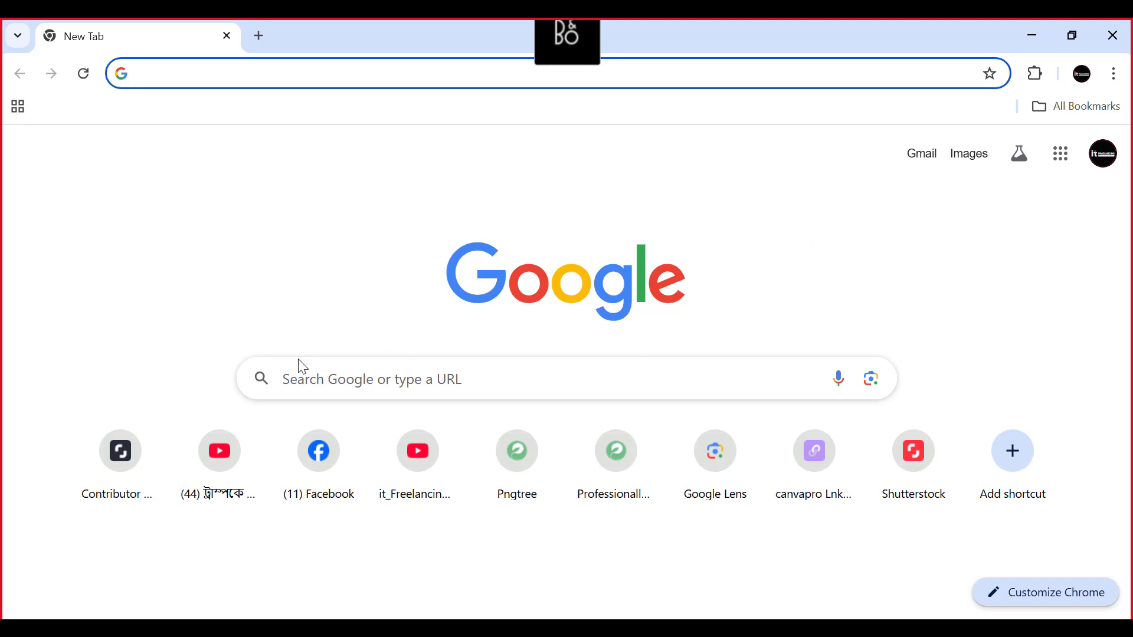
- Search Google for "adobe stock contributor", open the Adobe Stock Contributor site and keep only its tab open
click(292, 373)
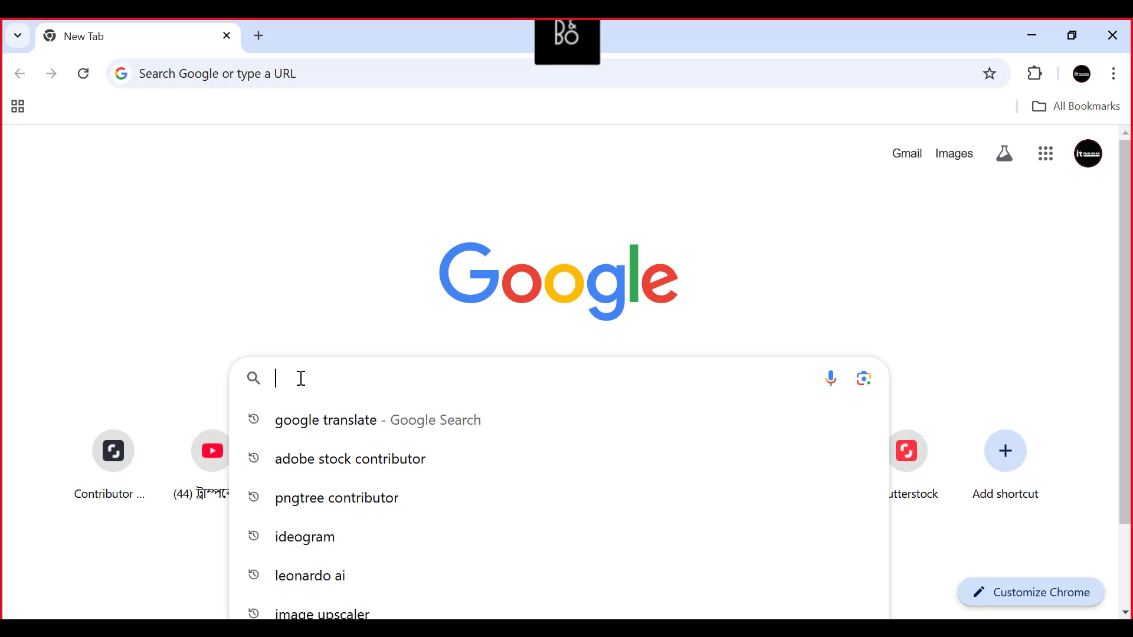
click(291, 459)
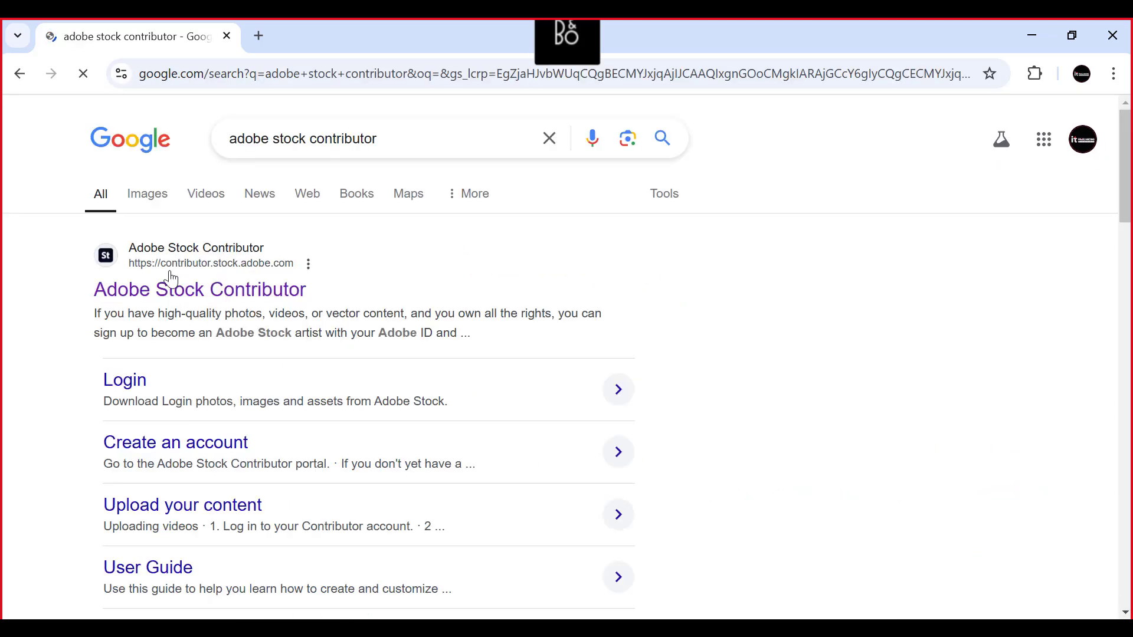
click(133, 292)
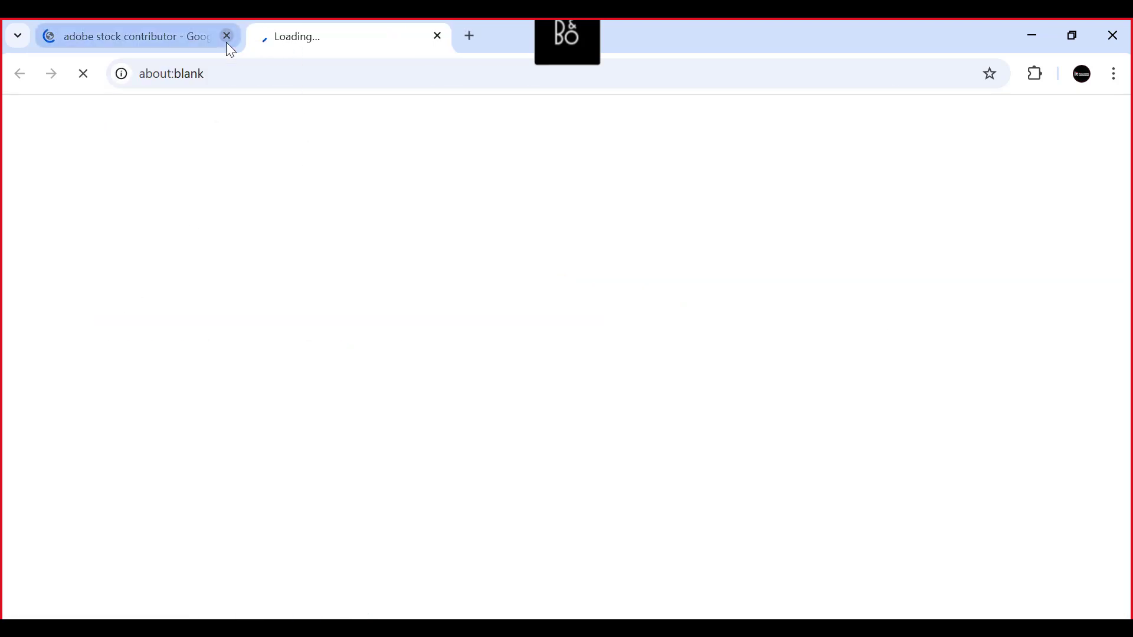
click(176, 36)
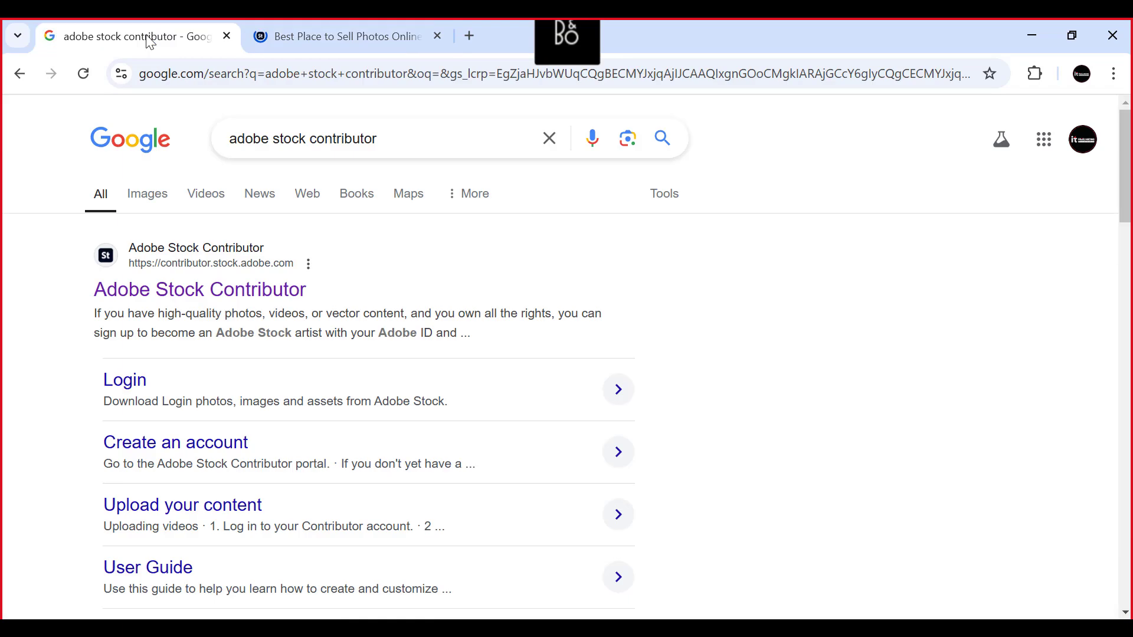
click(227, 36)
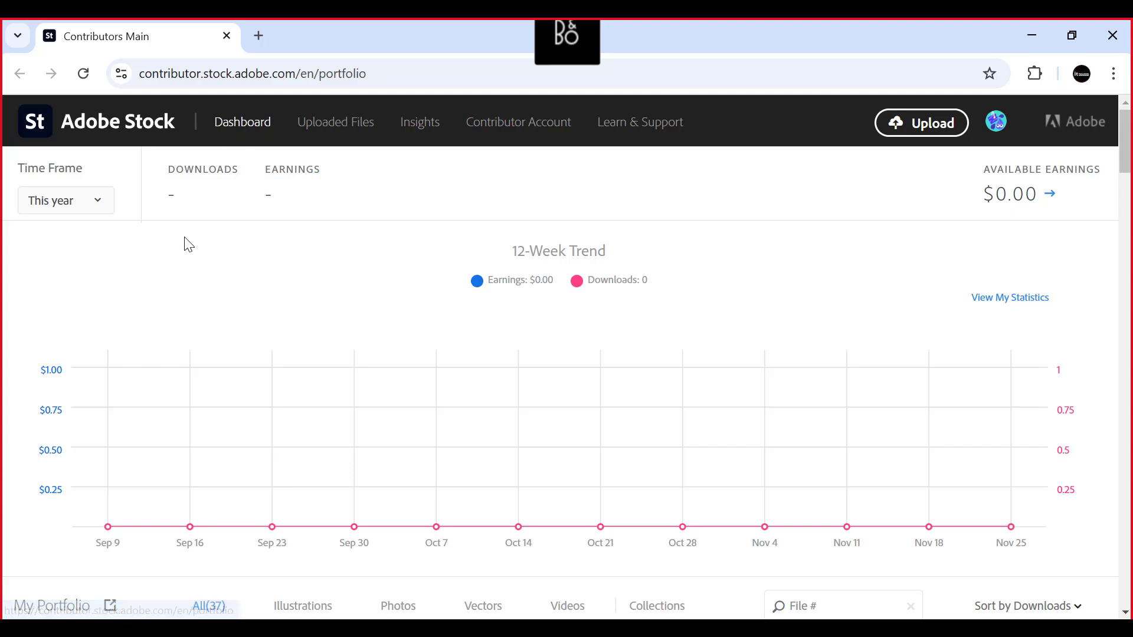
- Examine the dashboard's portfolio thumbnails and the available time frame options for downloads and earnings
scroll(187, 244, down, 10)
scroll(515, 282, down, 6)
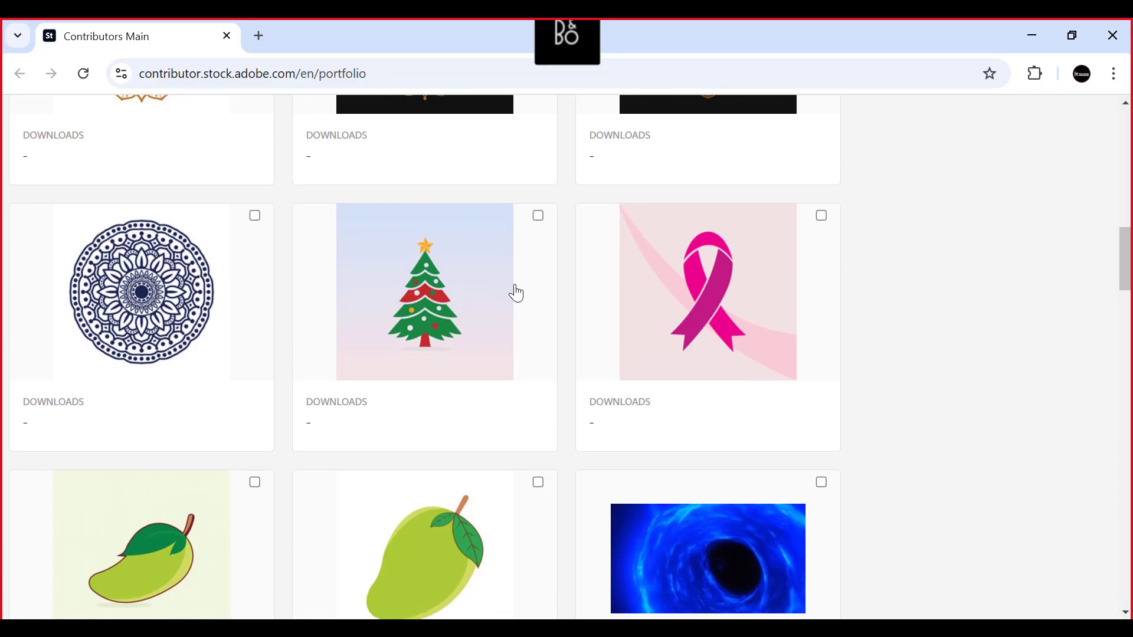
scroll(516, 293, up, 15)
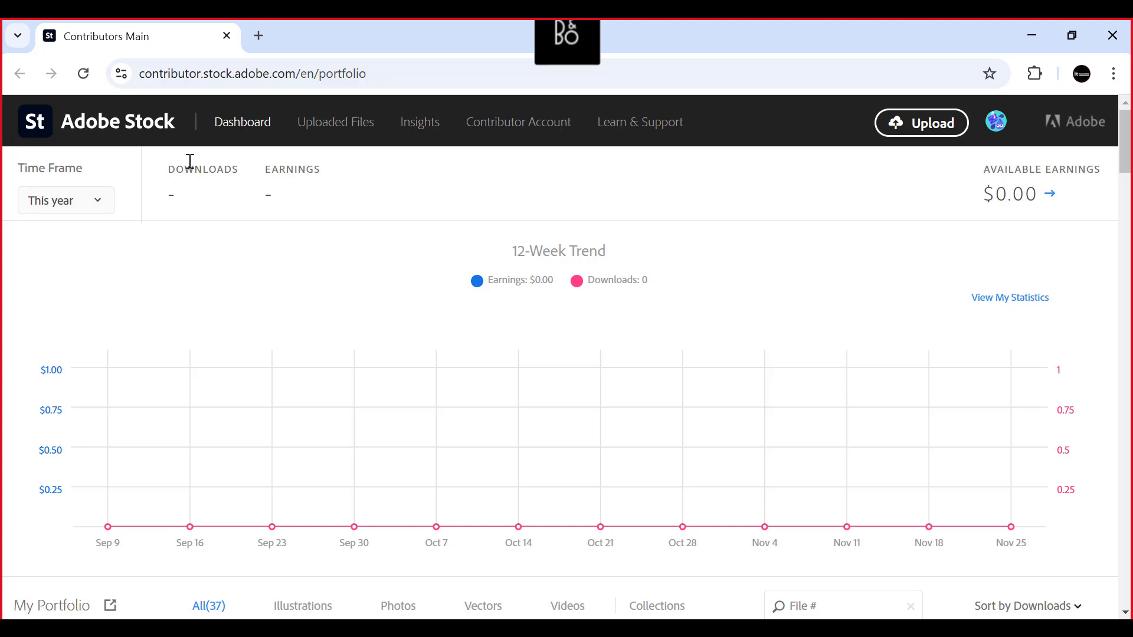
click(92, 207)
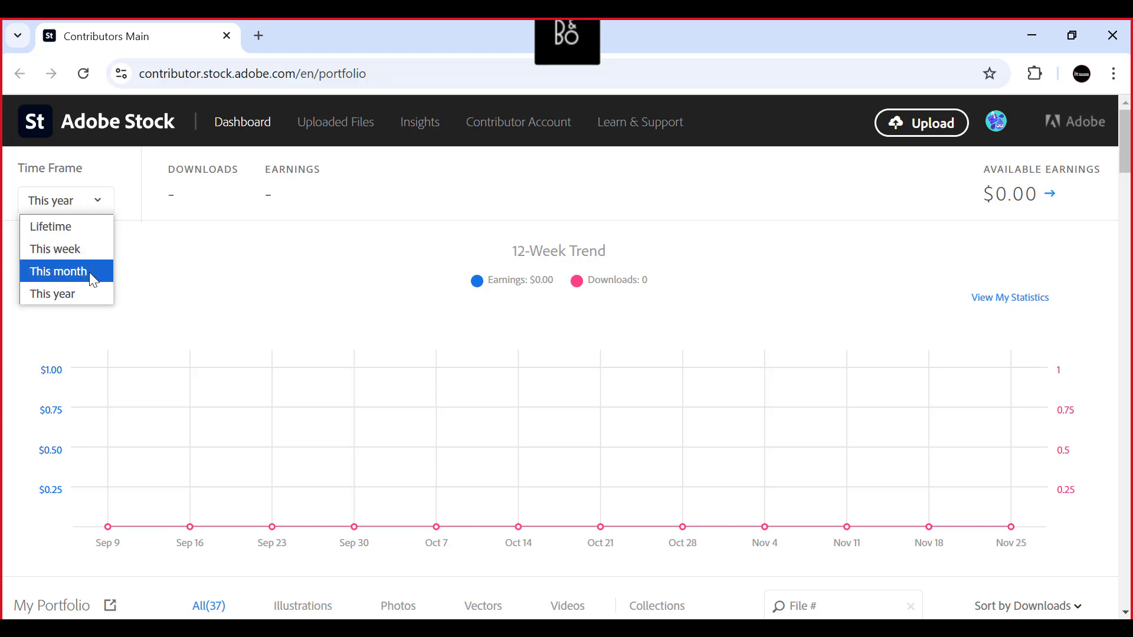
click(170, 265)
click(94, 201)
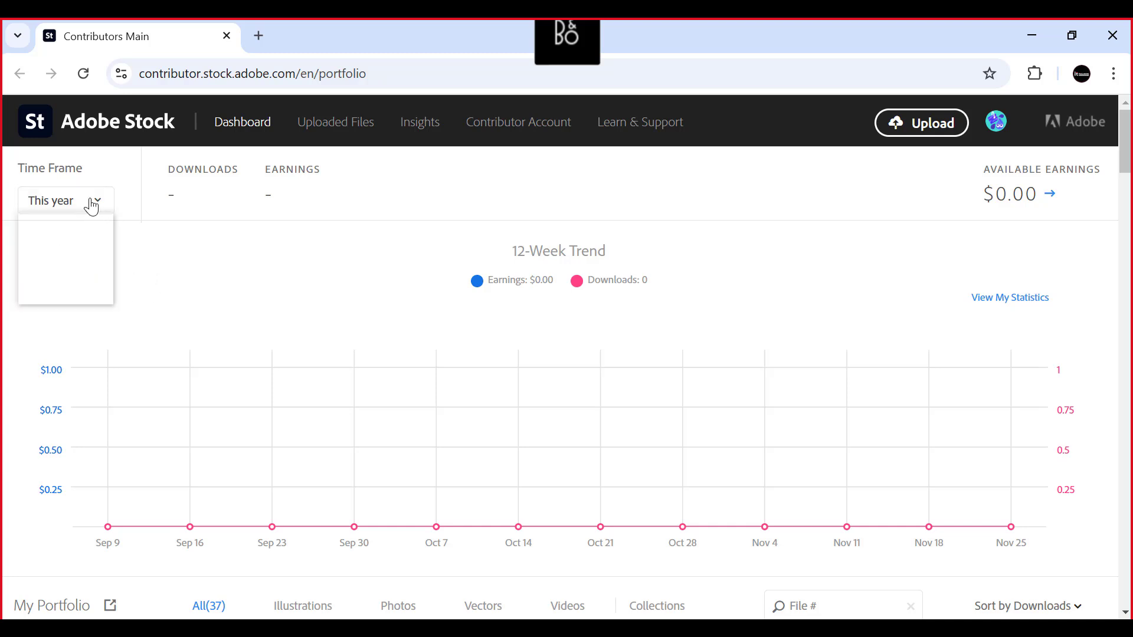
click(209, 260)
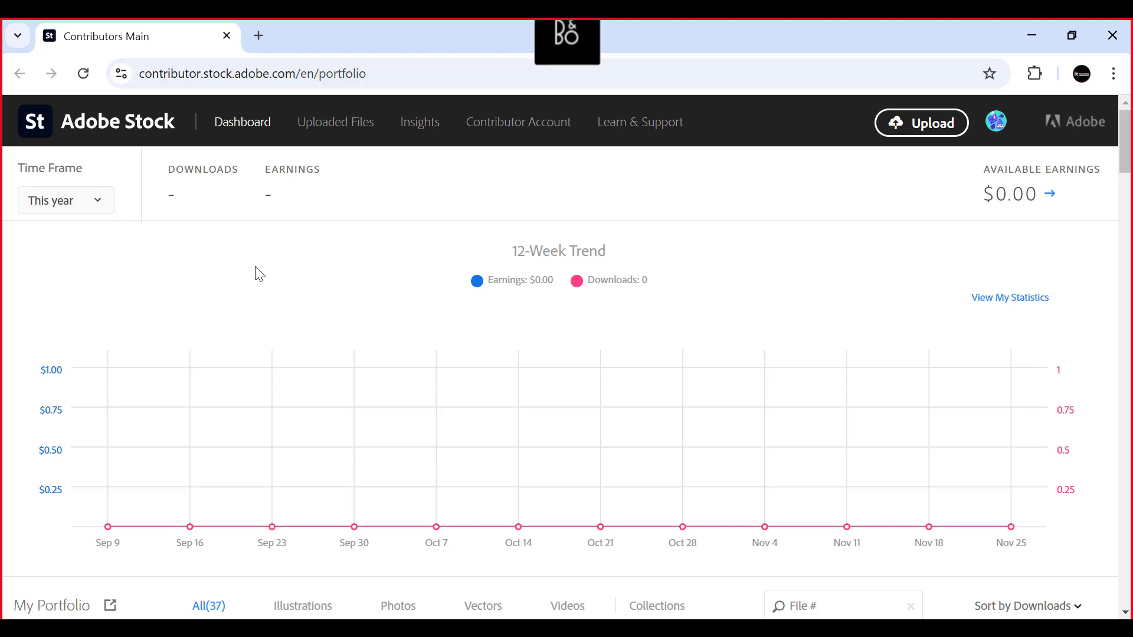
scroll(278, 257, down, 1)
scroll(278, 253, up, 1)
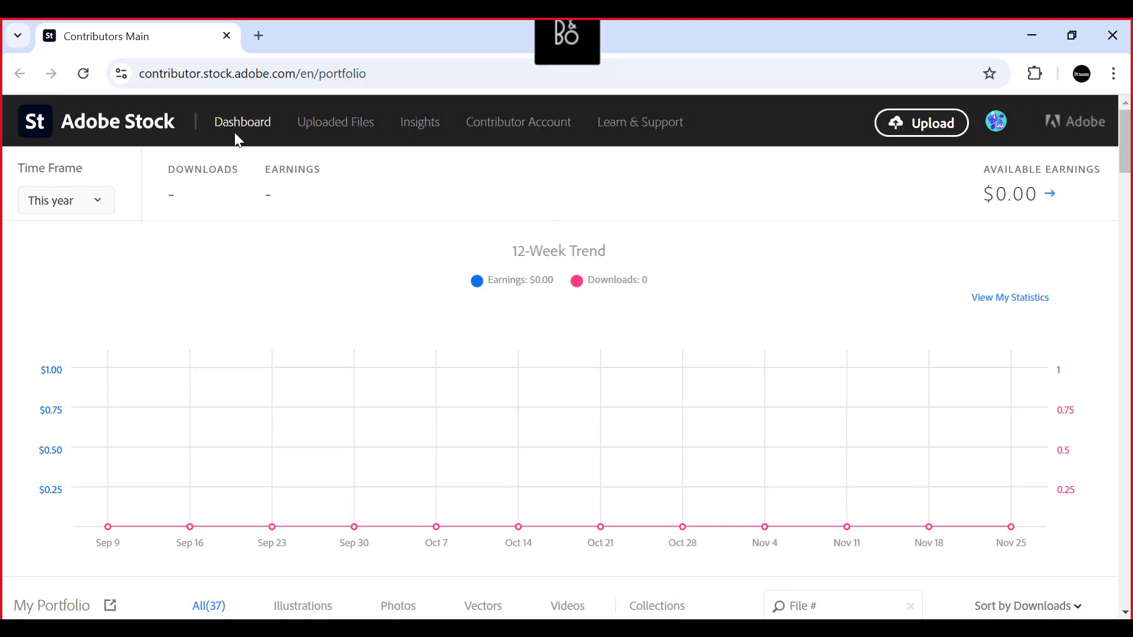
- Open the uploaded files and compare the new files section with the submissions in review
click(331, 125)
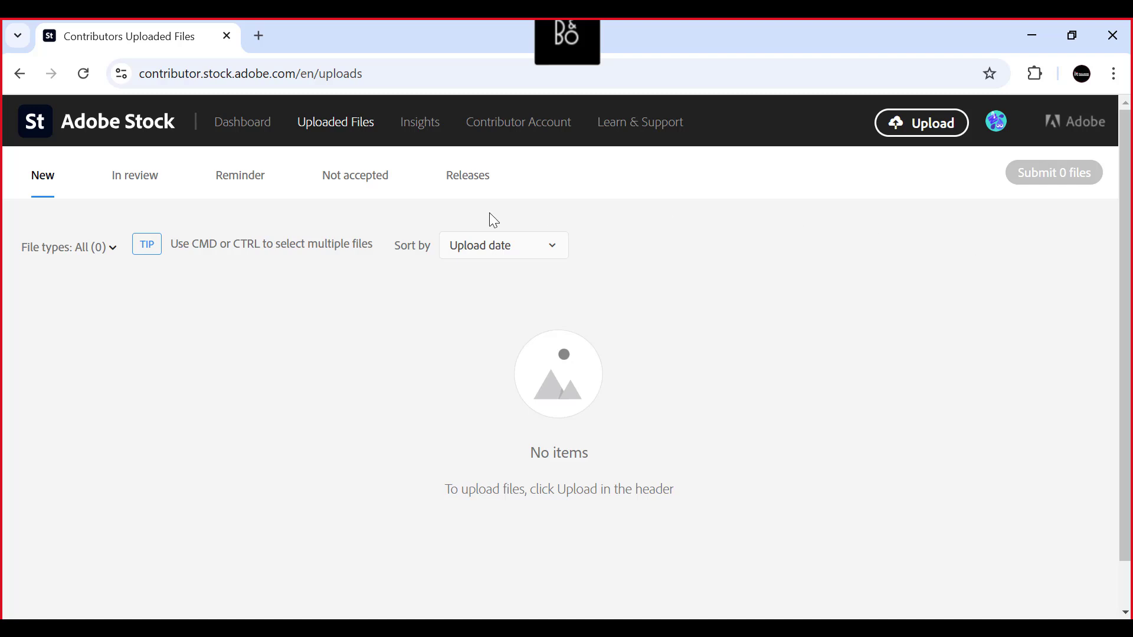
click(138, 181)
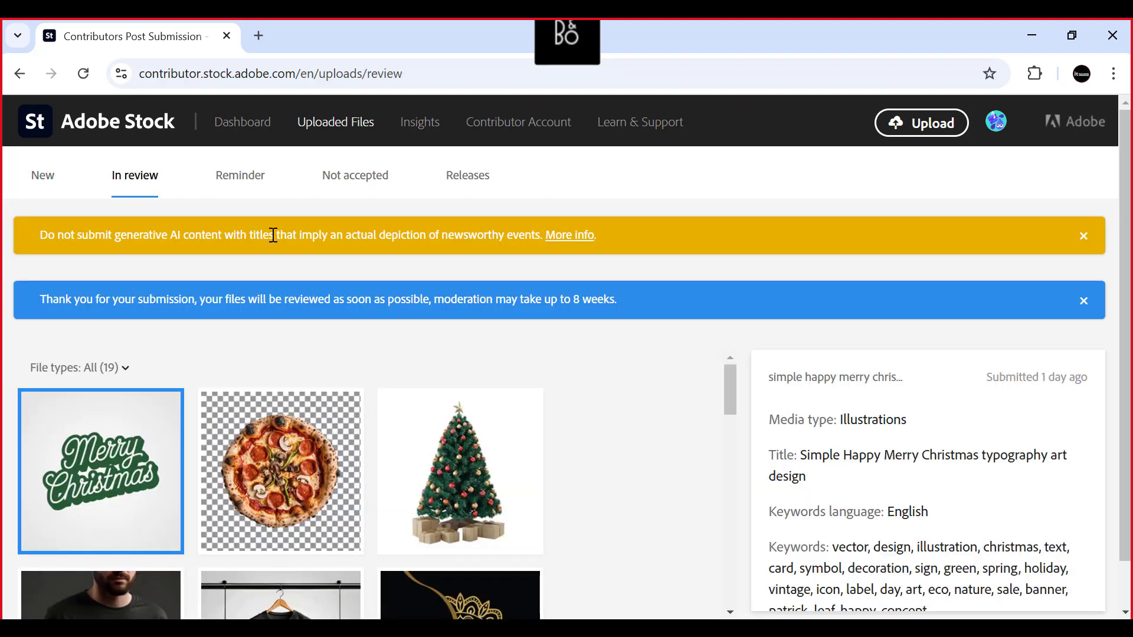
scroll(276, 237, down, 2)
scroll(564, 363, down, 5)
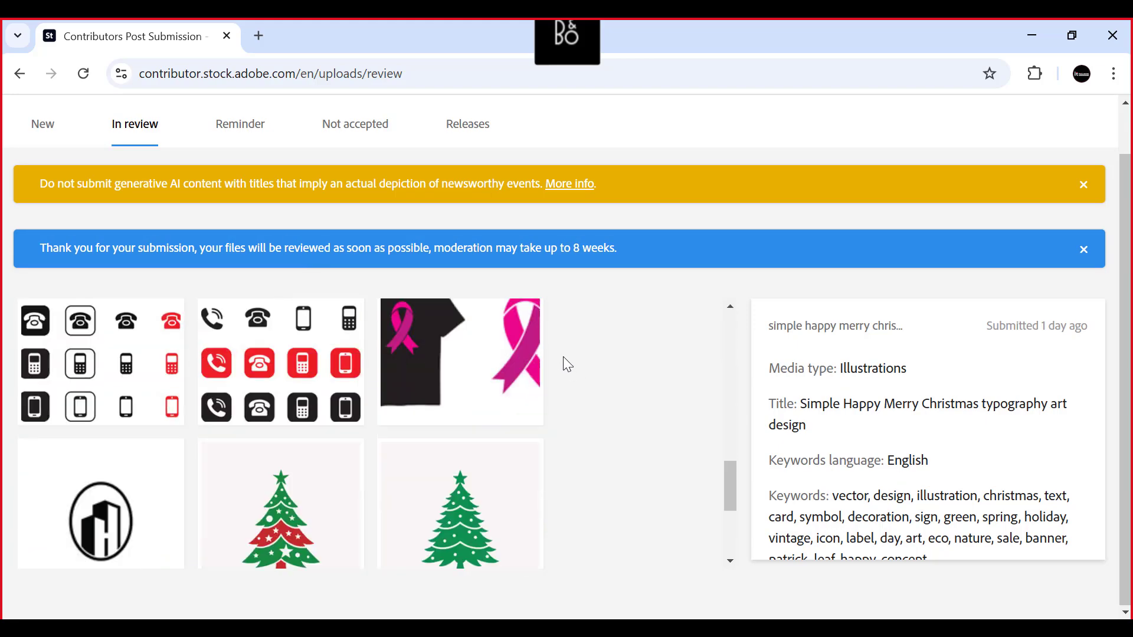
scroll(560, 339, up, 10)
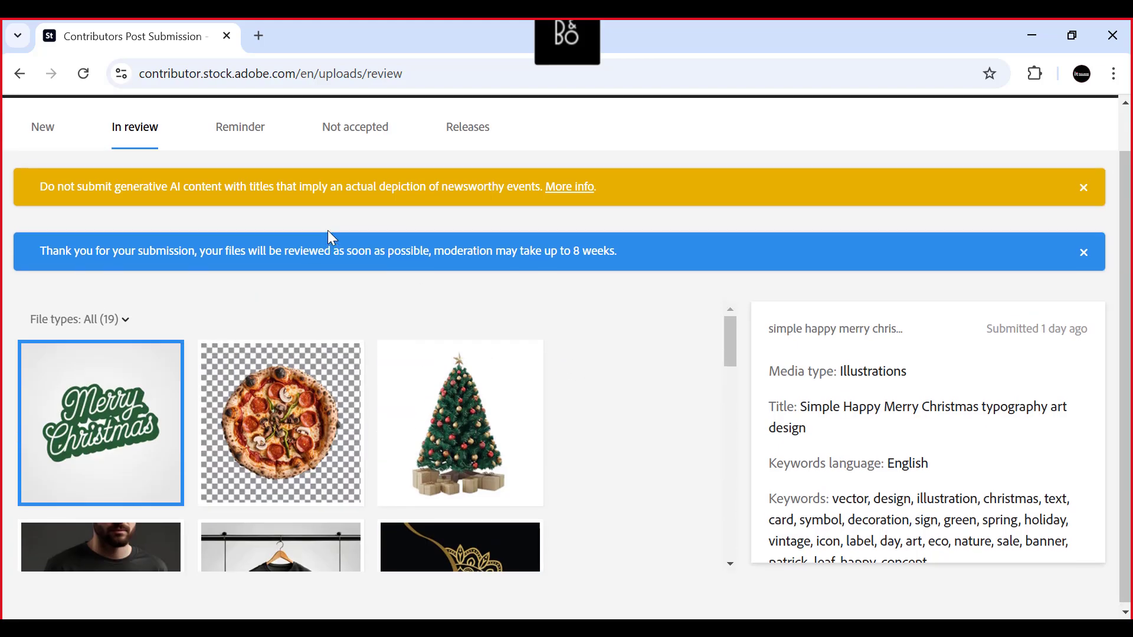
scroll(330, 237, up, 1)
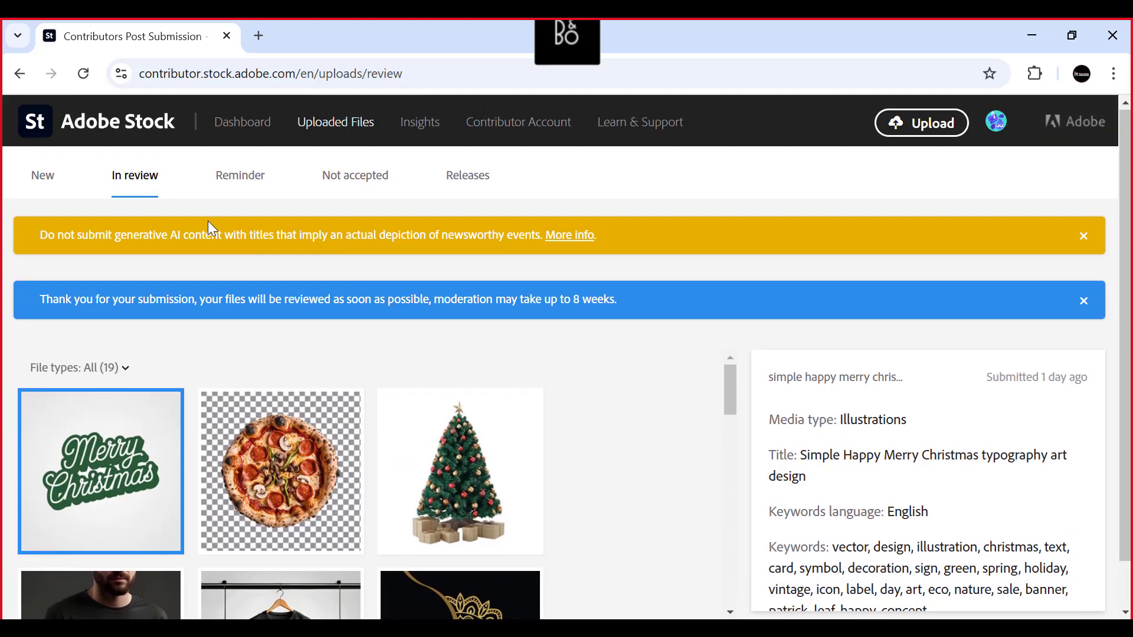
click(49, 181)
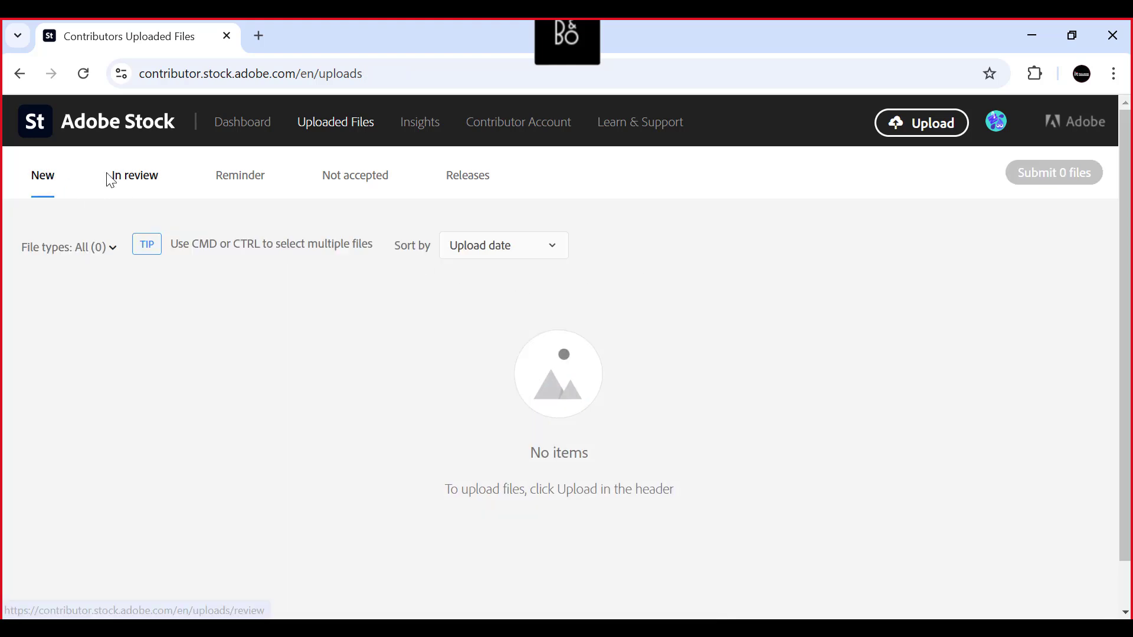
click(130, 180)
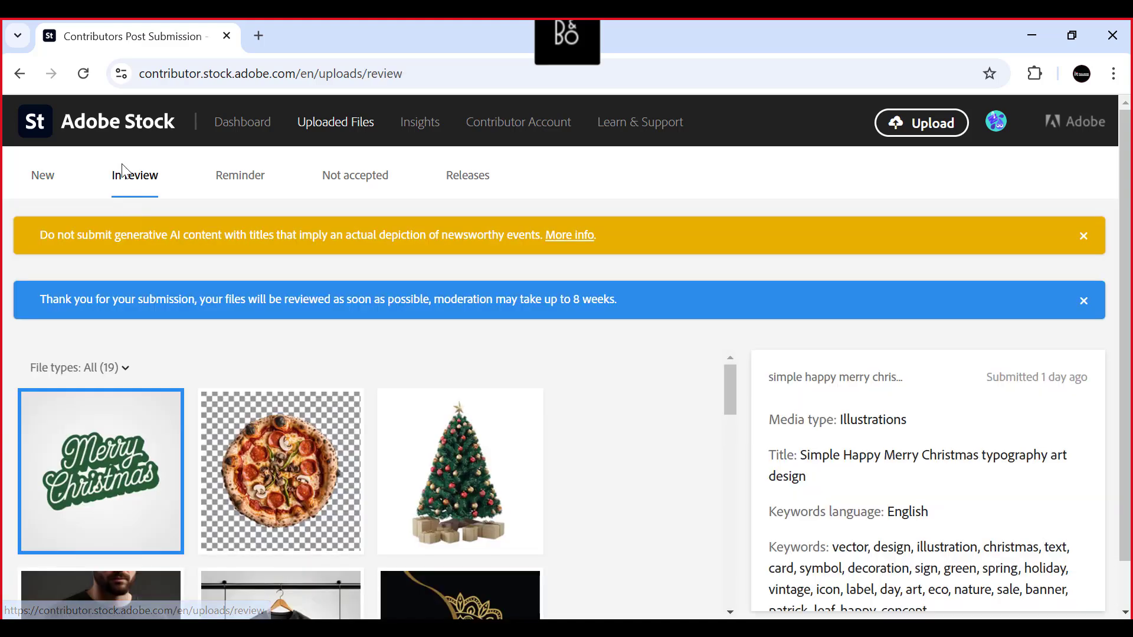
- Return to the dashboard and look through all the files in My Portfolio and the 12-week trend chart
click(236, 125)
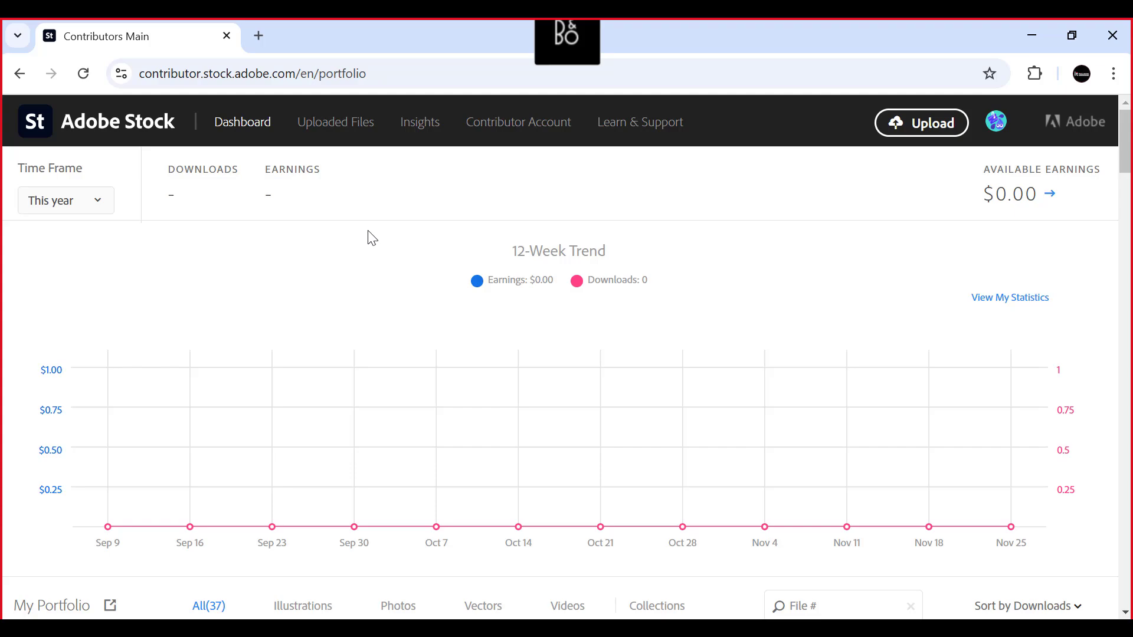
scroll(372, 238, down, 10)
scroll(354, 220, up, 5)
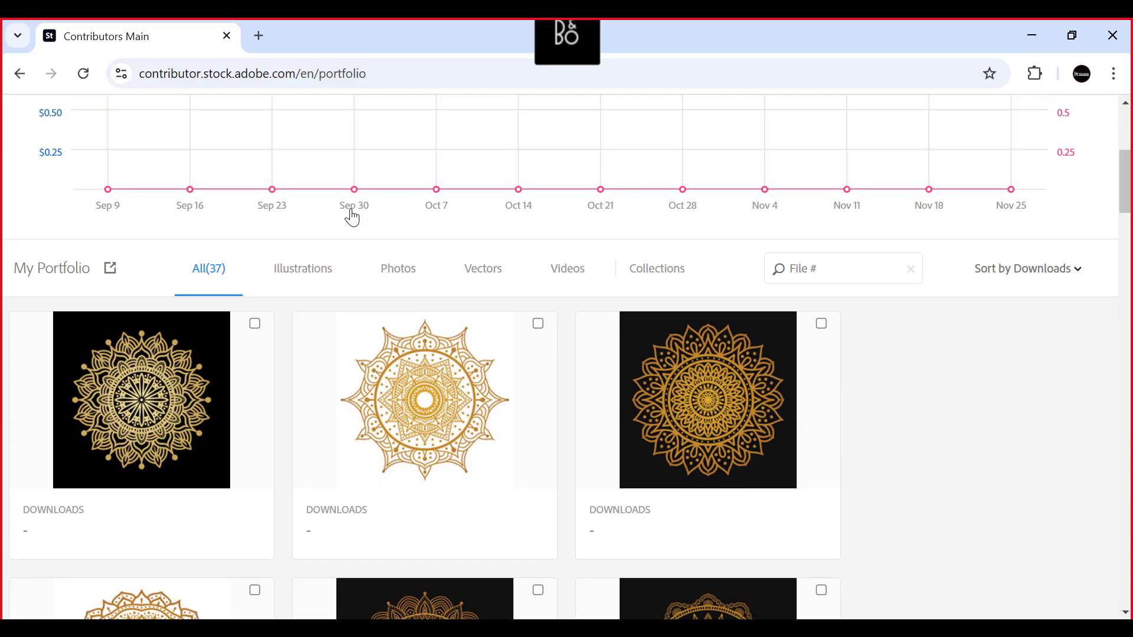
scroll(353, 218, up, 1)
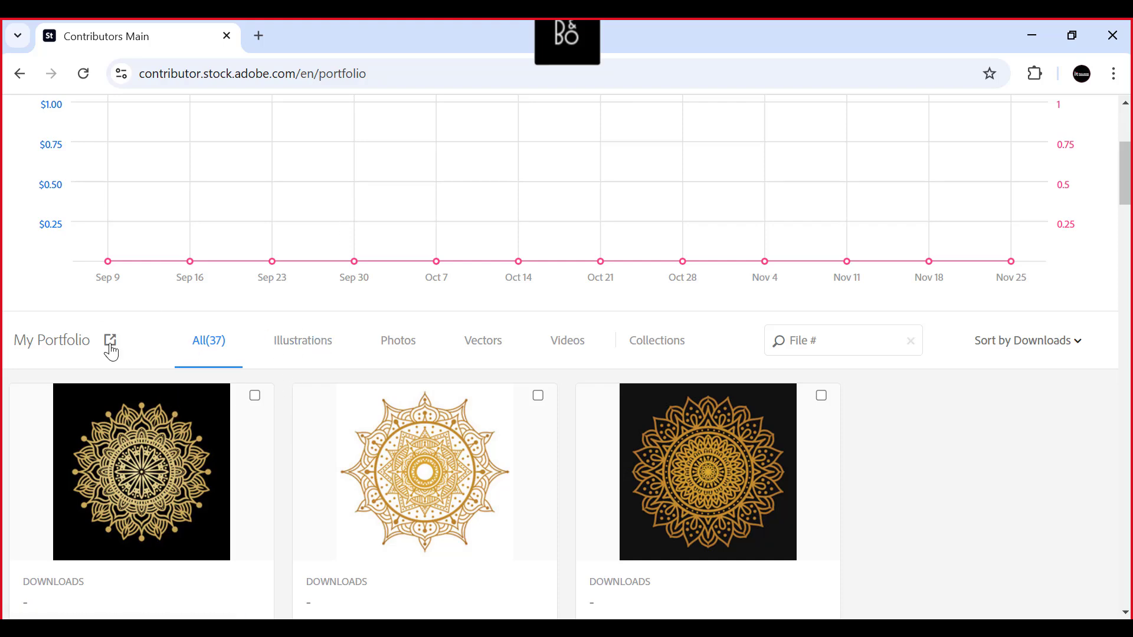
scroll(109, 348, up, 1)
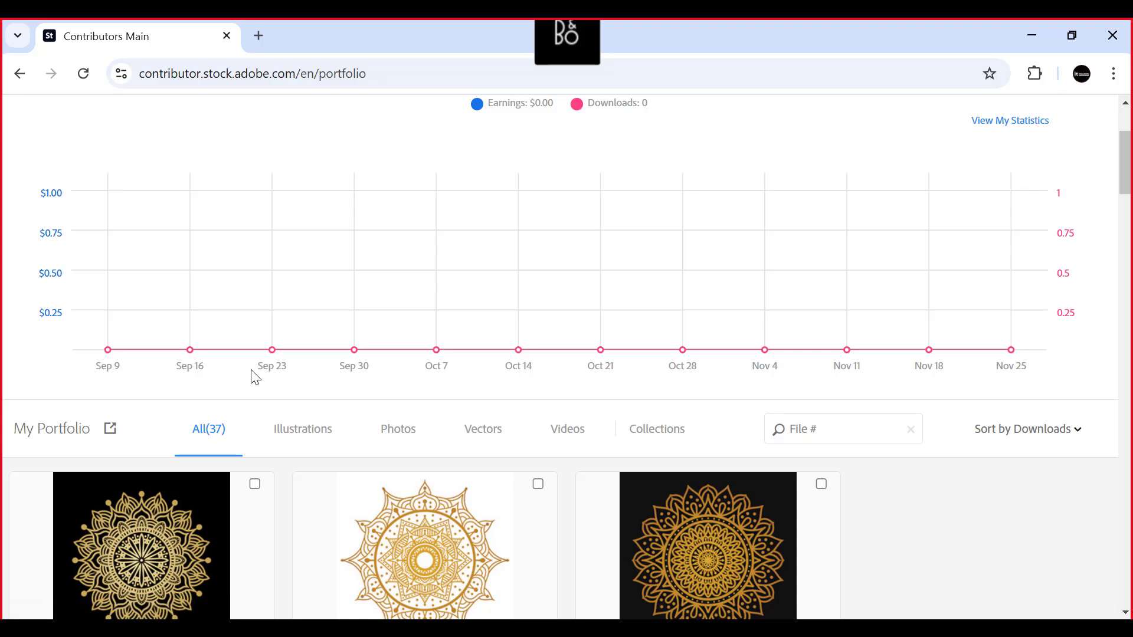
scroll(230, 270, up, 3)
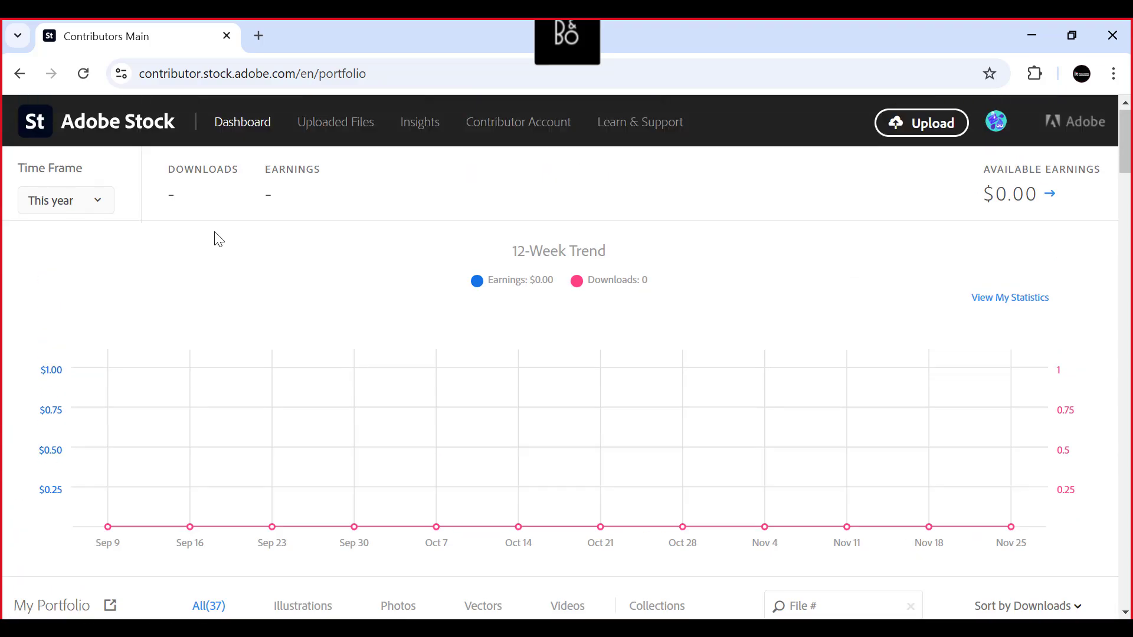
scroll(218, 239, down, 15)
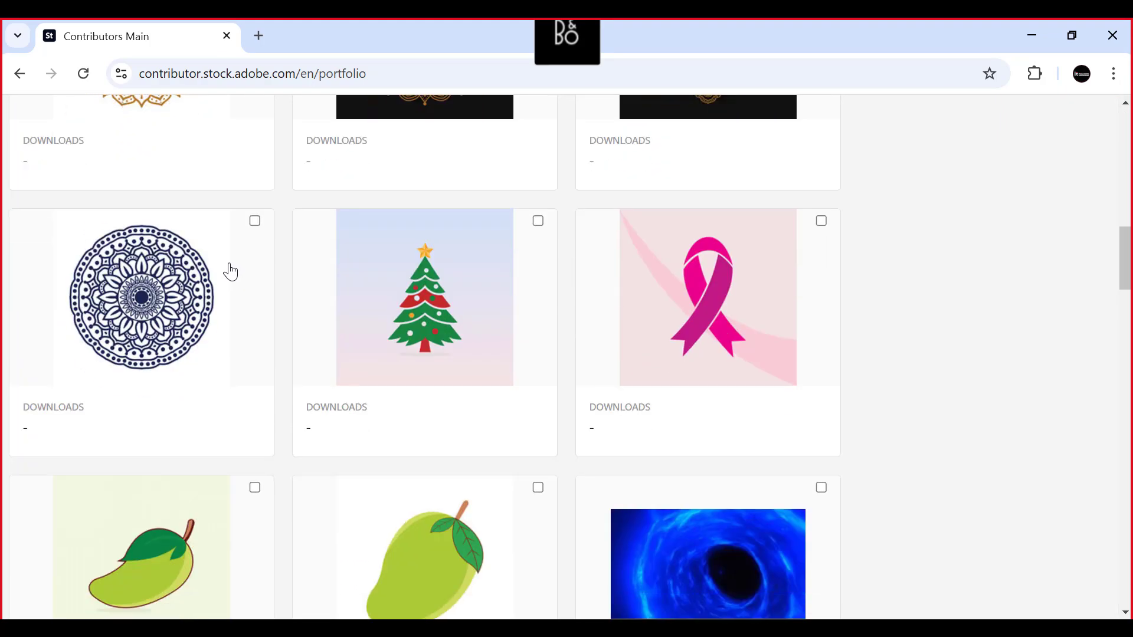
scroll(230, 272, down, 5)
scroll(390, 356, down, 2)
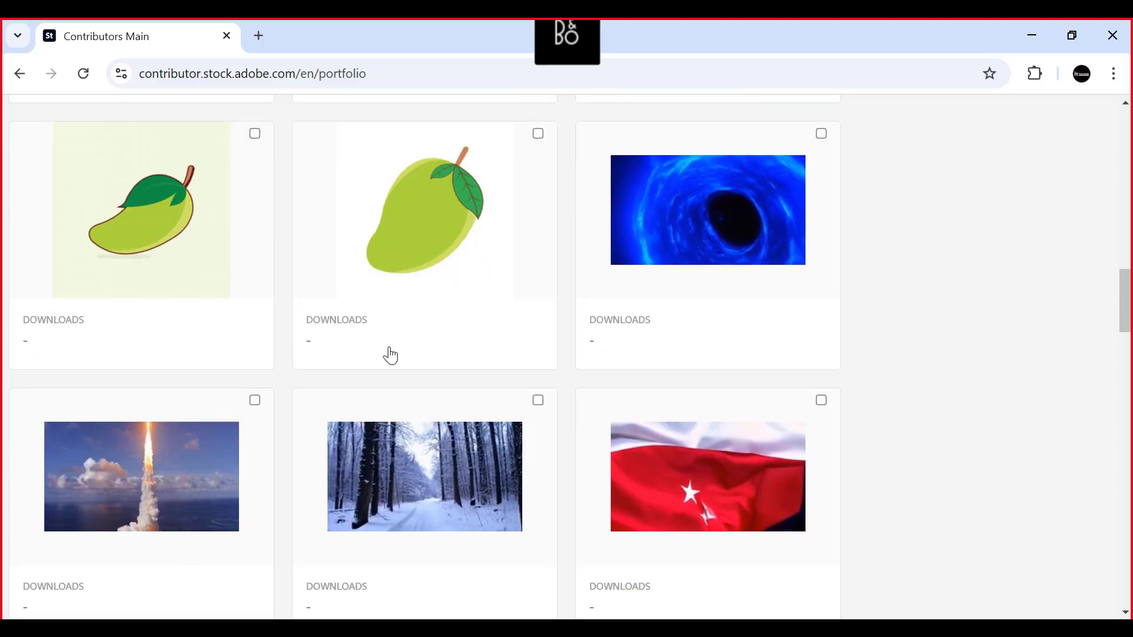
scroll(391, 355, down, 13)
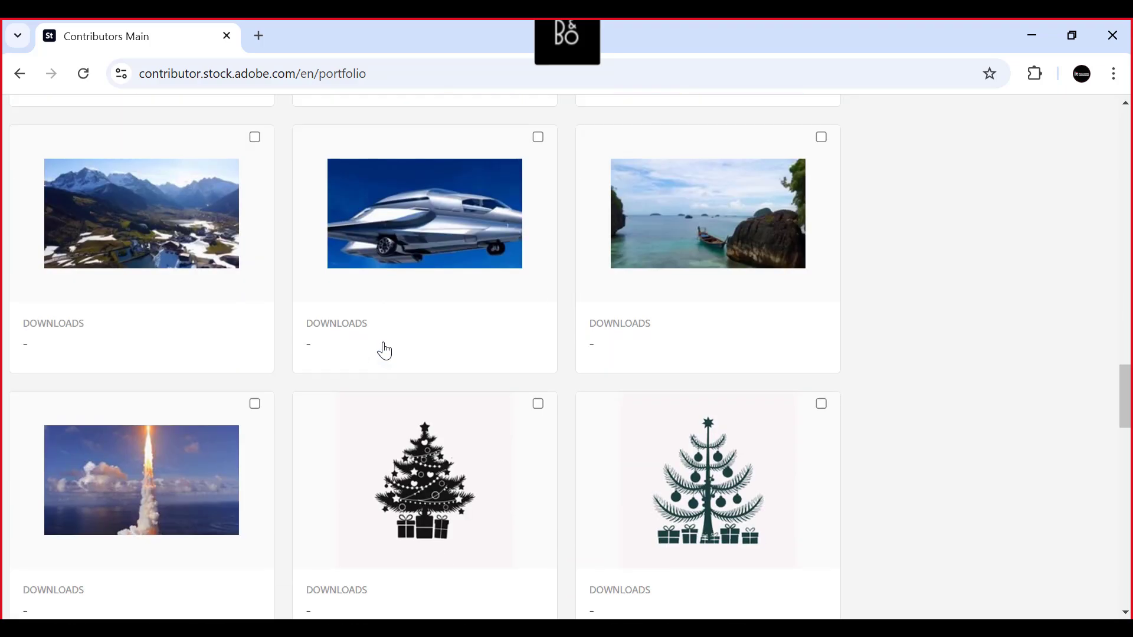
scroll(384, 351, up, 20)
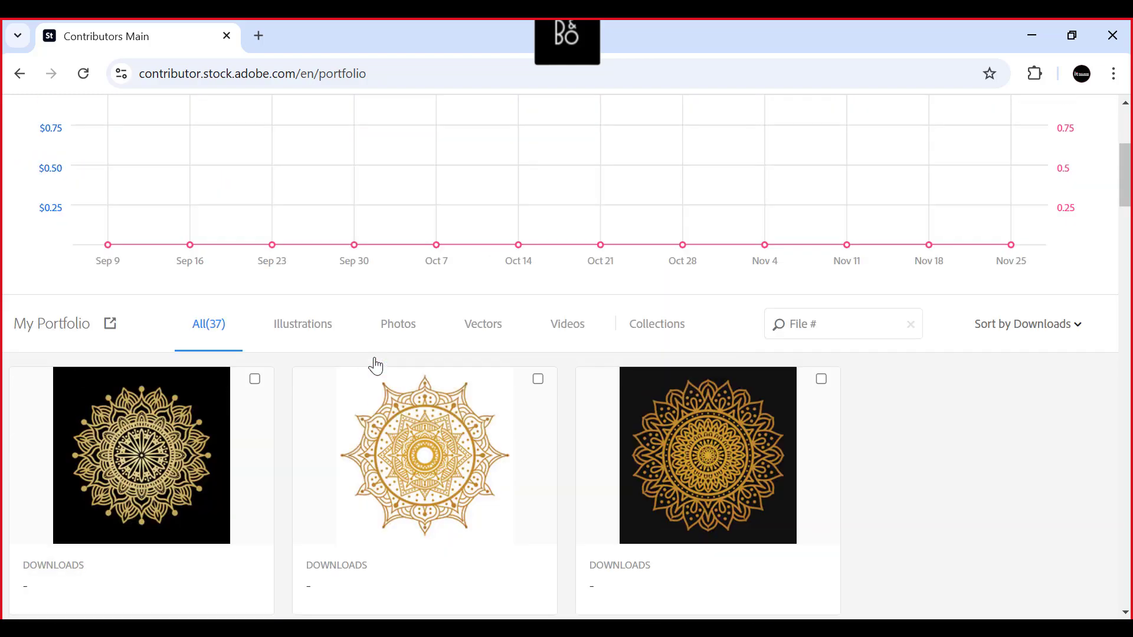
scroll(376, 366, up, 3)
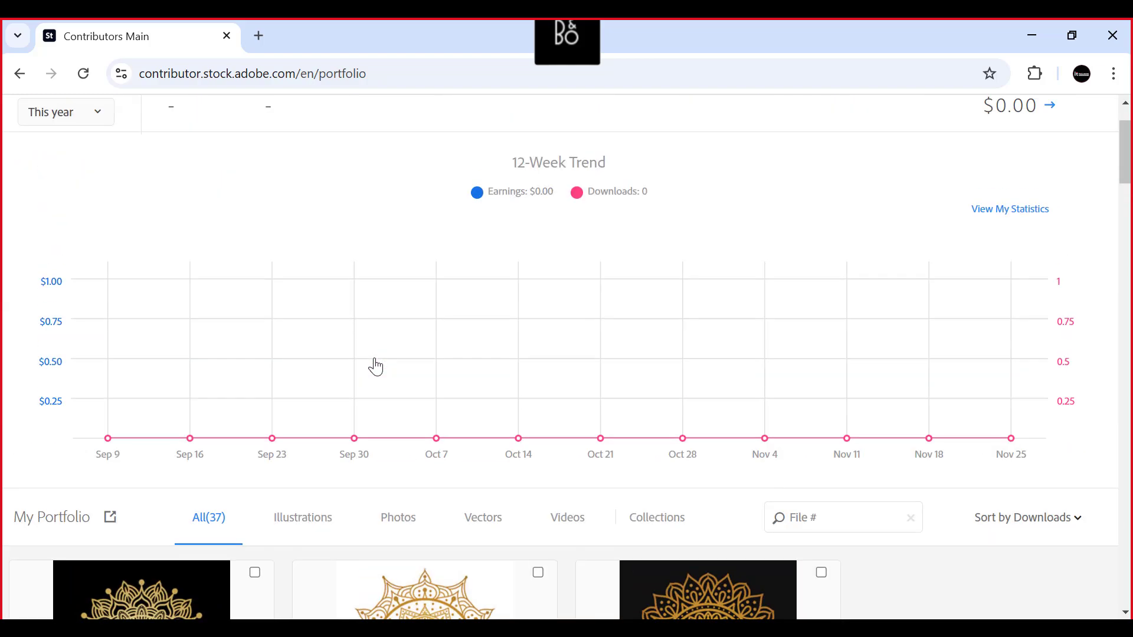
scroll(273, 300, up, 2)
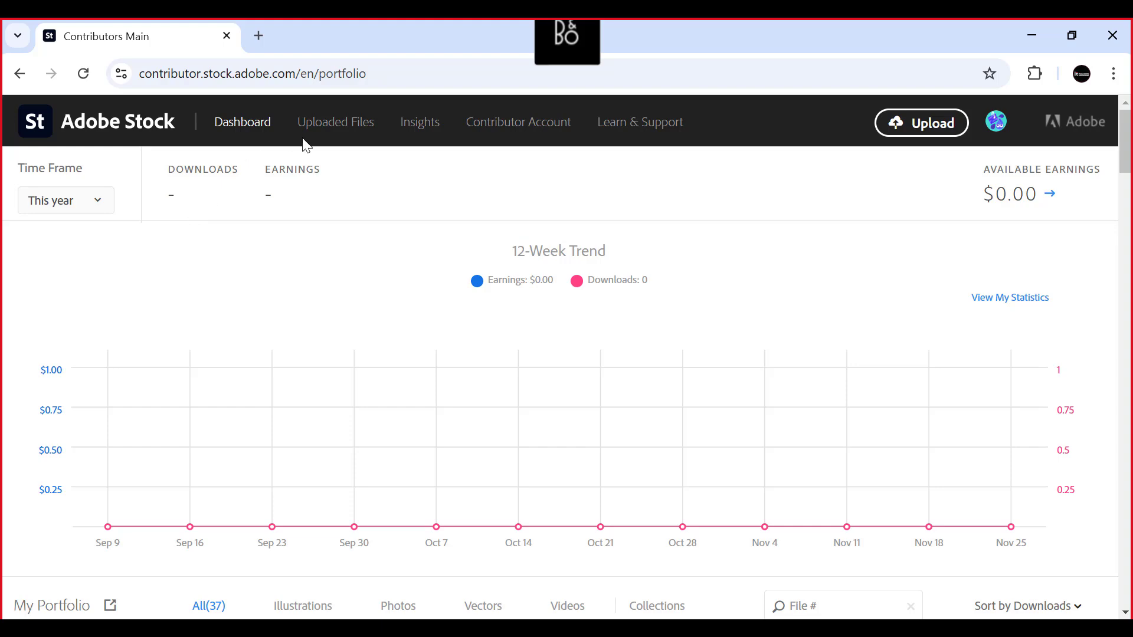
- Reopen the uploaded files and view the in-review submissions and the releases list
click(319, 137)
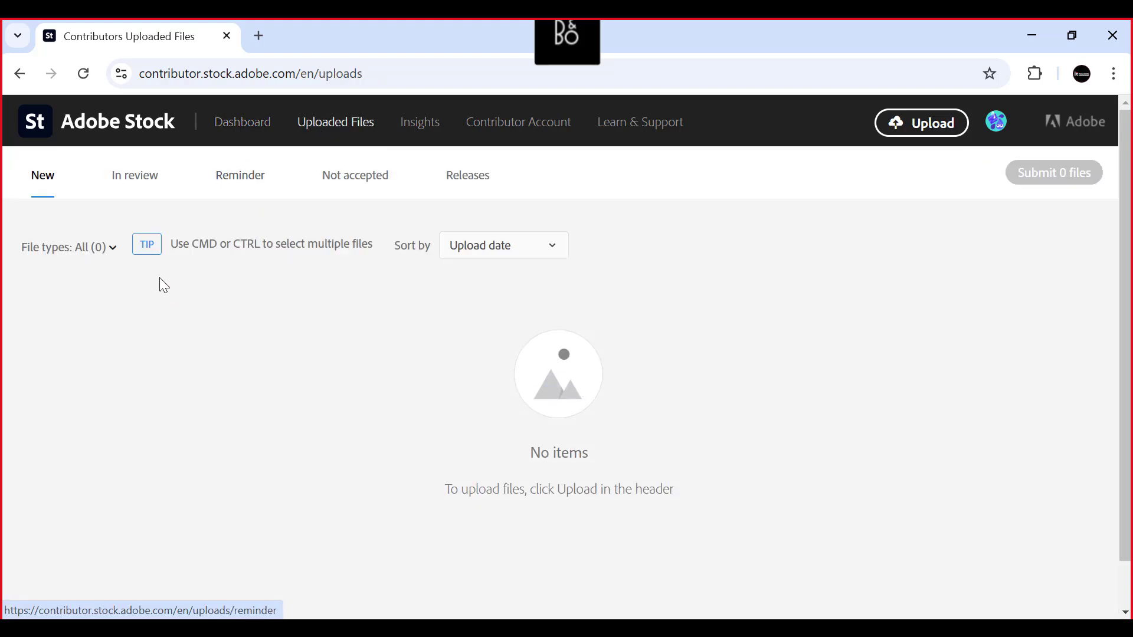
click(131, 180)
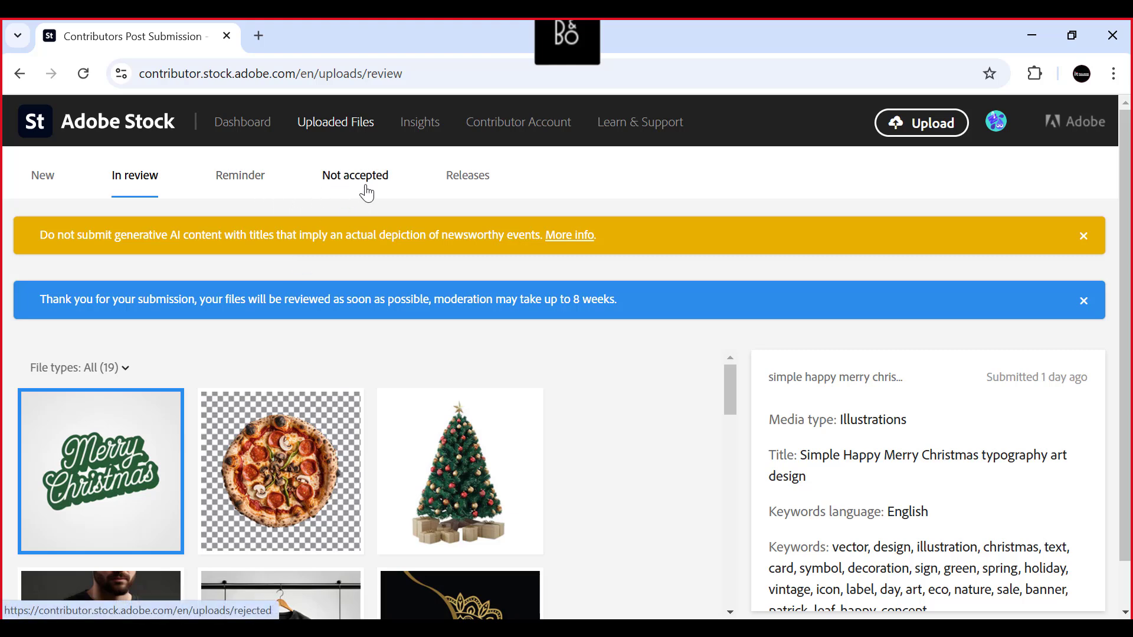
click(468, 177)
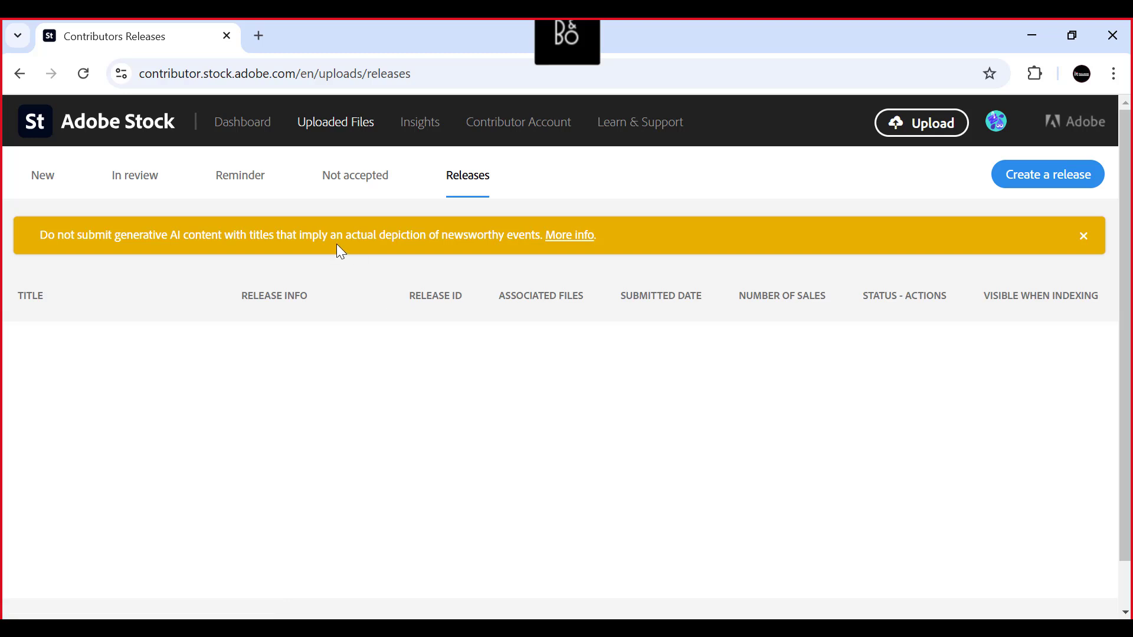
scroll(335, 246, down, 1)
scroll(366, 218, up, 1)
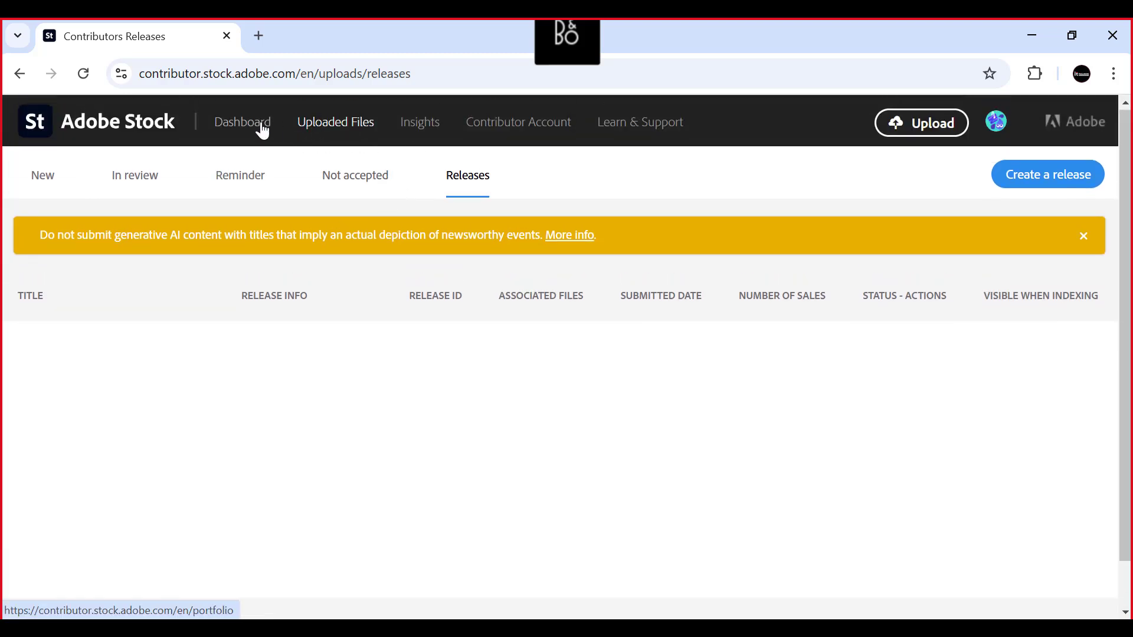
- Go back from the releases list to the dashboard and view its earnings and downloads overview
click(240, 121)
scroll(235, 253, down, 10)
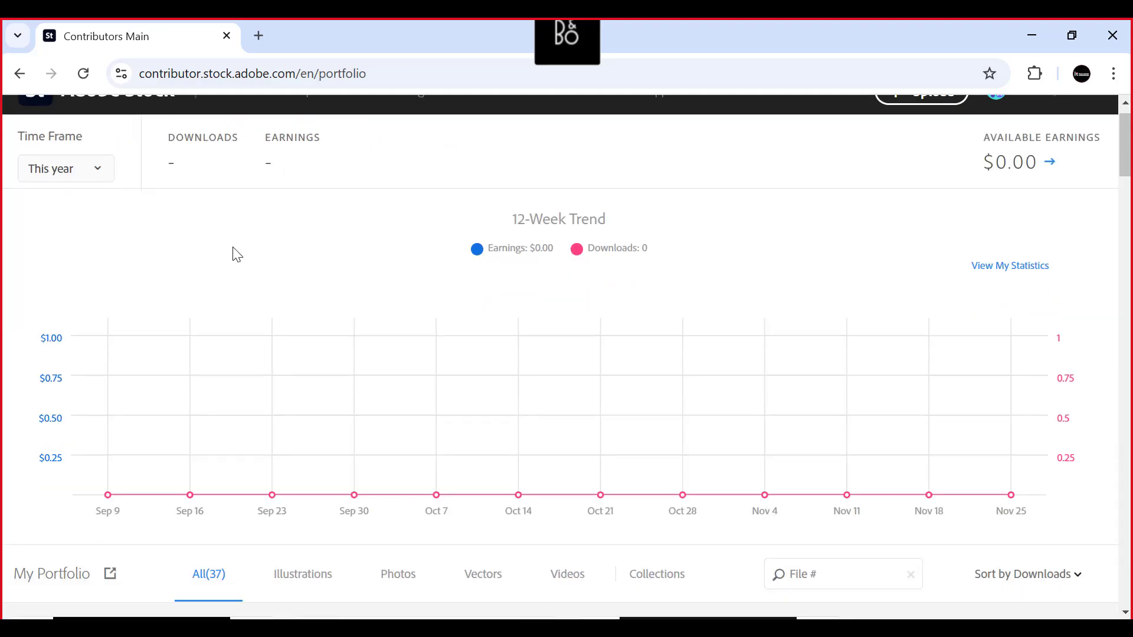
scroll(296, 366, up, 10)
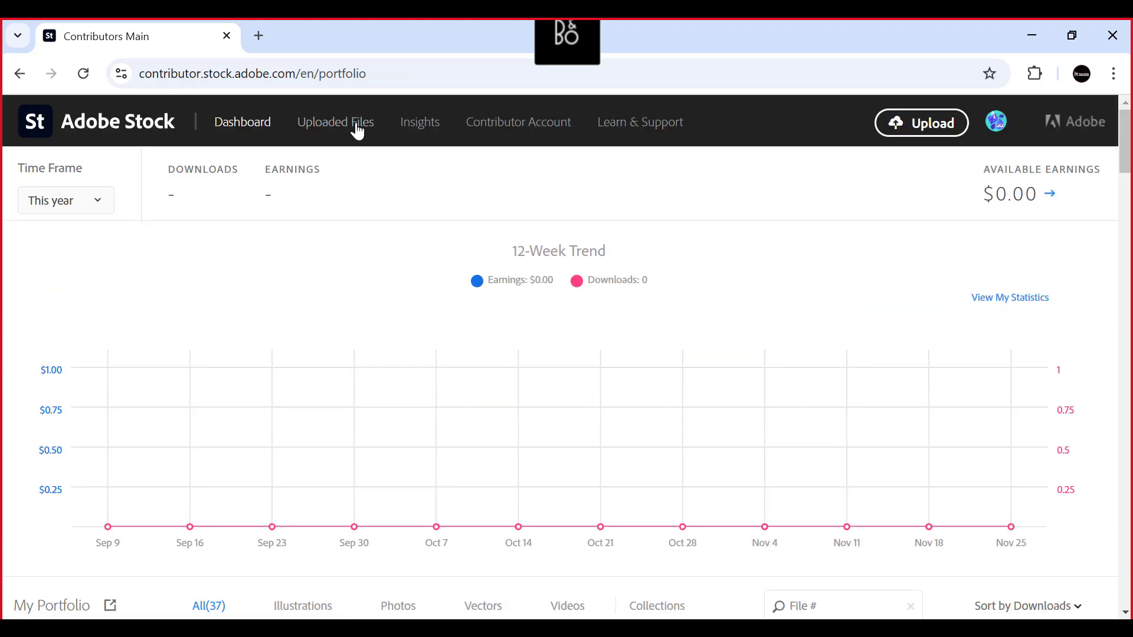
- Open the uploaded files and look through the whole list of submissions in review
click(354, 125)
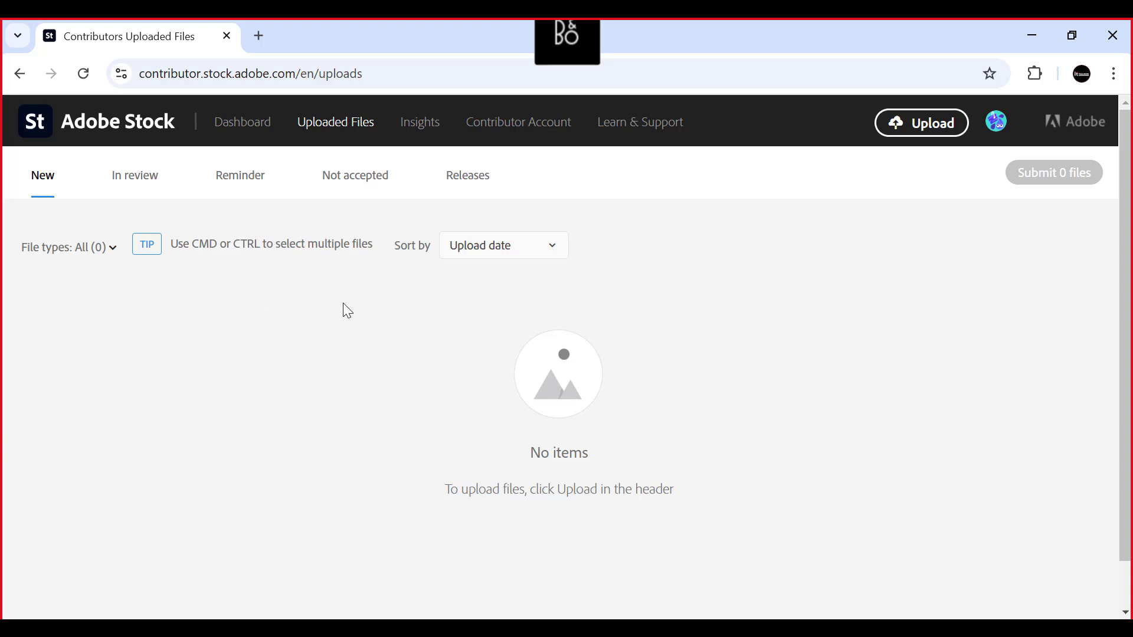
click(145, 176)
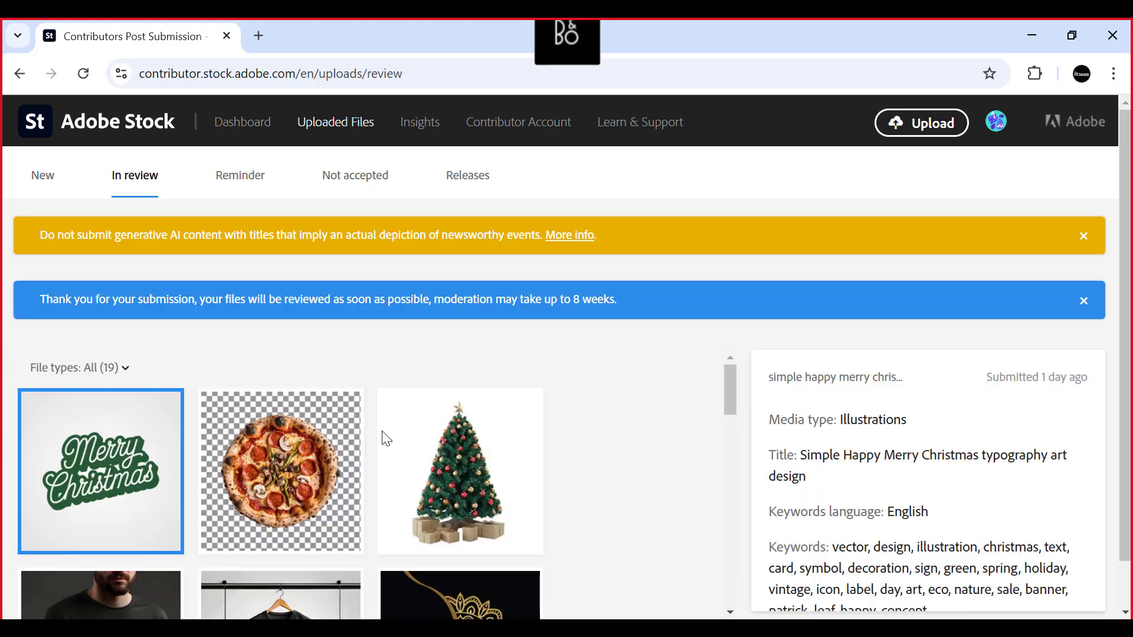
scroll(384, 436, down, 3)
scroll(387, 446, down, 10)
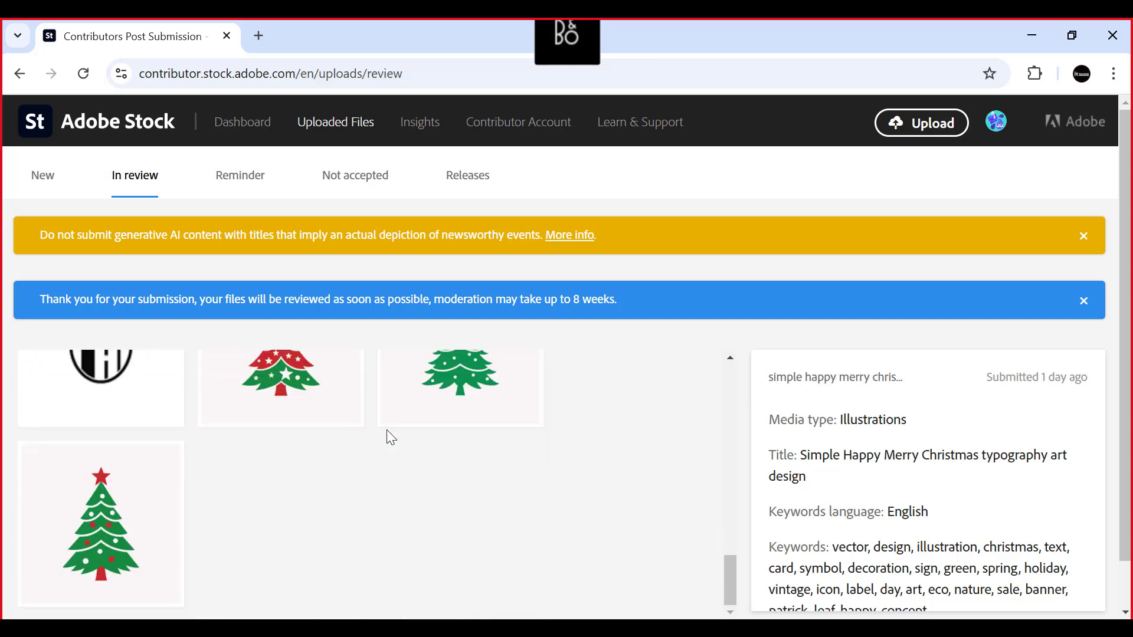
scroll(389, 437, up, 10)
scroll(387, 428, down, 10)
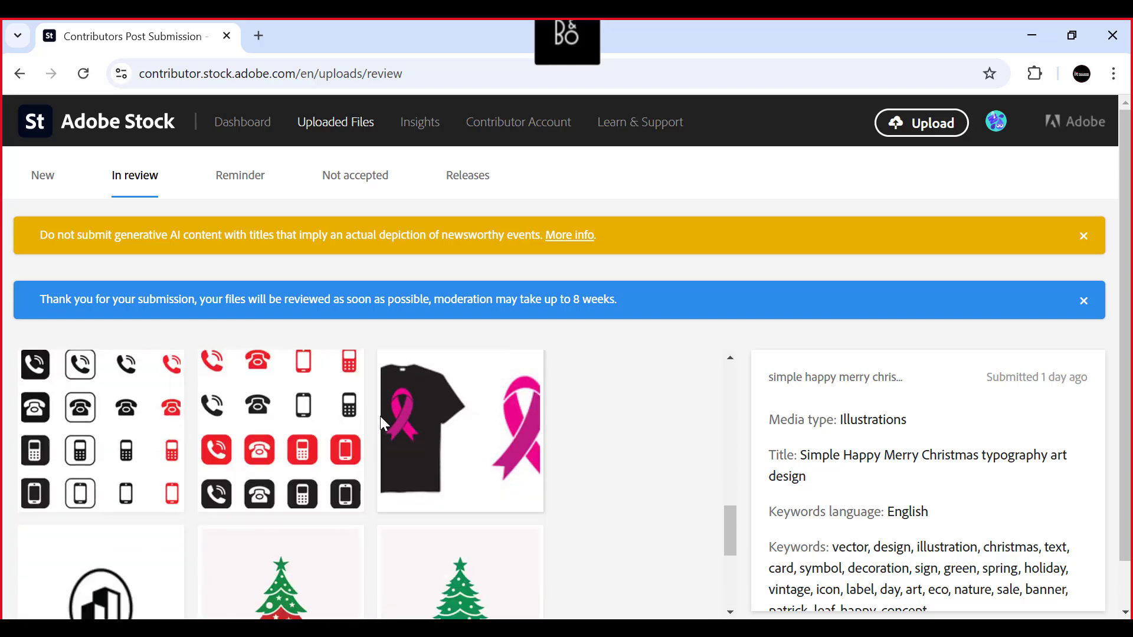
- Inspect the submission details of the last Christmas tree, the hanging black T-shirt and the first mandala design
click(91, 523)
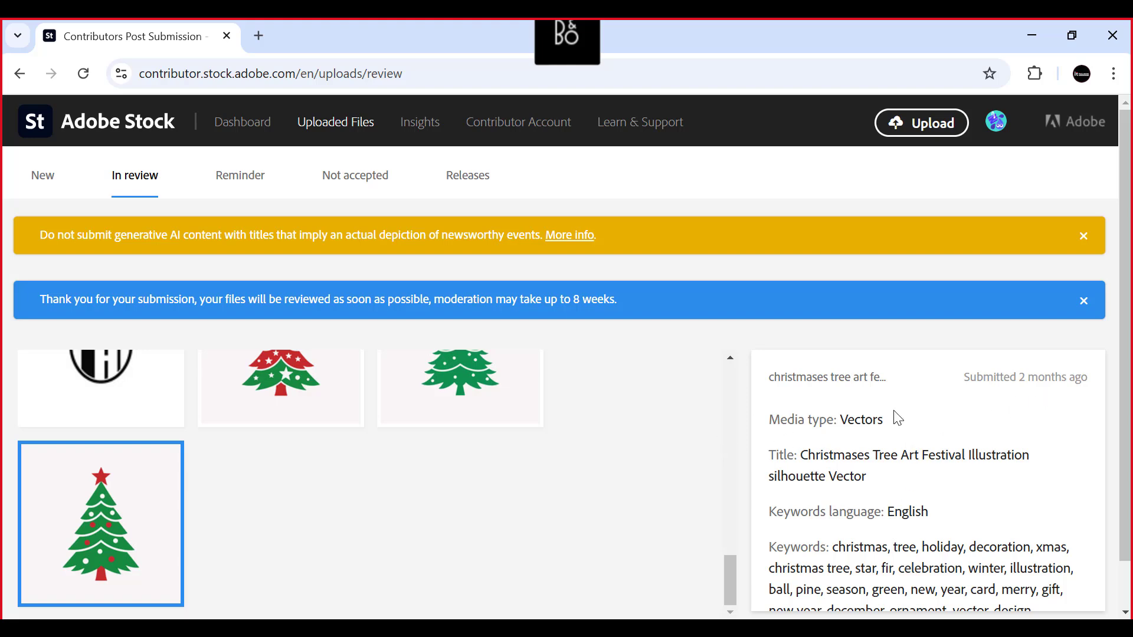
scroll(454, 519, up, 4)
scroll(421, 511, up, 10)
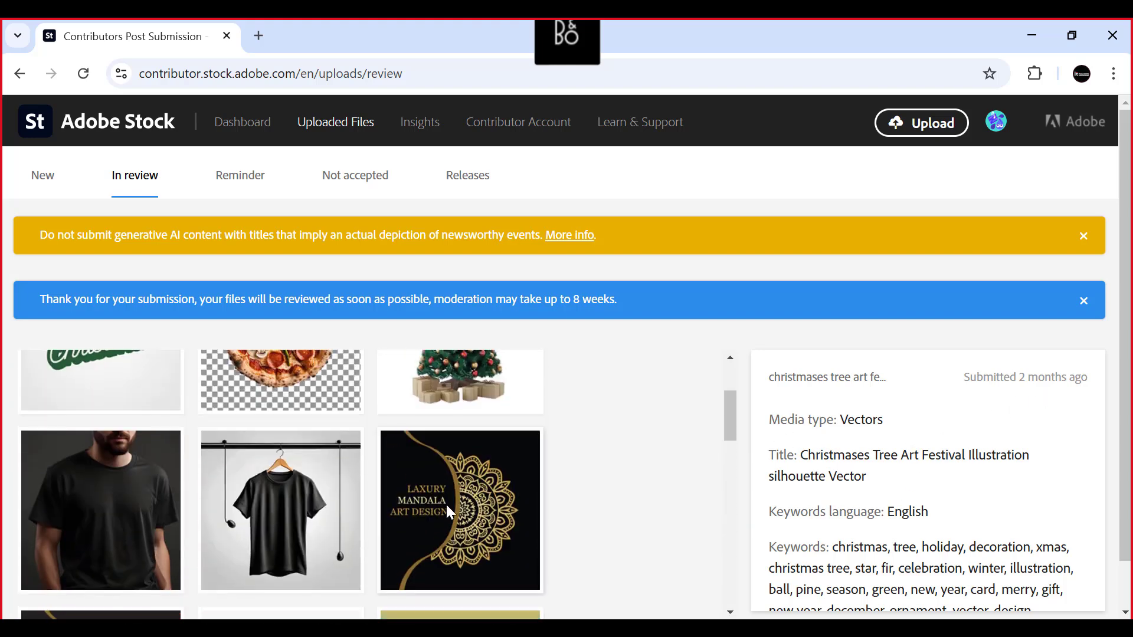
scroll(407, 484, down, 3)
click(296, 422)
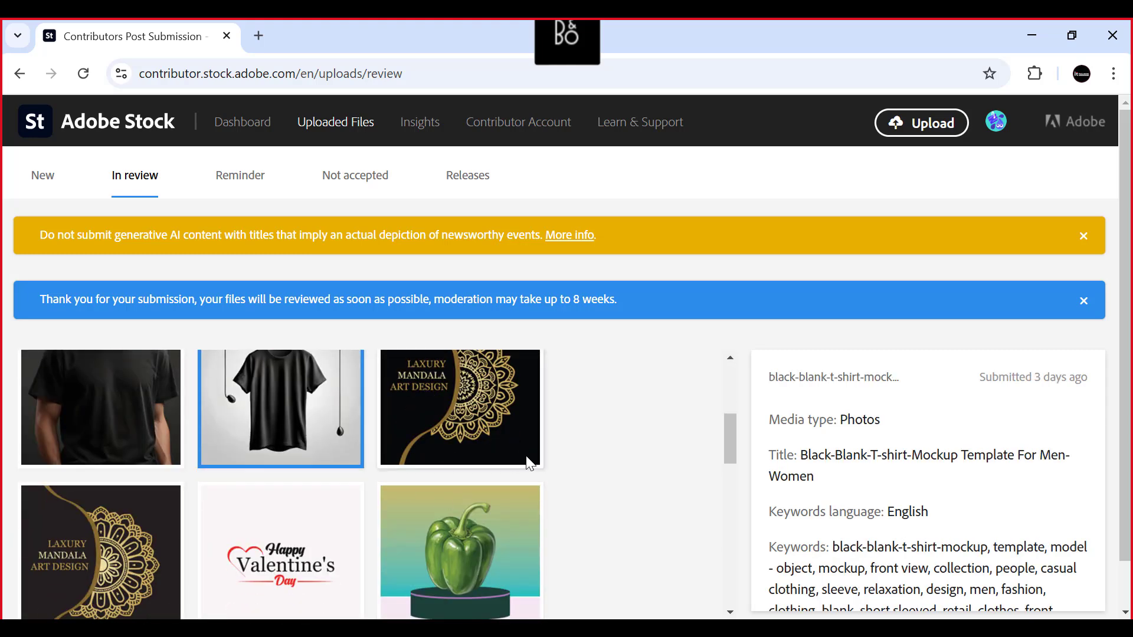
scroll(526, 458, up, 1)
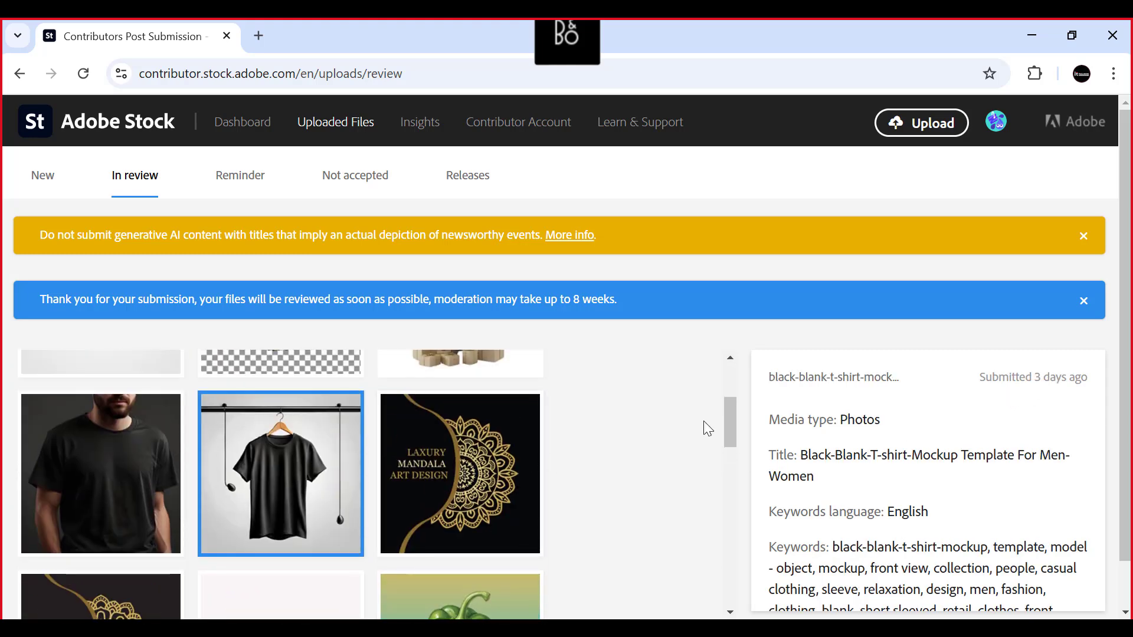
click(505, 468)
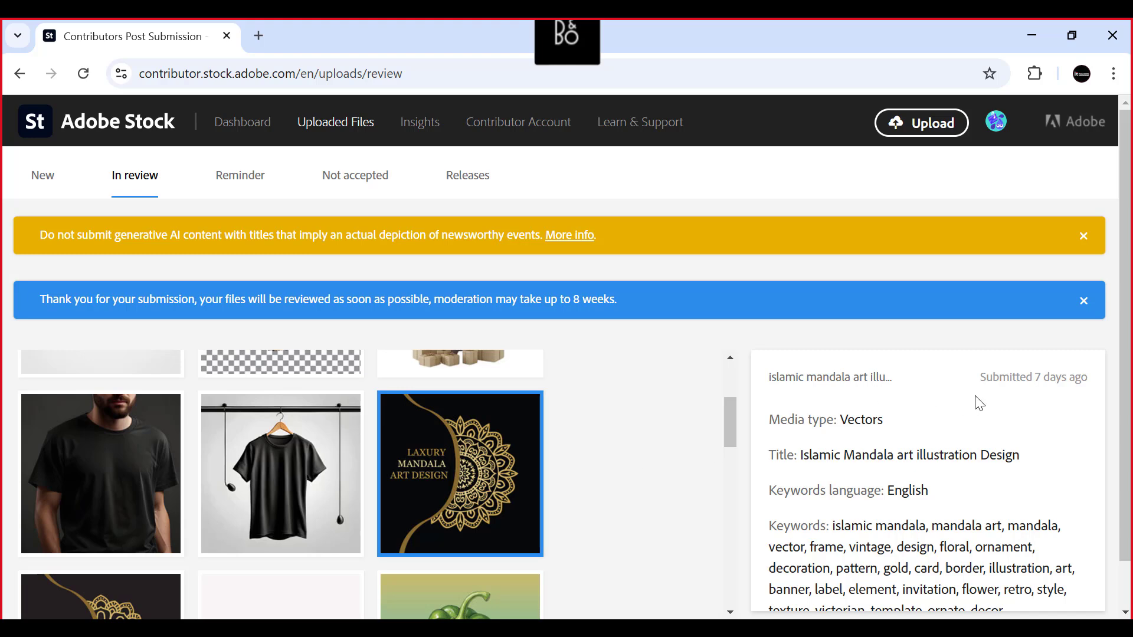
- Inspect the submission details of the second mandala, Valentine's Day, green pepper, pizza and Merry Christmas files
scroll(525, 457, down, 3)
click(27, 469)
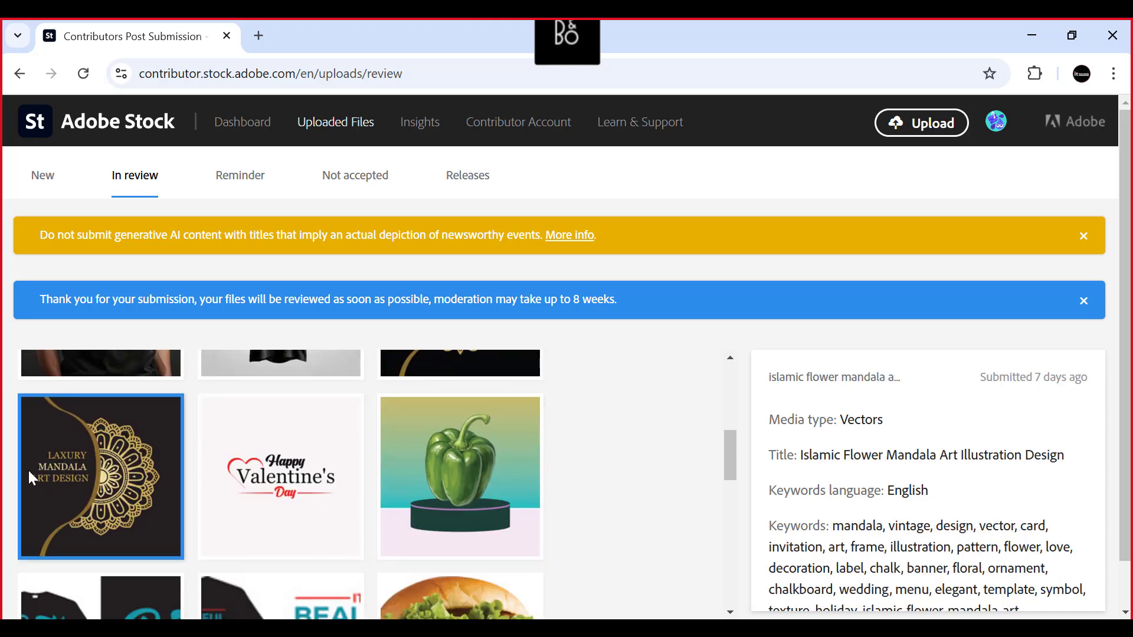
click(286, 445)
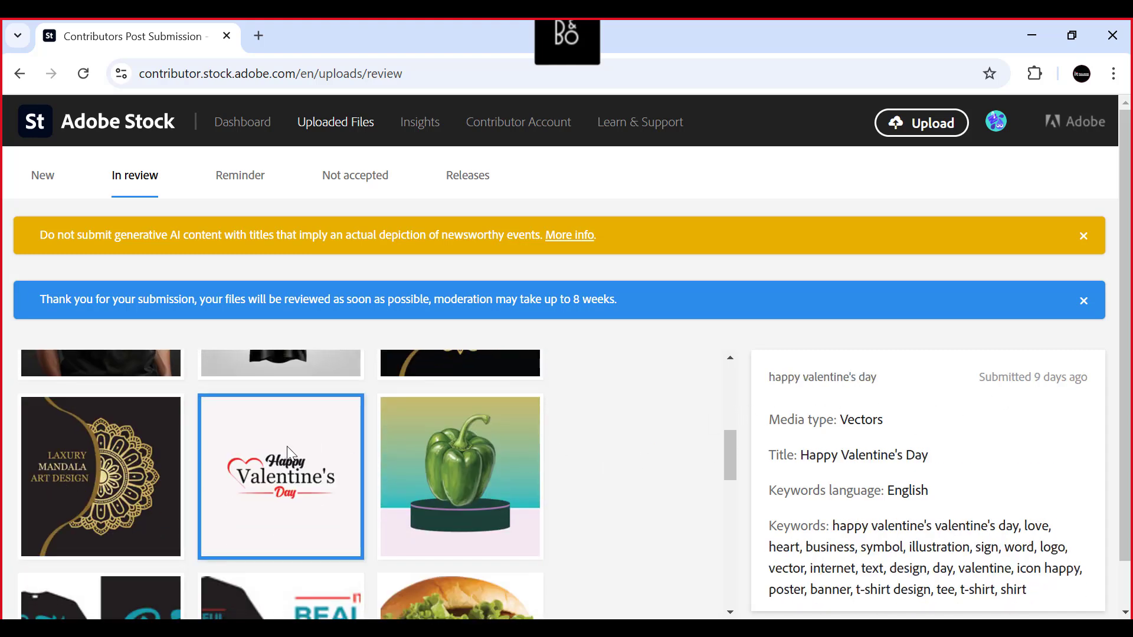
click(474, 462)
scroll(694, 433, up, 5)
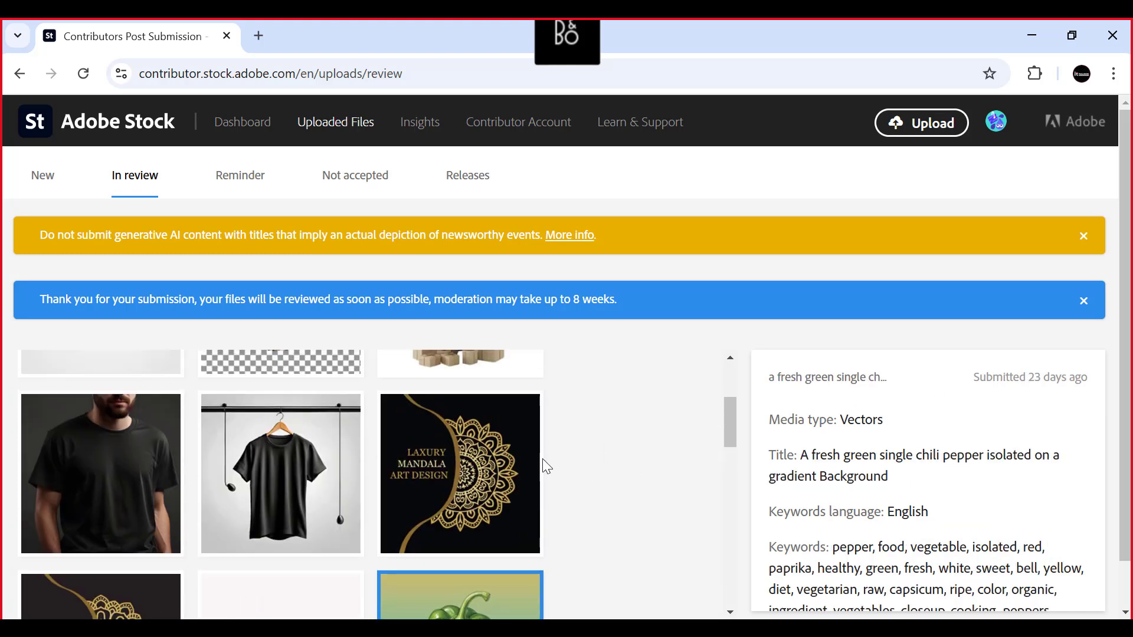
click(264, 484)
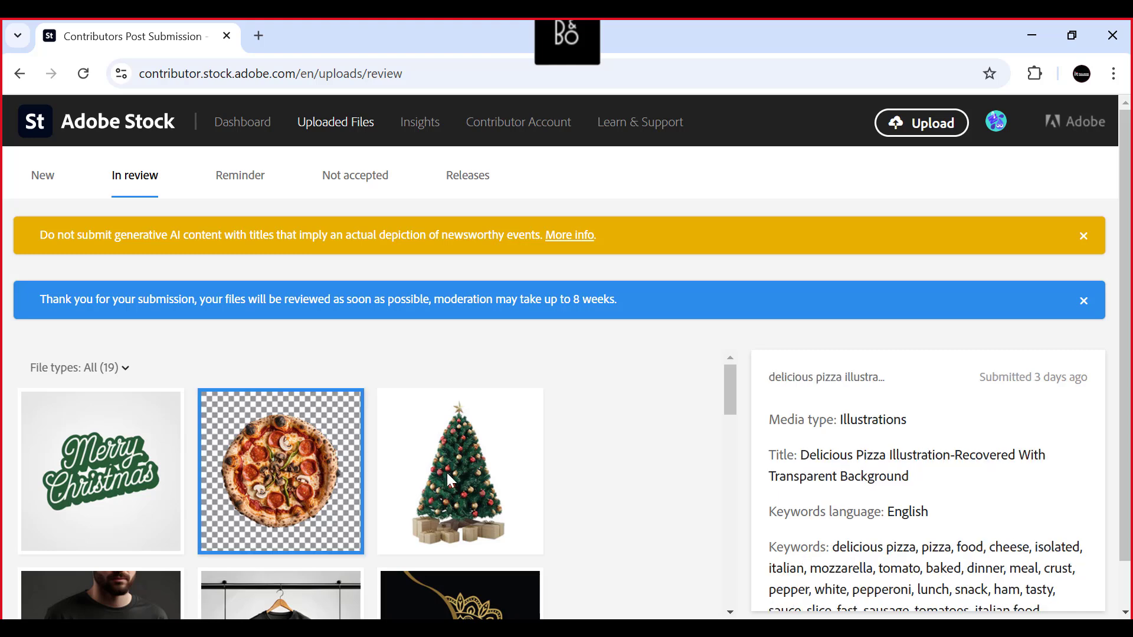
click(101, 449)
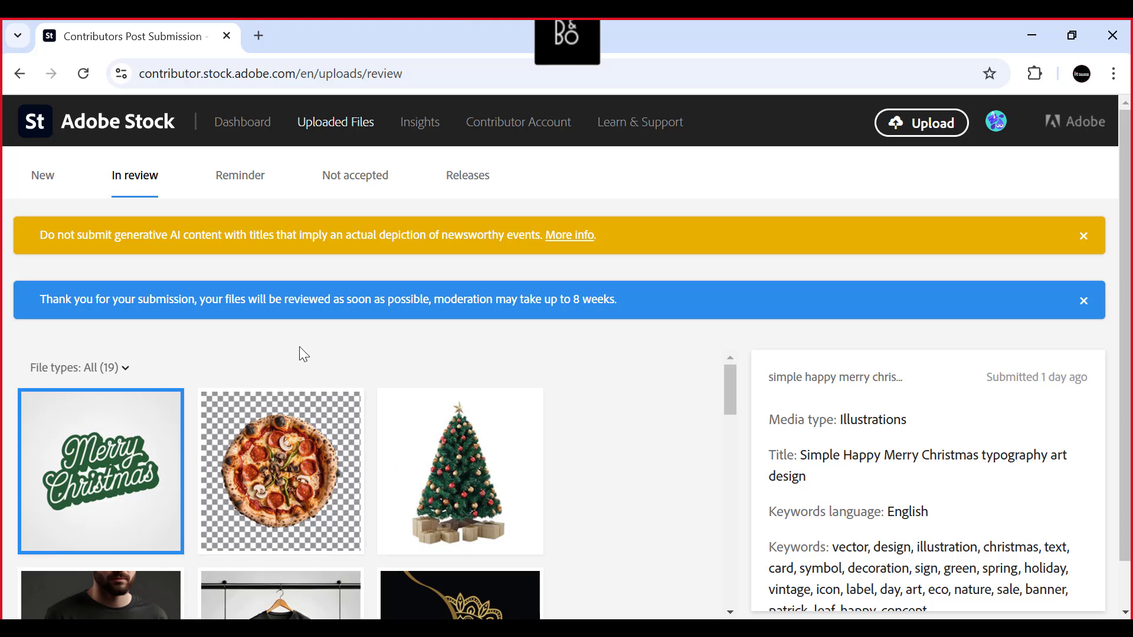
- Return to the dashboard, then open Insights and look through the recent top sellers in photos
click(254, 121)
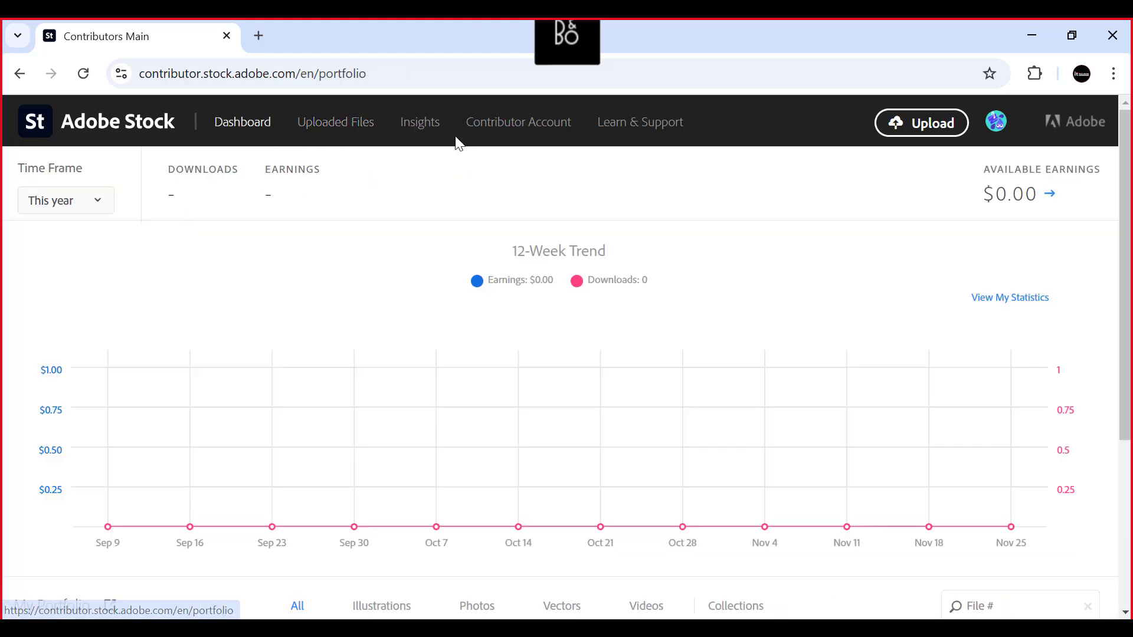
click(420, 122)
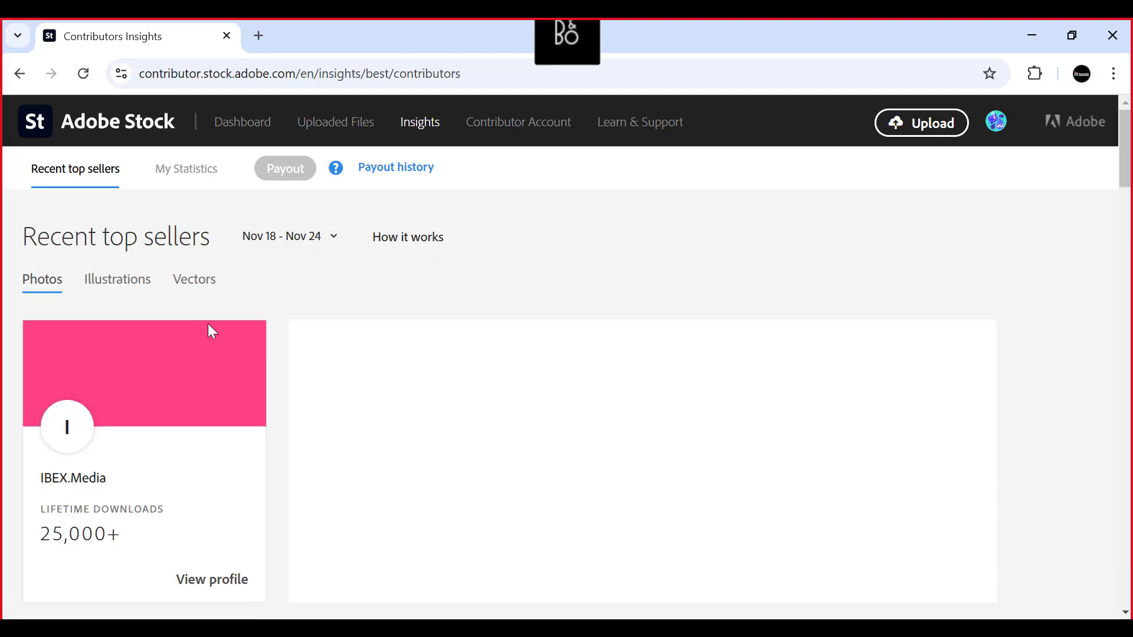
scroll(207, 329, down, 7)
scroll(188, 334, up, 7)
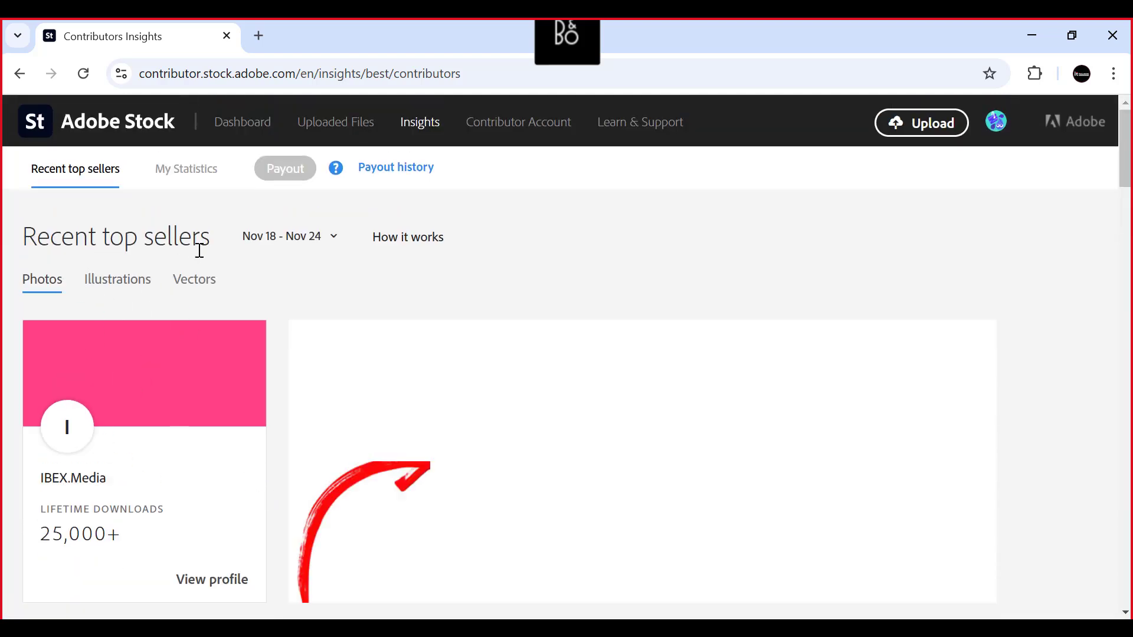
scroll(544, 334, down, 4)
scroll(324, 329, up, 3)
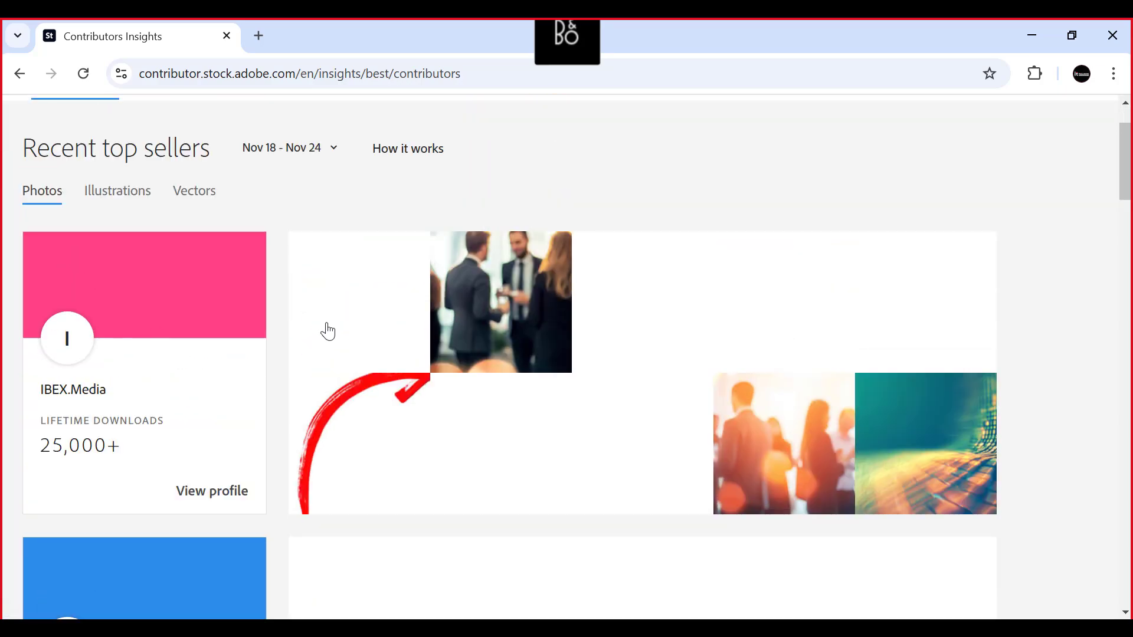
scroll(114, 361, down, 3)
scroll(112, 460, down, 3)
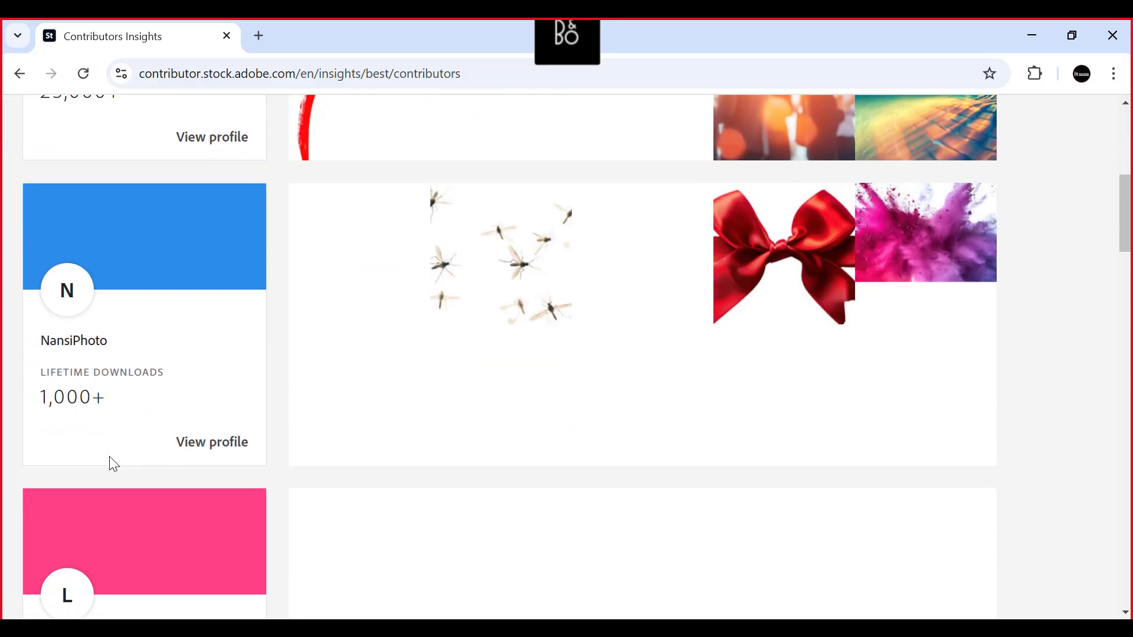
scroll(113, 464, up, 4)
scroll(111, 457, down, 3)
scroll(103, 413, up, 4)
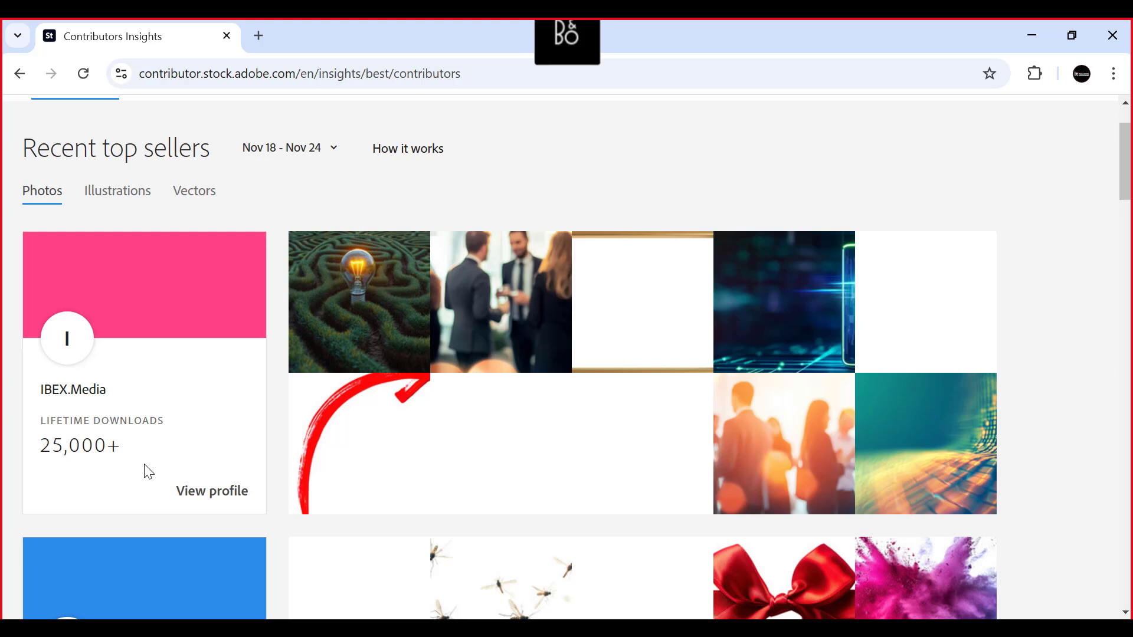
scroll(118, 406, down, 3)
scroll(118, 406, up, 5)
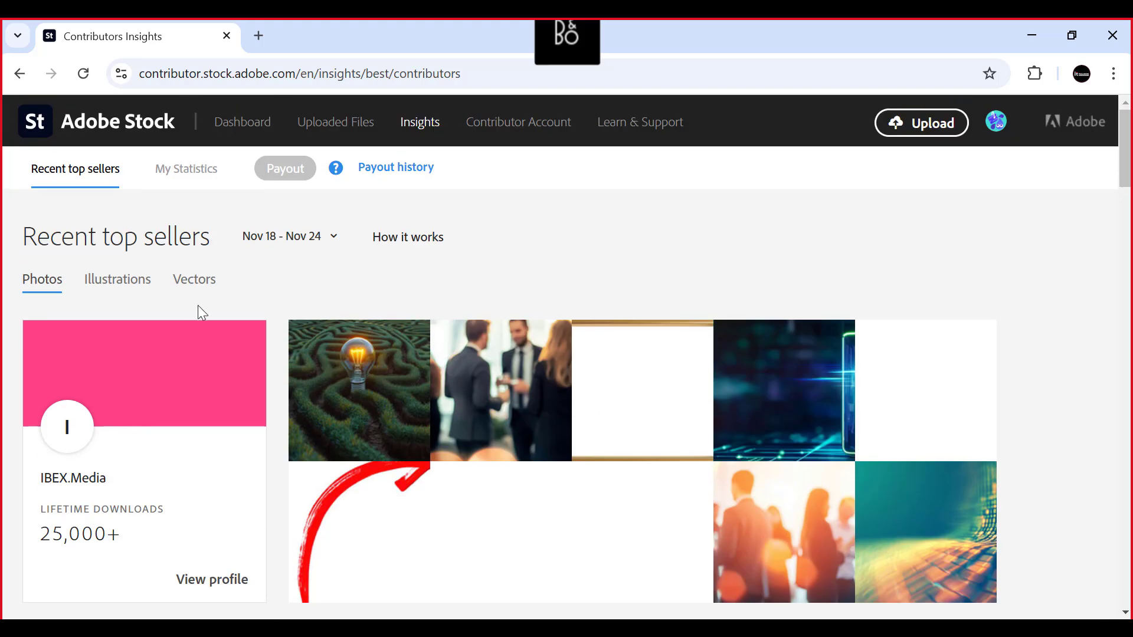
key(alt+Tab)
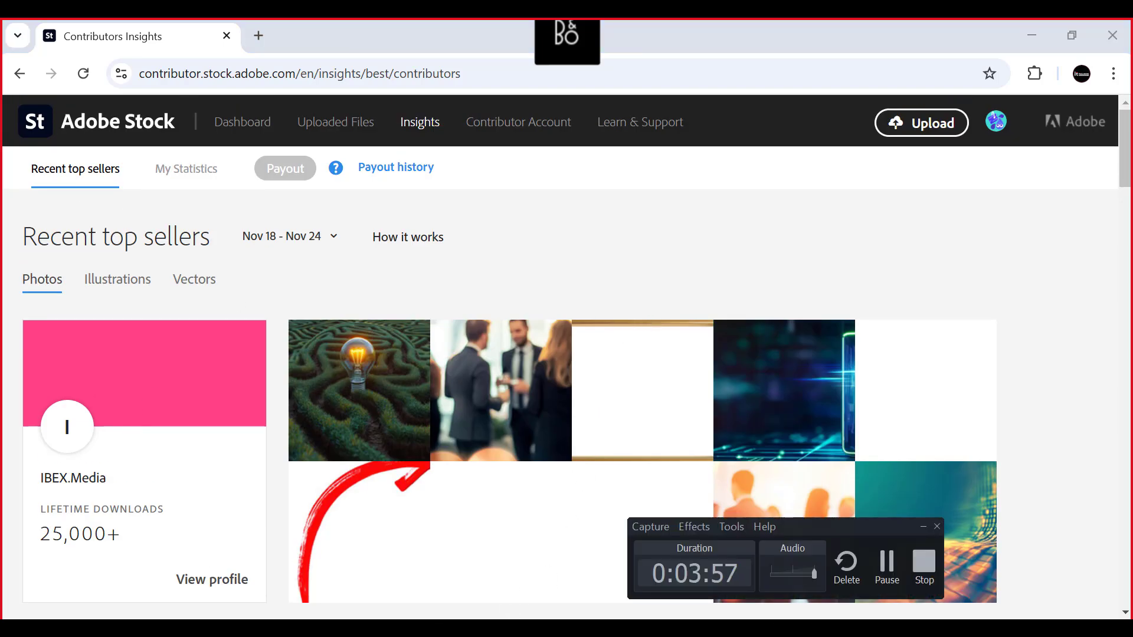
click(266, 207)
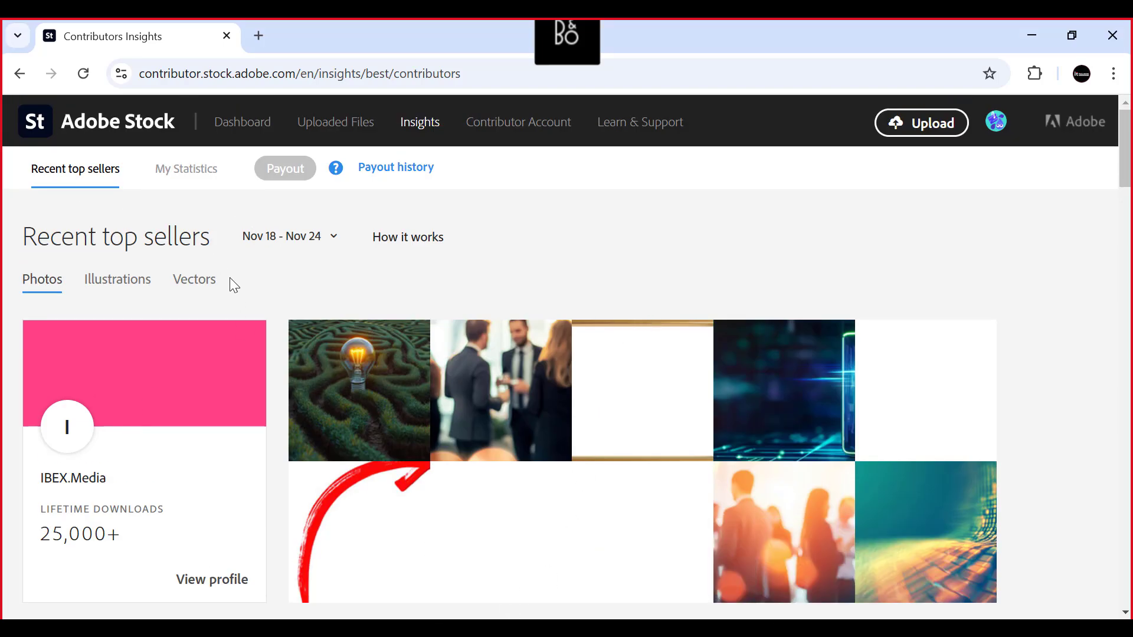
- Examine the lifetime downloads and best-selling images of the top photo contributors
scroll(282, 321, down, 8)
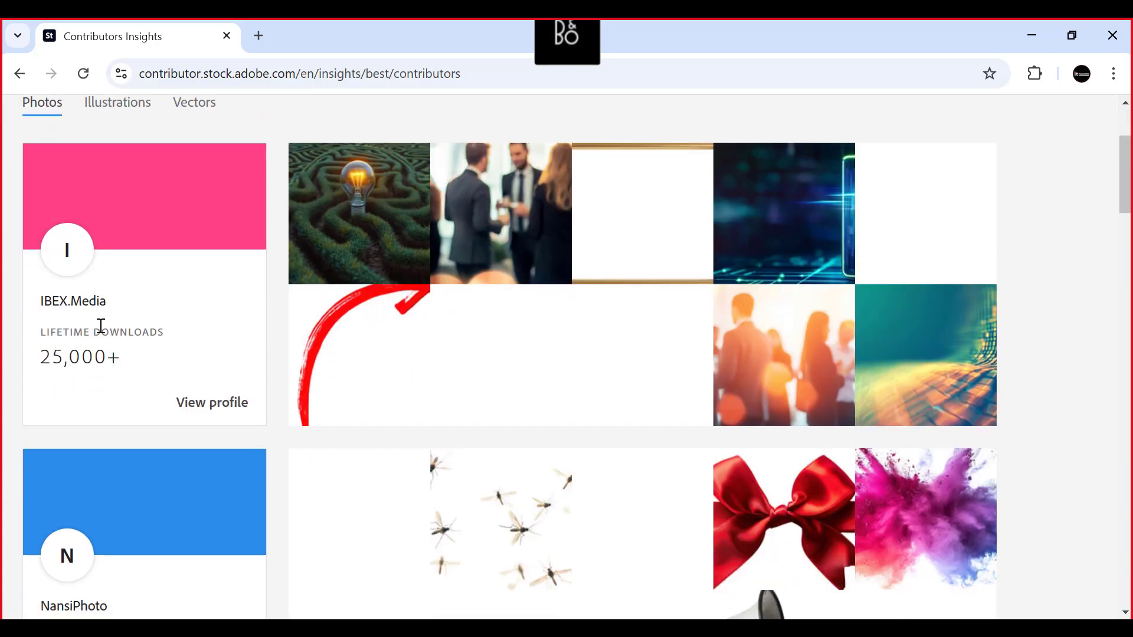
scroll(143, 260, down, 6)
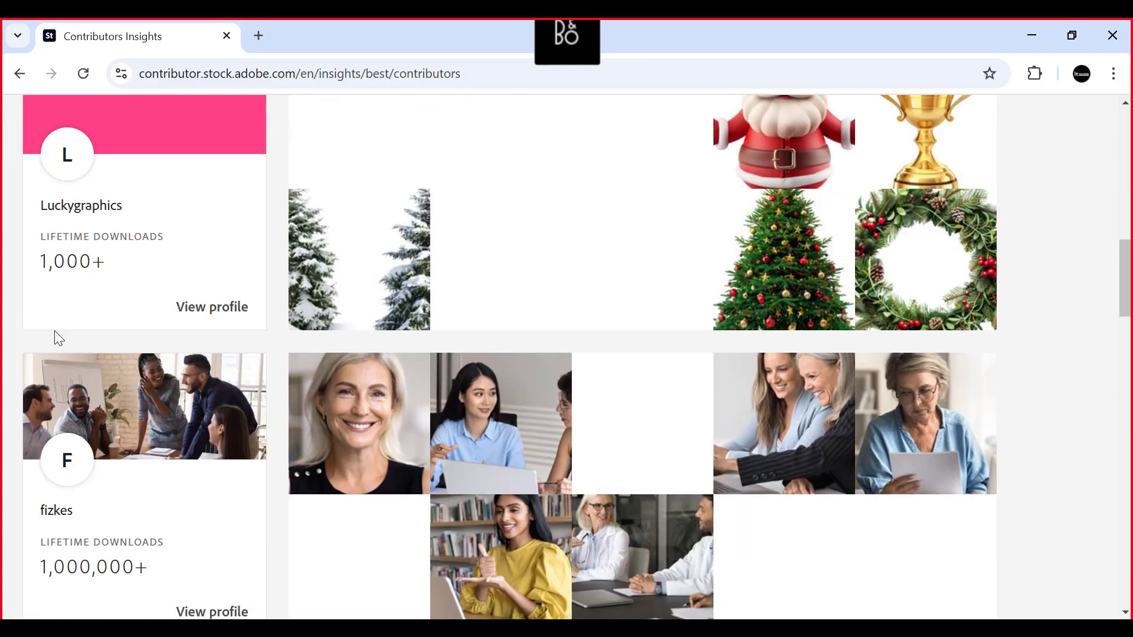
scroll(176, 301, down, 12)
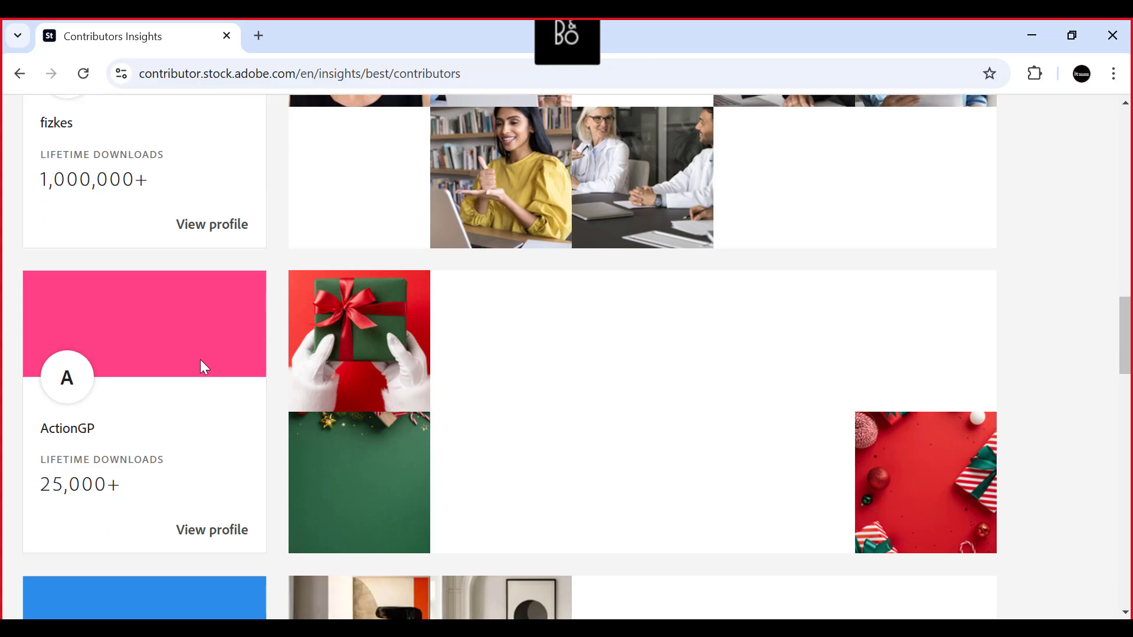
scroll(427, 377, down, 5)
scroll(422, 397, up, 20)
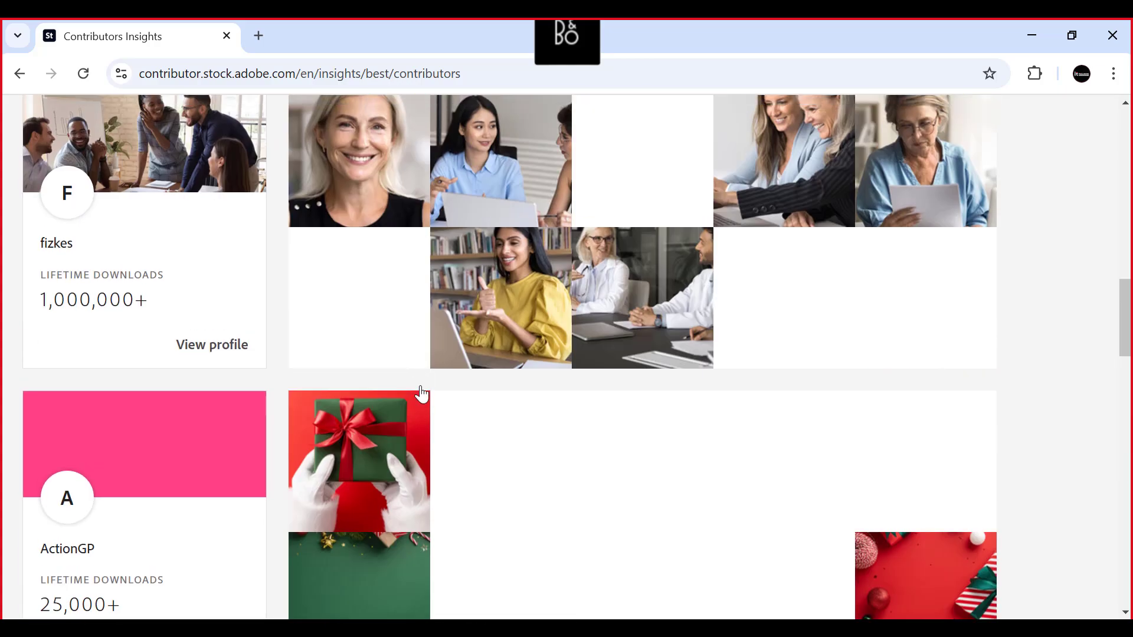
scroll(189, 354, down, 7)
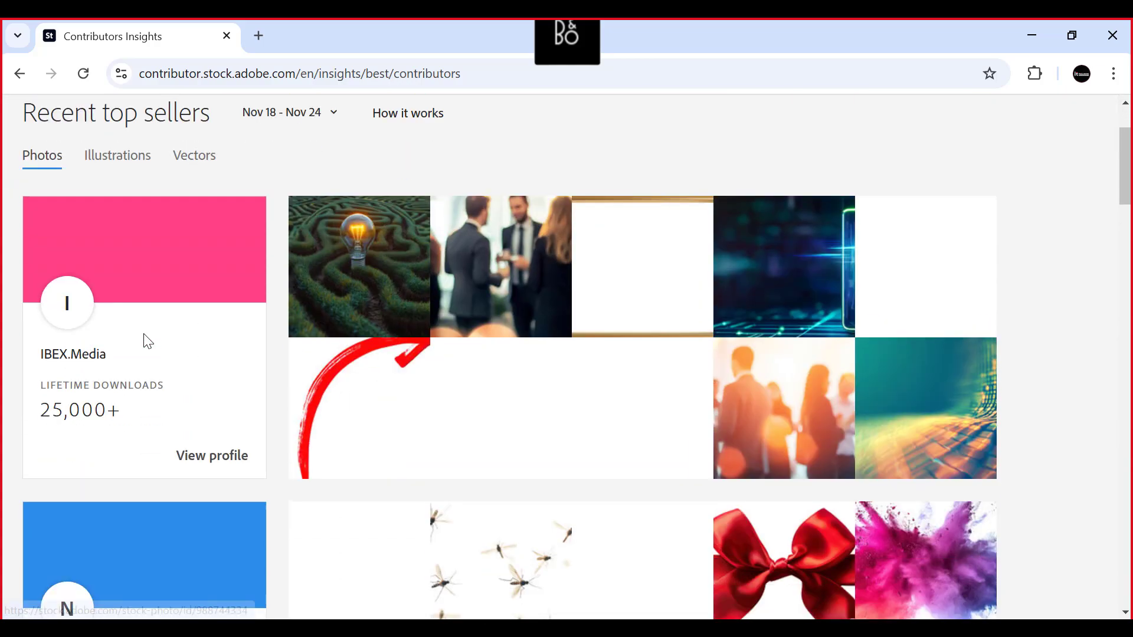
scroll(417, 344, down, 1)
scroll(420, 344, up, 2)
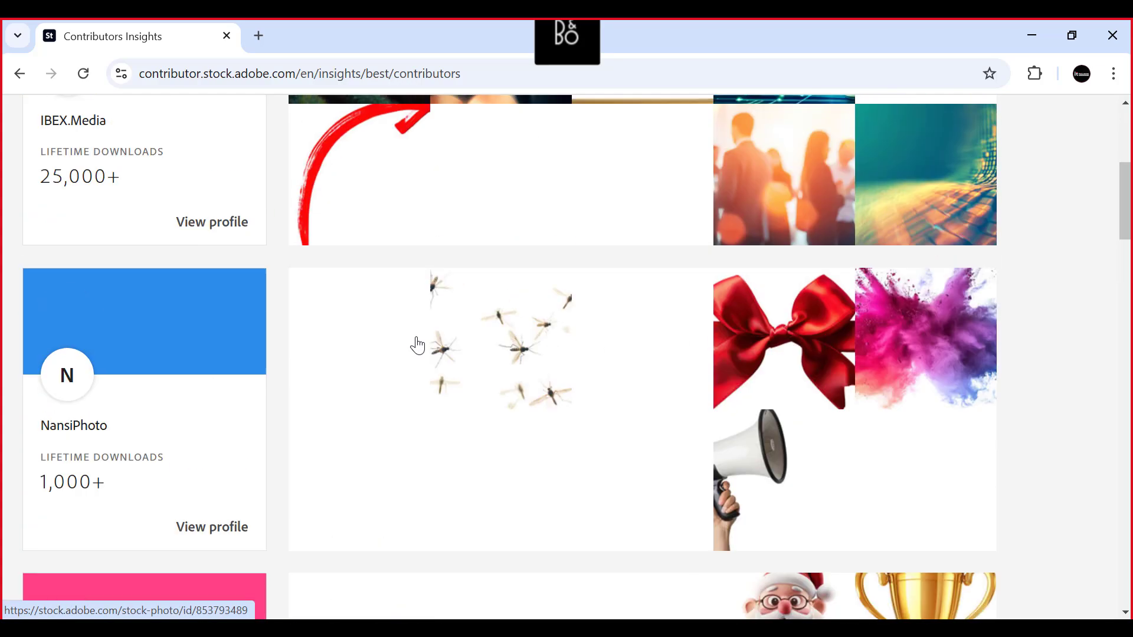
scroll(127, 503, down, 7)
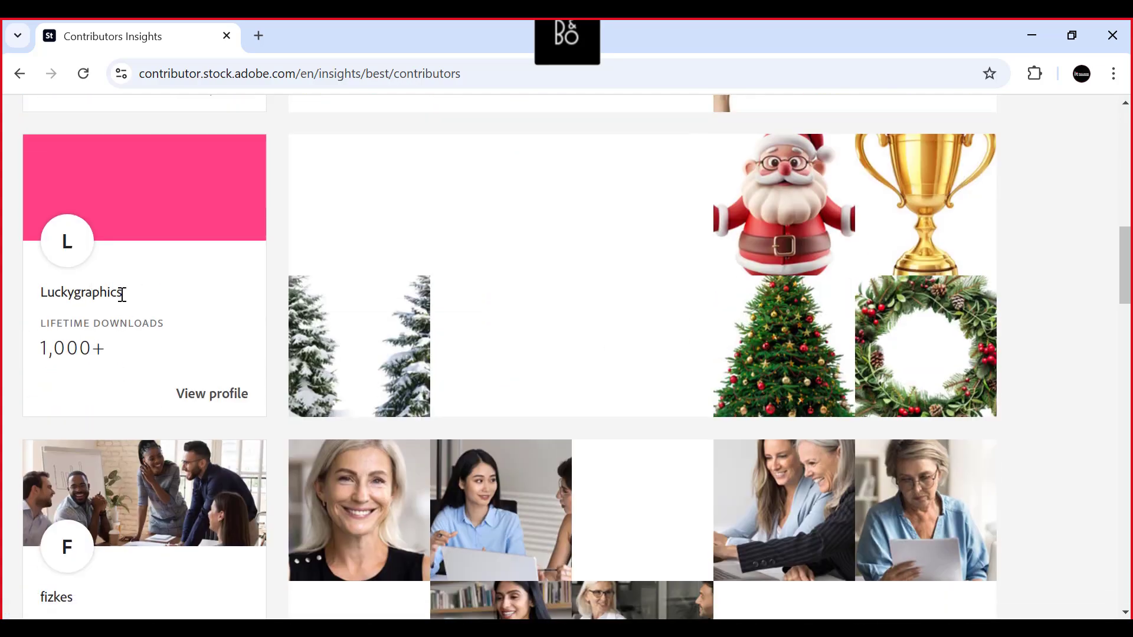
- Open the profiles of the top sellers Luckygraphics and NansiPhoto from the insights list
click(198, 400)
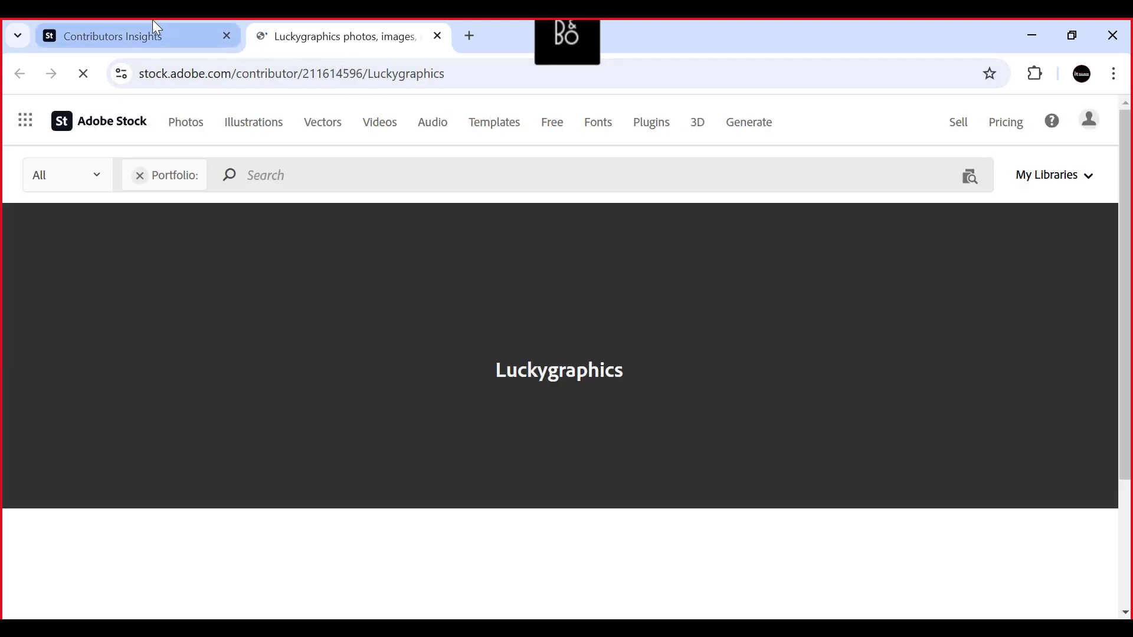
click(148, 29)
scroll(247, 343, down, 7)
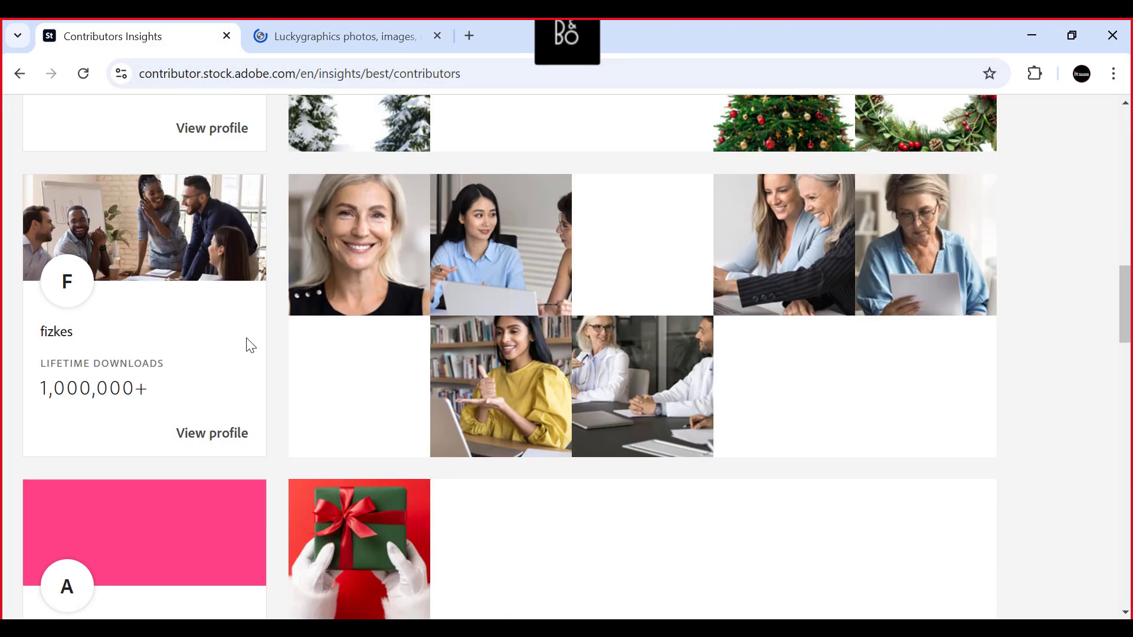
scroll(244, 336, up, 11)
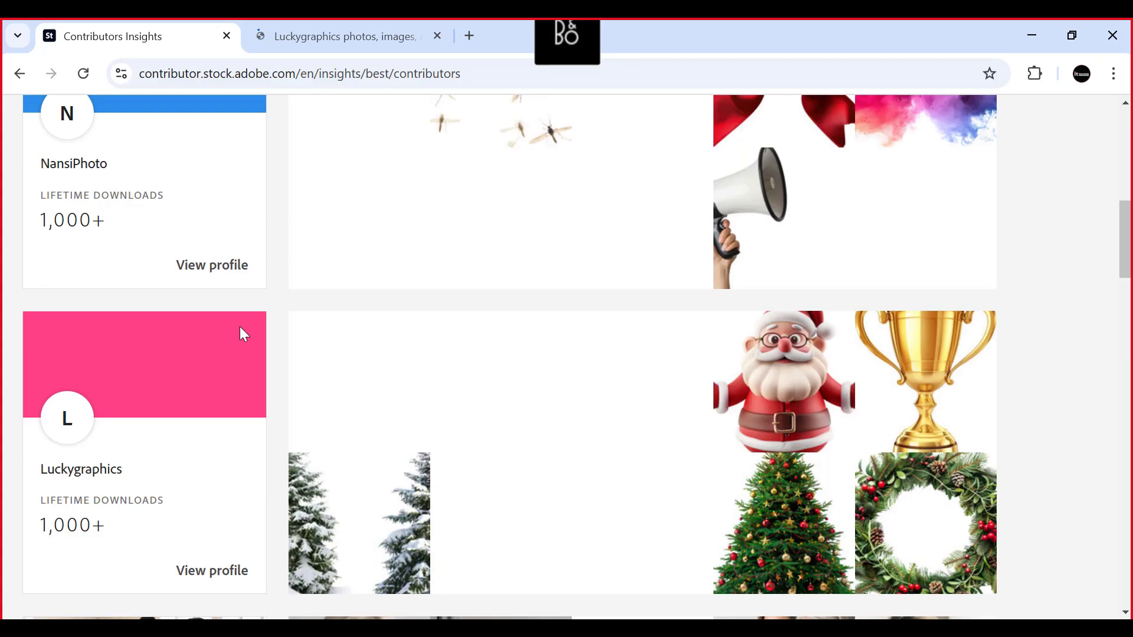
scroll(240, 326, up, 1)
scroll(236, 333, up, 3)
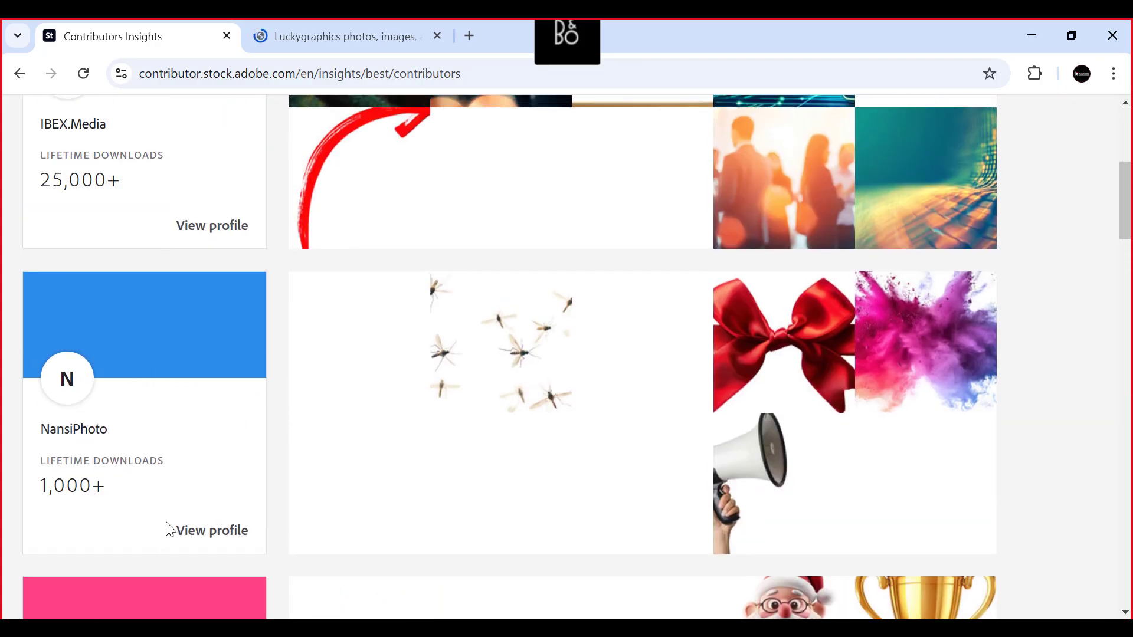
click(213, 529)
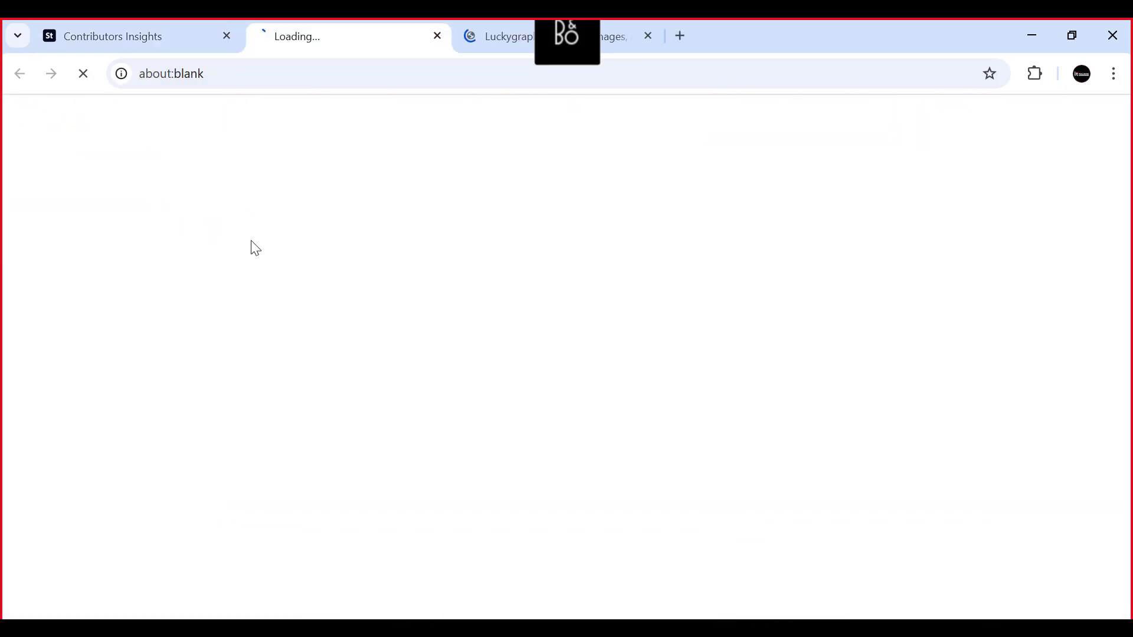
- View the Luckygraphics and NansiPhoto contributor portfolio pages and the libraries list while they load
click(494, 33)
scroll(301, 330, down, 9)
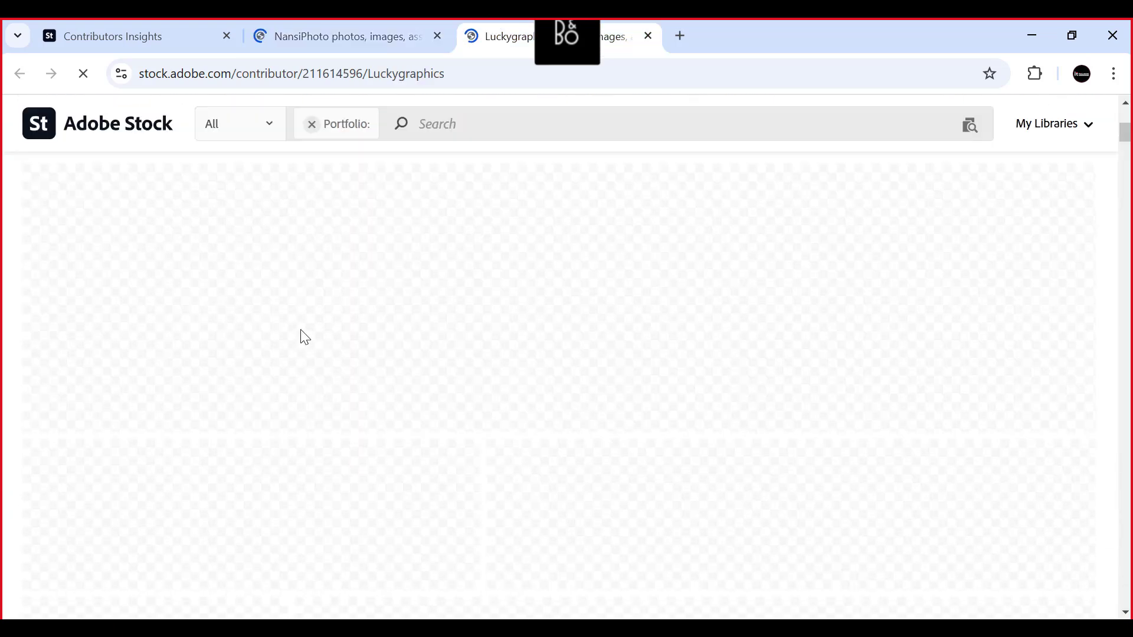
scroll(301, 331, up, 7)
scroll(311, 335, up, 2)
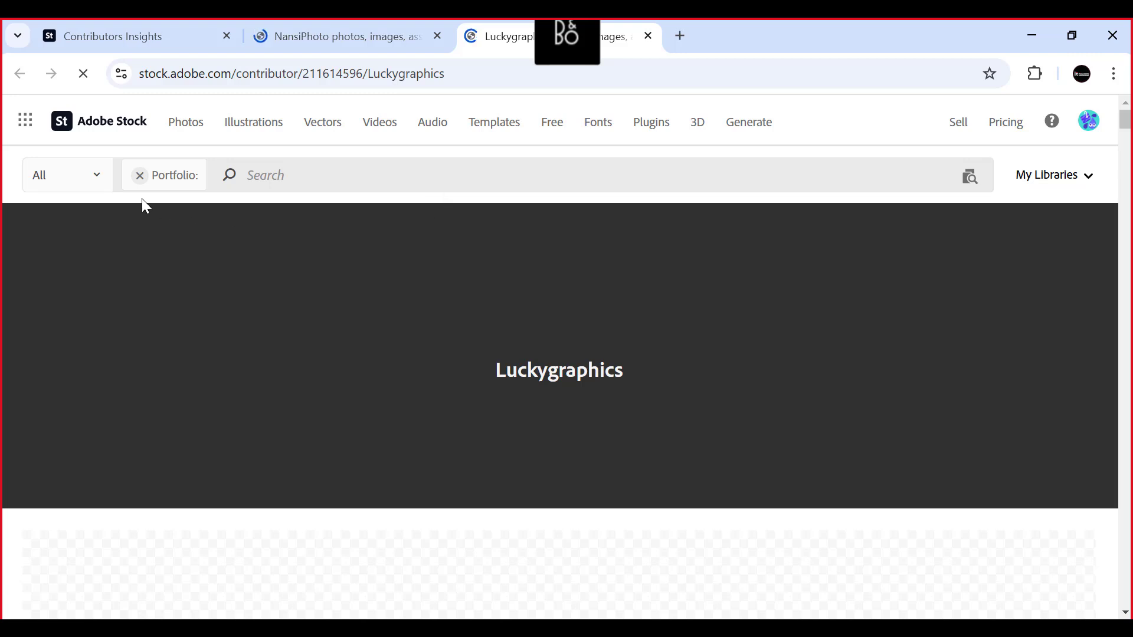
click(1089, 178)
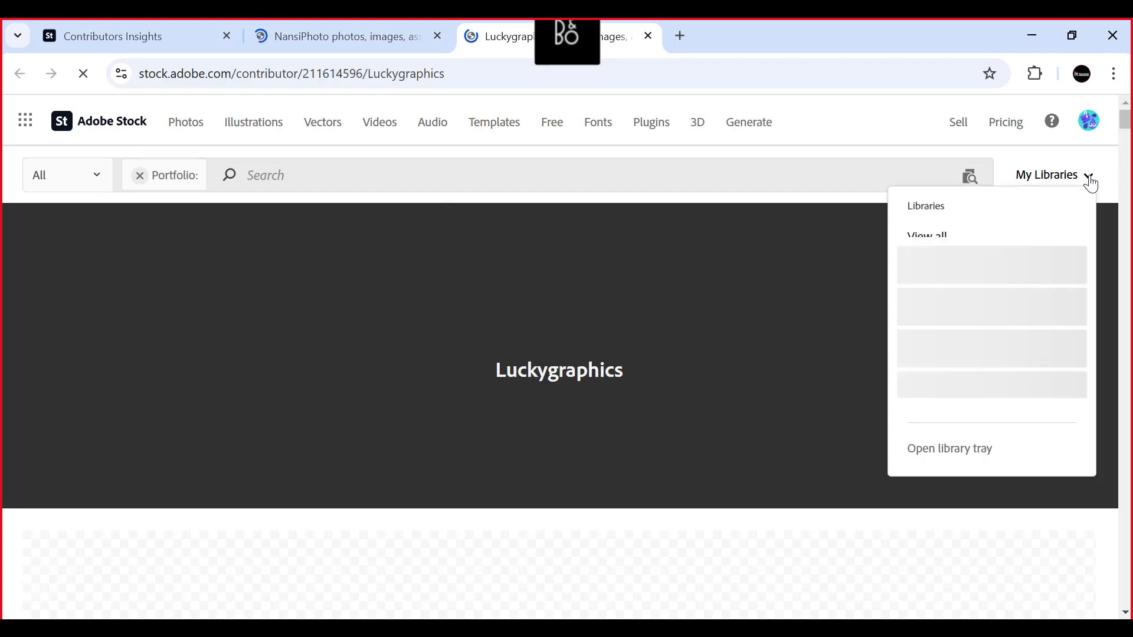
click(370, 46)
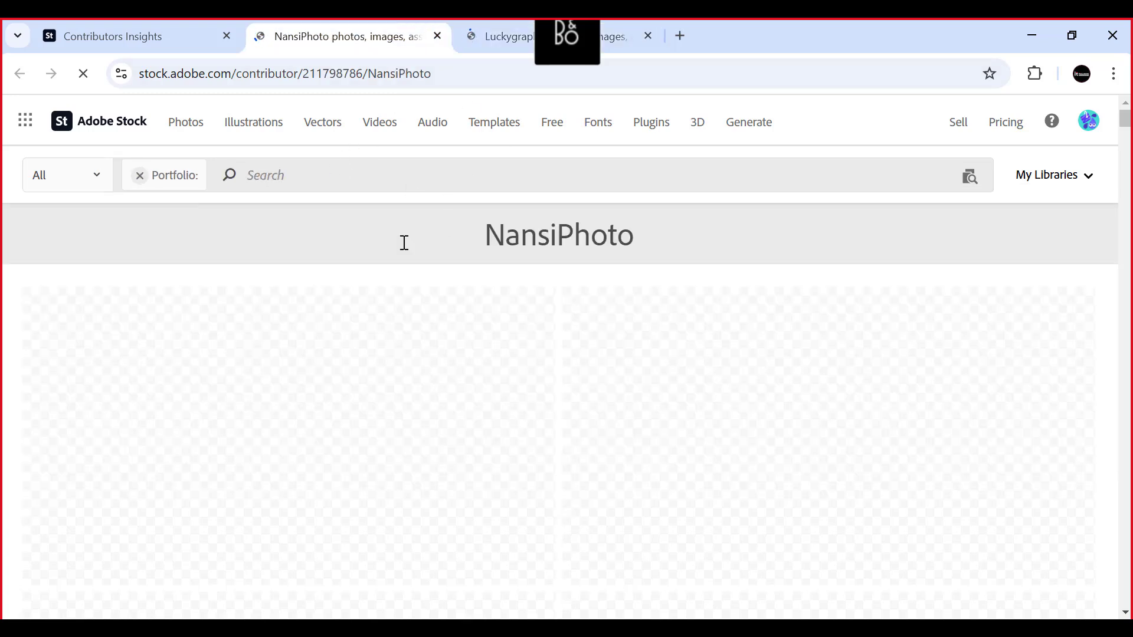
scroll(497, 233, down, 3)
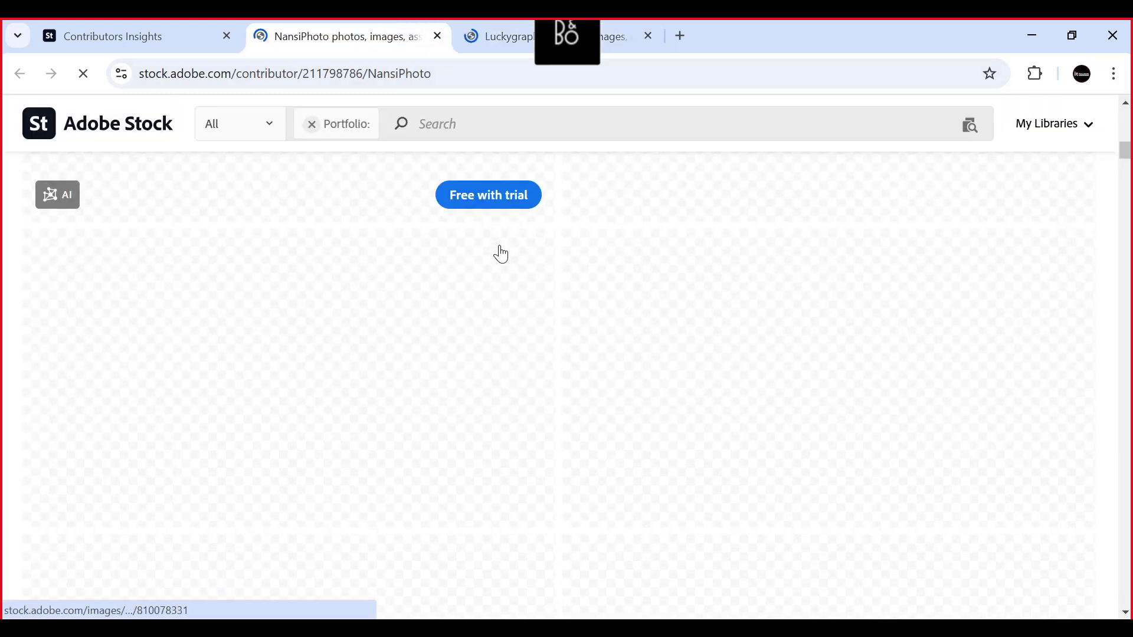
scroll(519, 271, up, 3)
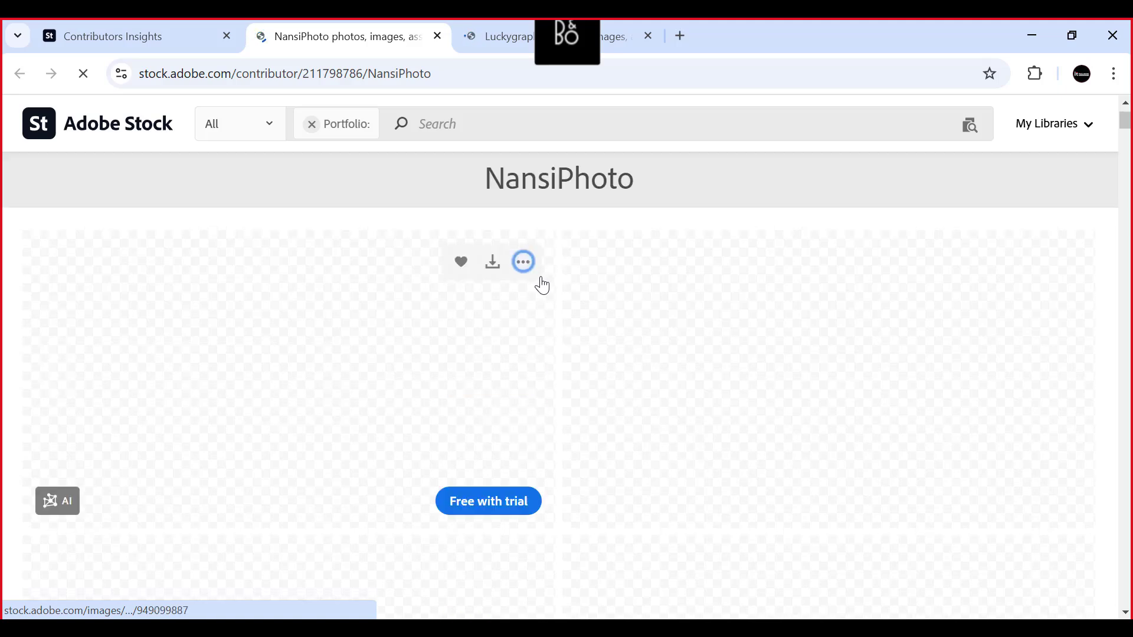
click(505, 22)
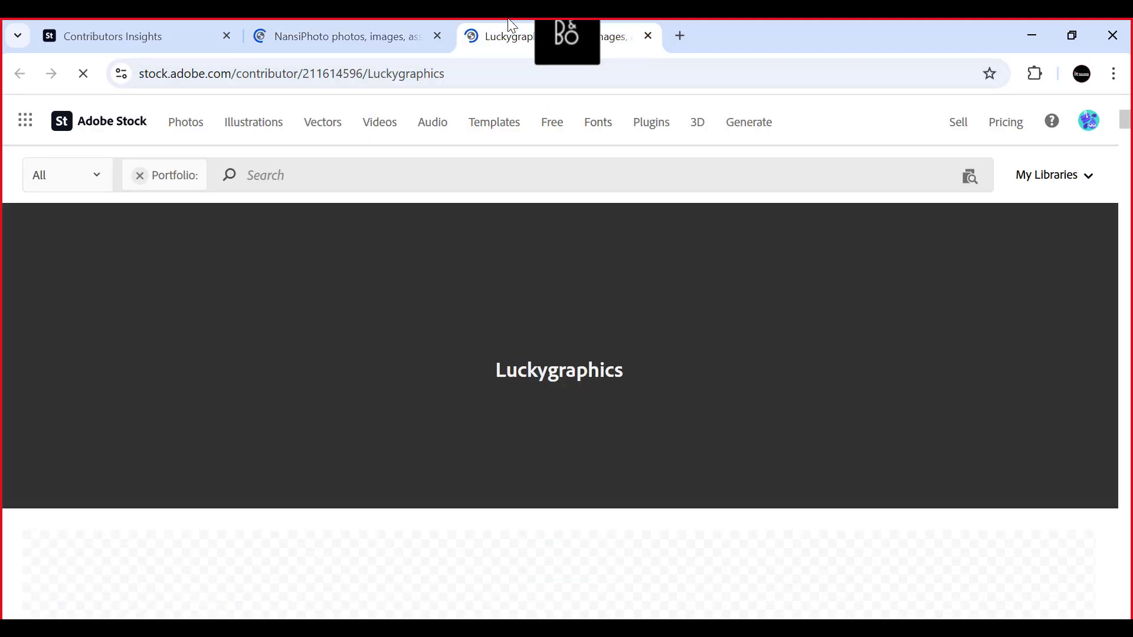
- Return to the contributor portal and review the email preferences and tax information in the Contributor Account
click(157, 35)
scroll(368, 210, up, 5)
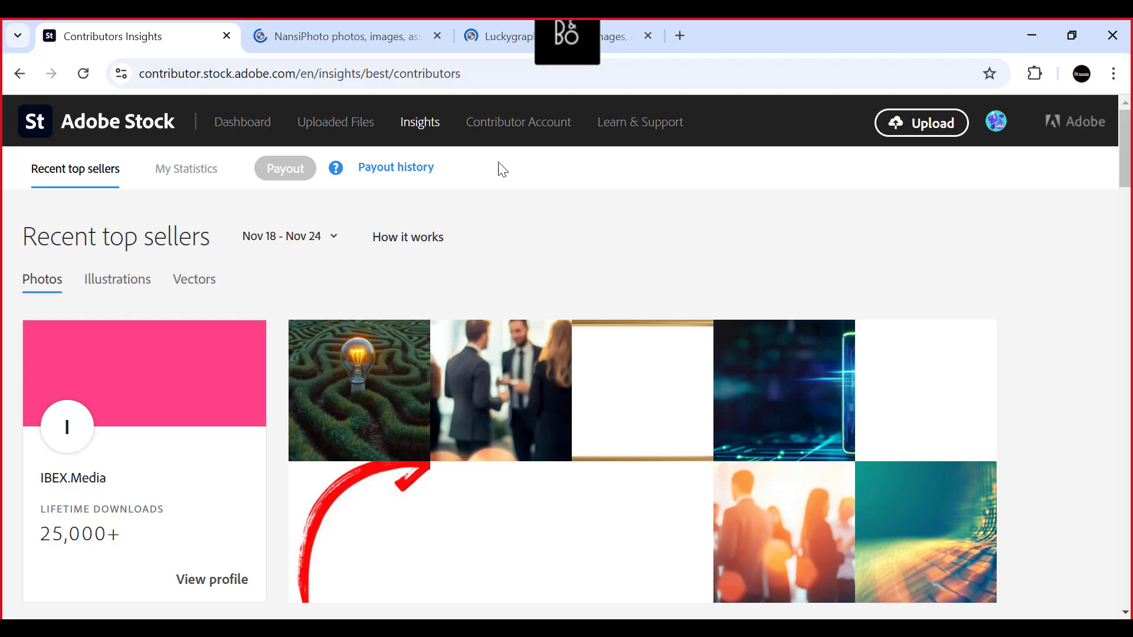
click(503, 127)
scroll(711, 294, down, 12)
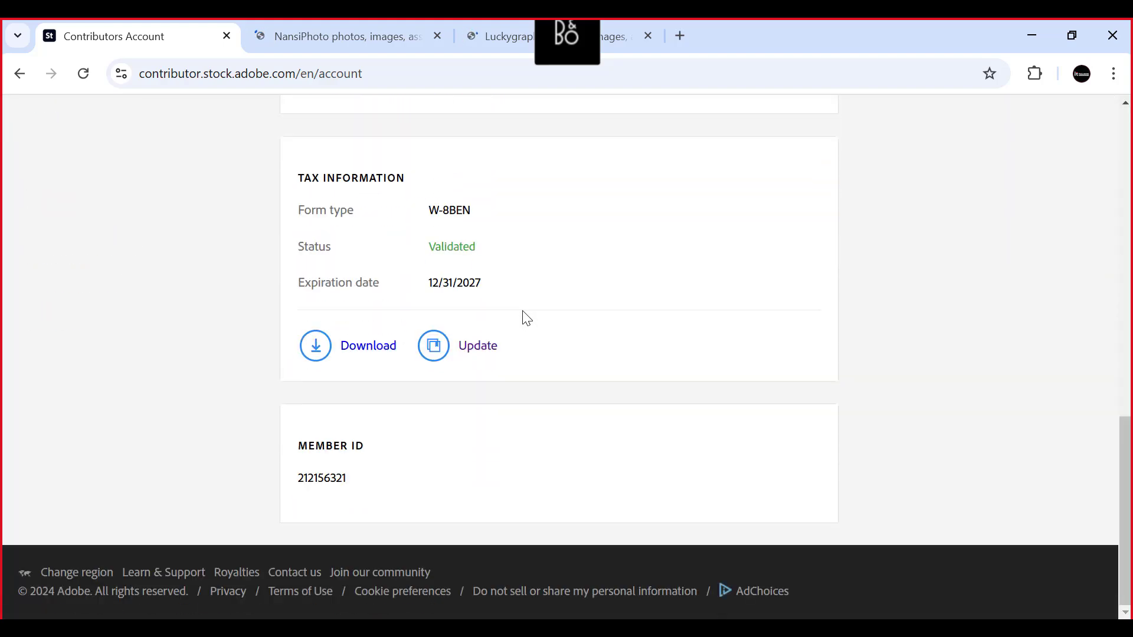
scroll(269, 405, up, 3)
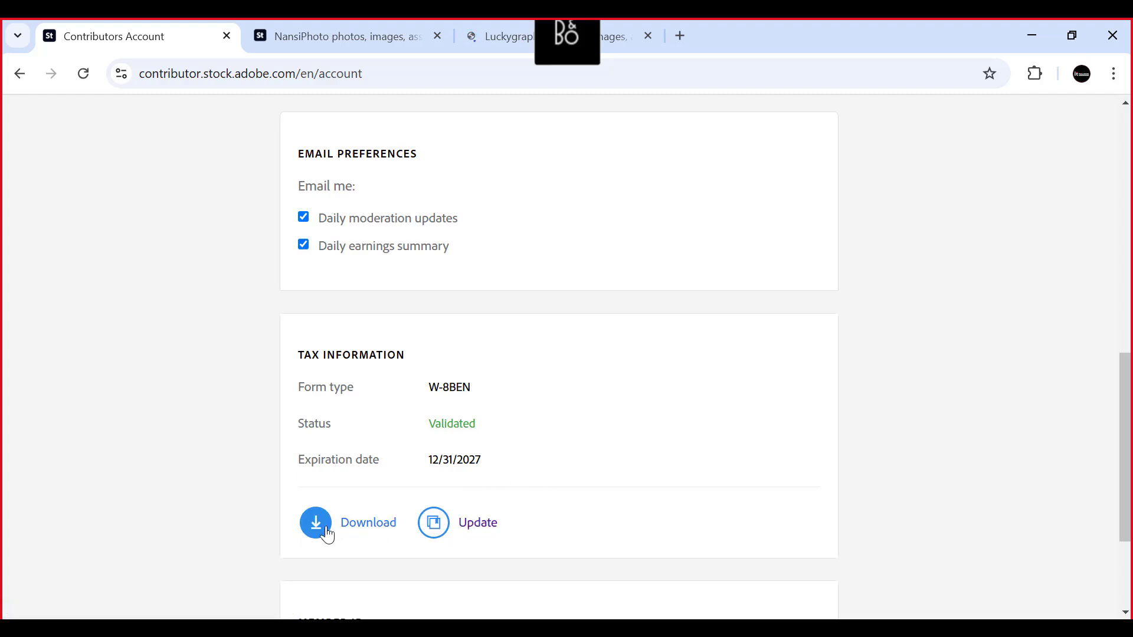
scroll(373, 452, down, 3)
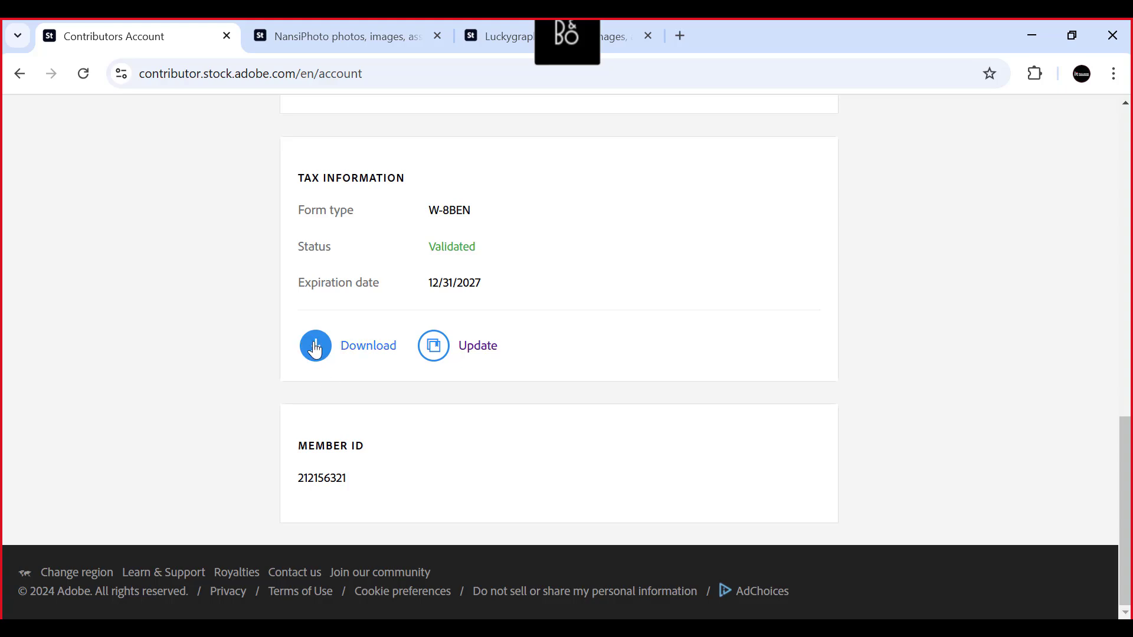
- Open the submitted W-8BEN tax form, read it from the owner identification through the certification, and close it
click(330, 354)
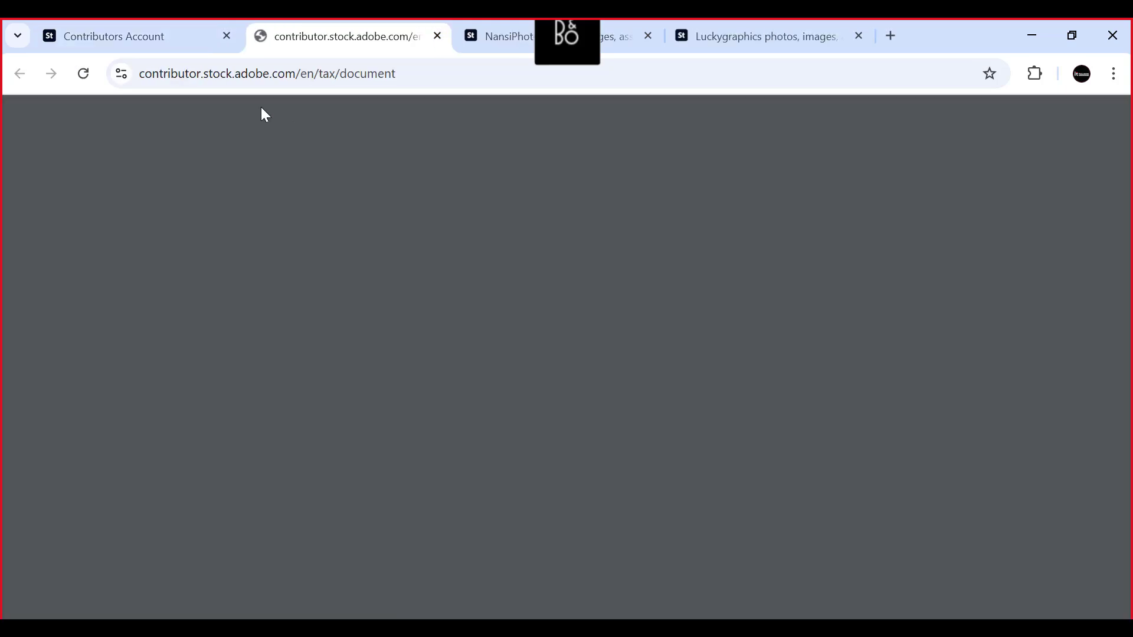
scroll(561, 411, down, 6)
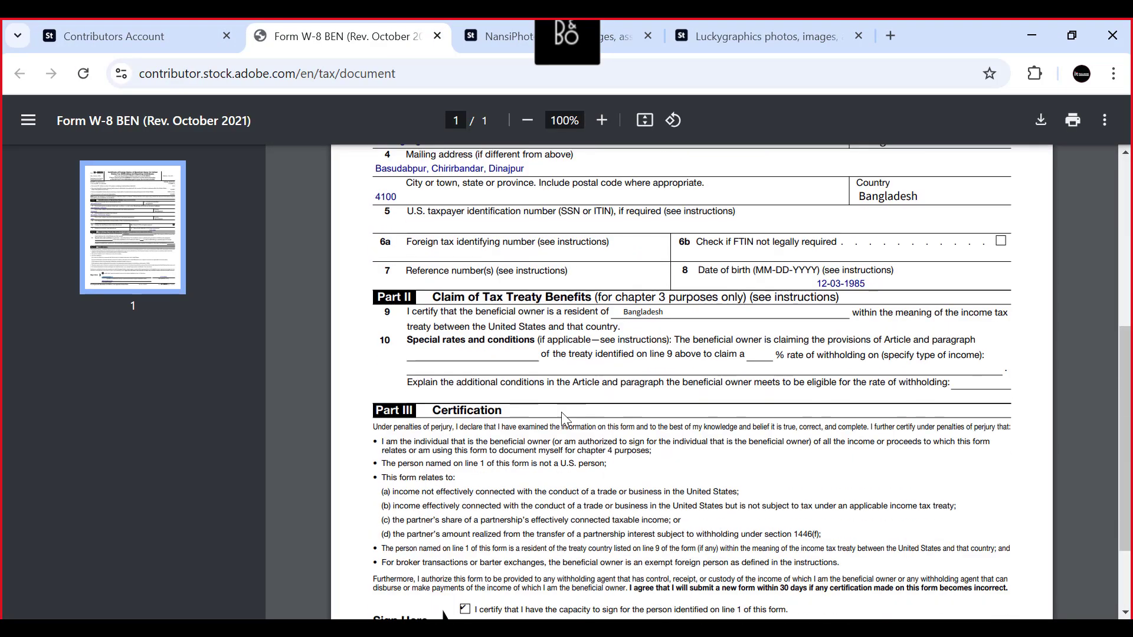
scroll(553, 405, up, 3)
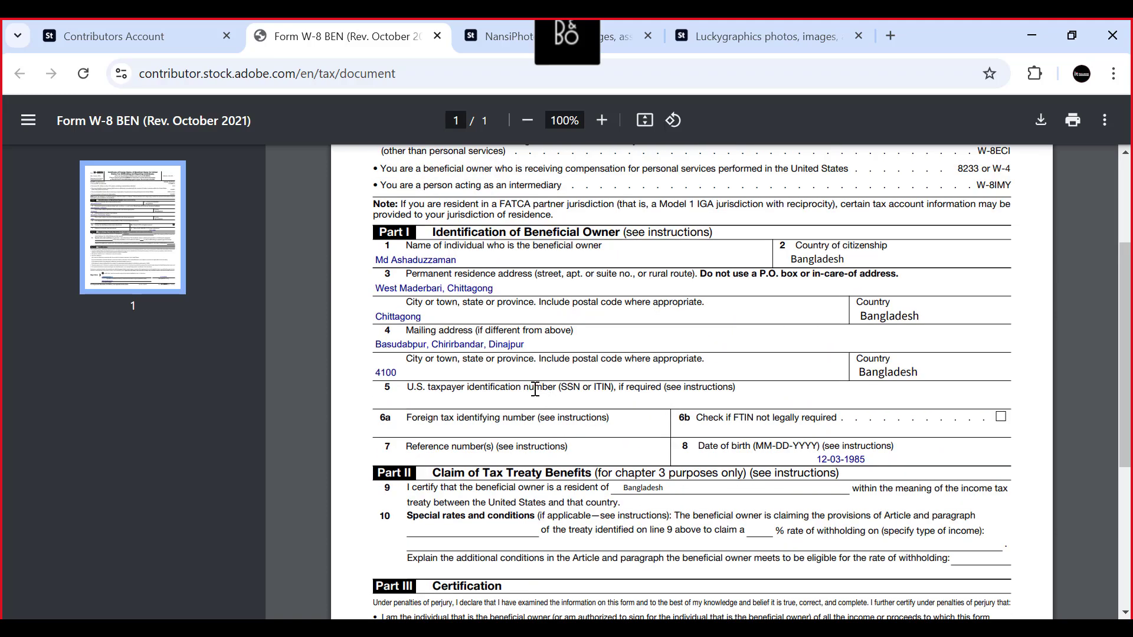
scroll(535, 386, down, 3)
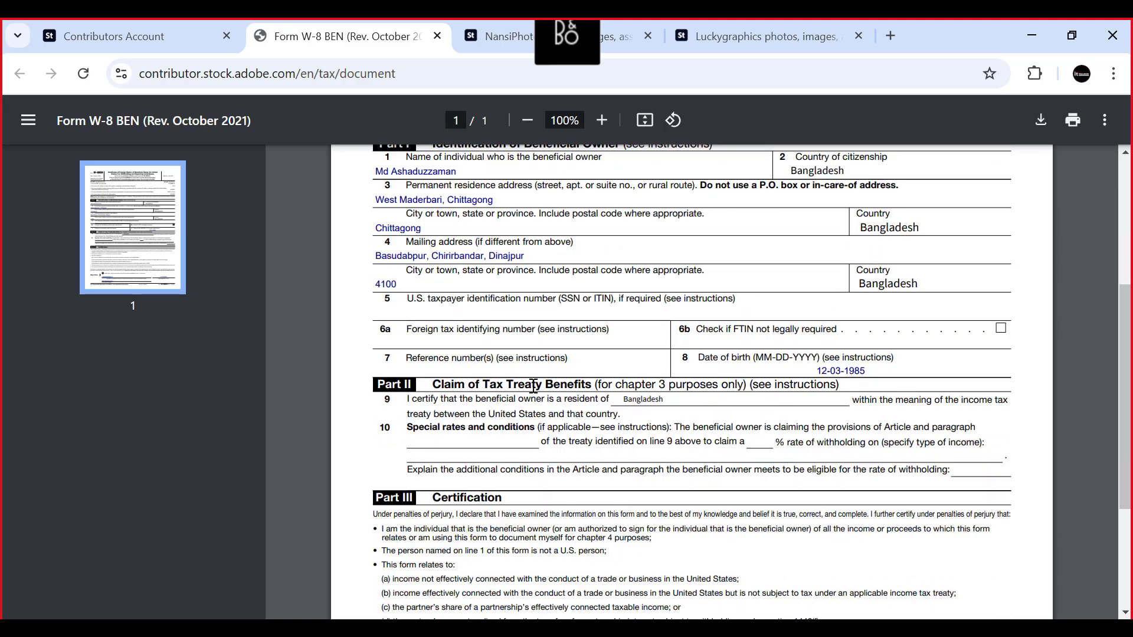
scroll(533, 386, up, 5)
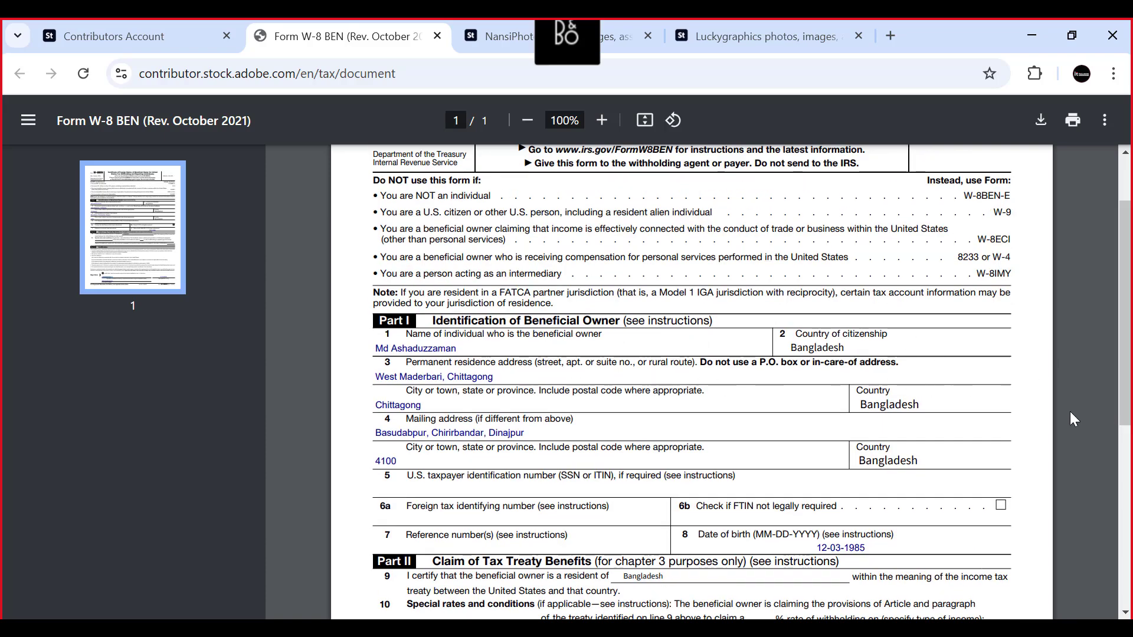
scroll(445, 367, down, 6)
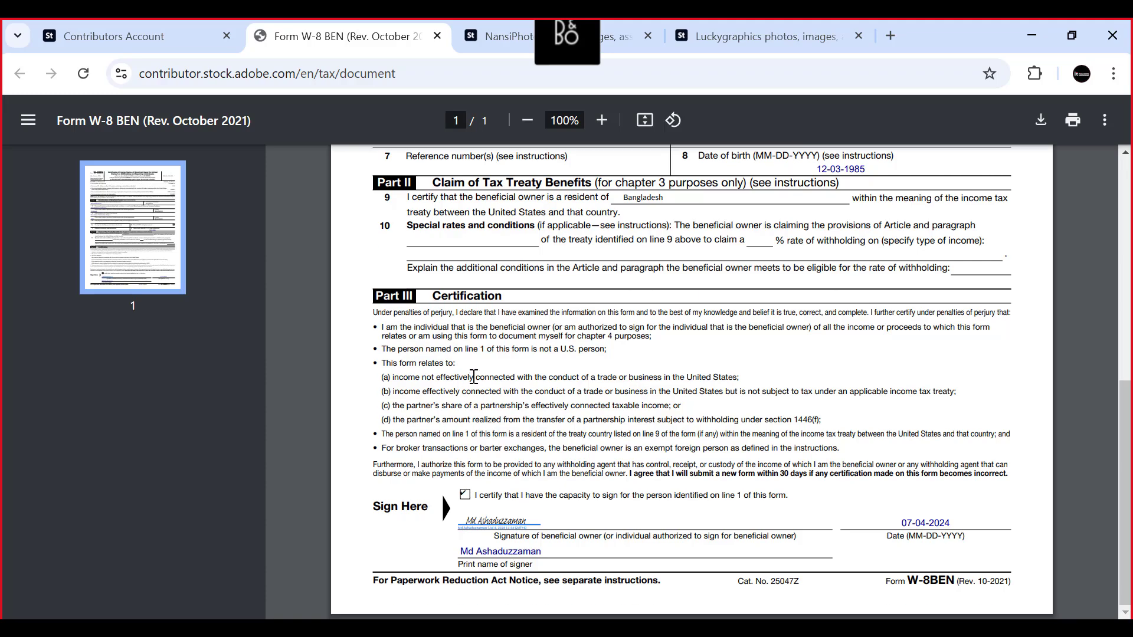
scroll(474, 376, up, 8)
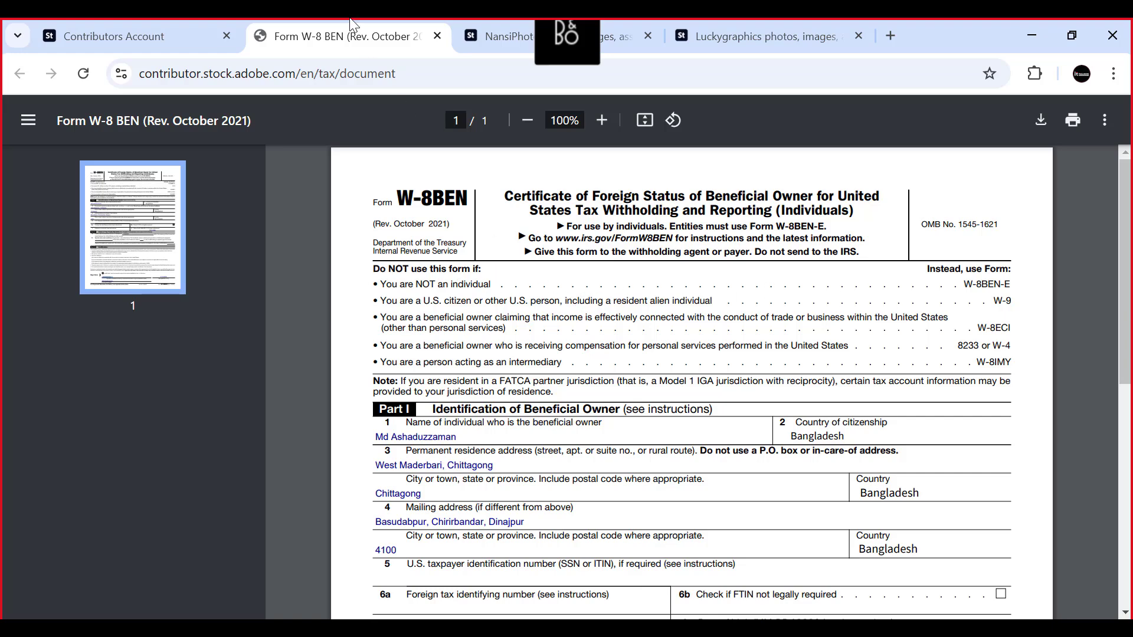
click(437, 36)
- Look over the tax, member ID and profile sections of the Contributor Account page
scroll(560, 299, up, 1)
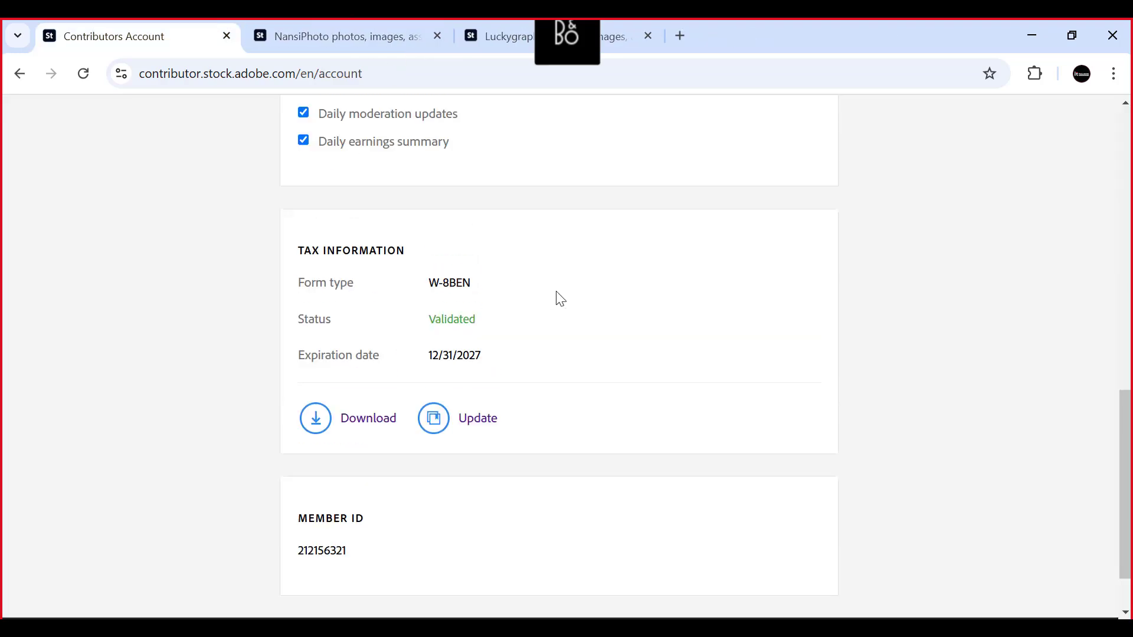
scroll(561, 299, down, 2)
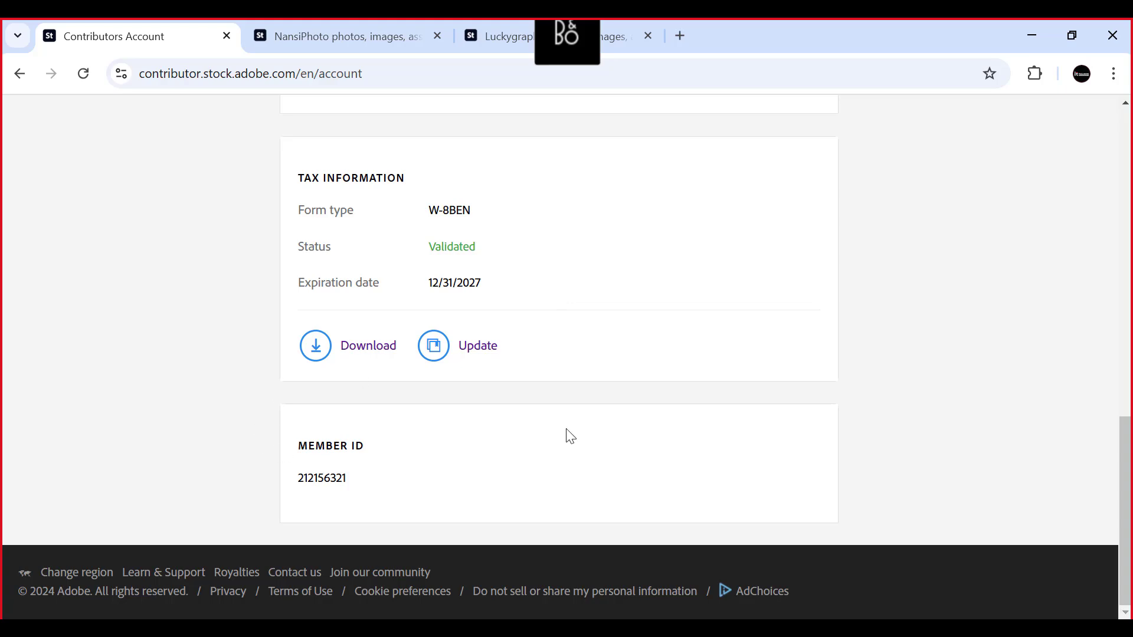
scroll(513, 413, up, 15)
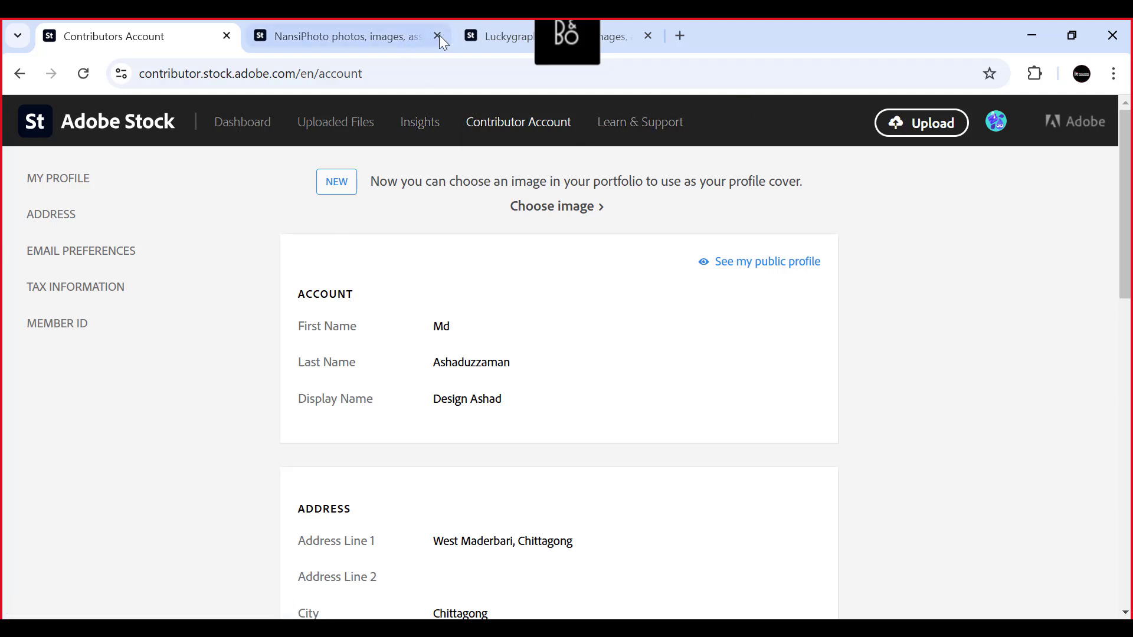
- Browse the NansiPhoto portfolio to examine its isolated subjects, such as the 2025 numerals, bricks, sea wave, sweater, flowers and open door
click(309, 38)
scroll(488, 337, down, 8)
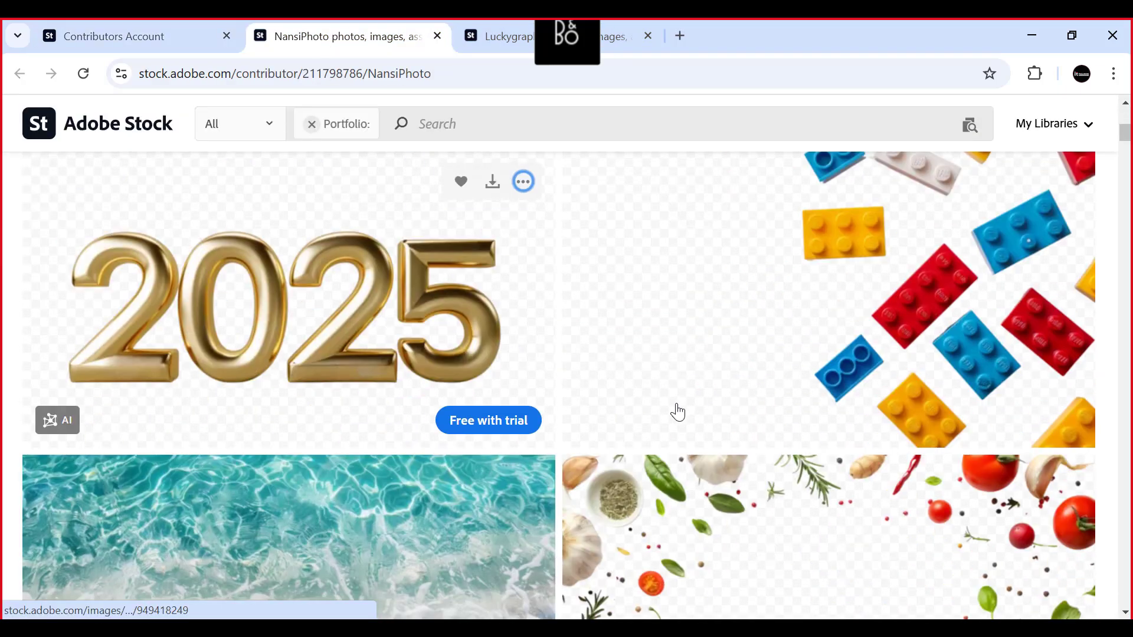
scroll(678, 412, down, 4)
scroll(657, 402, up, 5)
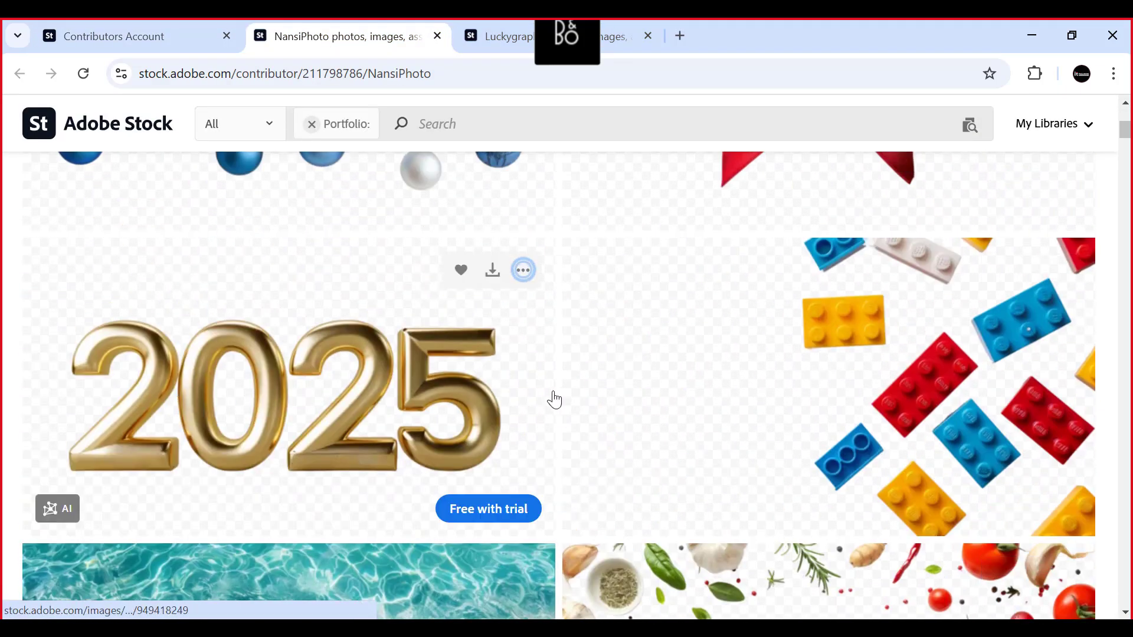
scroll(555, 392, down, 4)
scroll(557, 395, up, 4)
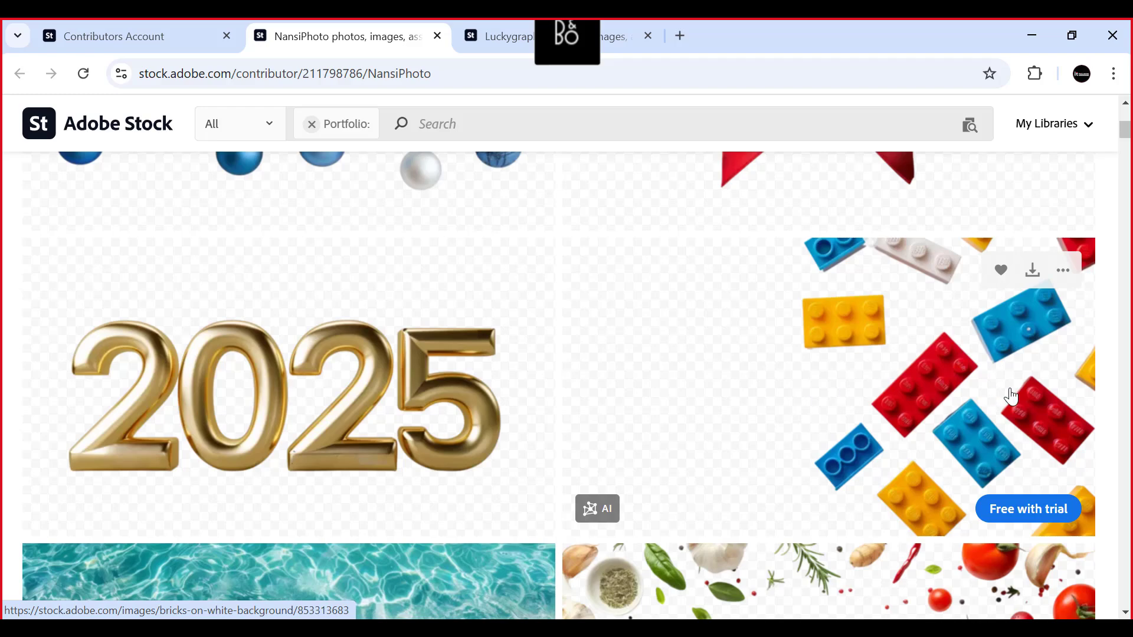
scroll(1004, 391, down, 6)
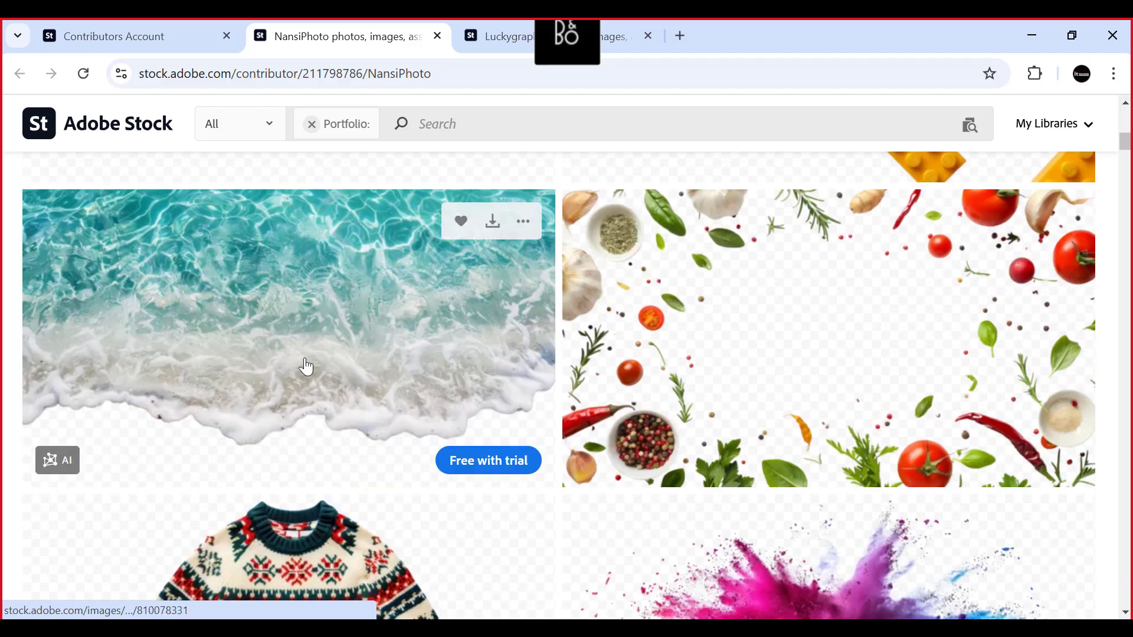
scroll(834, 348, down, 3)
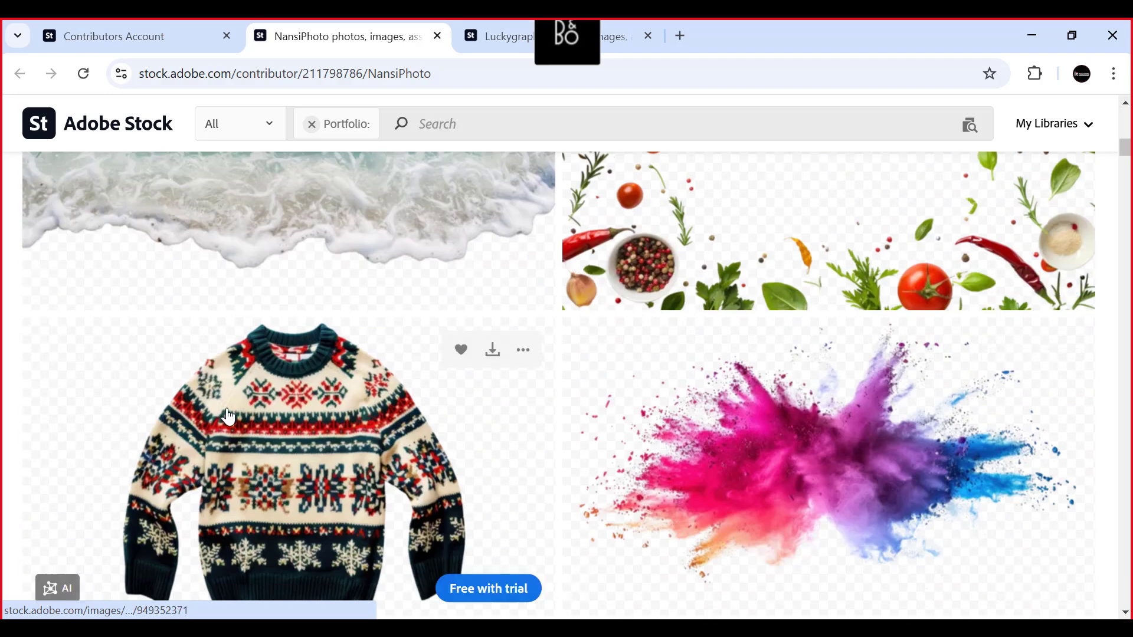
scroll(719, 391, down, 1)
scroll(761, 378, down, 1)
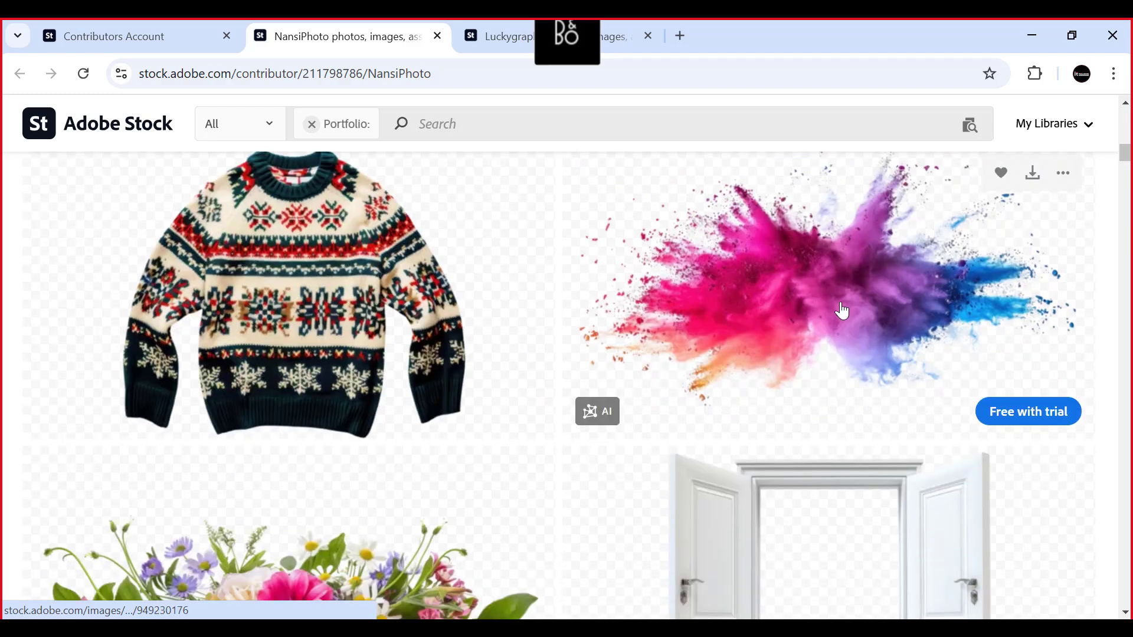
scroll(295, 295, down, 2)
scroll(59, 265, up, 1)
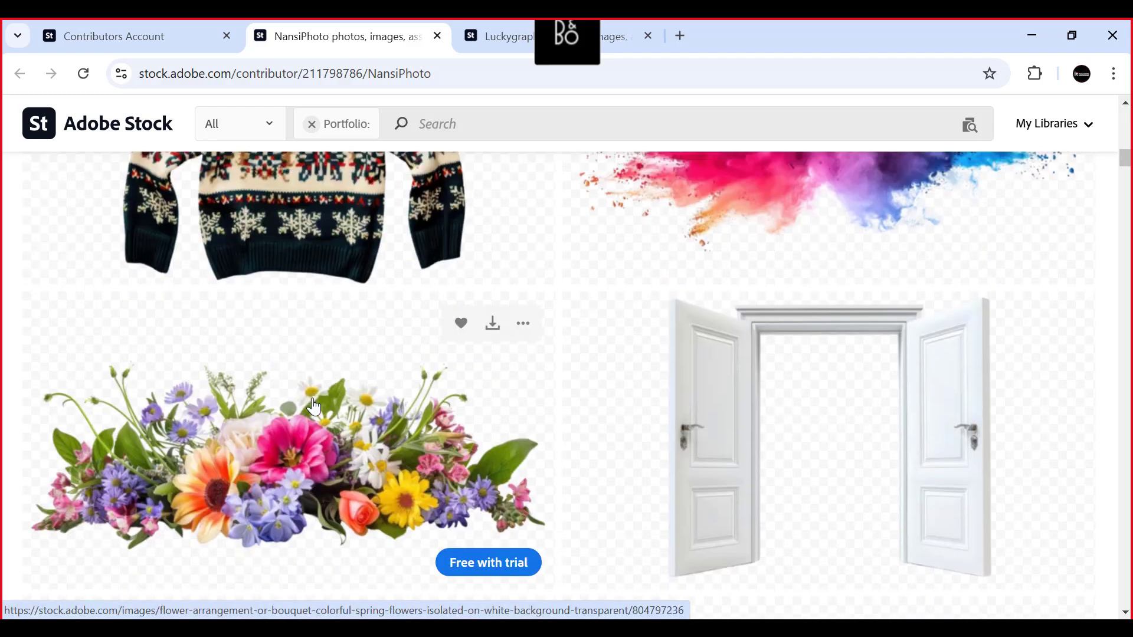
scroll(175, 374, down, 2)
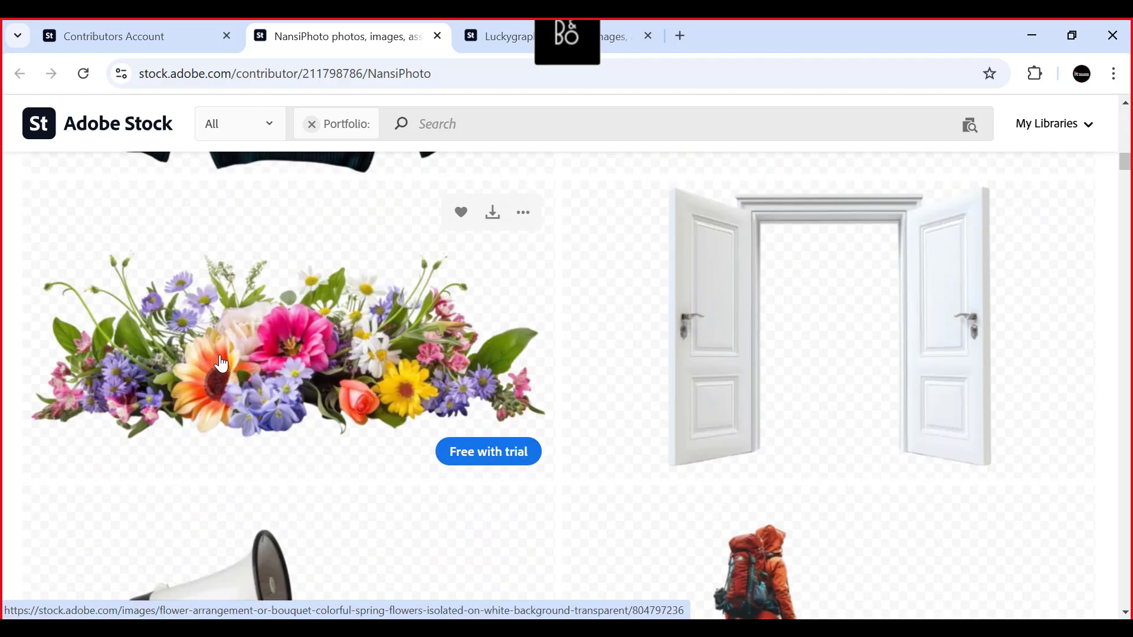
scroll(854, 359, up, 5)
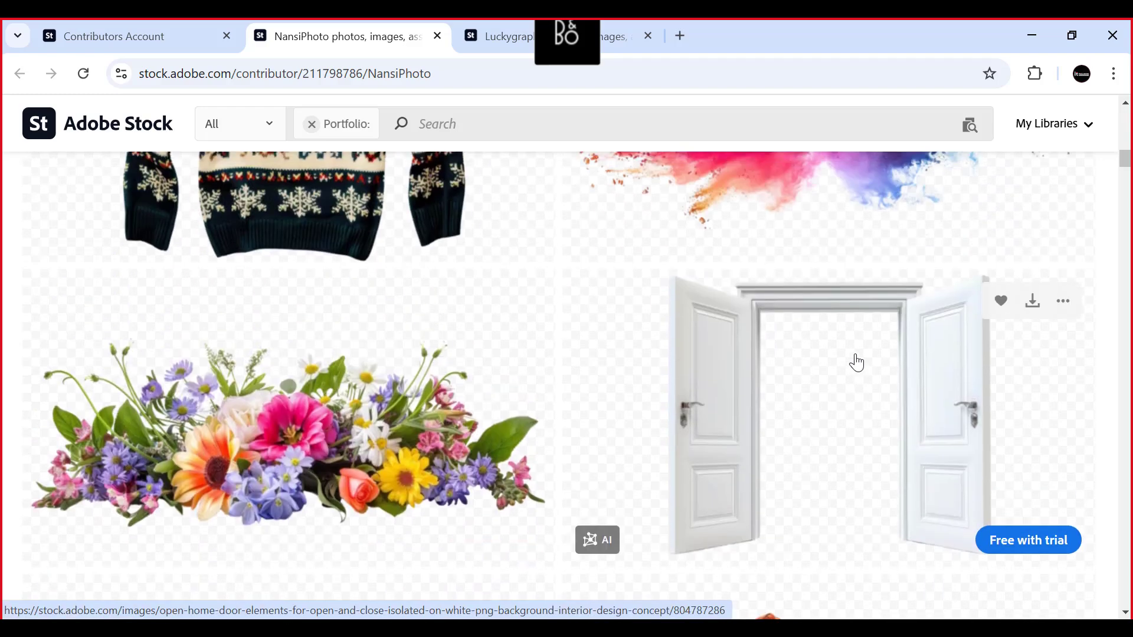
scroll(856, 352, up, 6)
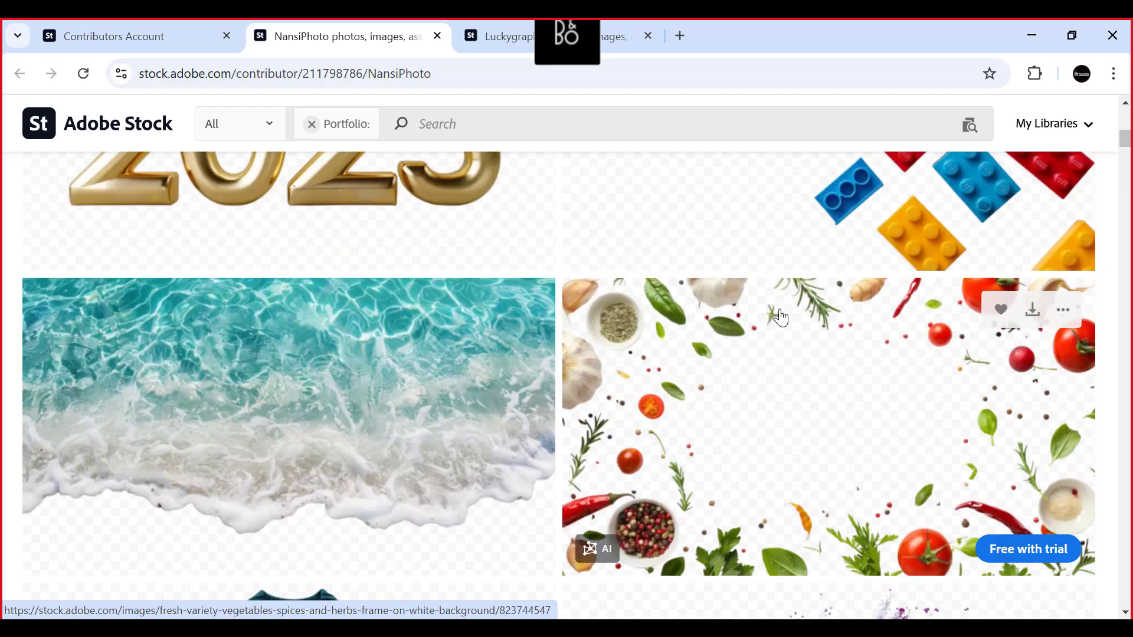
scroll(781, 317, up, 8)
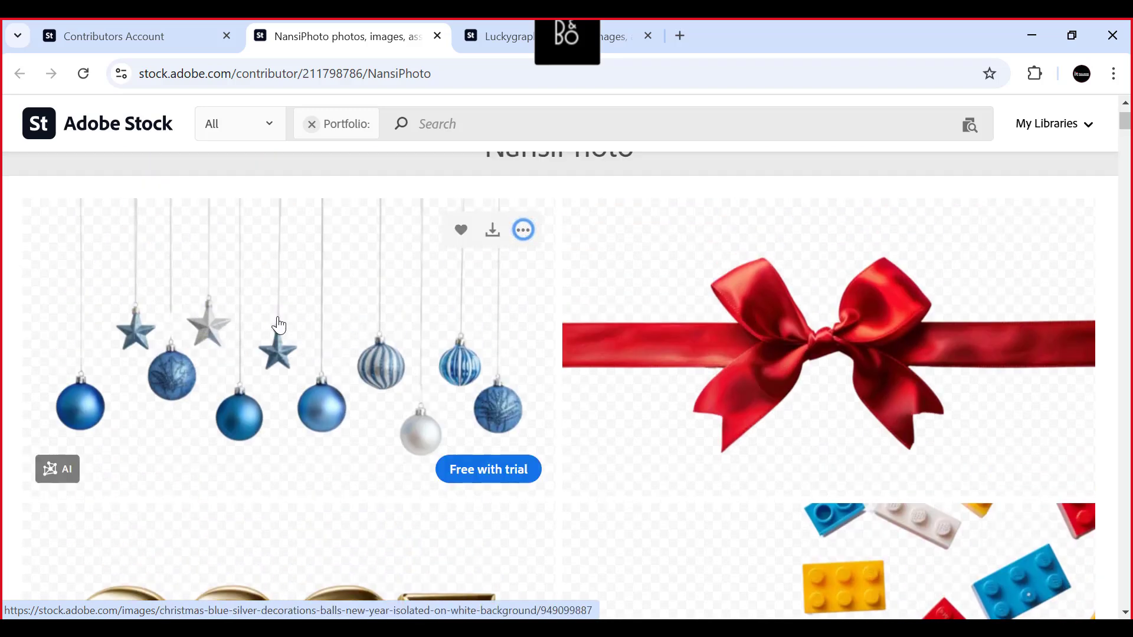
- Select the blue and silver Christmas ornaments image in the NansiPhoto portfolio and view the images below it
click(334, 324)
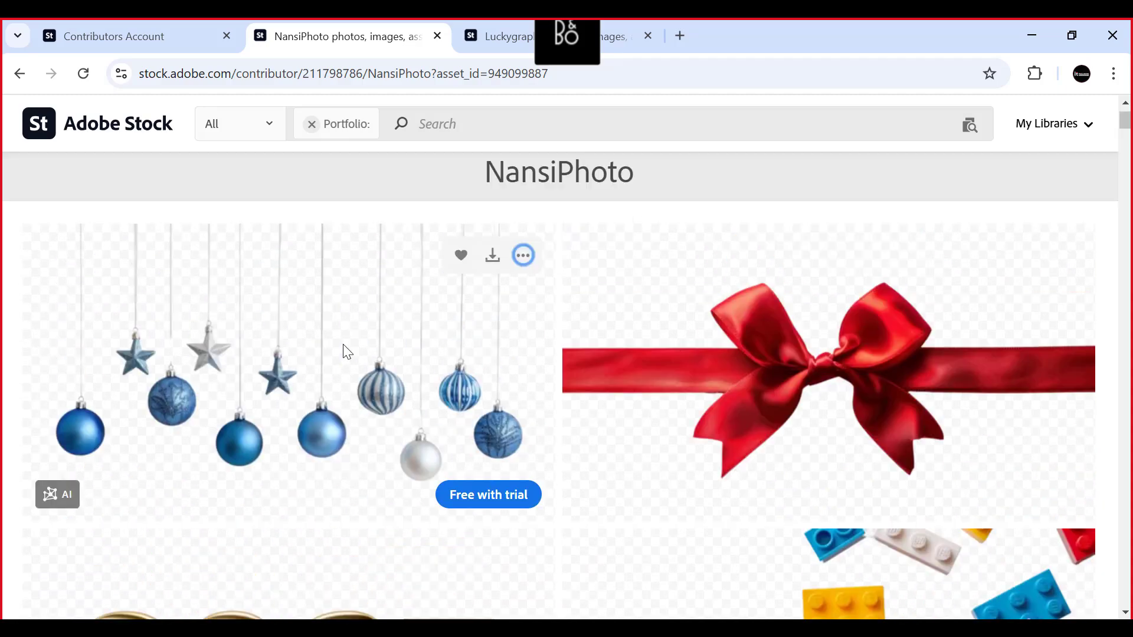
scroll(307, 359, down, 4)
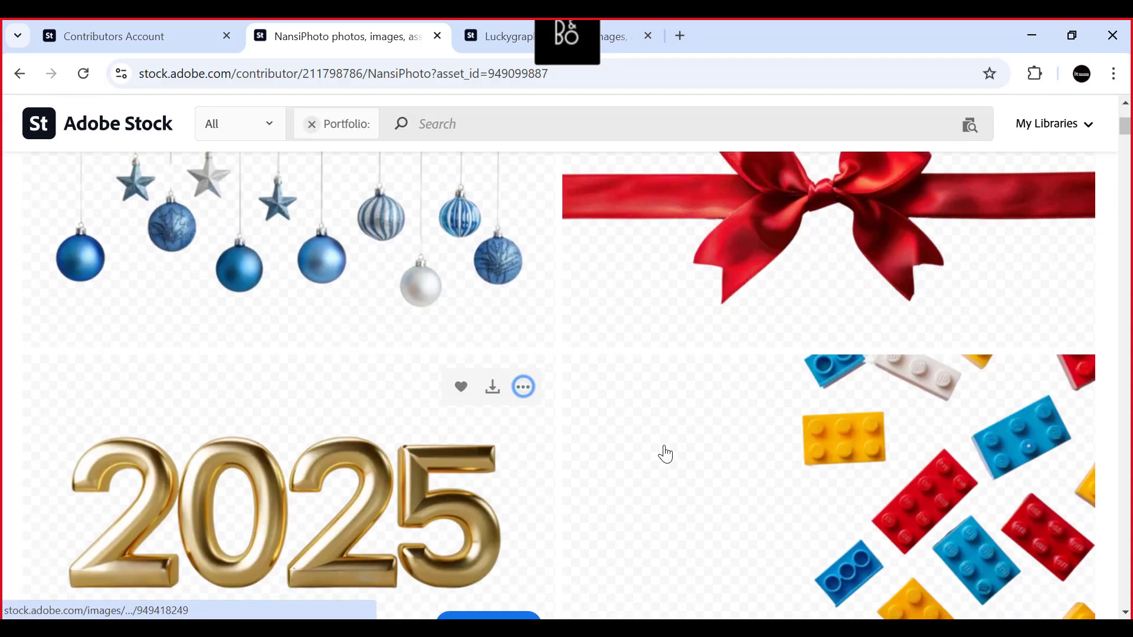
scroll(665, 454, down, 6)
scroll(645, 452, up, 5)
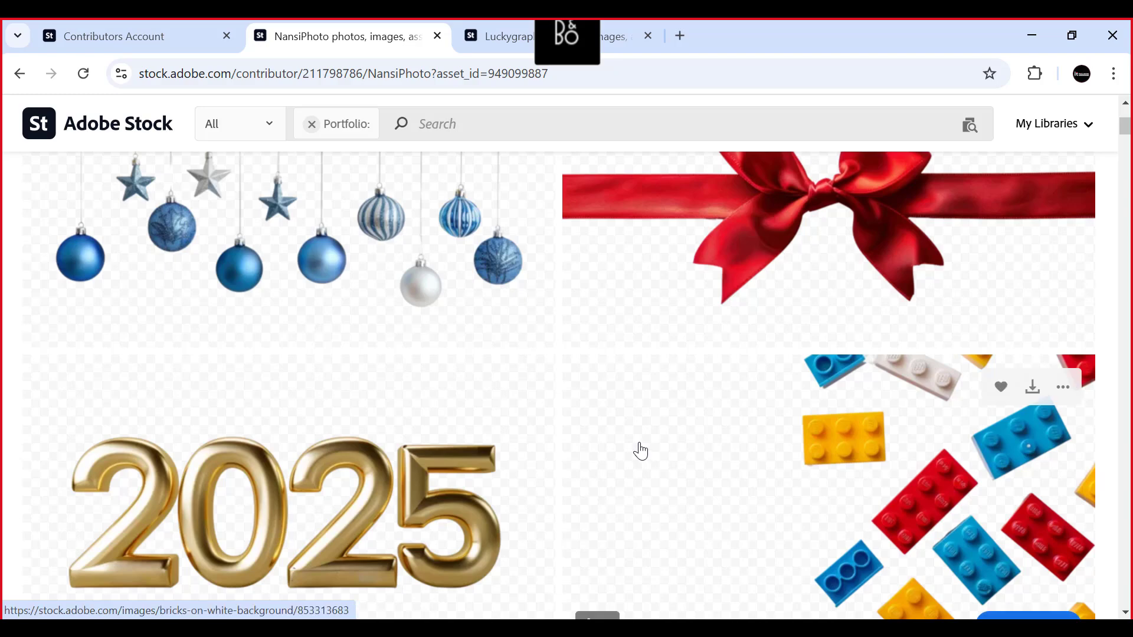
- Open the blue and silver Christmas ornaments image in a separate tab and return to the NansiPhoto portfolio
scroll(641, 451, down, 5)
scroll(637, 451, up, 7)
mouse_move(402, 393)
scroll(407, 393, up, 1)
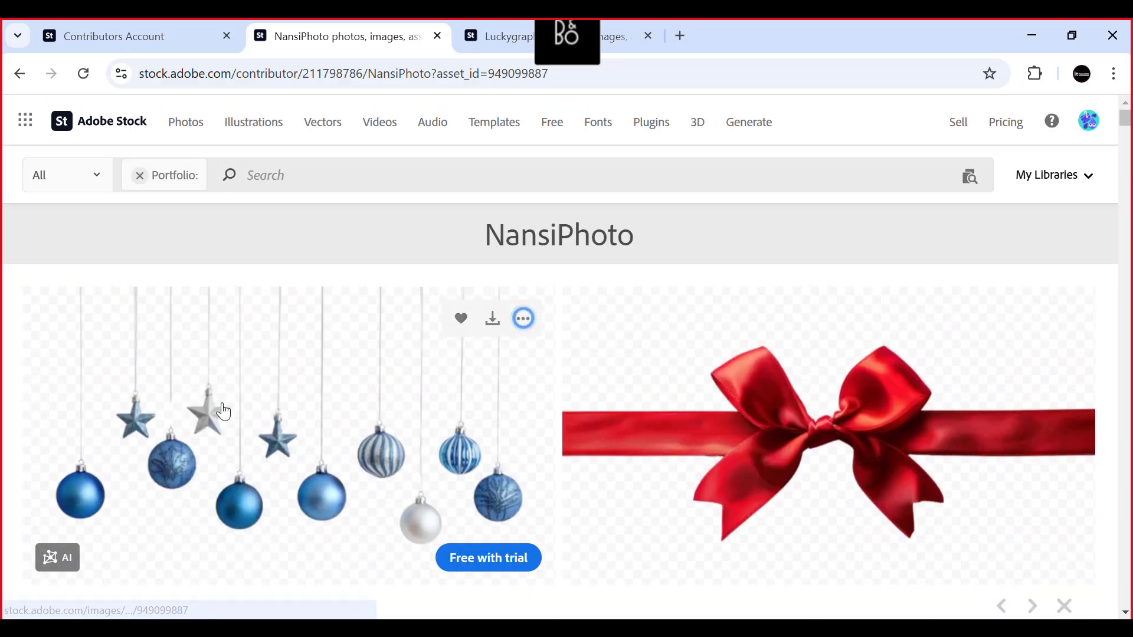
scroll(220, 410, down, 1)
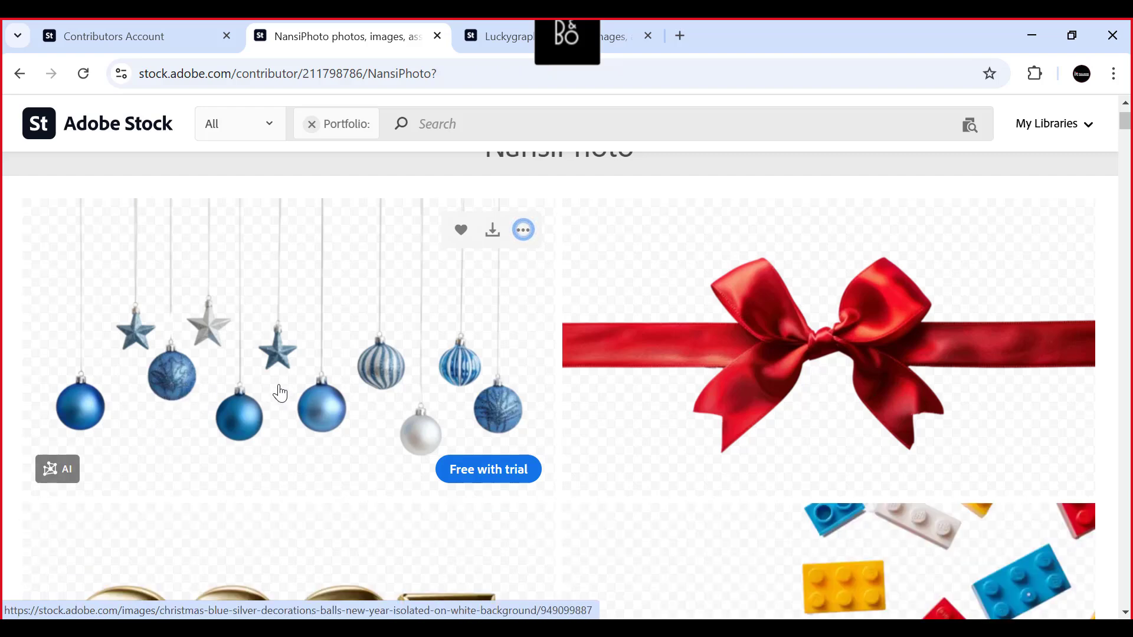
scroll(308, 354, down, 2)
right_click(314, 305)
click(413, 327)
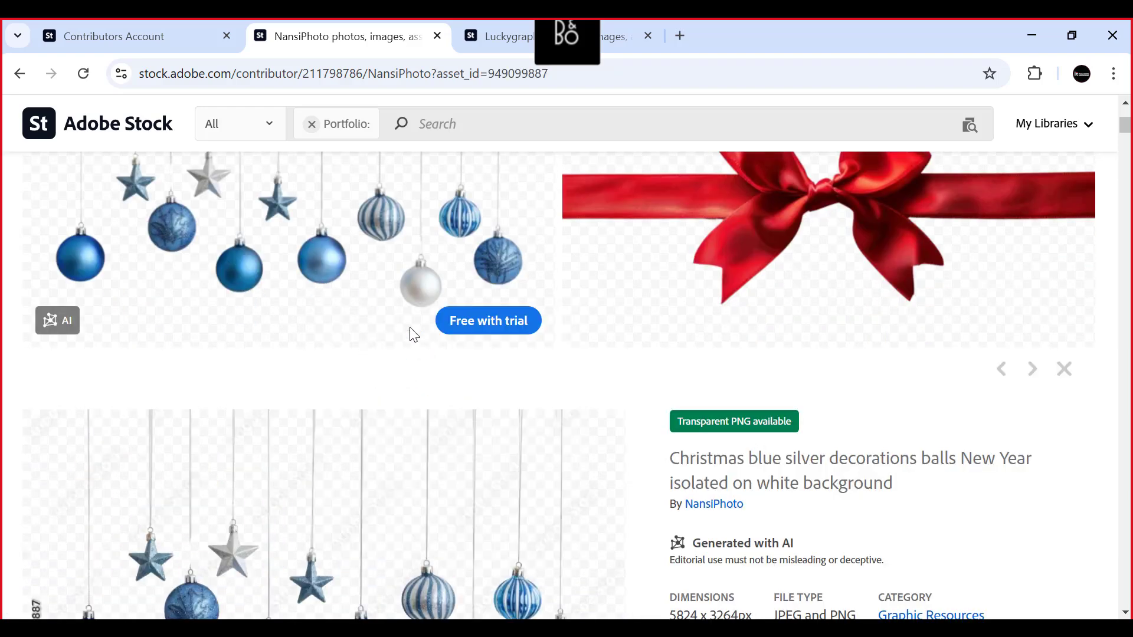
click(607, 35)
click(373, 37)
- Examine the Christmas ornaments asset's title, AI label, dimensions, file type, category, license and download options
scroll(689, 448, down, 3)
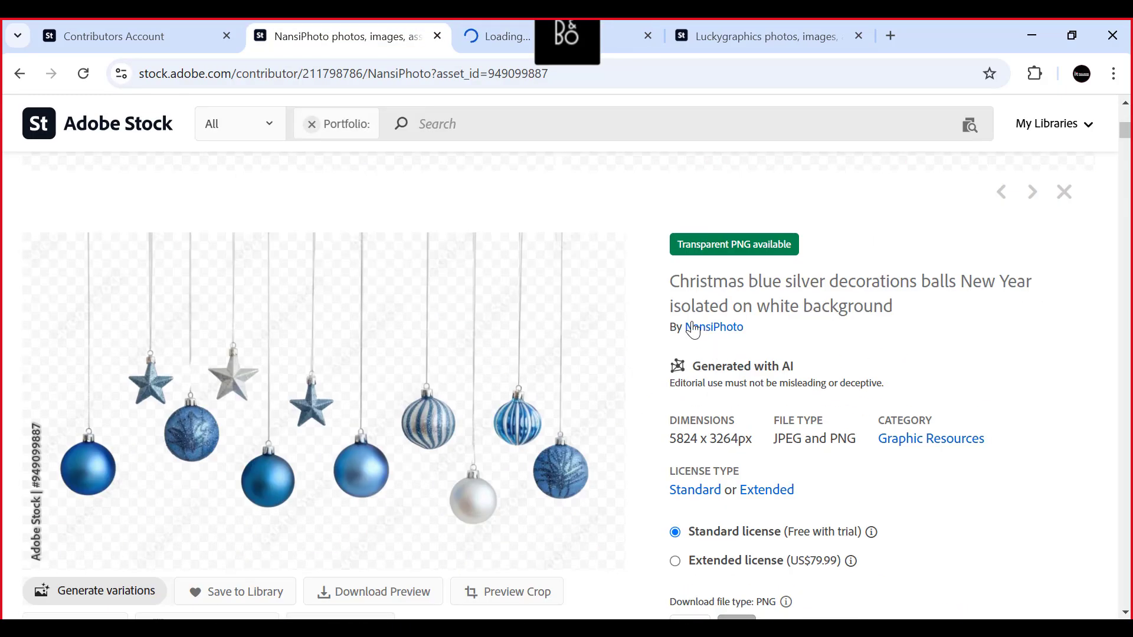
scroll(387, 465, down, 2)
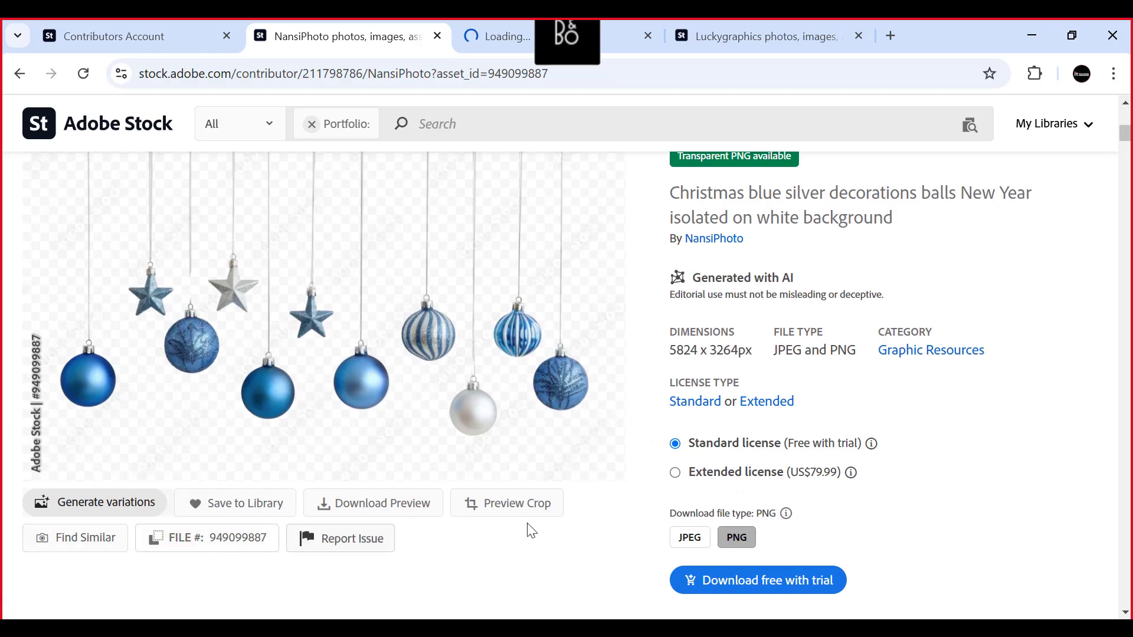
scroll(621, 432, up, 2)
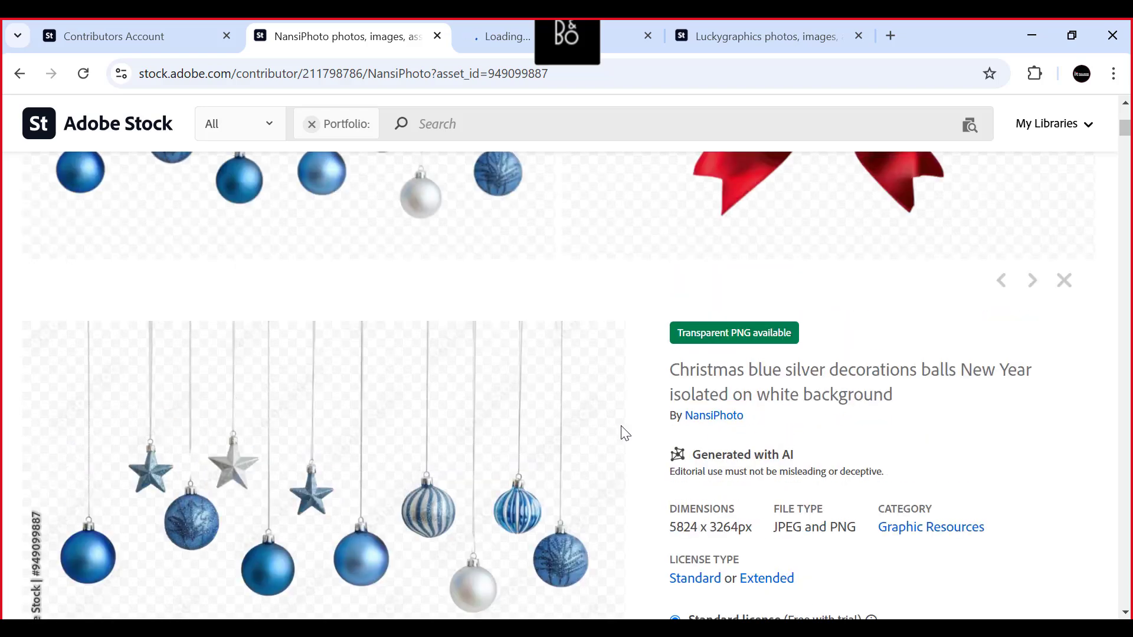
scroll(641, 435, down, 2)
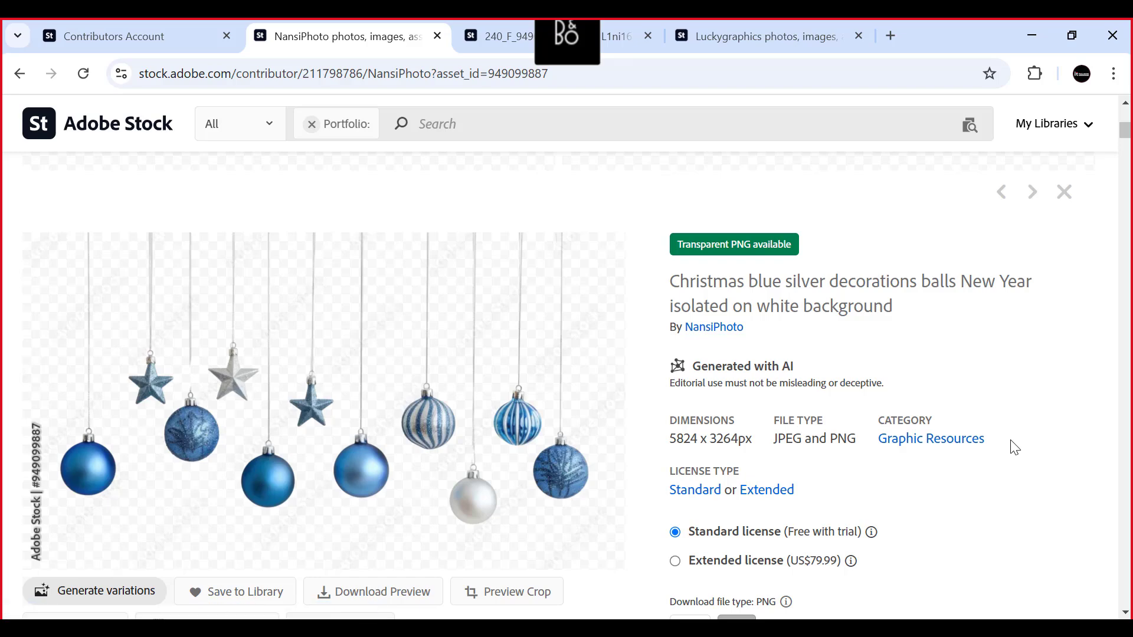
scroll(1011, 442, down, 2)
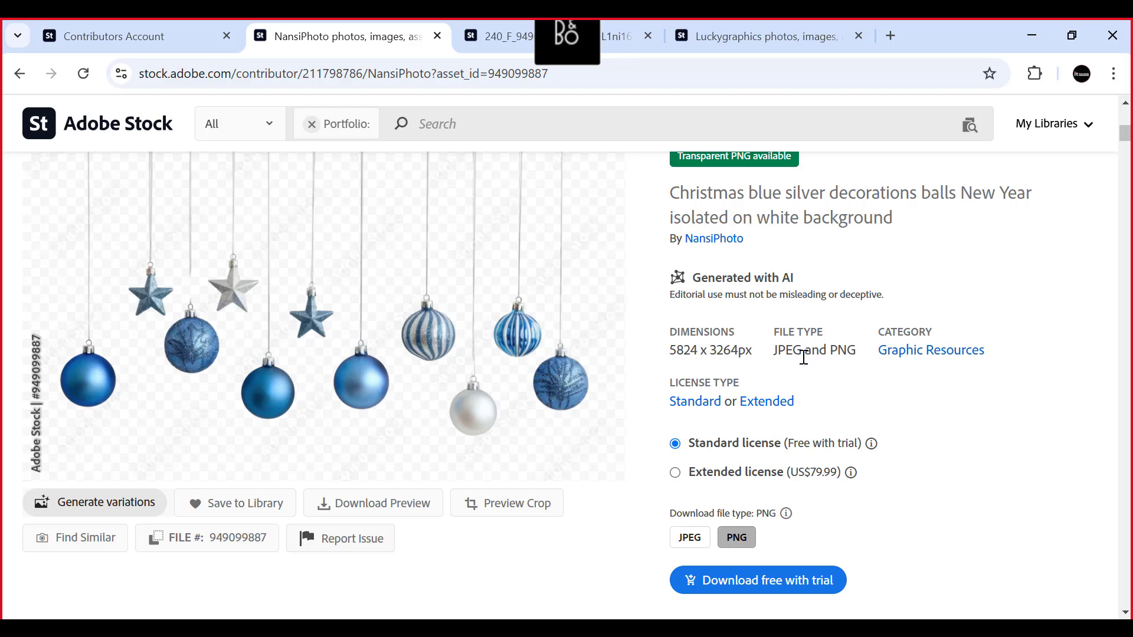
scroll(301, 349, up, 2)
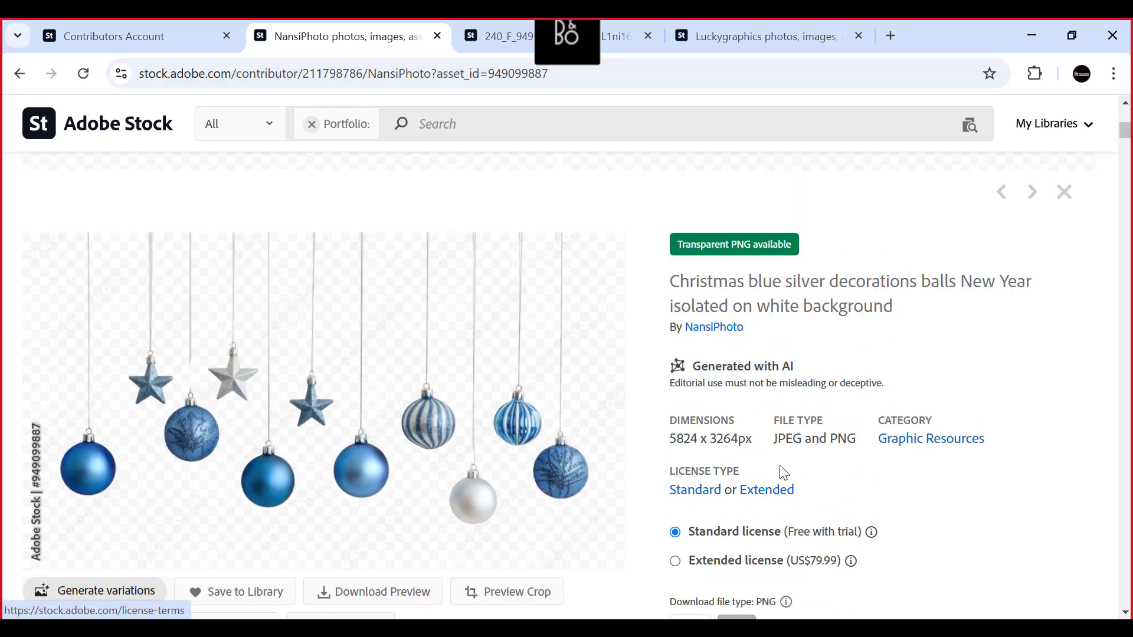
scroll(863, 459, up, 2)
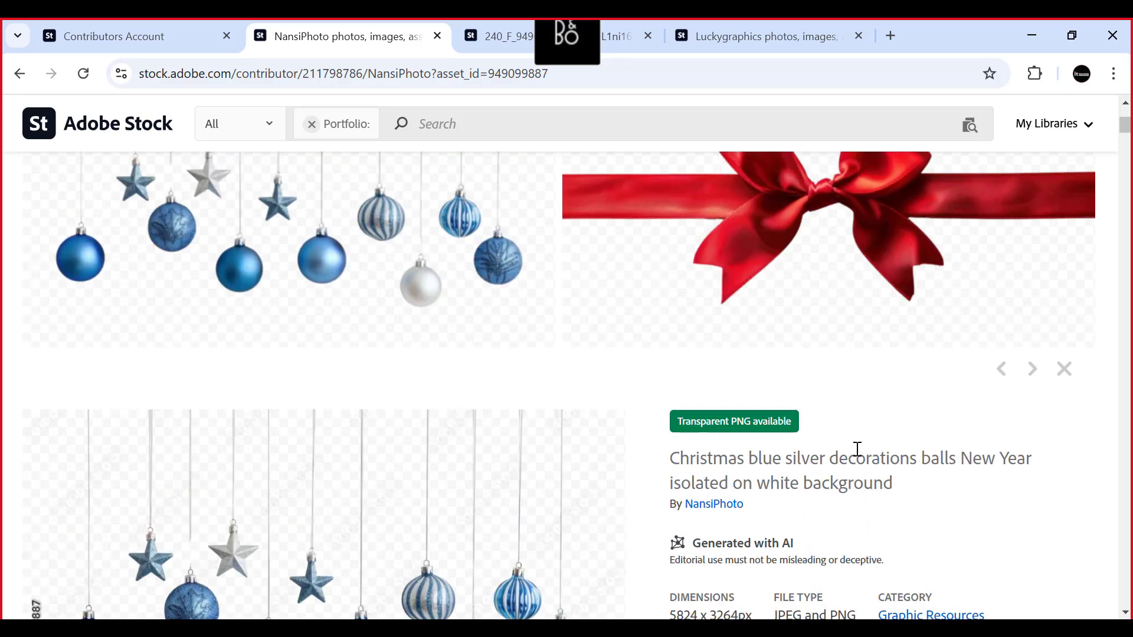
scroll(855, 450, down, 2)
scroll(854, 451, up, 6)
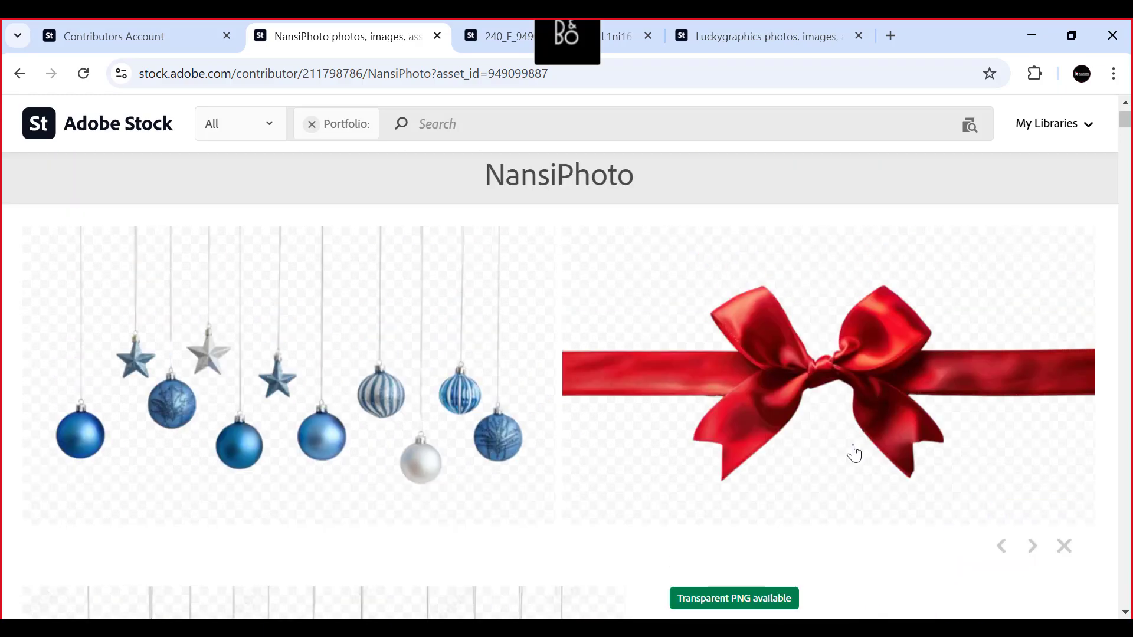
- Select the red ribbon bow image and look through the asset details, series images and similar videos below it
click(779, 387)
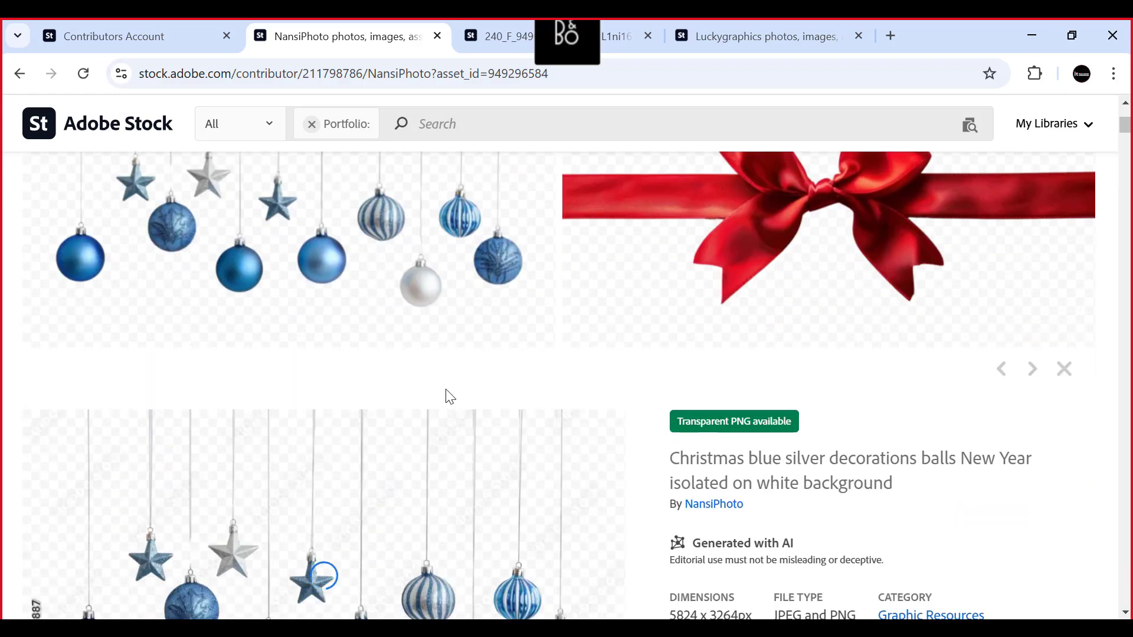
scroll(309, 390, down, 5)
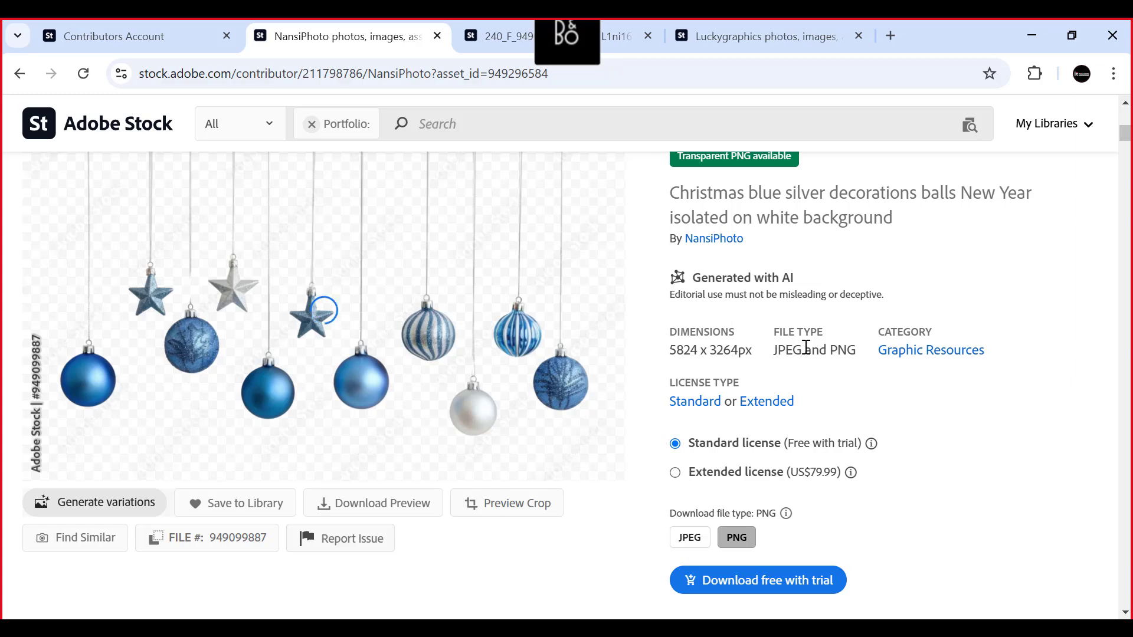
scroll(907, 488, down, 3)
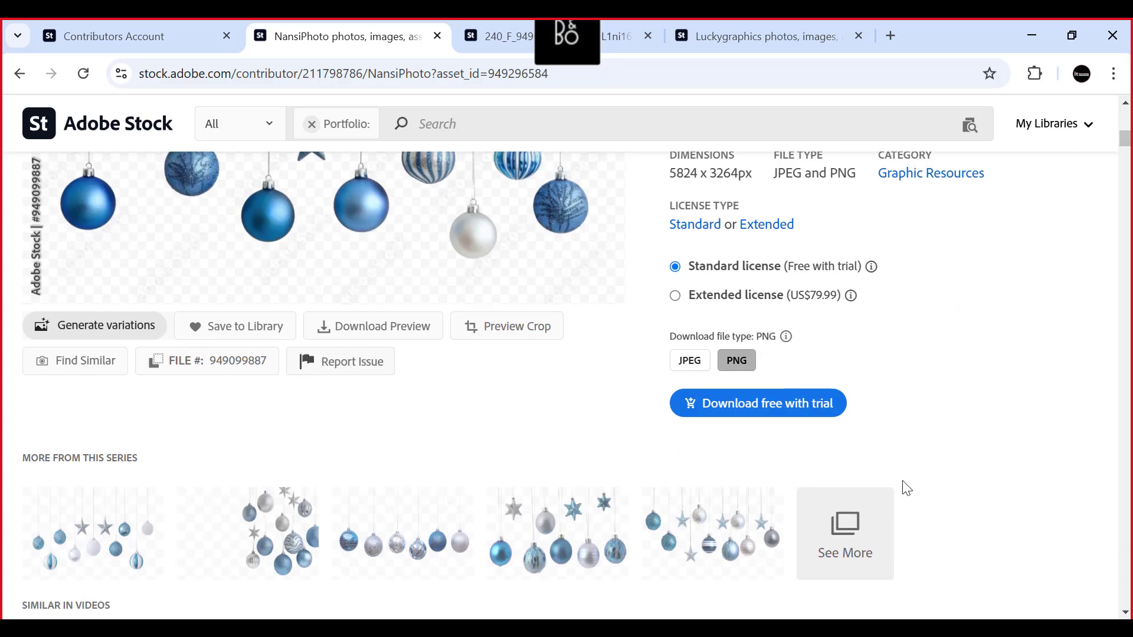
scroll(388, 406, down, 9)
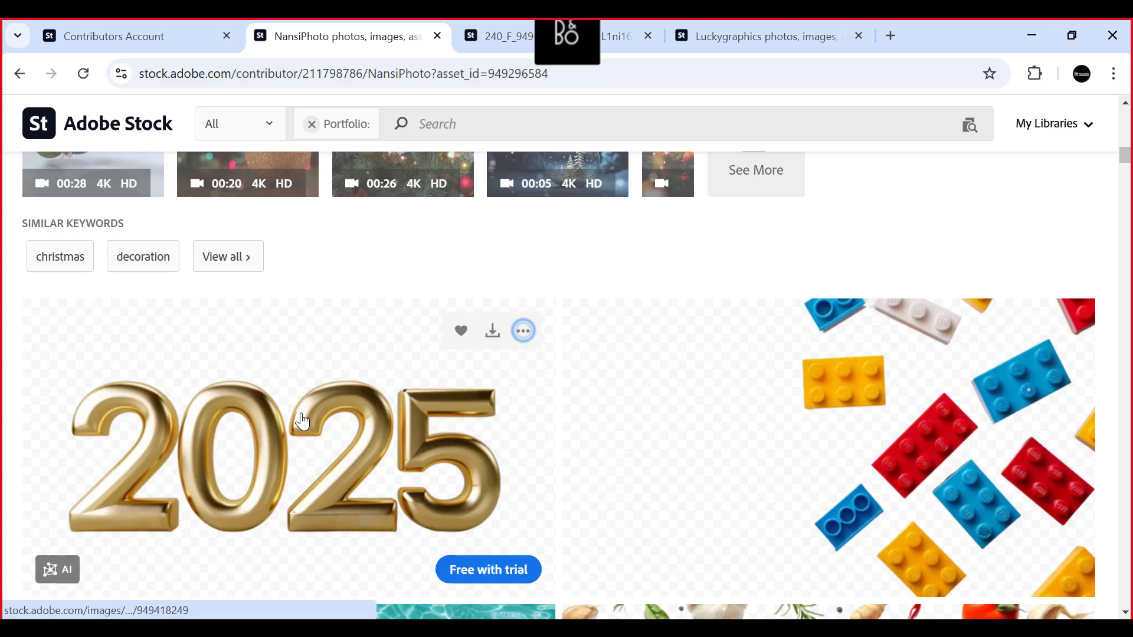
- Select the gold 2025 numerals image and examine its title, AI label, dimensions, file type and license details
click(304, 428)
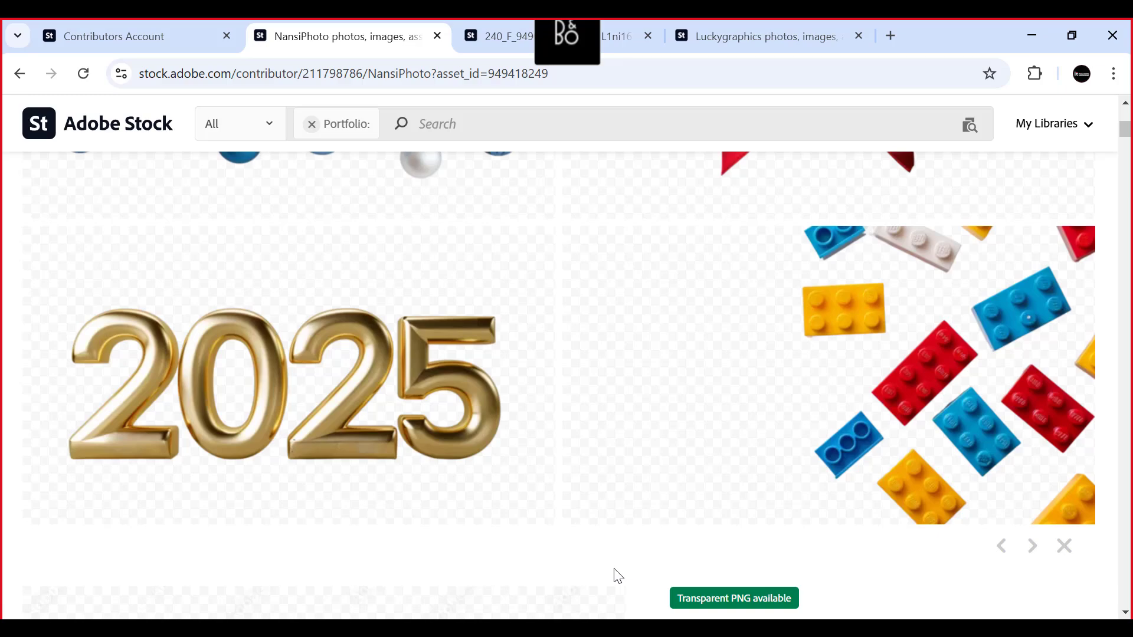
scroll(319, 425, down, 5)
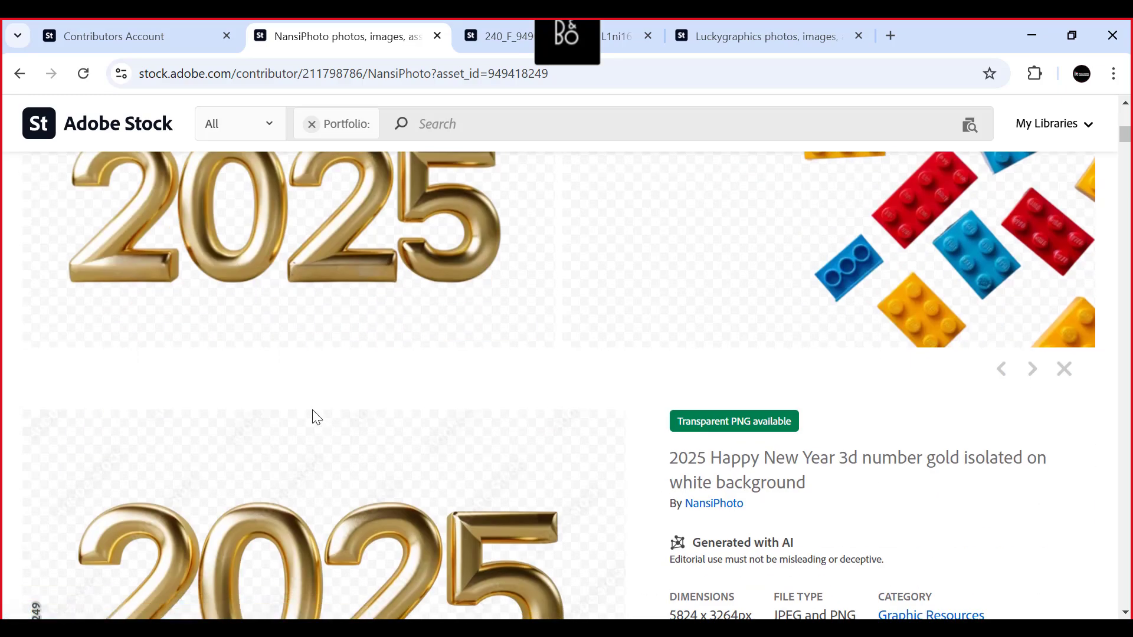
scroll(319, 415, down, 2)
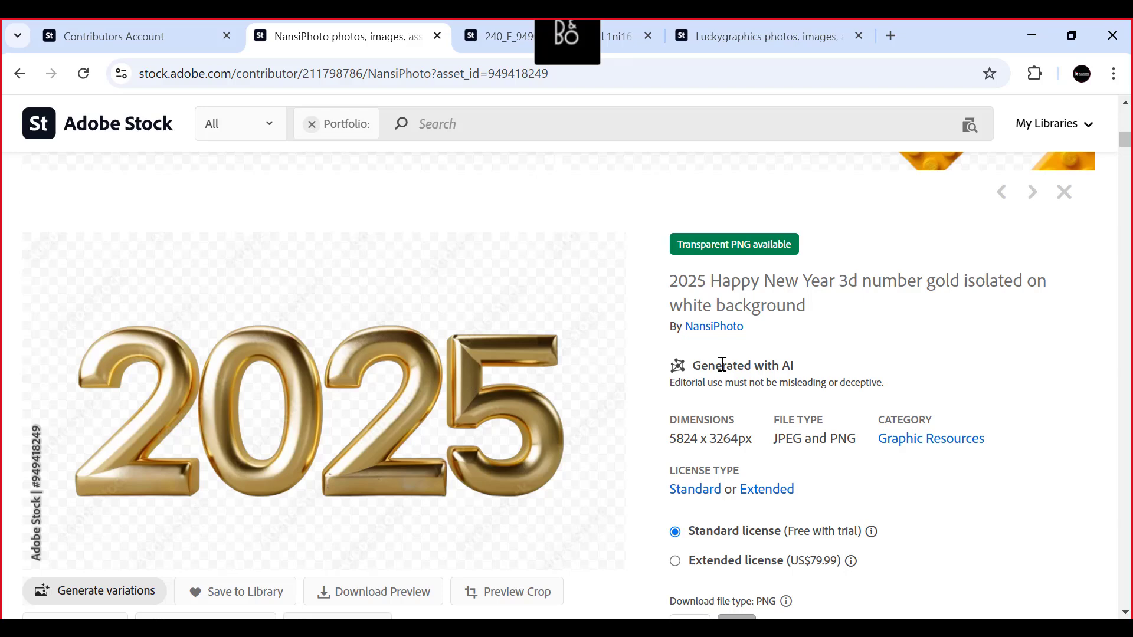
scroll(324, 344, down, 1)
scroll(320, 341, up, 1)
- Switch to the Luckygraphics portfolio and browse its isolated snowy trees, Christmas trees, wreaths and autumn leaves
click(745, 34)
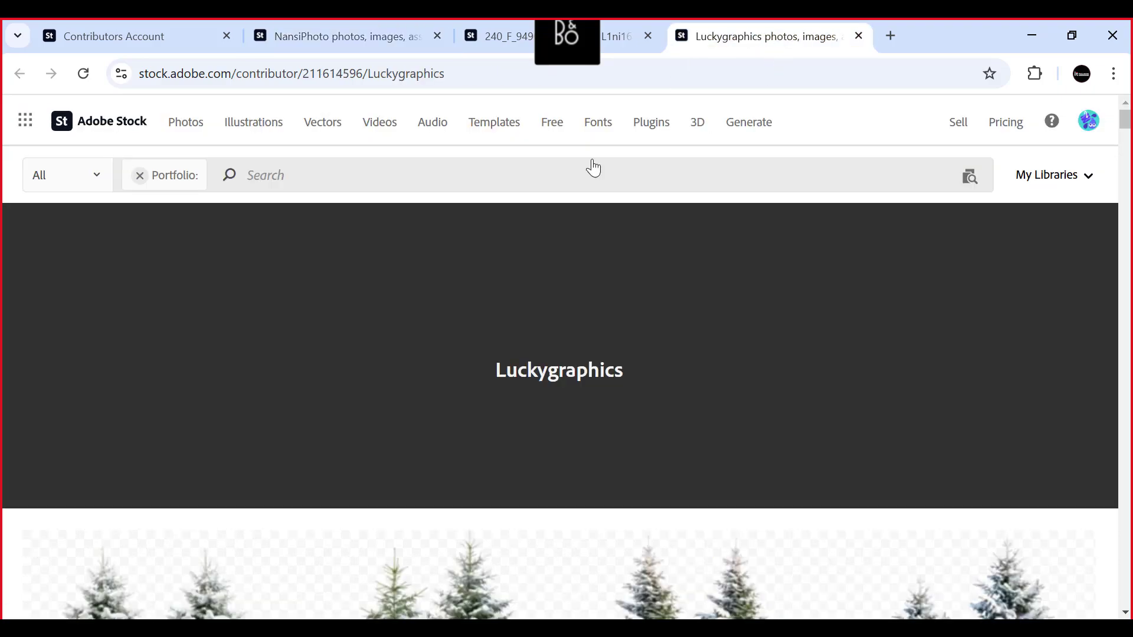
scroll(307, 413, down, 7)
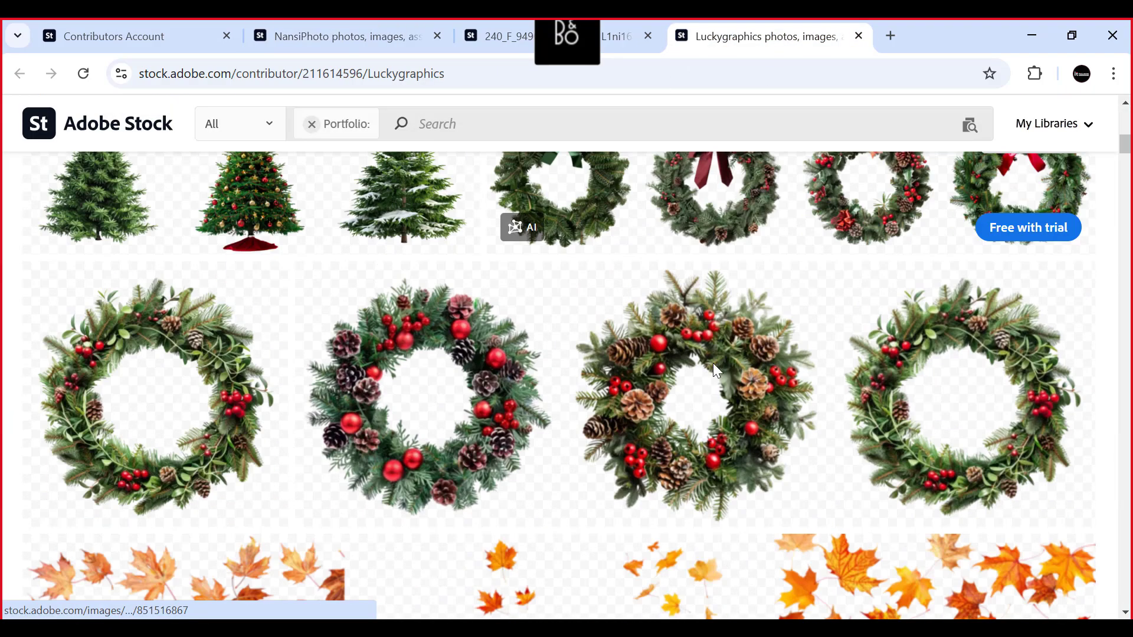
scroll(388, 364, down, 7)
scroll(387, 361, up, 14)
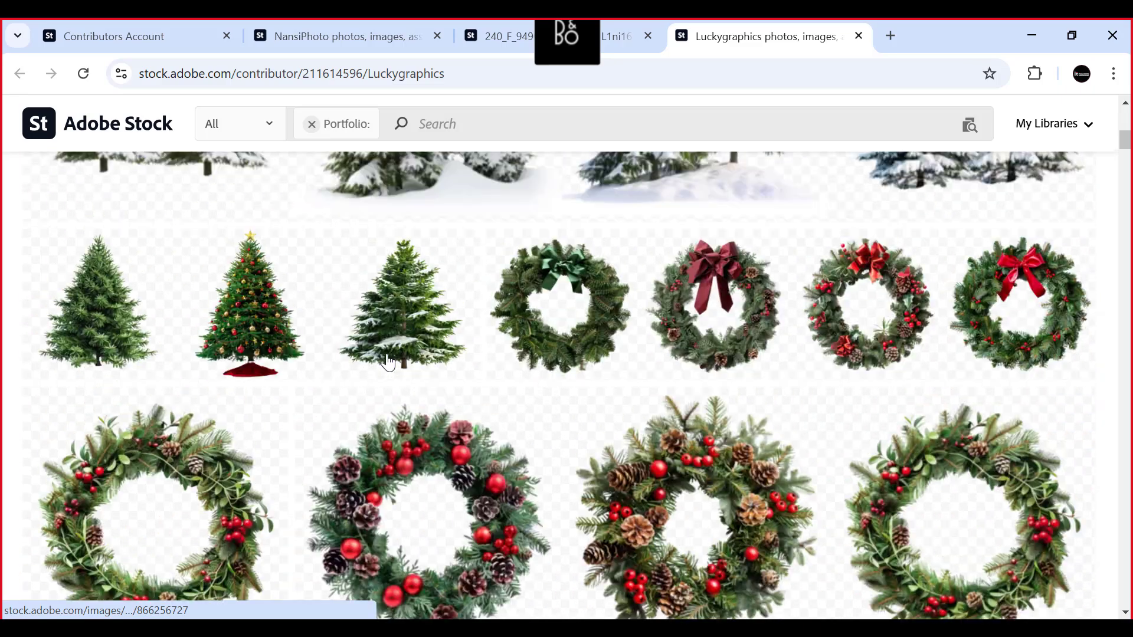
scroll(375, 359, down, 3)
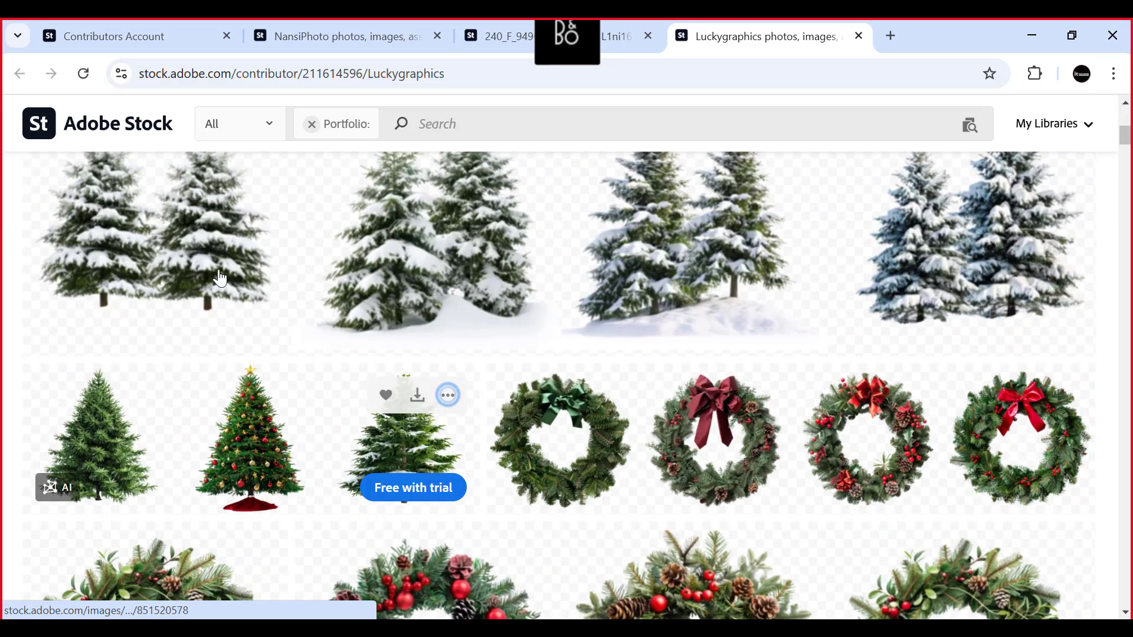
scroll(218, 384, down, 2)
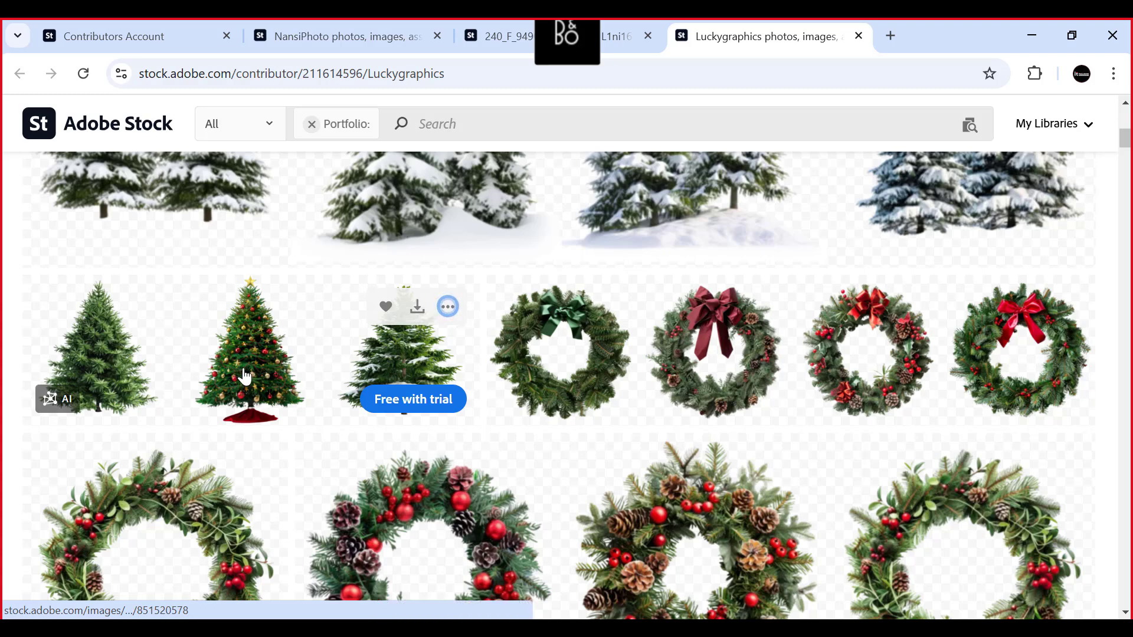
scroll(245, 376, down, 3)
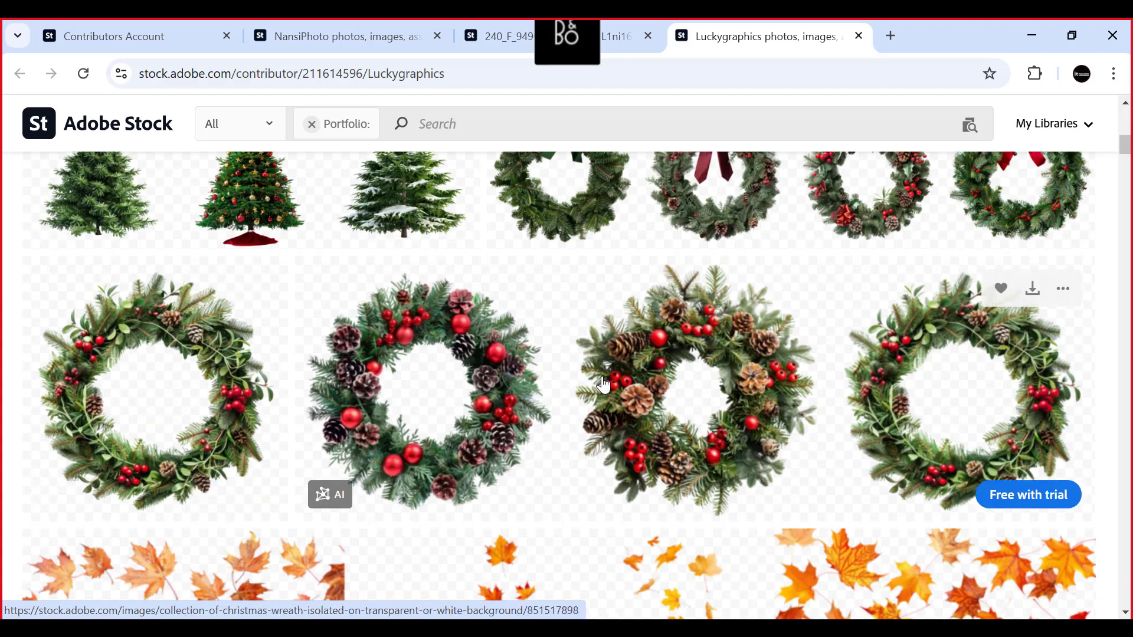
scroll(374, 392, down, 3)
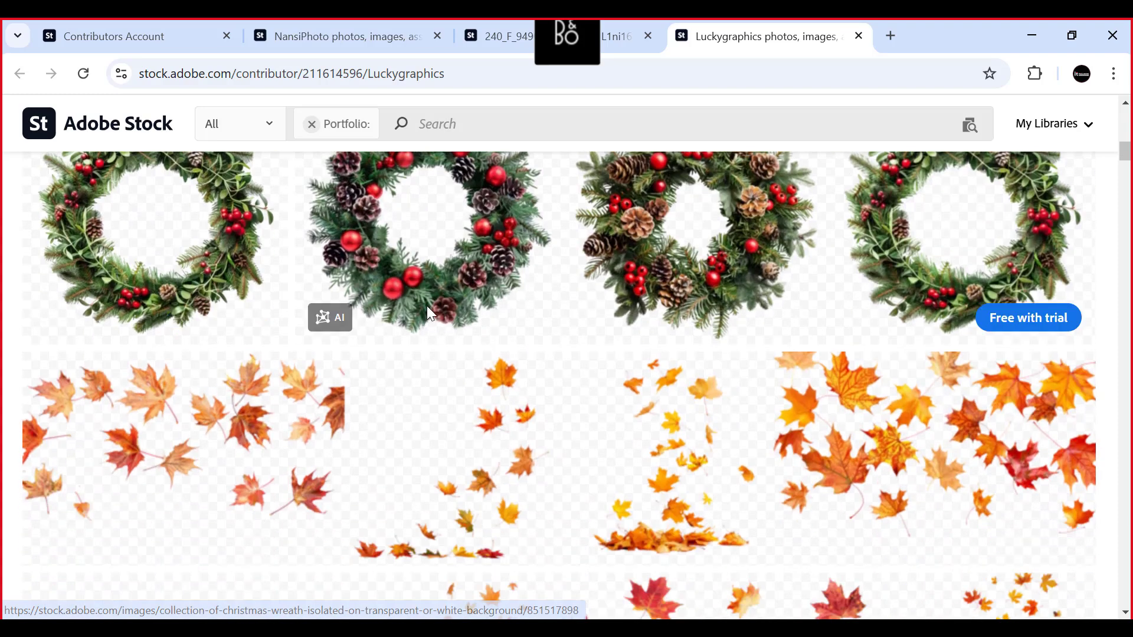
- Select the first large Christmas wreath image in the Luckygraphics portfolio and look over the autumn leaf collections below it
scroll(481, 341, up, 3)
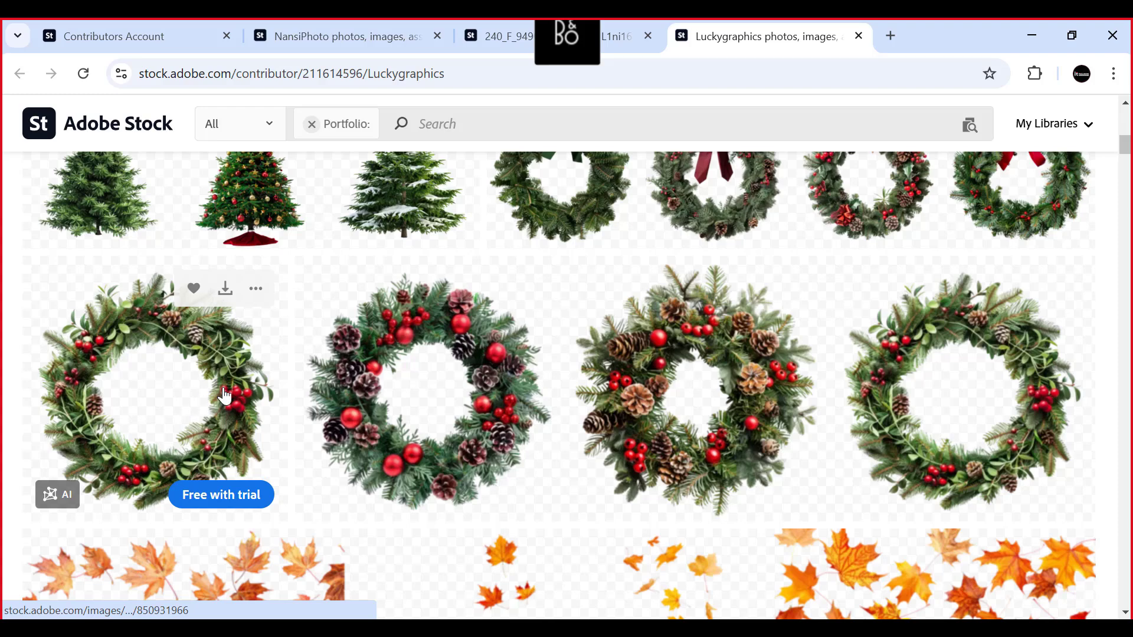
scroll(195, 407, up, 3)
scroll(316, 410, down, 3)
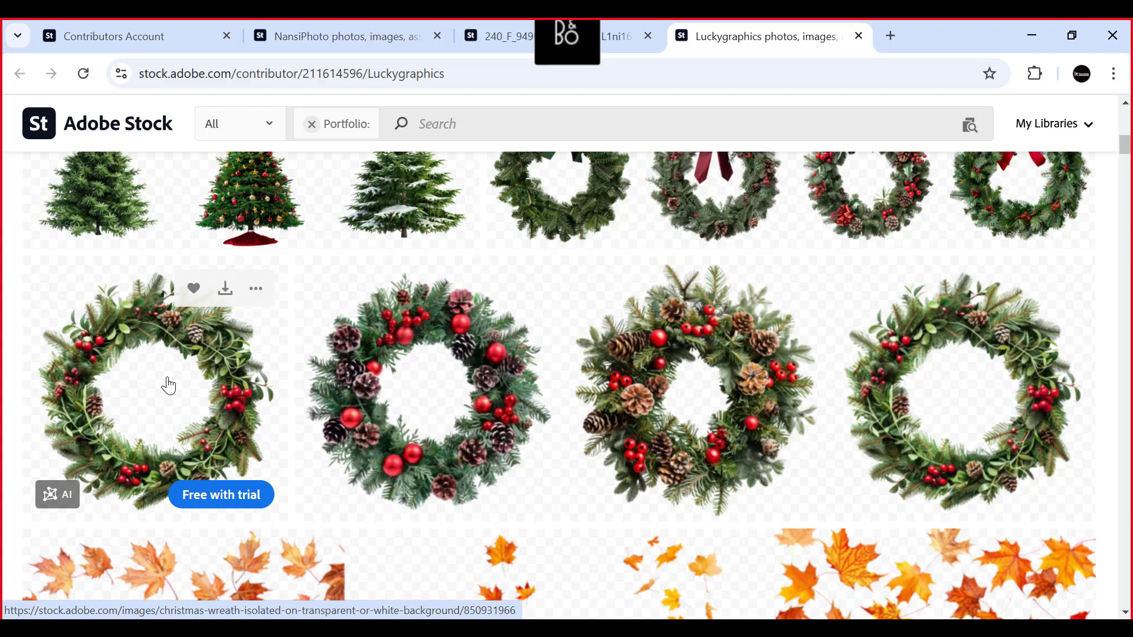
scroll(166, 385, down, 3)
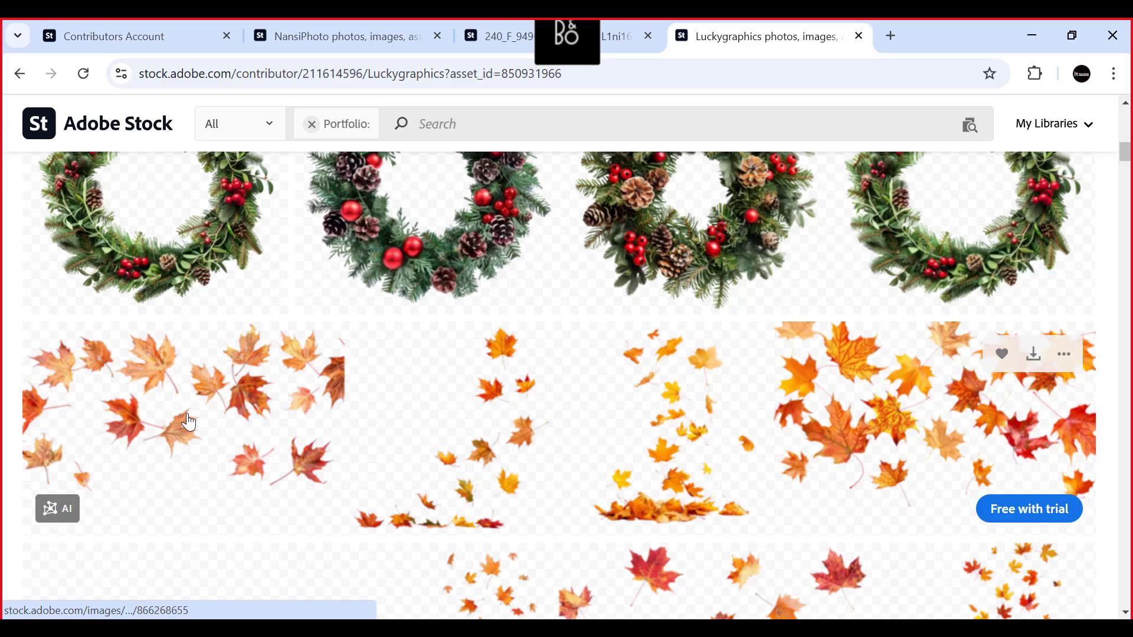
scroll(568, 420, down, 1)
scroll(567, 420, down, 5)
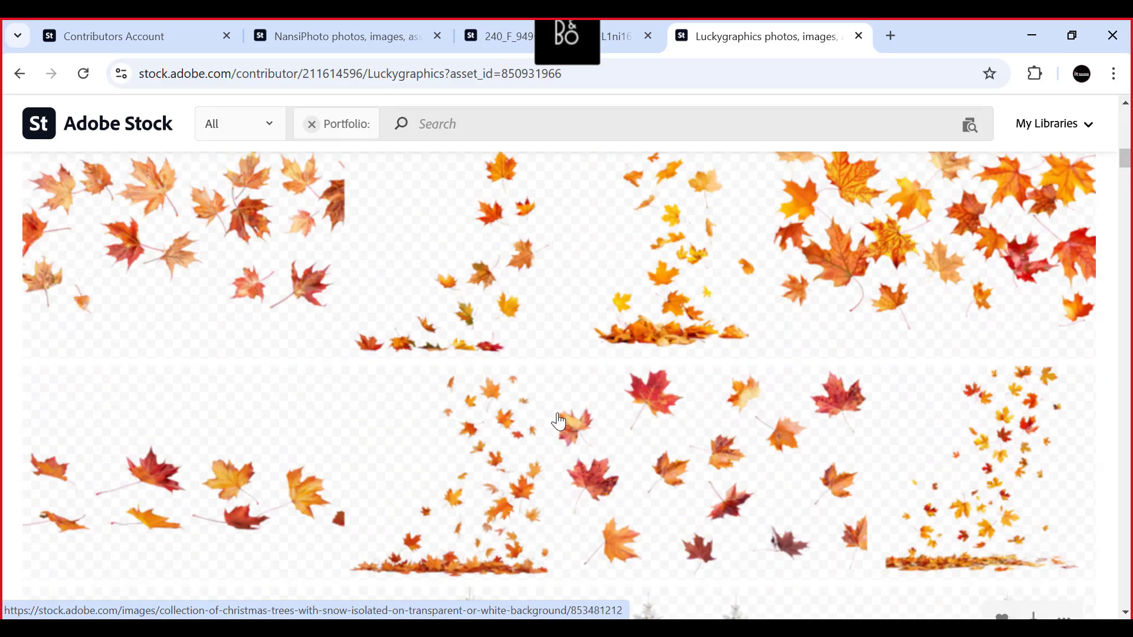
scroll(562, 412, up, 5)
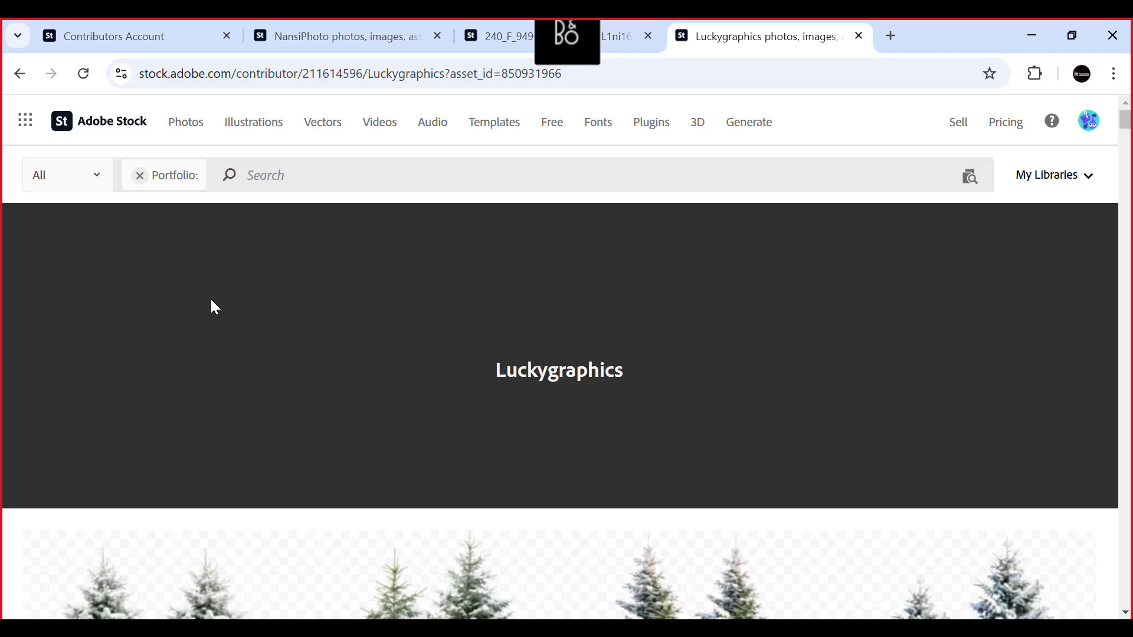
scroll(219, 286, down, 1)
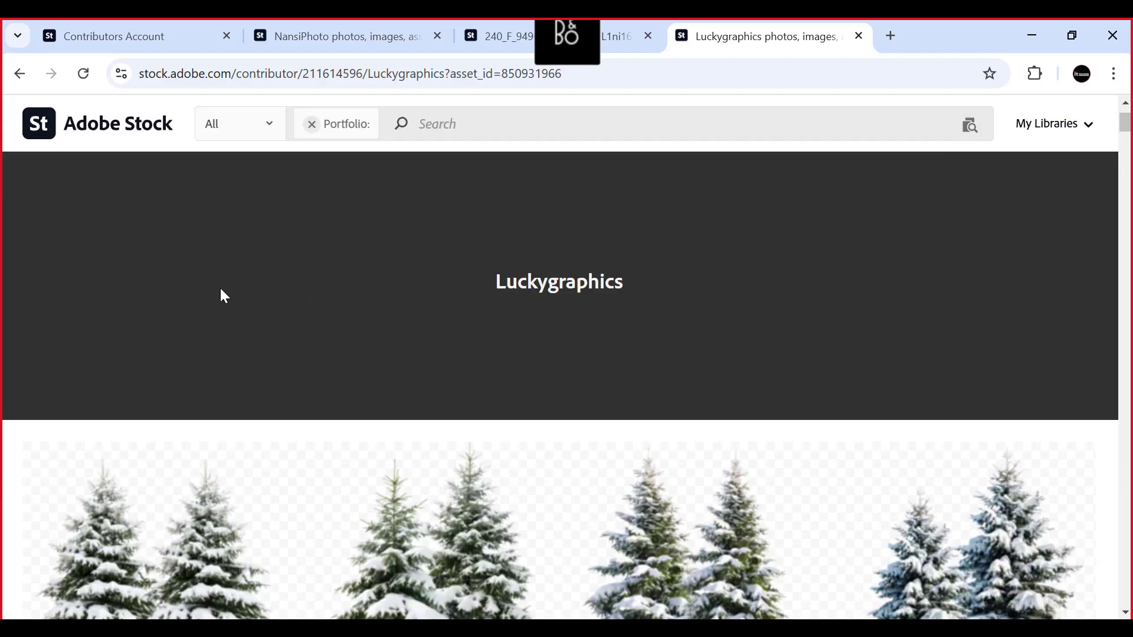
- View the standalone Christmas ornaments image, close its tab and return to the NansiPhoto portfolio
click(505, 37)
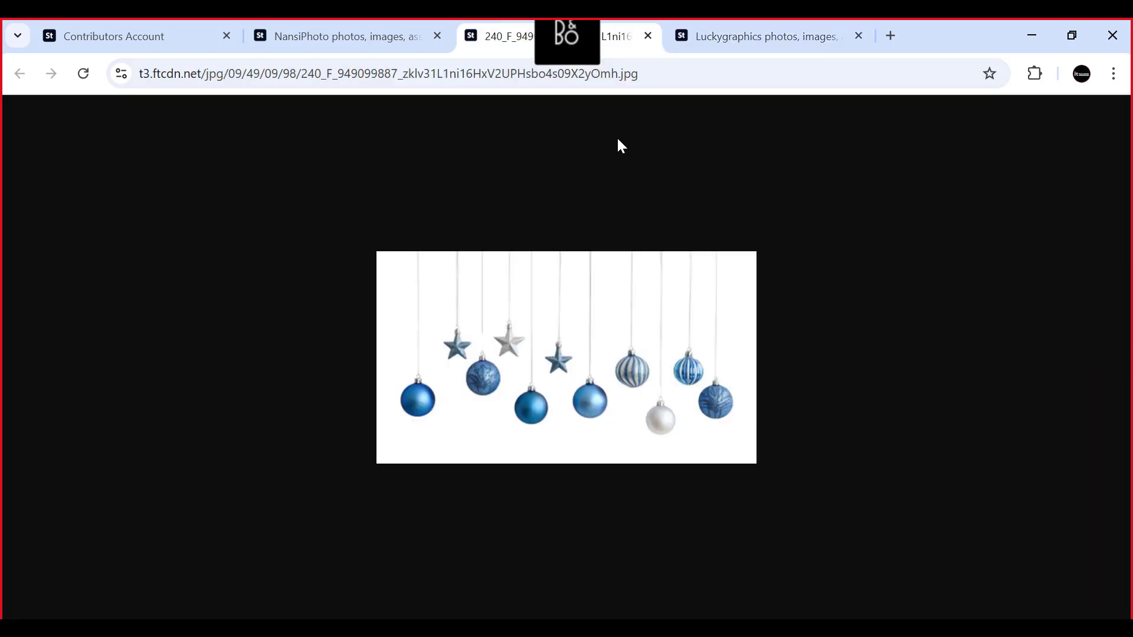
click(647, 36)
click(346, 48)
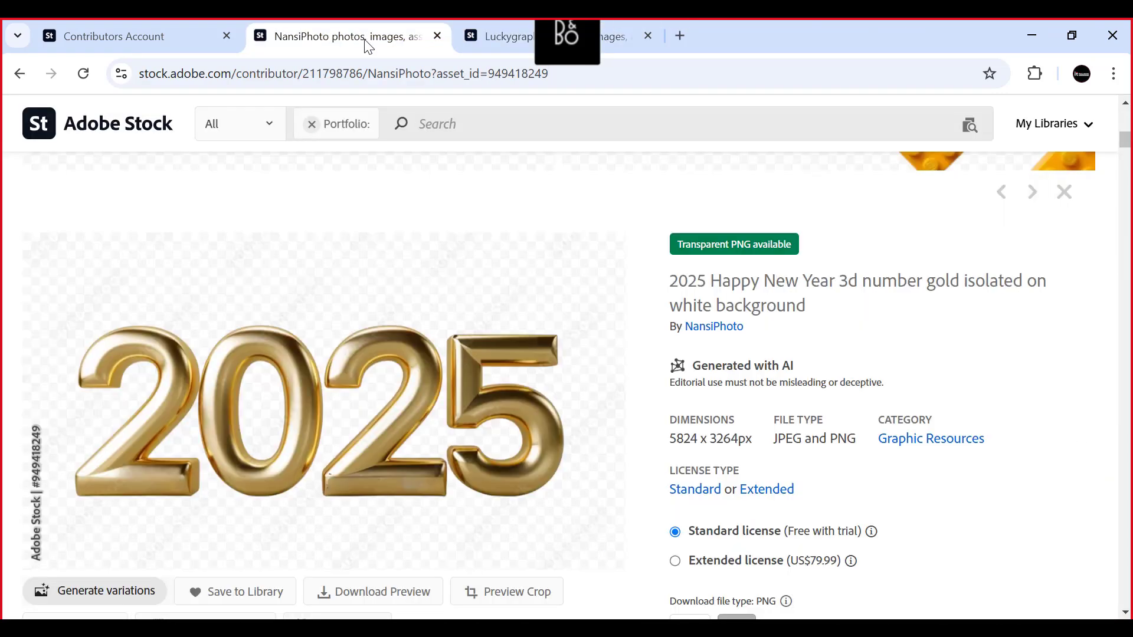
- Look over the gold 2025 asset's download options, other images from the series and similar videos
scroll(311, 367, down, 4)
scroll(318, 374, down, 2)
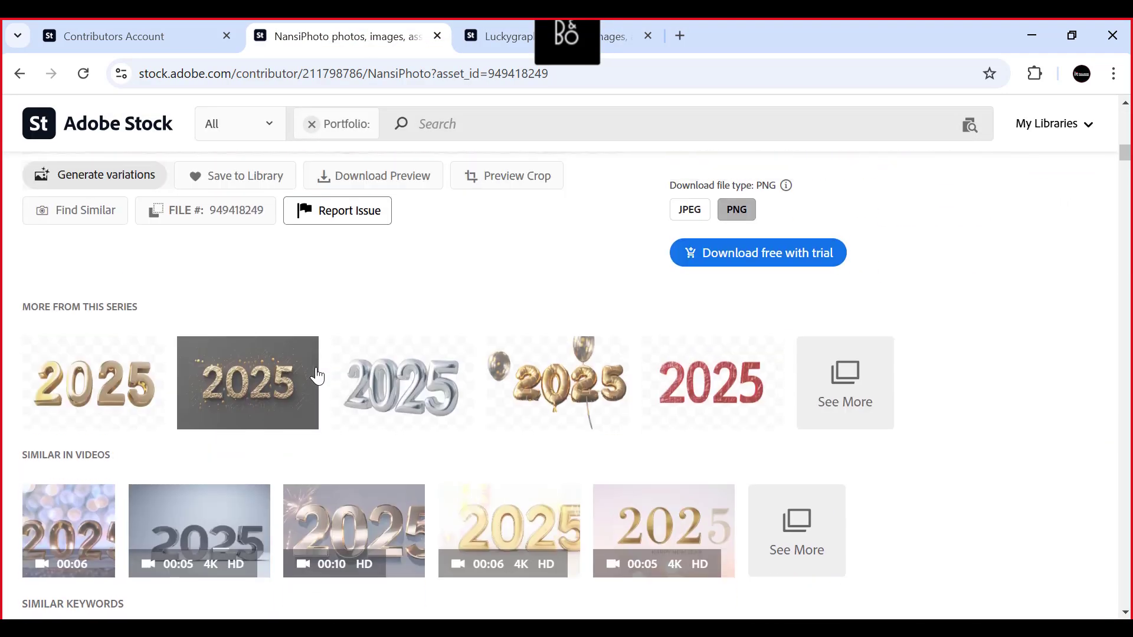
scroll(316, 379, up, 7)
scroll(317, 379, down, 4)
scroll(318, 373, up, 9)
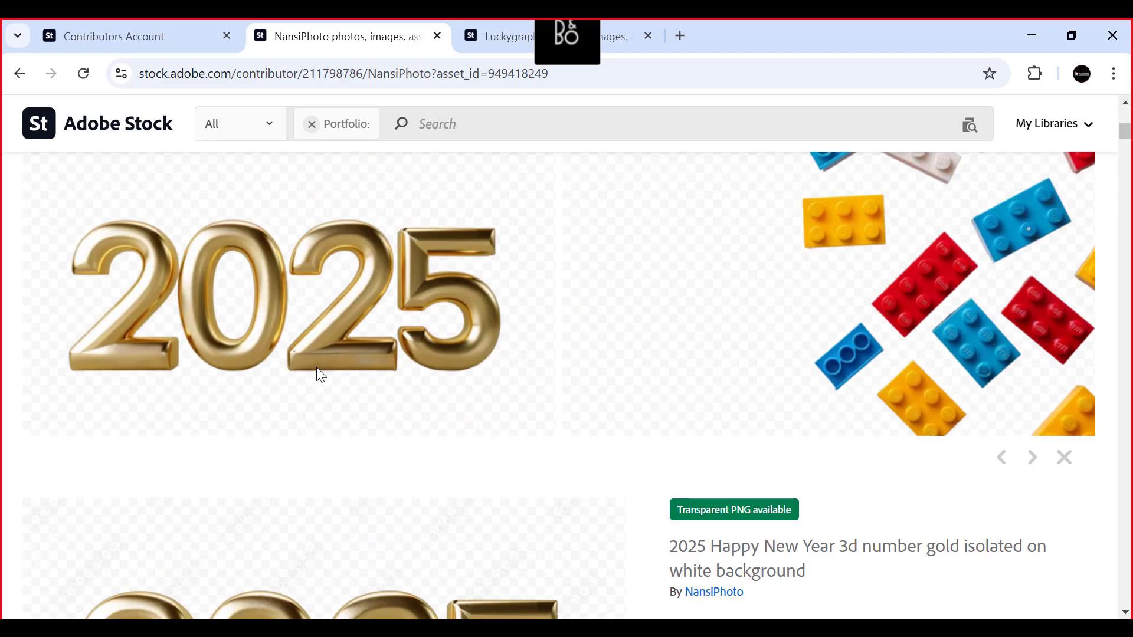
- Examine the gold 2025 asset's details and similar keywords, plus the neighbouring ornament, ribbon, sea wave and vegetable images in the NansiPhoto portfolio
scroll(315, 372, down, 3)
scroll(315, 372, down, 4)
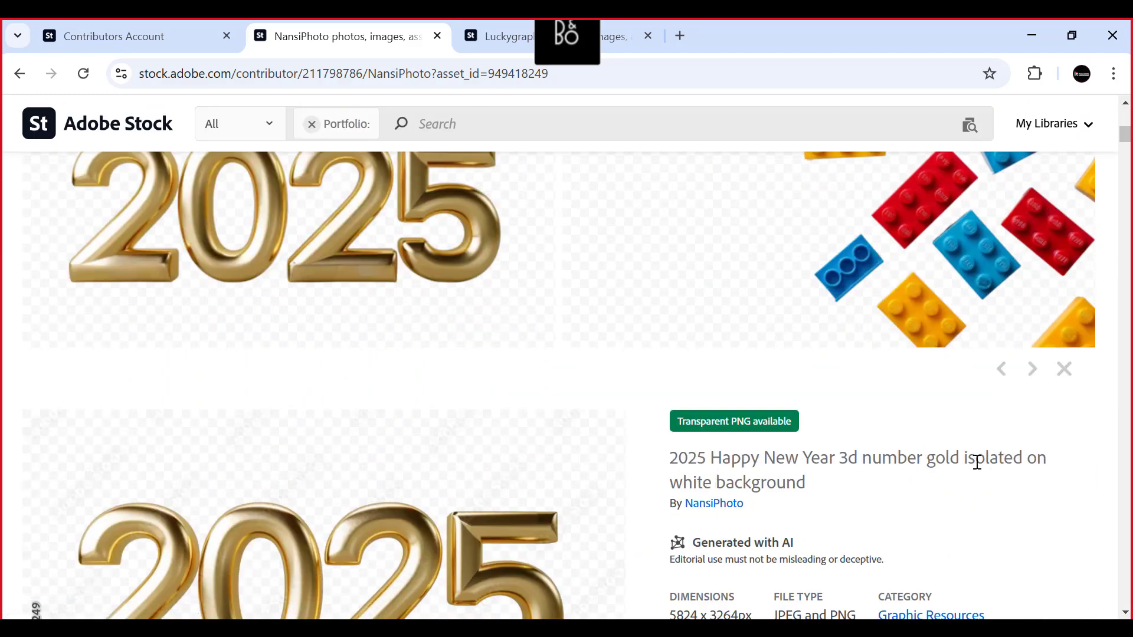
scroll(742, 426, down, 2)
scroll(361, 383, up, 10)
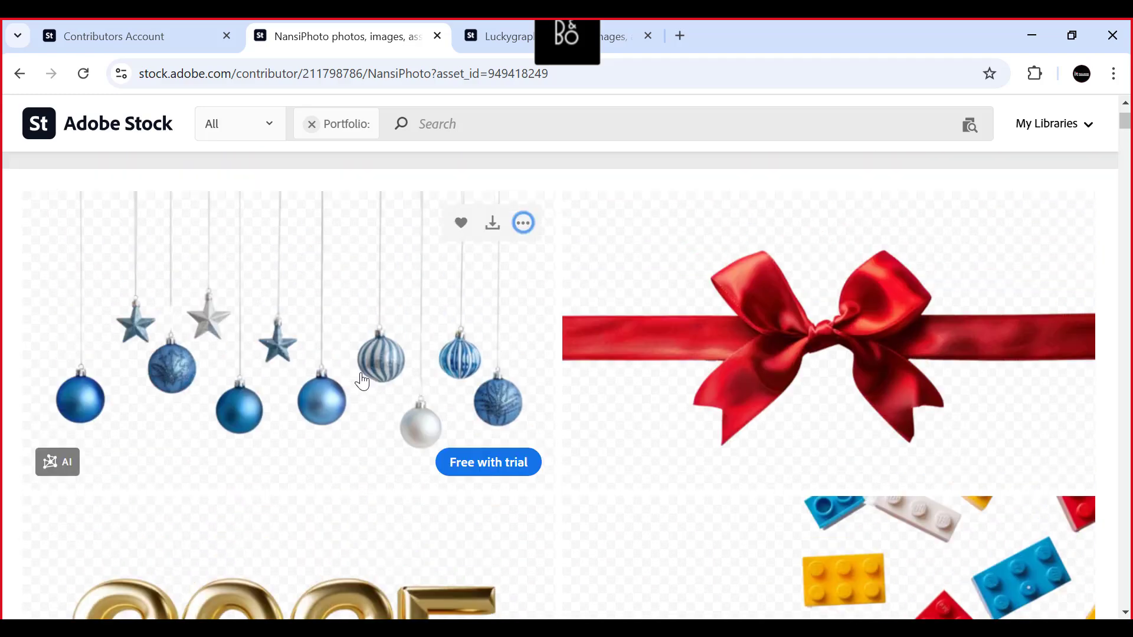
scroll(361, 382, down, 2)
scroll(361, 380, down, 10)
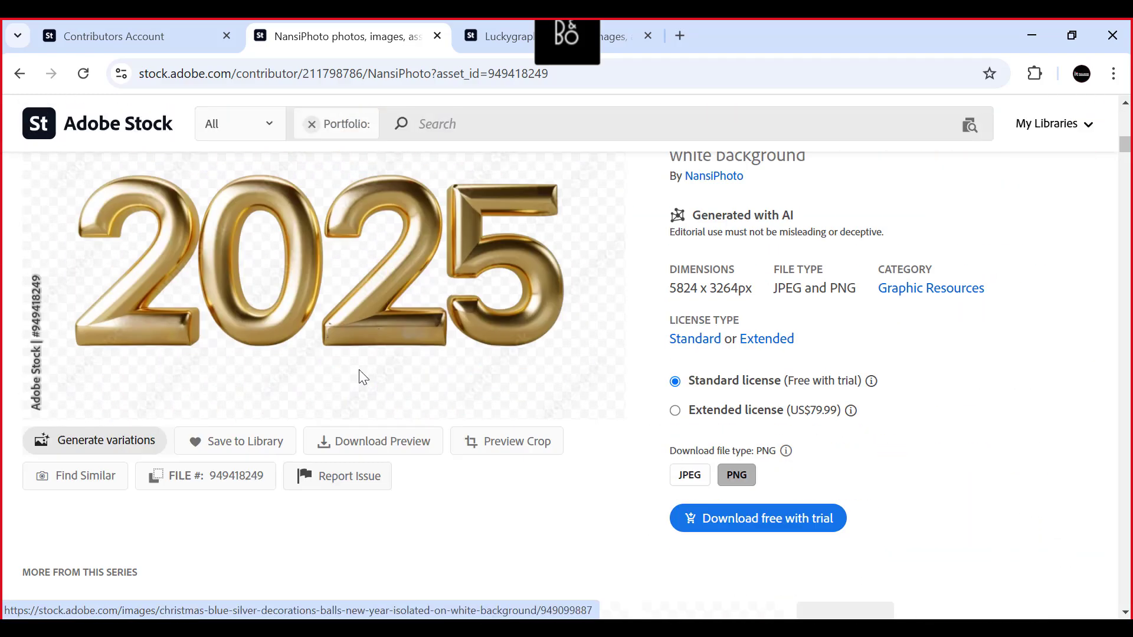
scroll(364, 371, down, 10)
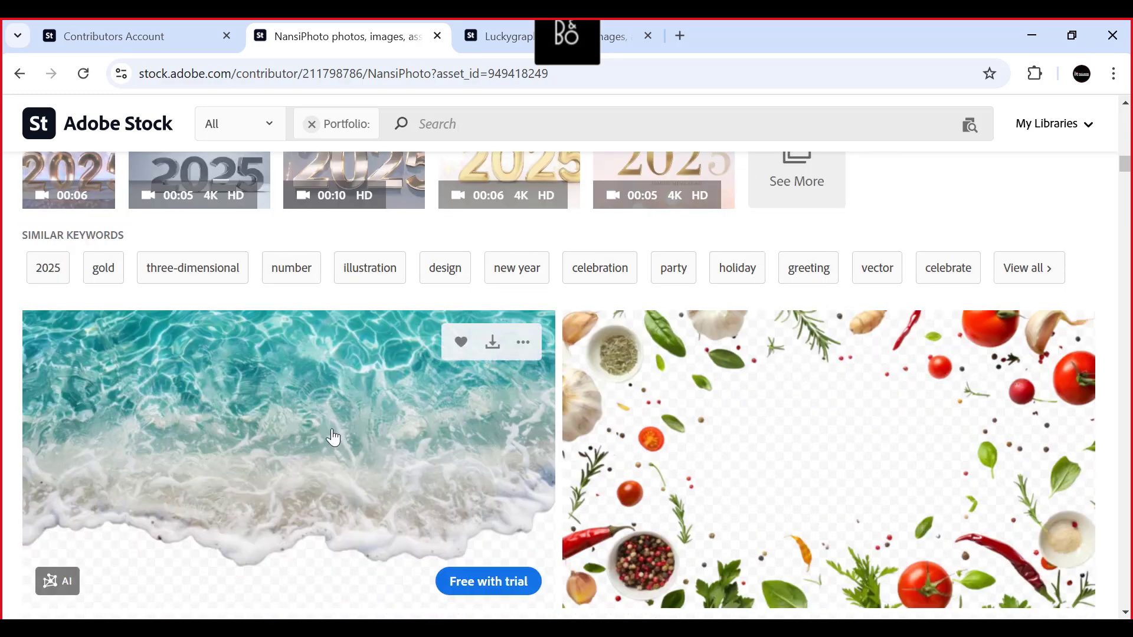
scroll(333, 437, down, 3)
scroll(330, 437, up, 6)
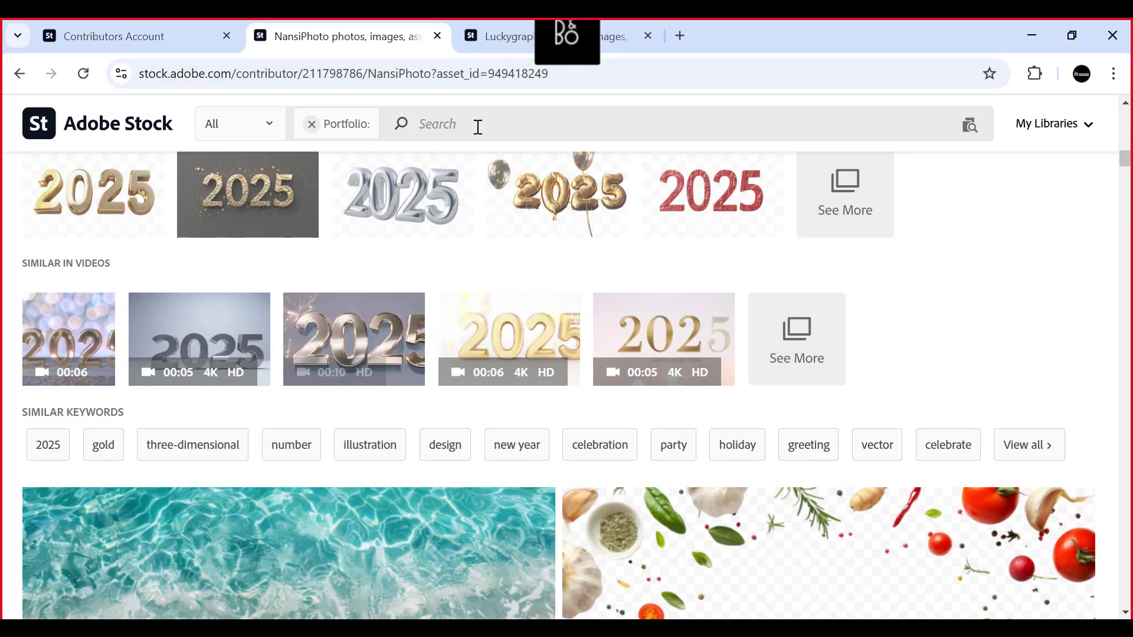
- Return to the Luckygraphics portfolio and review its Christmas wreath rows and falling autumn leaf images
click(508, 35)
scroll(399, 430, down, 7)
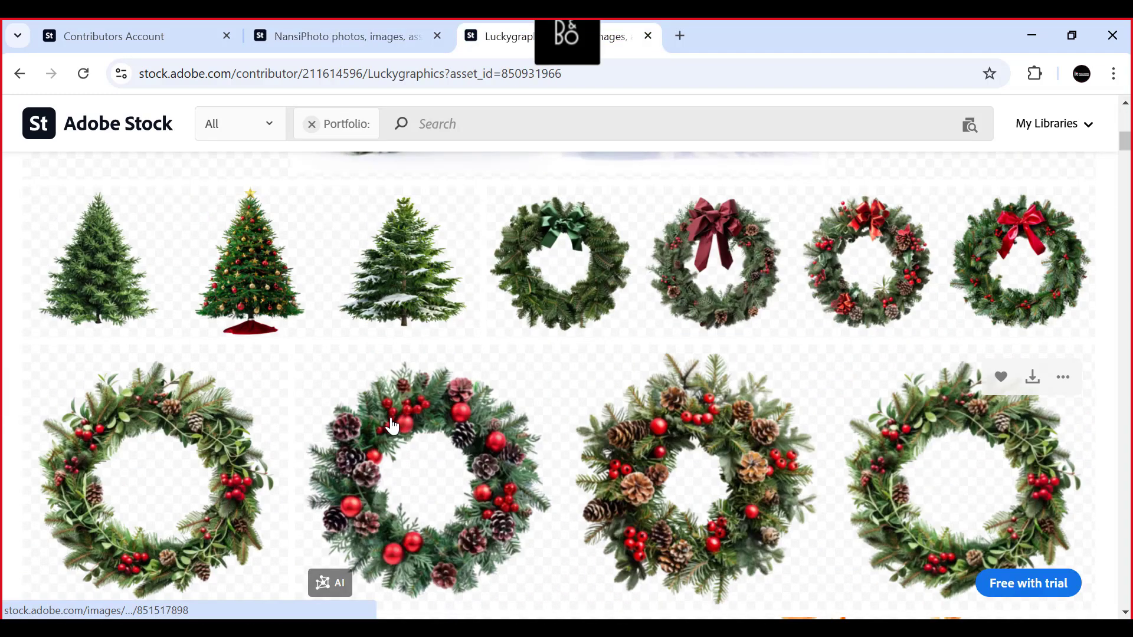
scroll(366, 367, down, 3)
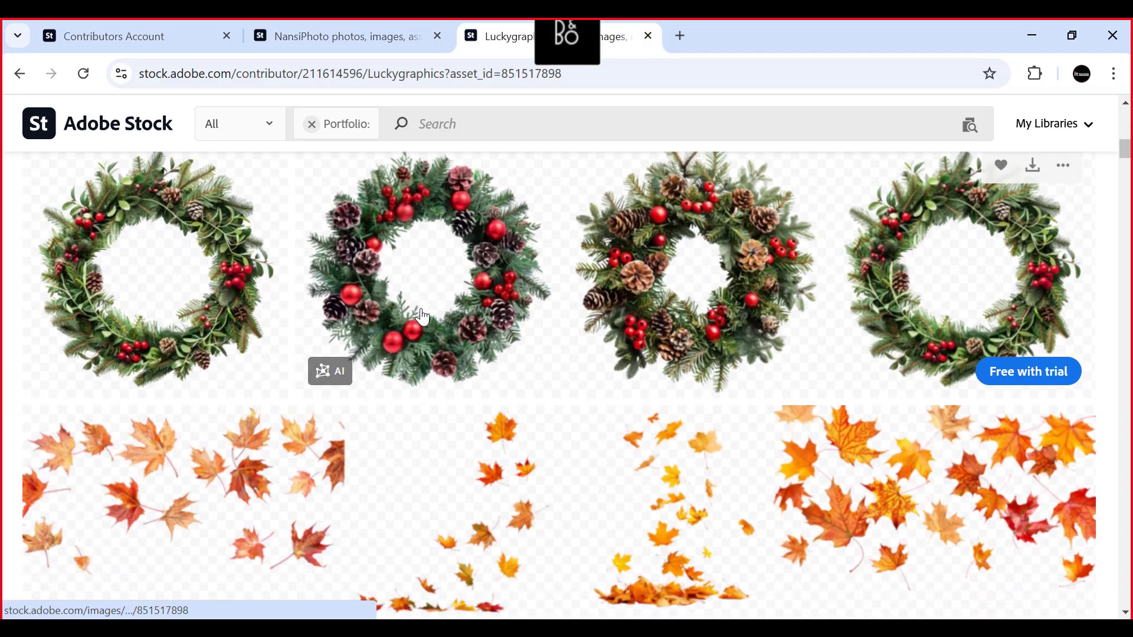
scroll(588, 492, down, 1)
scroll(464, 379, down, 4)
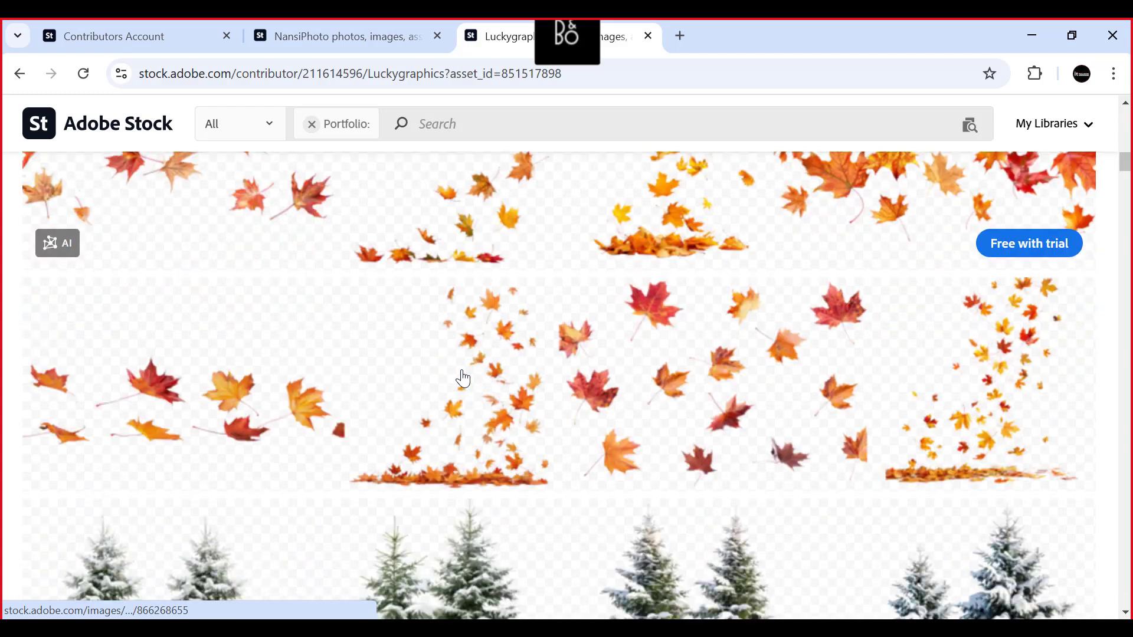
scroll(464, 378, up, 7)
scroll(589, 236, down, 3)
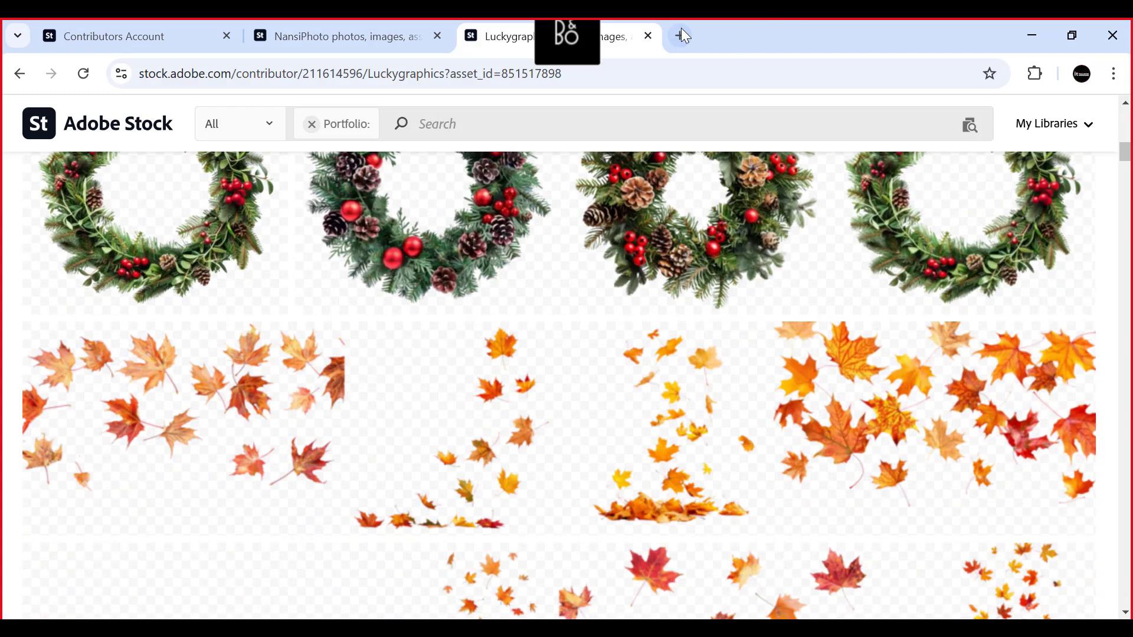
- Search Google for "leonardo ai" in a new tab and open the Leonardo.Ai website from the results
click(683, 36)
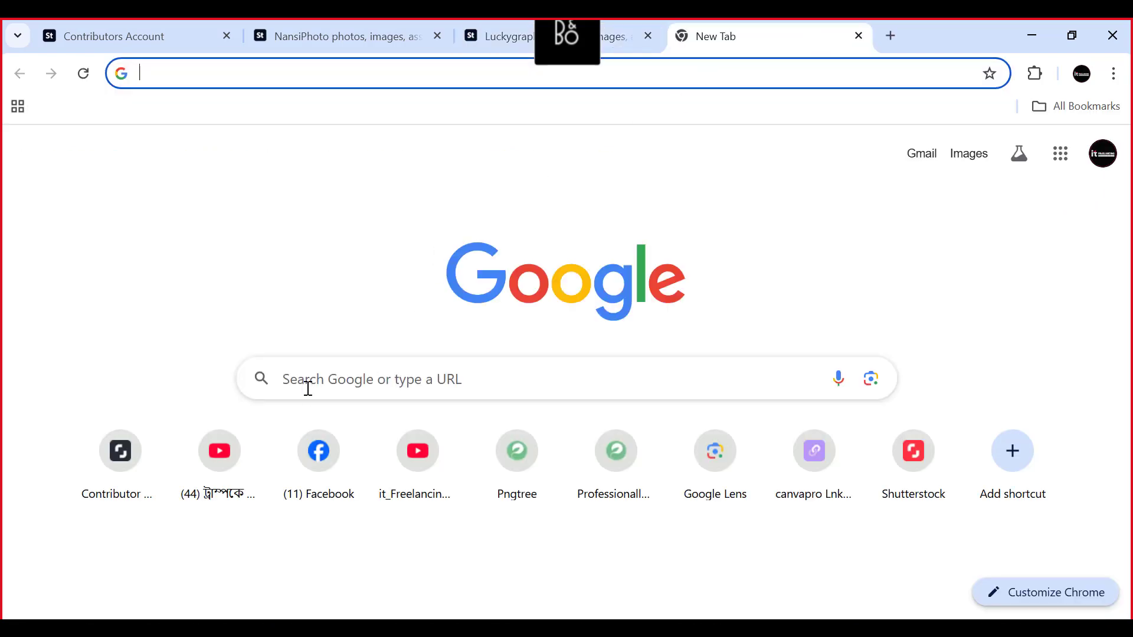
click(308, 388)
text(L)
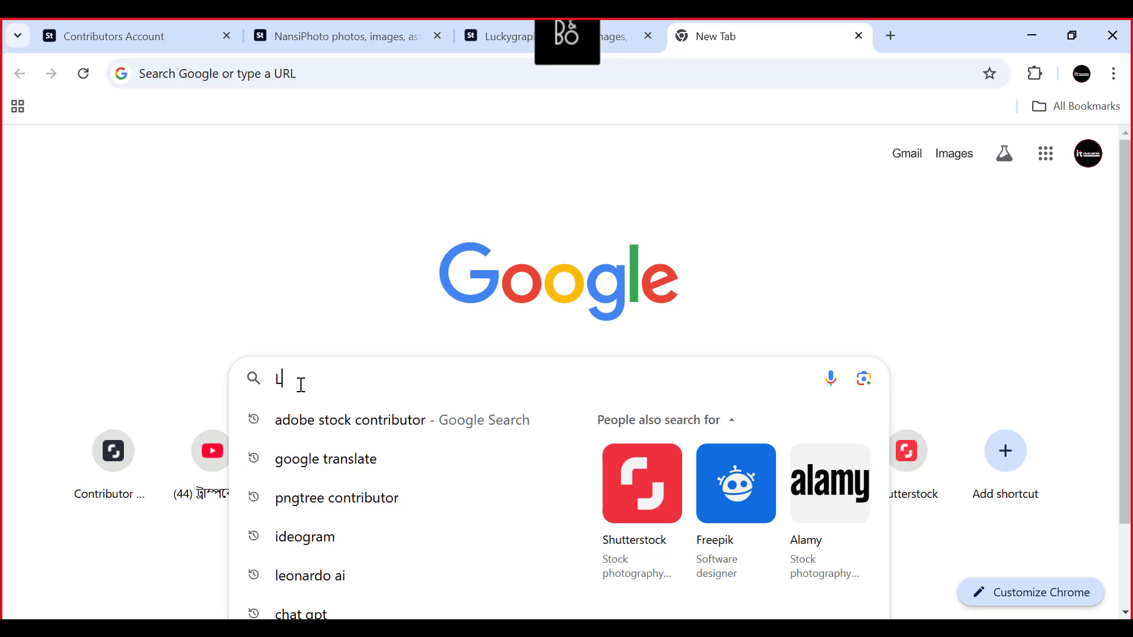
text(eo)
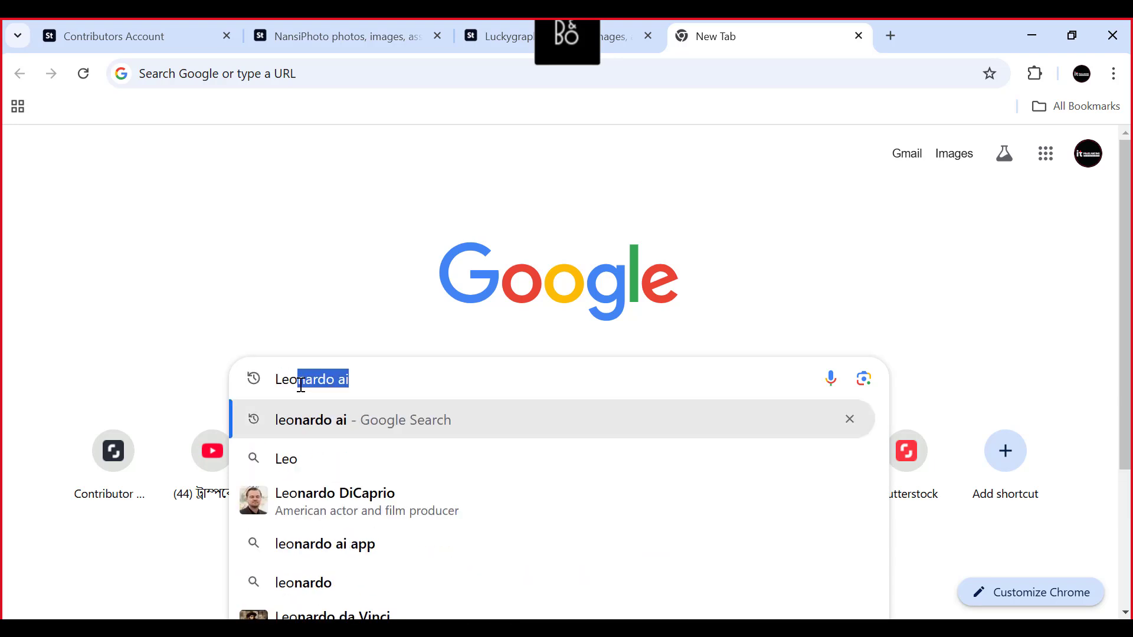
key(Return)
click(236, 289)
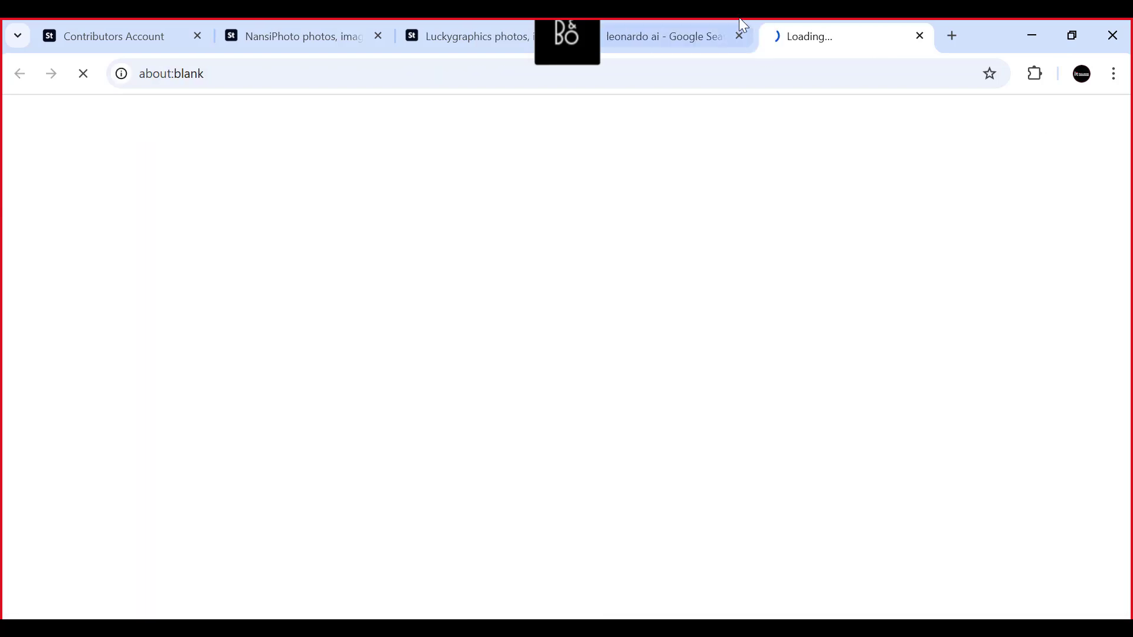
- Go back to the Google results, search for "ideogram" and open the Ideogram website
click(743, 25)
click(543, 141)
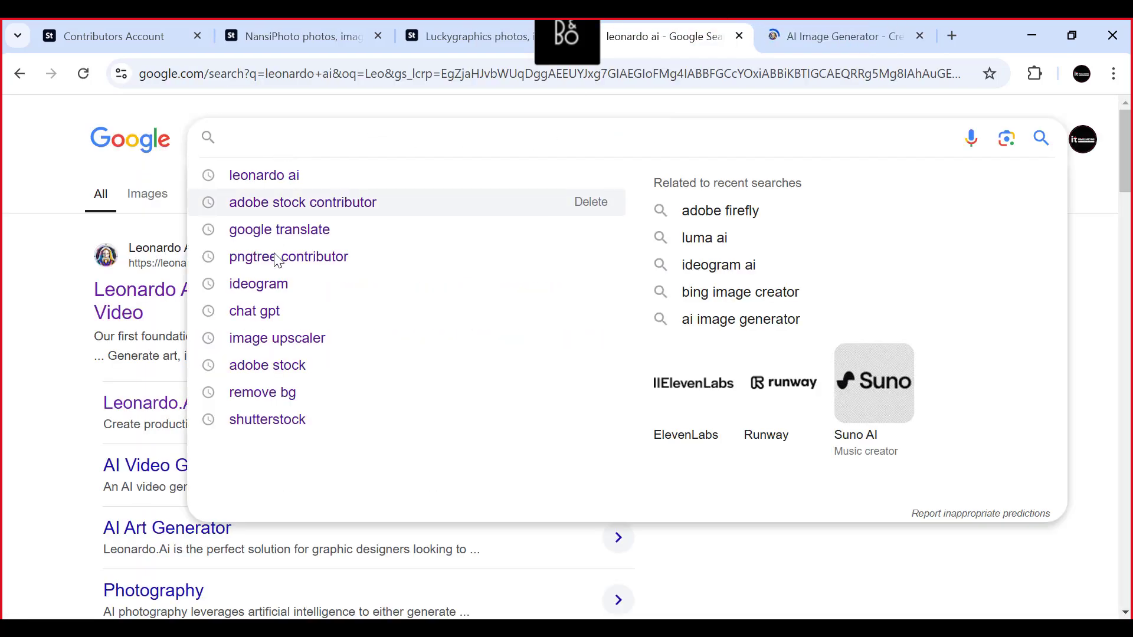
click(286, 283)
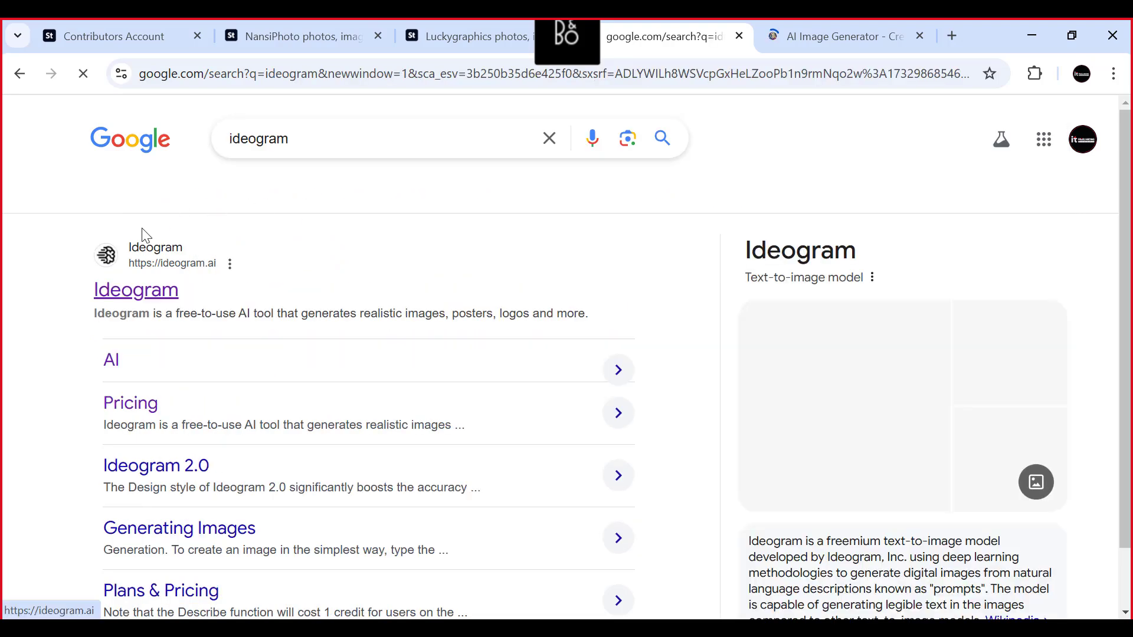
click(144, 299)
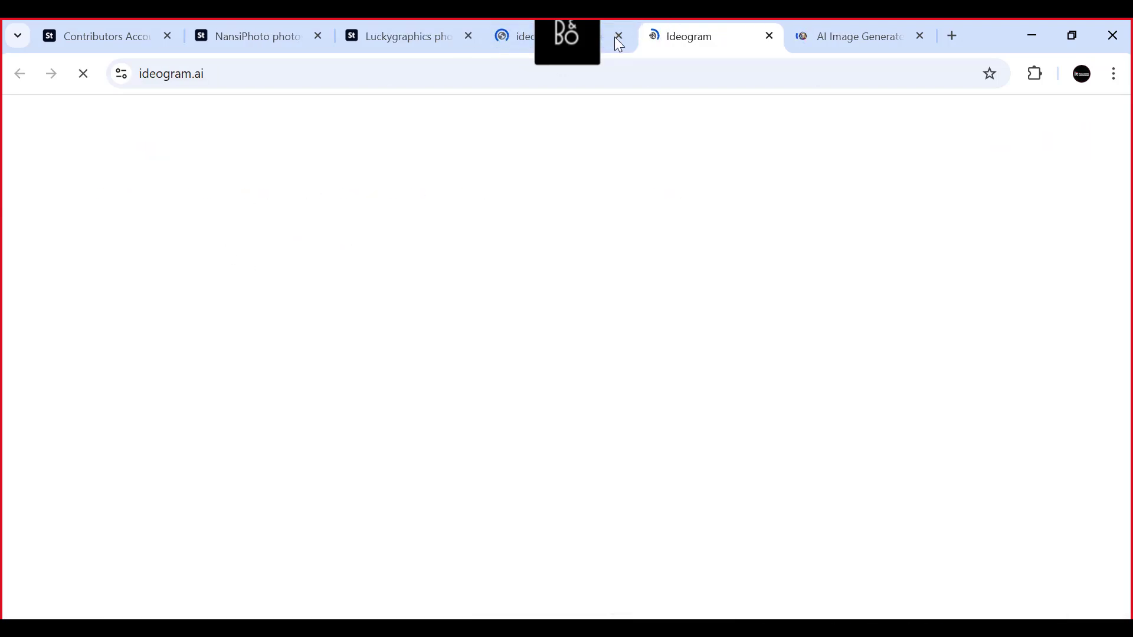
- Move the microphone pick-up overlay below the browser tabs and collapse it
click(568, 52)
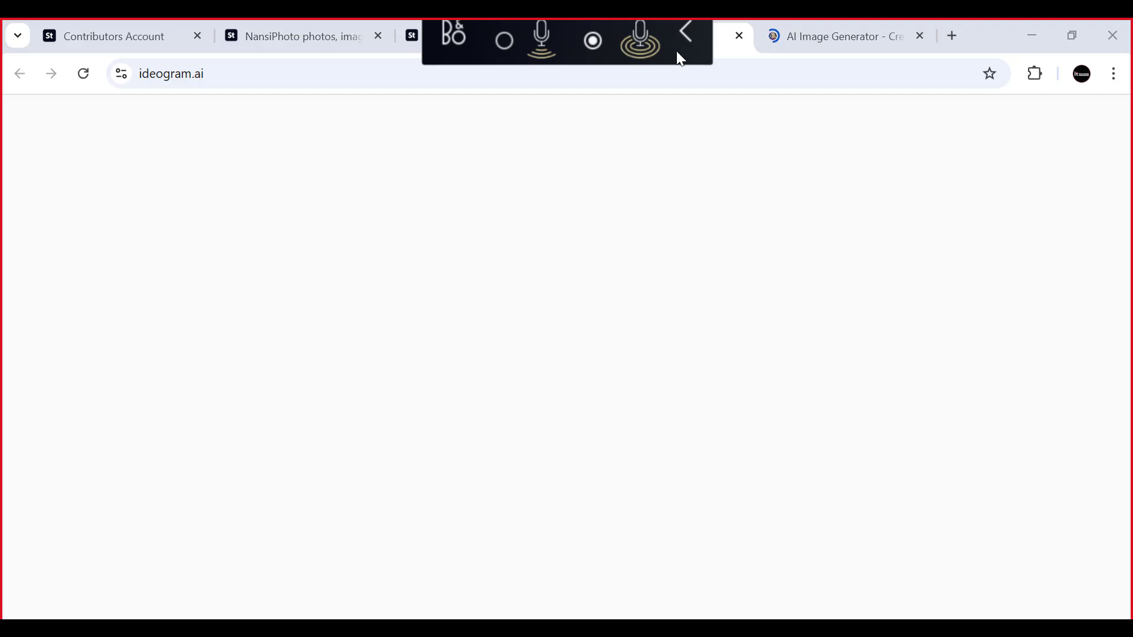
click(684, 32)
click(823, 116)
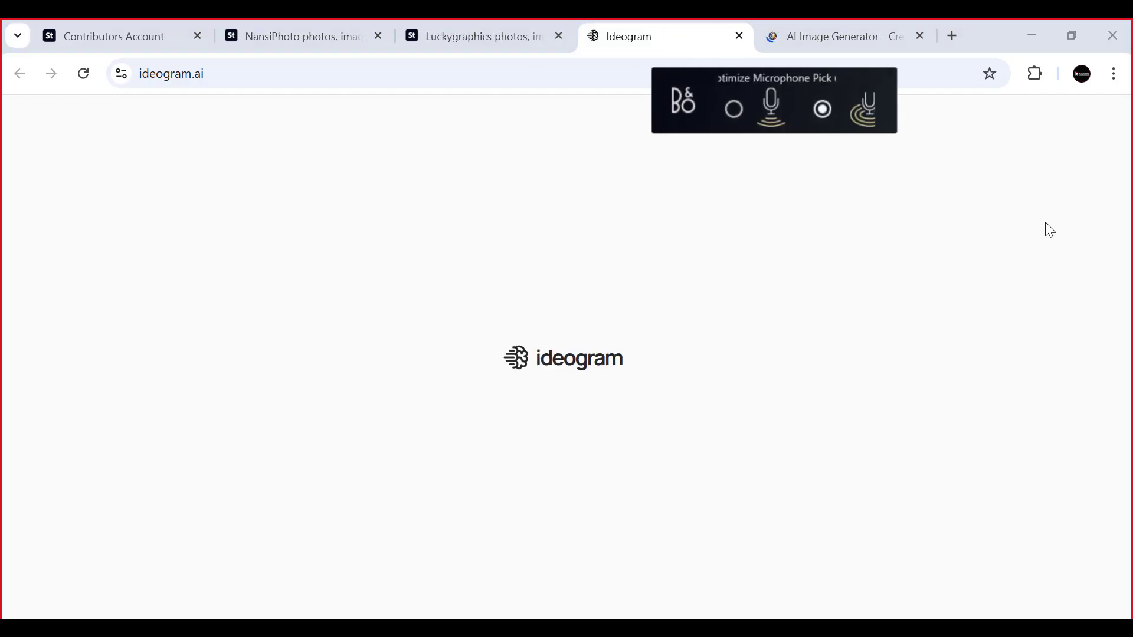
click(920, 115)
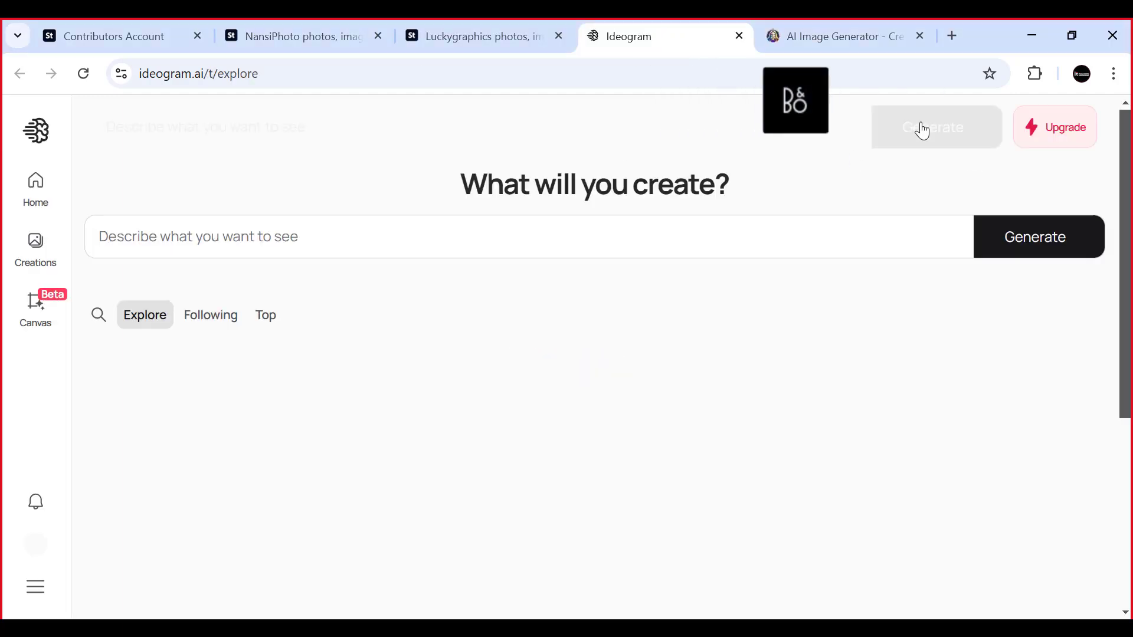
click(814, 118)
click(922, 88)
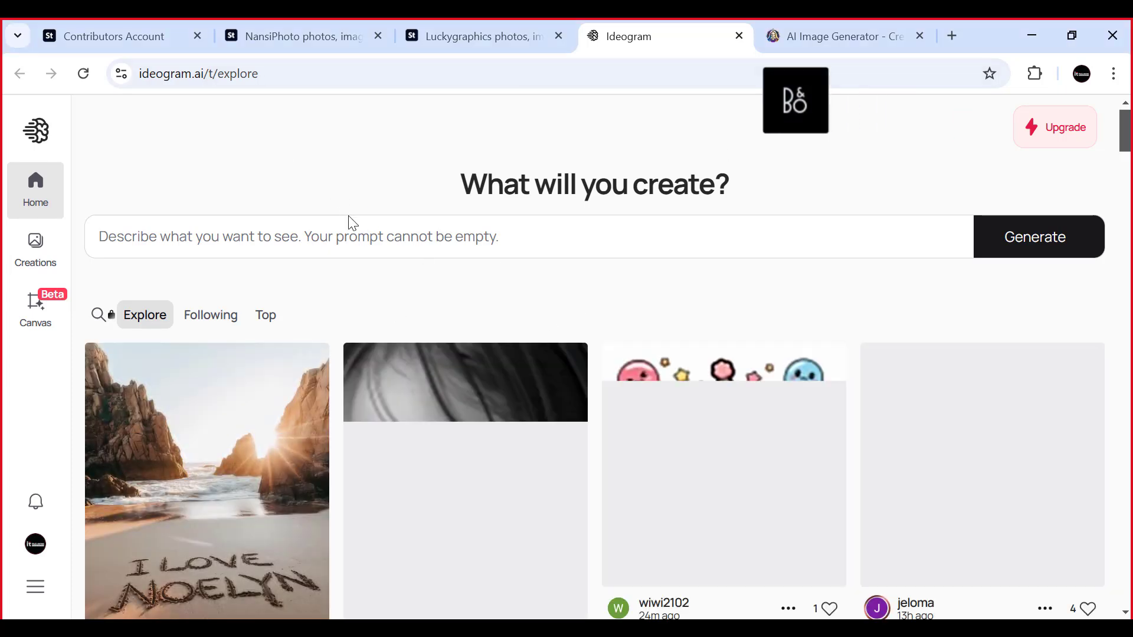
- Dismiss the Black Friday offer and browse Ideogram's Explore gallery of generated images
scroll(405, 265, down, 4)
scroll(404, 266, up, 4)
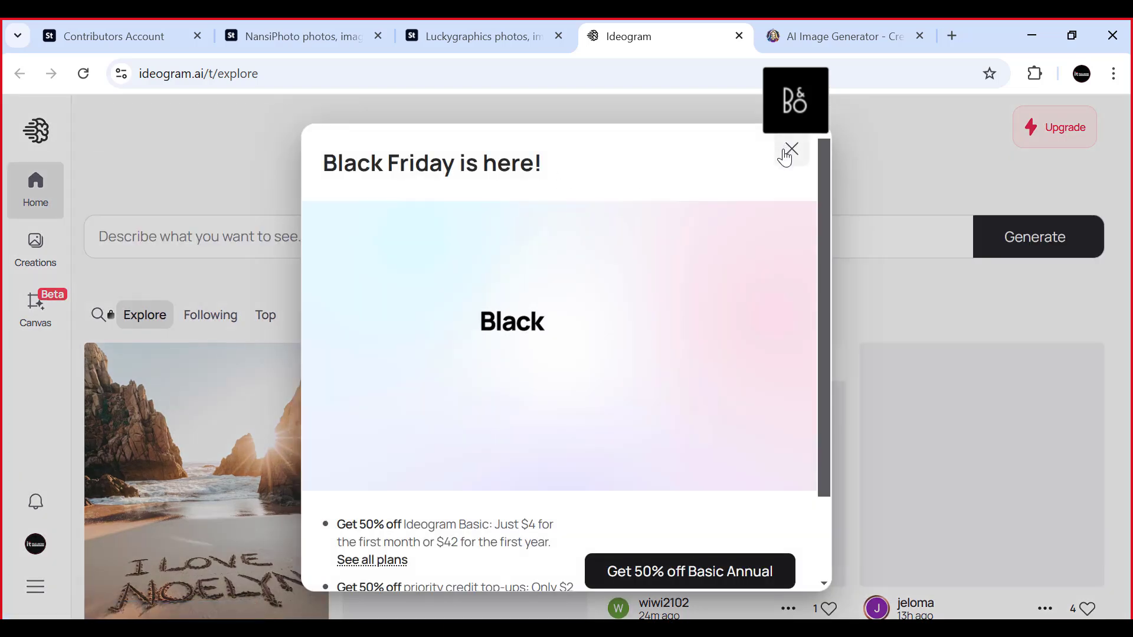
click(791, 150)
scroll(487, 282, down, 10)
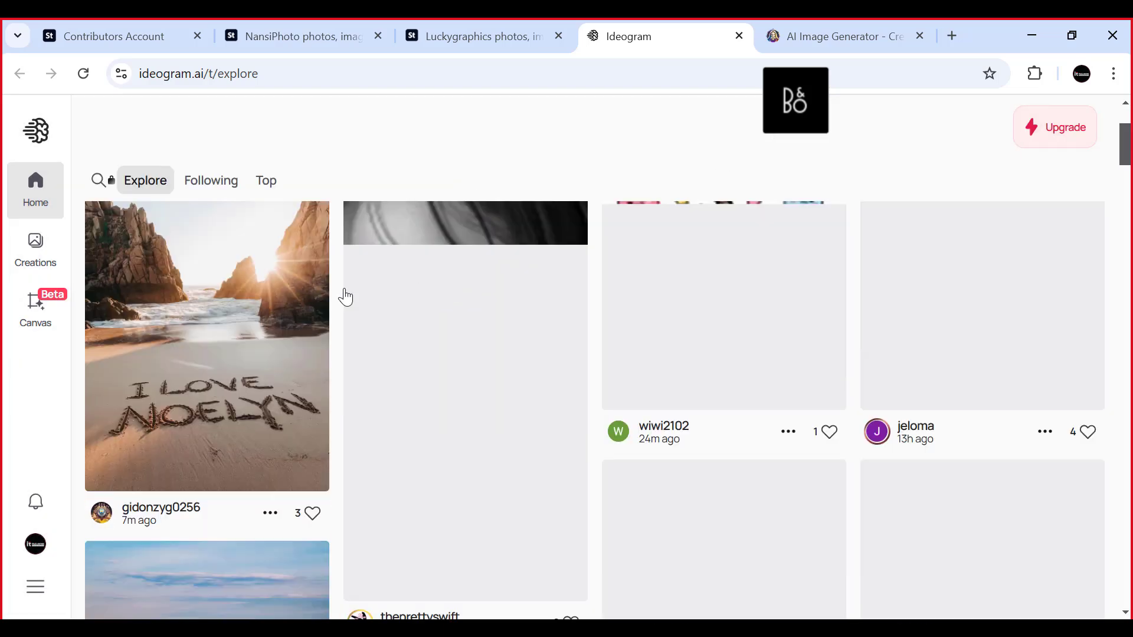
scroll(730, 277, down, 5)
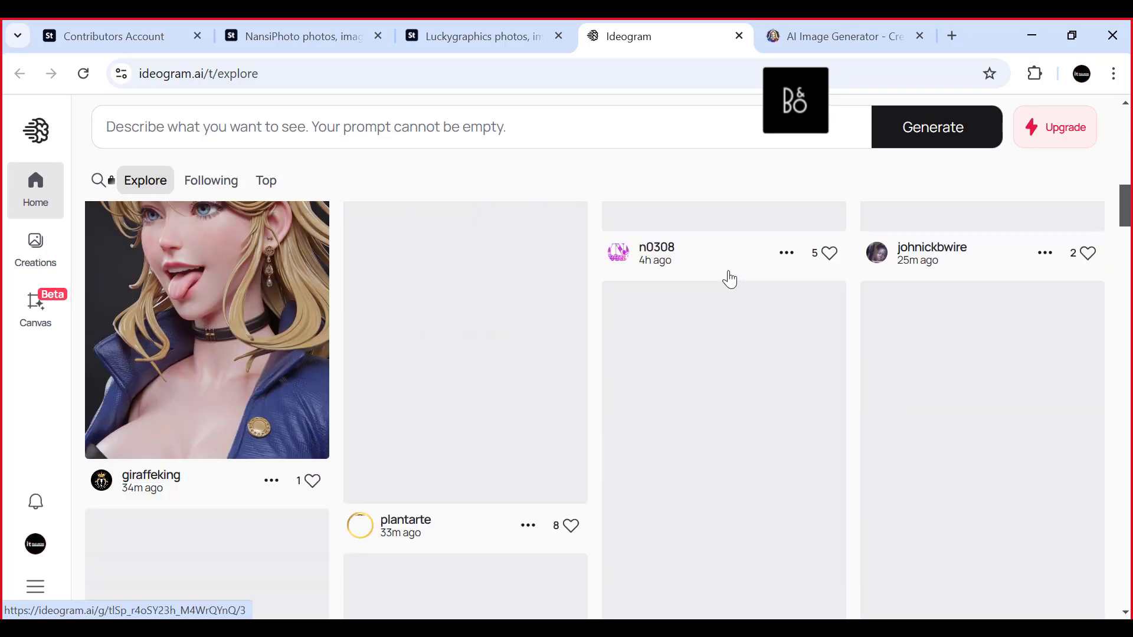
scroll(567, 295, up, 9)
scroll(730, 289, up, 3)
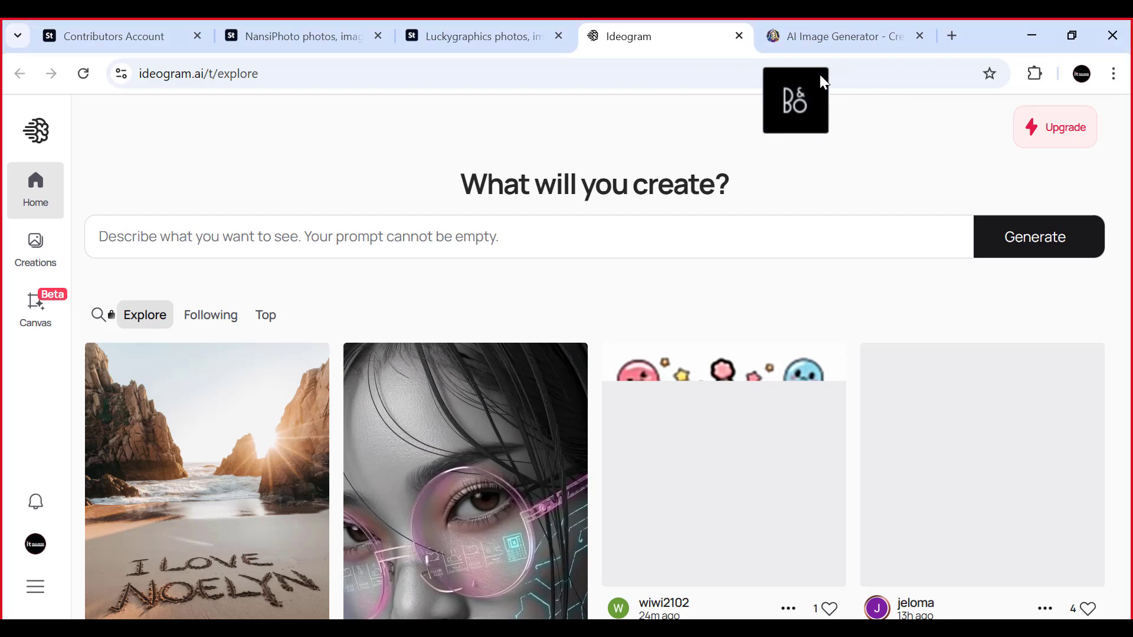
click(818, 76)
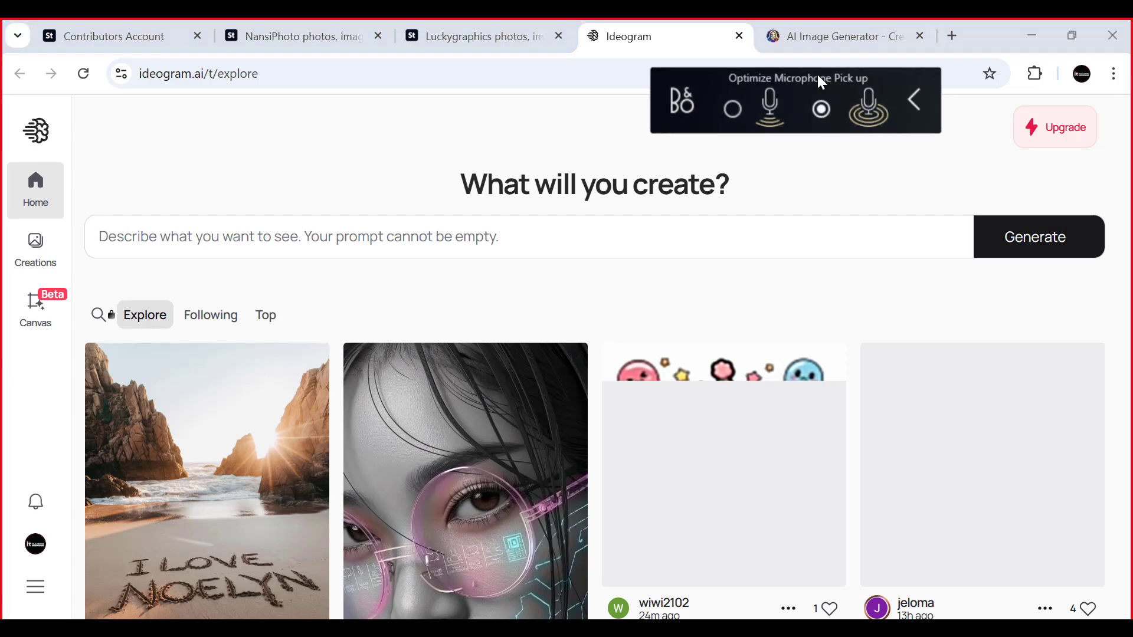
click(912, 83)
click(808, 115)
click(908, 98)
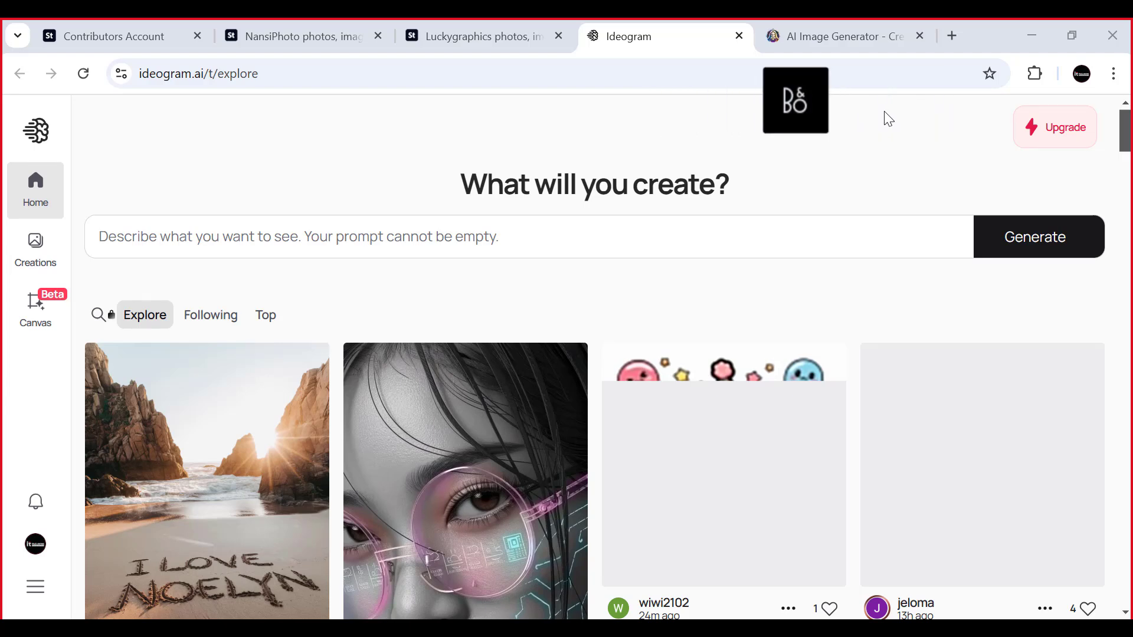
click(817, 76)
scroll(649, 289, down, 5)
scroll(569, 320, up, 5)
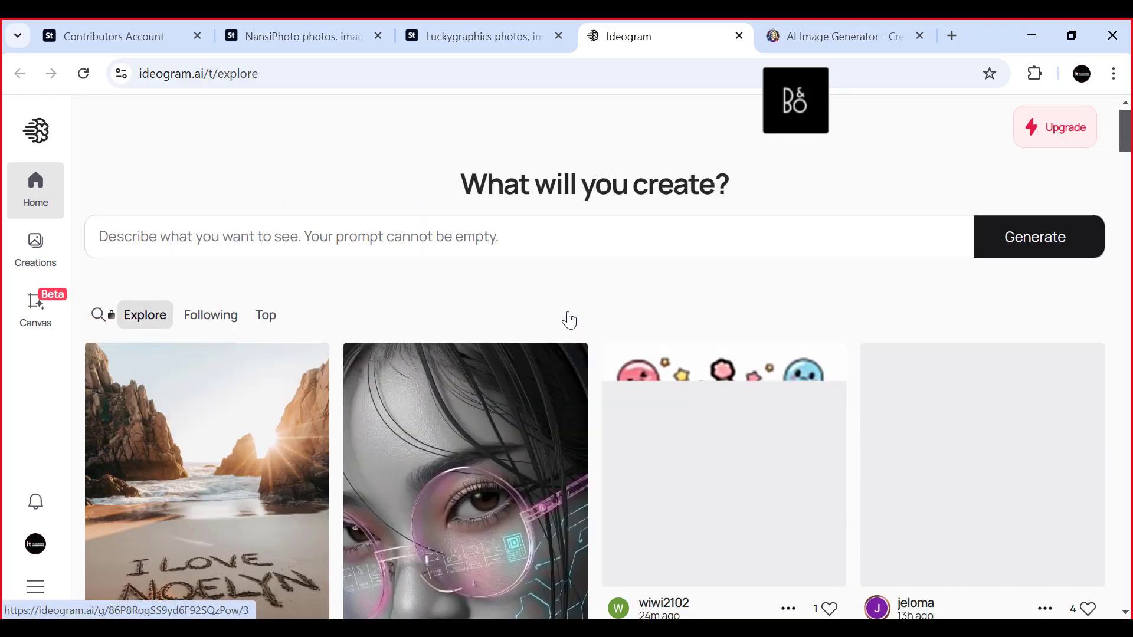
- Launch the Leonardo.Ai web app from its landing page and close the landing page
click(819, 35)
scroll(367, 339, down, 3)
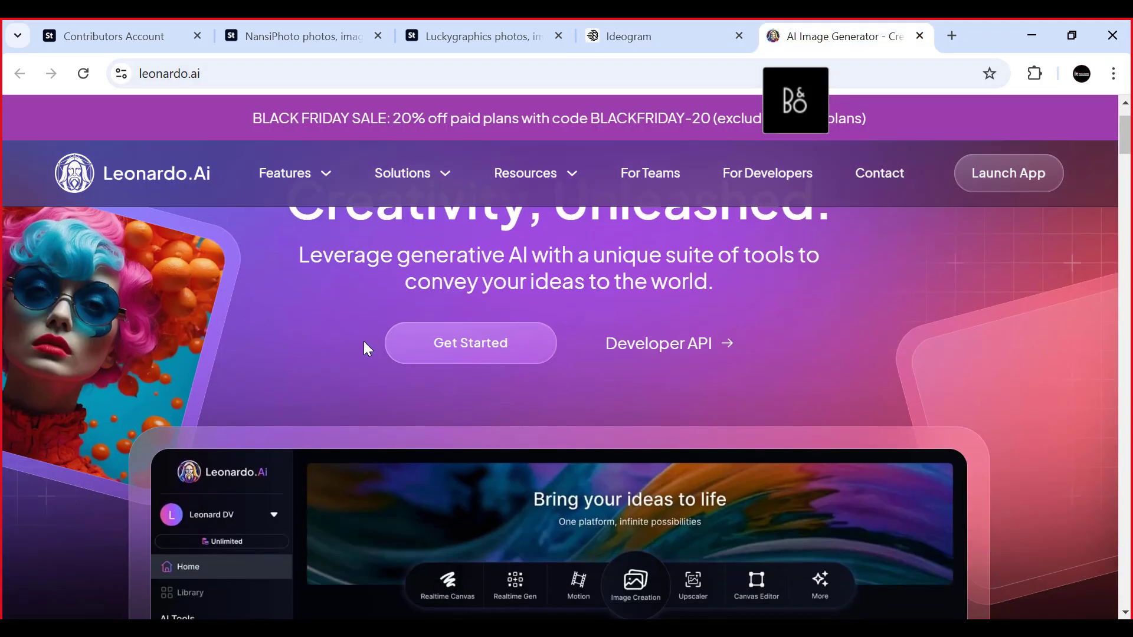
scroll(595, 389, up, 3)
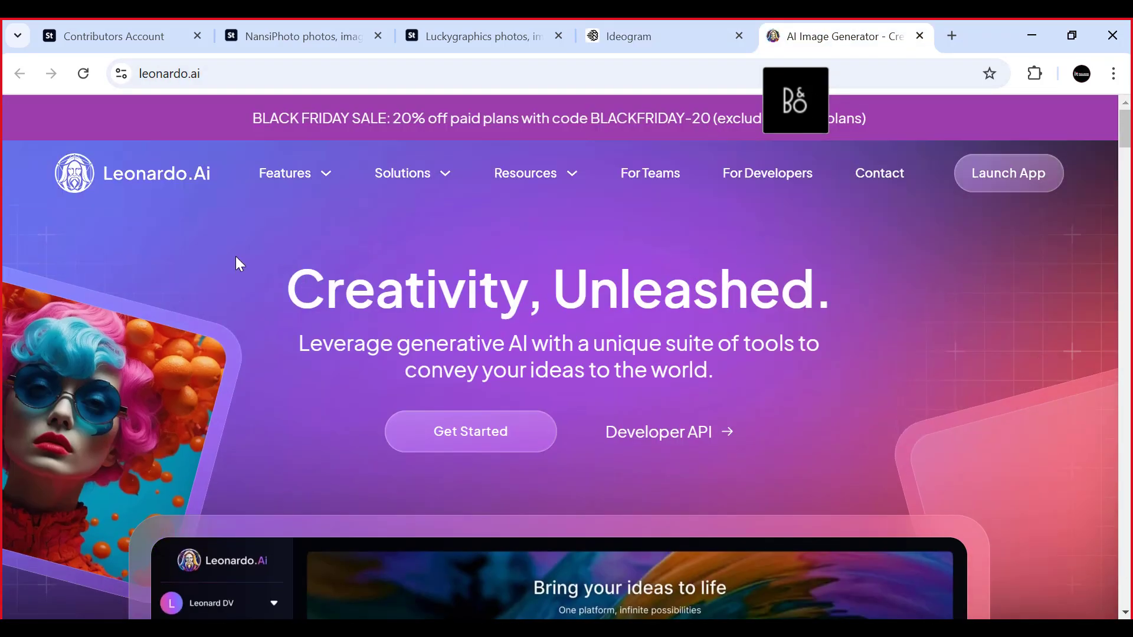
click(463, 438)
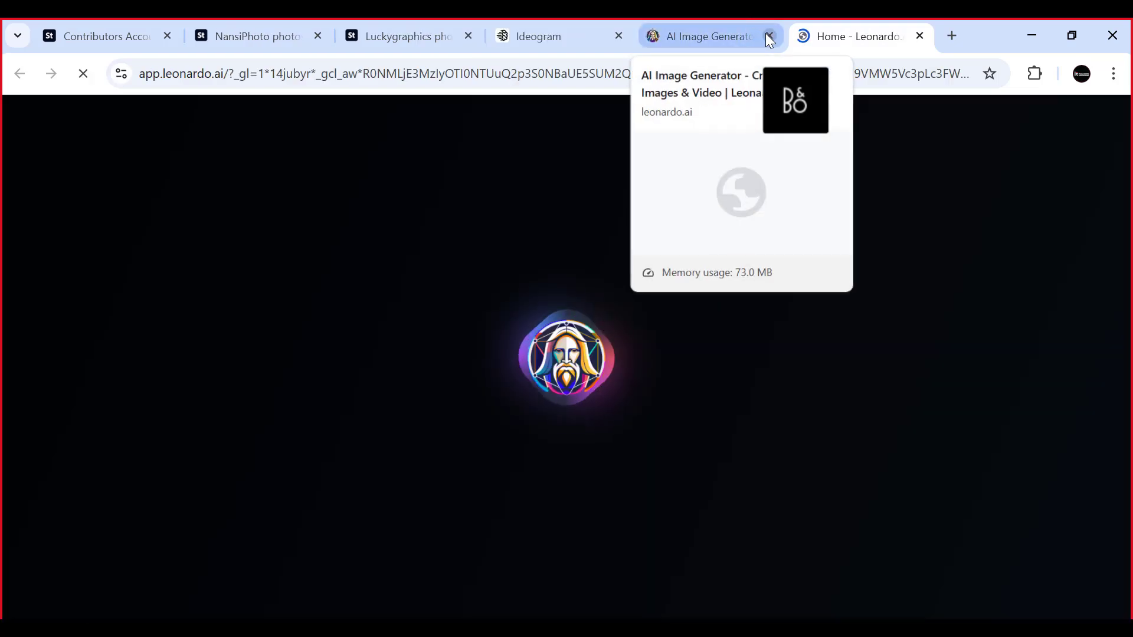
click(768, 36)
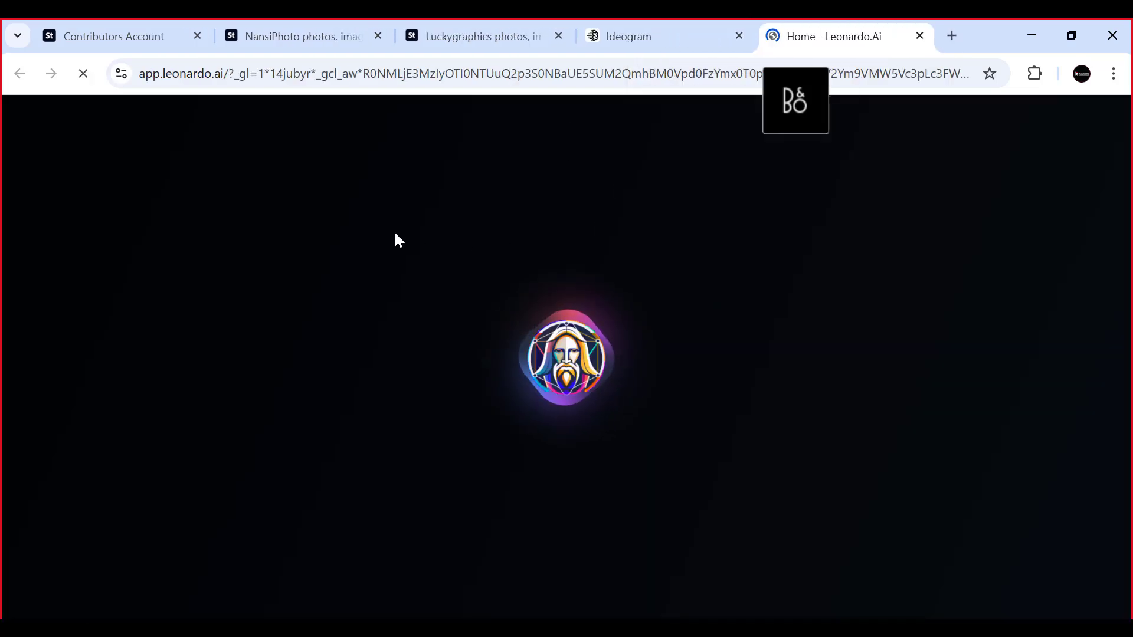
- Return to Ideogram, open the prompt editor and review its magic prompt, aspect ratio, visibility, model and style options
click(638, 30)
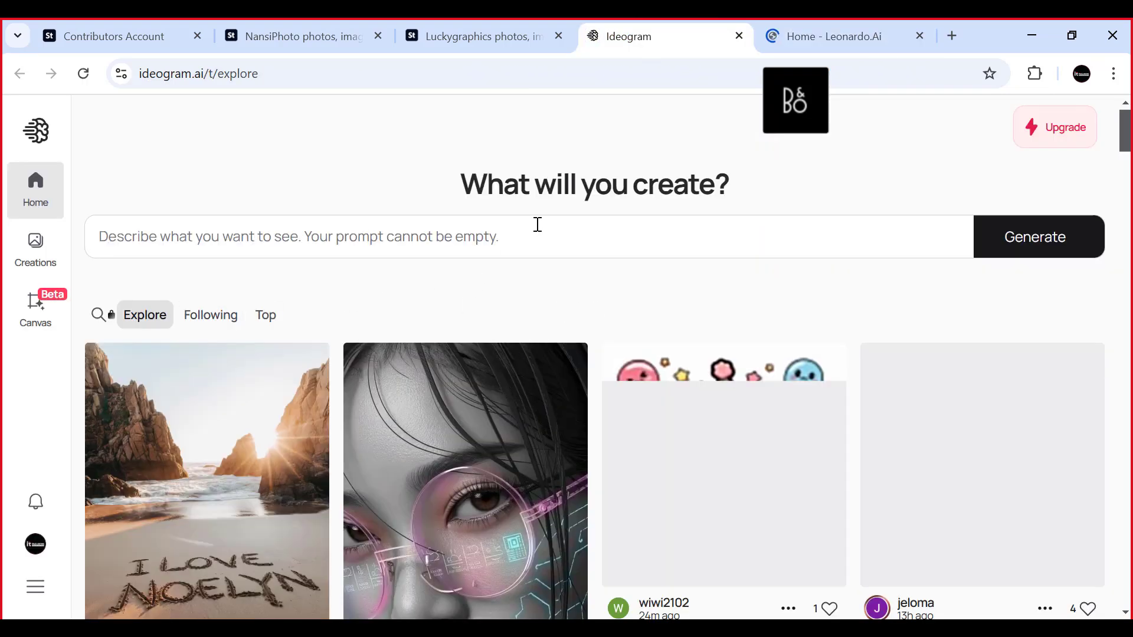
click(519, 236)
scroll(326, 344, down, 1)
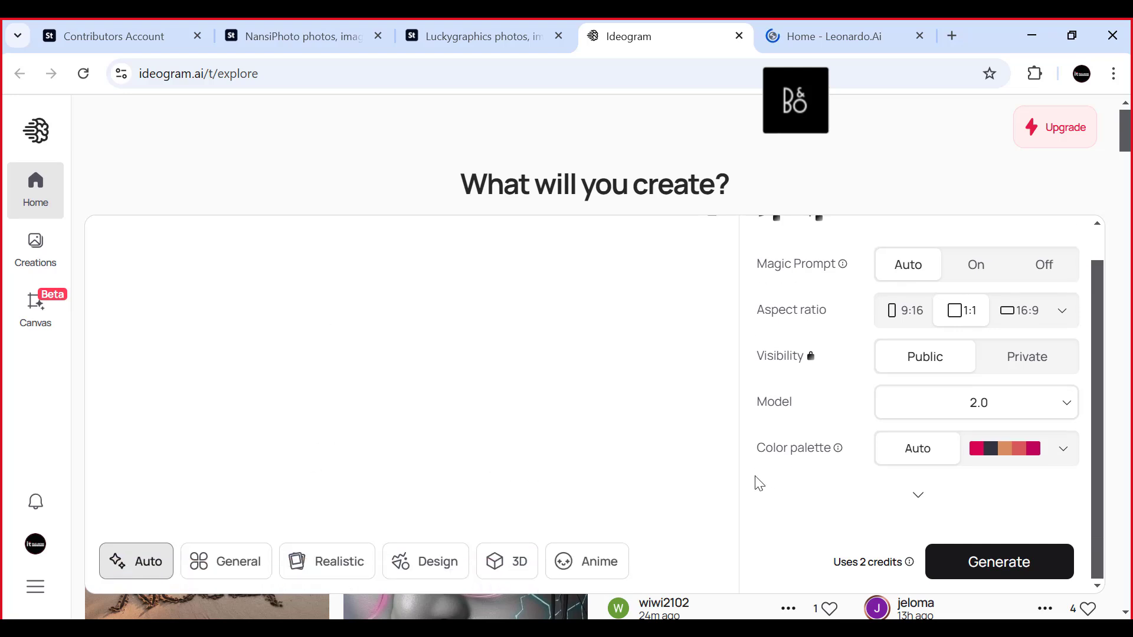
scroll(523, 271, up, 1)
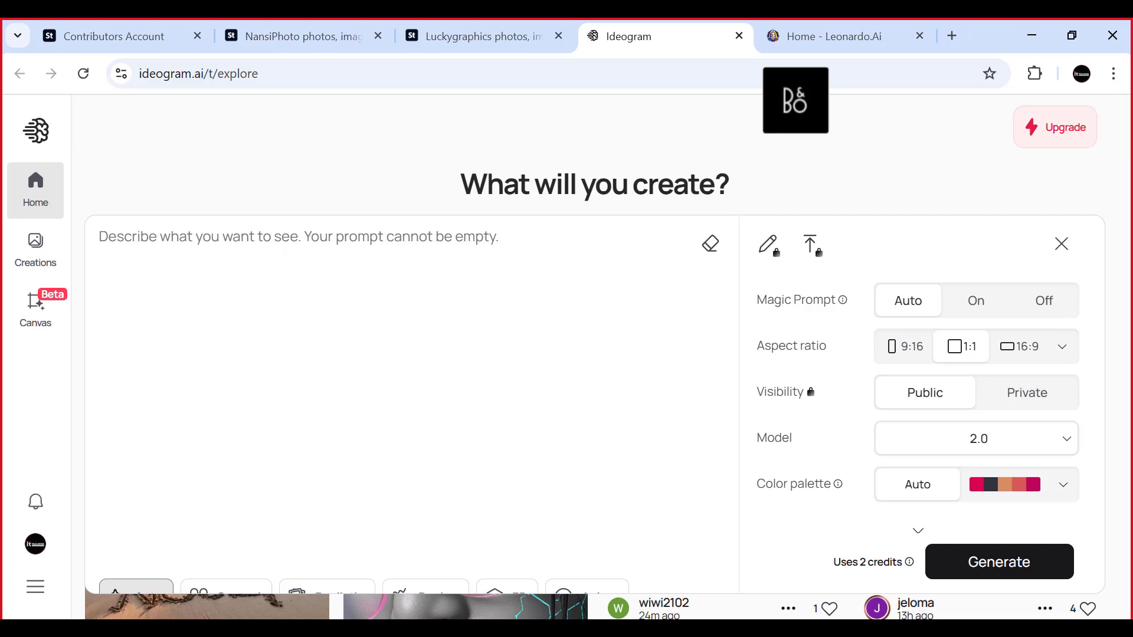
- Switch to the Skype group call window
click(549, 628)
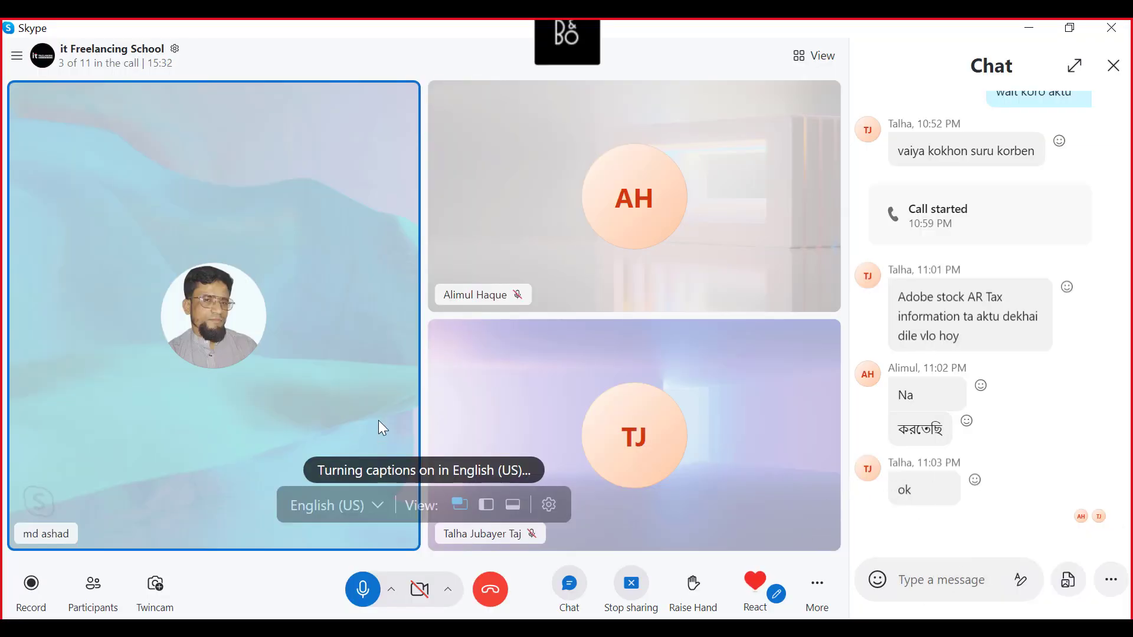
- Check the Skype group call chat for new messages and return to Ideogram's prompt editor
click(1033, 34)
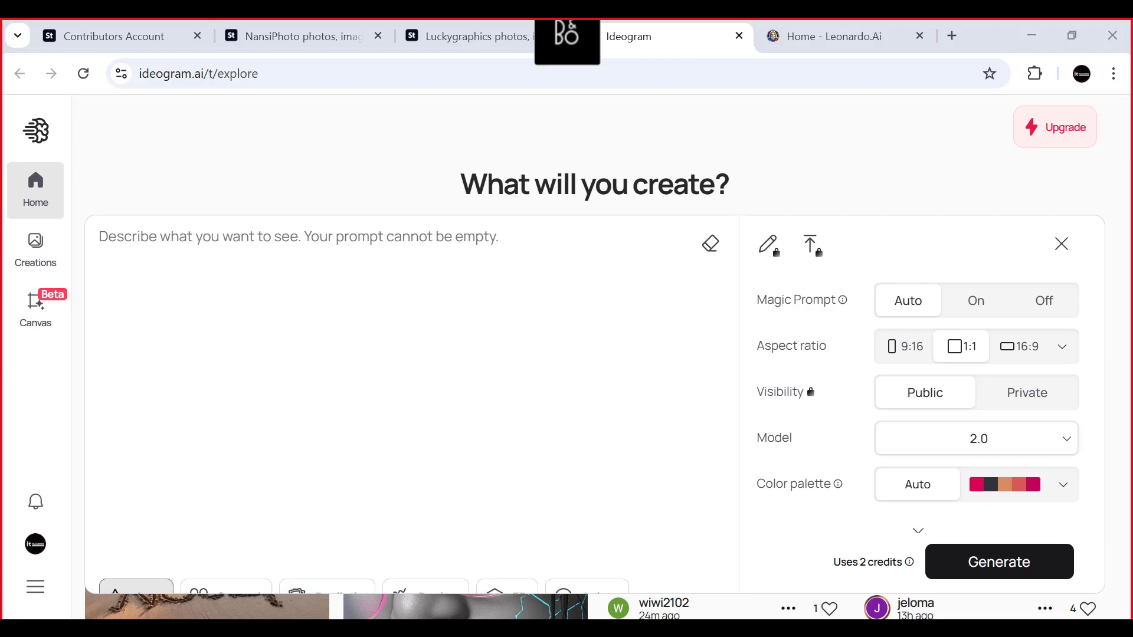
click(197, 627)
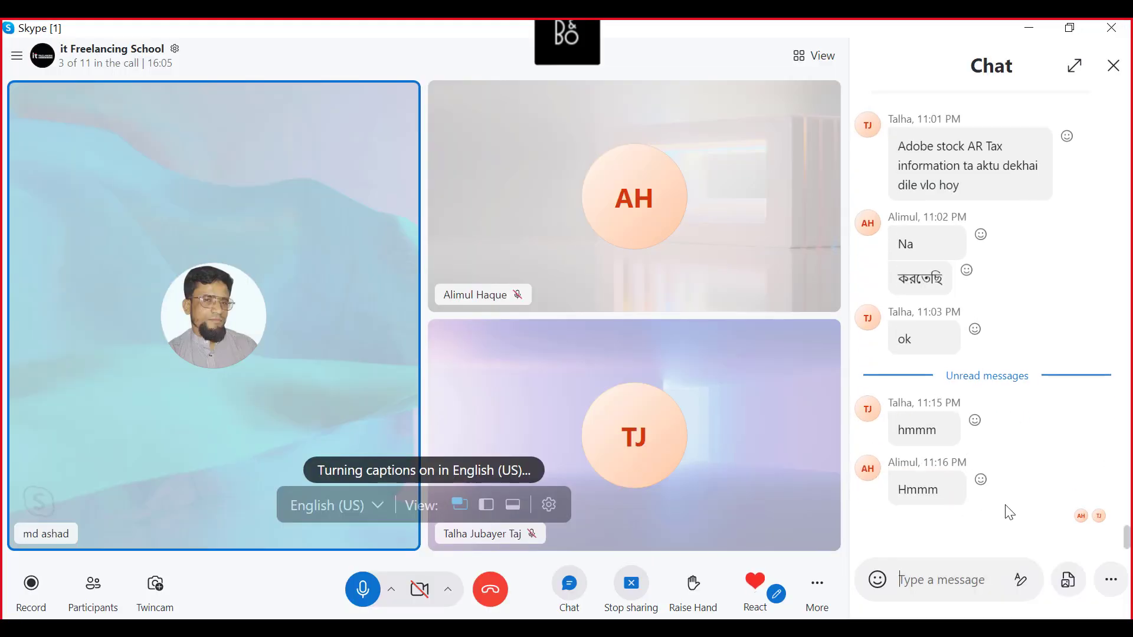
click(1031, 29)
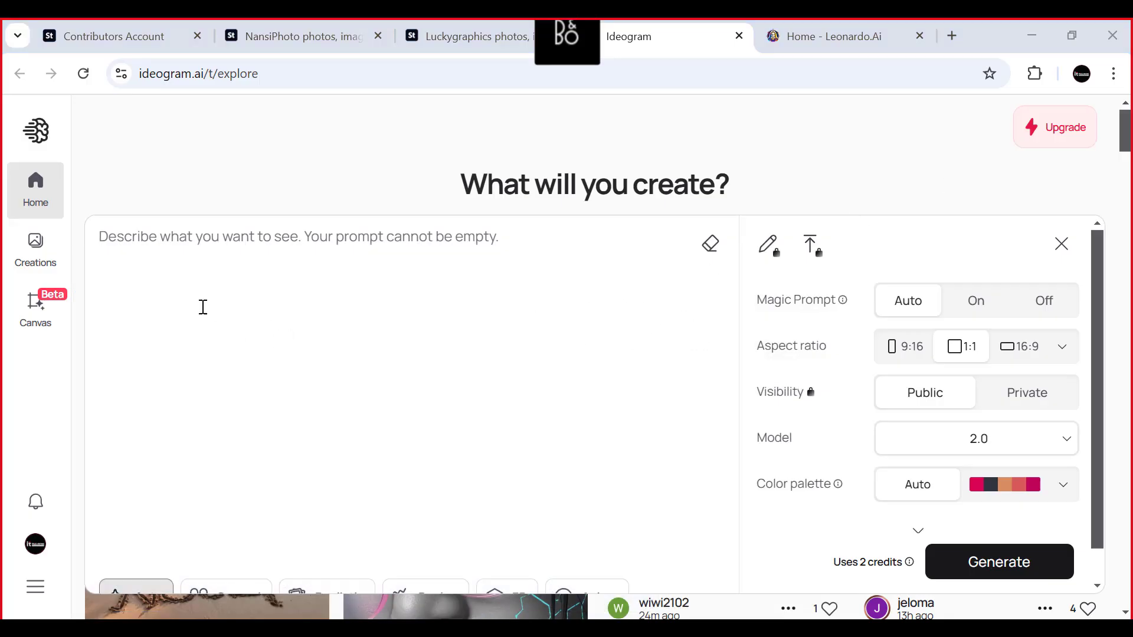
click(176, 244)
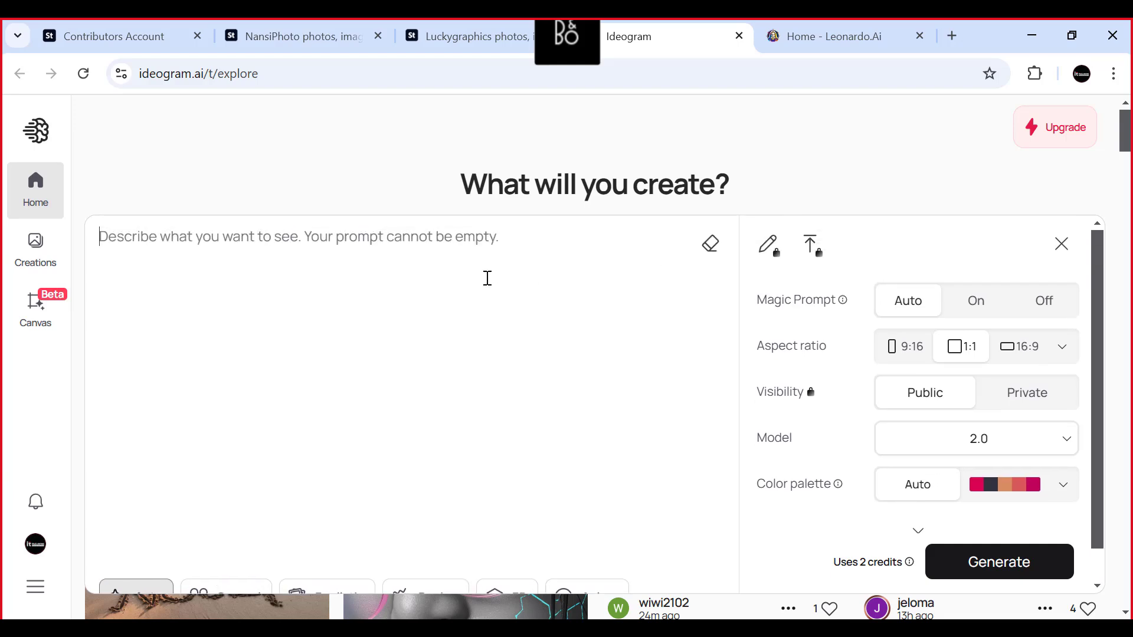
- Close Ideogram's prompt editor and look through the generated images in the Explore gallery
click(1061, 244)
scroll(376, 335, down, 2)
scroll(378, 339, down, 3)
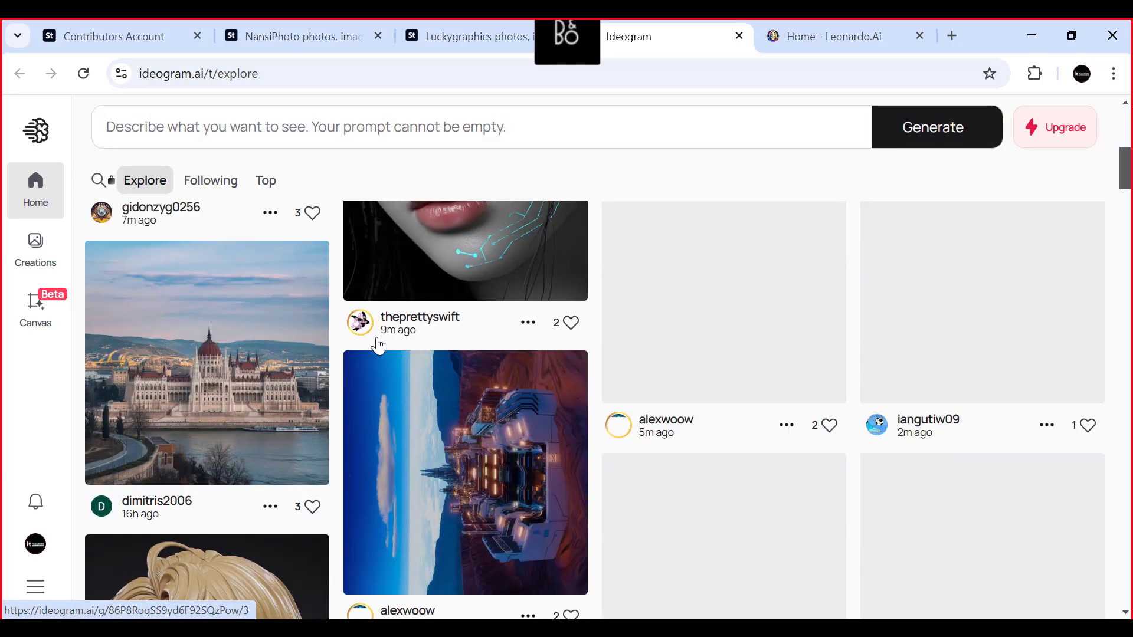
scroll(153, 252, up, 5)
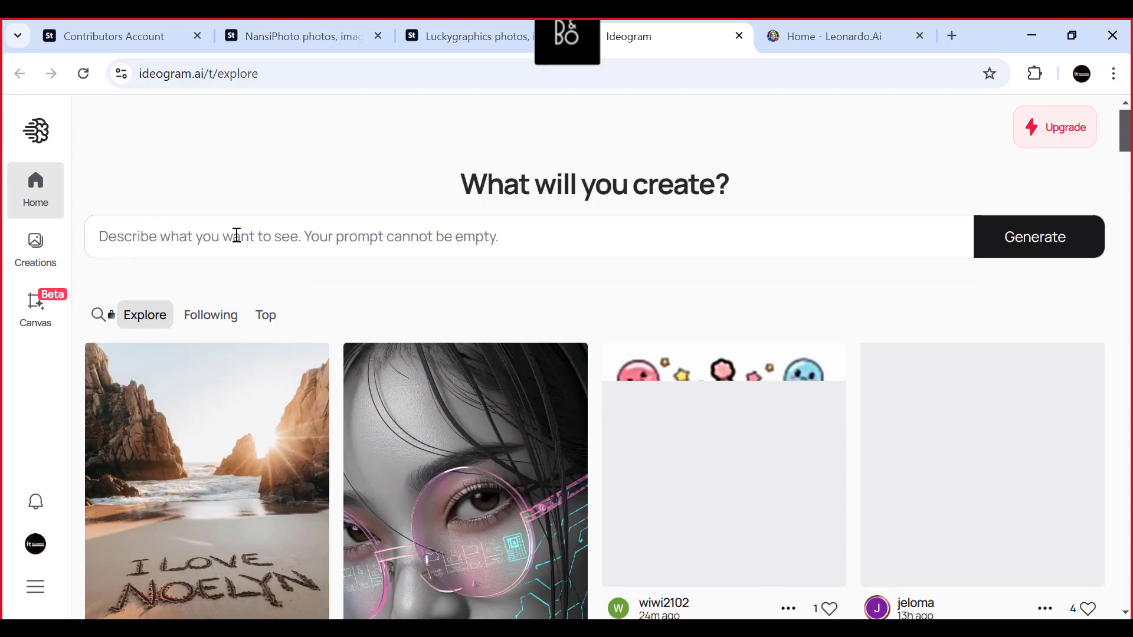
scroll(415, 258, down, 2)
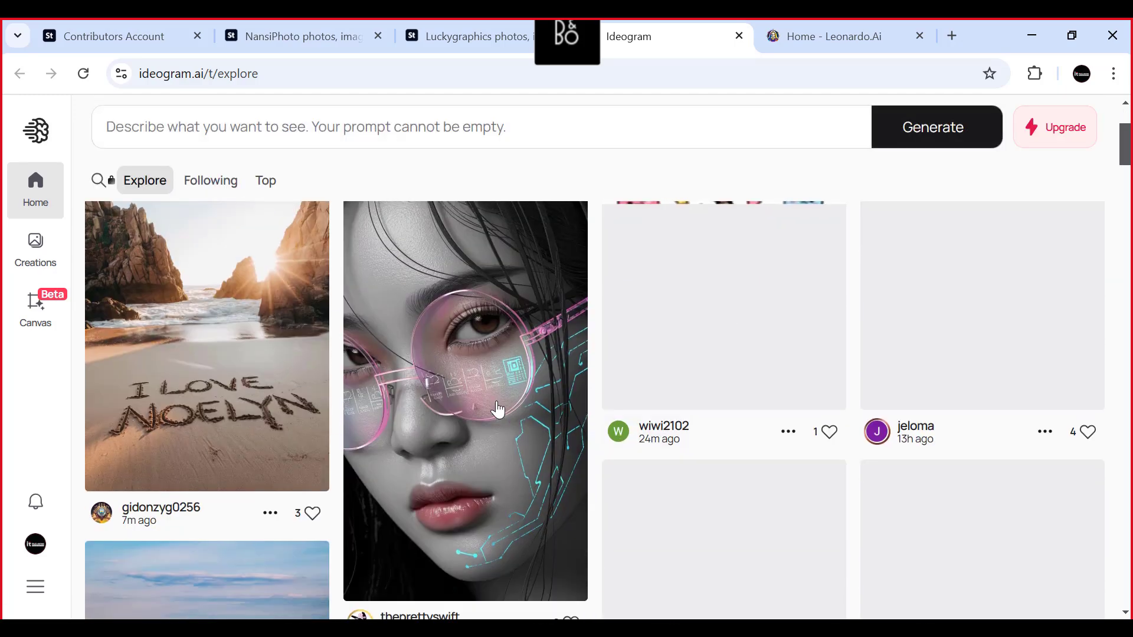
scroll(356, 354, down, 4)
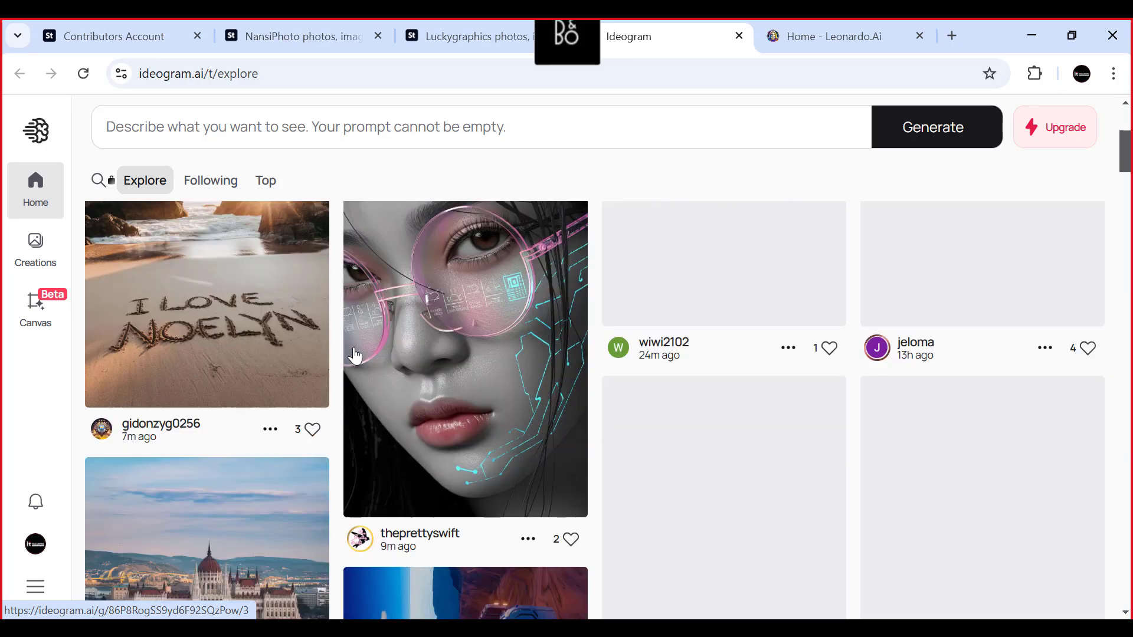
scroll(526, 413, down, 3)
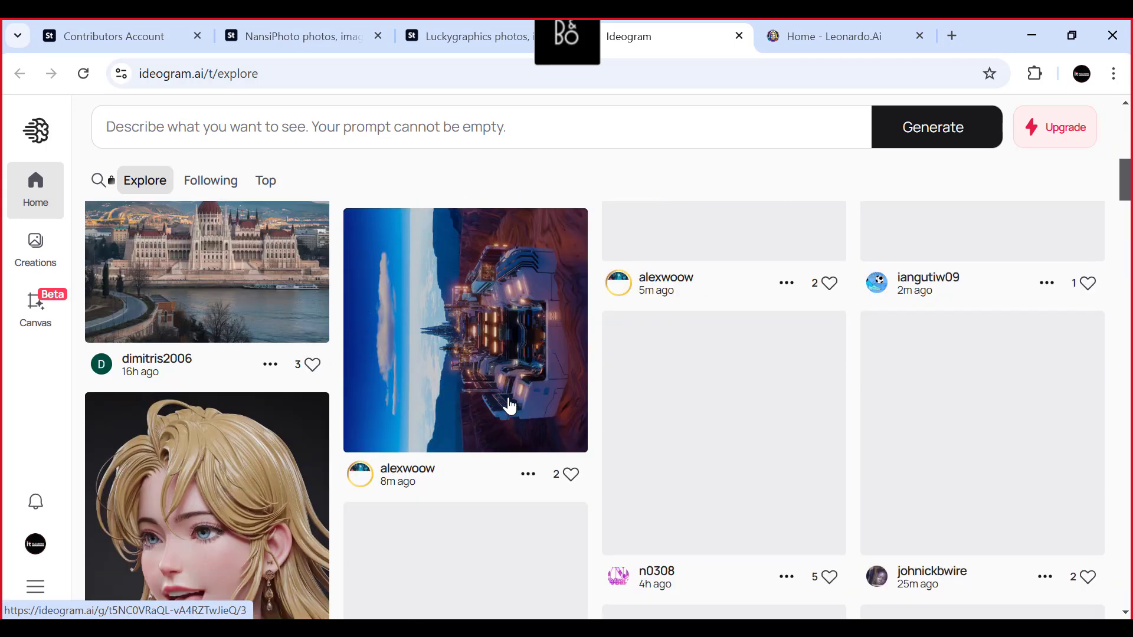
scroll(501, 413, down, 3)
scroll(501, 413, up, 10)
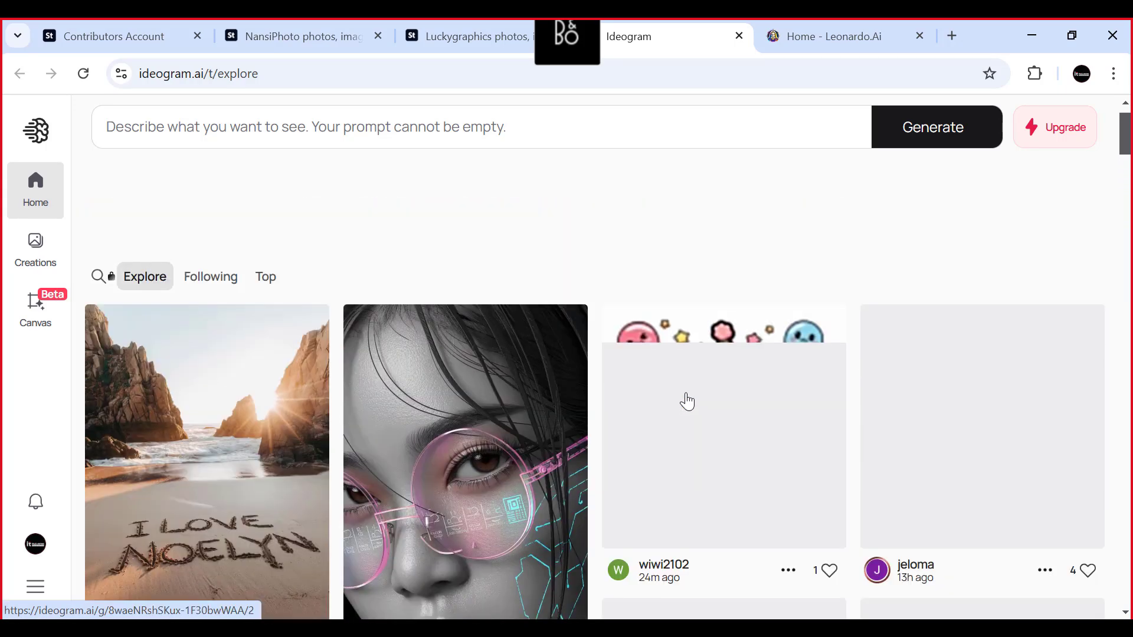
- Switch to Leonardo.Ai, open its Image Creation tool and review the generation history
click(826, 36)
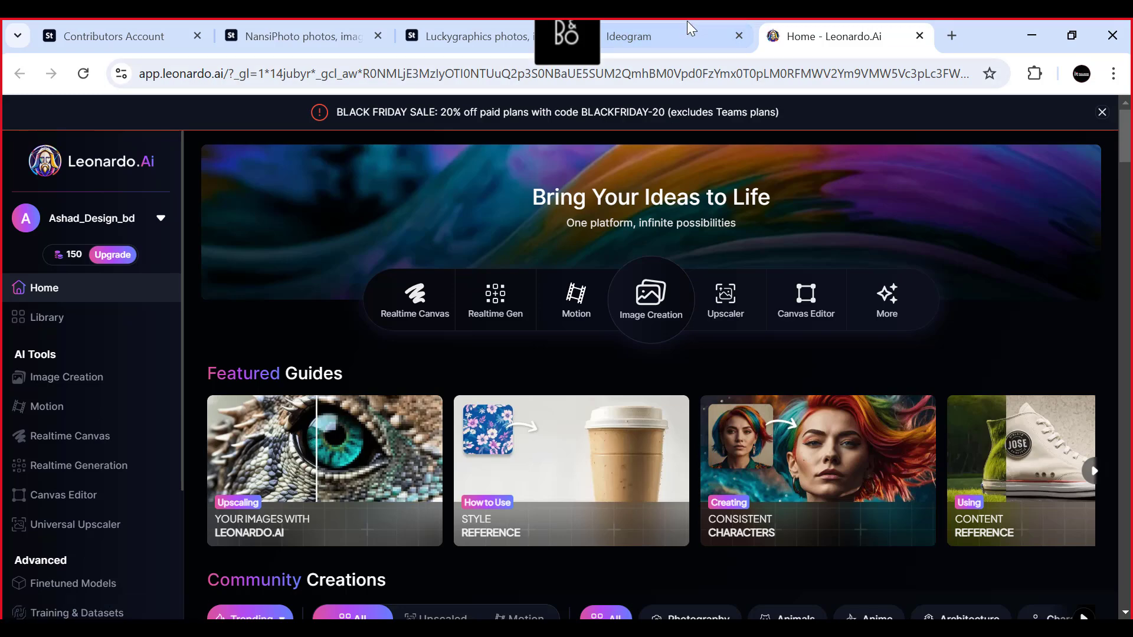
click(661, 25)
click(816, 41)
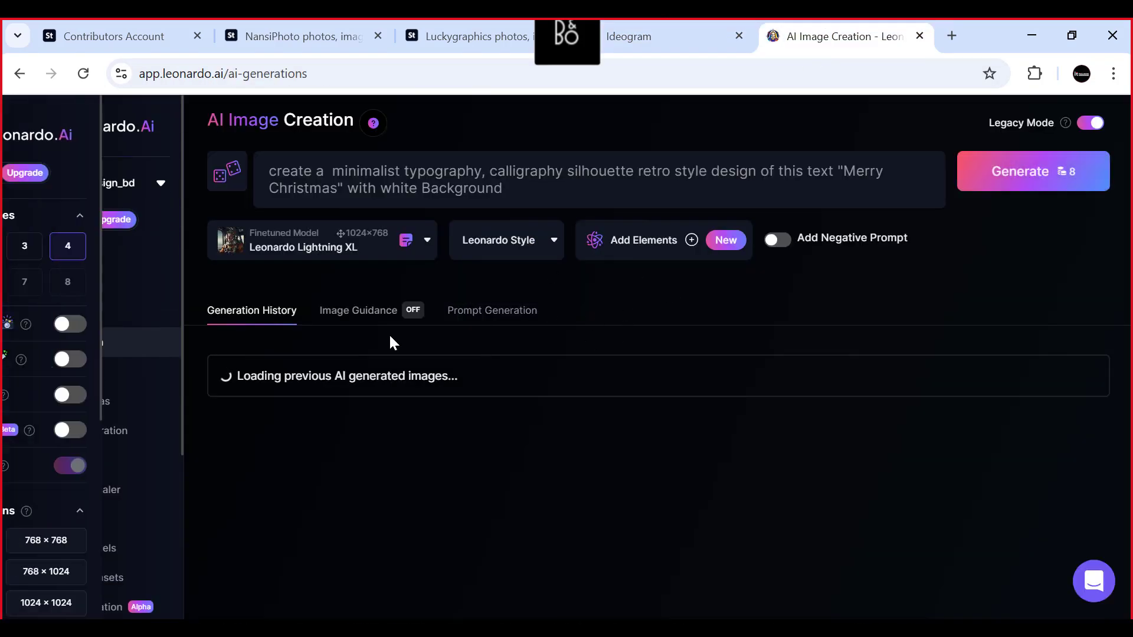
scroll(413, 402, down, 4)
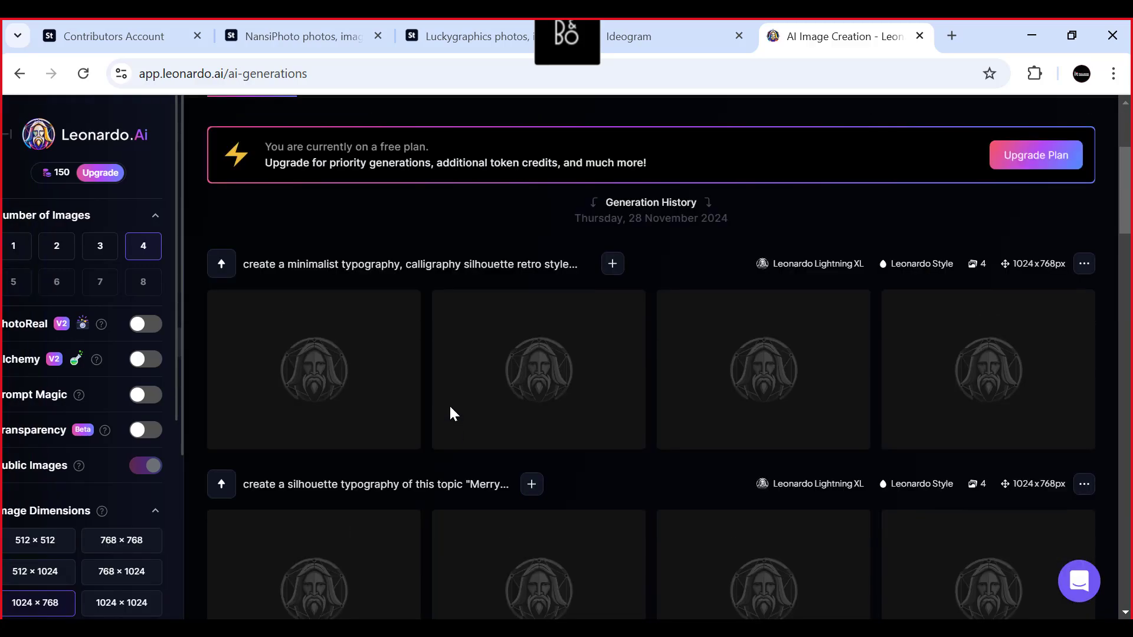
scroll(450, 413, up, 4)
- Return to Ideogram, browse the Explore gallery again and reopen the prompt editor
click(696, 34)
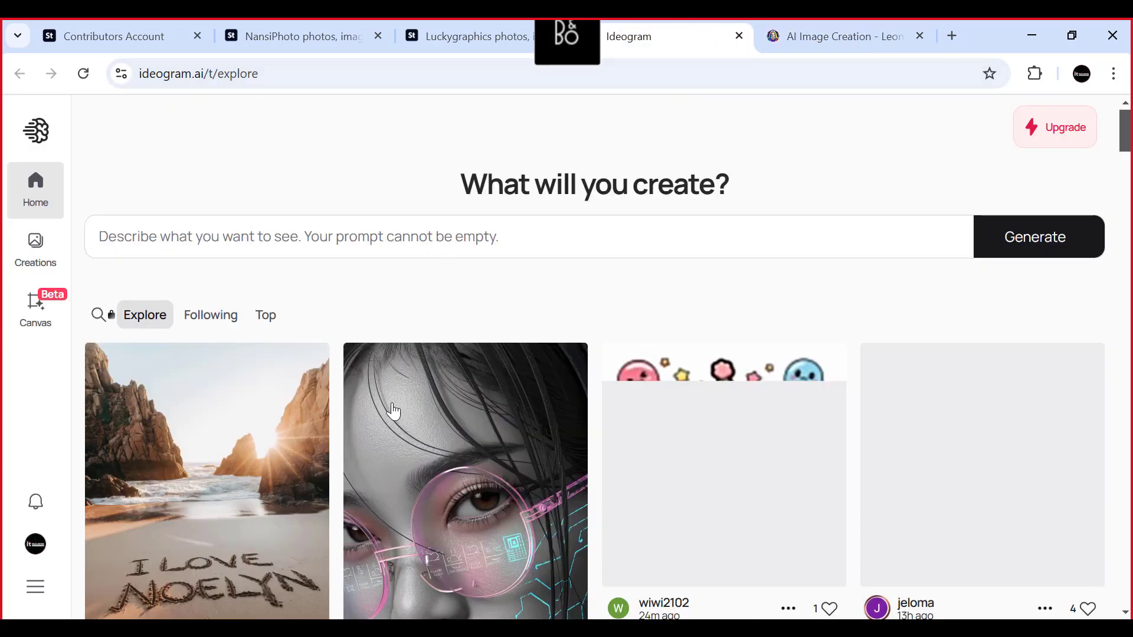
scroll(394, 411, down, 10)
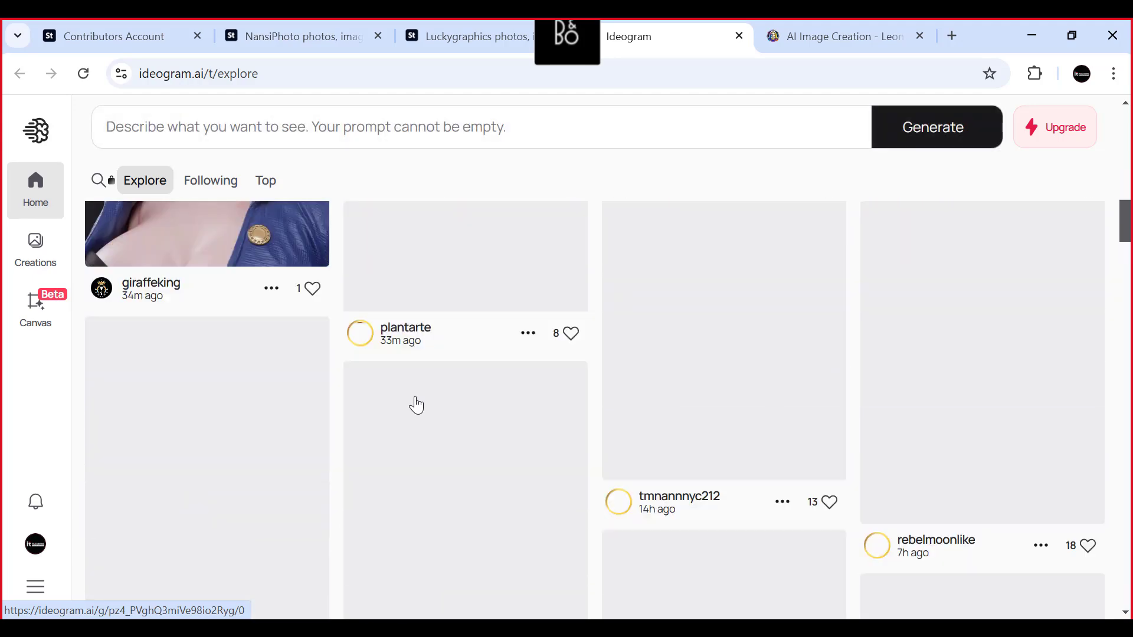
scroll(417, 404, down, 3)
scroll(531, 401, up, 11)
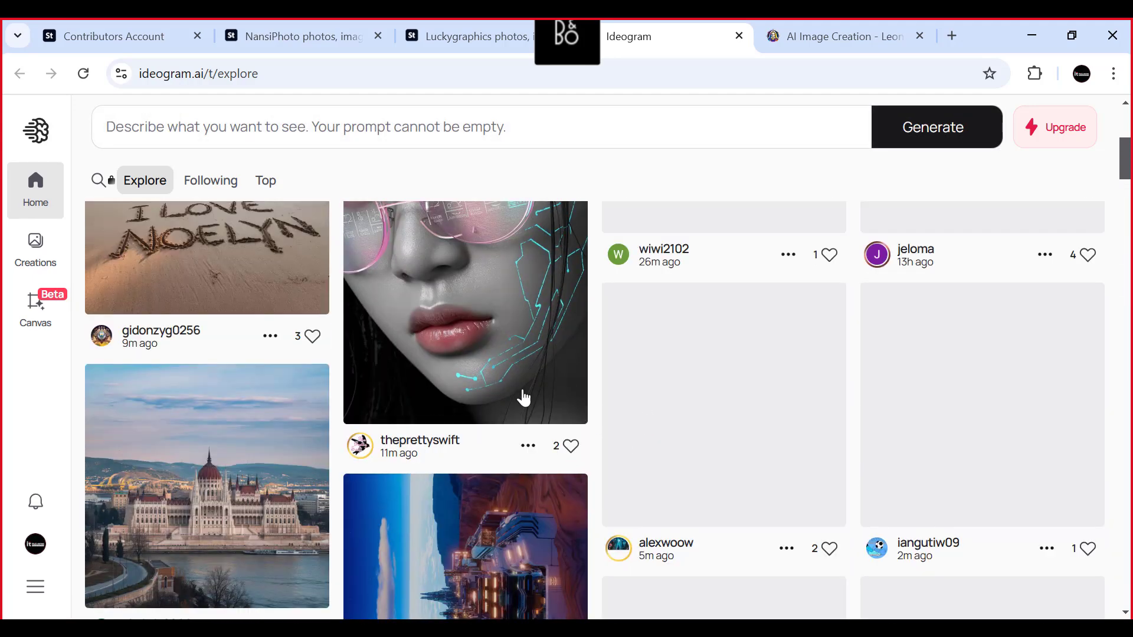
scroll(519, 395, up, 5)
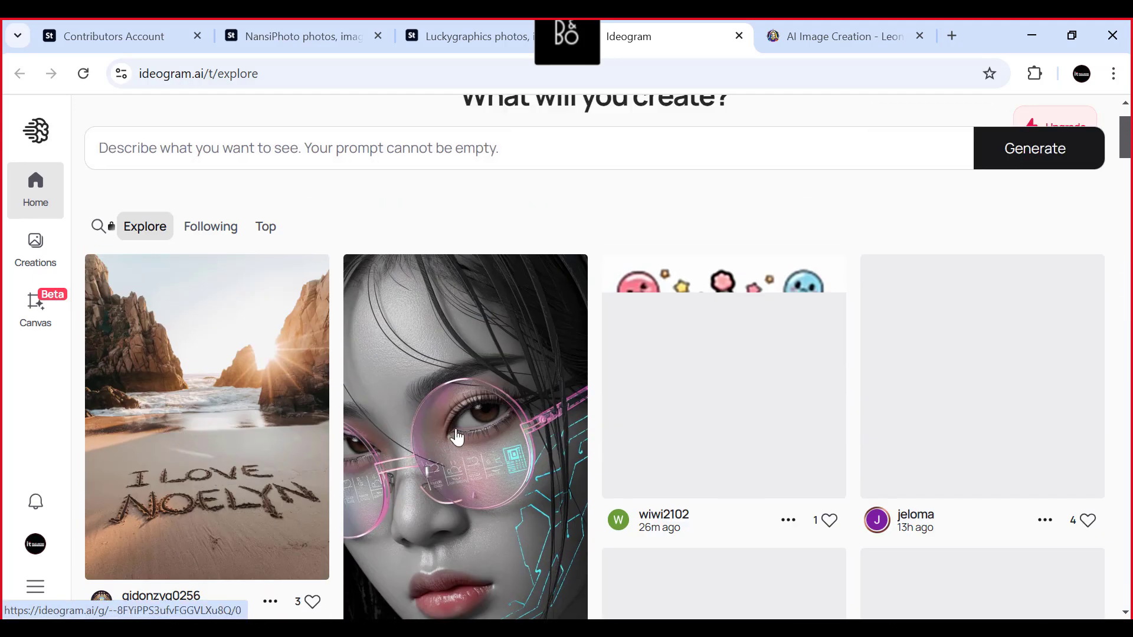
scroll(457, 437, up, 2)
scroll(372, 477, down, 2)
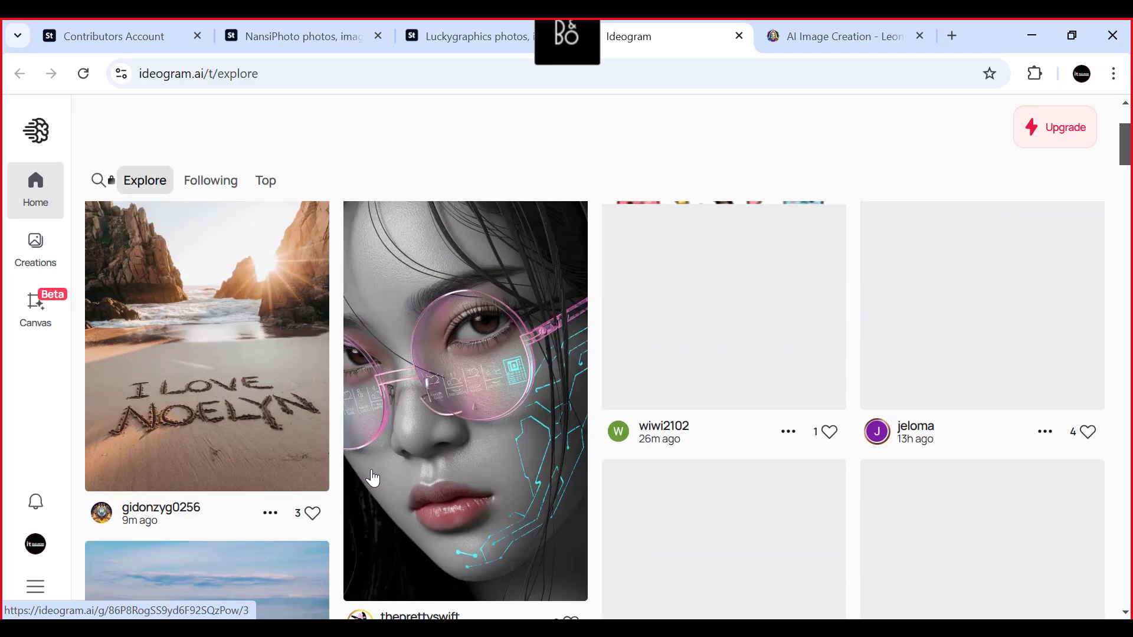
scroll(389, 306, down, 7)
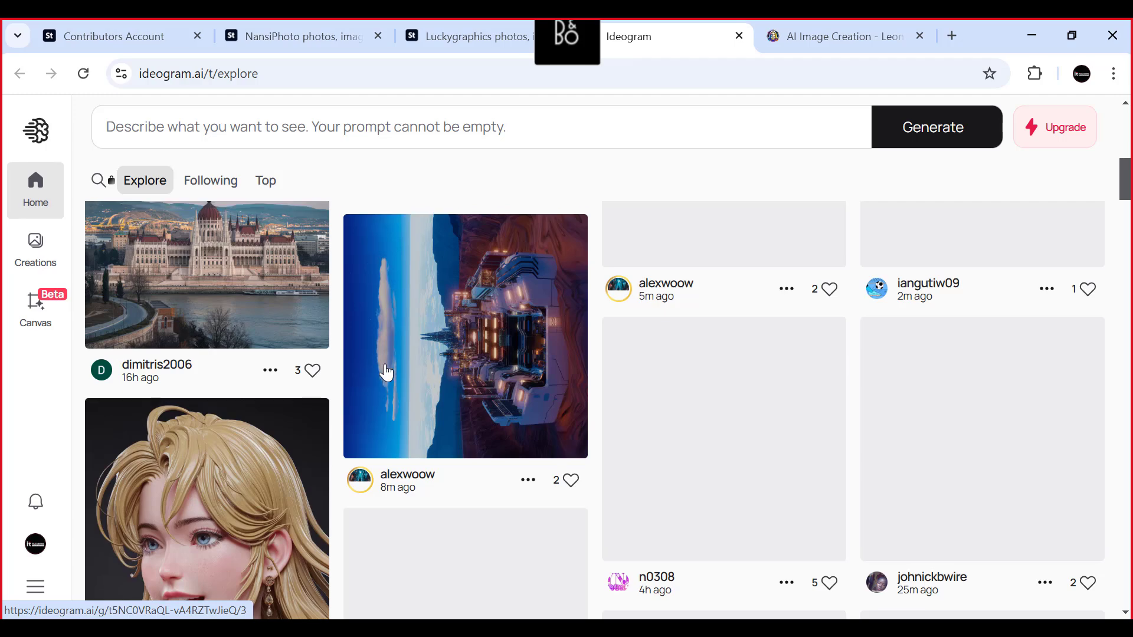
scroll(448, 356, up, 4)
scroll(497, 365, up, 5)
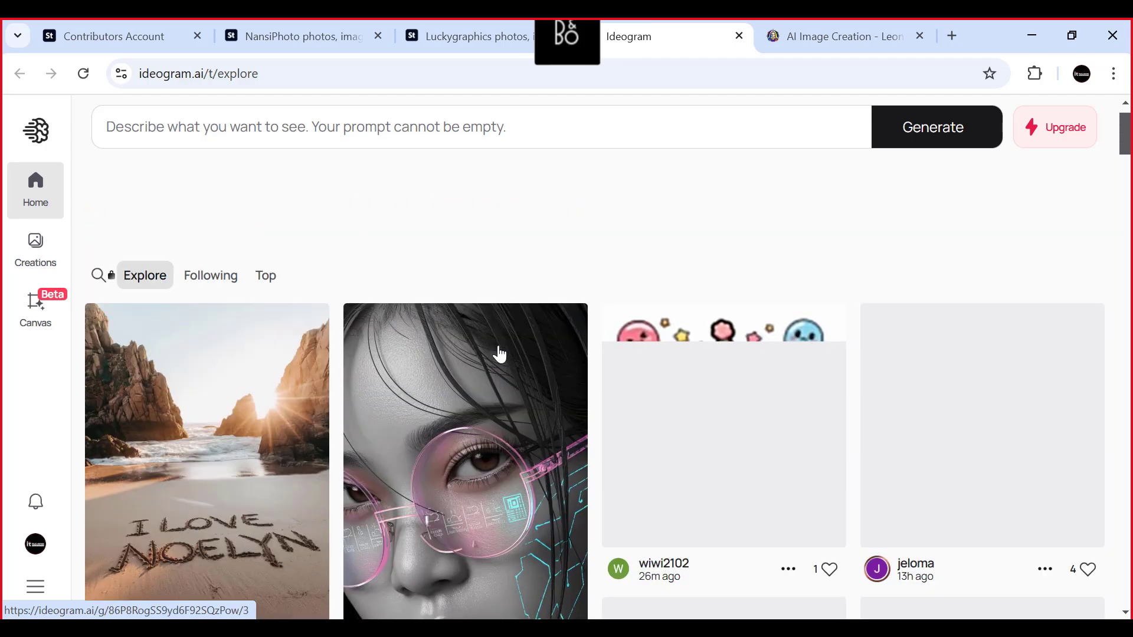
click(115, 228)
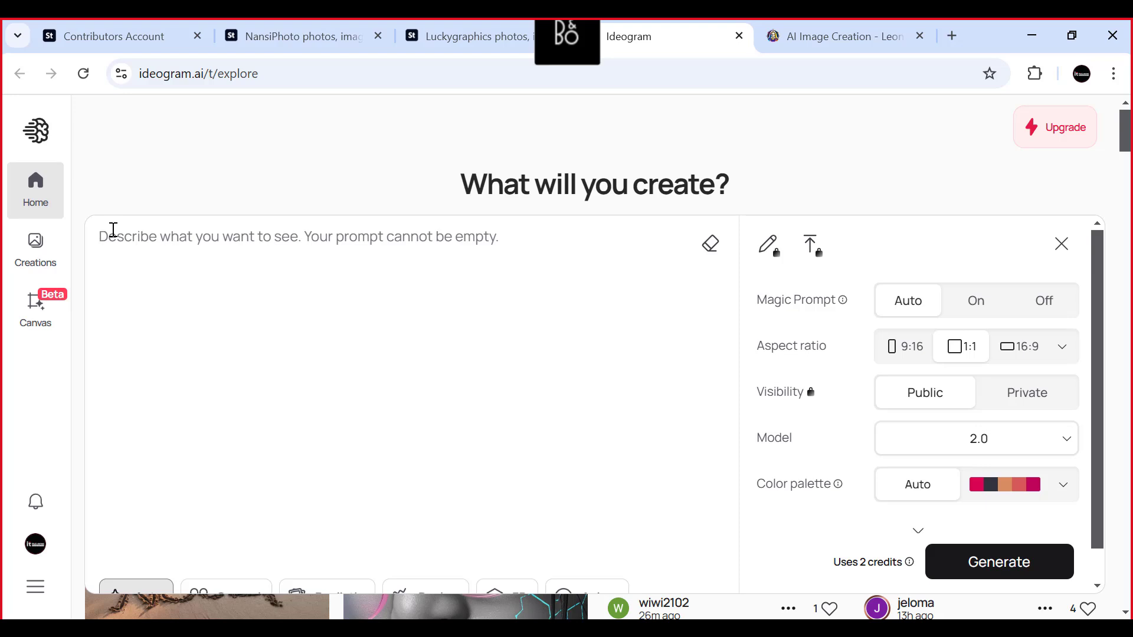
- Review the gold 3D 2025 image's details and related series in NansiPhoto's Adobe Stock portfolio
click(315, 27)
scroll(430, 475, up, 10)
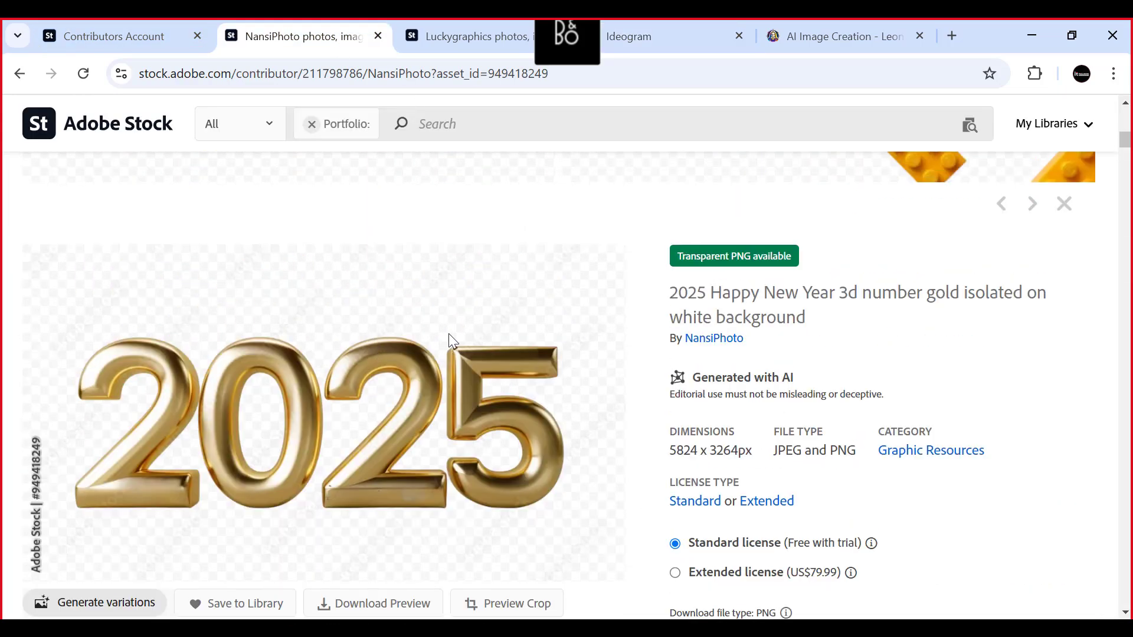
scroll(331, 359, down, 10)
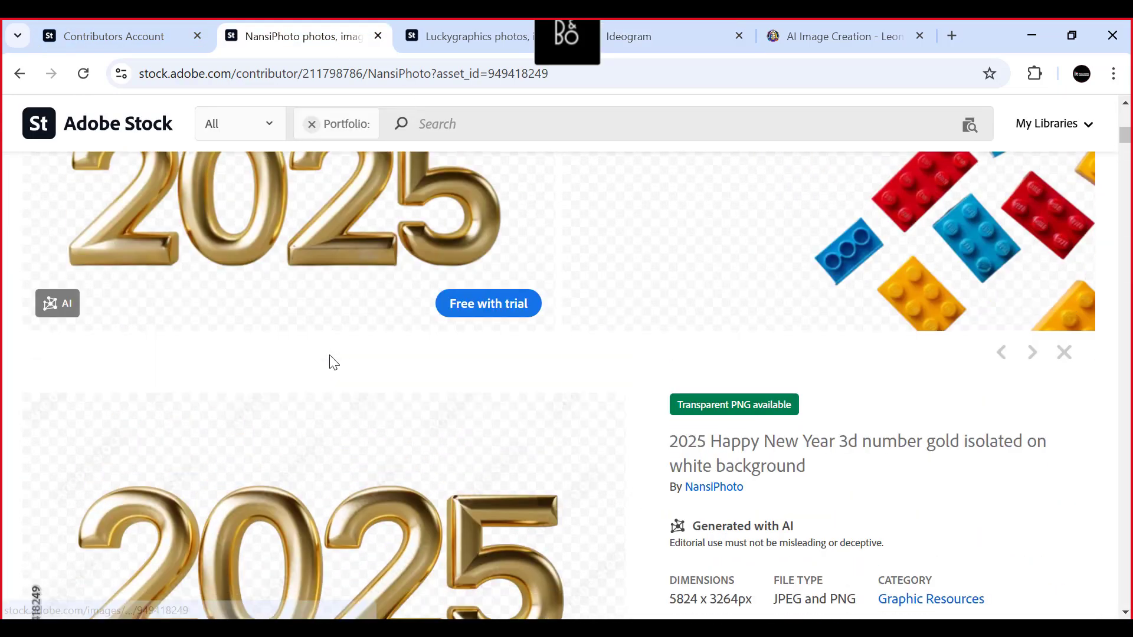
scroll(362, 356, up, 5)
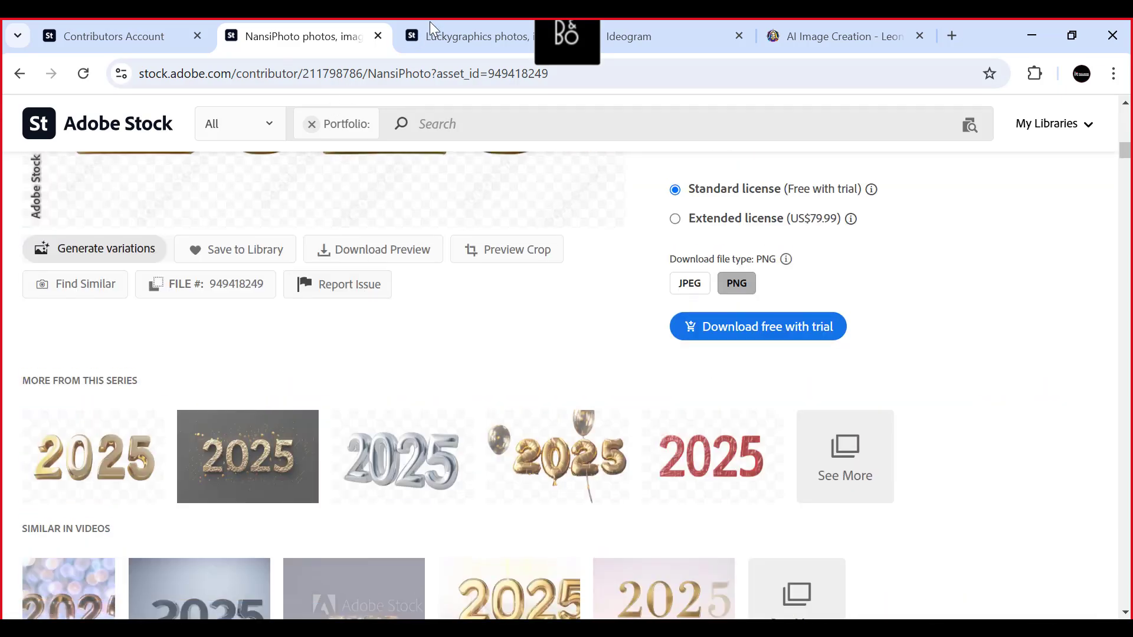
- Copy the words "Christmas wreath isolated" from the wreath image's title in Luckygraphics' Adobe Stock portfolio
click(430, 21)
scroll(417, 387, down, 3)
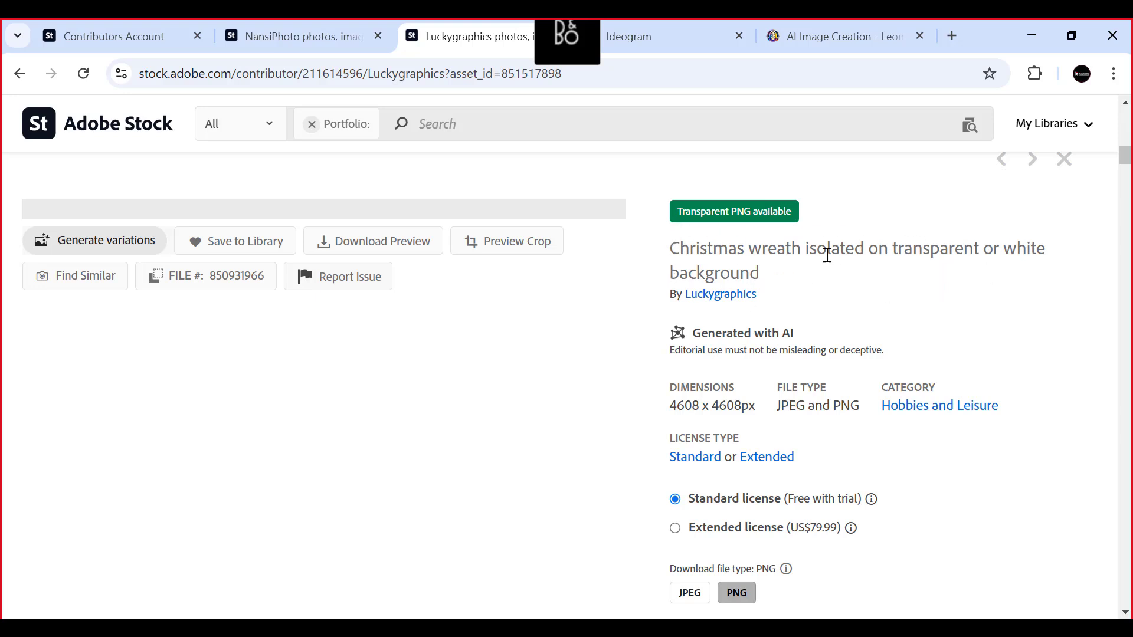
drag(671, 248, 864, 252)
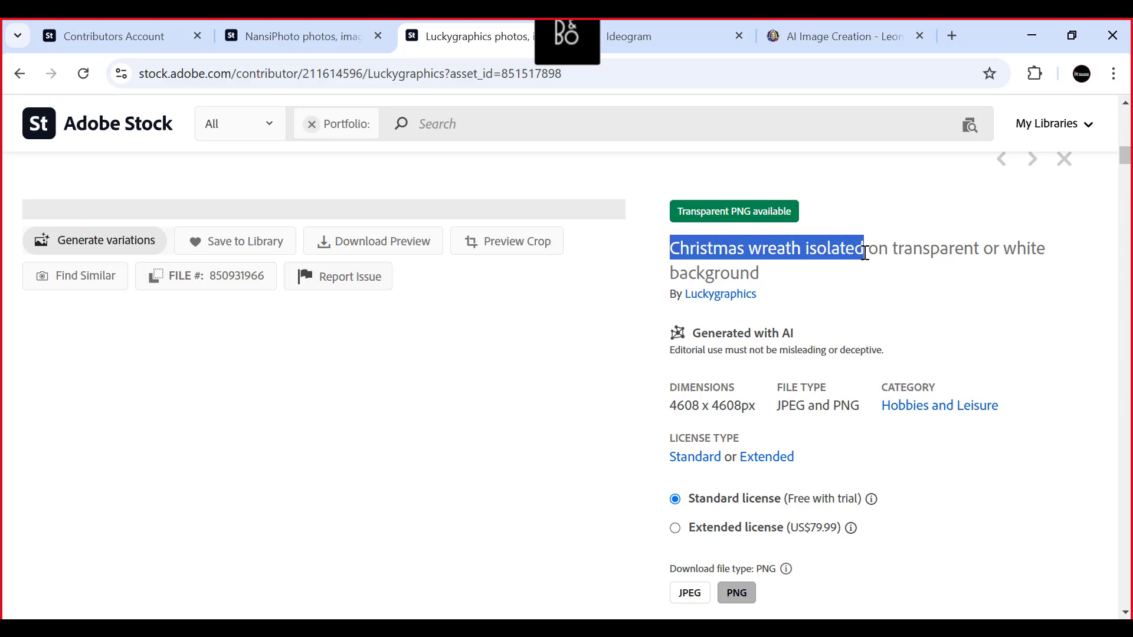
right_click(847, 250)
click(578, 276)
scroll(413, 365, up, 5)
scroll(351, 351, down, 9)
scroll(361, 342, up, 6)
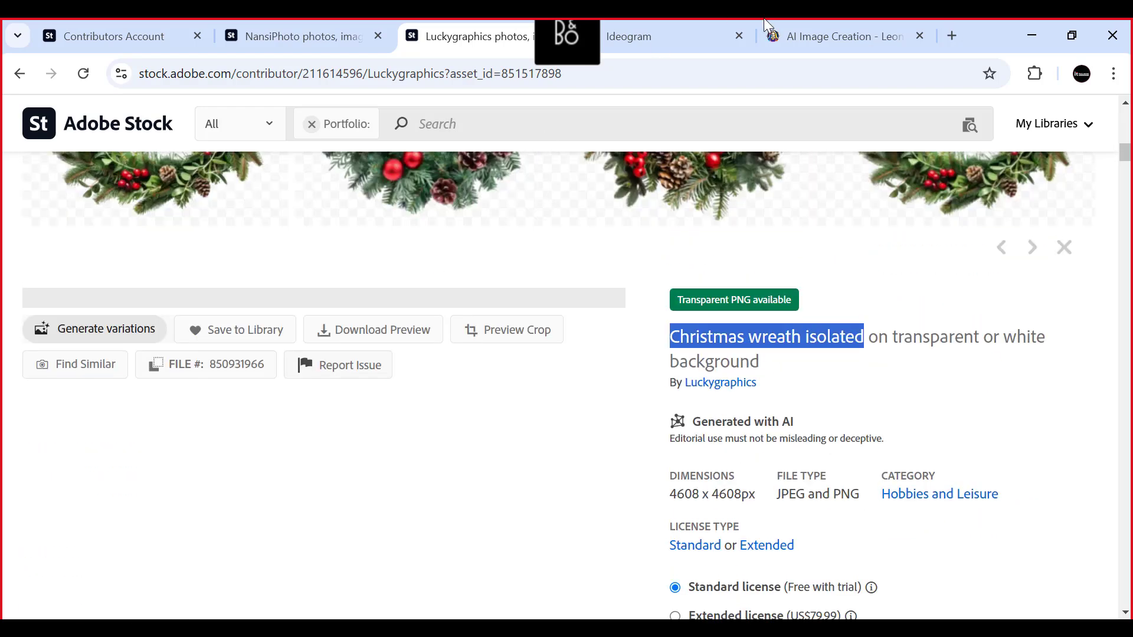
- Paste the copied title into Ideogram's prompt and expand it to "Create a Christmas wreath isolated with white background"
click(669, 38)
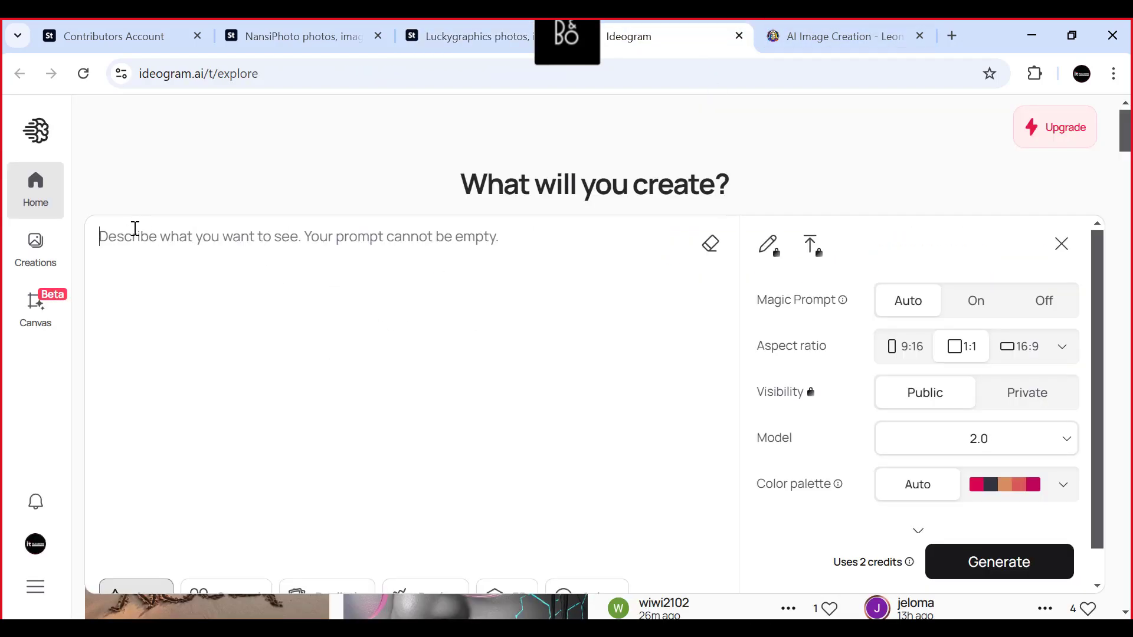
key(ctrl+v)
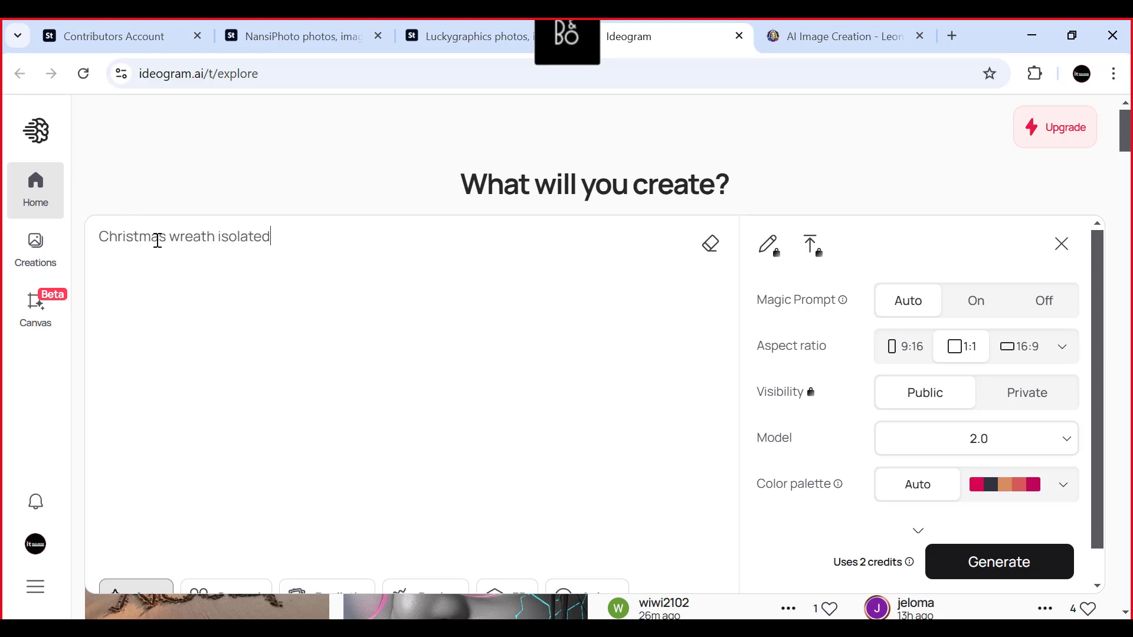
click(104, 237)
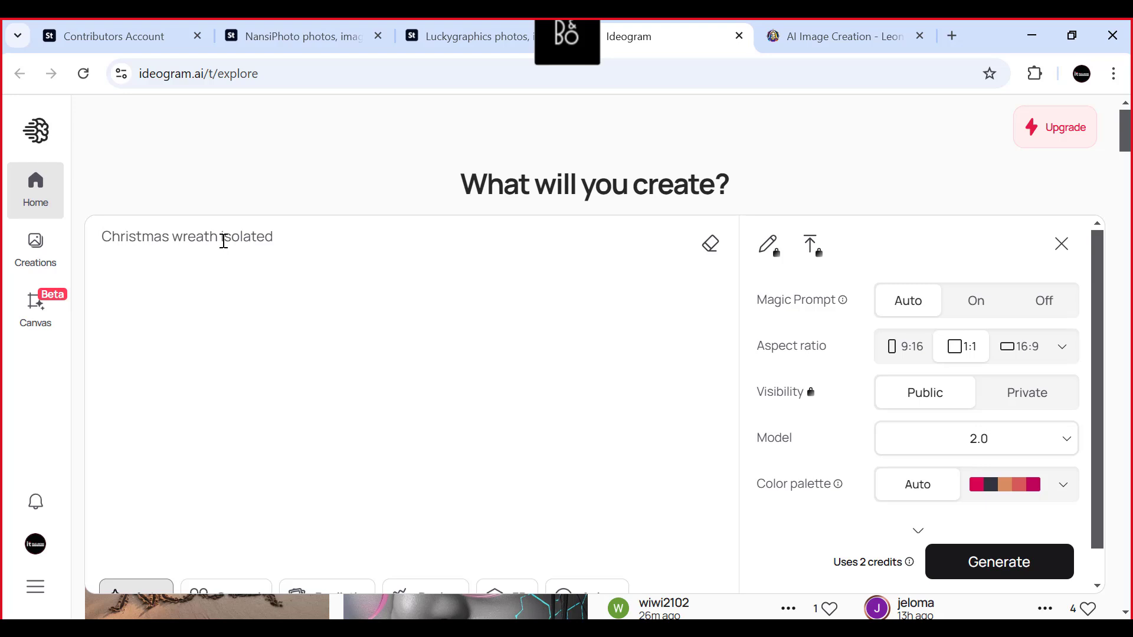
text(Create)
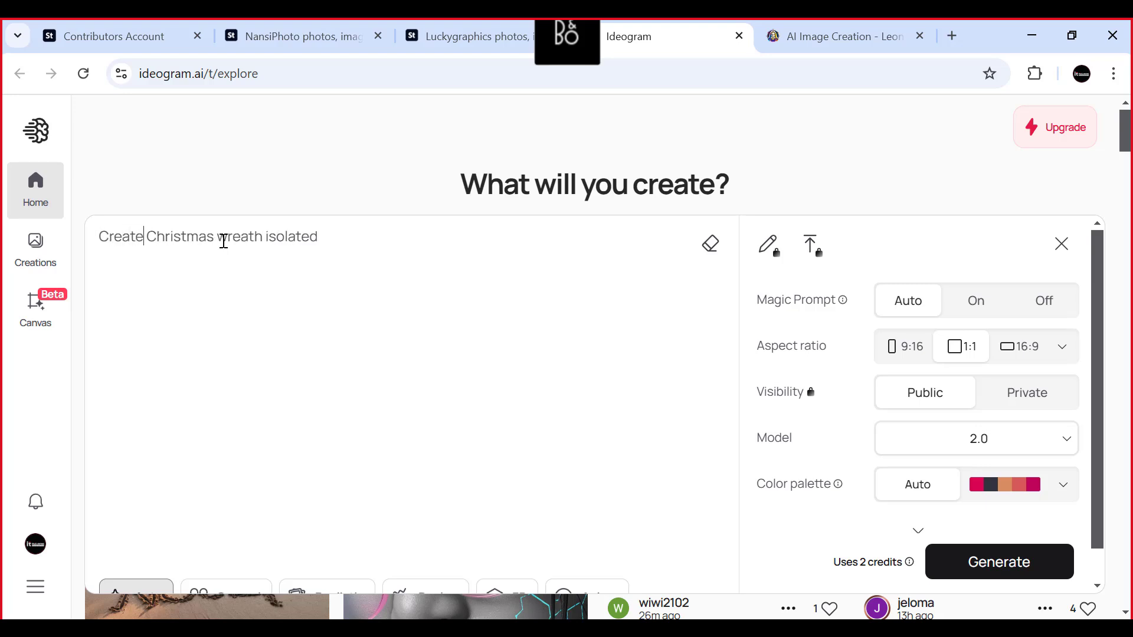
text( a)
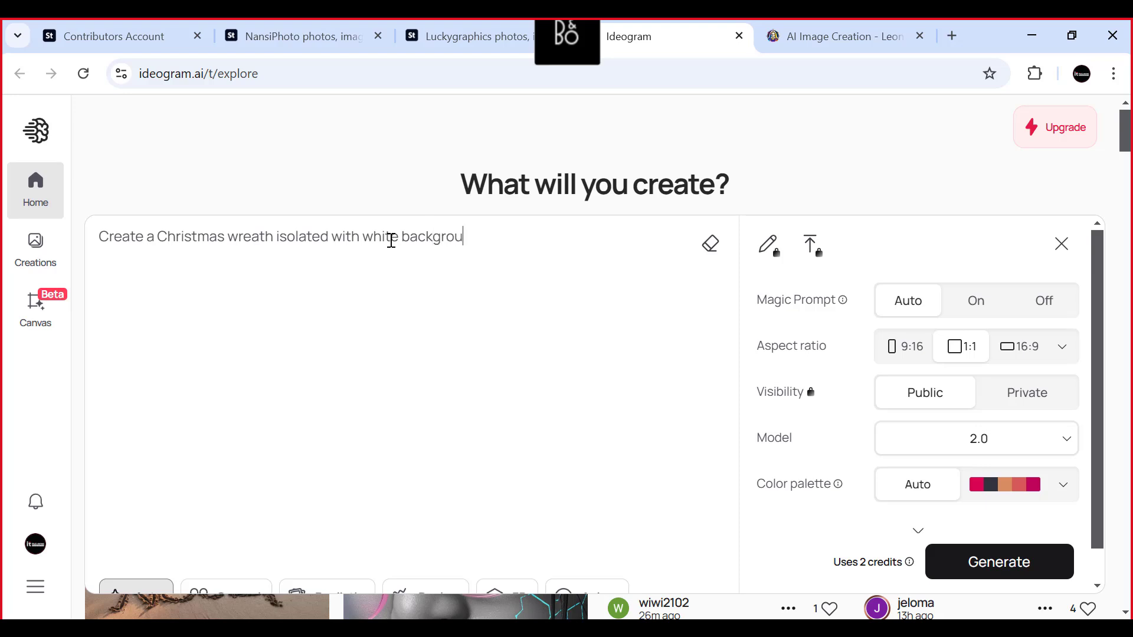
click(385, 172)
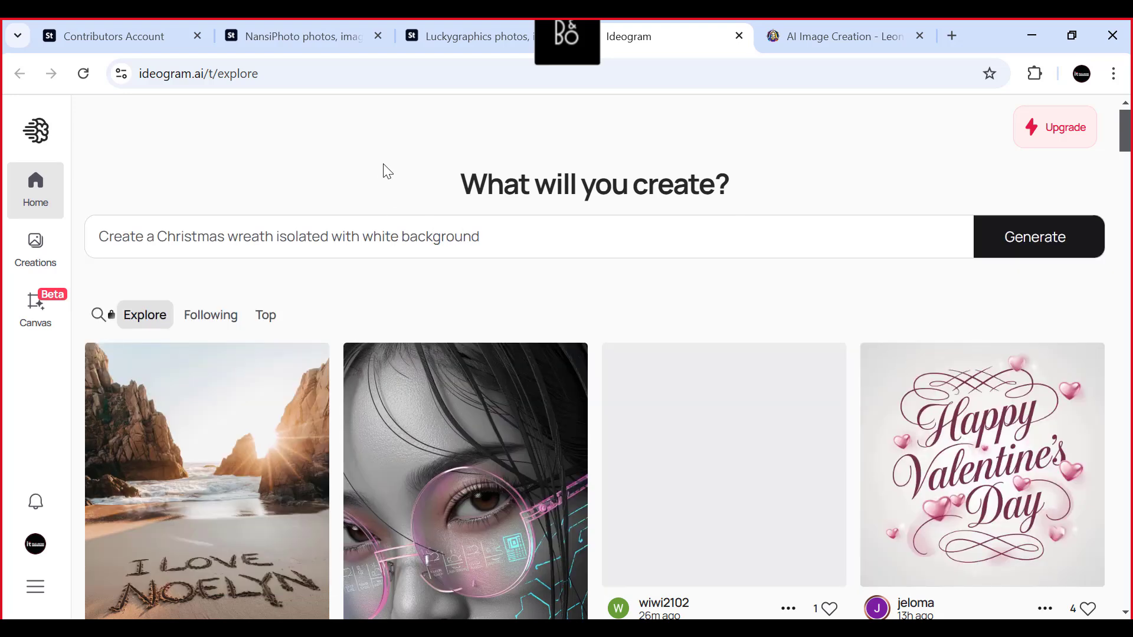
click(516, 230)
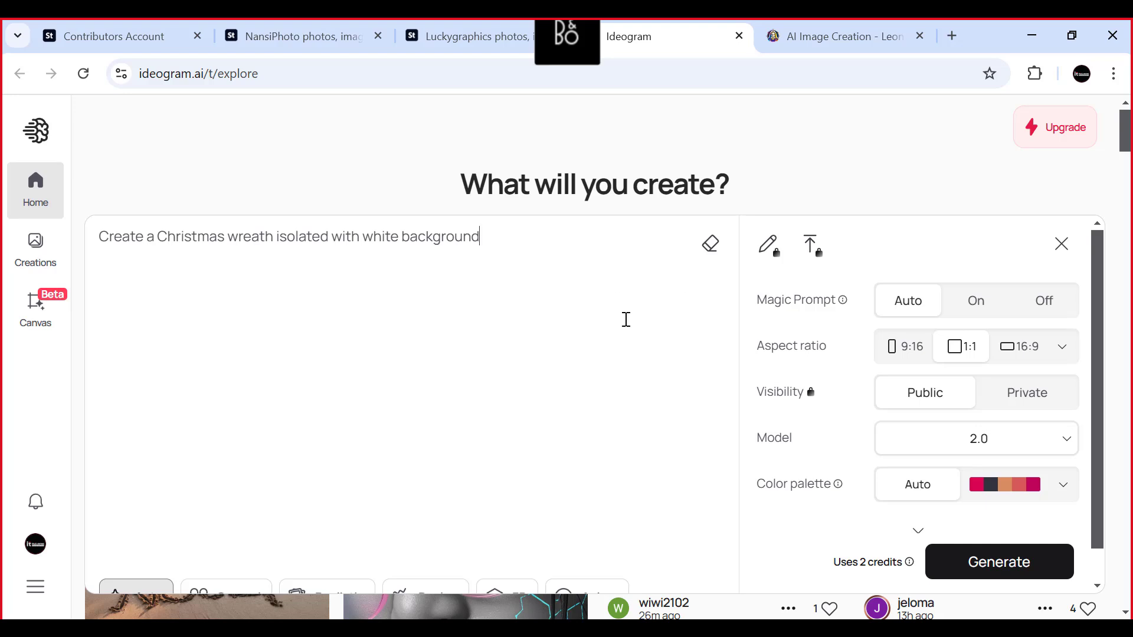
scroll(648, 321, down, 1)
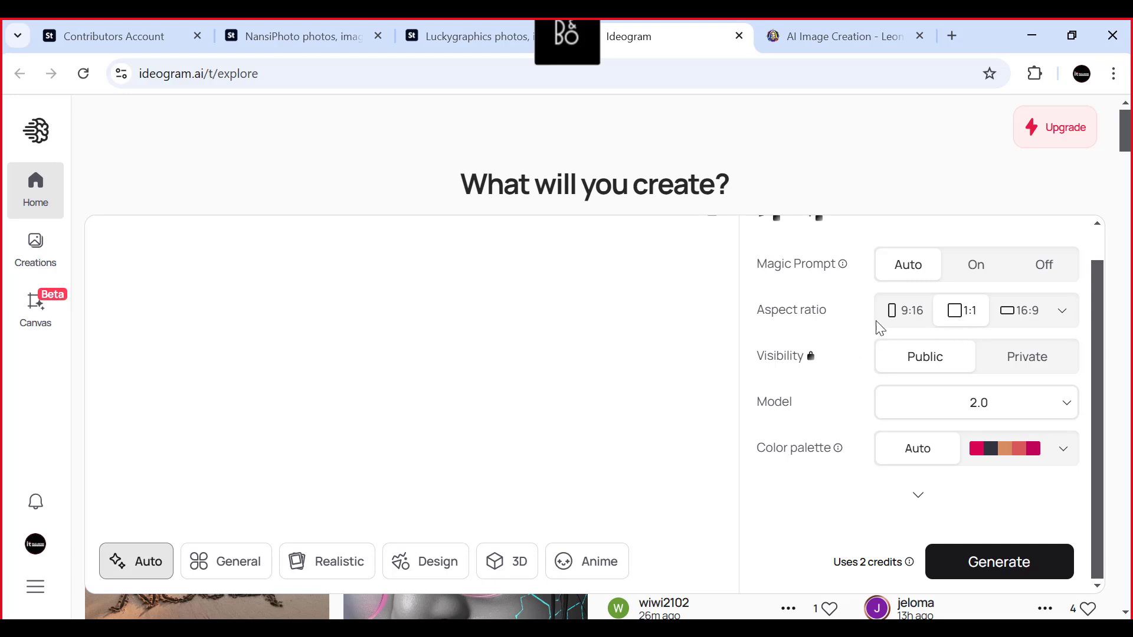
- Choose the Realistic style for the Christmas wreath prompt and generate the images
mouse_move(766, 276)
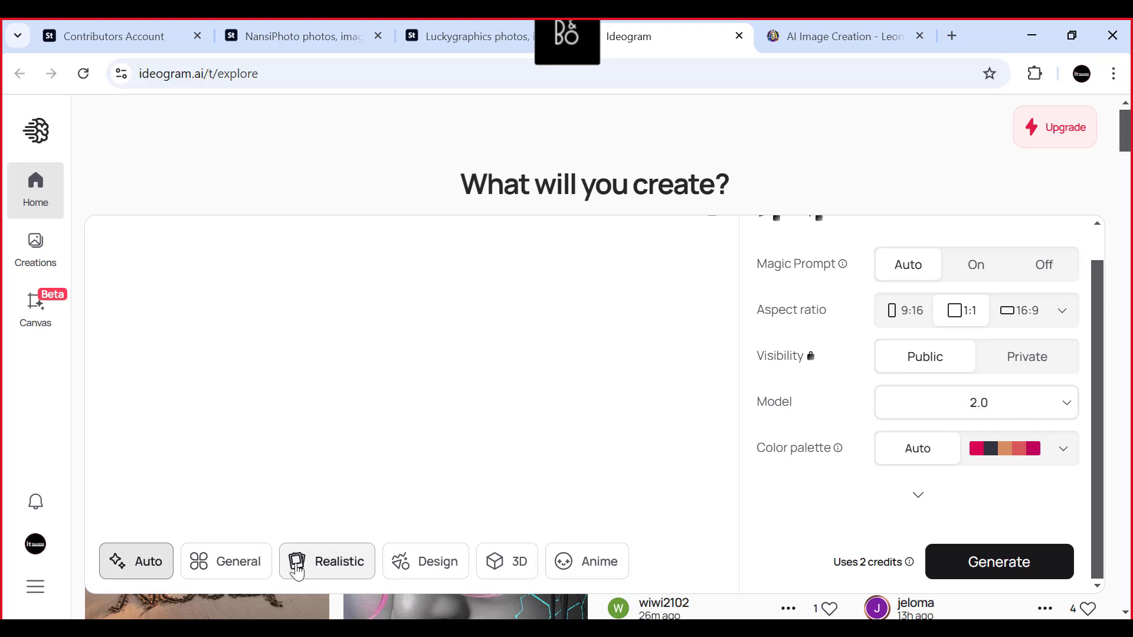
click(341, 566)
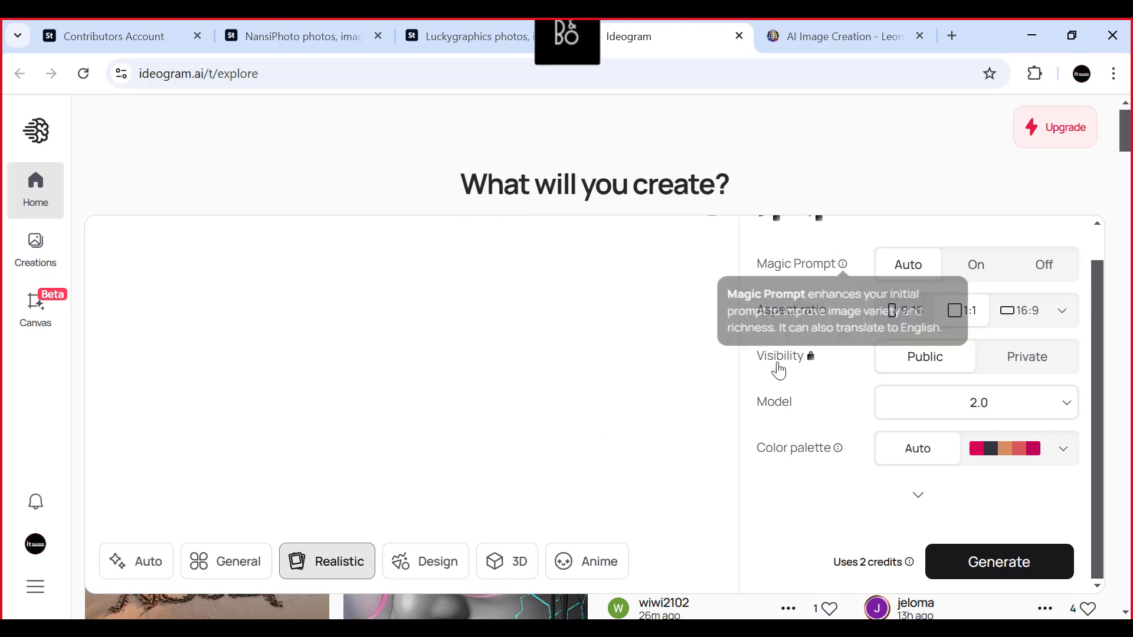
key(ctrl+v)
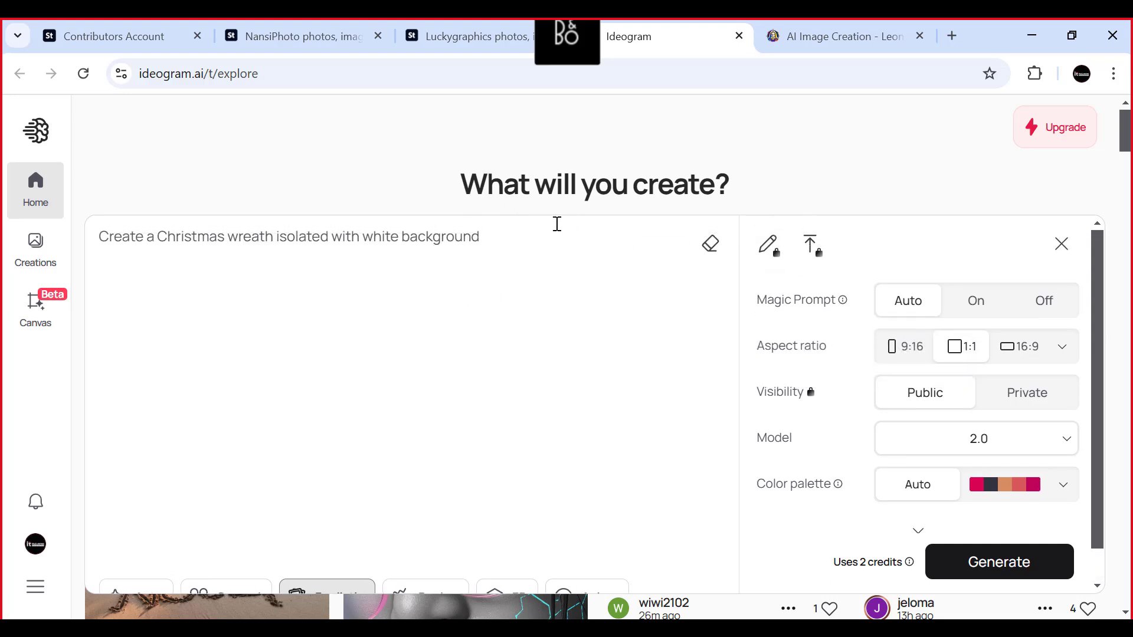
click(989, 567)
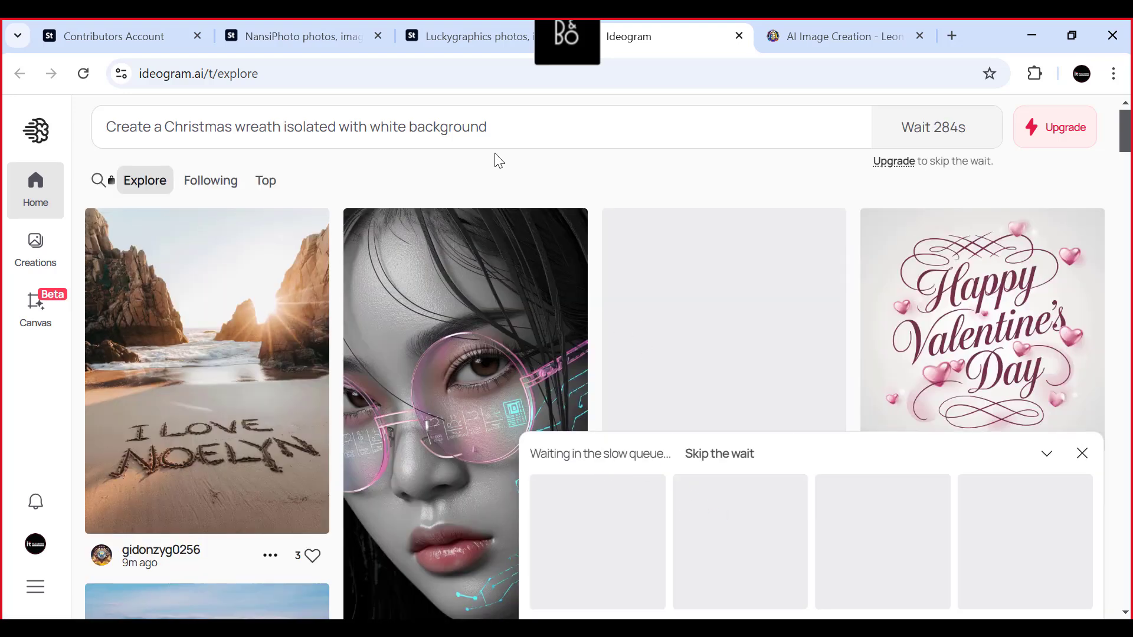
- Copy the full prompt "Create a Christmas wreath isolated with white background" and close the expanded prompt editor
click(503, 125)
drag(498, 126, 106, 126)
right_click(154, 121)
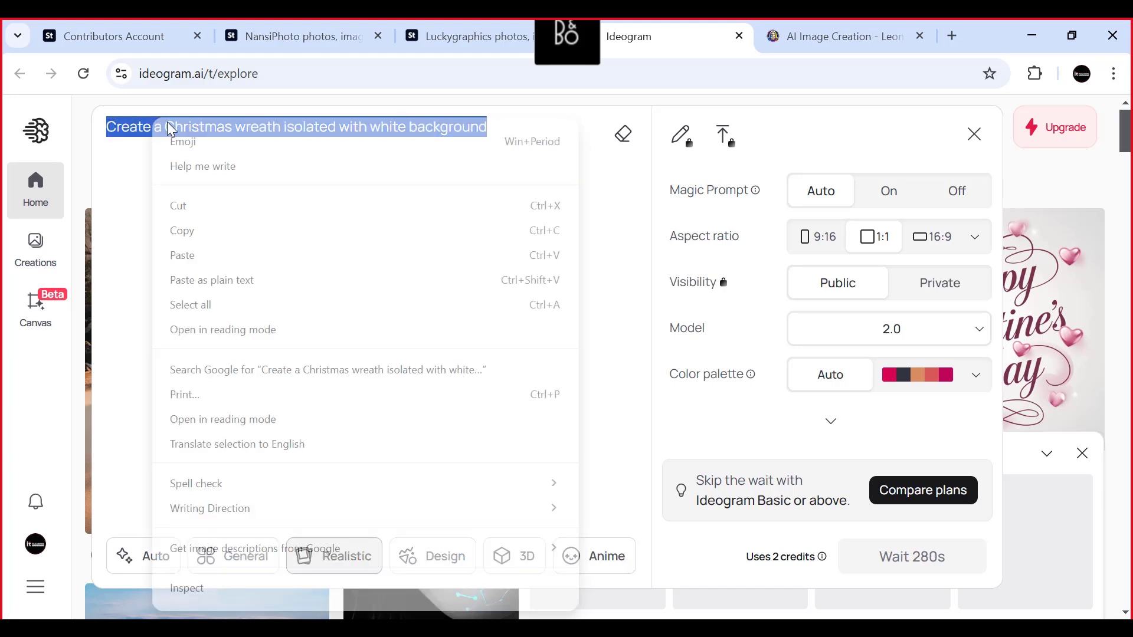
click(312, 238)
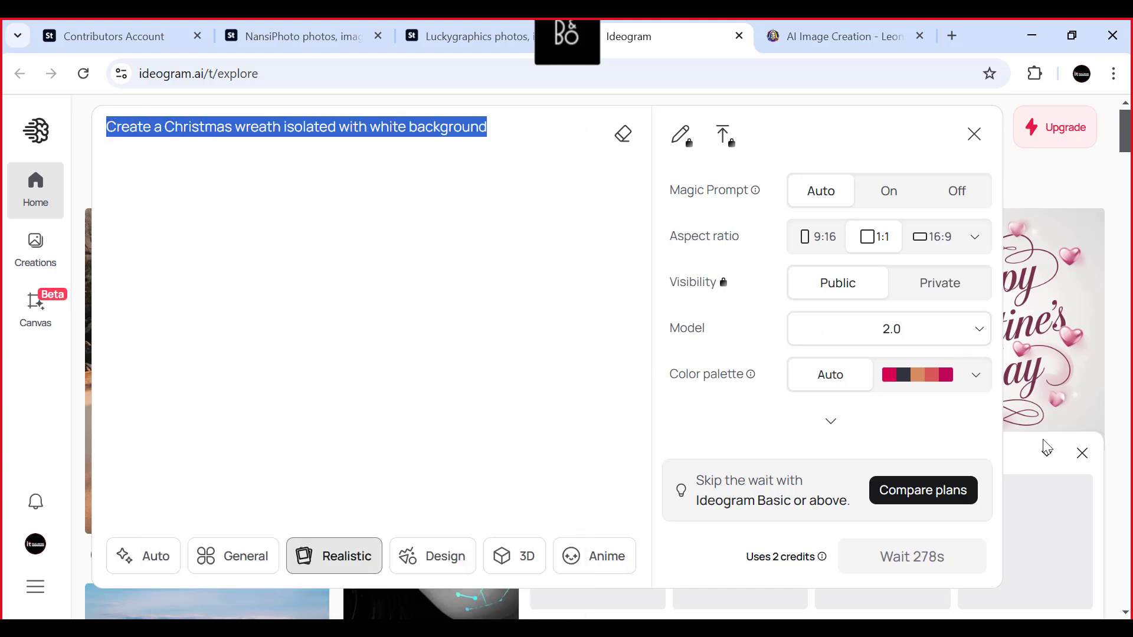
click(1025, 166)
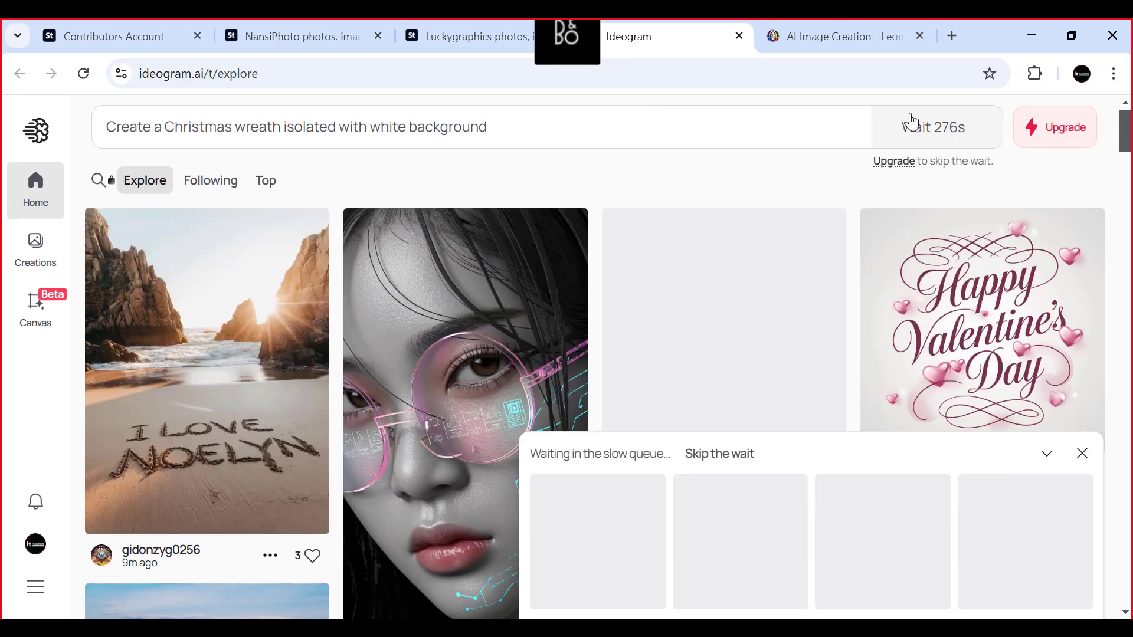
- Switch to Leonardo.Ai and replace its old prompt with the copied "Create a Christmas wreath isolated with white background"
click(834, 40)
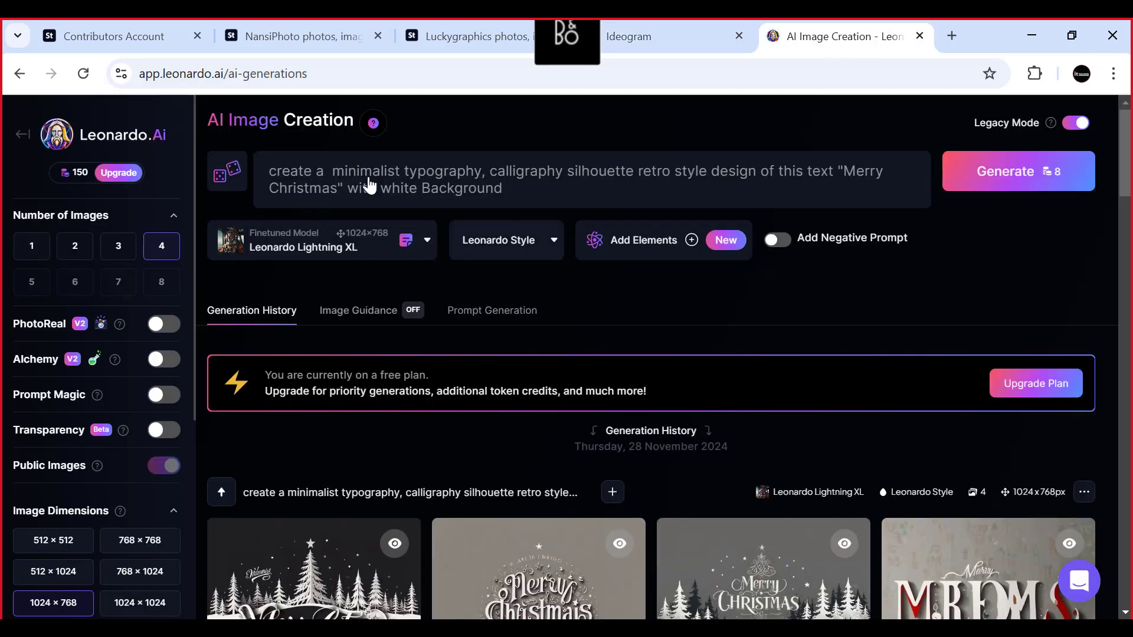
drag(536, 187, 273, 172)
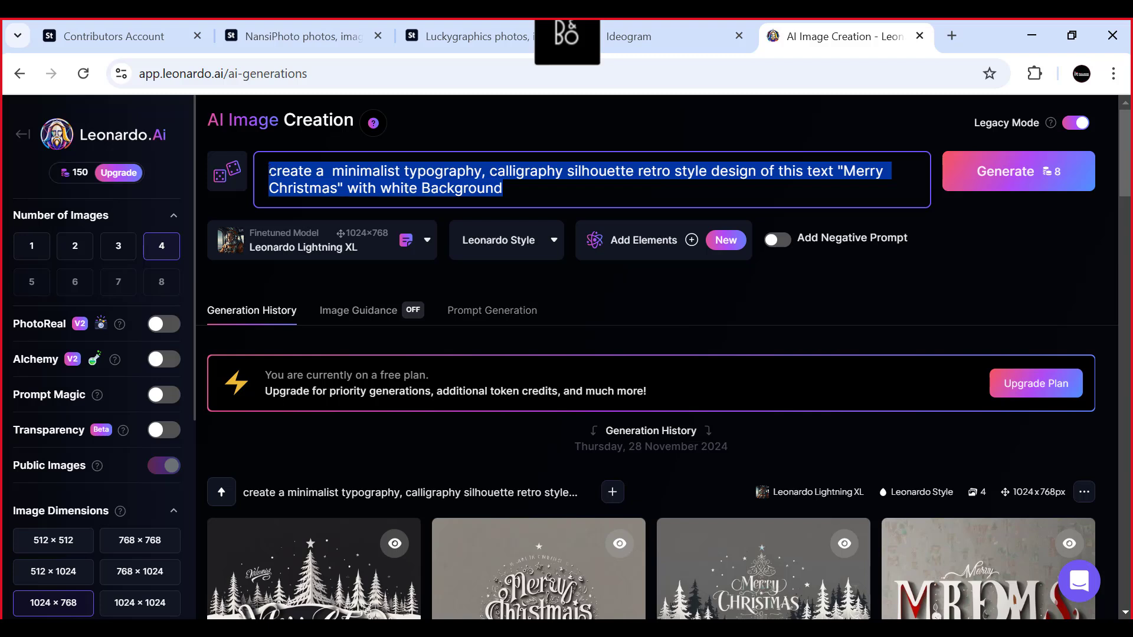
key(BackSpace)
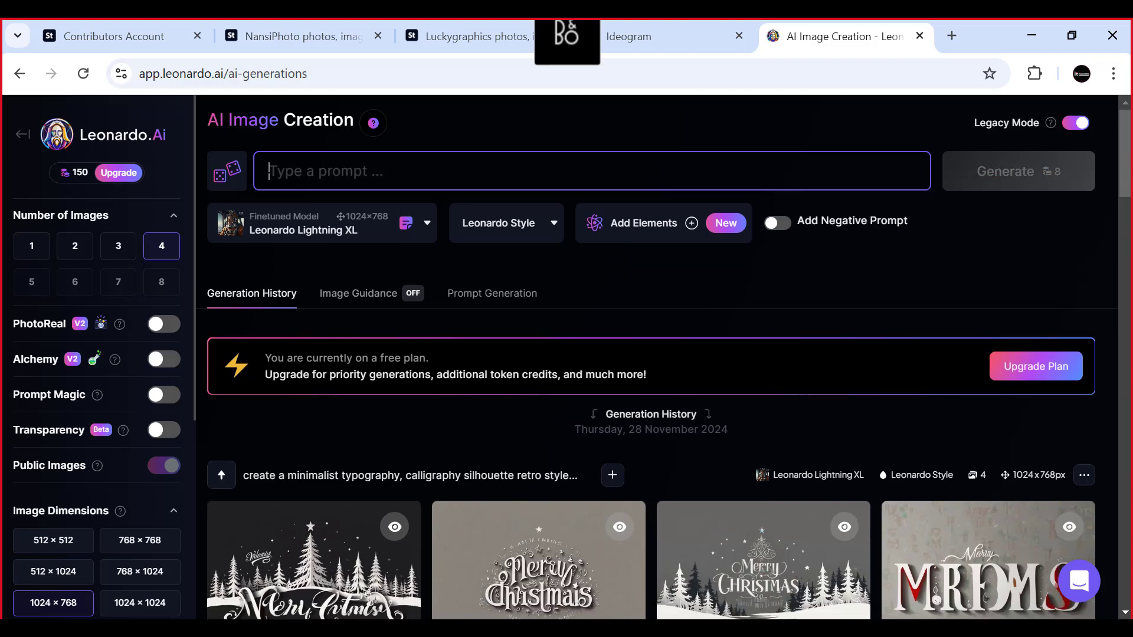
key(ctrl+v)
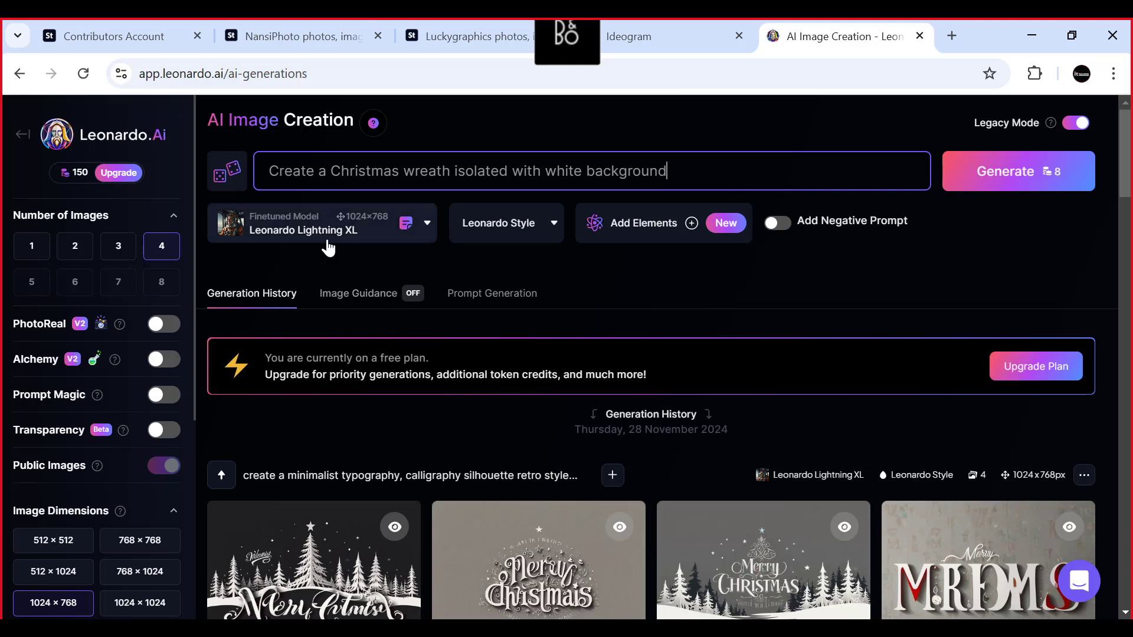
- Review the finetuned model choices, the generation options and the image dimension settings for the wreath prompt
click(360, 236)
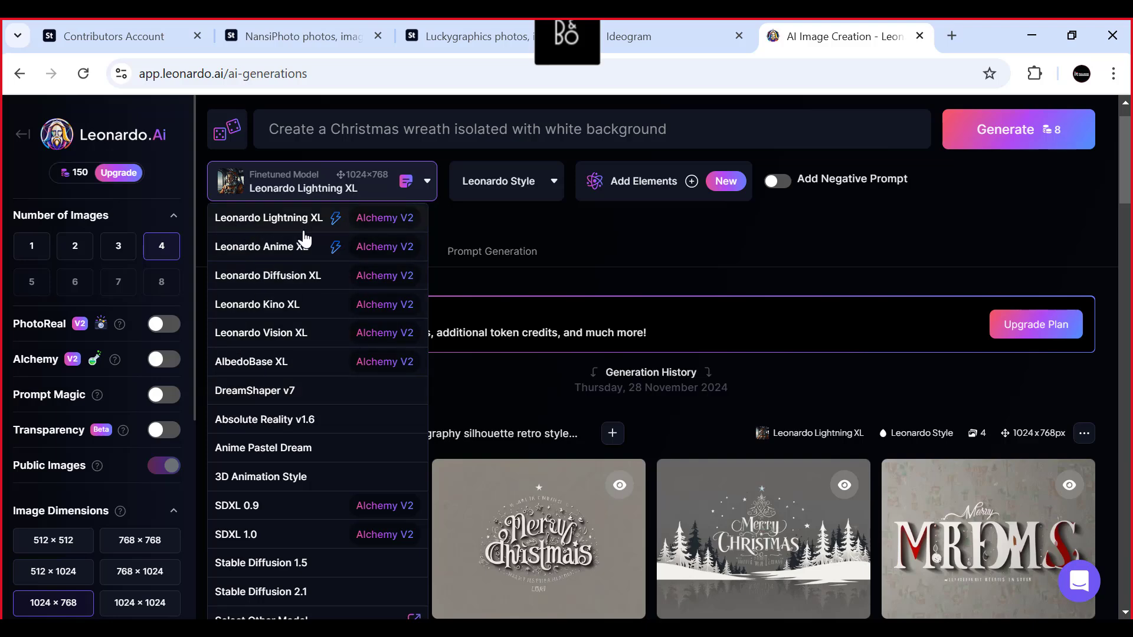
click(579, 245)
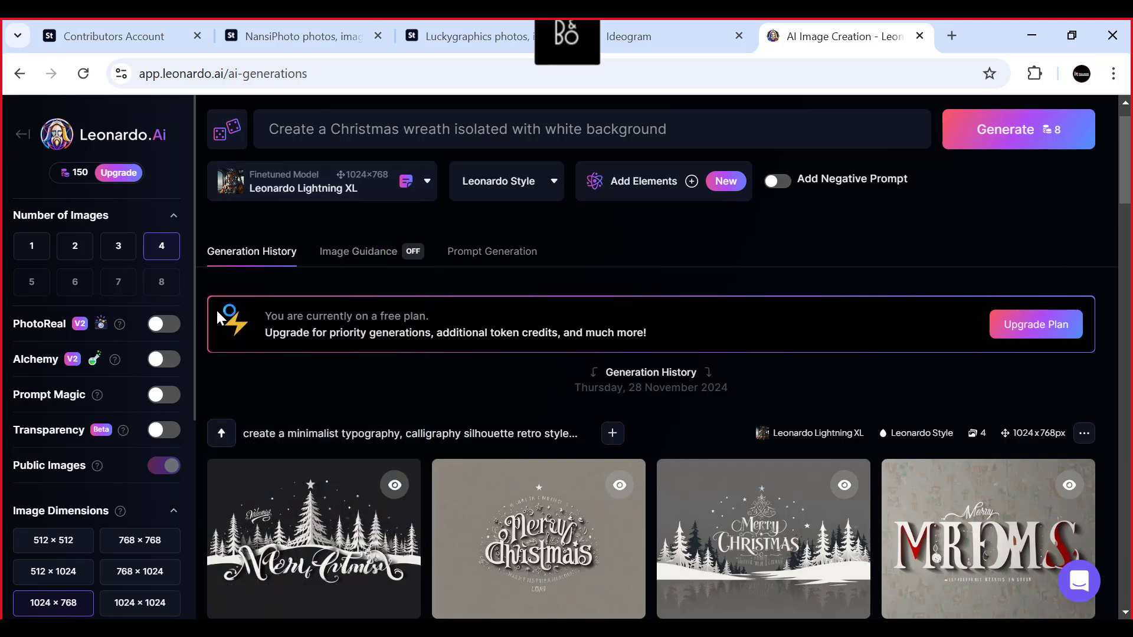
scroll(217, 317, down, 2)
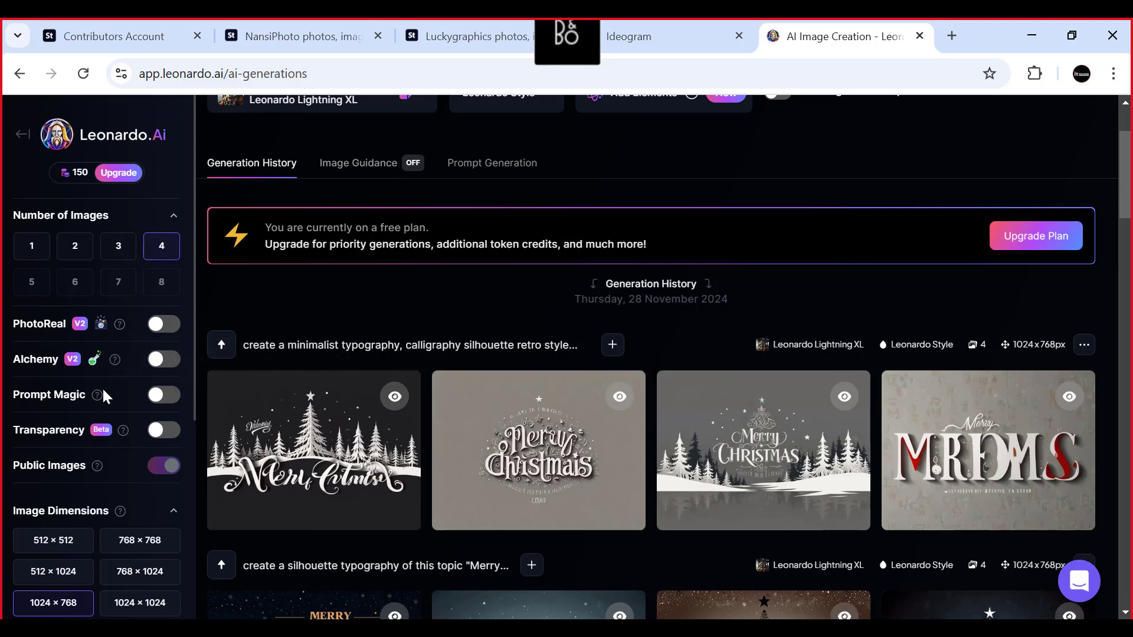
scroll(84, 399, down, 3)
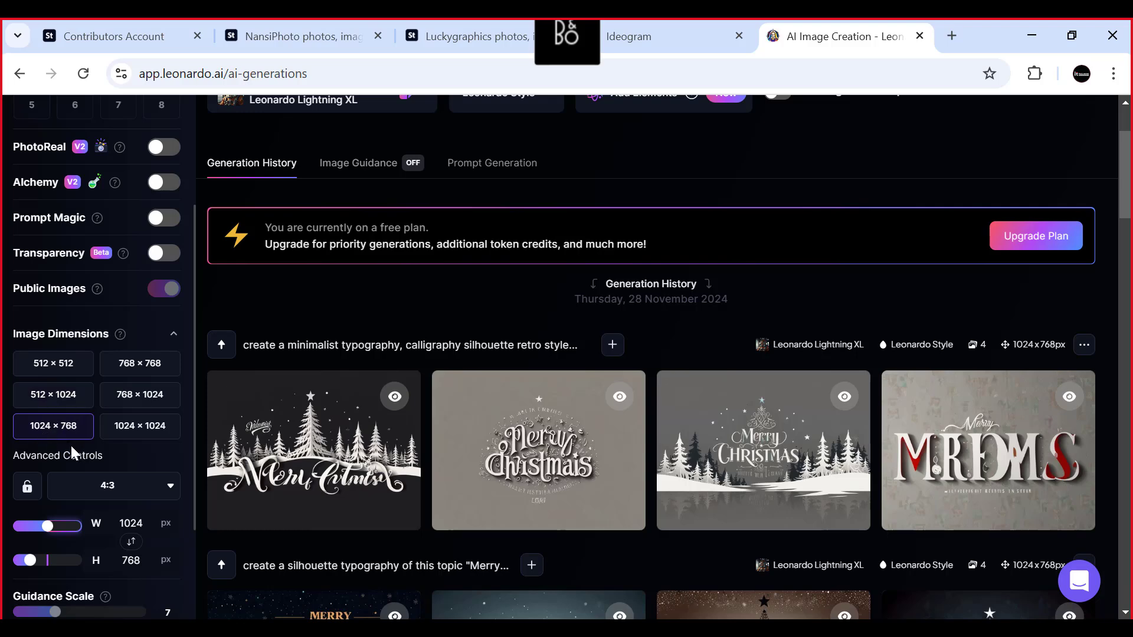
scroll(944, 296, up, 3)
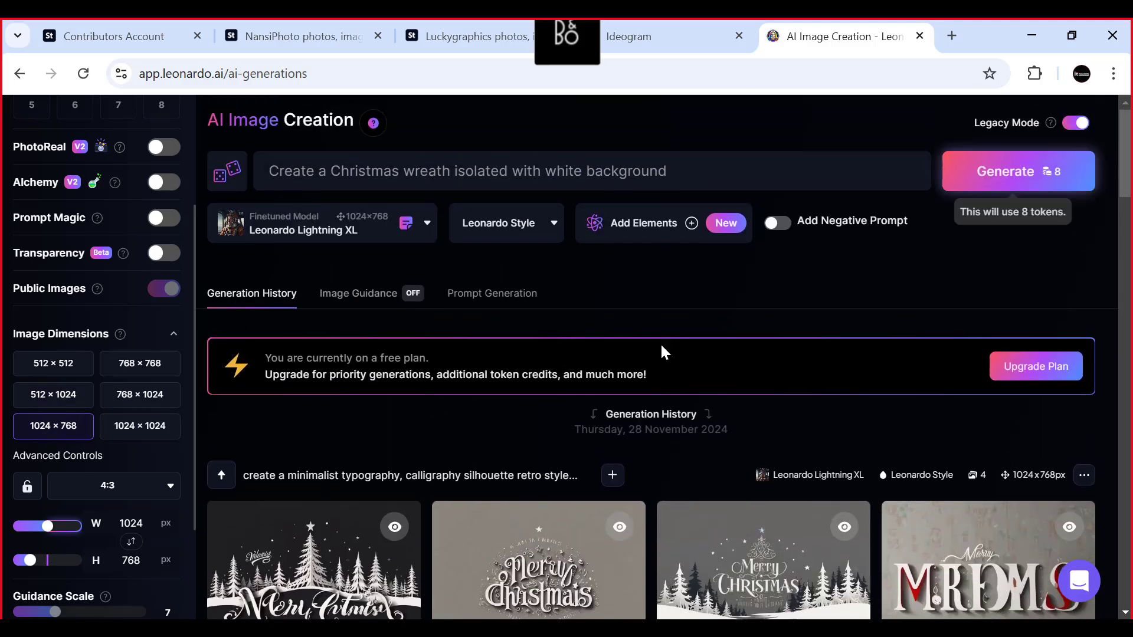
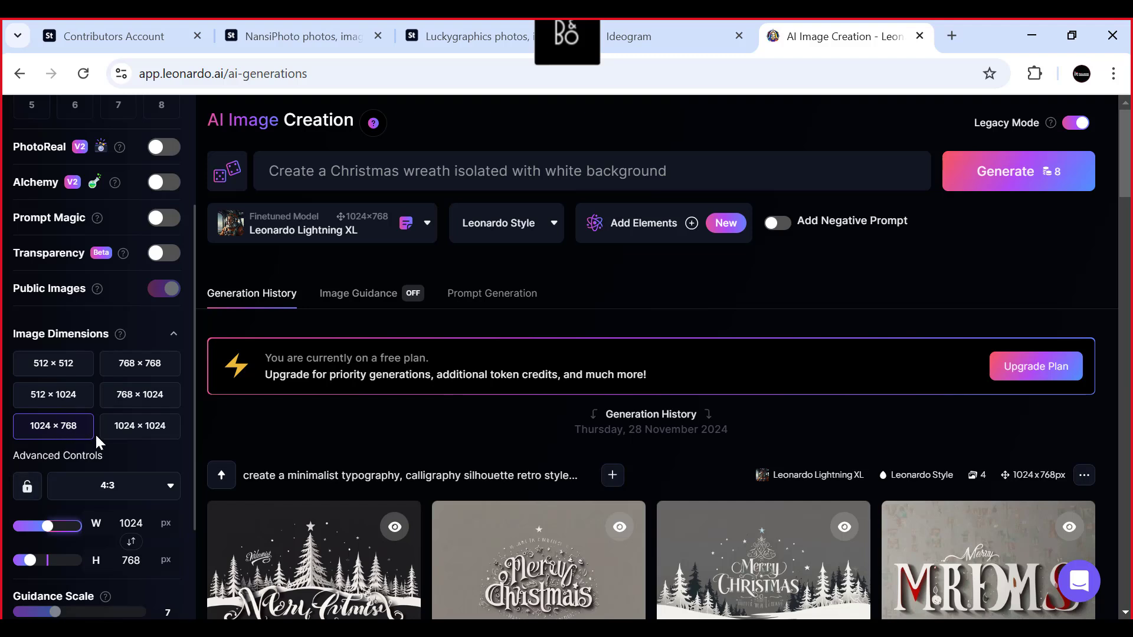
- Set the image dimensions for the Christmas wreath prompt to 1024 × 1024
click(131, 437)
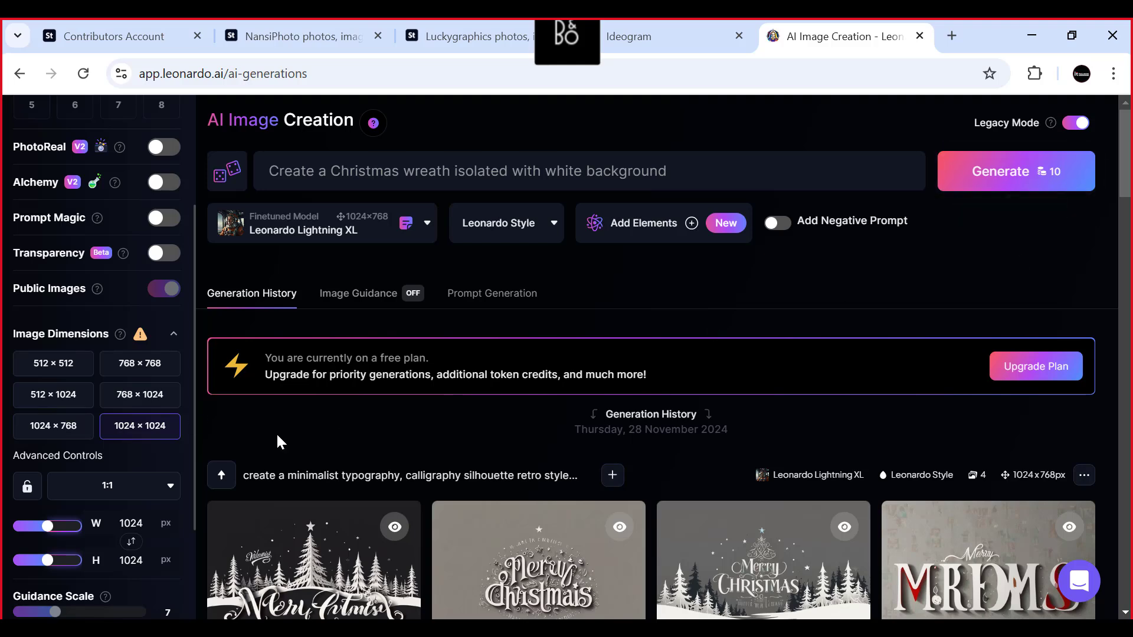
scroll(275, 432, down, 1)
scroll(132, 472, down, 2)
scroll(133, 472, up, 3)
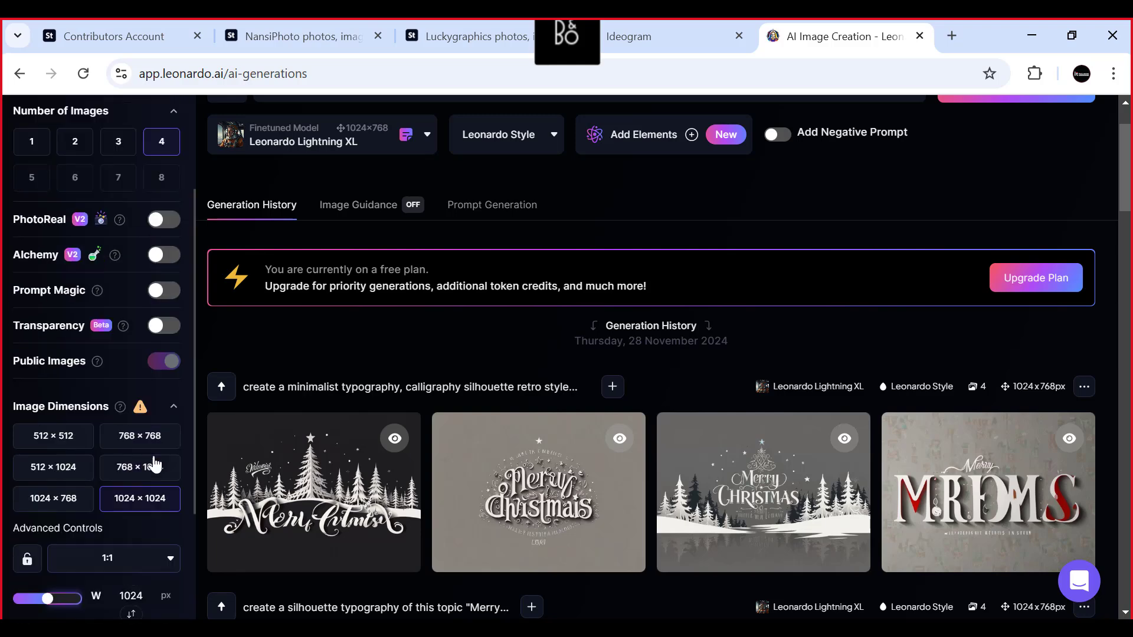
scroll(459, 350, up, 1)
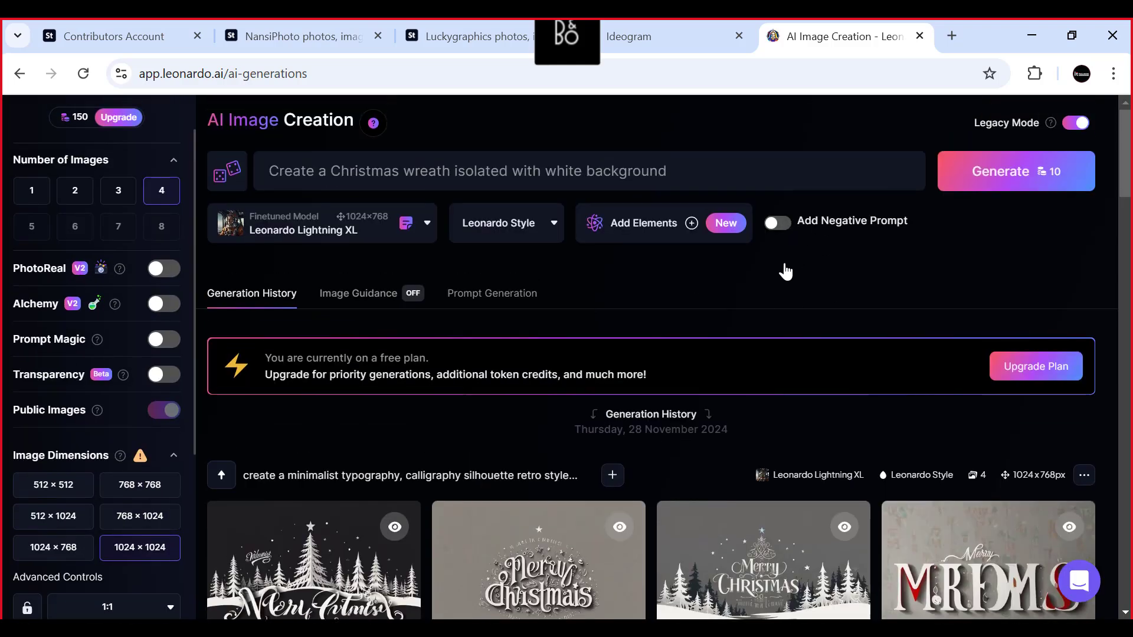
- Generate the Christmas wreath images without a negative prompt, after briefly viewing the negative prompt option
click(787, 230)
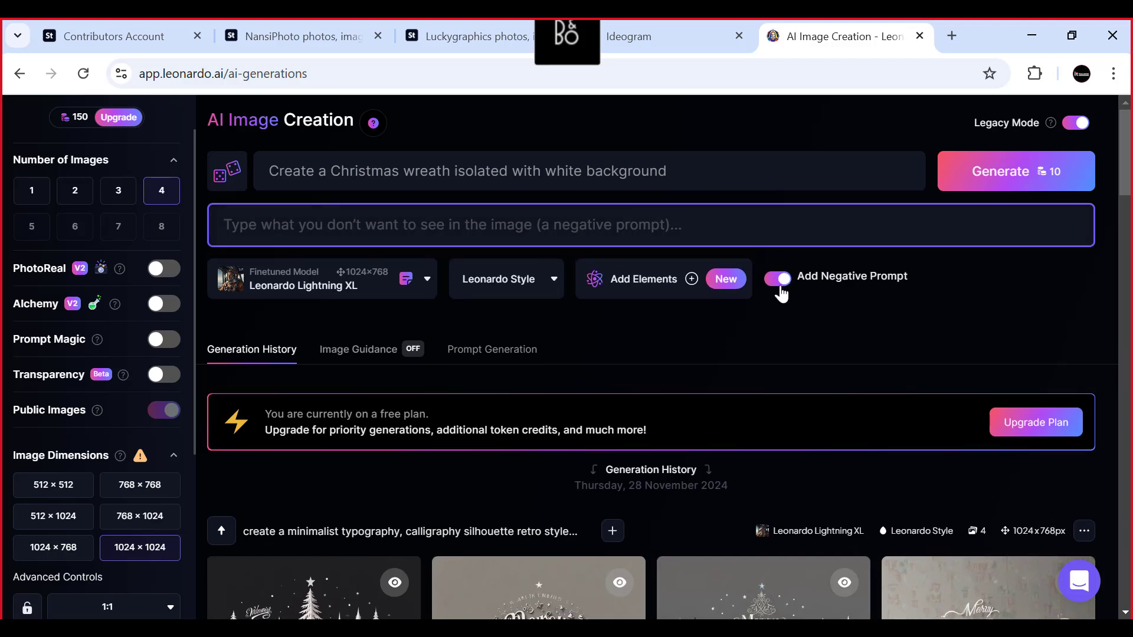
click(771, 282)
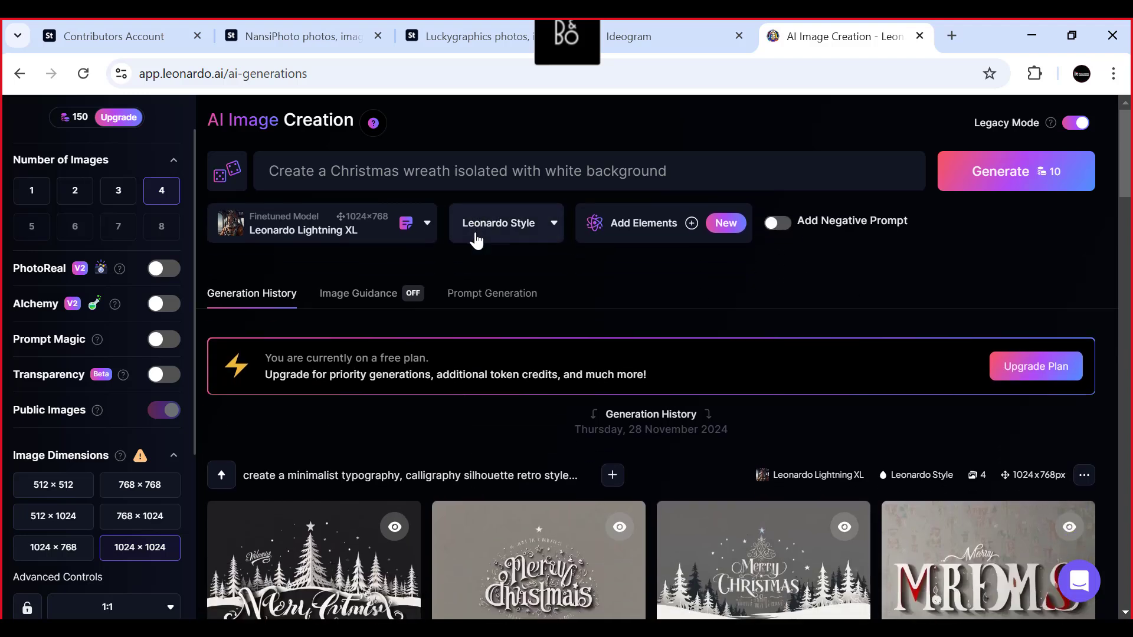
click(725, 167)
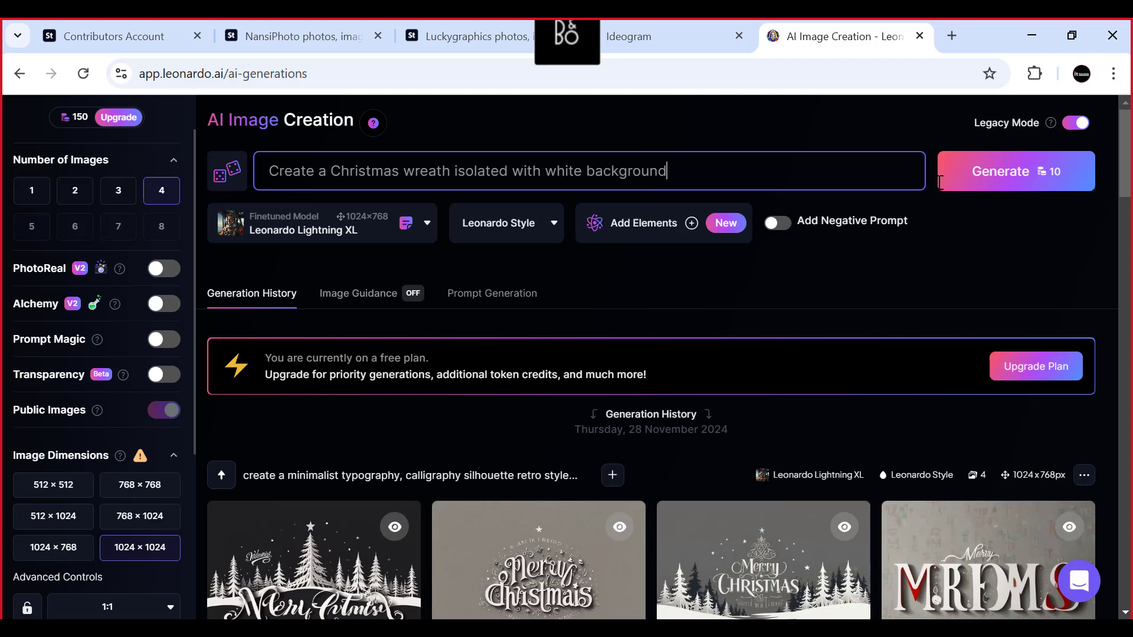
click(990, 177)
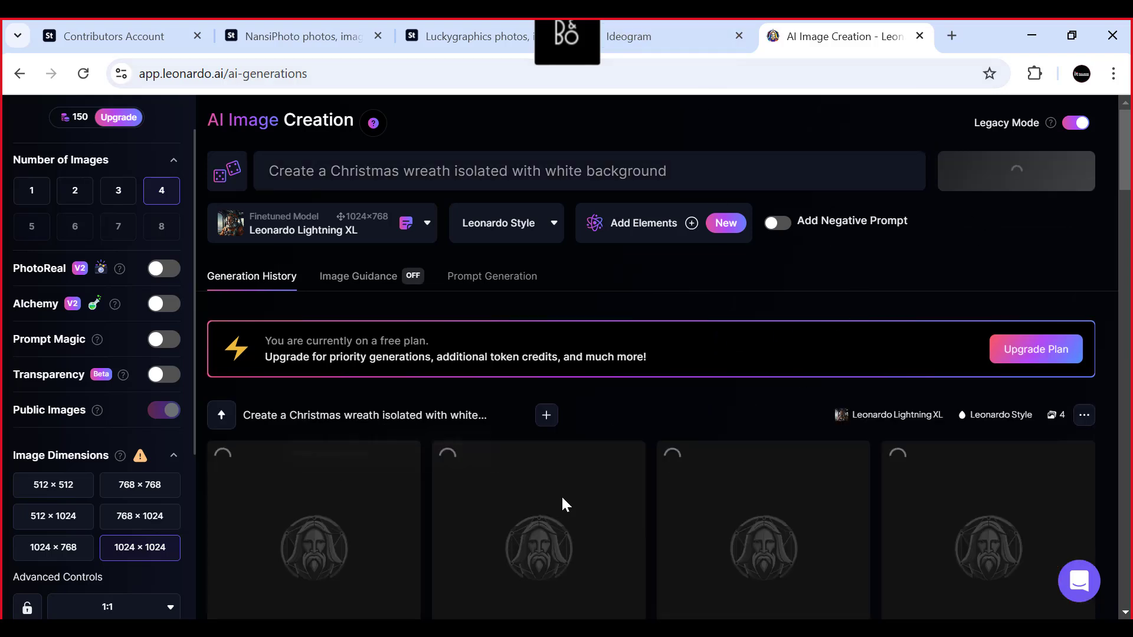
- Check the wreath generation in Ideogram and Leonardo.Ai, and look through the Luckygraphics portfolio on Adobe Stock
click(649, 34)
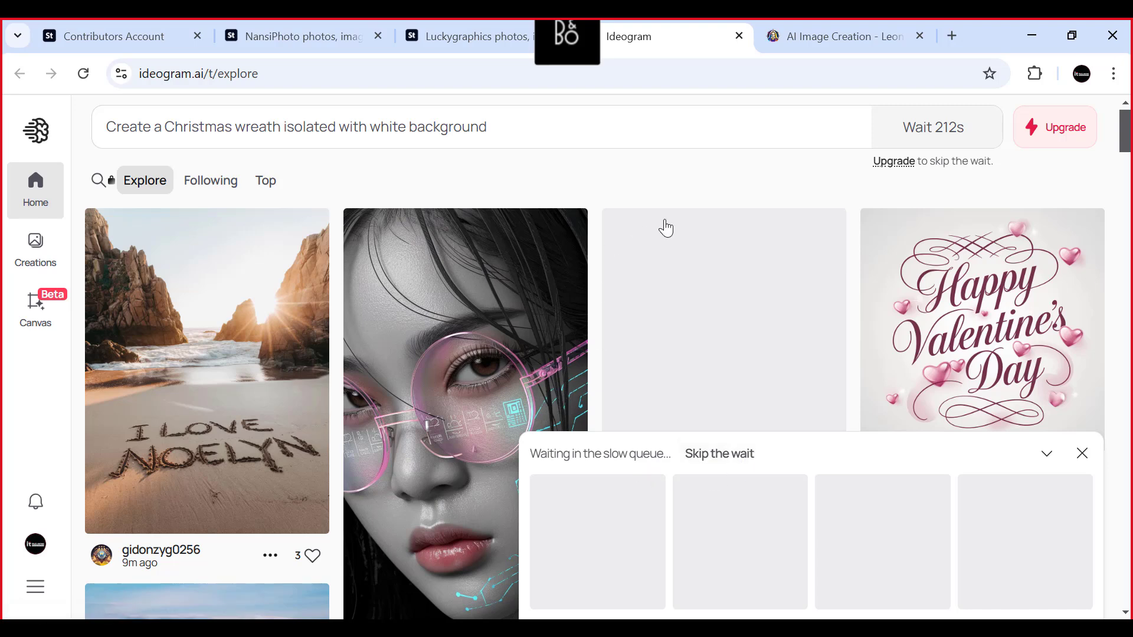
click(815, 35)
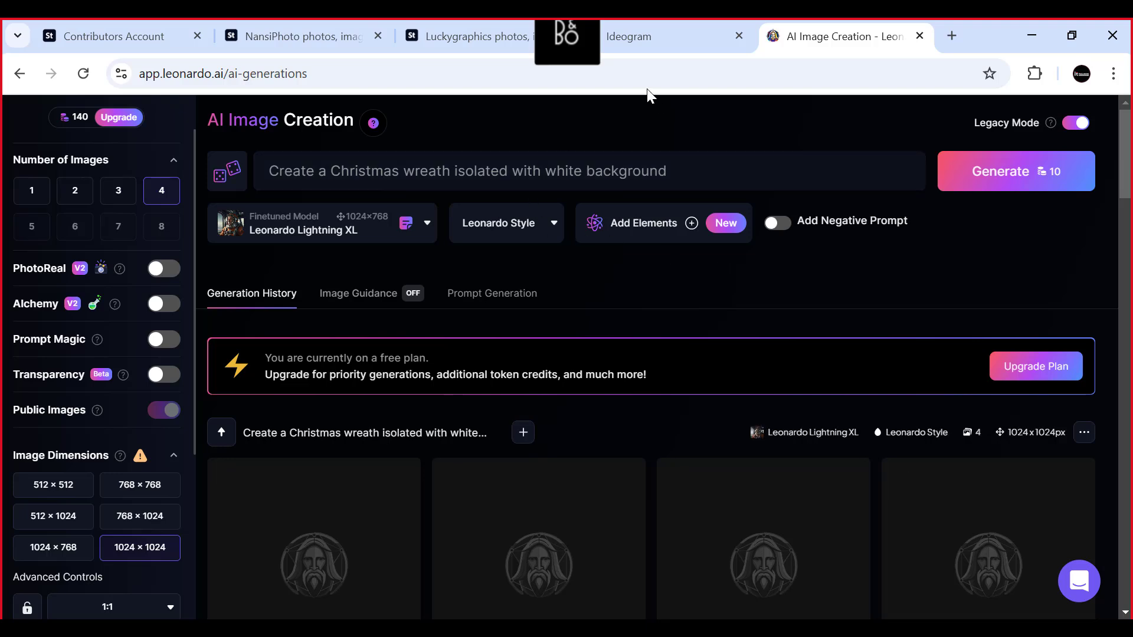
click(453, 34)
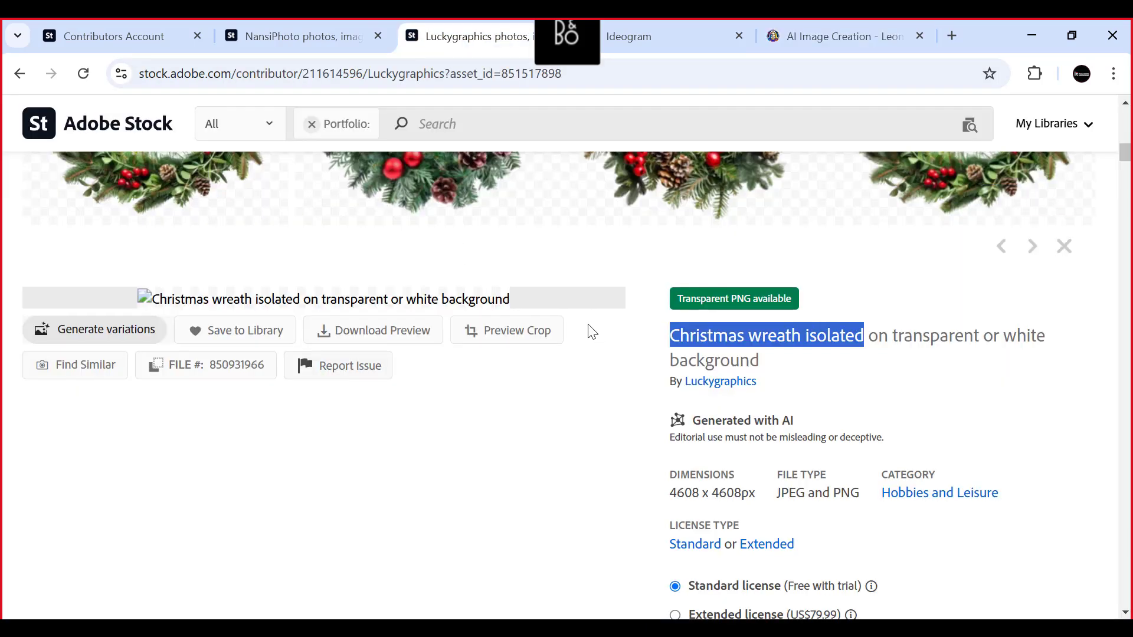
scroll(581, 328, down, 15)
scroll(578, 287, down, 5)
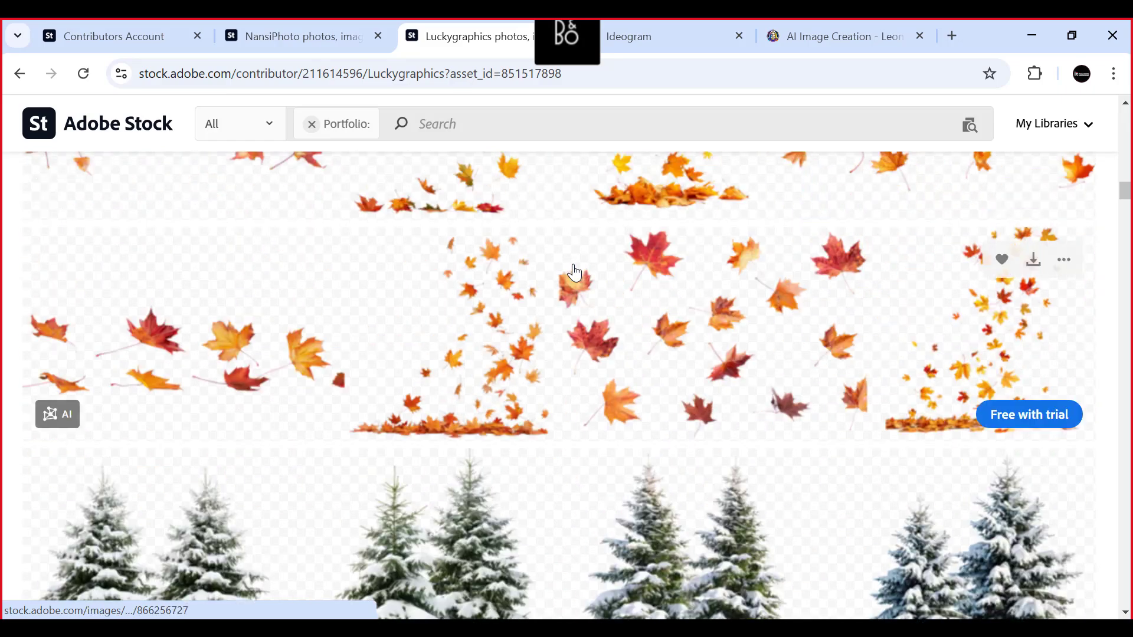
scroll(561, 258, up, 15)
- Switch to the NansiPhoto portfolio and look through its isolated images from the beginning
click(327, 41)
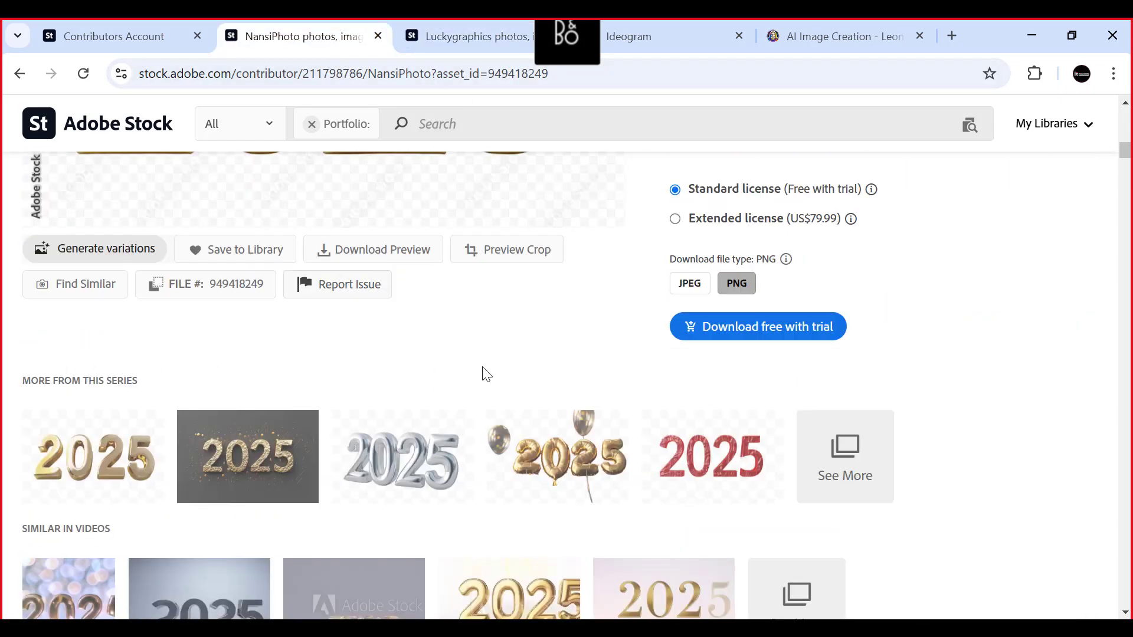
scroll(487, 375, up, 10)
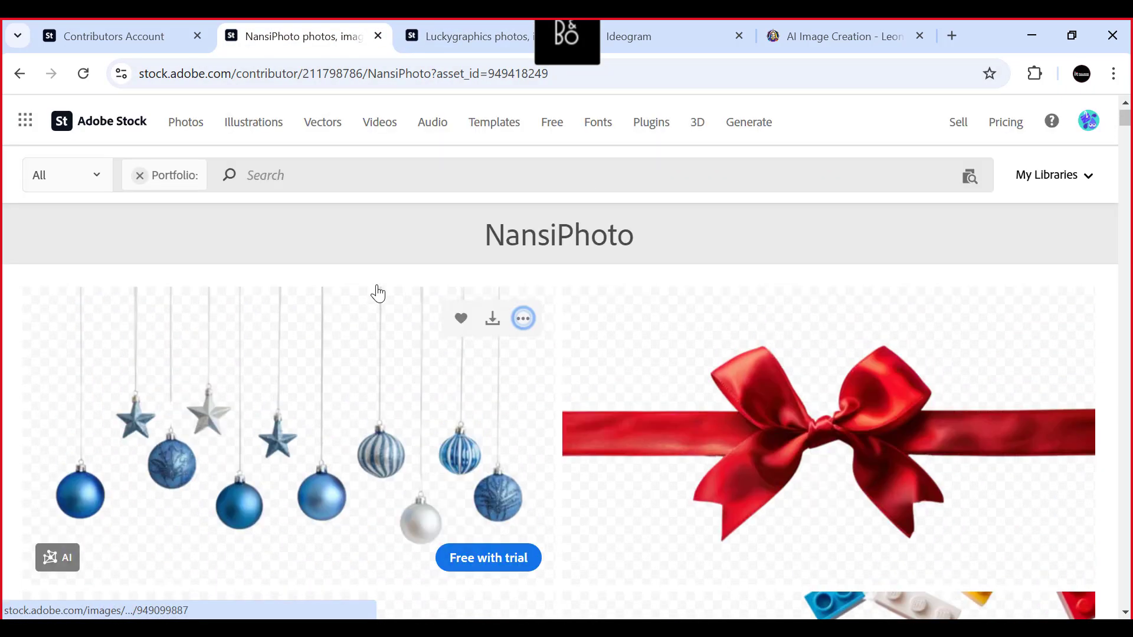
scroll(378, 293, down, 15)
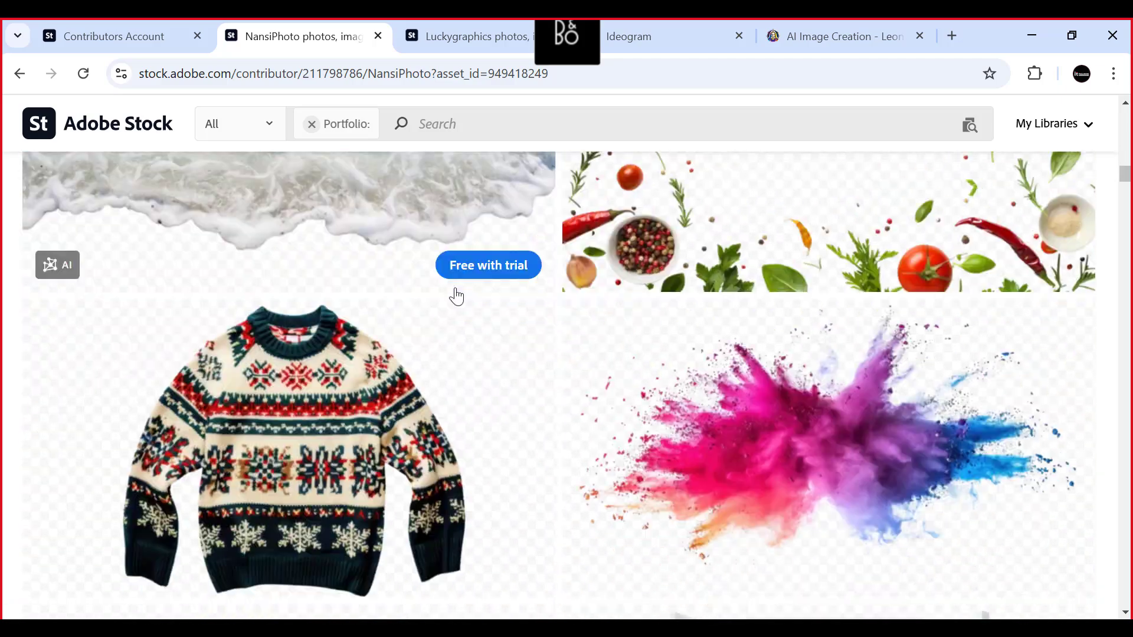
scroll(456, 297, down, 20)
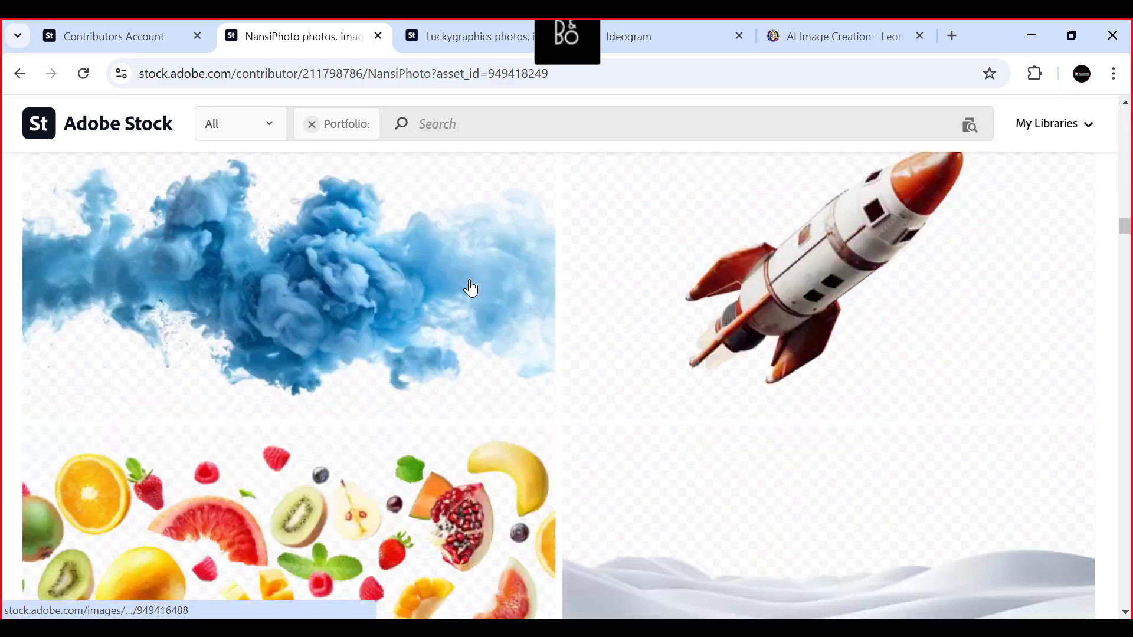
scroll(471, 288, down, 20)
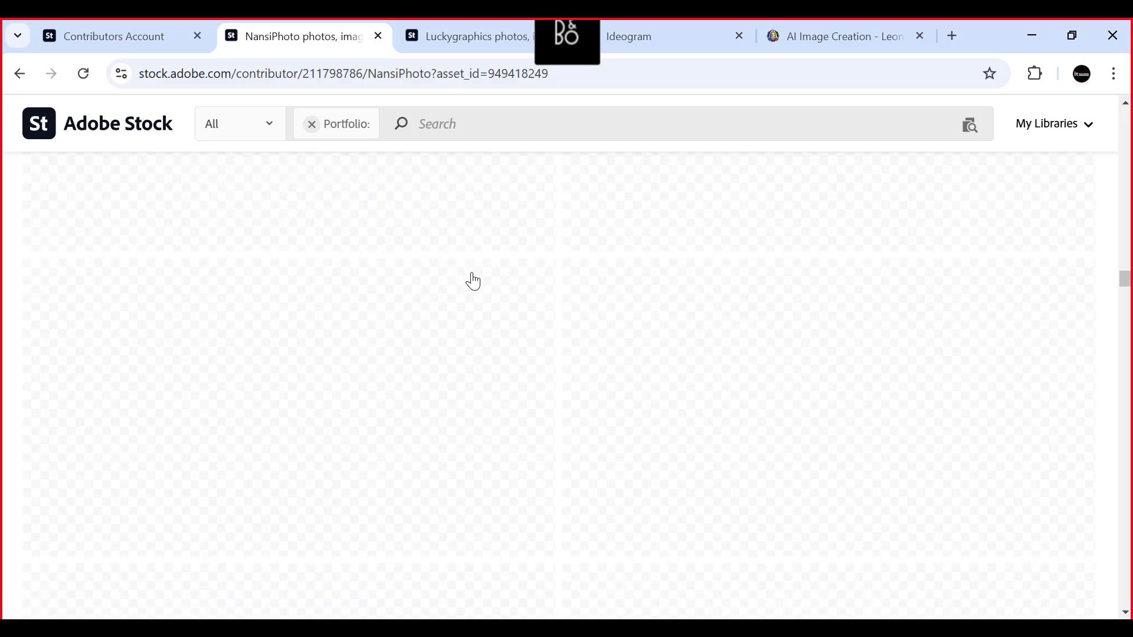
scroll(319, 352, up, 10)
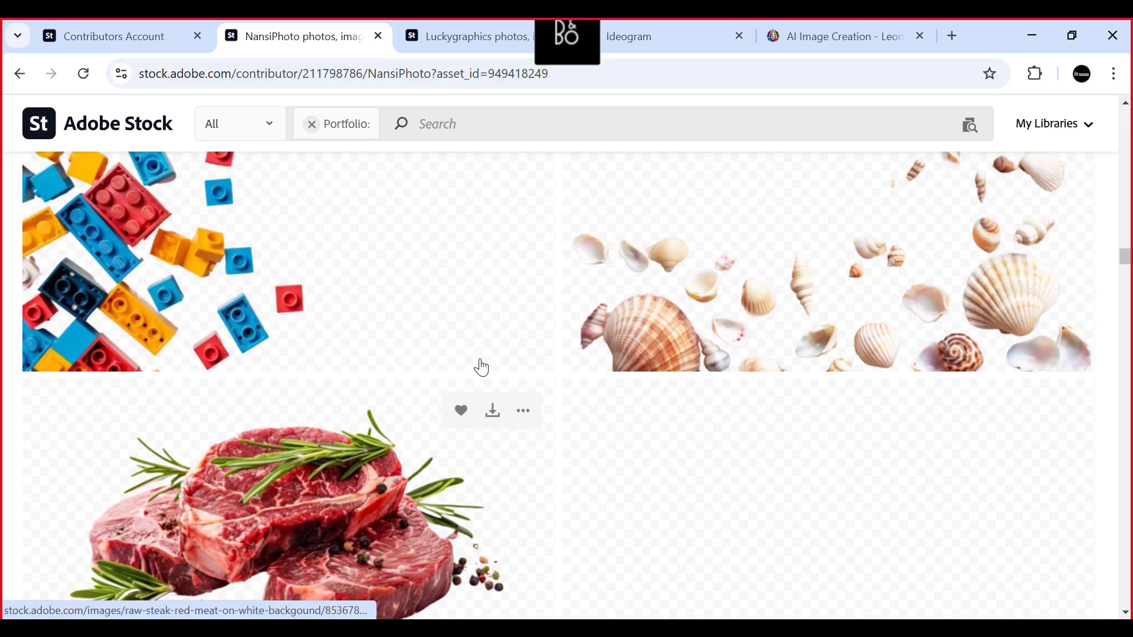
scroll(420, 356, up, 4)
scroll(419, 356, down, 4)
scroll(184, 352, up, 4)
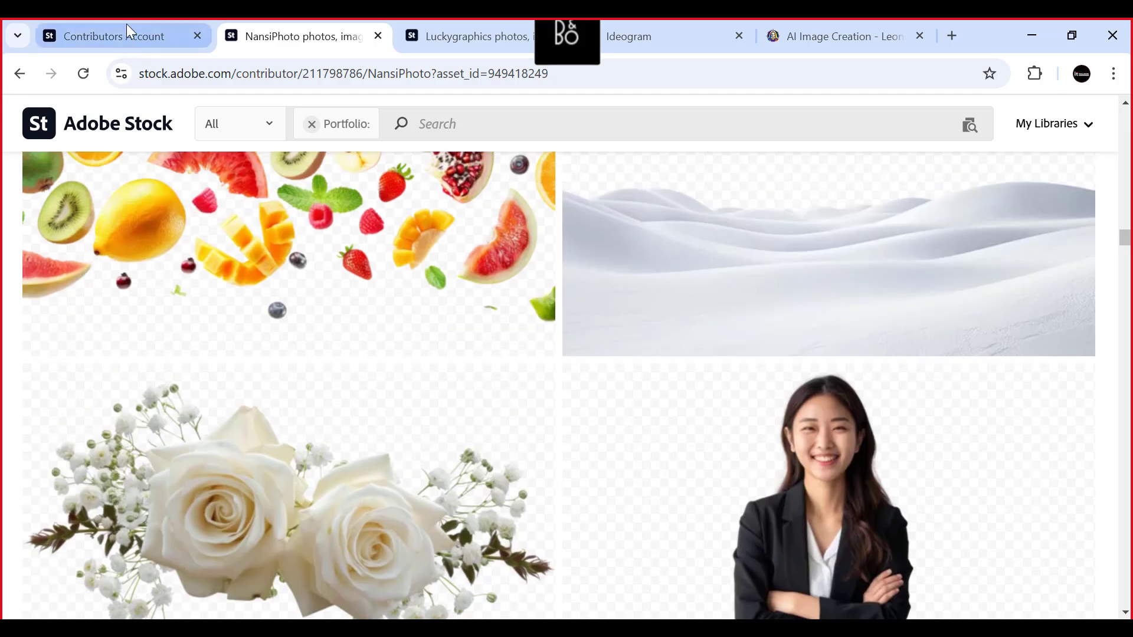
- Open the contributor account's Insights and look through the recent top sellers in Photos
click(126, 29)
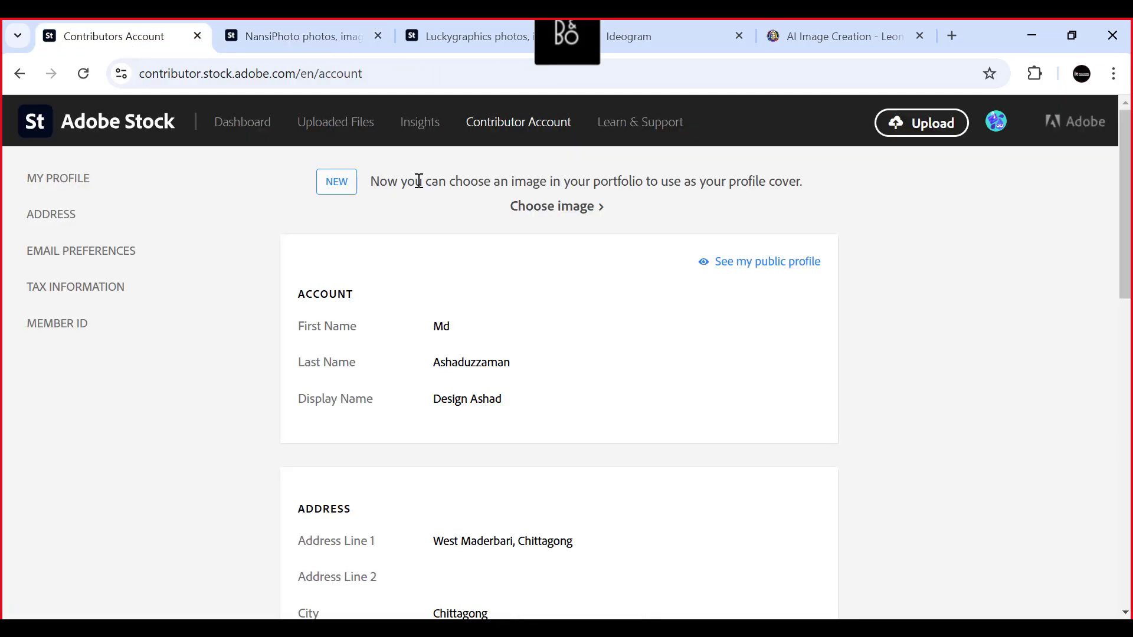
click(419, 123)
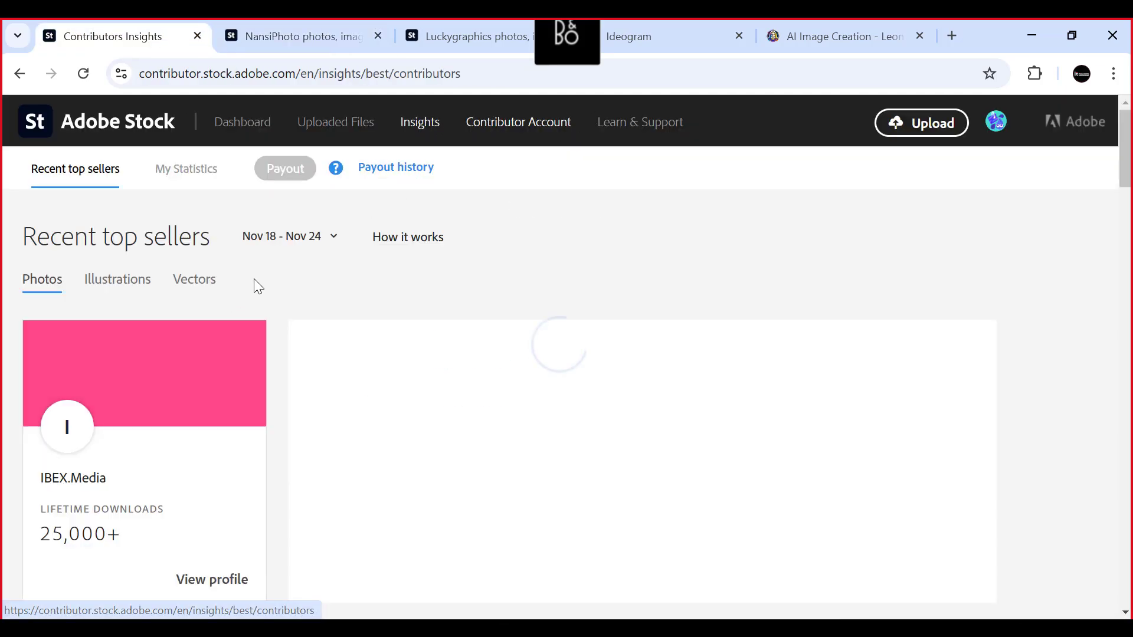
scroll(177, 260, down, 10)
scroll(159, 370, down, 10)
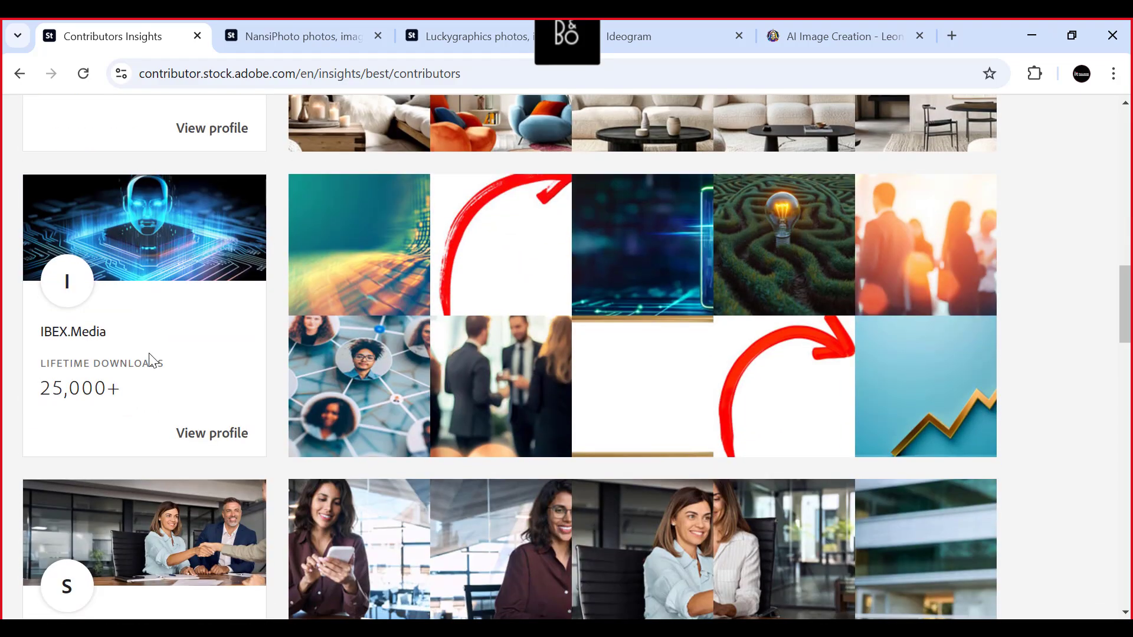
scroll(150, 357, up, 15)
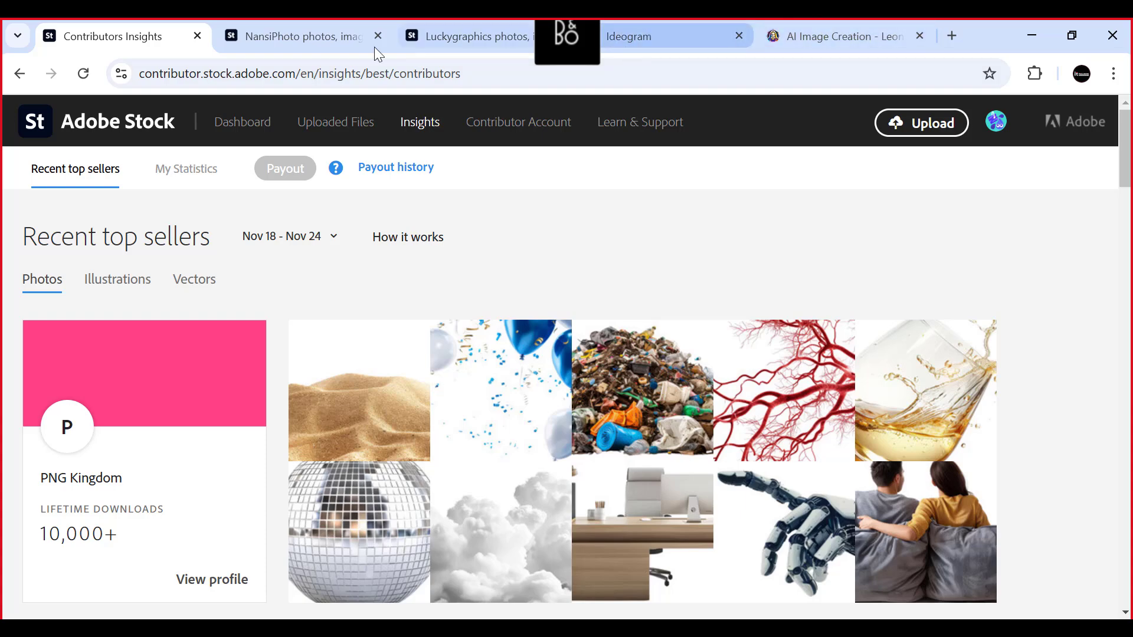
- Return to the NansiPhoto portfolio and open the Adobe Stock home page from it in a new browser tab
click(254, 31)
scroll(569, 305, up, 2)
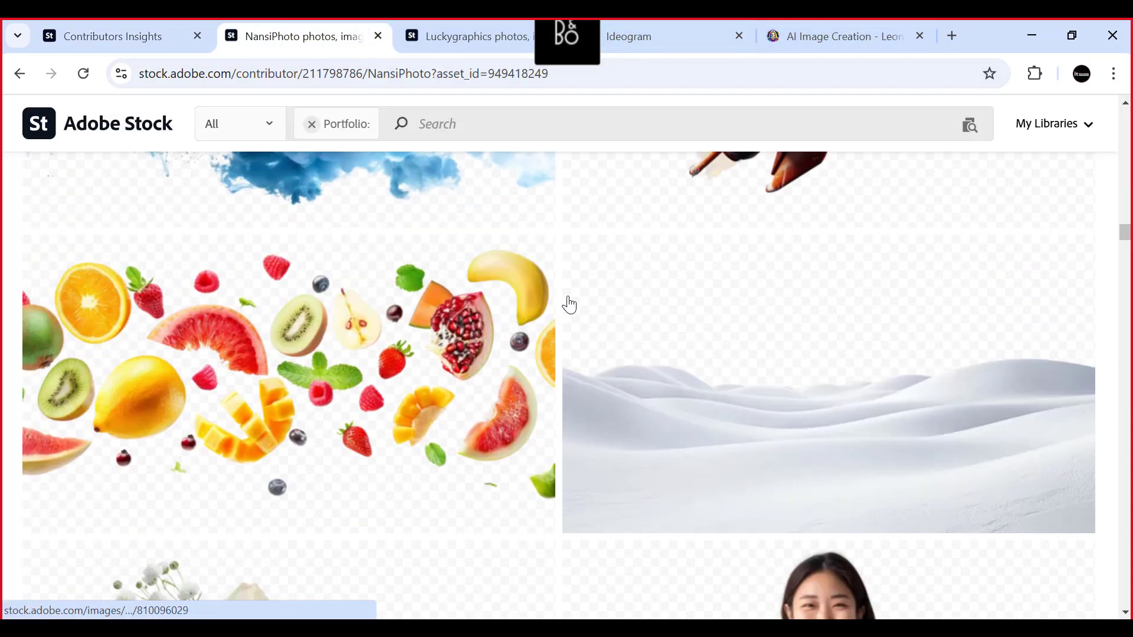
mouse_move(136, 392)
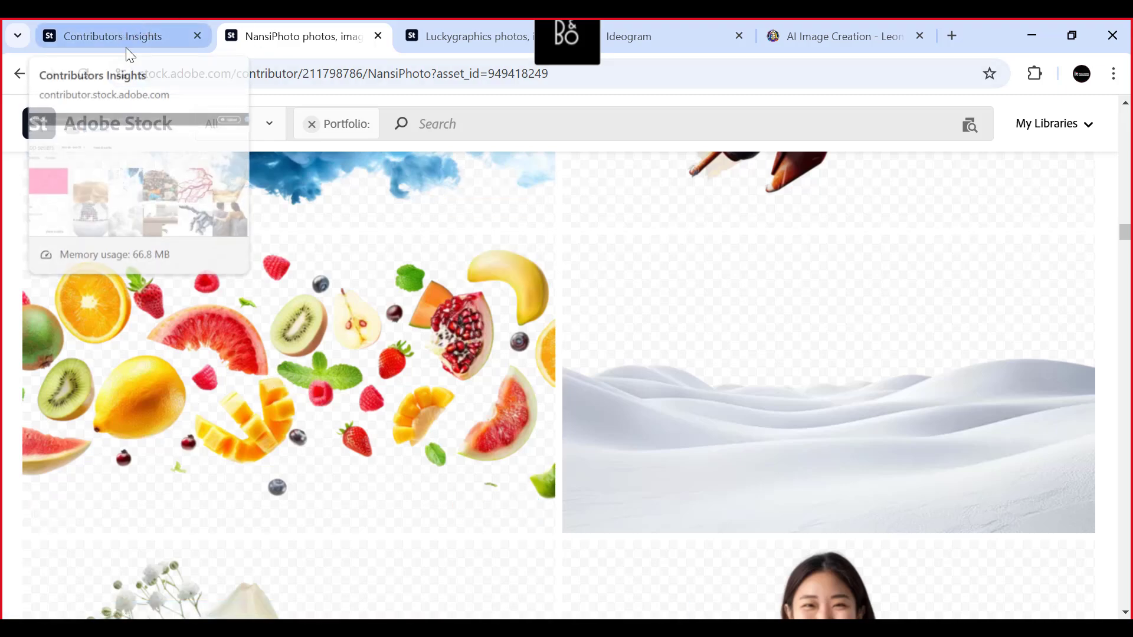
scroll(297, 198, up, 10)
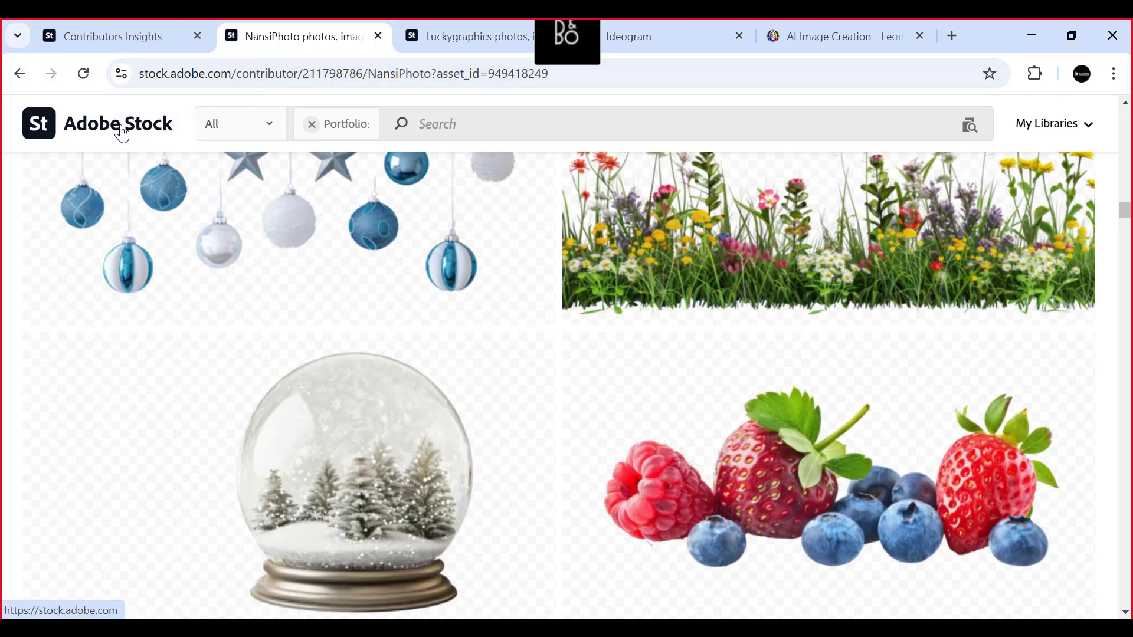
right_click(121, 131)
click(177, 146)
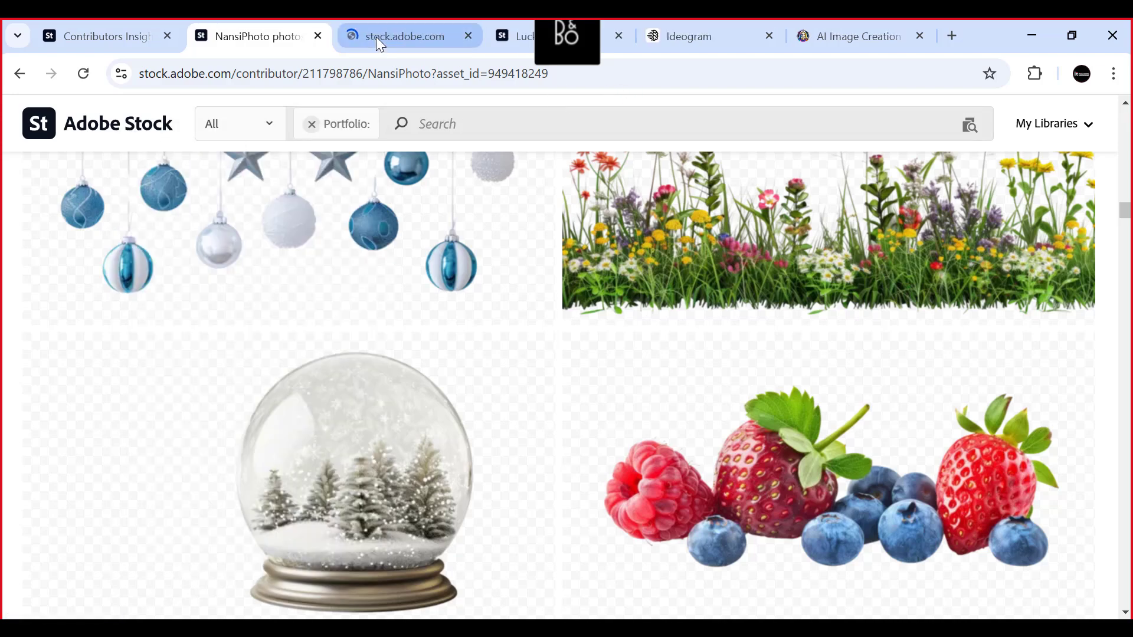
click(377, 36)
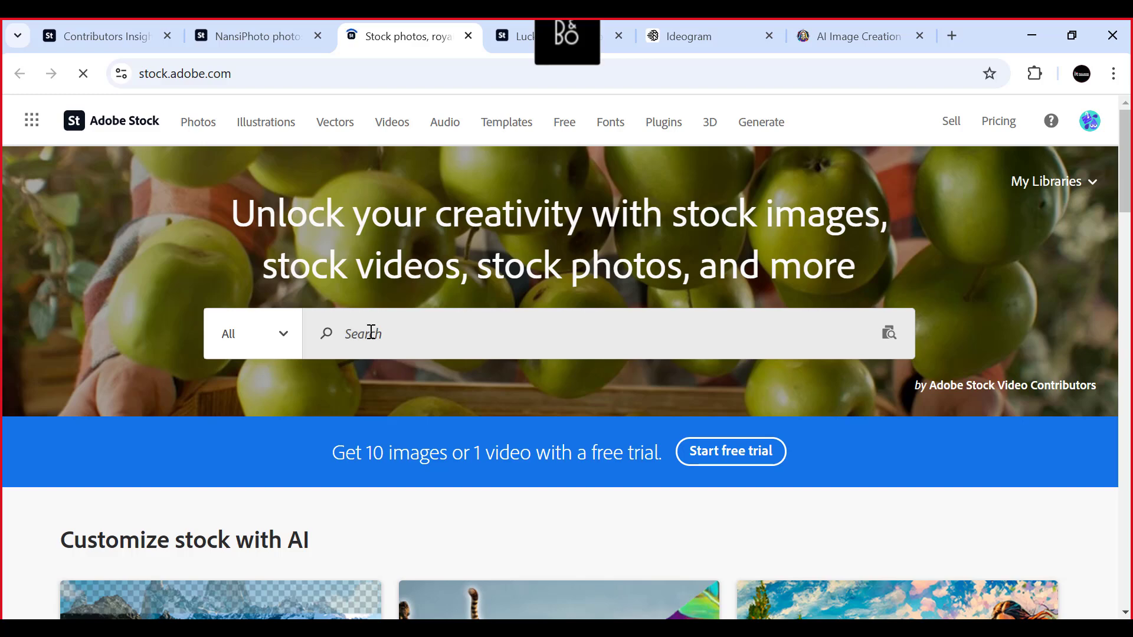
- Search all Adobe Stock content for the suggested term "png images"
scroll(409, 383, down, 3)
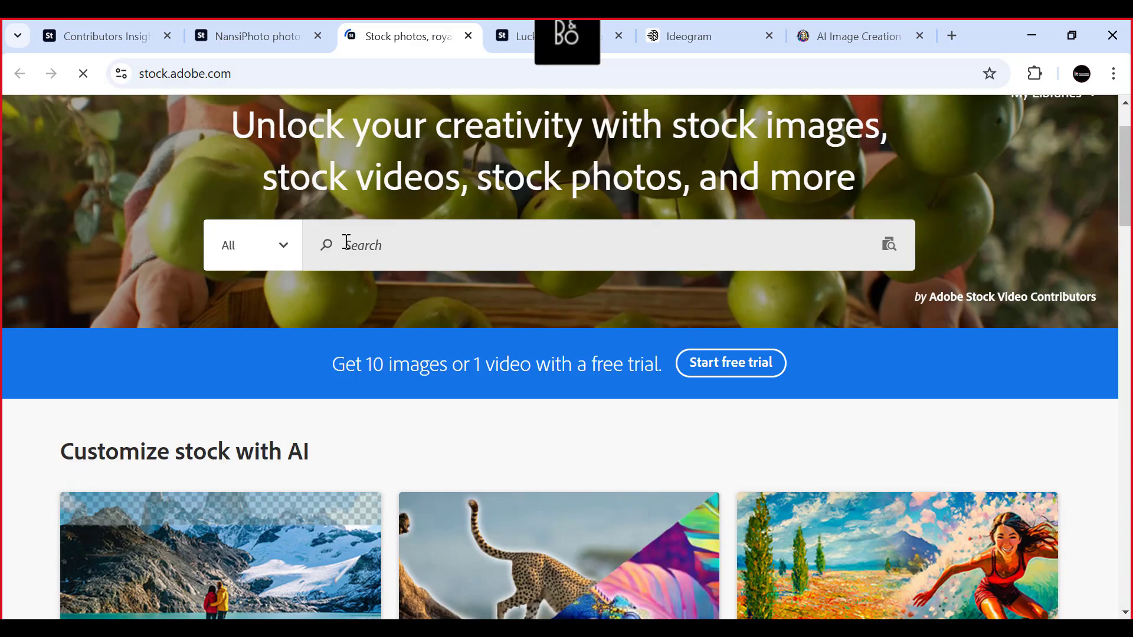
click(285, 253)
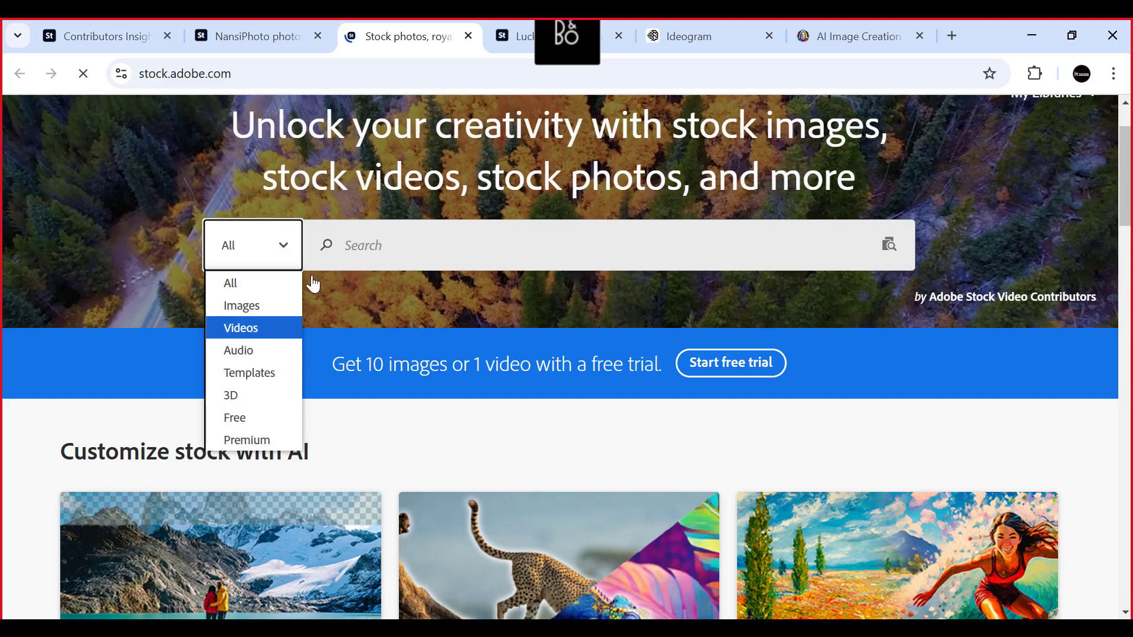
click(373, 244)
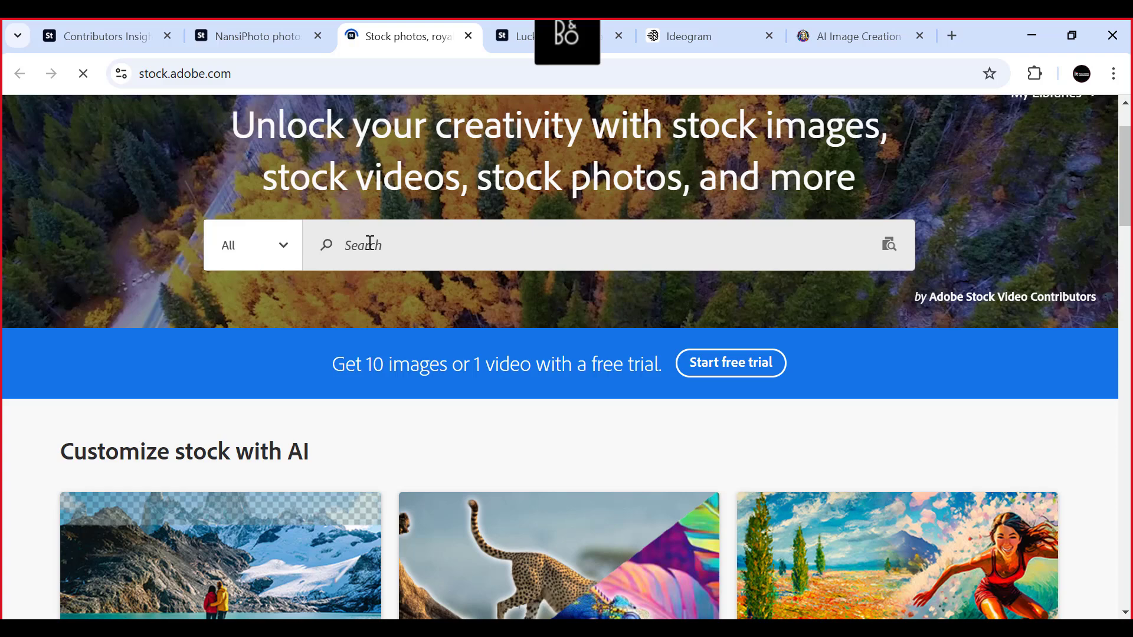
text(png)
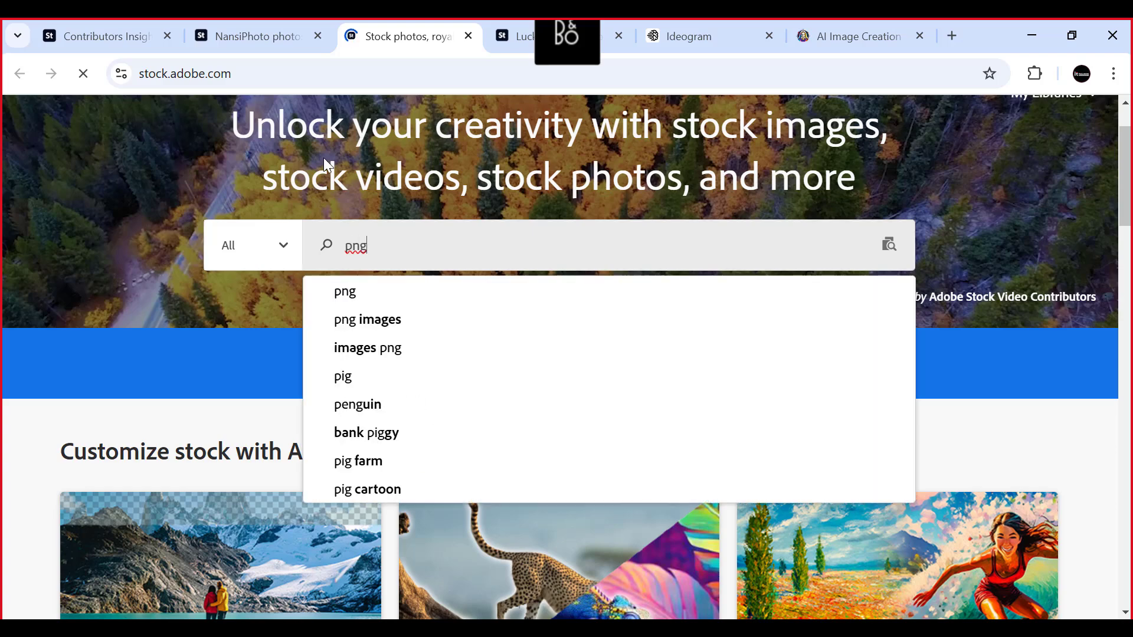
key(Down)
key(Down)
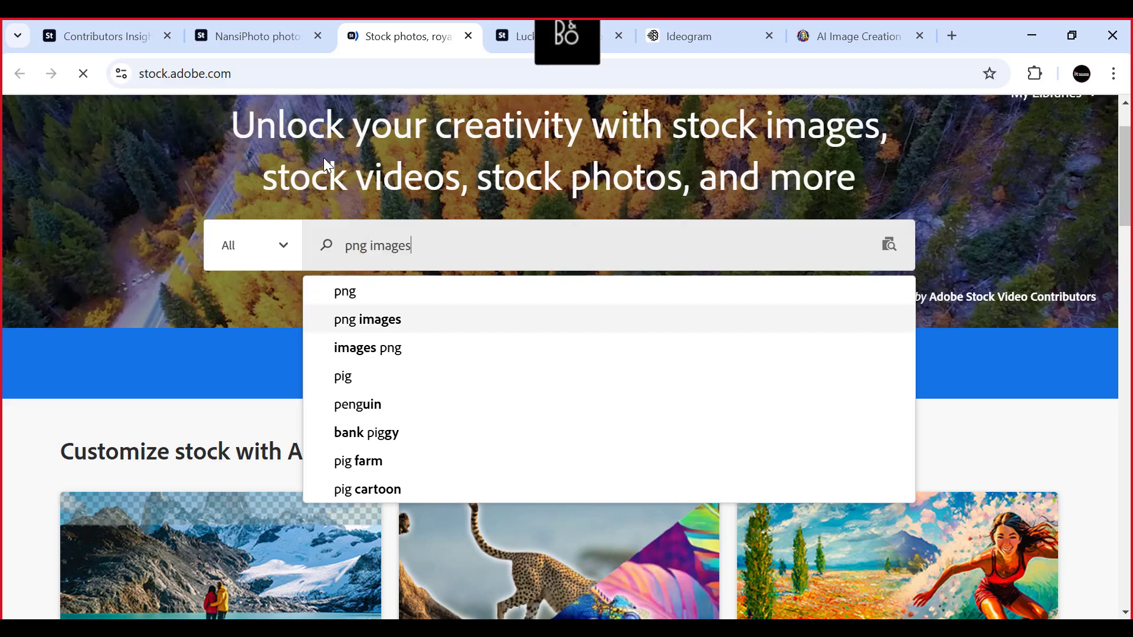
key(Return)
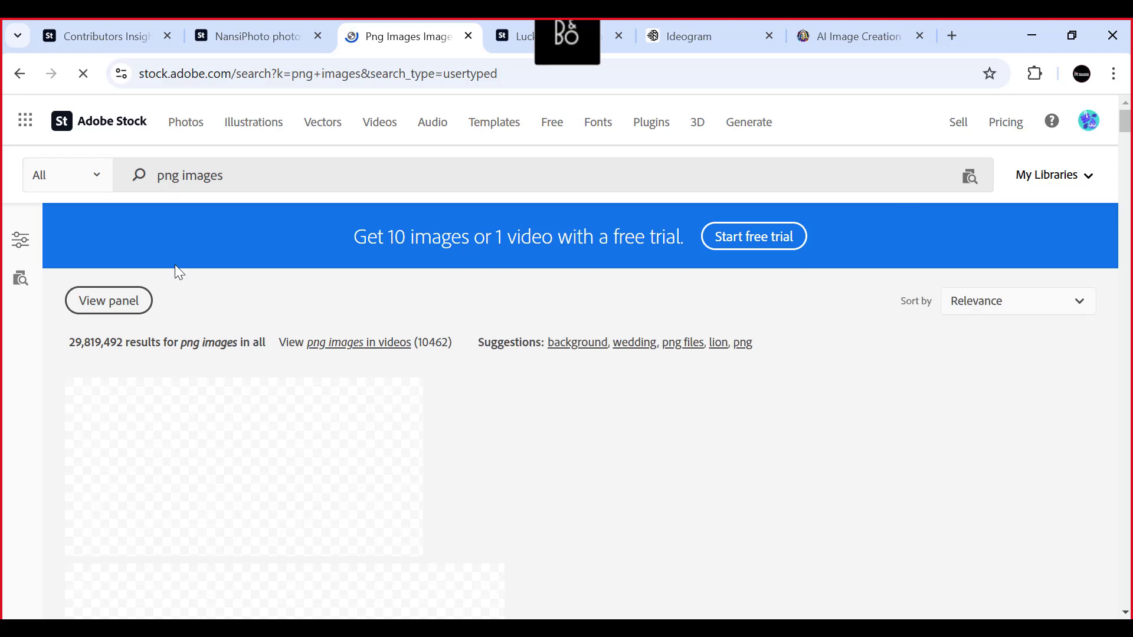
- Show the filters for the "png images" results and restrict them to Generative AI Only
click(14, 252)
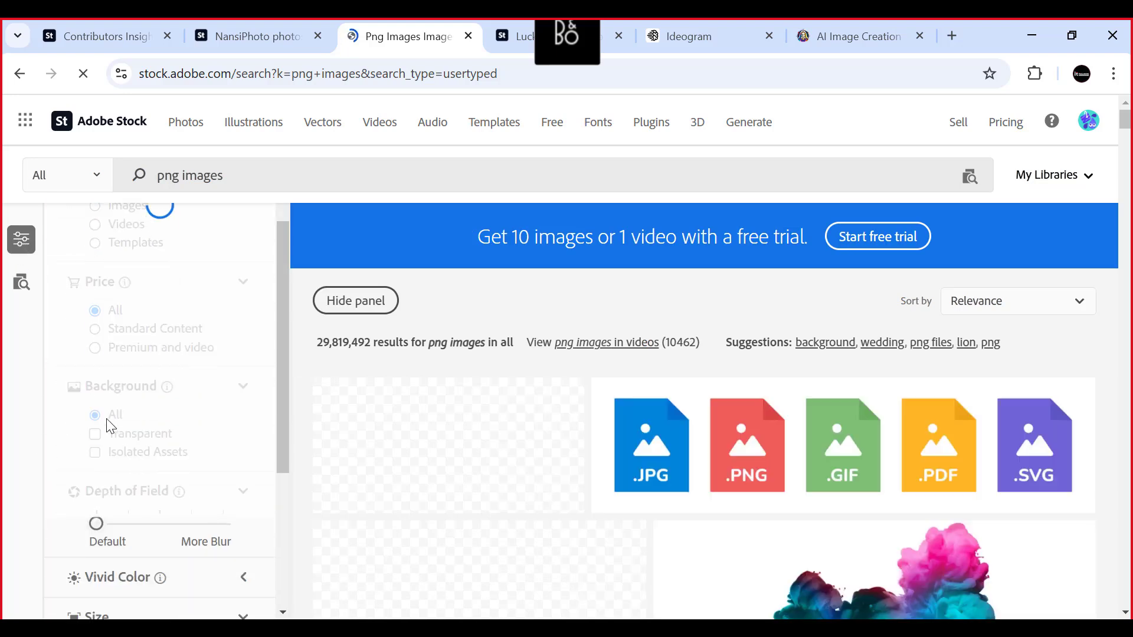
scroll(111, 426, down, 4)
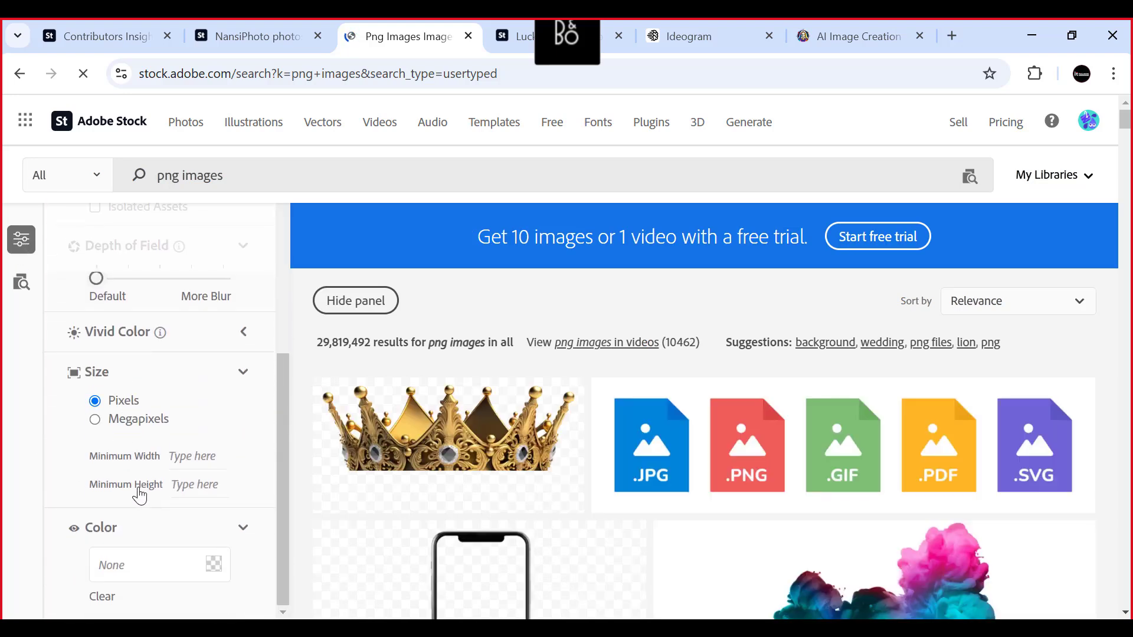
scroll(135, 472, up, 5)
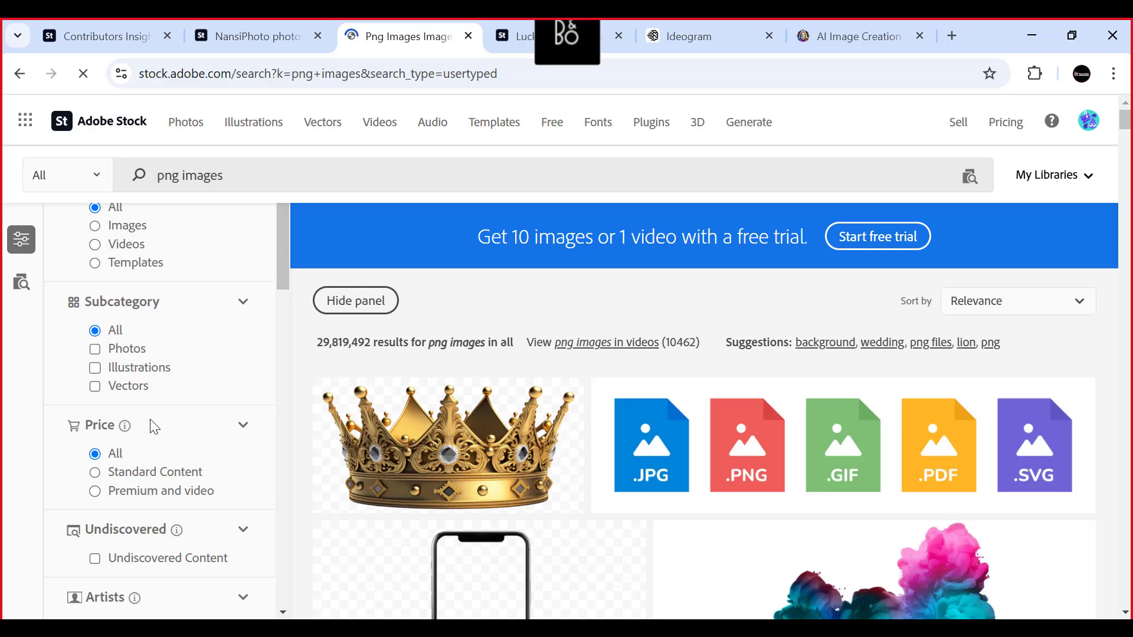
scroll(153, 443, down, 2)
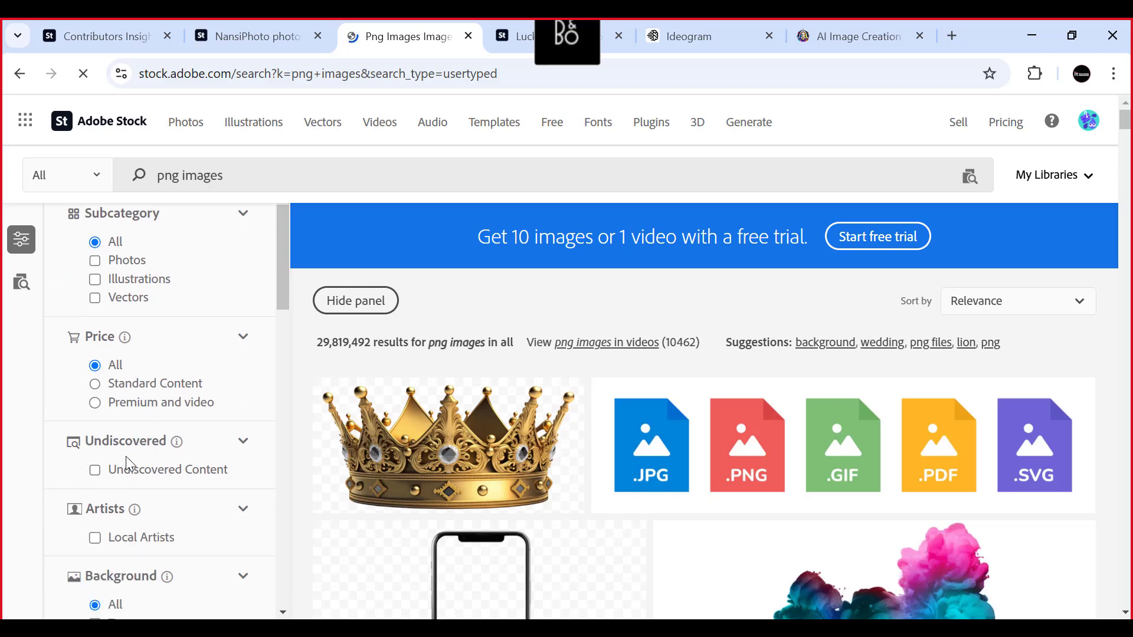
scroll(126, 463, down, 3)
scroll(125, 469, down, 2)
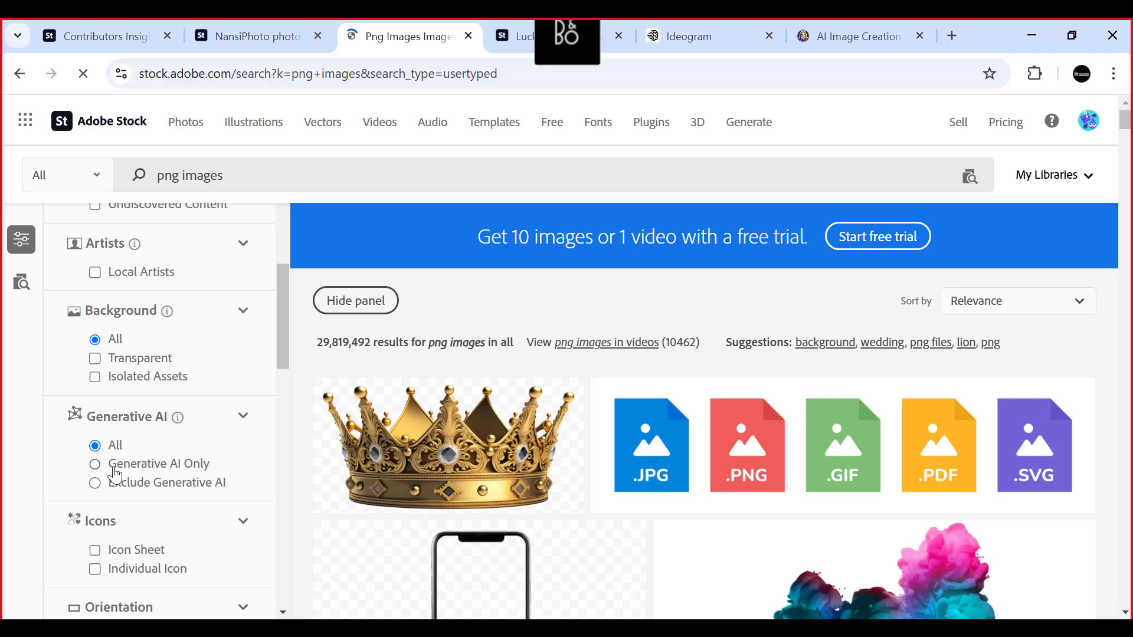
click(95, 464)
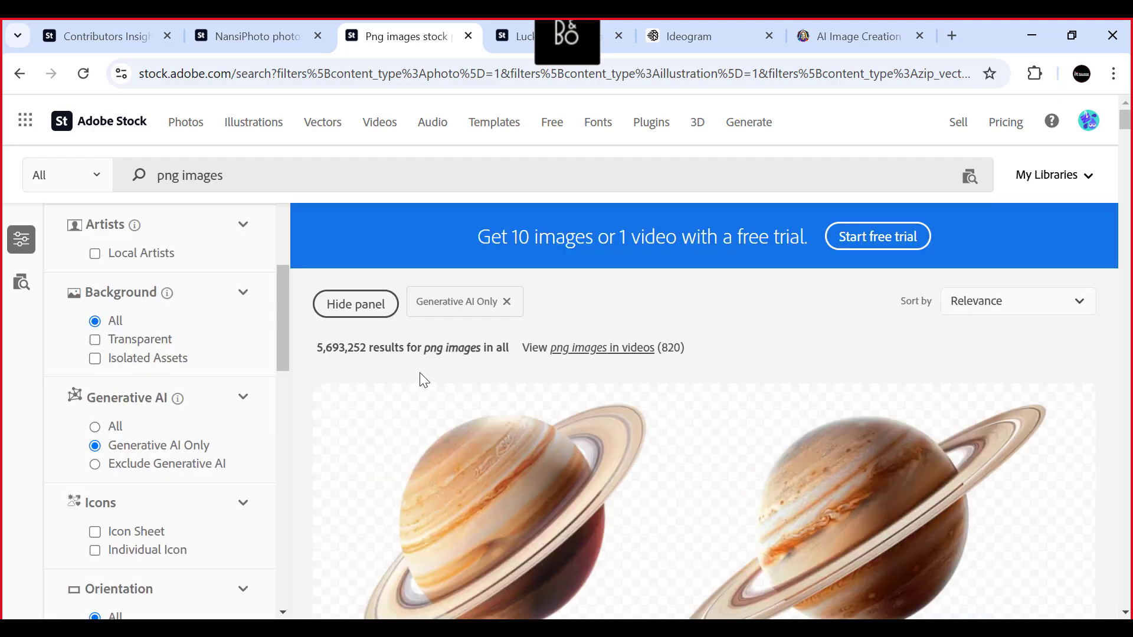
- Look over the first AI-generated results and sort them by Downloads
scroll(718, 365, down, 5)
scroll(708, 354, down, 3)
scroll(701, 351, up, 5)
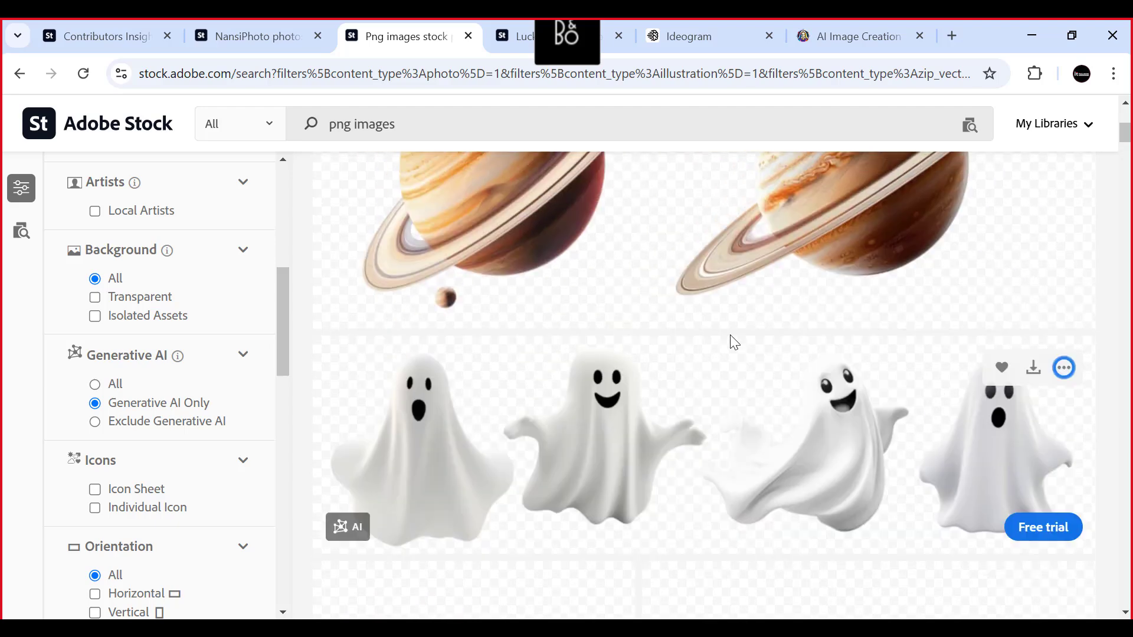
scroll(731, 339, down, 7)
scroll(728, 343, up, 10)
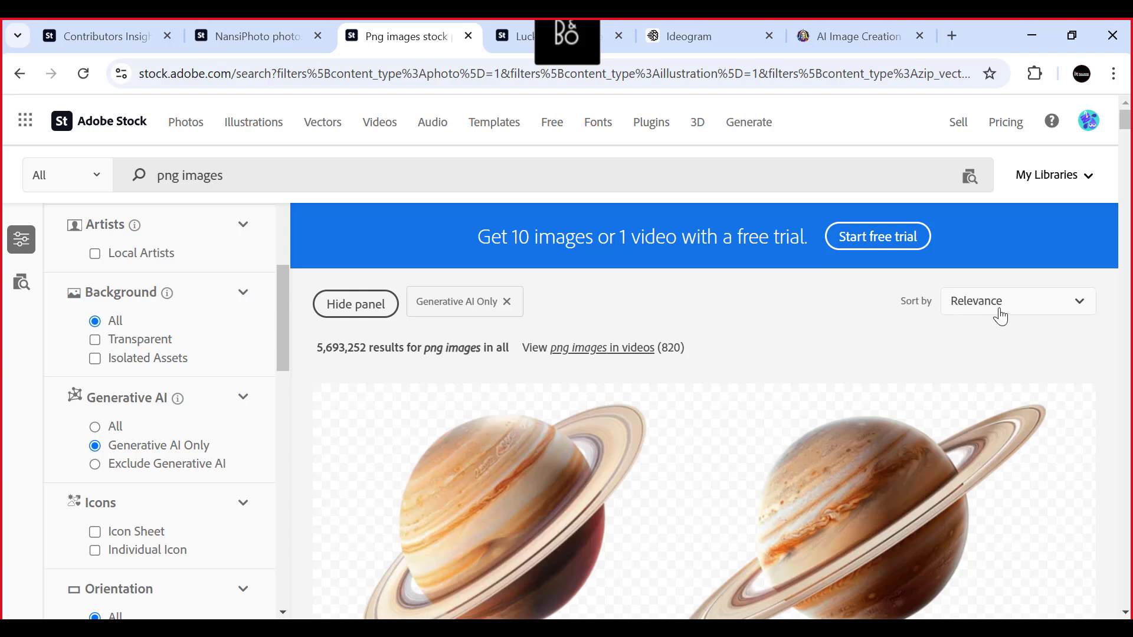
click(1073, 308)
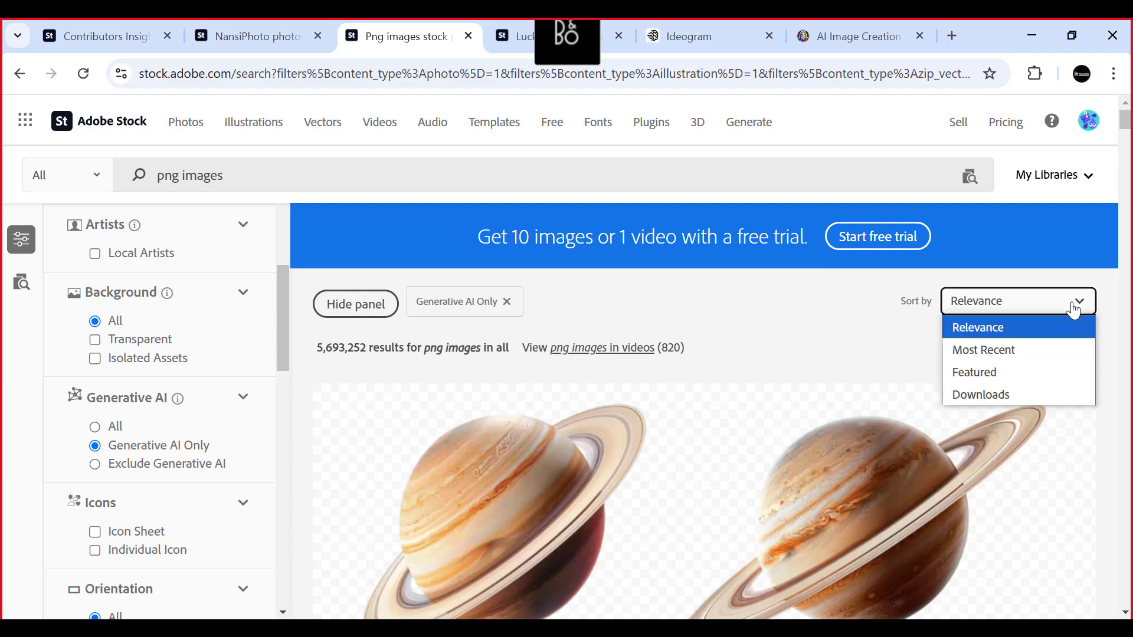
click(981, 395)
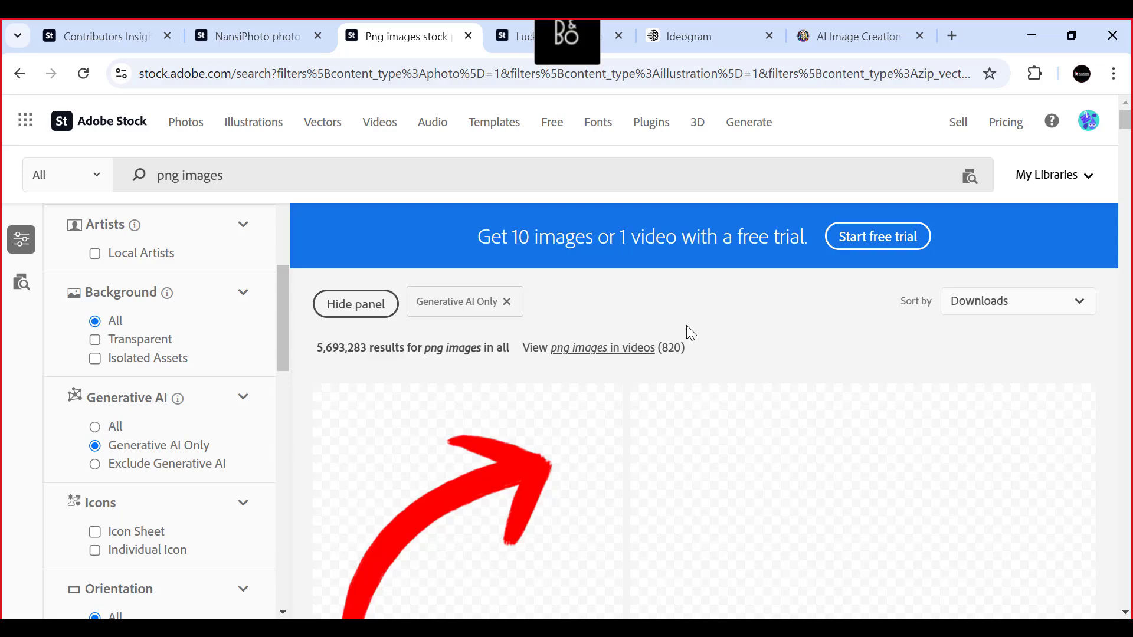
- Look through the most downloaded AI-generated PNG images for ideas on isolated subjects
scroll(694, 331, down, 8)
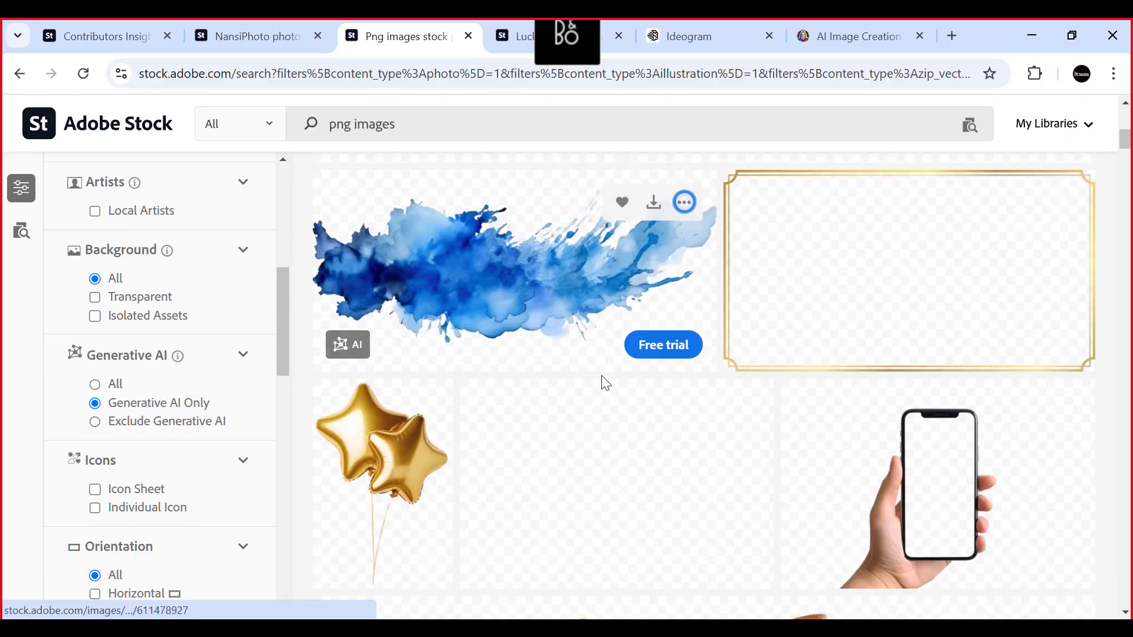
scroll(606, 383, down, 8)
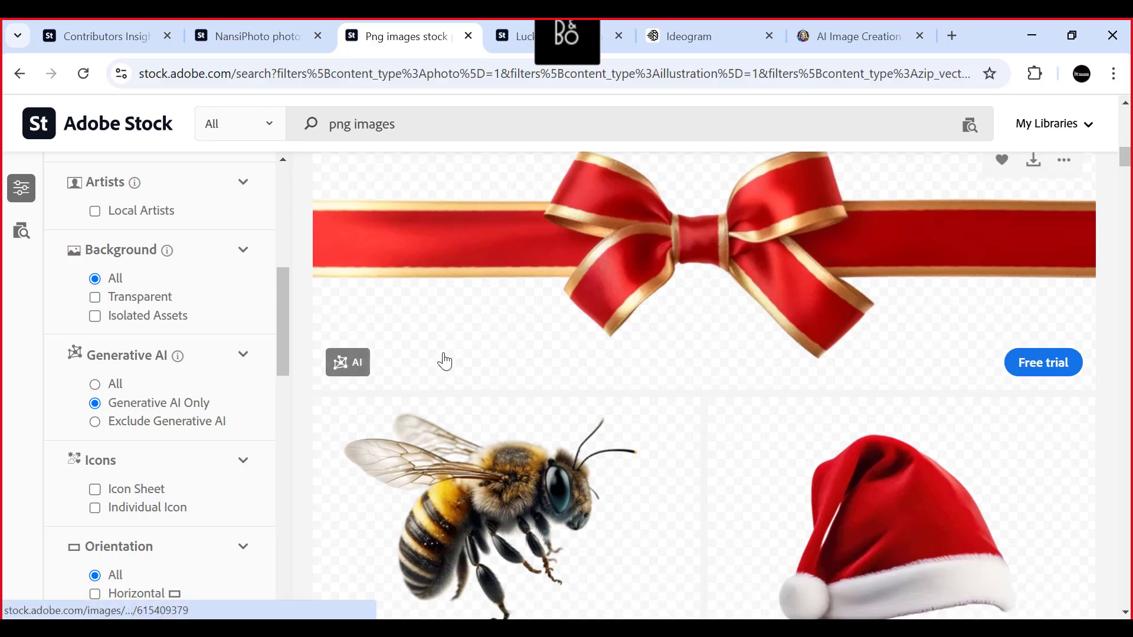
scroll(445, 362, down, 4)
scroll(840, 304, down, 3)
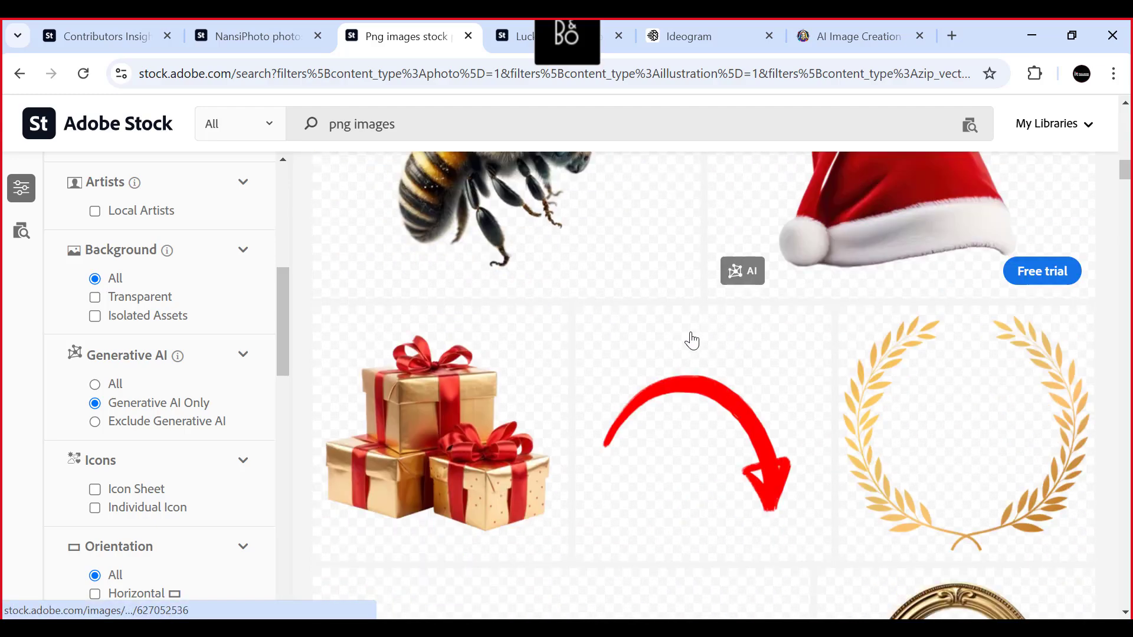
scroll(426, 391, down, 3)
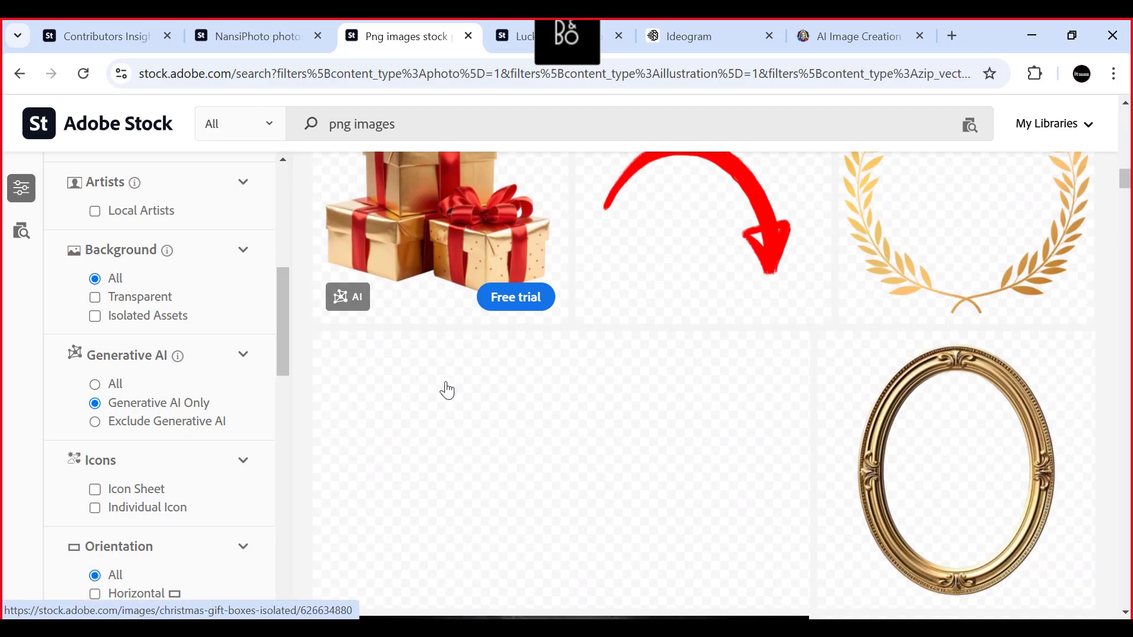
scroll(779, 380, up, 6)
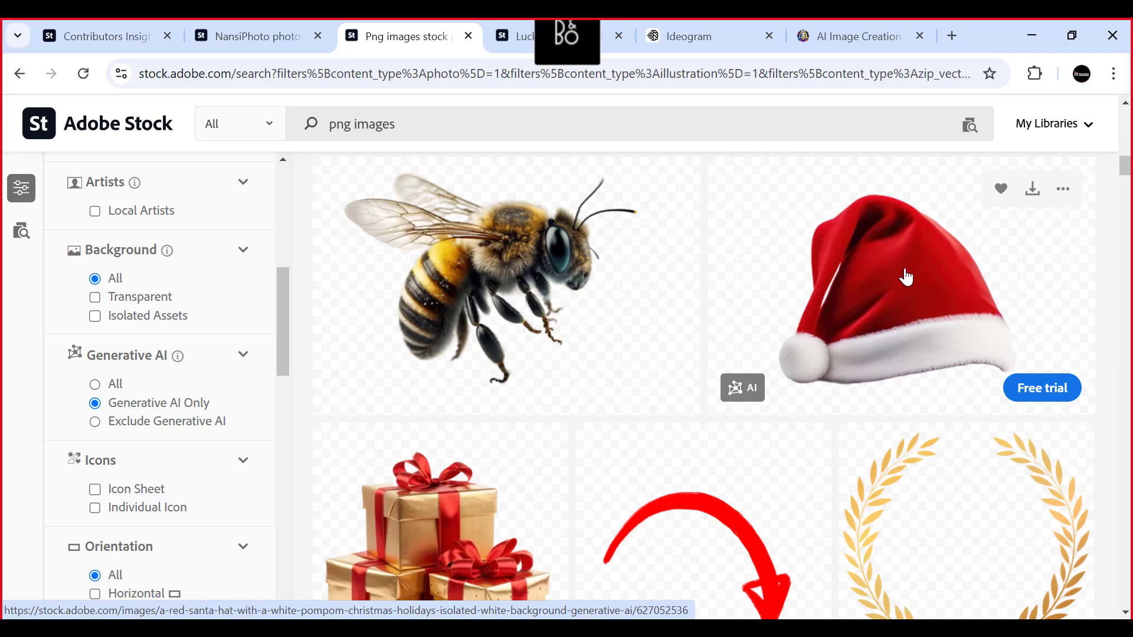
scroll(907, 272, down, 2)
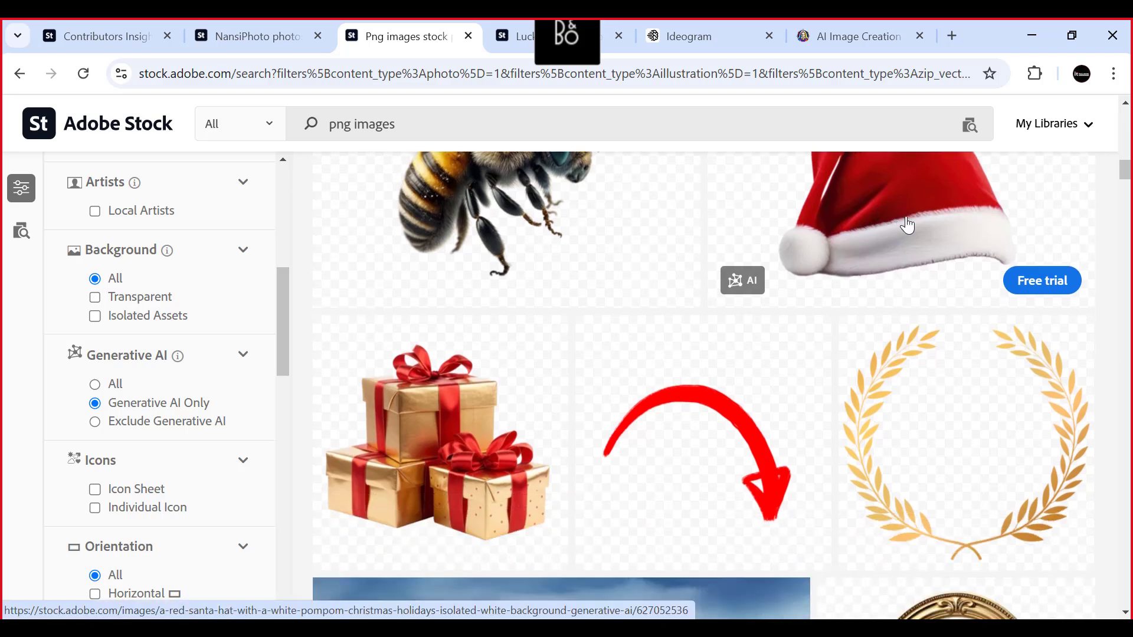
- Switch to Leonardo.Ai and examine the four generated Christmas wreaths in the generation history
click(884, 35)
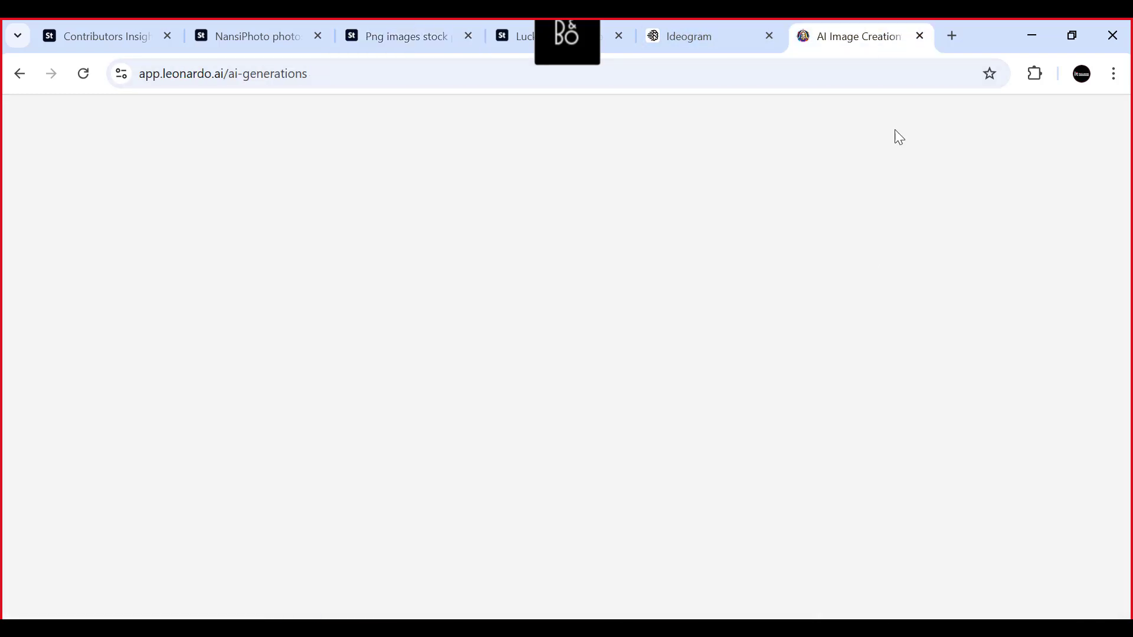
scroll(674, 478, down, 3)
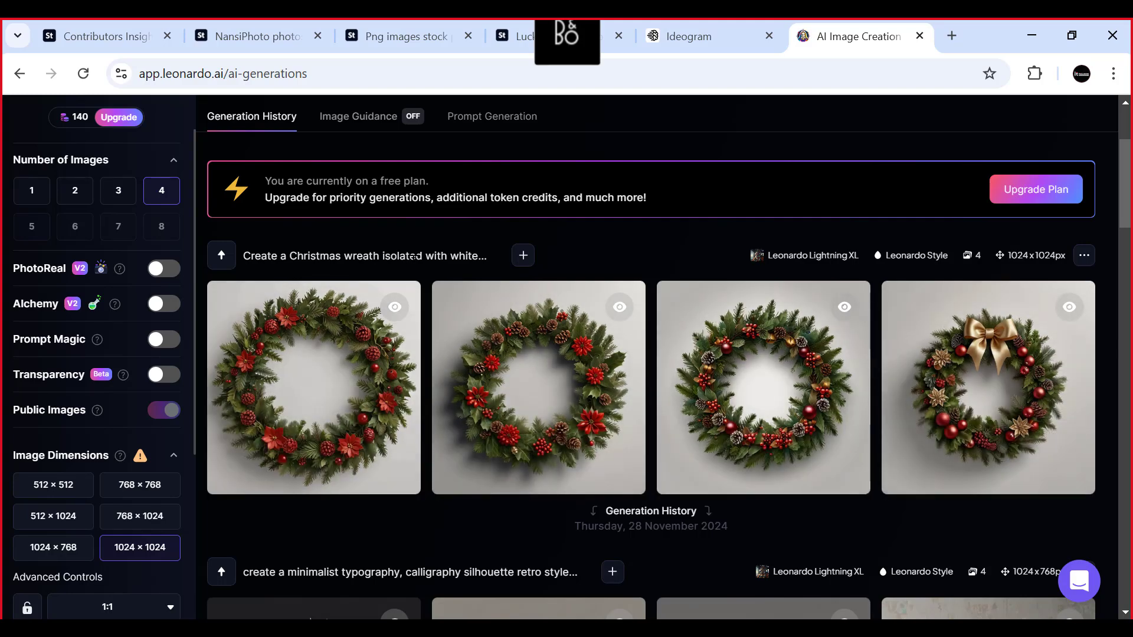
scroll(415, 256, up, 3)
scroll(609, 269, down, 2)
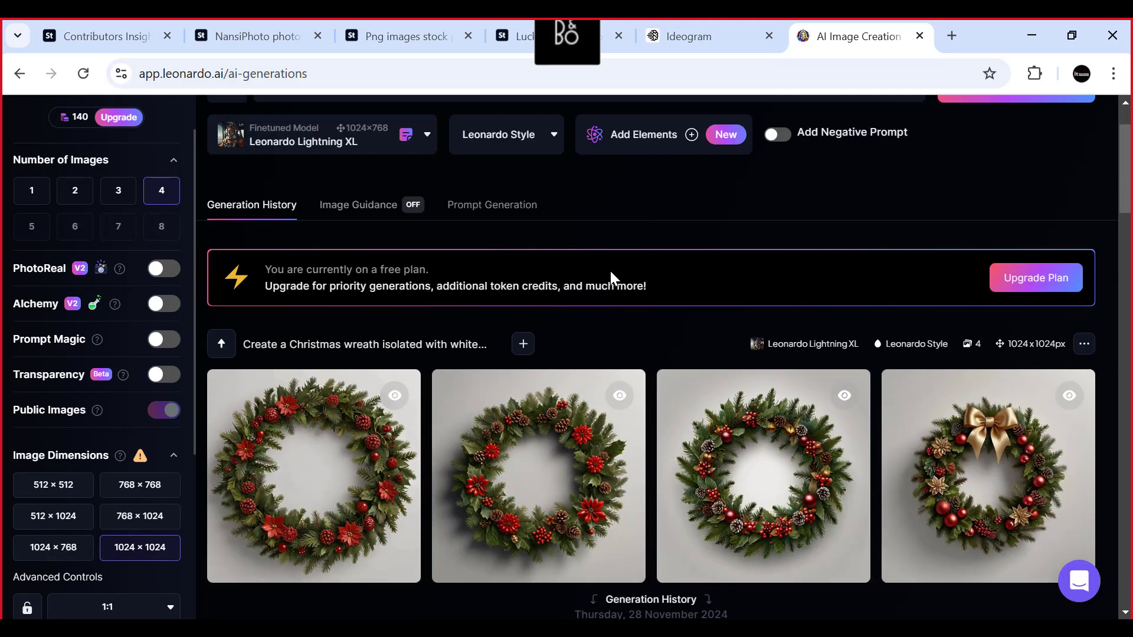
scroll(610, 269, up, 2)
scroll(610, 278, down, 3)
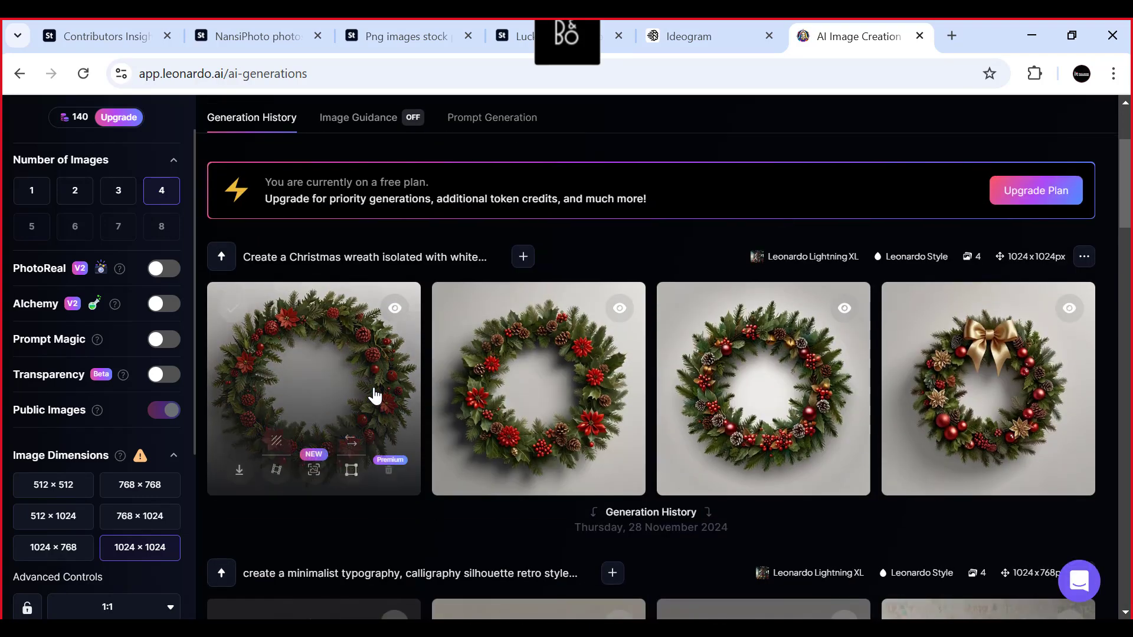
scroll(372, 391, up, 3)
- Switch to Ideogram, open the completed Christmas wreath generation and compare its four images at full size
click(684, 33)
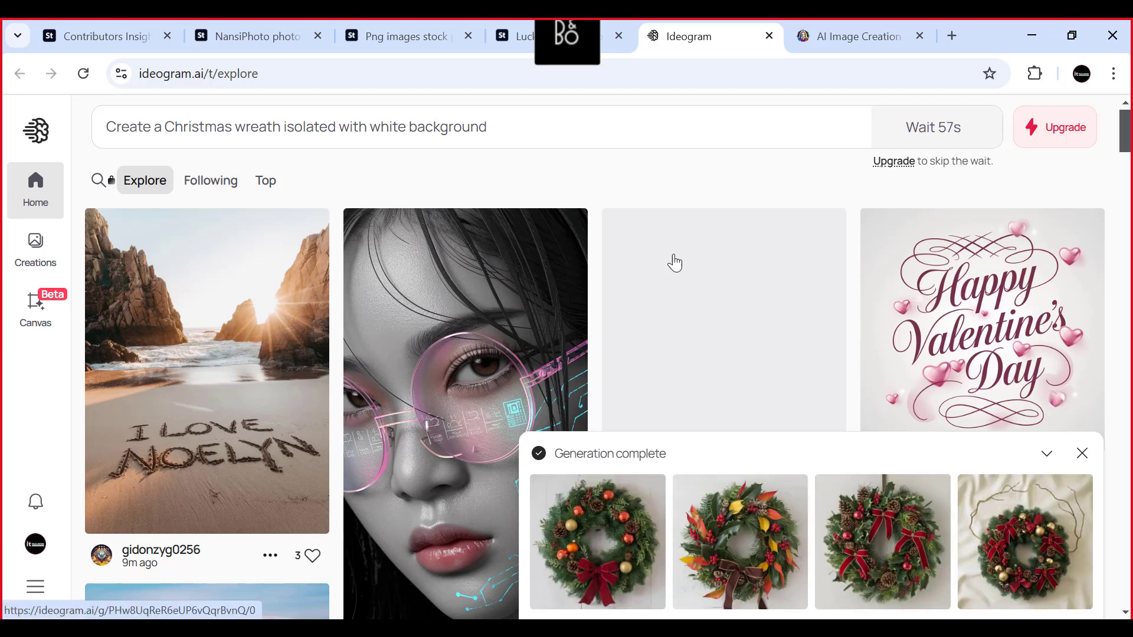
click(620, 544)
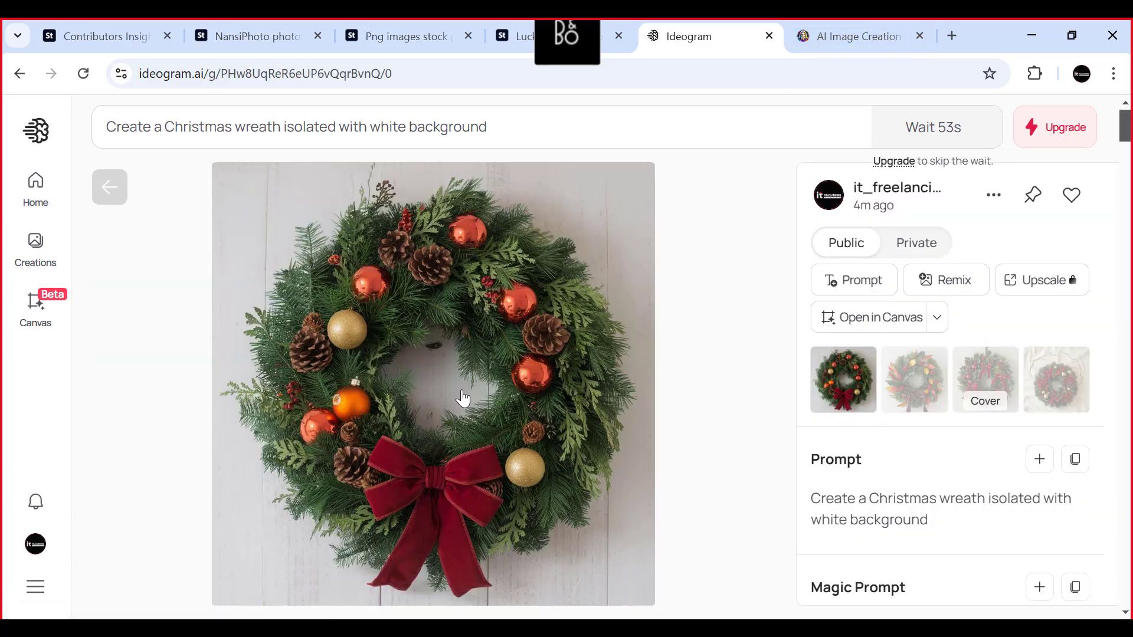
click(919, 384)
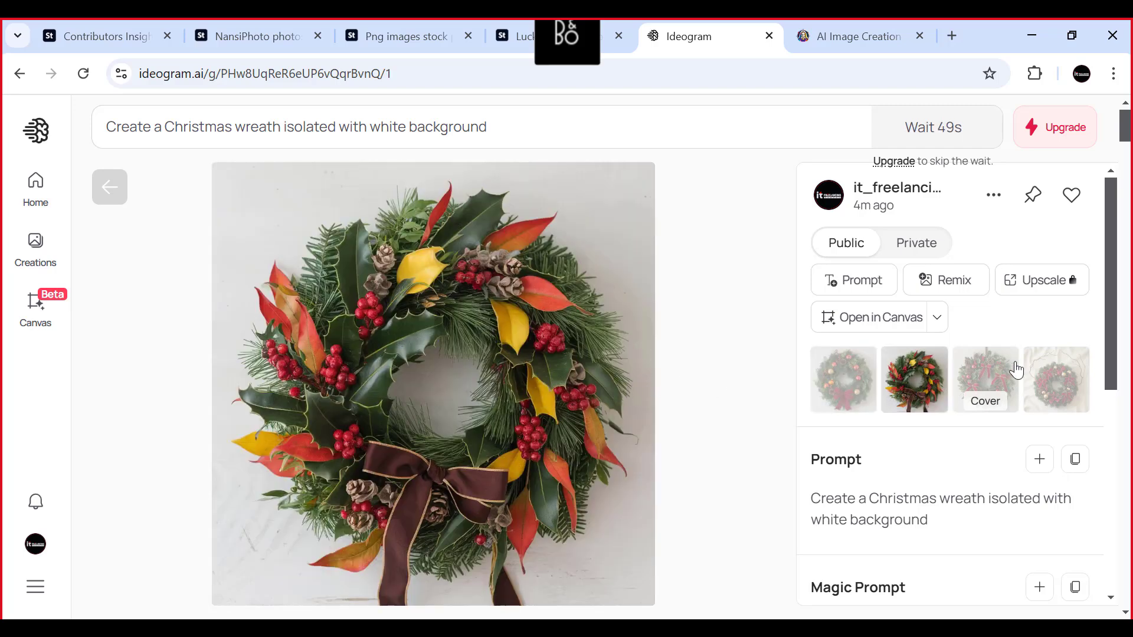
click(993, 376)
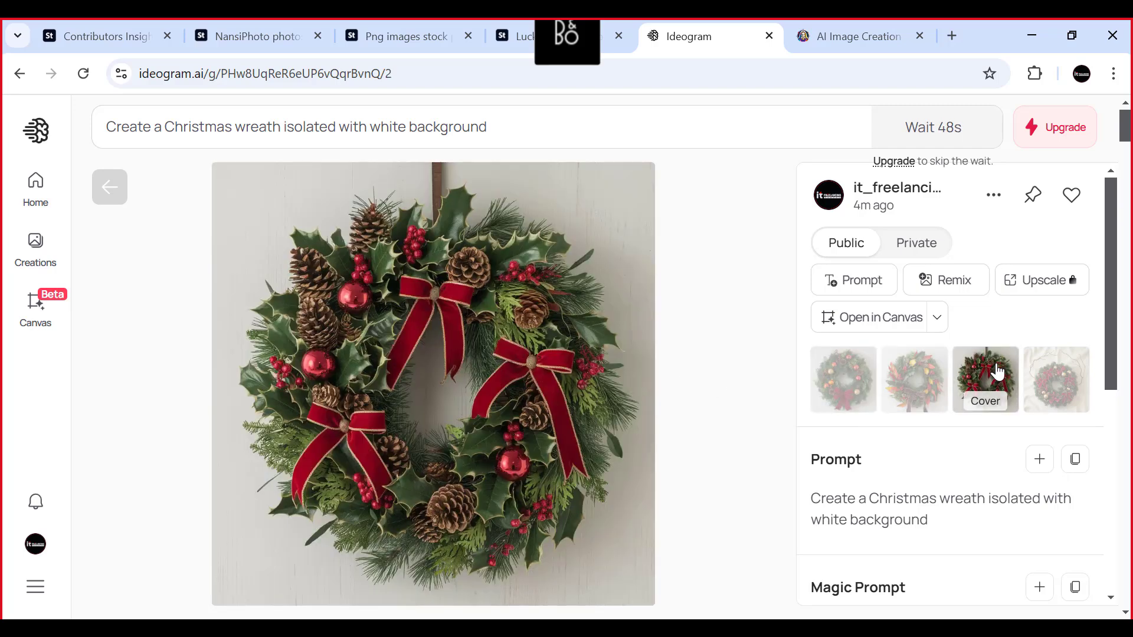
click(1068, 374)
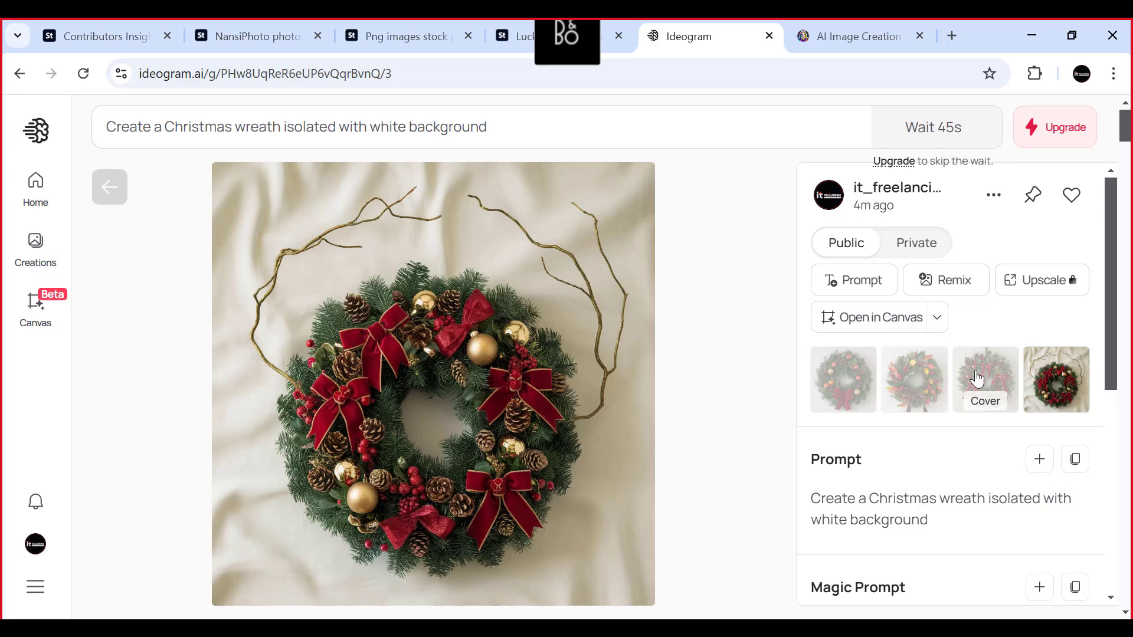
click(993, 373)
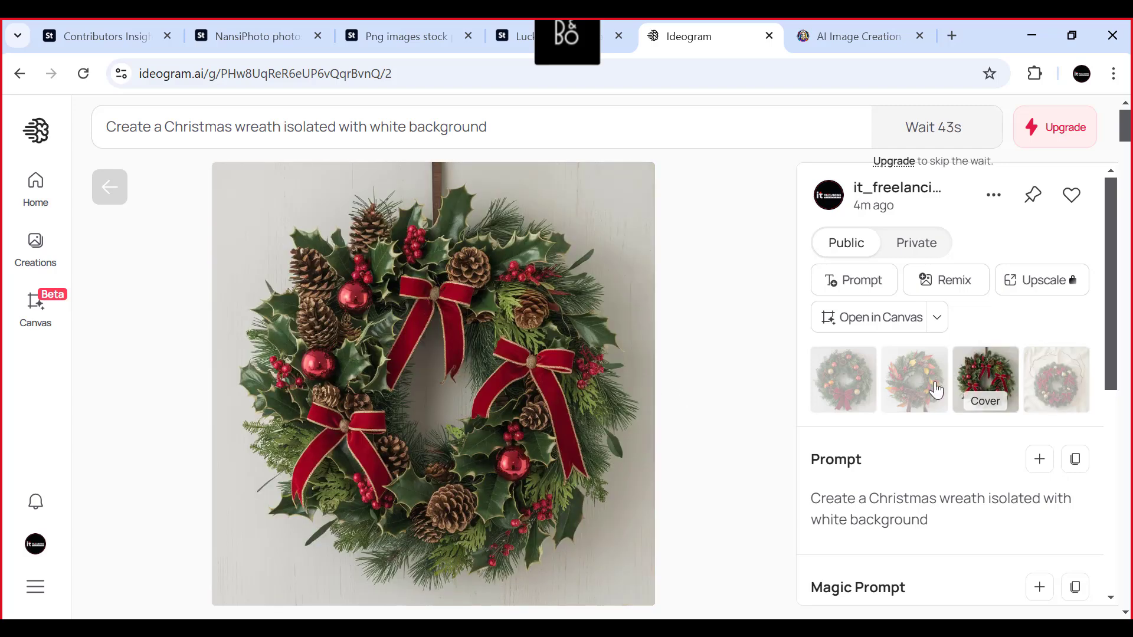
- Display the second wreath, with the yellow and red leaves, and download it as a JPEG
click(895, 382)
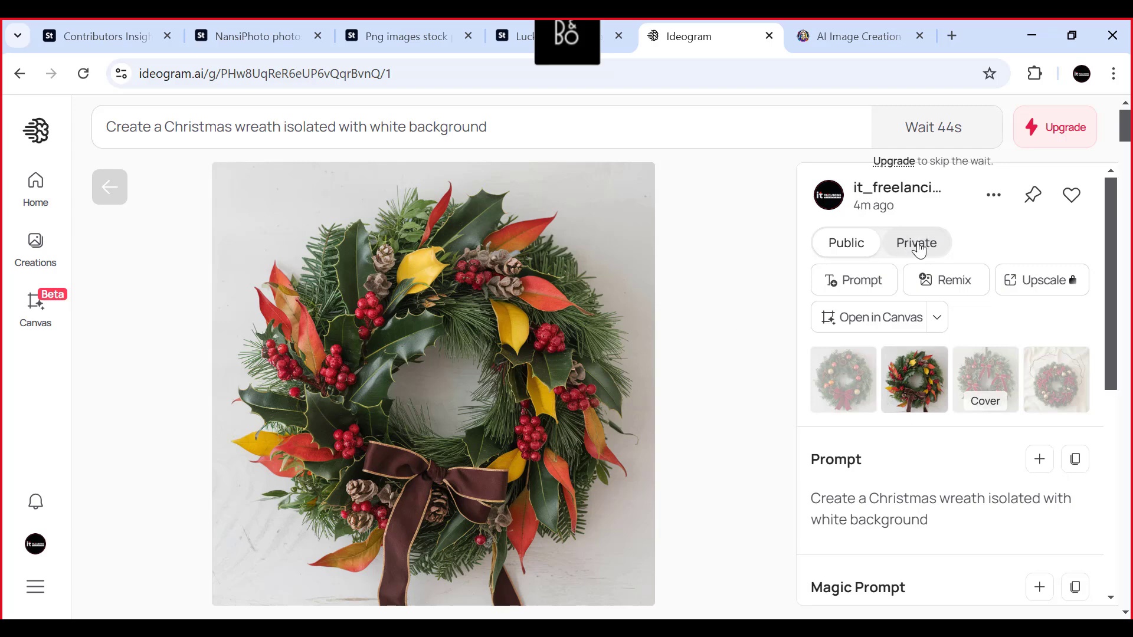
click(984, 202)
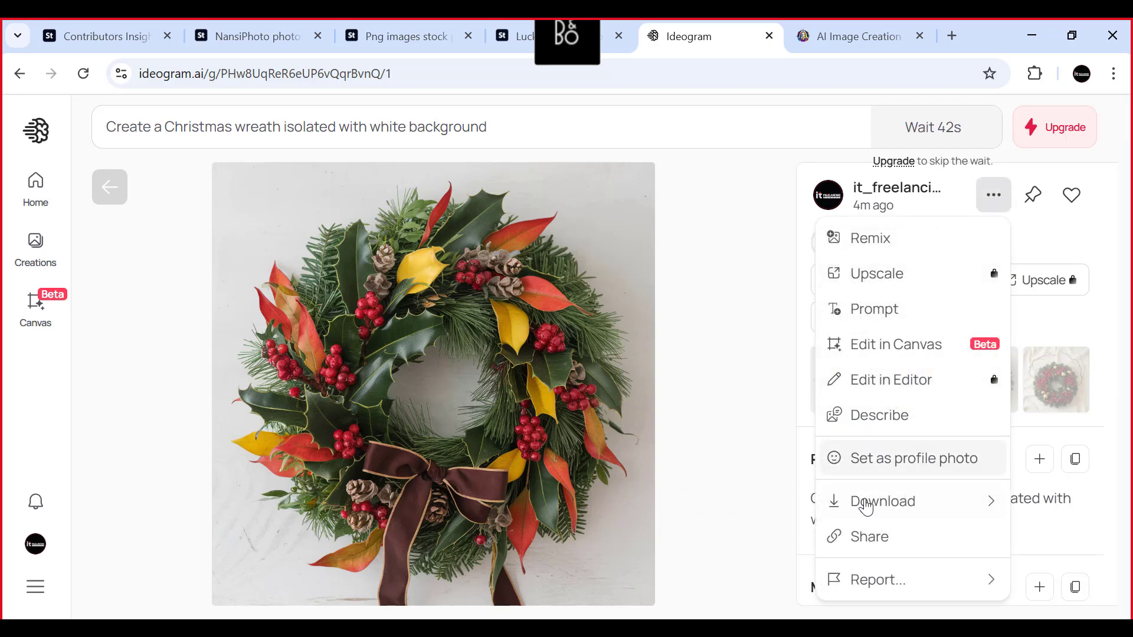
mouse_move(861, 502)
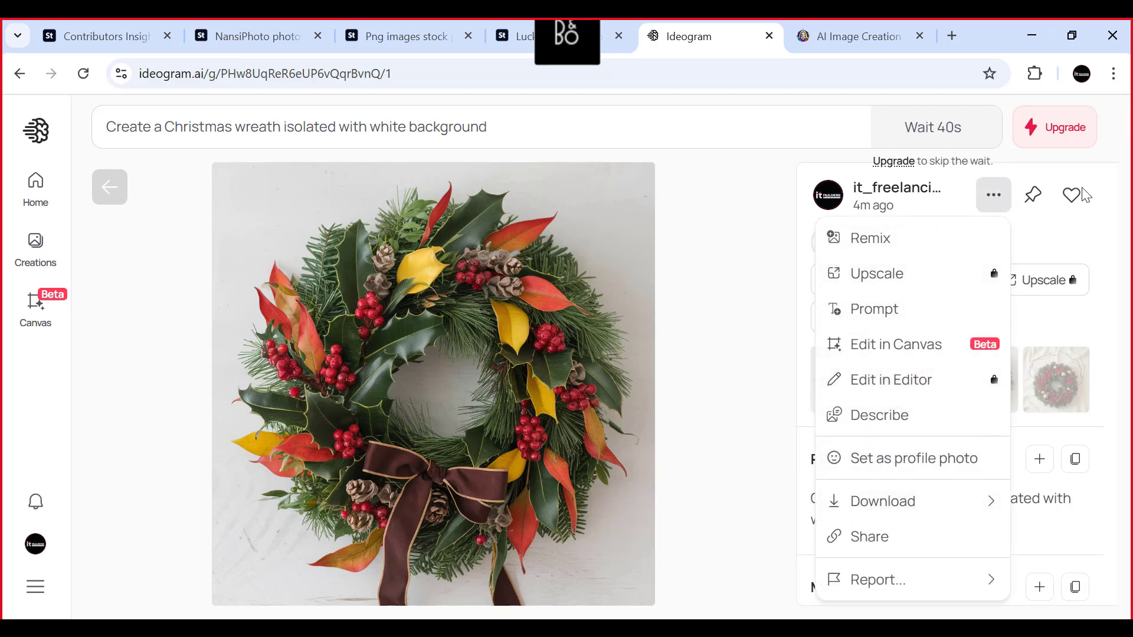
click(1101, 219)
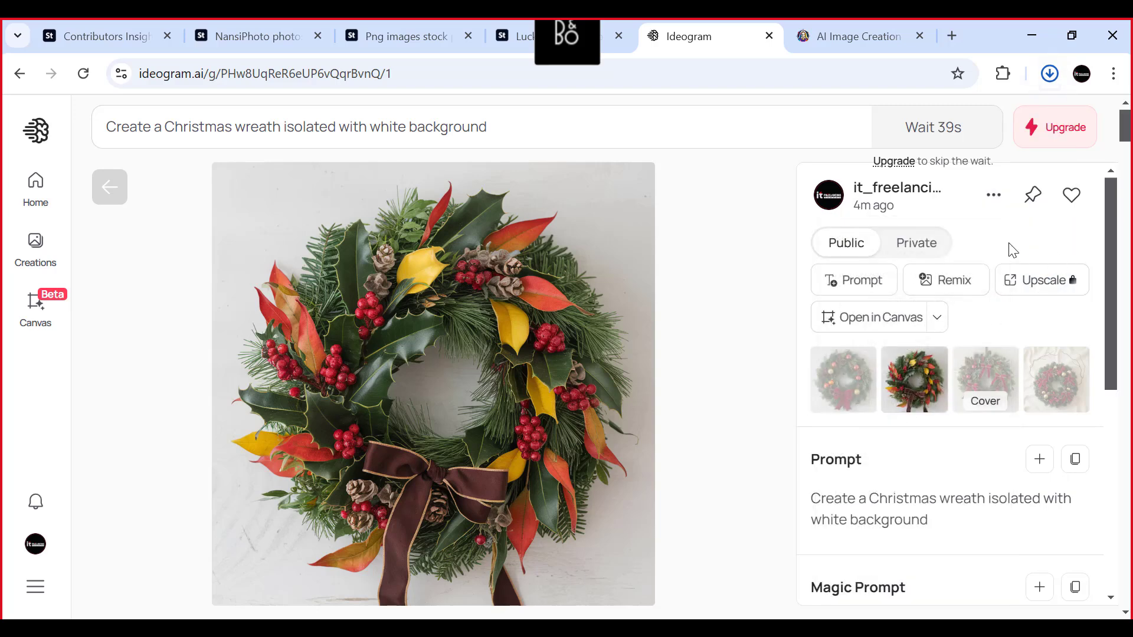
- Download the first wreath, with the orange and gold baubles, and display the third wreath with the red bows
click(853, 373)
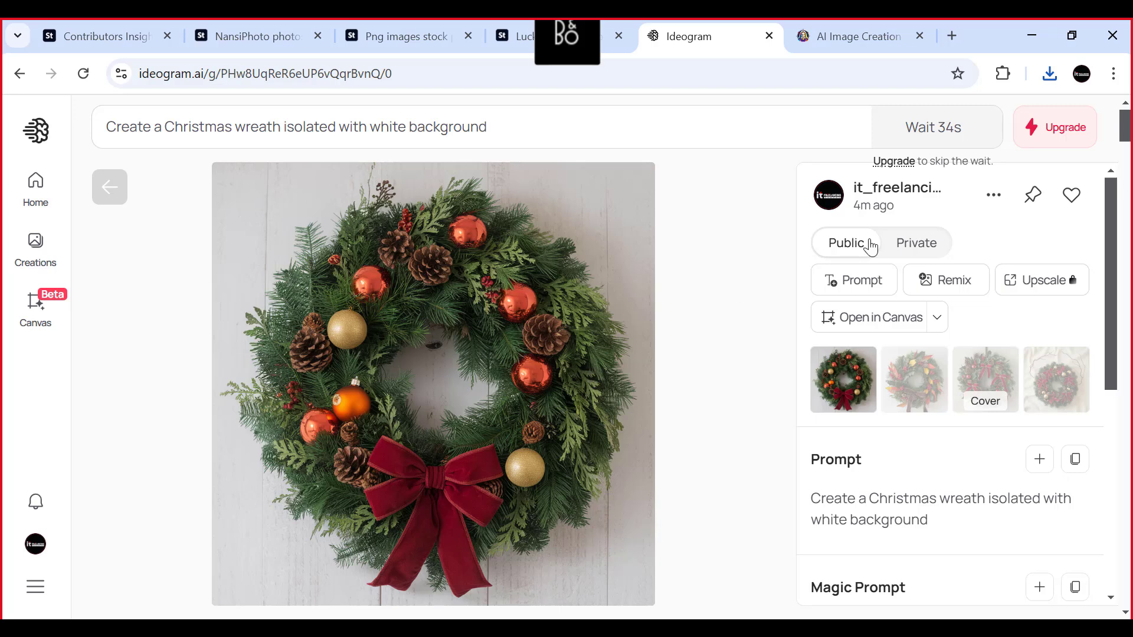
click(993, 198)
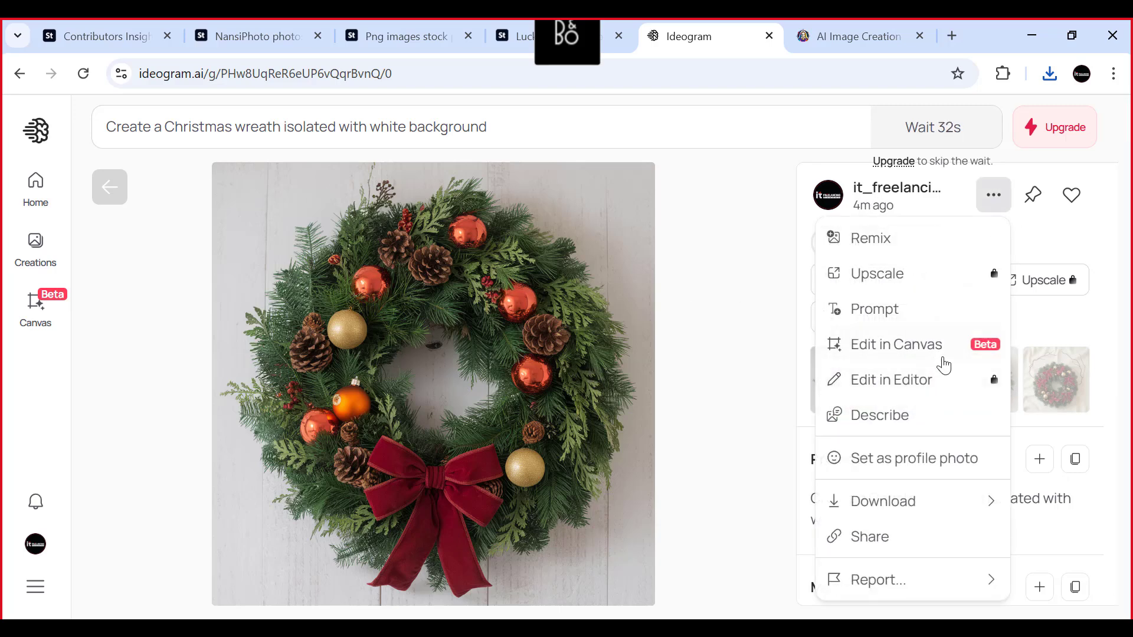
mouse_move(873, 504)
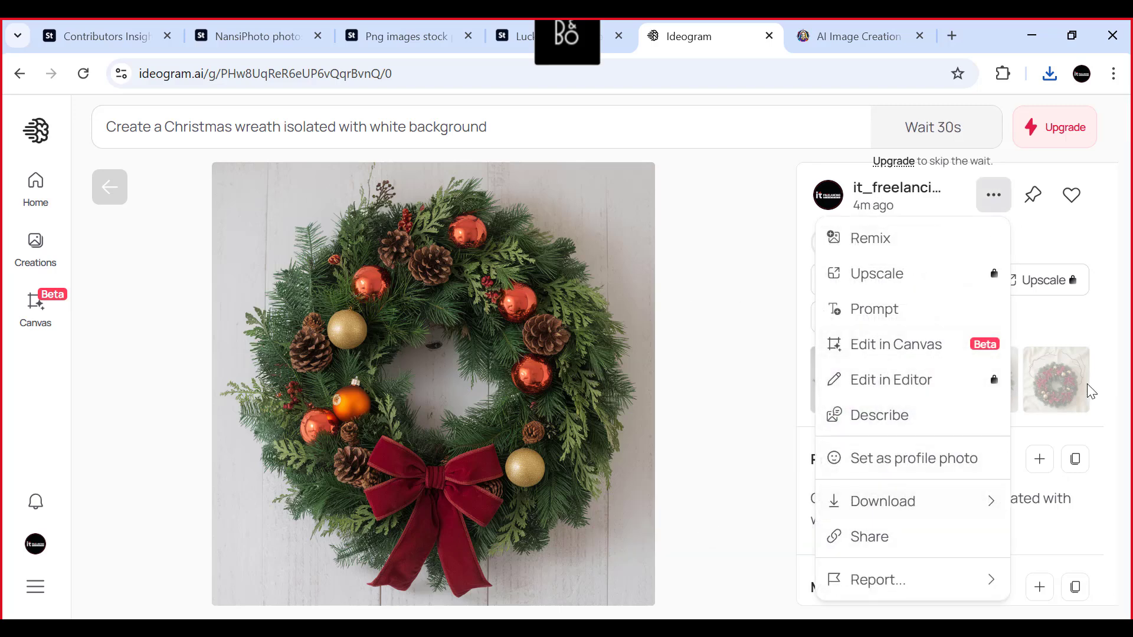
click(1109, 305)
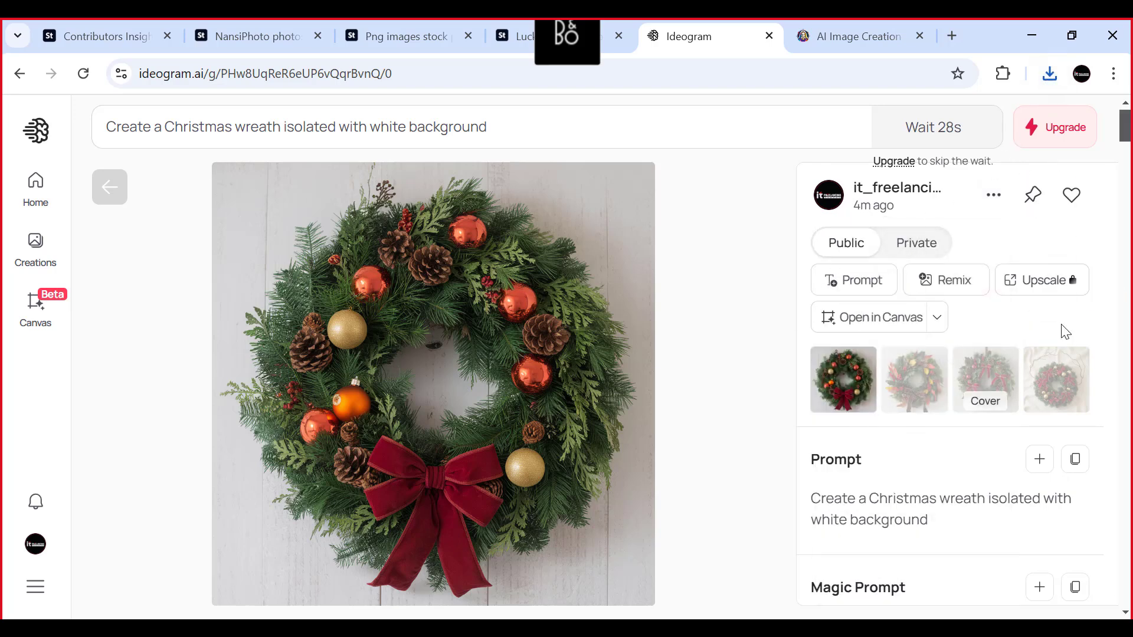
click(1043, 367)
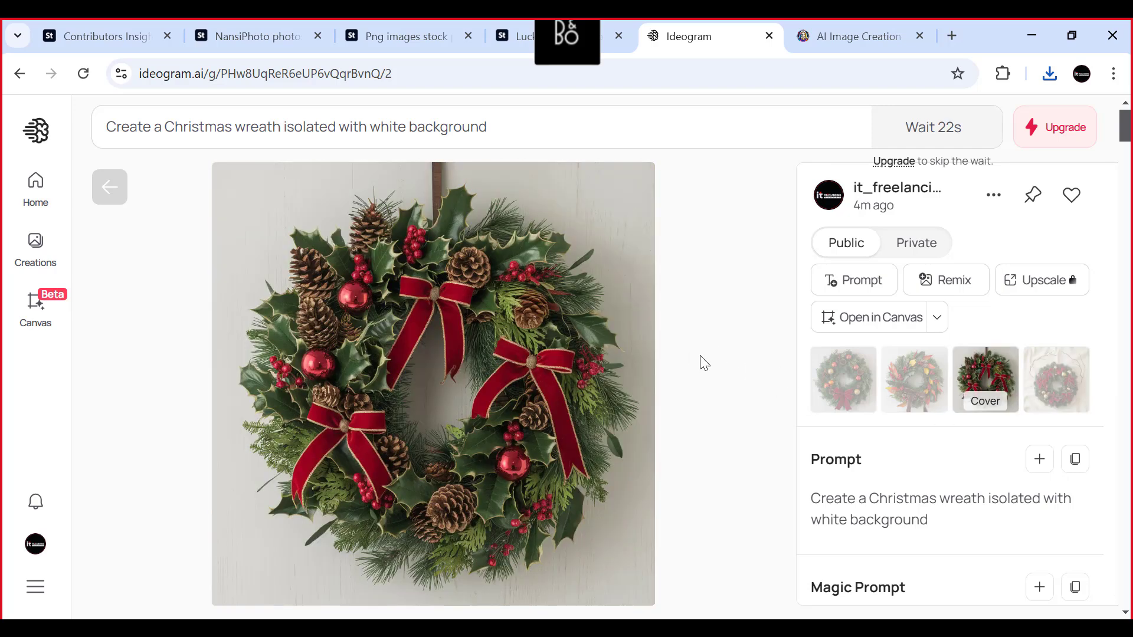
- Download the displayed third wreath, with the red bows, as a JPEG at 70% quality
click(994, 195)
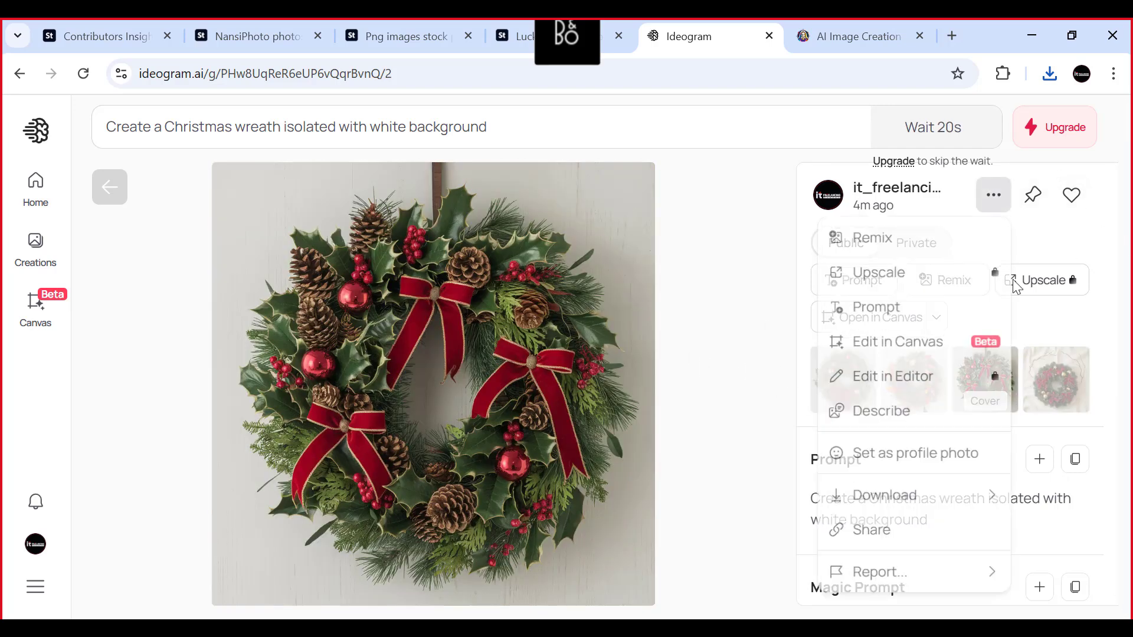
mouse_move(858, 514)
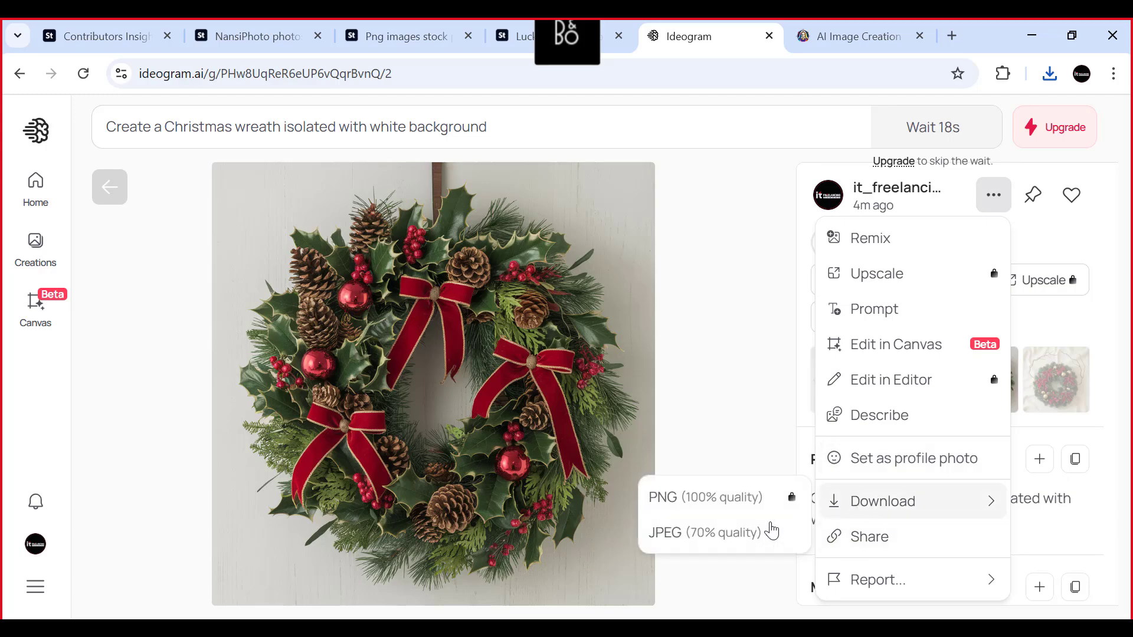
click(715, 534)
- Switch to Leonardo.Ai and compare the generated Christmas wreaths at full size, then close the enlarged view
click(879, 36)
scroll(377, 580, down, 2)
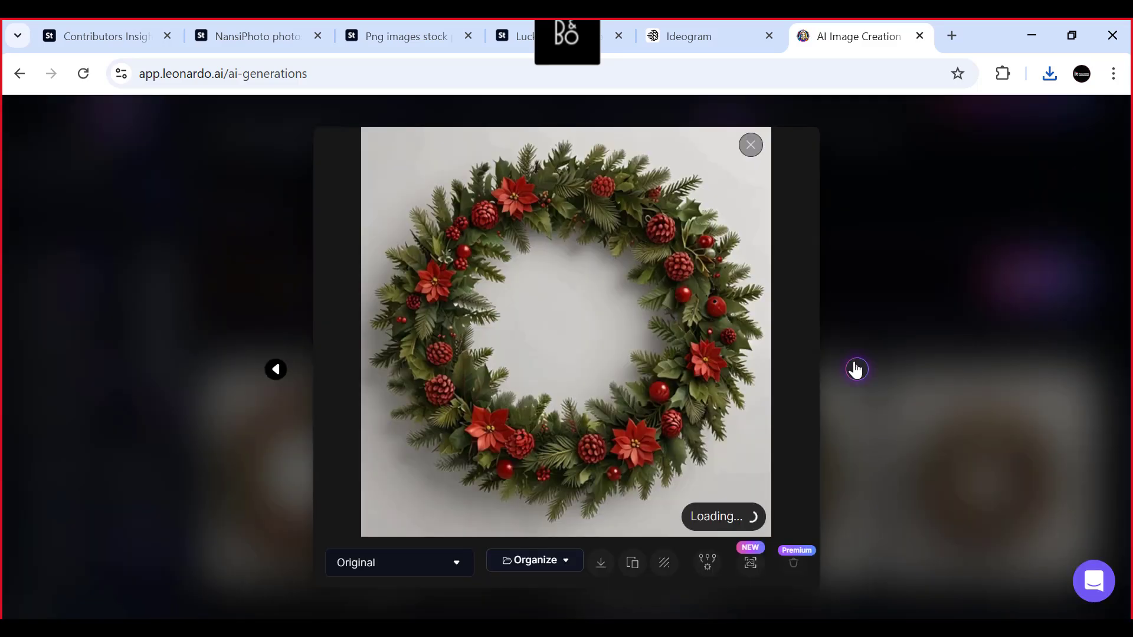
click(858, 369)
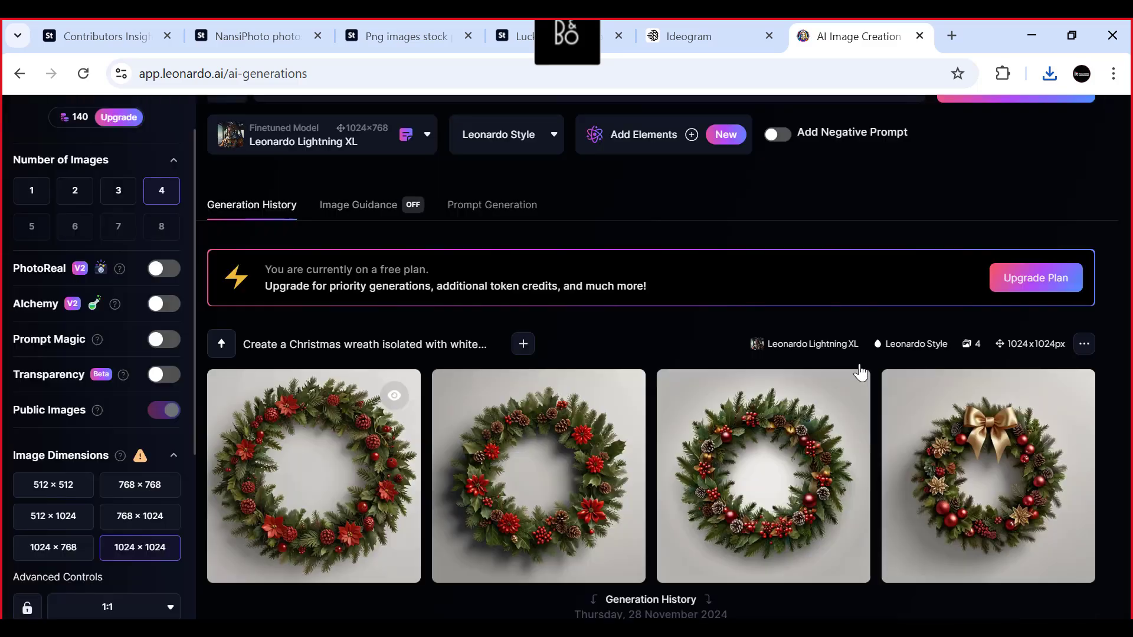
click(856, 371)
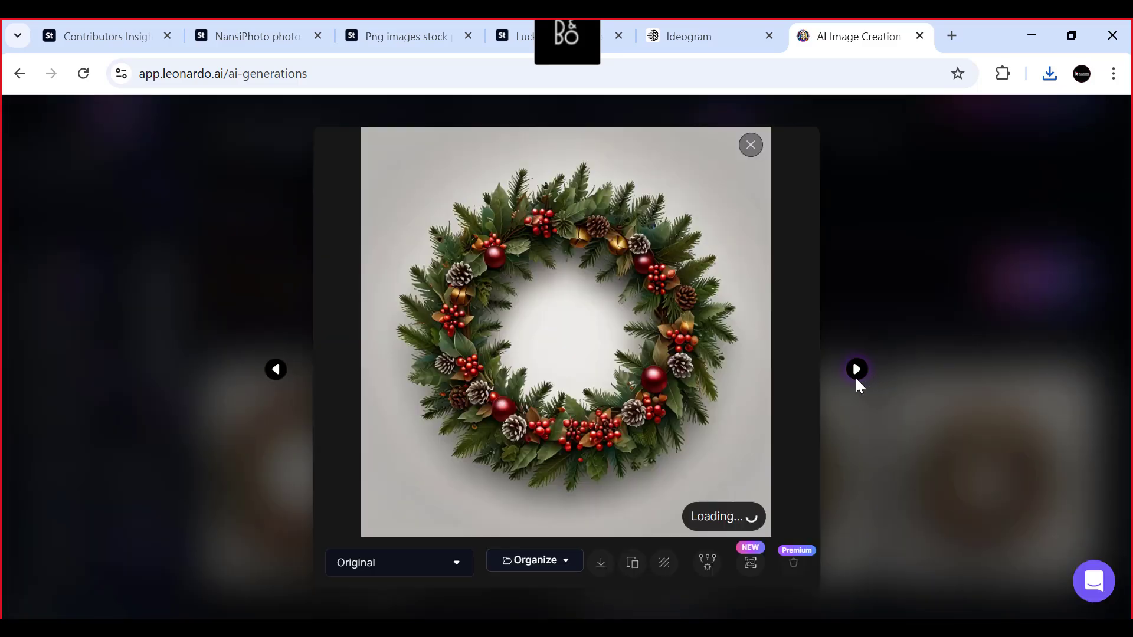
click(856, 370)
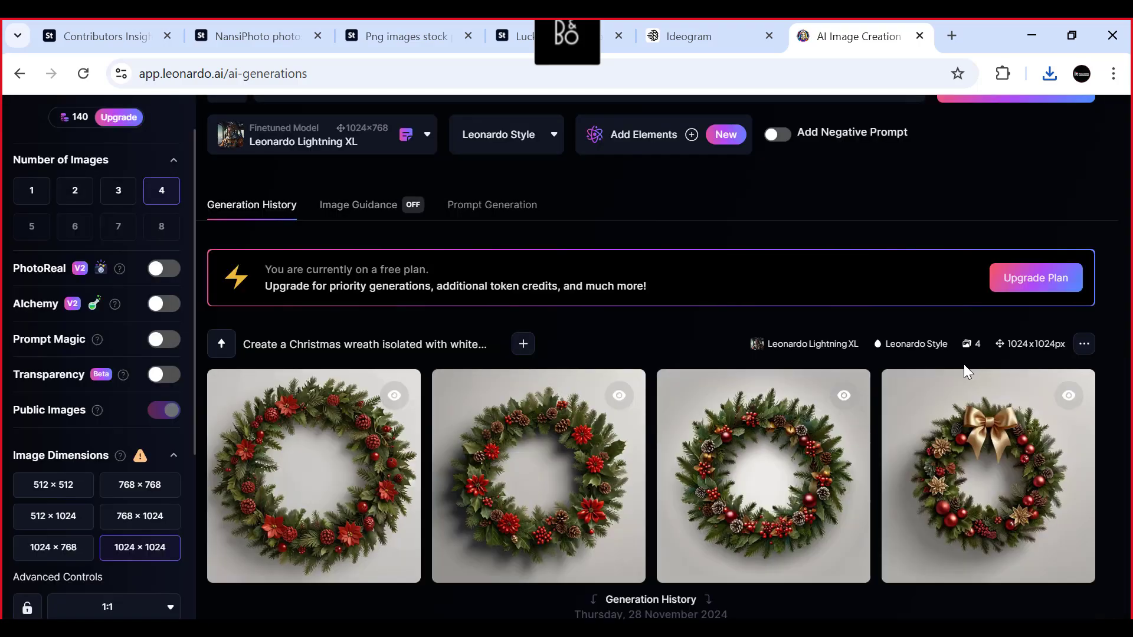
click(856, 370)
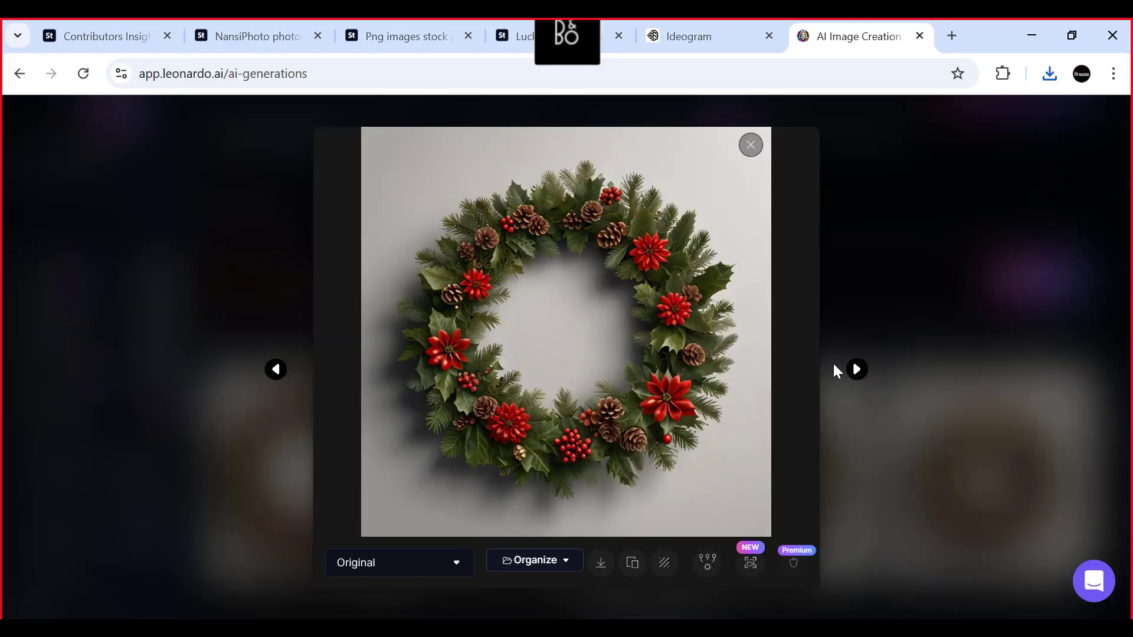
click(857, 369)
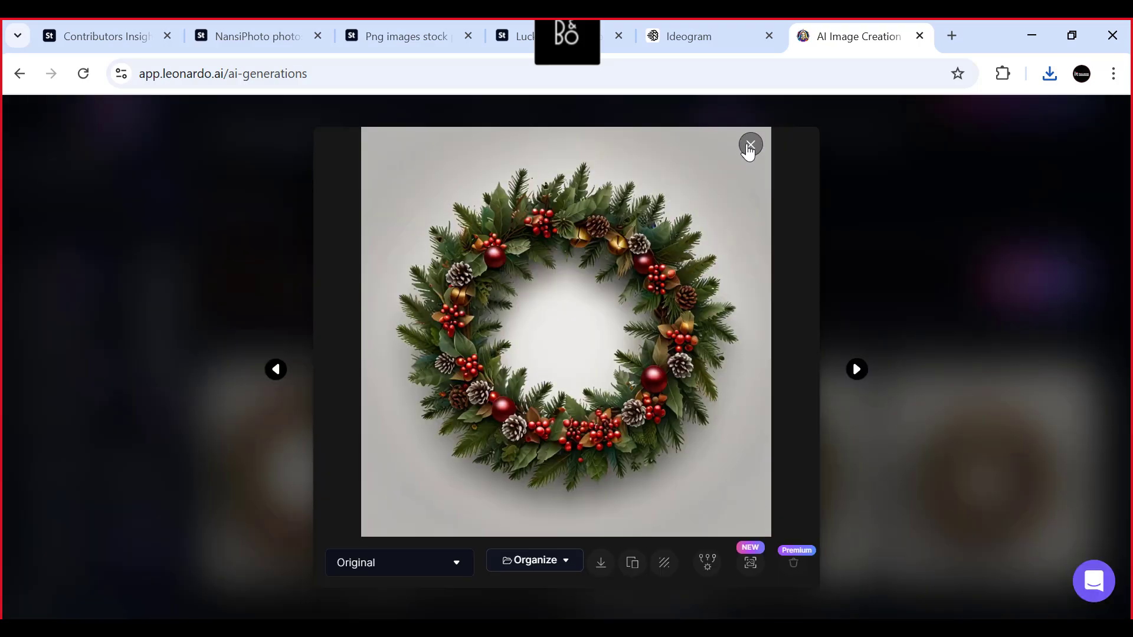
click(837, 263)
- Download all four Christmas wreath images of the latest generation from the generation history
scroll(619, 407, down, 2)
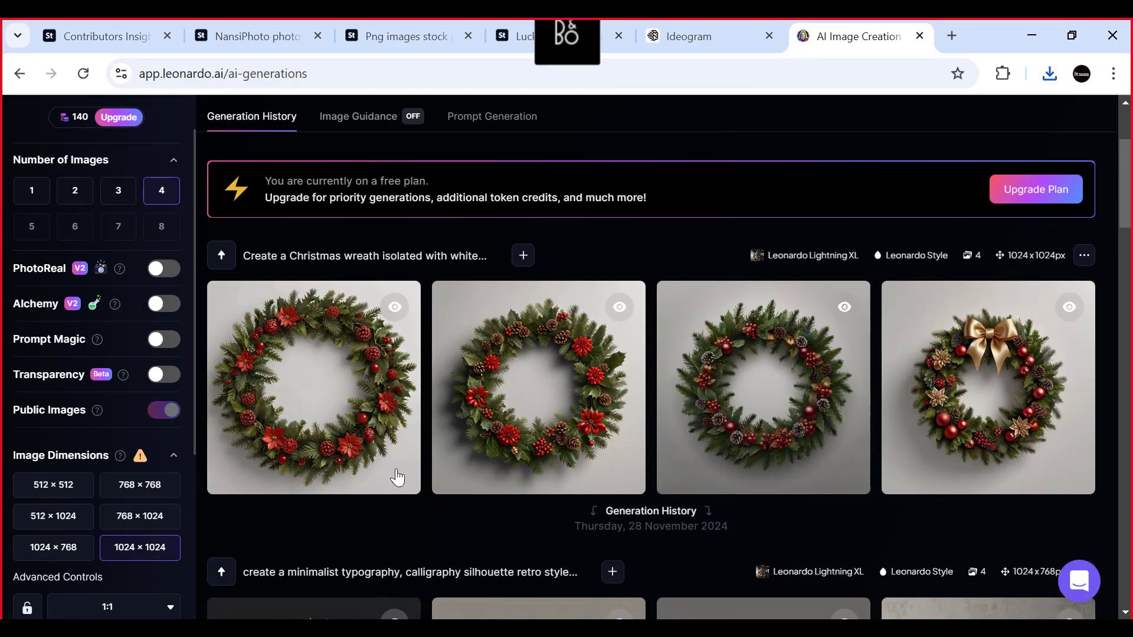
mouse_move(338, 468)
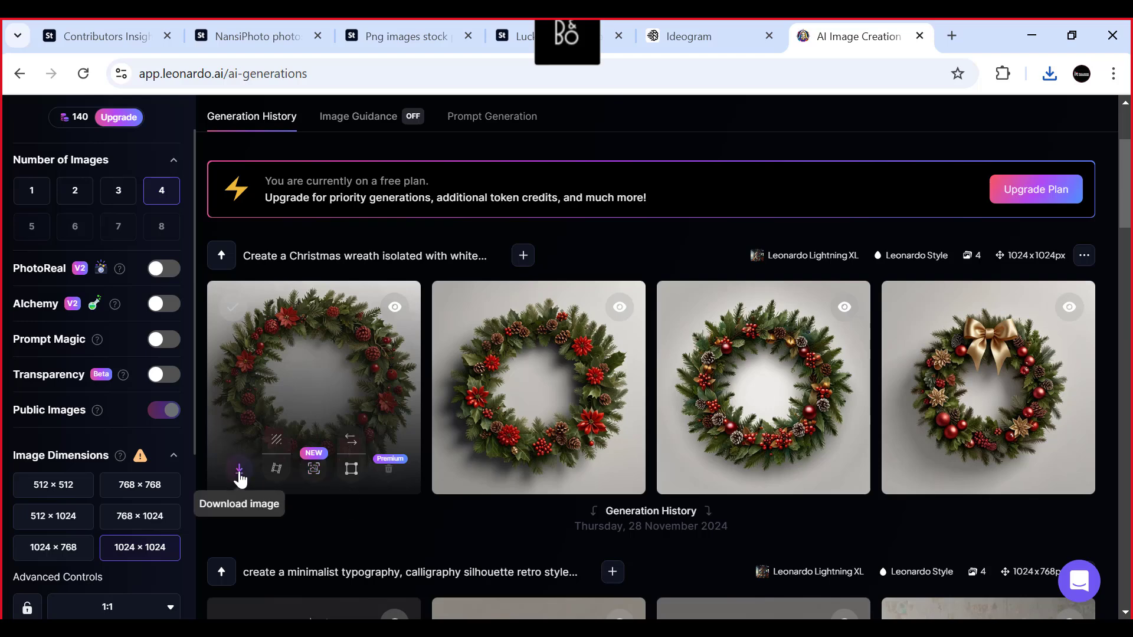
click(239, 472)
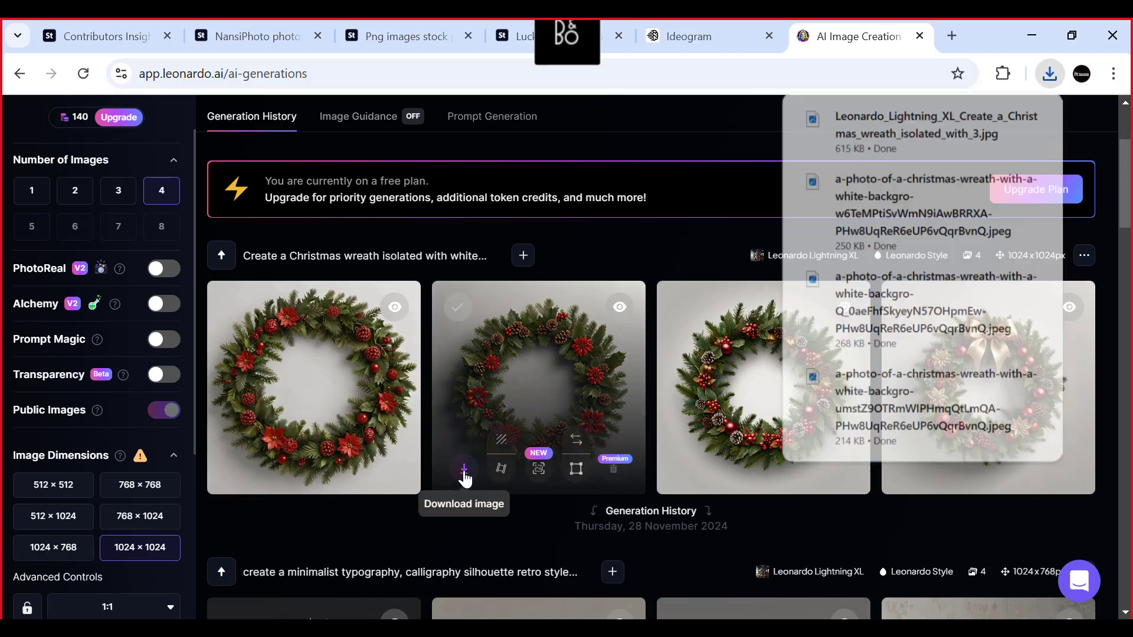
click(689, 472)
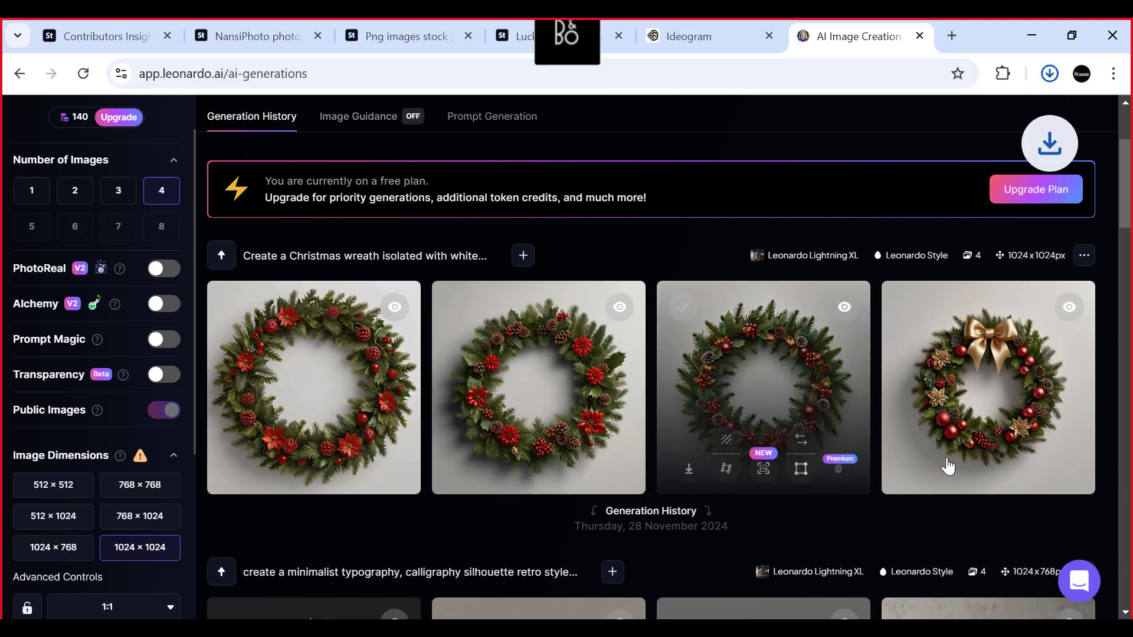
click(912, 468)
- Insert "gradieant" between "white" and "background" in the image prompt and generate four new wreath images
scroll(510, 318, up, 2)
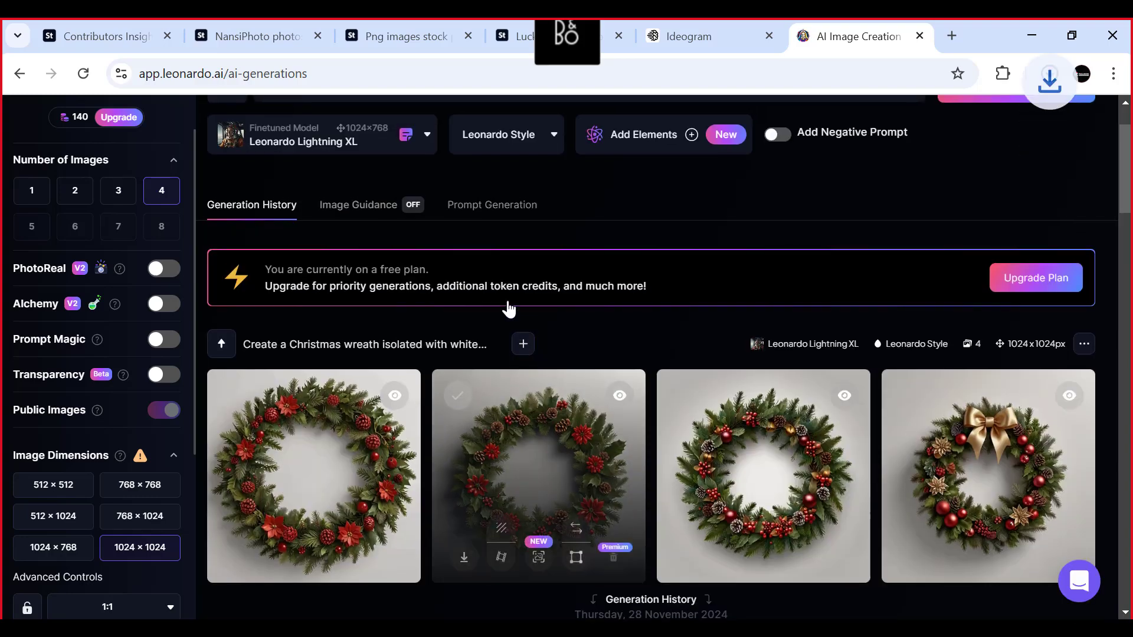
scroll(508, 308, up, 2)
scroll(712, 475, down, 2)
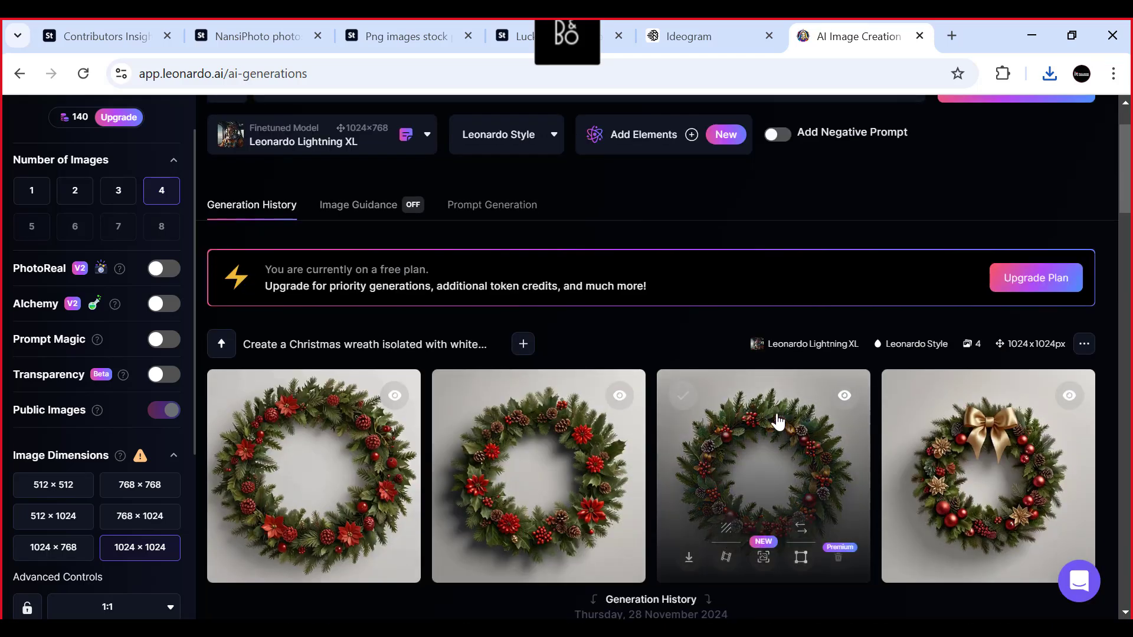
scroll(691, 404, up, 2)
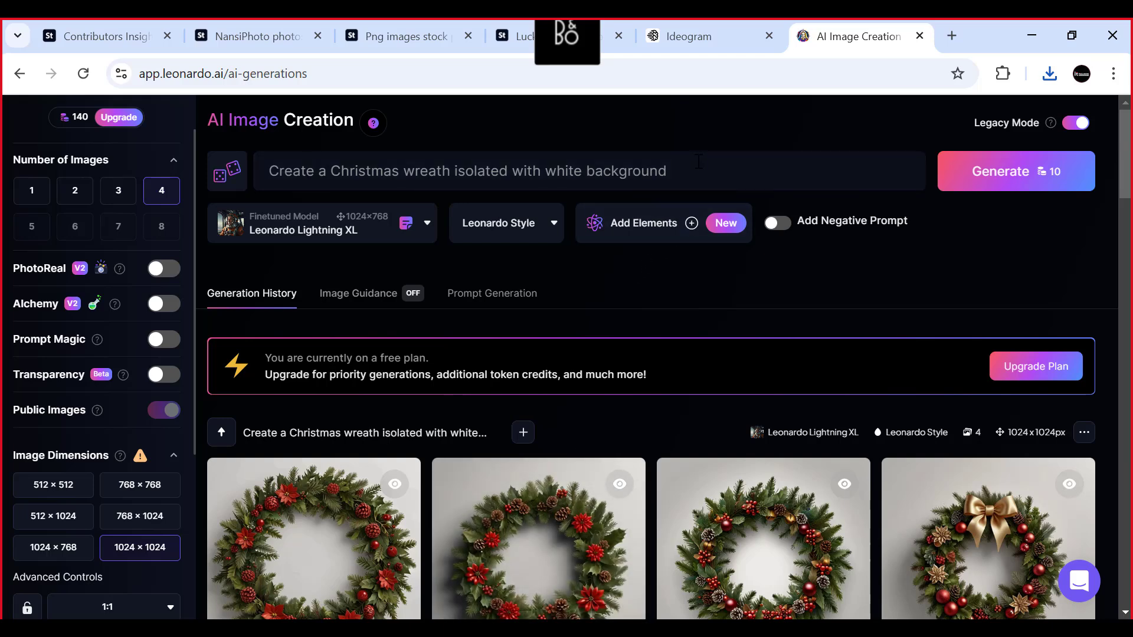
click(699, 161)
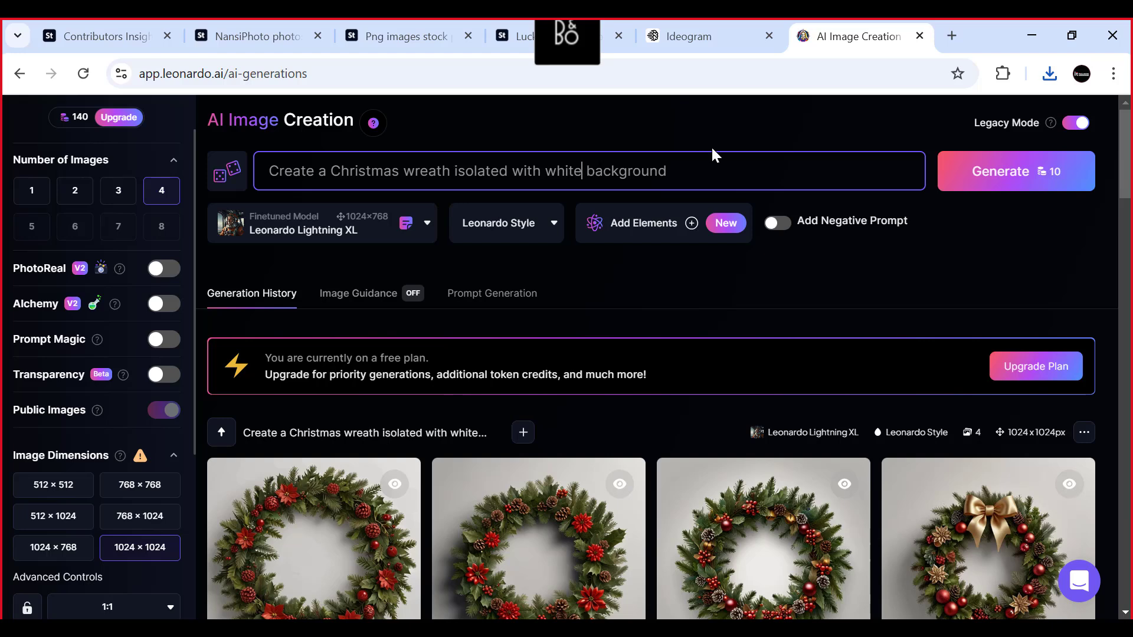
text(gra )
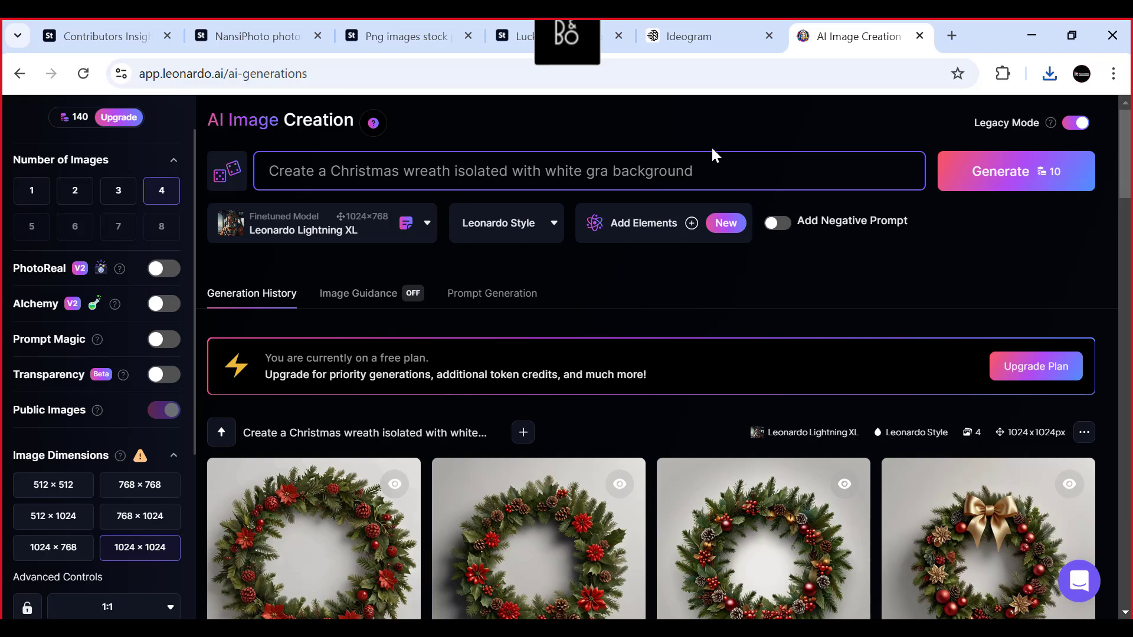
text(dieant)
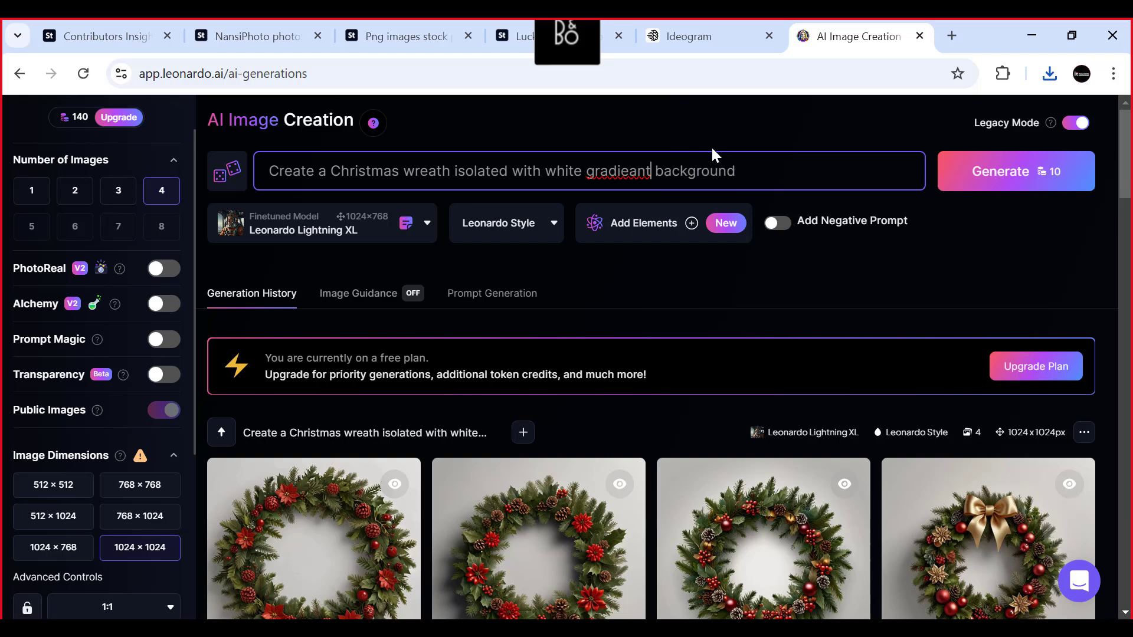
key(Return)
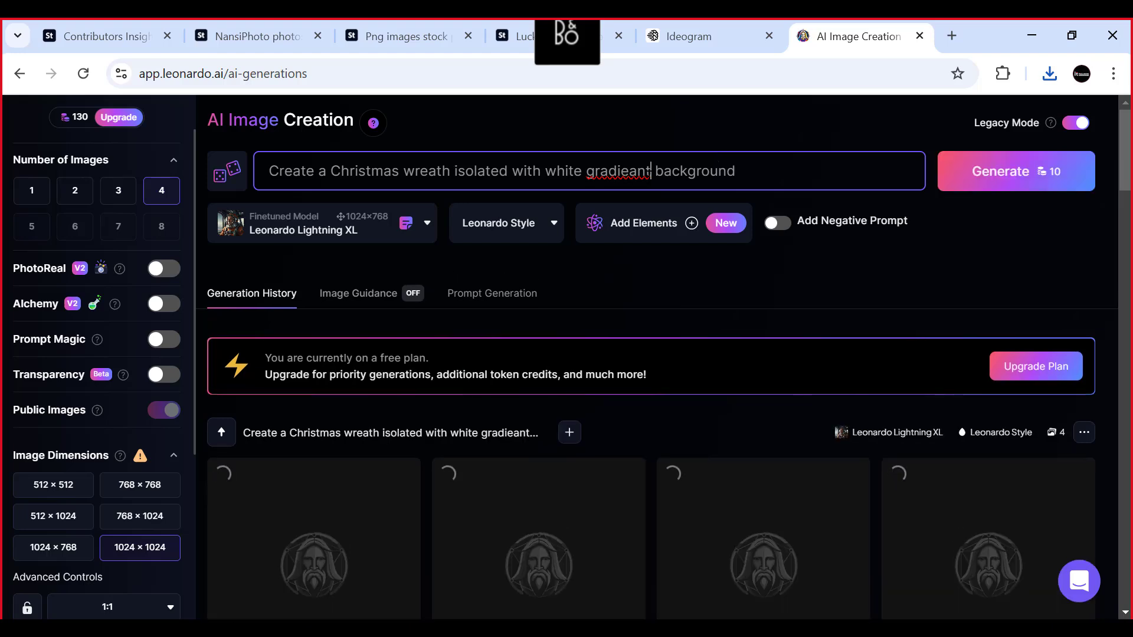
- Correct the misspelled word before "background" in the prompt to "gradient" and check the running generation
double_click(625, 171)
right_click(637, 177)
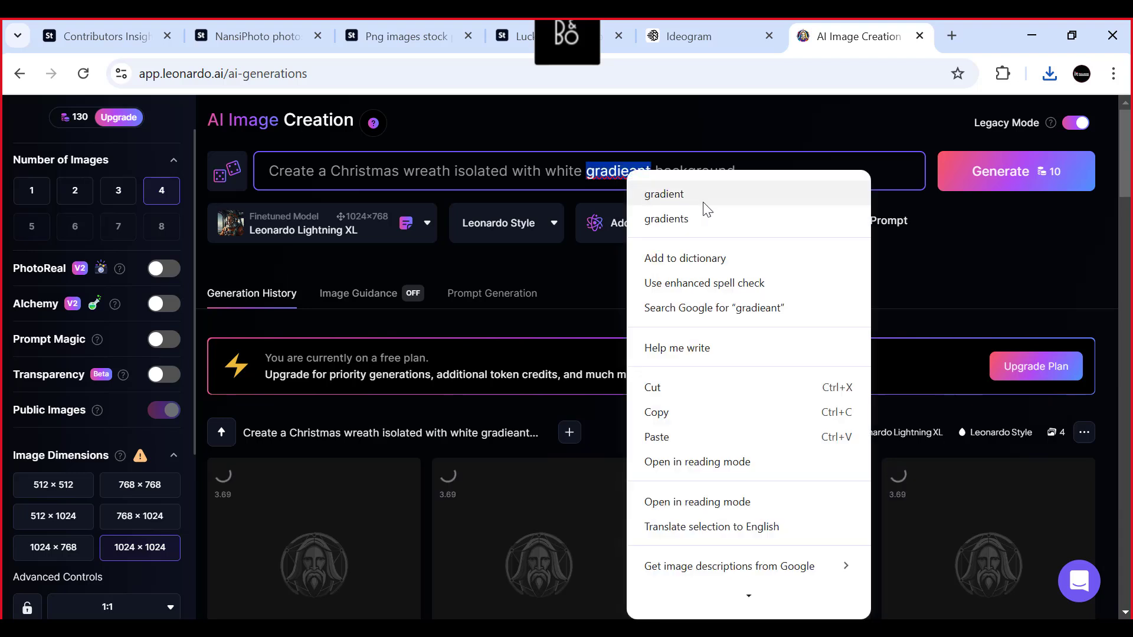
click(672, 201)
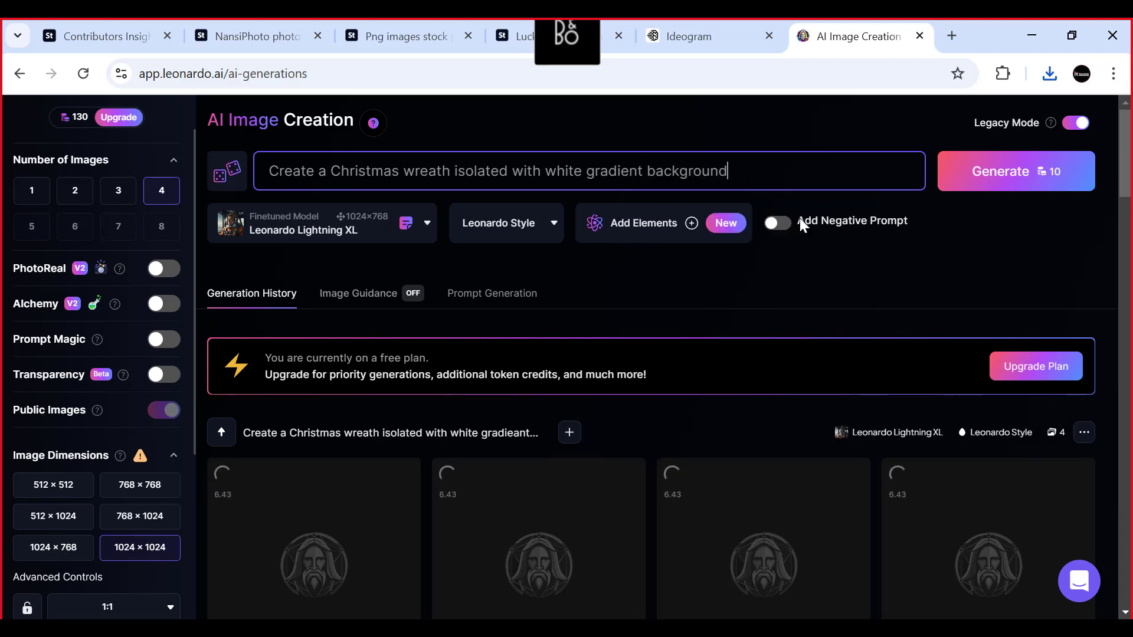
scroll(651, 291, down, 1)
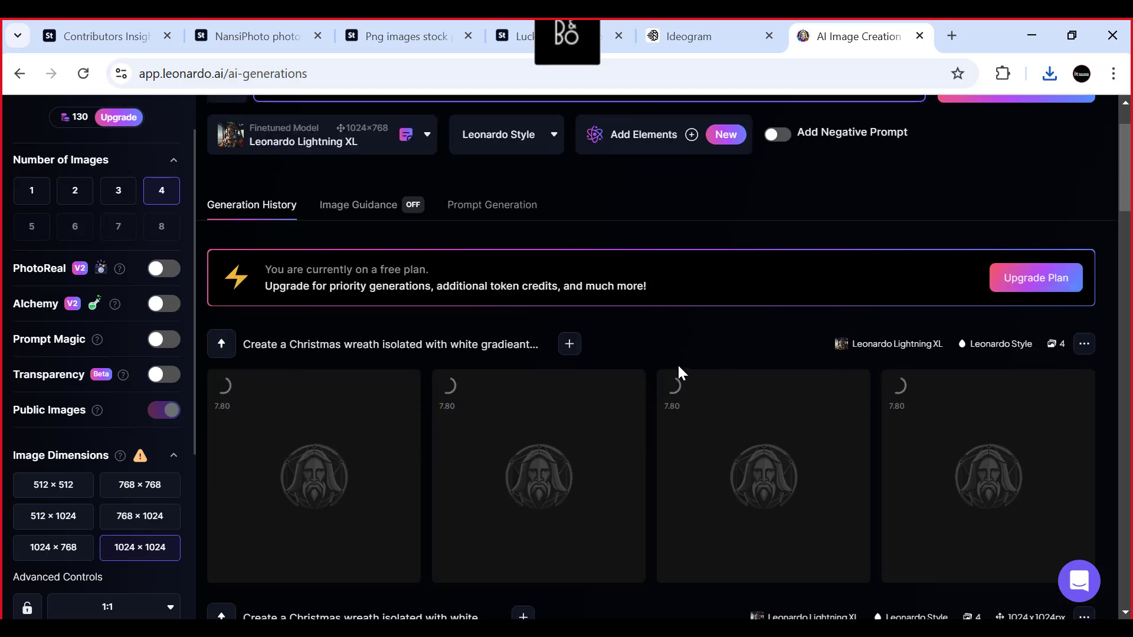
scroll(677, 364, up, 1)
- Switch to Ideogram, show the latest downloaded wreath in the Downloads folder, examine the saved wreaths and minimize the folder window
click(685, 35)
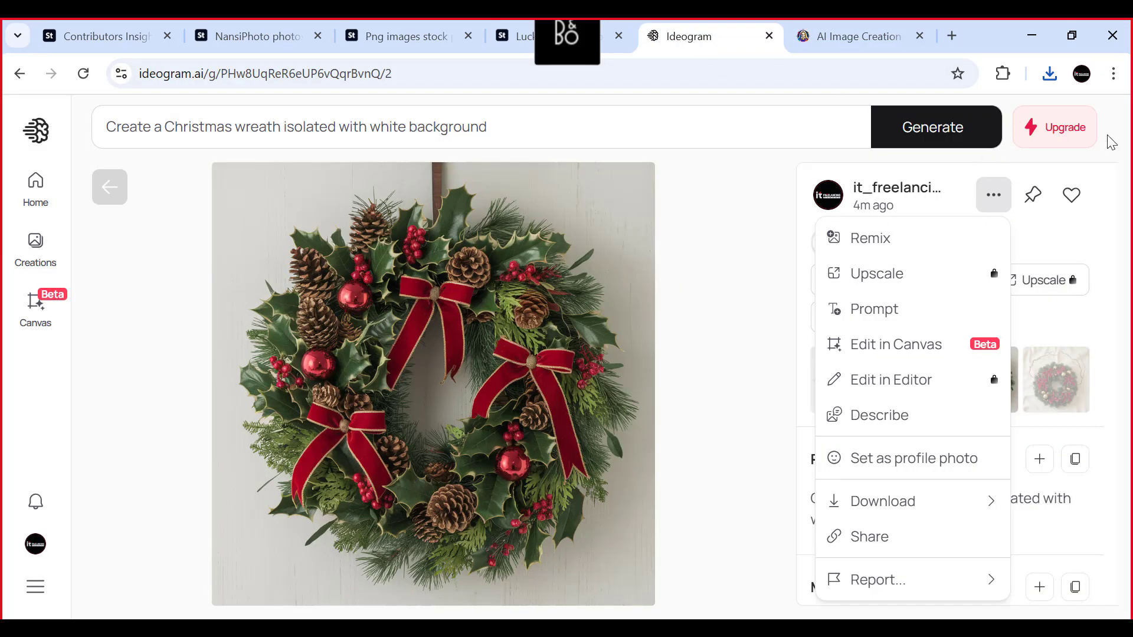
click(1050, 74)
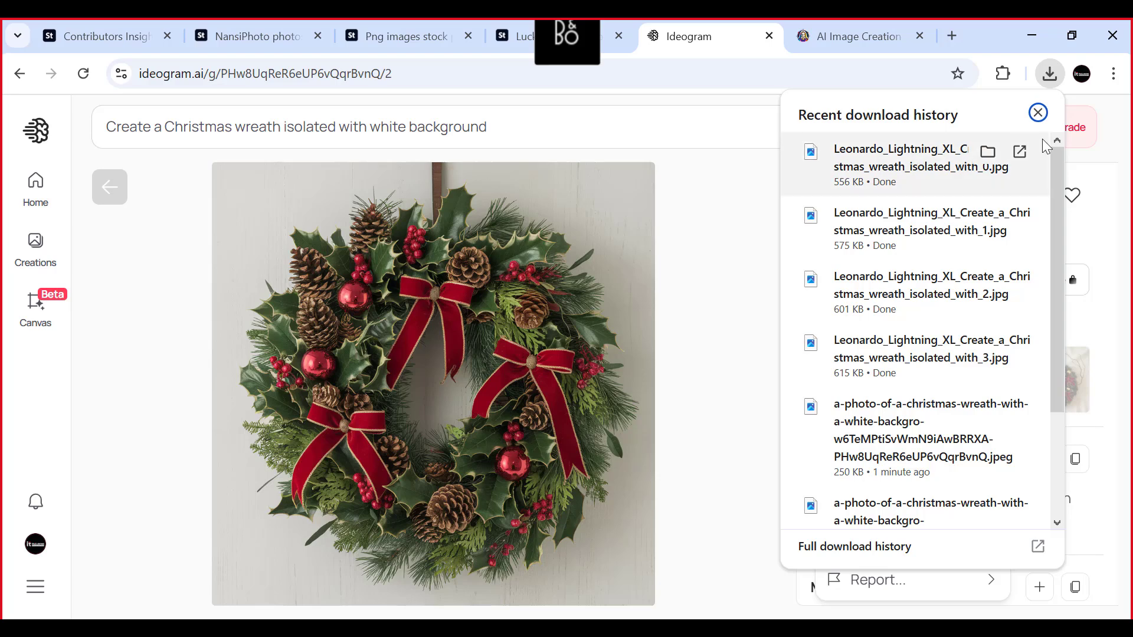
click(993, 151)
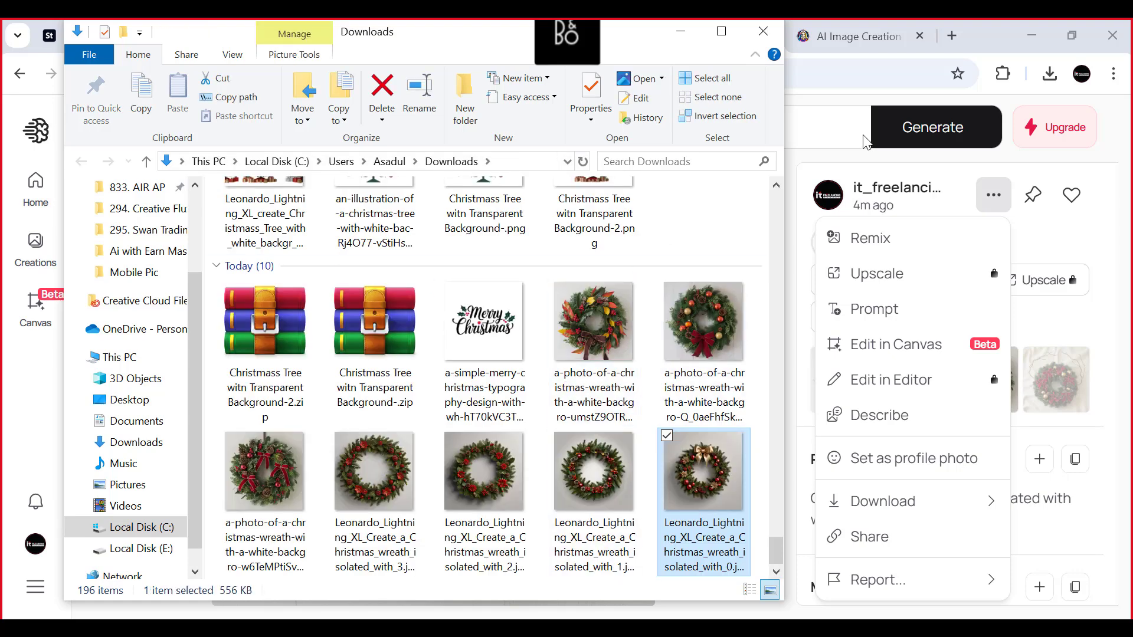
click(680, 31)
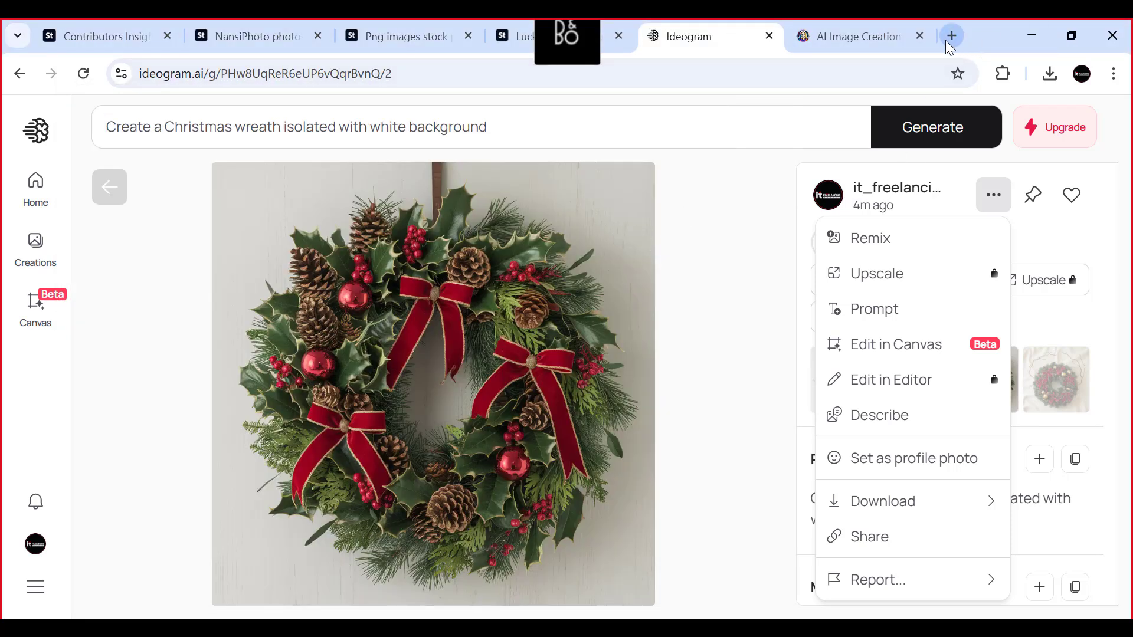
- Switch to the Adobe Stock contributor site, open the dashboard and examine the 12-week trend and own portfolio
click(103, 34)
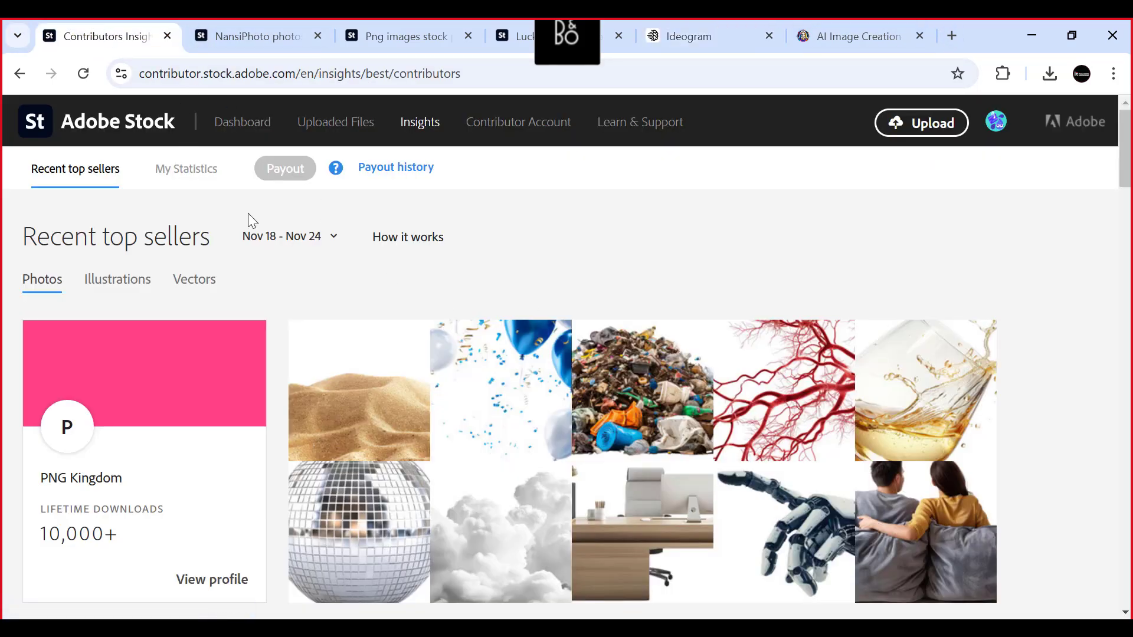
click(235, 125)
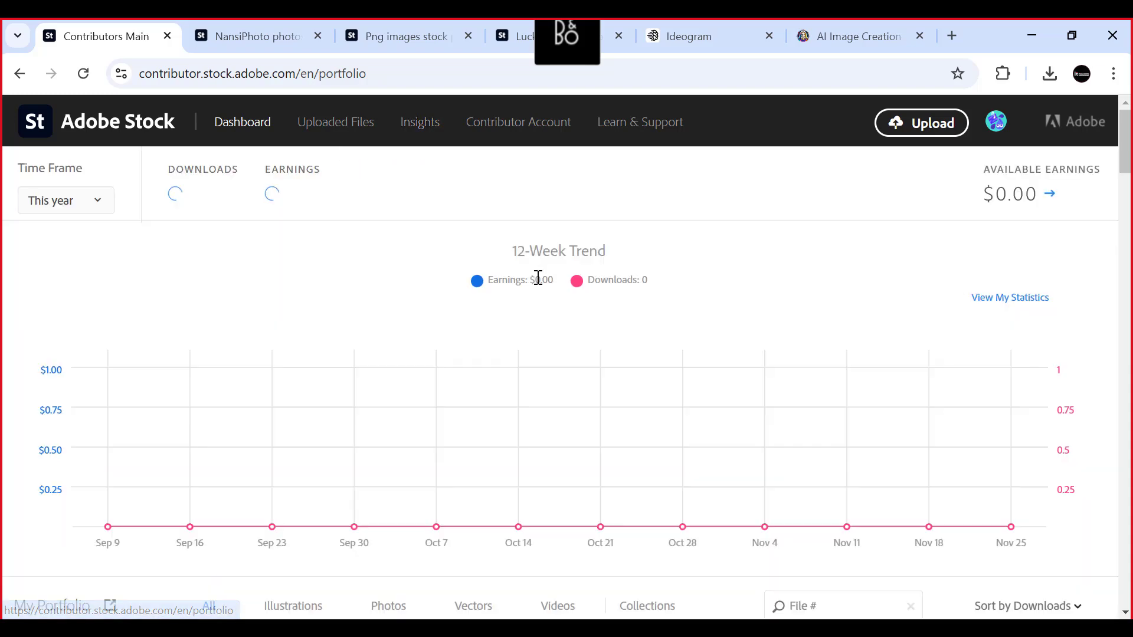
scroll(761, 423, down, 7)
scroll(743, 417, up, 7)
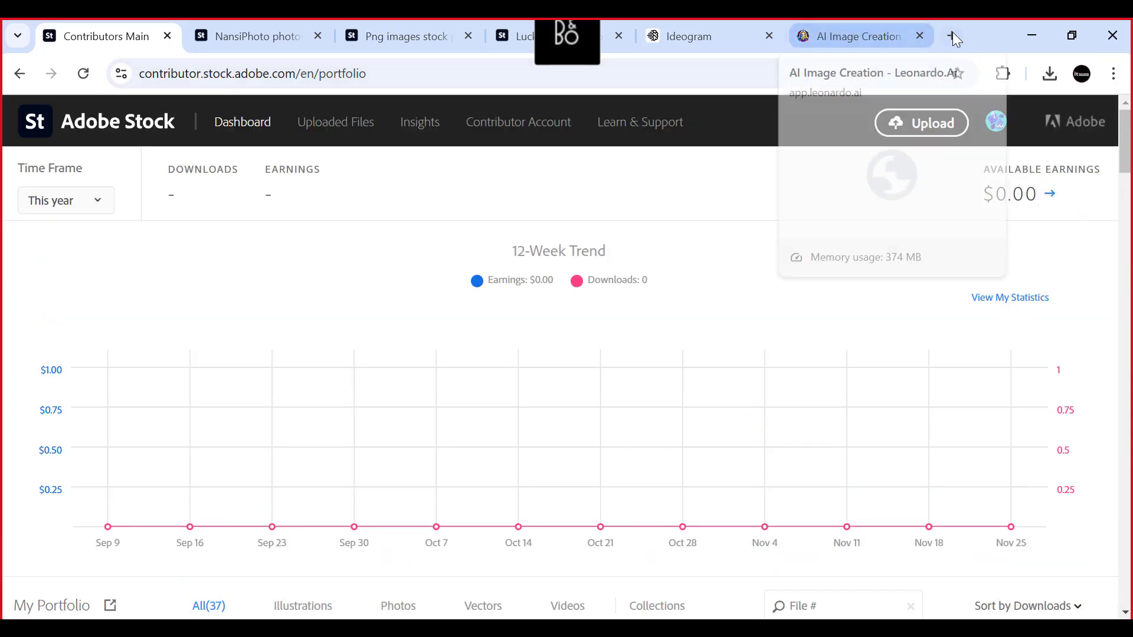
scroll(770, 255, down, 4)
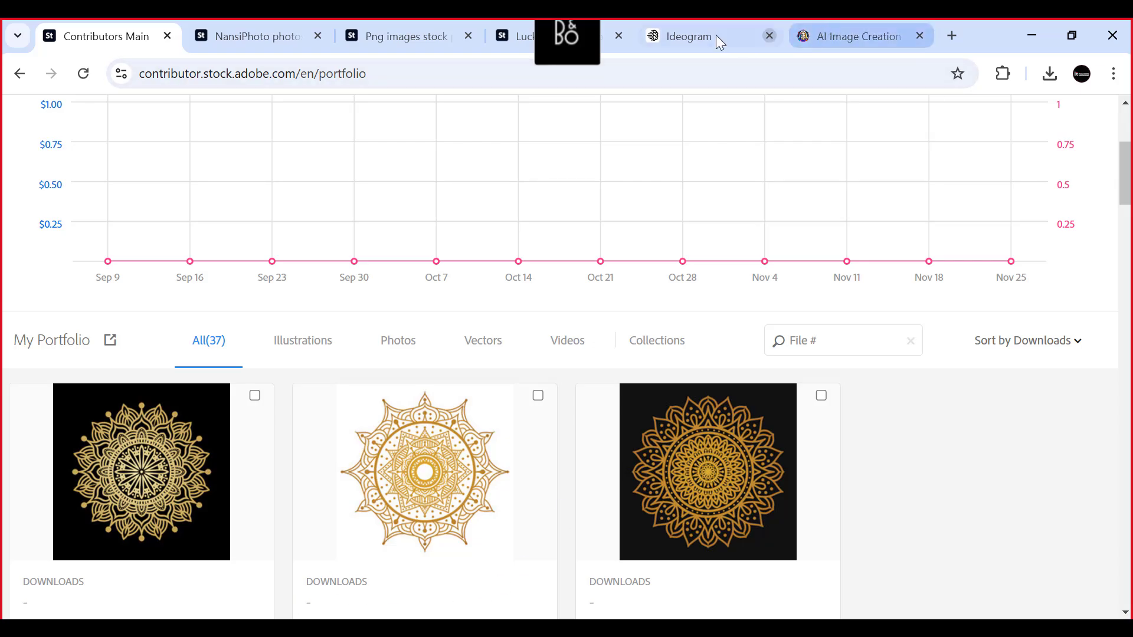
- Return to the Luckygraphics portfolio on Adobe Stock and browse its wreaths and other transparent PNG images
click(510, 26)
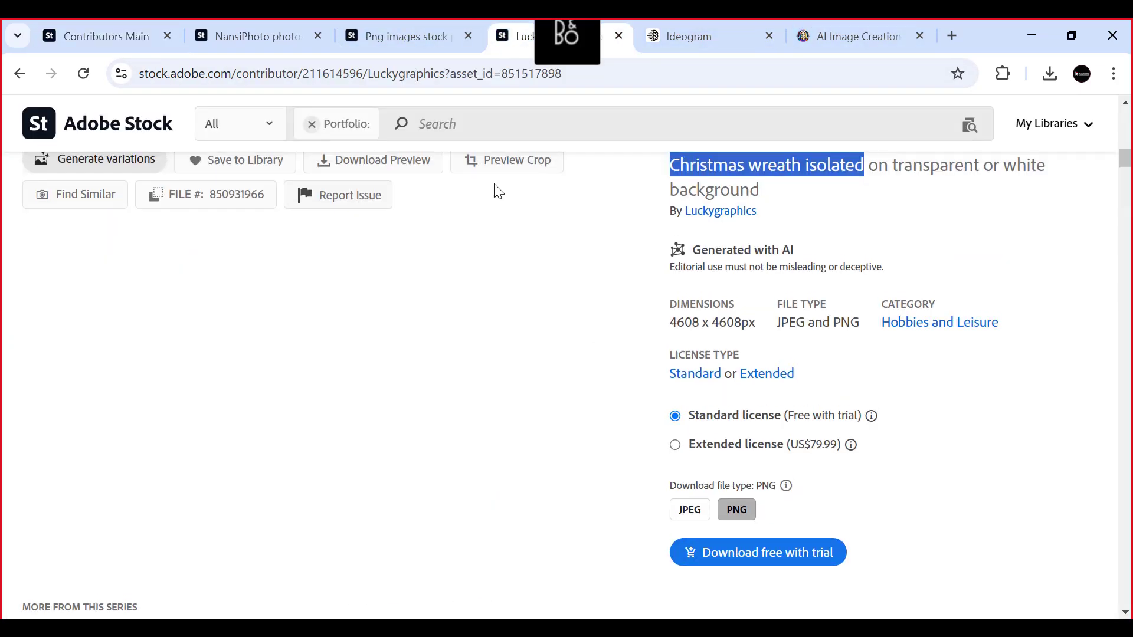
scroll(466, 197, up, 10)
scroll(465, 191, up, 3)
scroll(469, 178, down, 8)
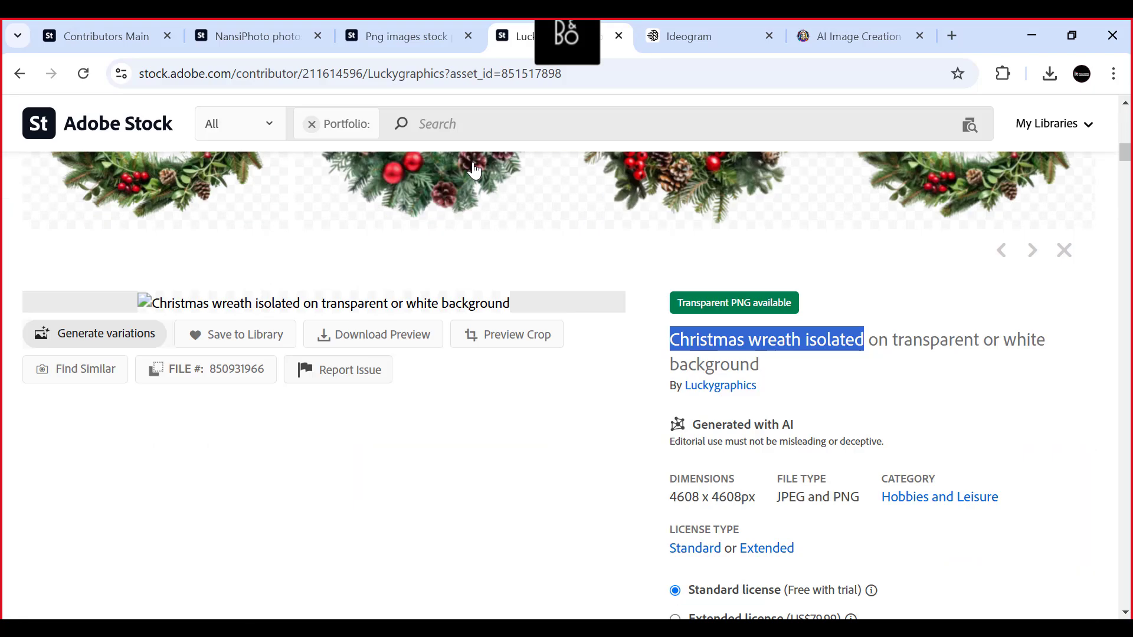
scroll(474, 170, down, 20)
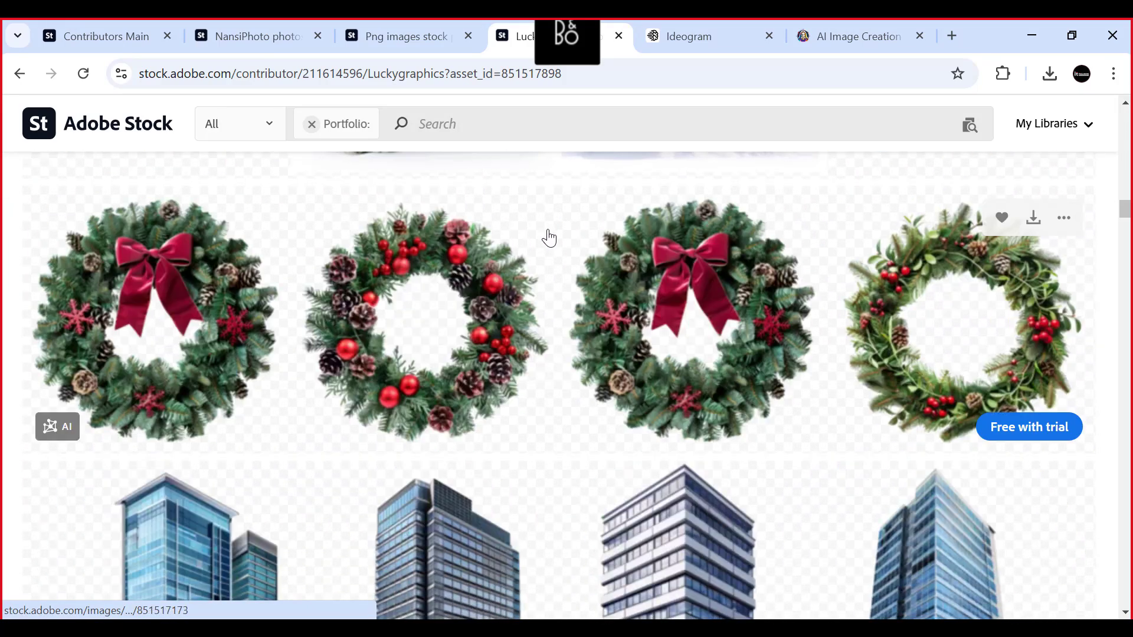
scroll(553, 221, down, 6)
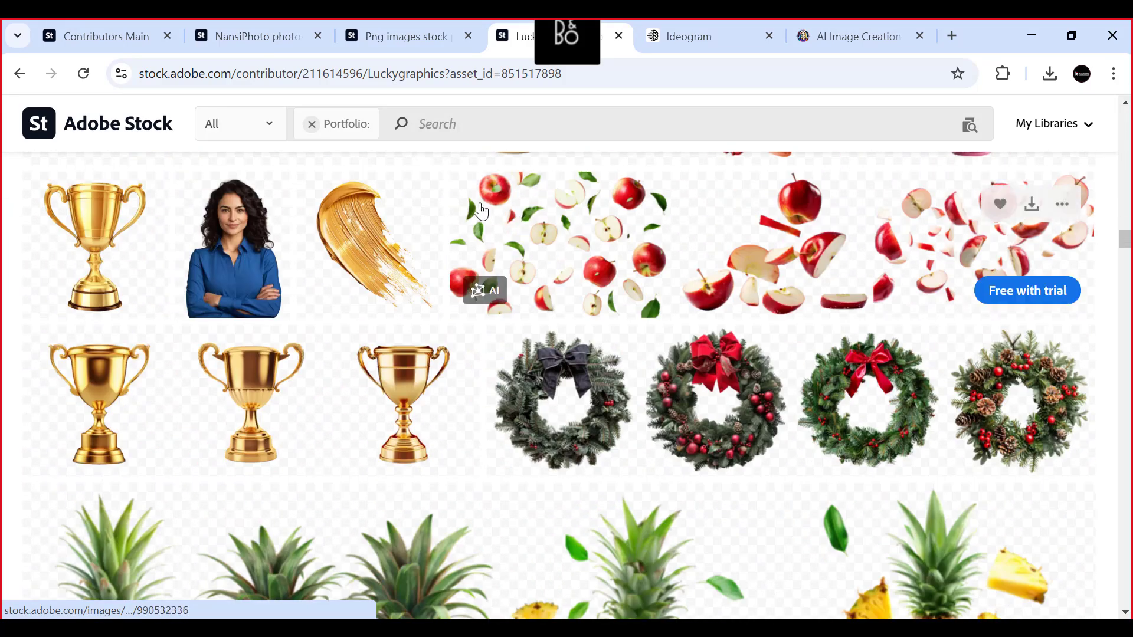
scroll(455, 202, up, 15)
scroll(458, 207, up, 3)
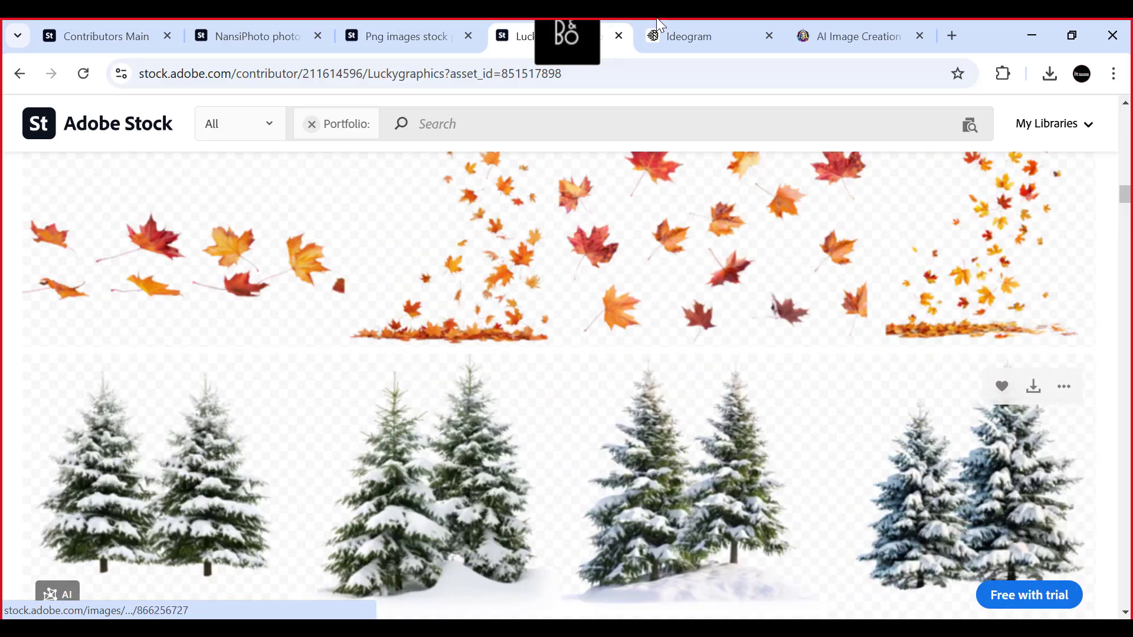
- Close the Luckygraphics portfolio and return to the "png images" search results on Adobe Stock
click(618, 36)
click(408, 37)
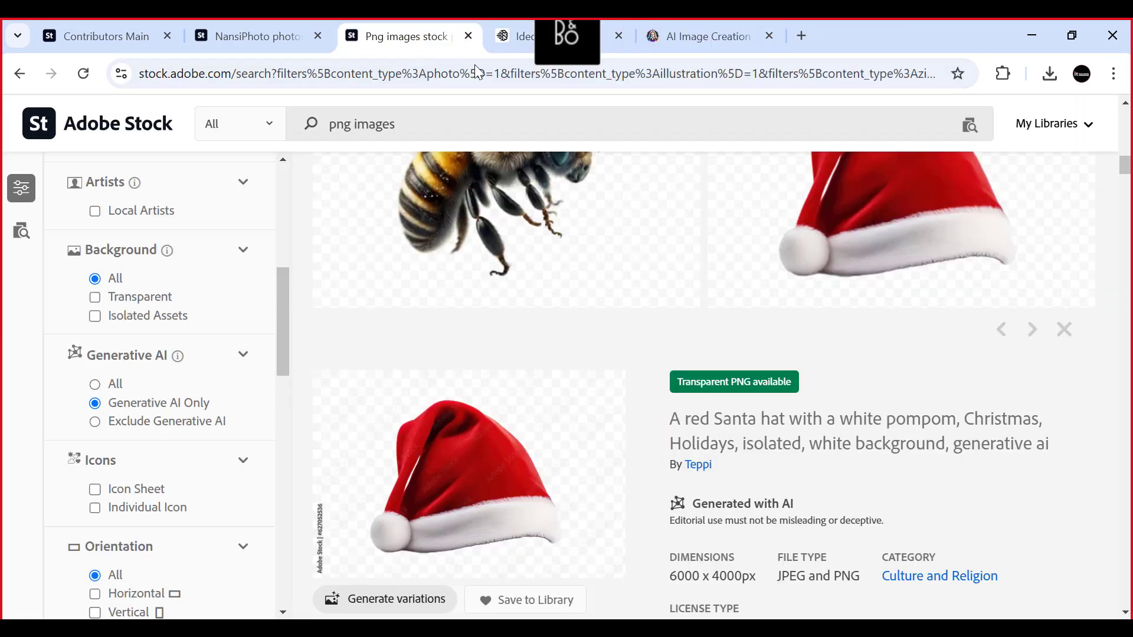
scroll(506, 317, up, 2)
scroll(507, 314, down, 2)
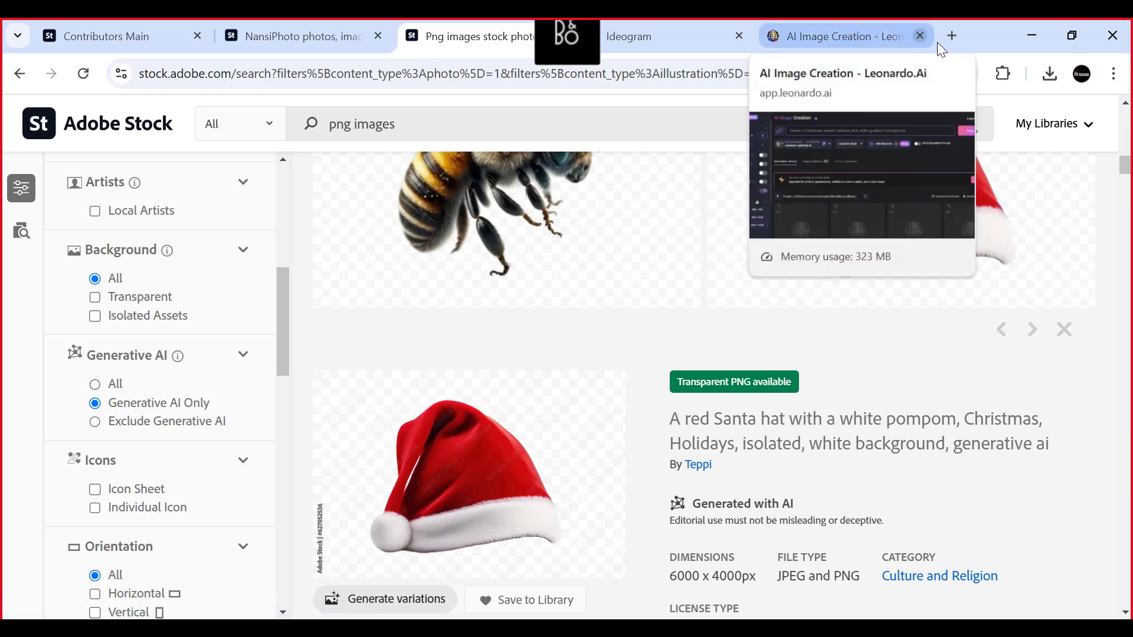
- Search Google for "remove bg" in a new tab, open the remove.bg site and close the search results
click(952, 36)
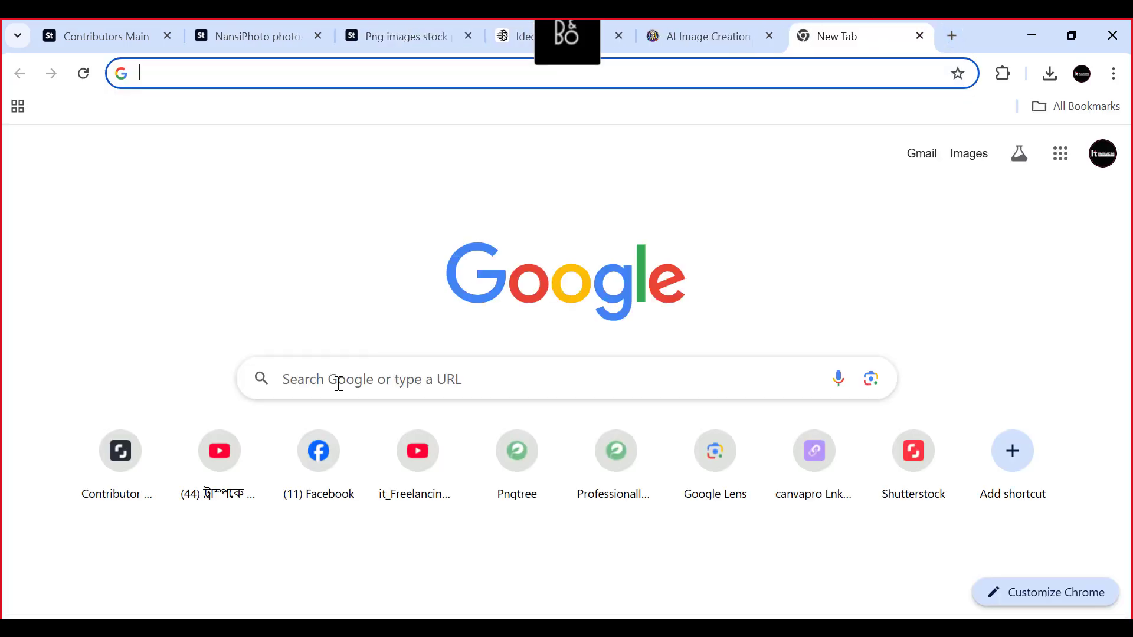
click(338, 384)
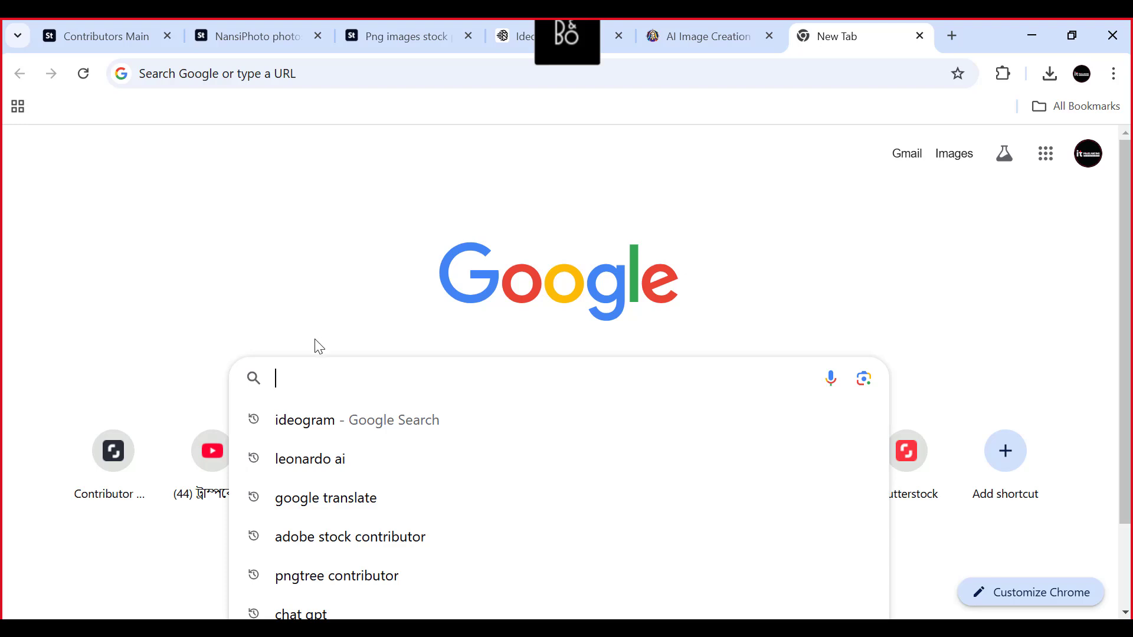
text(removebg)
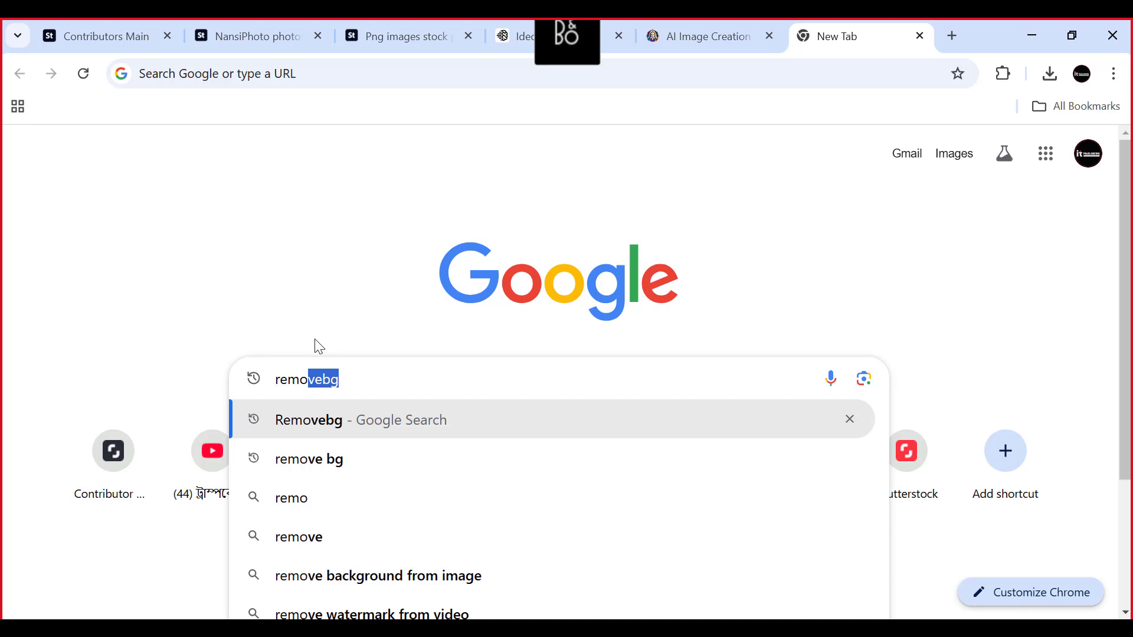
click(311, 454)
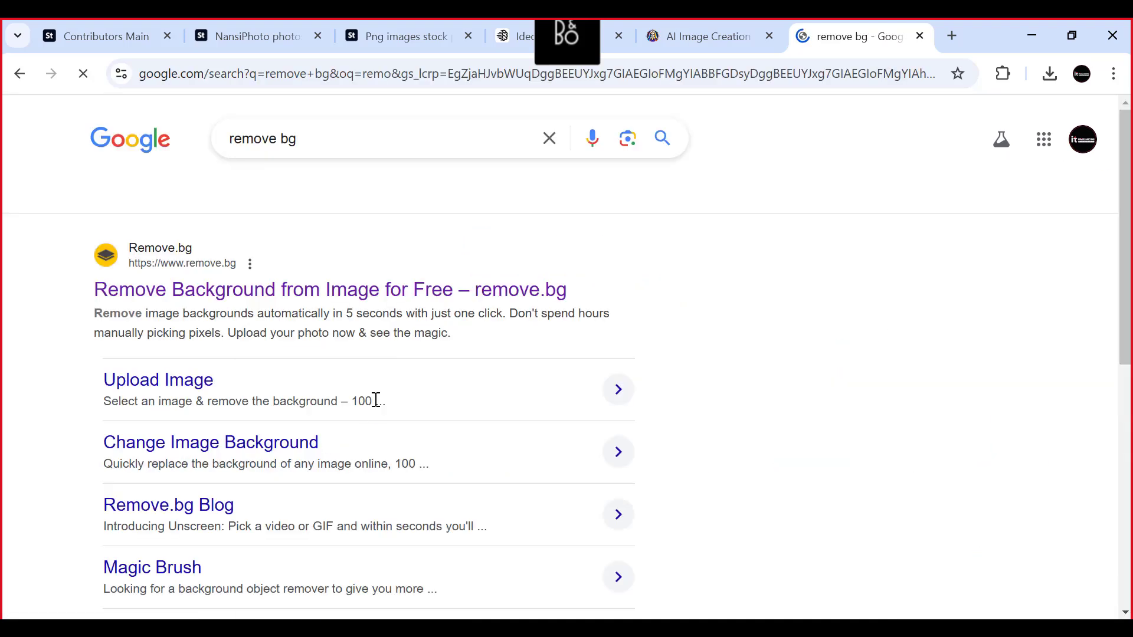
click(163, 298)
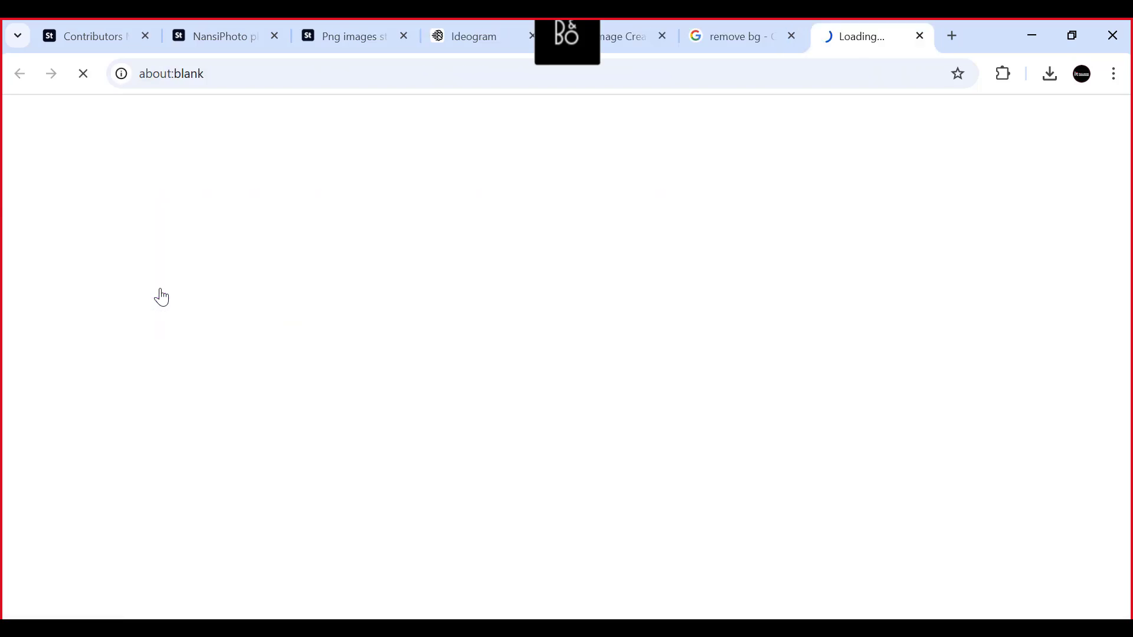
click(731, 37)
click(791, 36)
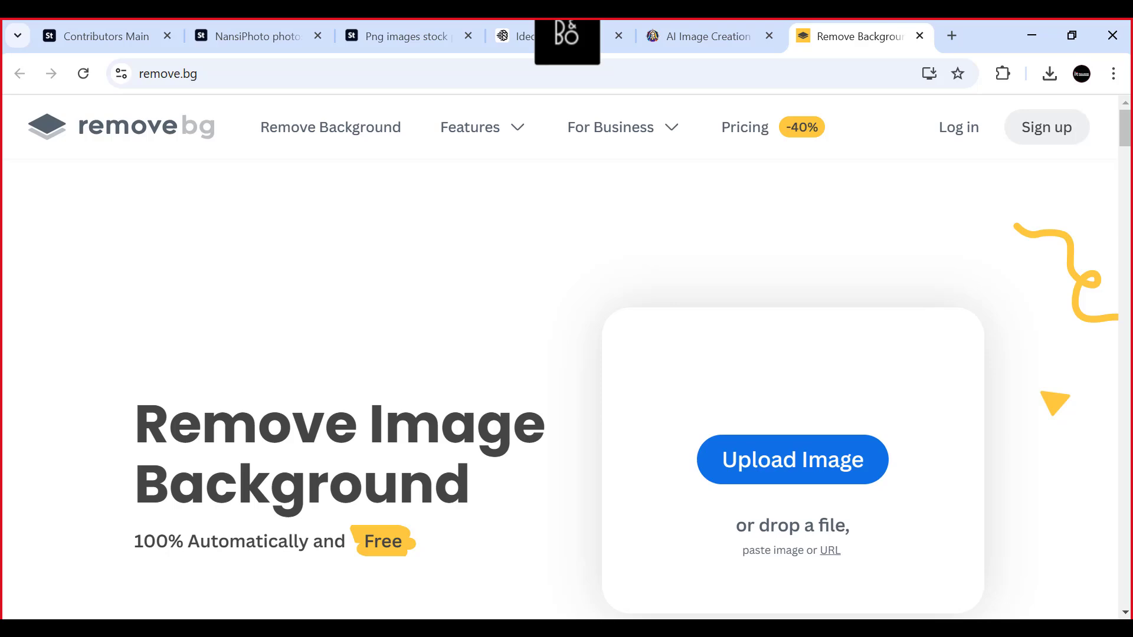
- Close the "Ai with Earn Master Class" folder and upload Leonardo_Lightning_XL_Create_a_Christmas_wreath_isolated_with_0.jpg from Downloads to remove.bg
mouse_move(154, 629)
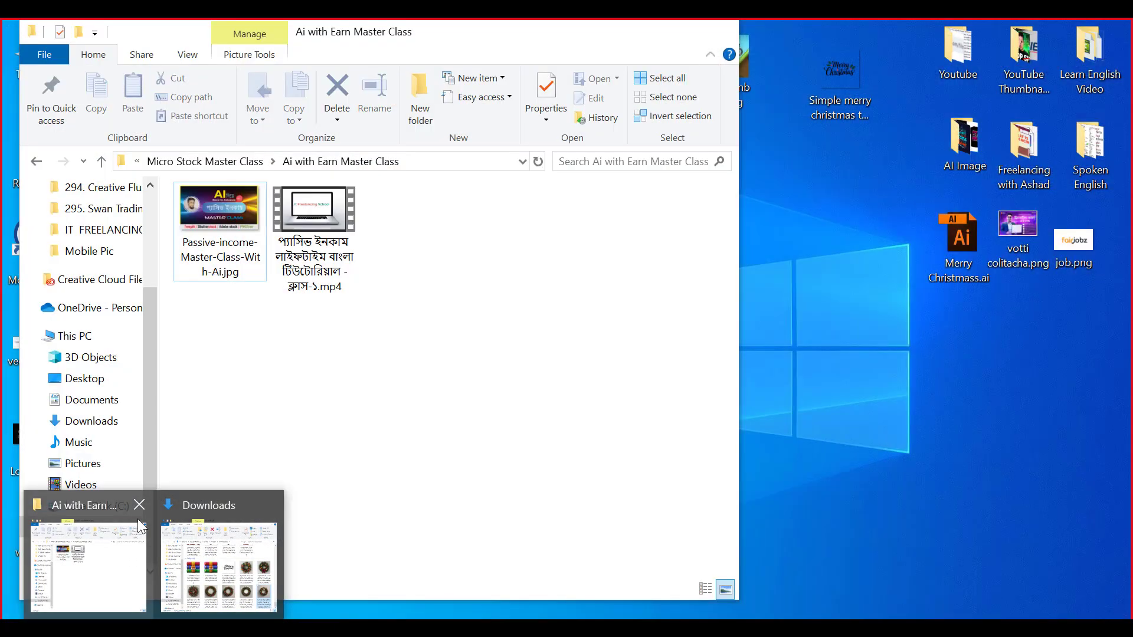
click(140, 506)
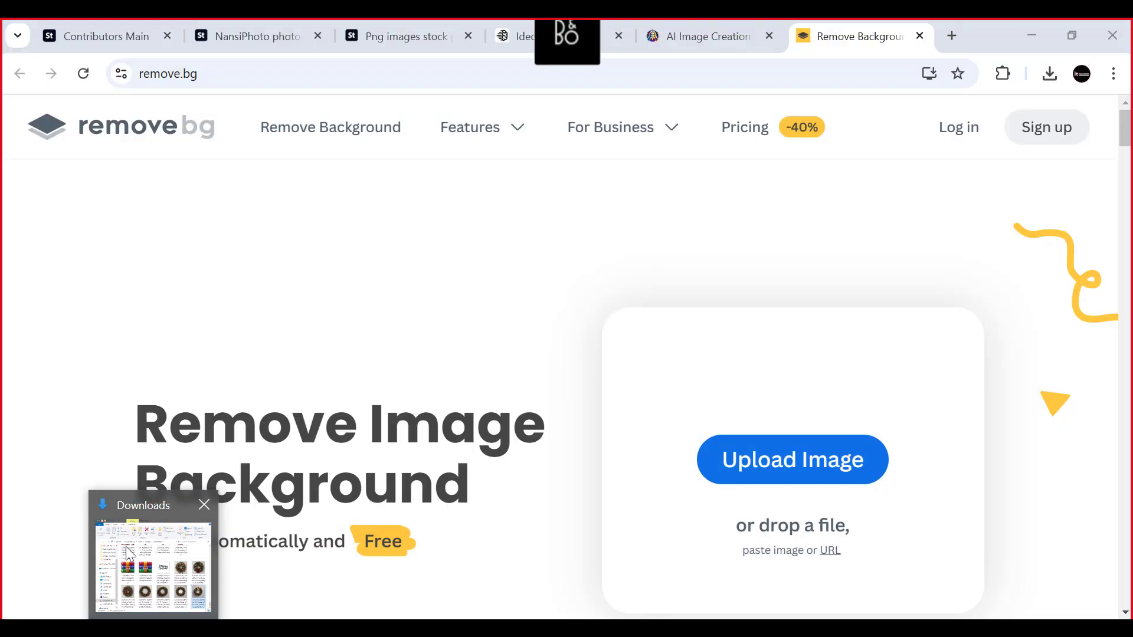
click(143, 557)
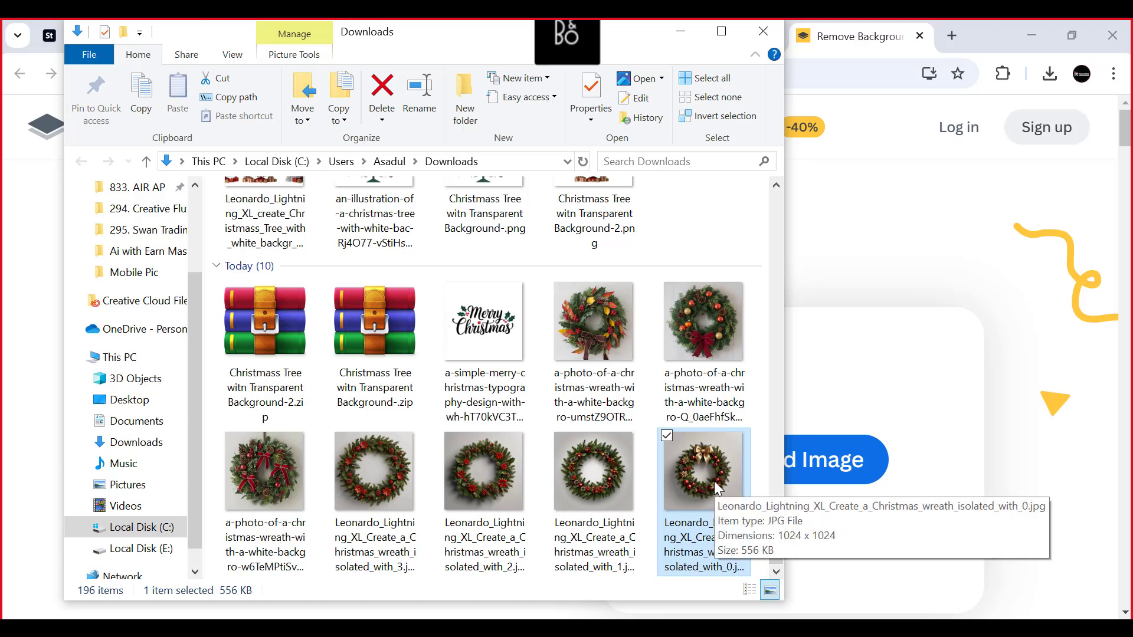
drag(713, 481, 878, 437)
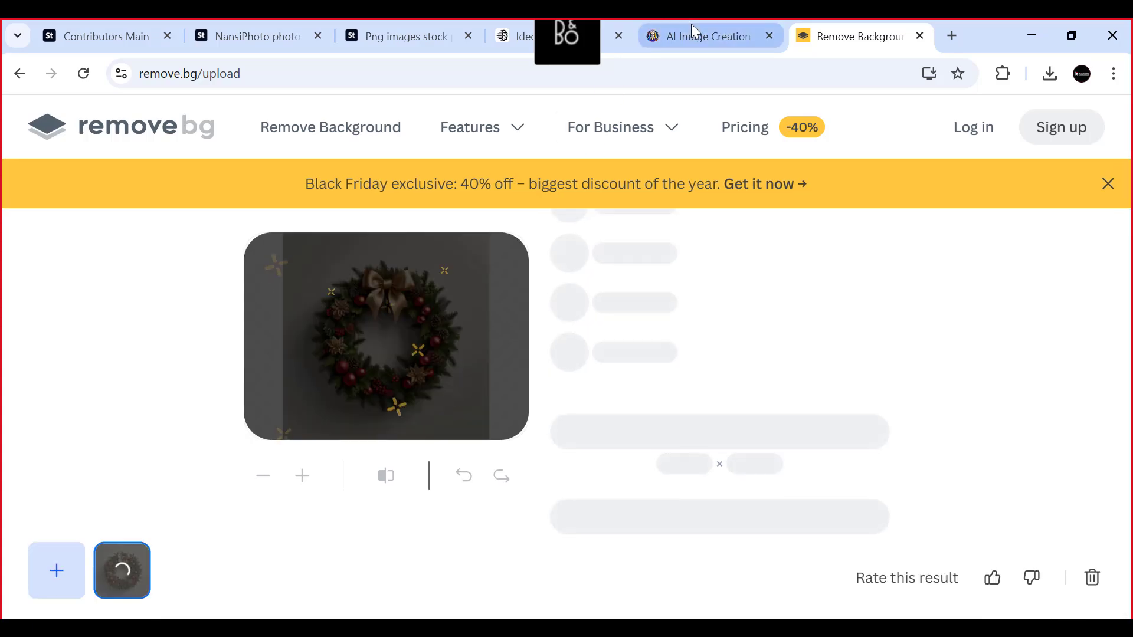
- Switch to Leonardo.Ai, examine the newly generated wreaths one by one at large size and close the image viewer
click(691, 23)
scroll(621, 289, down, 3)
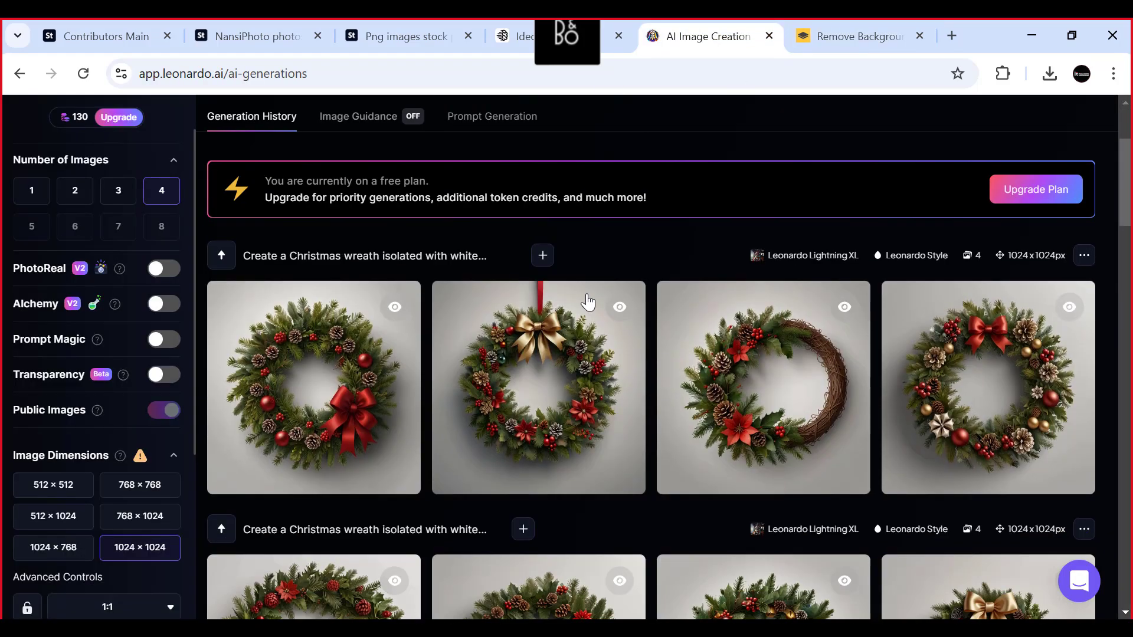
scroll(584, 298, up, 3)
scroll(584, 298, down, 3)
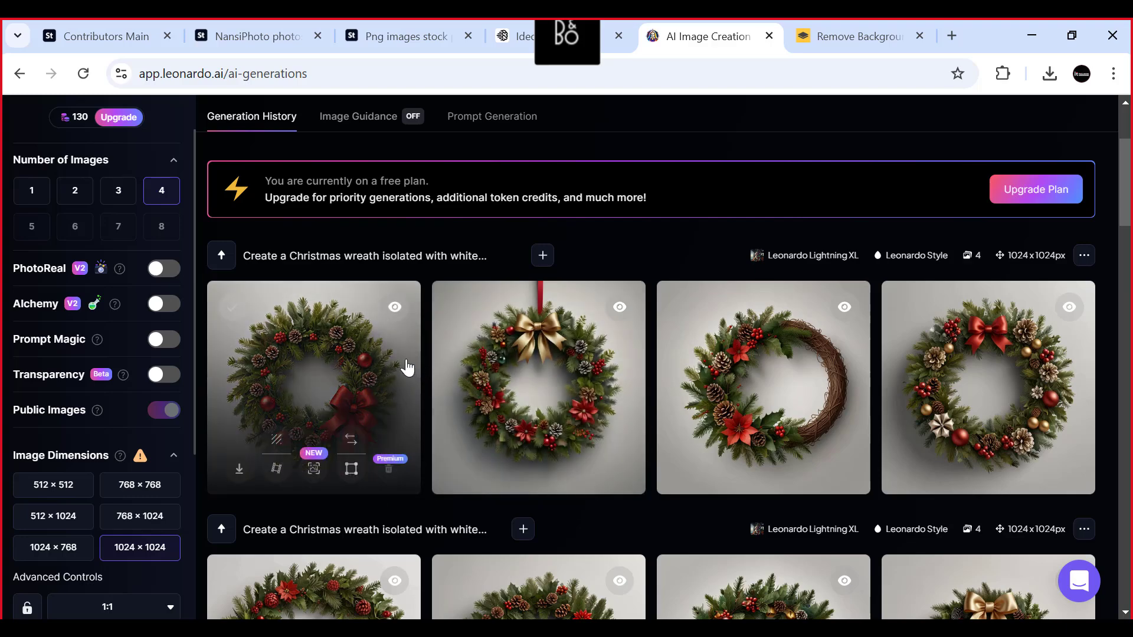
click(331, 380)
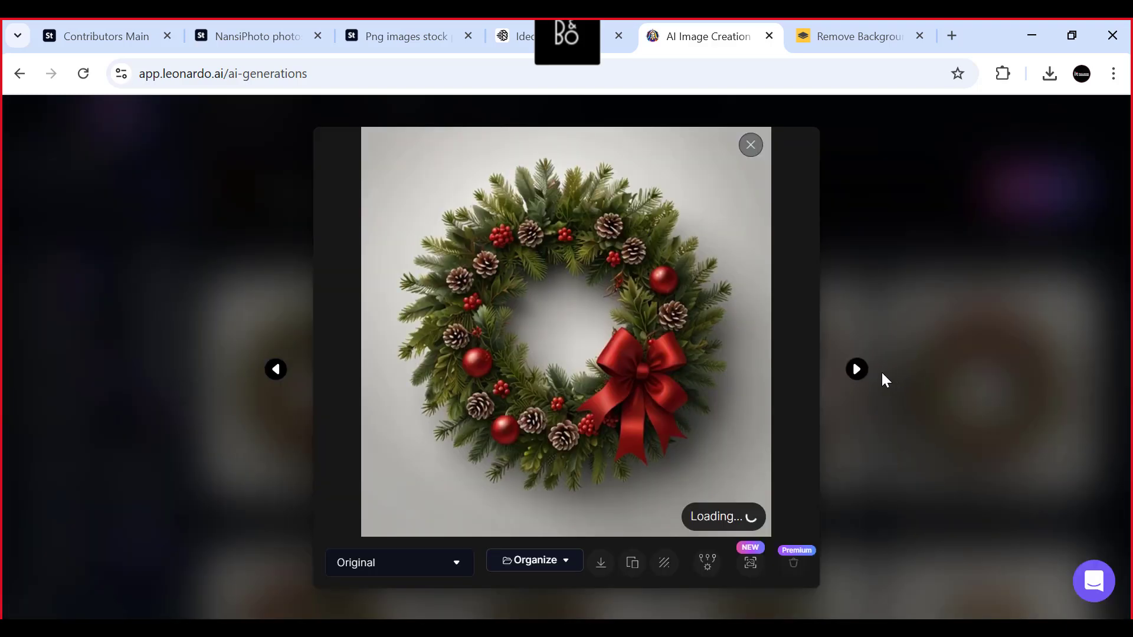
click(856, 369)
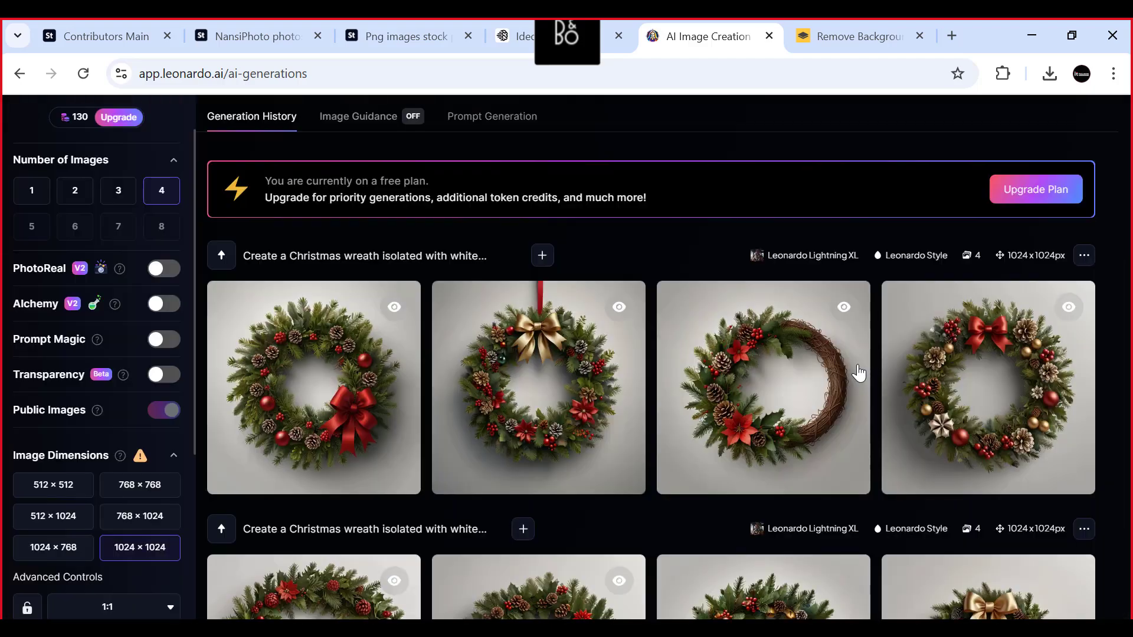
click(856, 369)
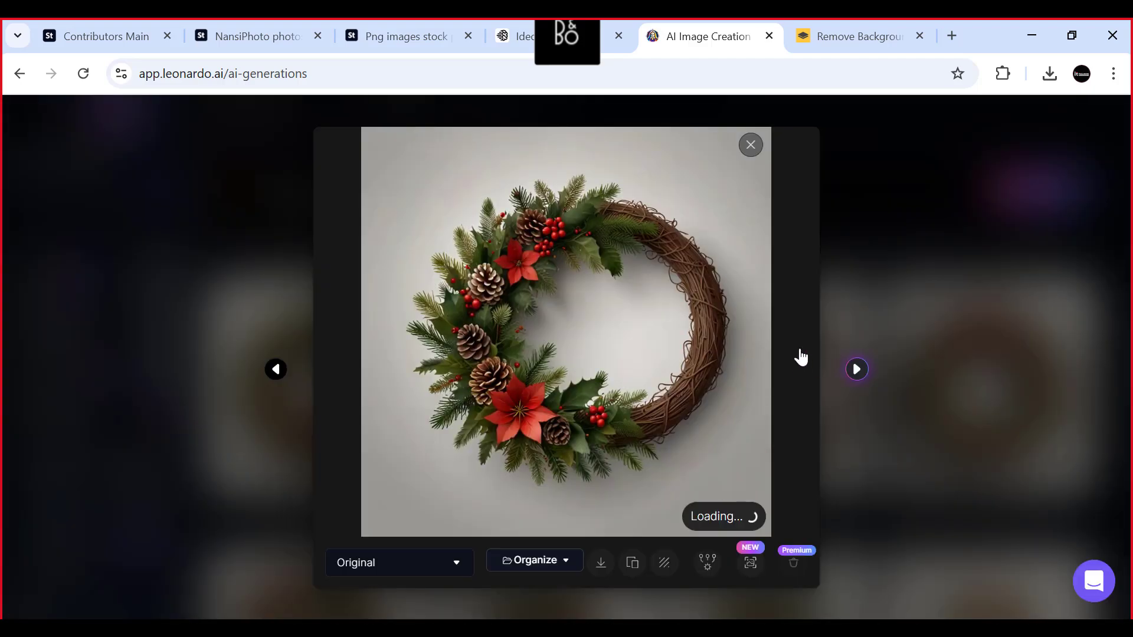
click(856, 369)
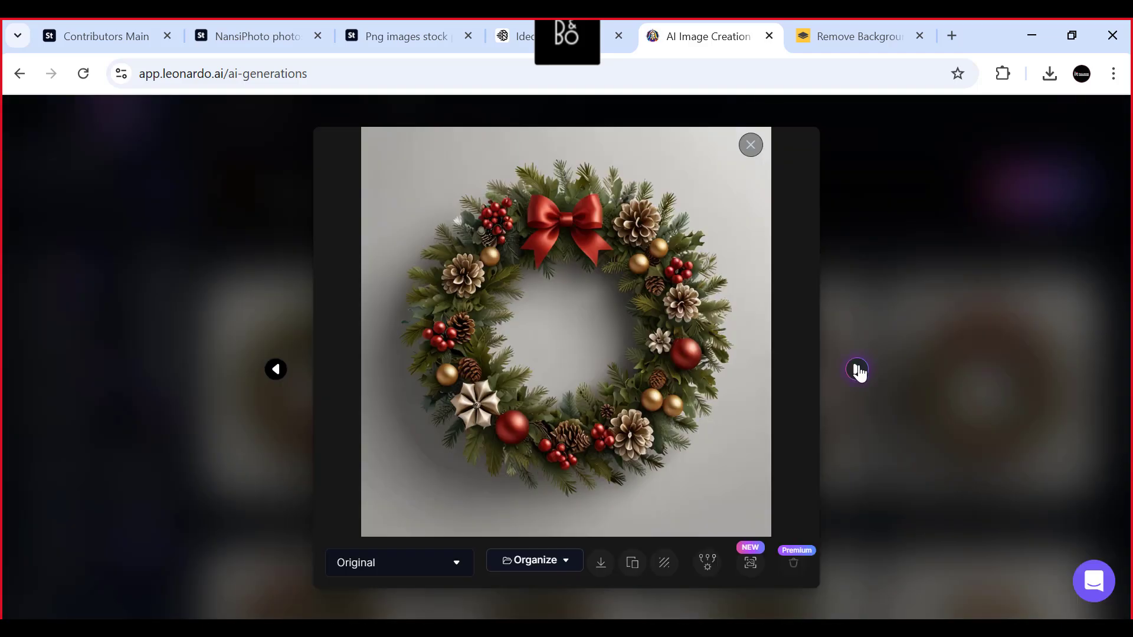
click(858, 369)
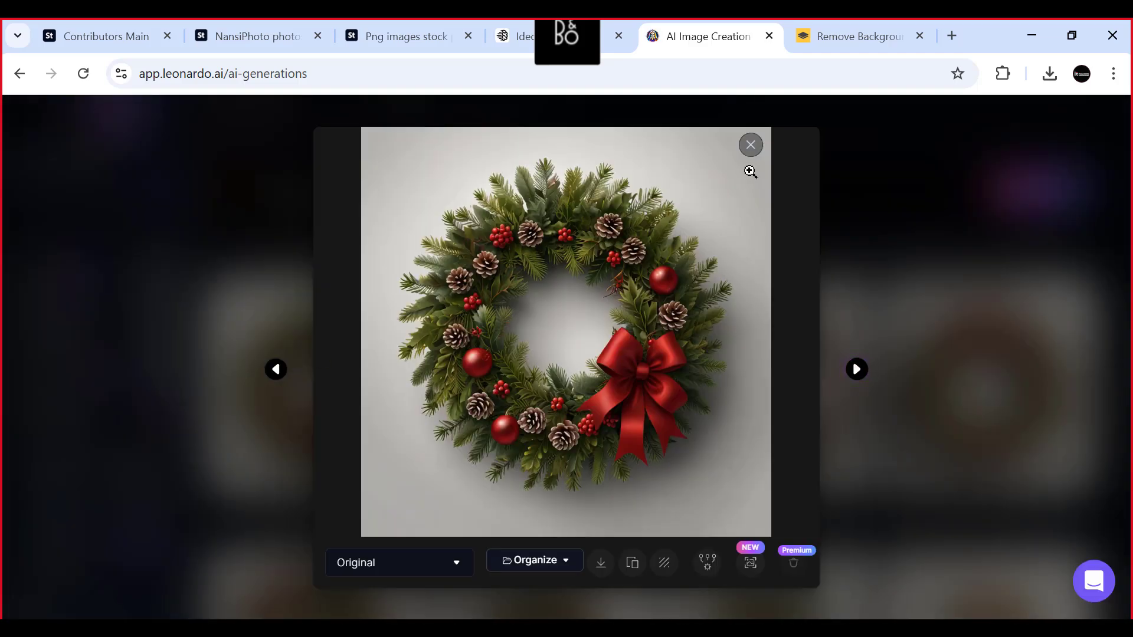
click(855, 371)
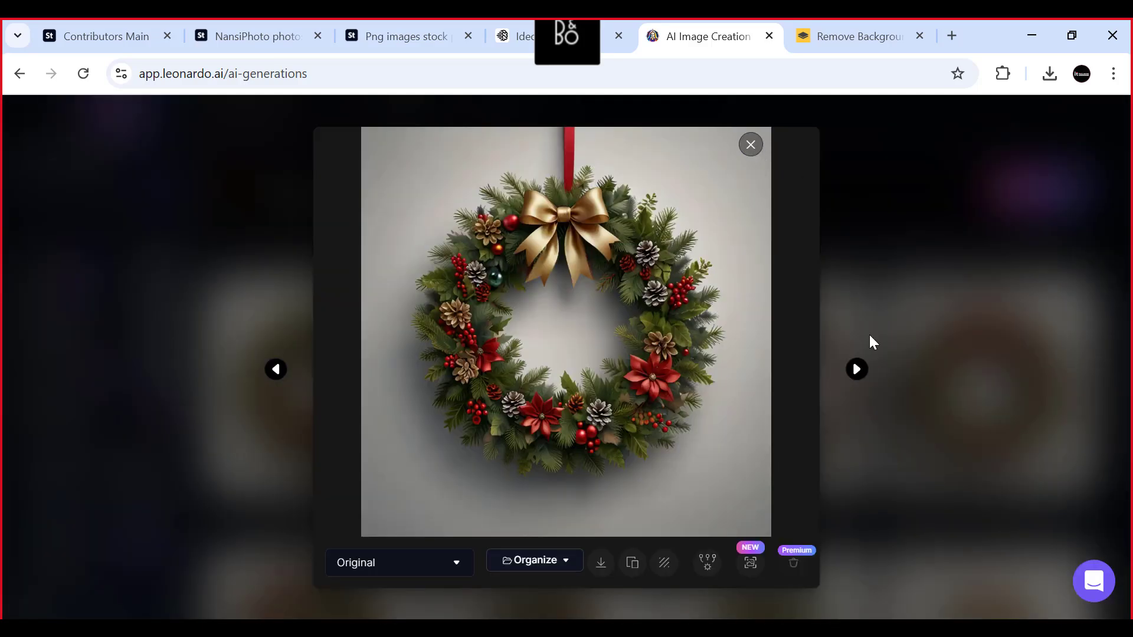
click(855, 370)
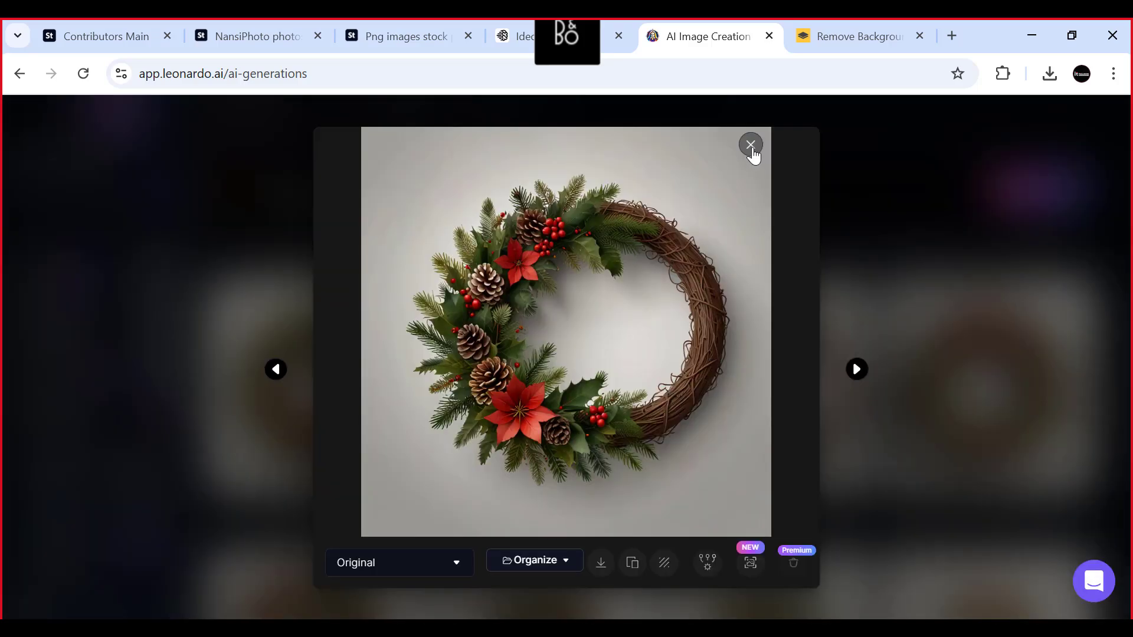
click(751, 146)
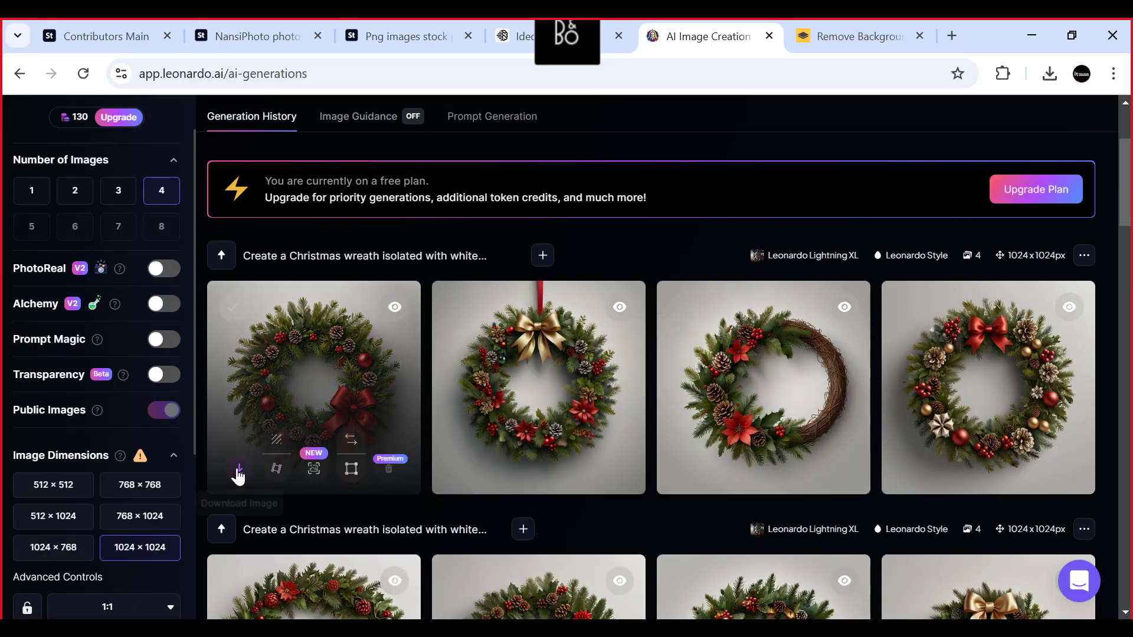
- Download the newly generated wreath images from the latest batch in the generation history
click(239, 468)
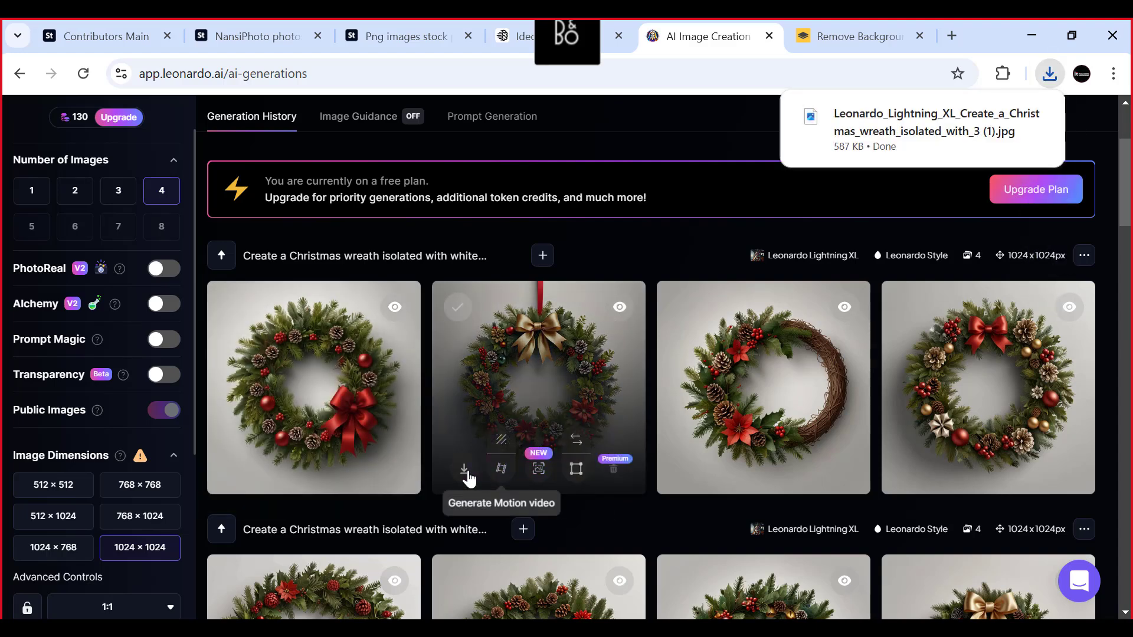
click(915, 469)
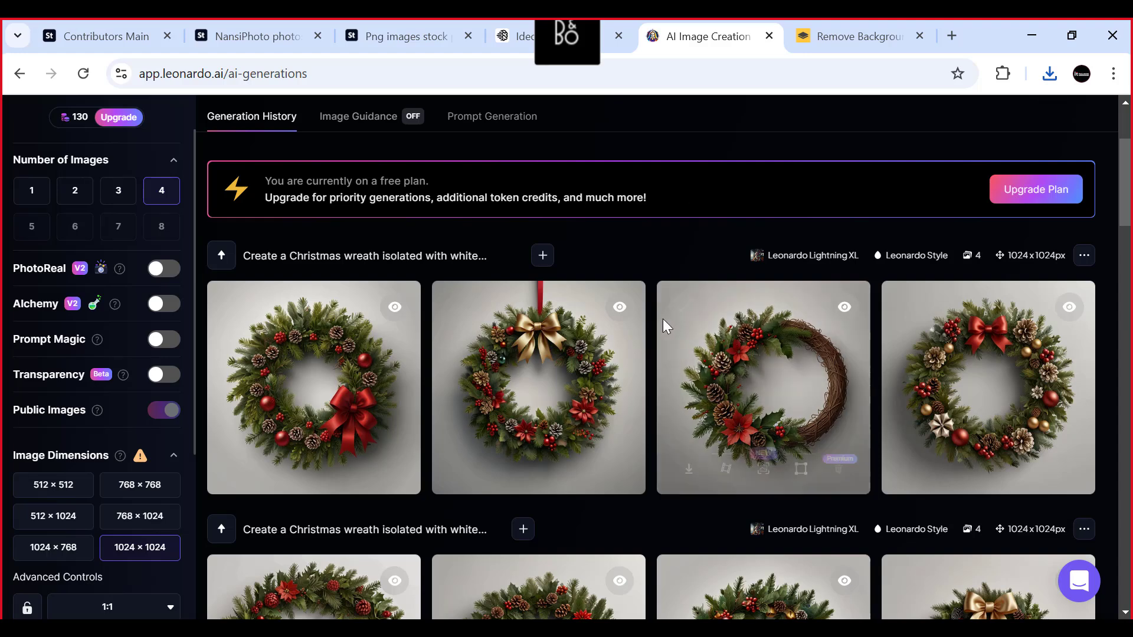
- Switch to Ideogram and change the prompt to "Create a Christmas wreath gradient images"
click(504, 39)
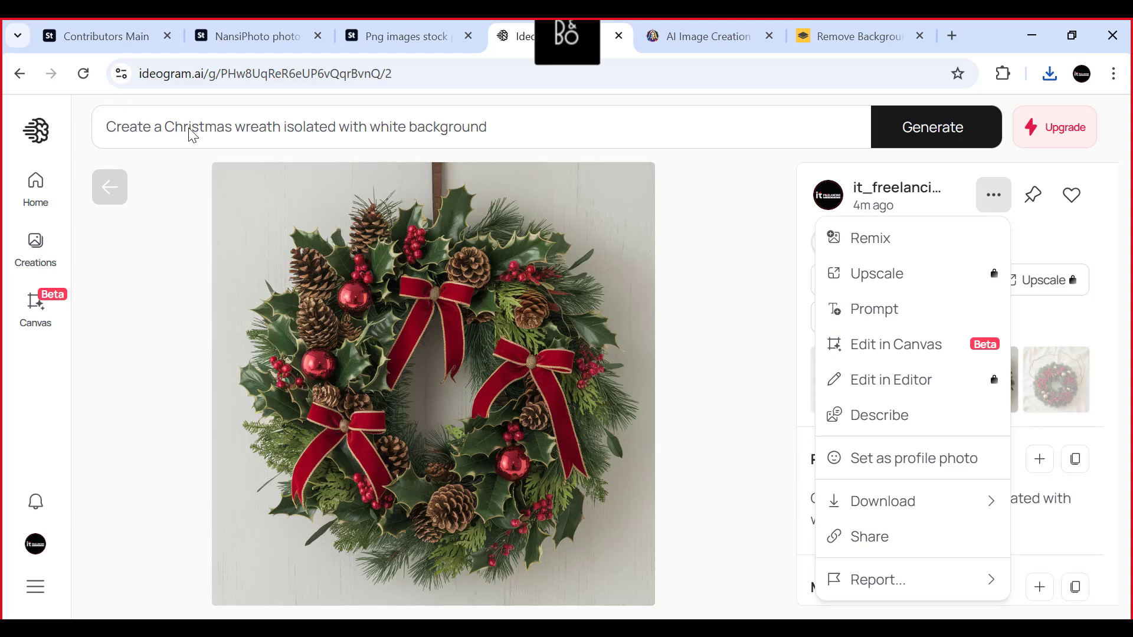
click(293, 131)
click(303, 126)
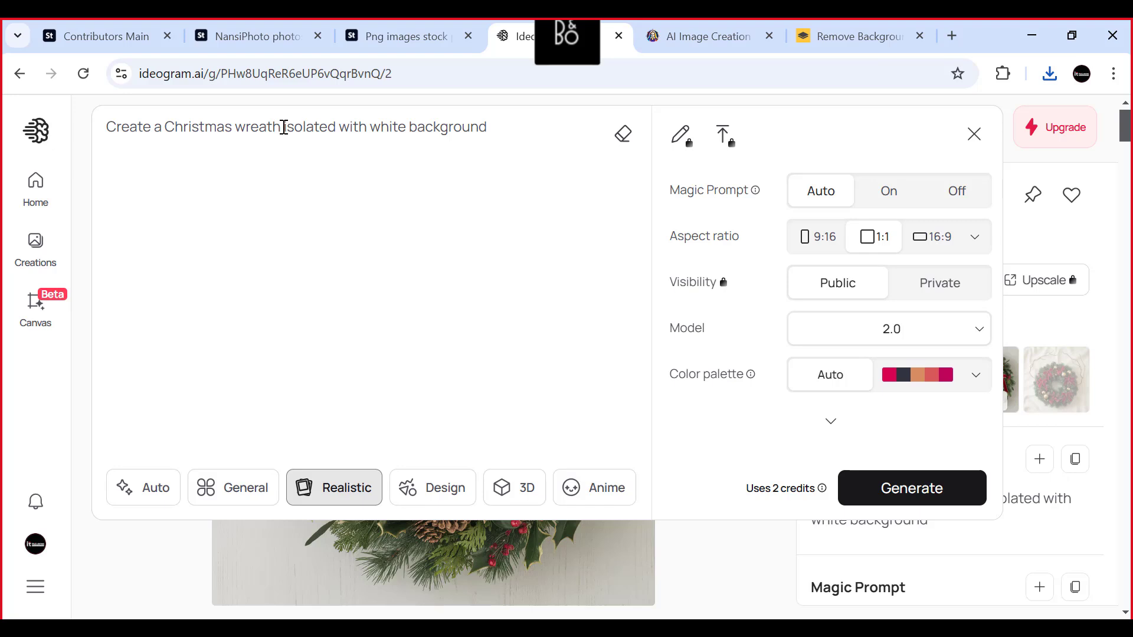
drag(283, 127, 527, 126)
key(BackSpace)
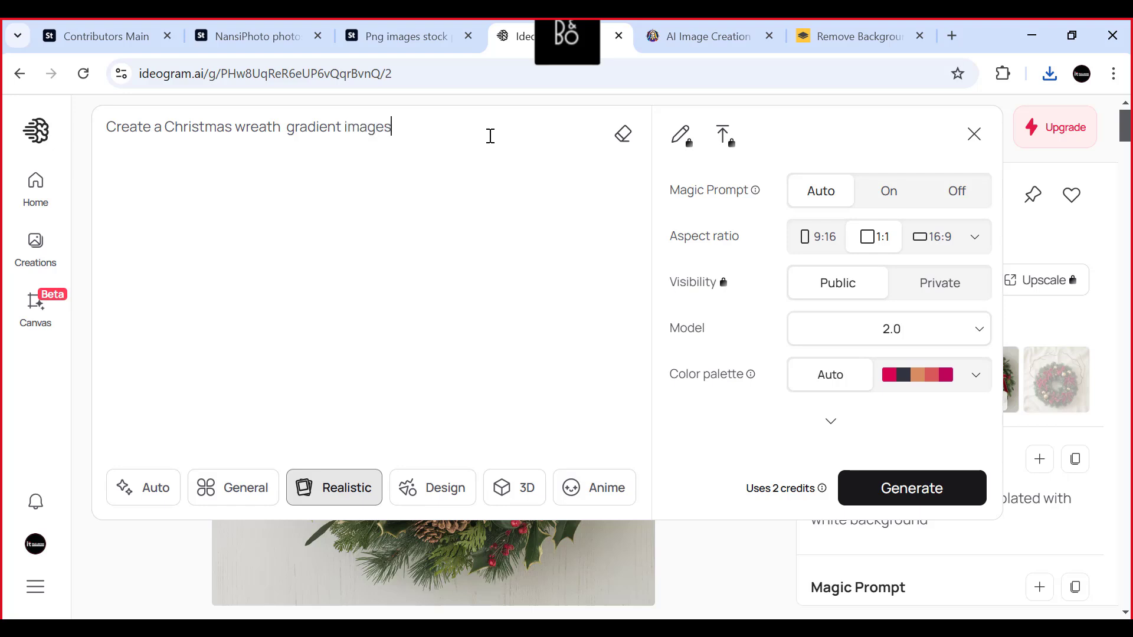
- Copy the whole prompt, send it as a message in the Skype call's group chat and minimize Skype
drag(416, 124, 107, 133)
key(ctrl+c)
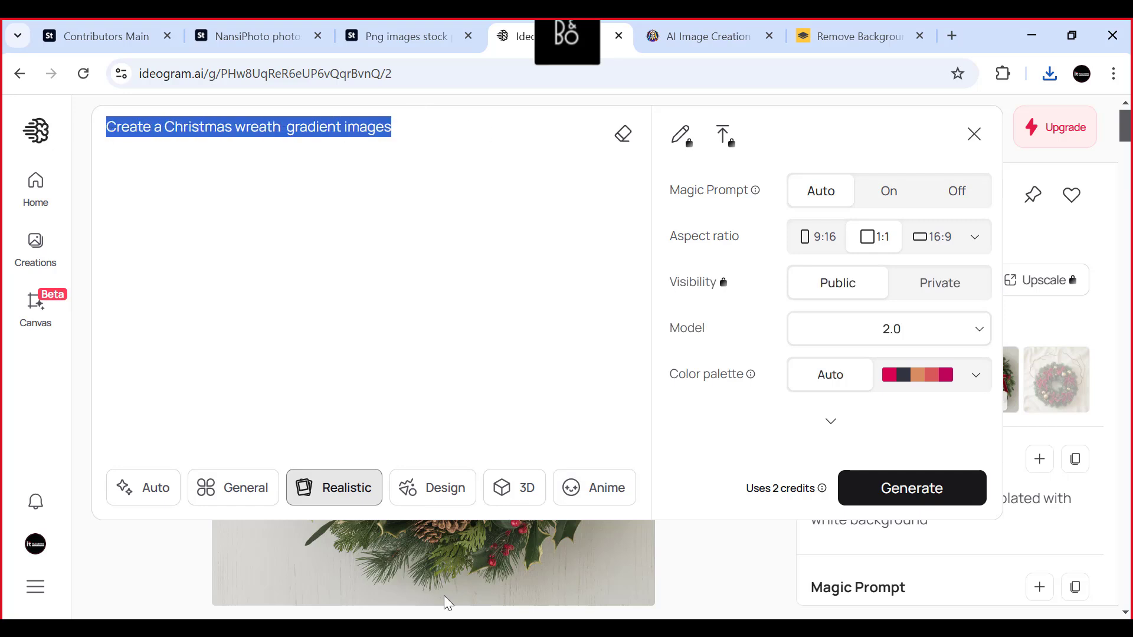
click(814, 627)
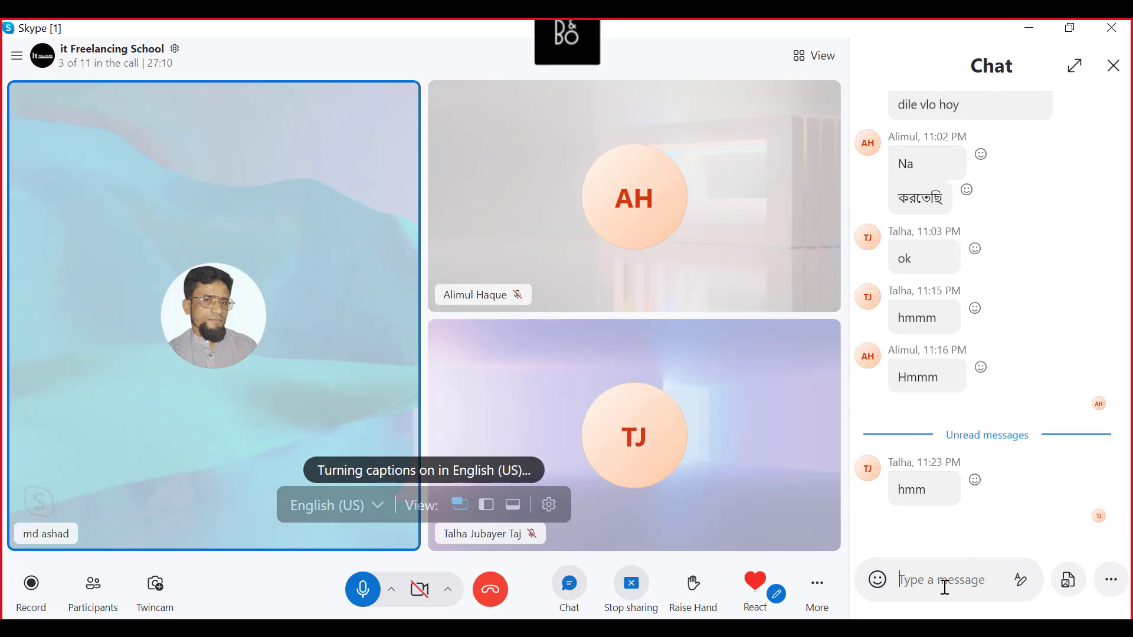
key(ctrl+v)
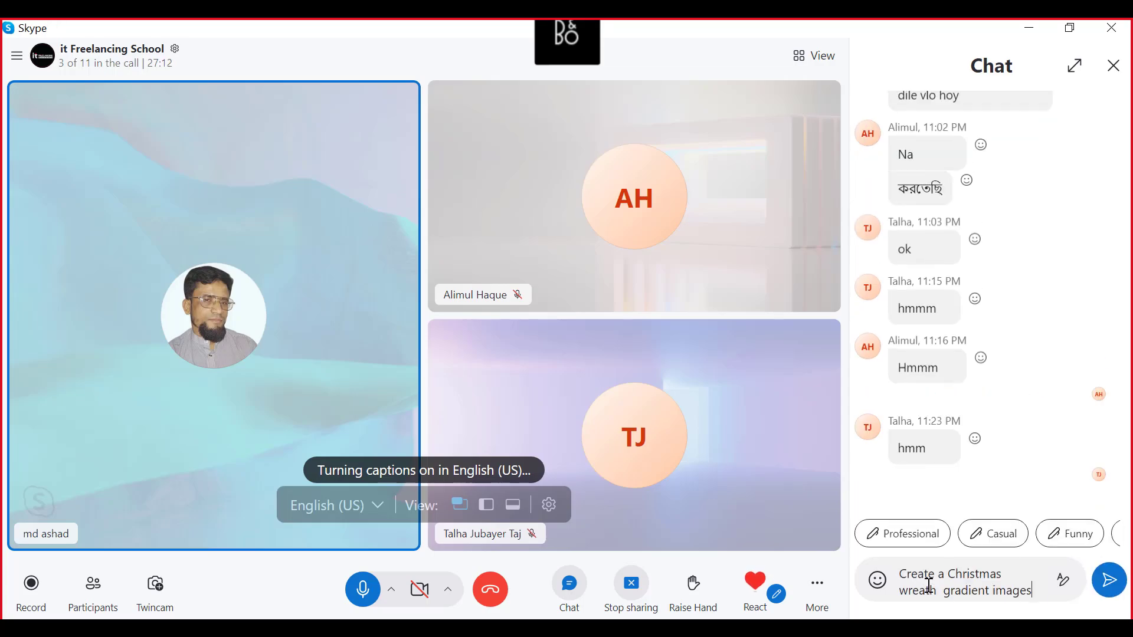
key(Return)
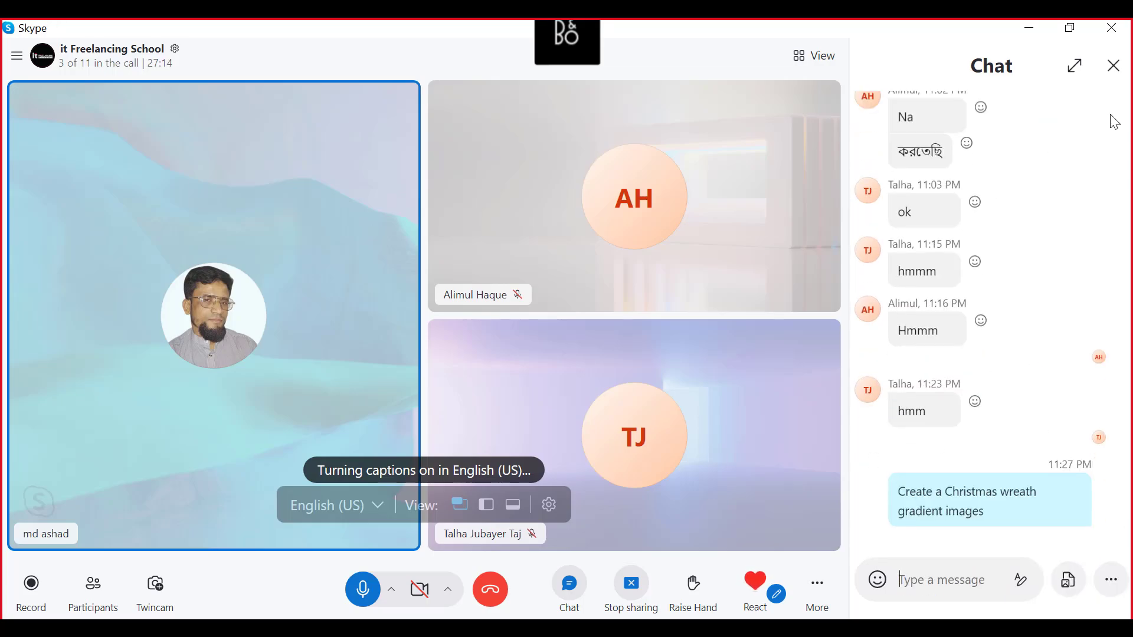
click(1032, 28)
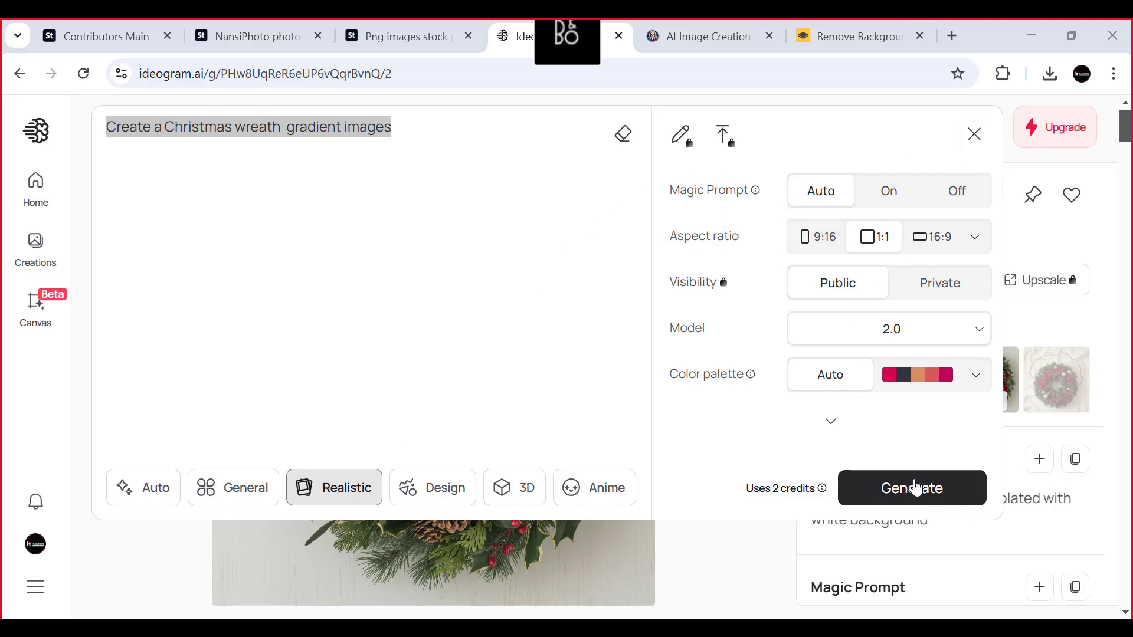
- Submit the gradient wreath prompt in Ideogram and switch to Leonardo.Ai's generation history
click(486, 279)
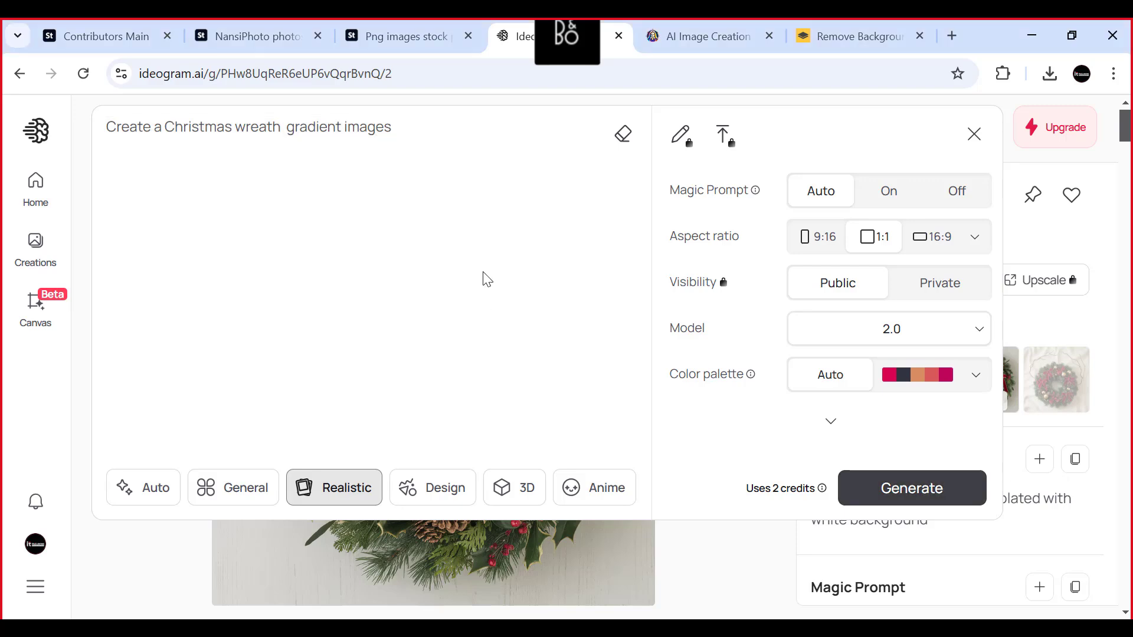
key(Return)
click(708, 36)
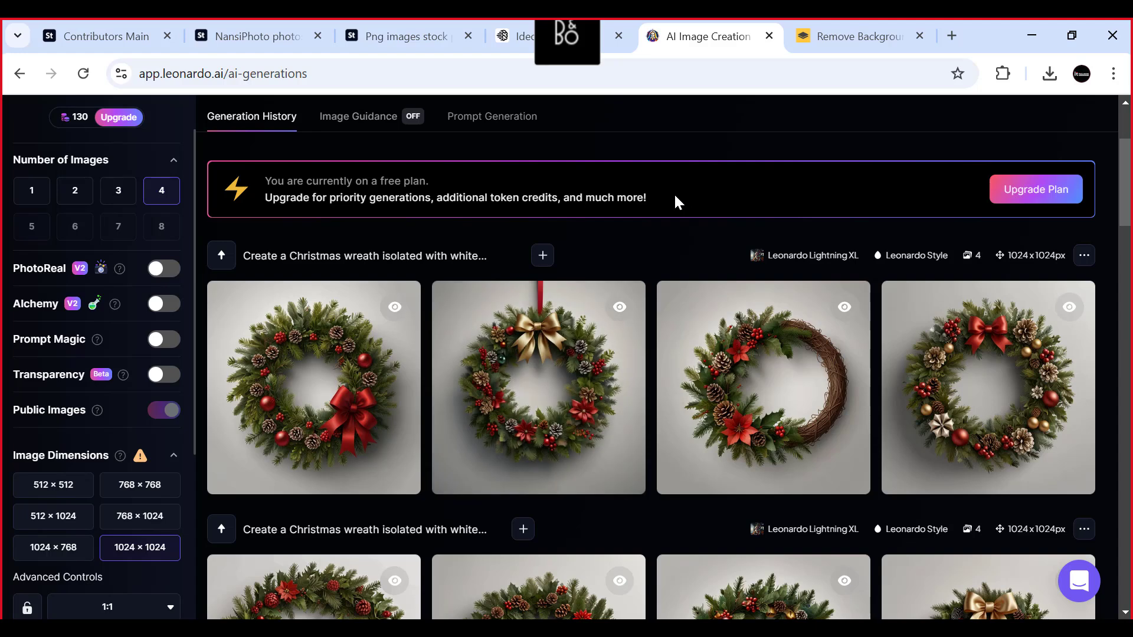
drag(675, 196, 399, 203)
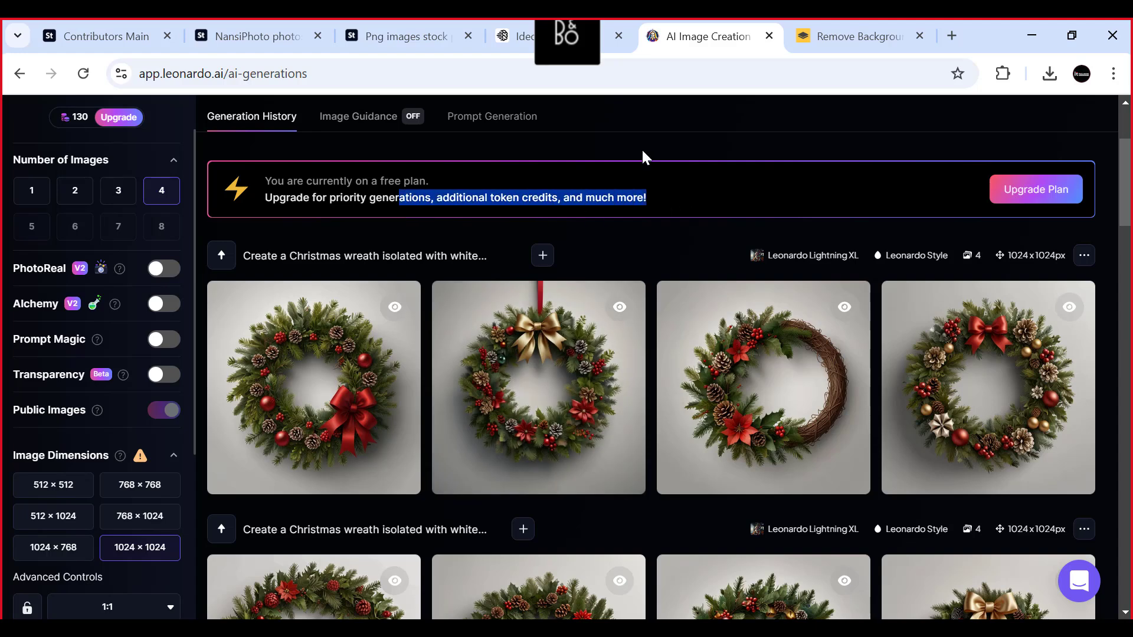
- Check the wreath's background removal in remove.bg and the gradient wreath generation in Ideogram, looking over the Leonardo.Ai and Adobe Stock pages between them
scroll(641, 147, up, 3)
click(811, 160)
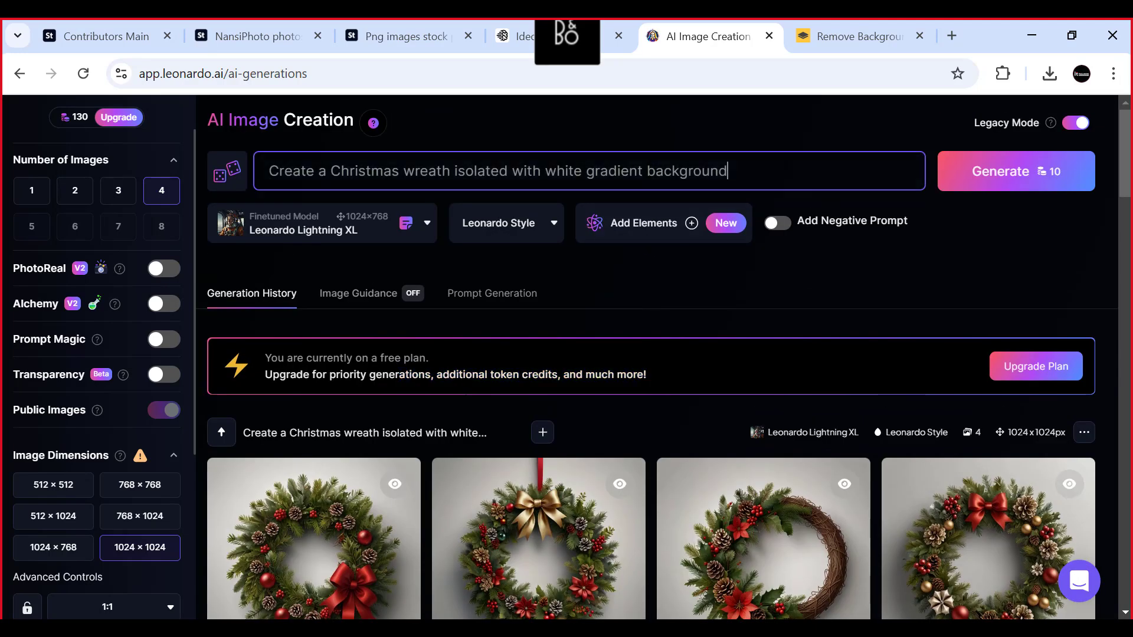
drag(730, 171, 268, 170)
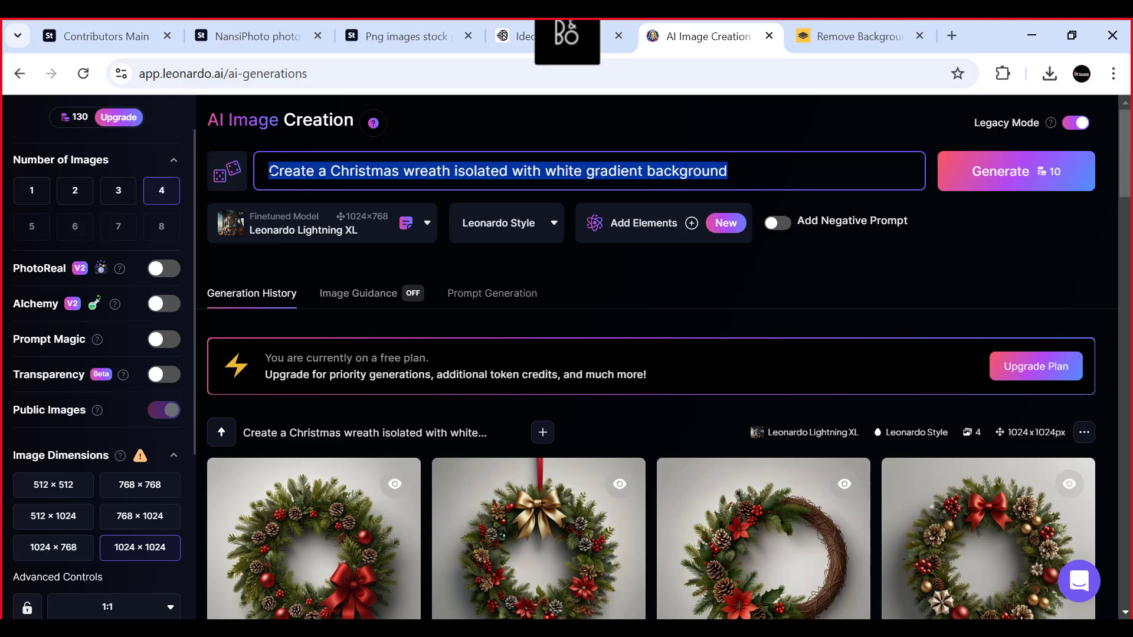
click(850, 27)
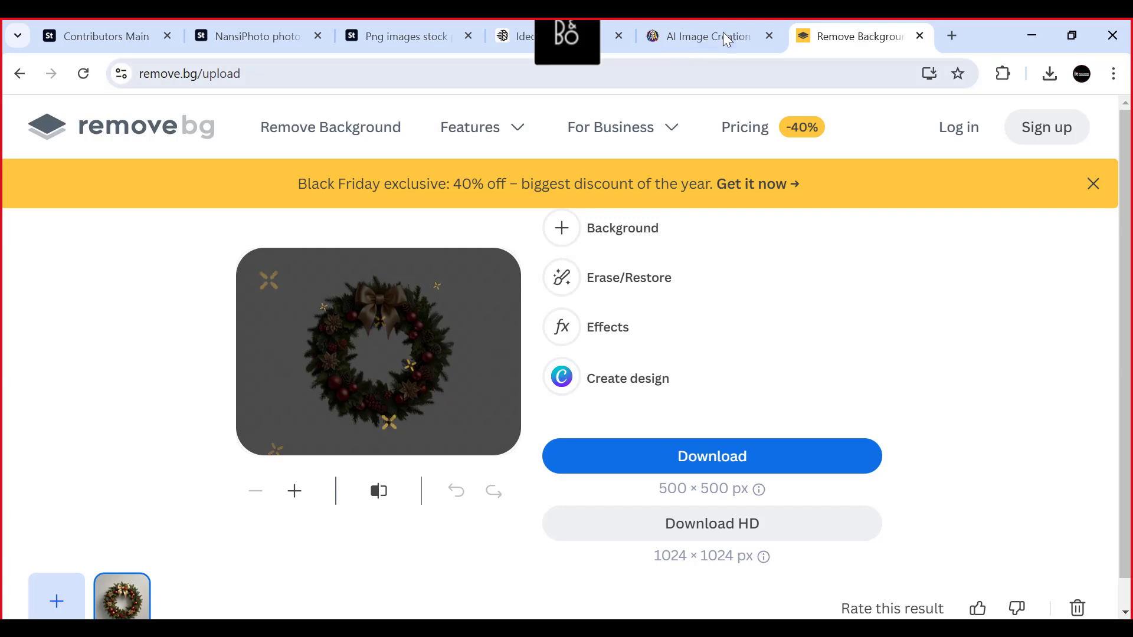
click(708, 32)
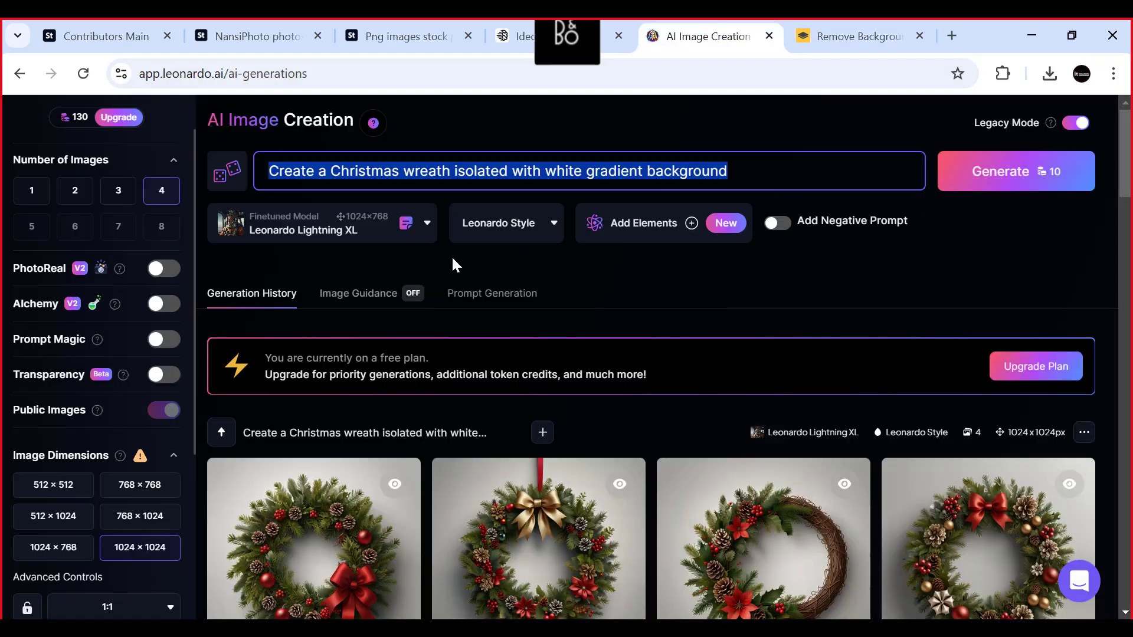
click(605, 40)
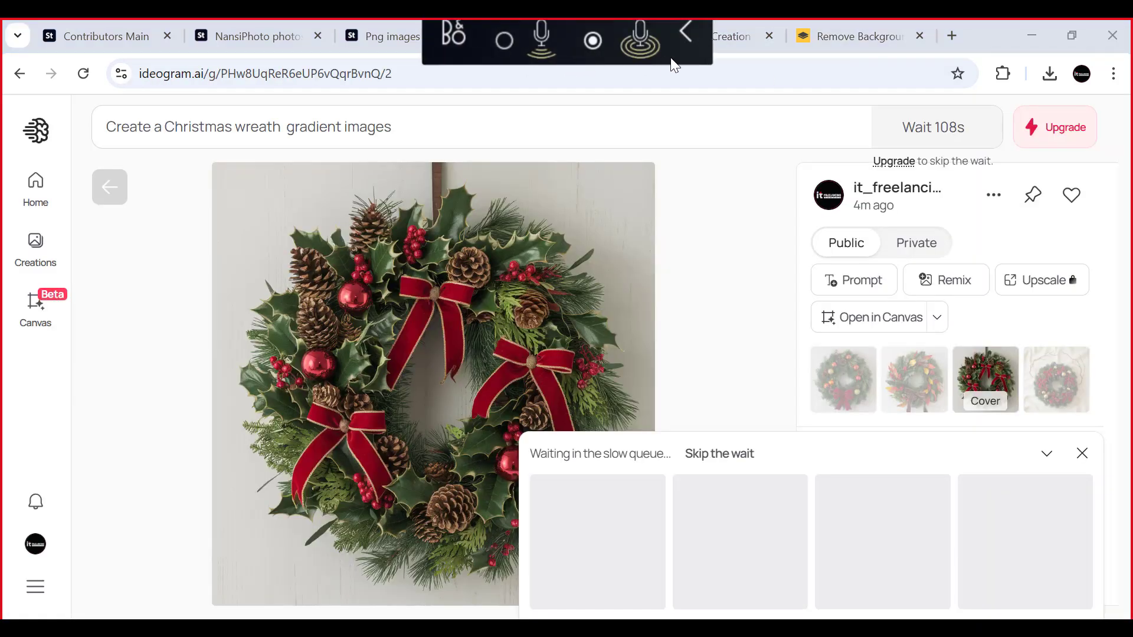
drag(672, 61, 702, 616)
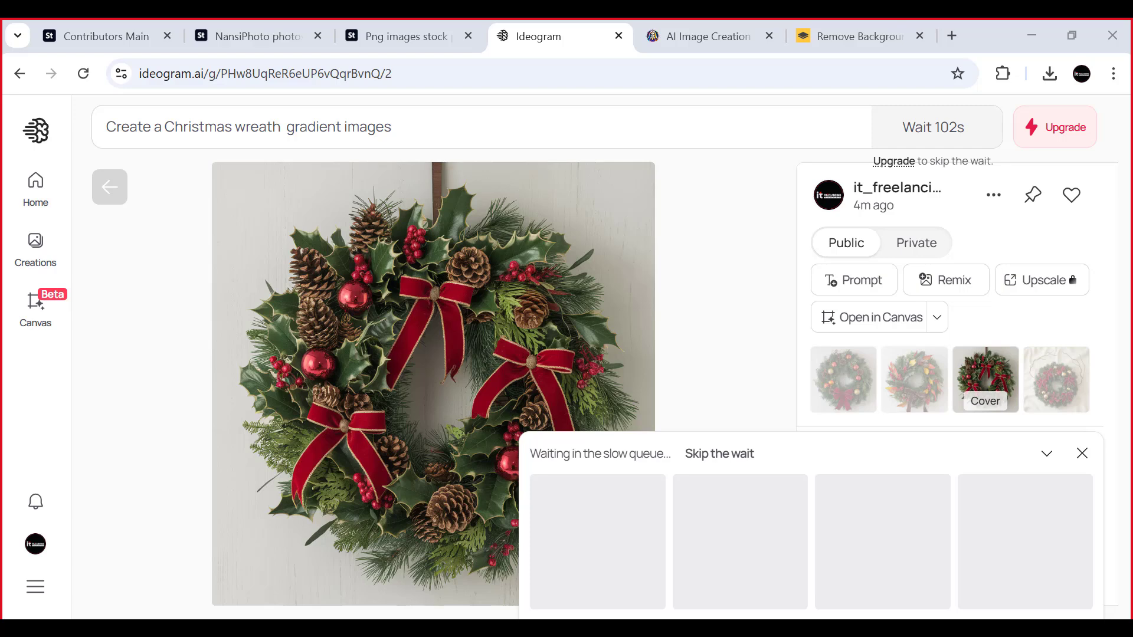
click(705, 36)
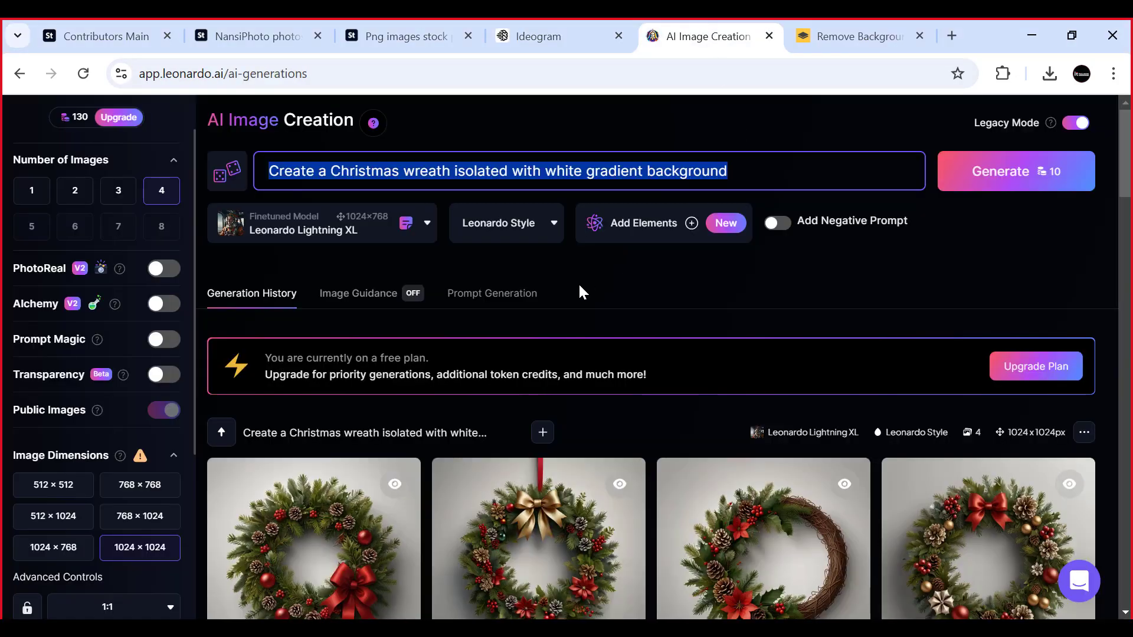
click(546, 37)
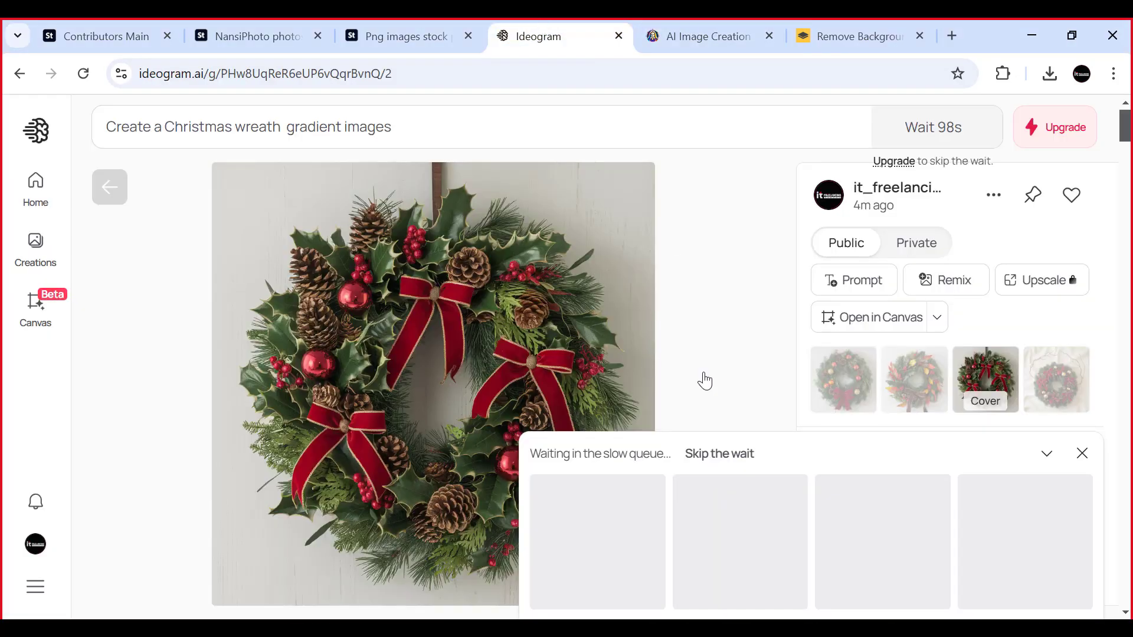
click(715, 47)
click(813, 31)
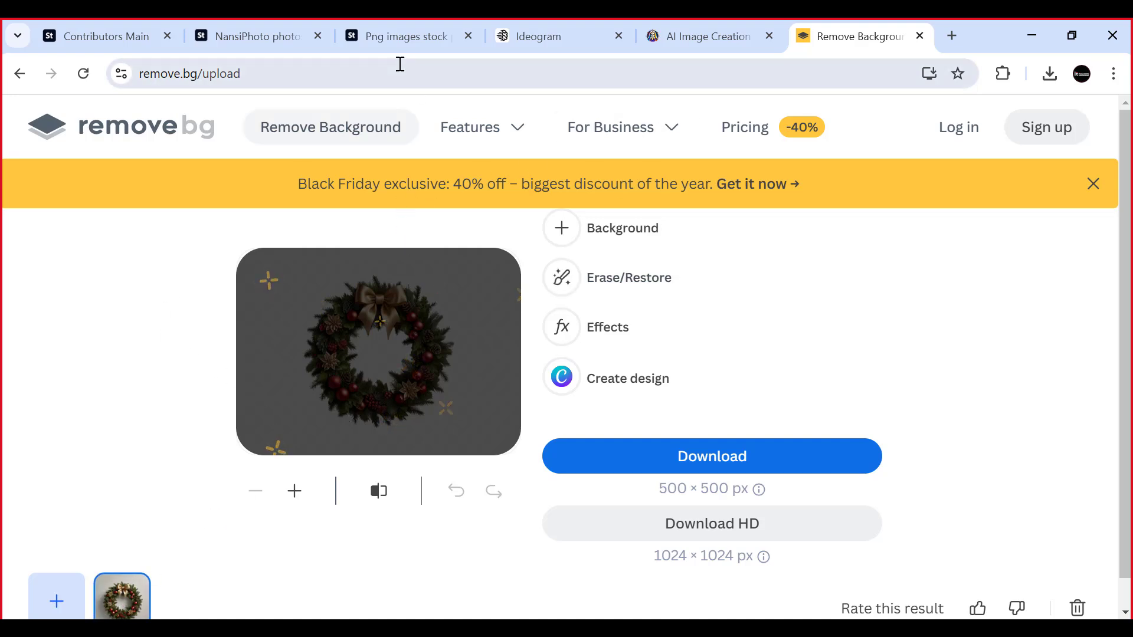
click(403, 40)
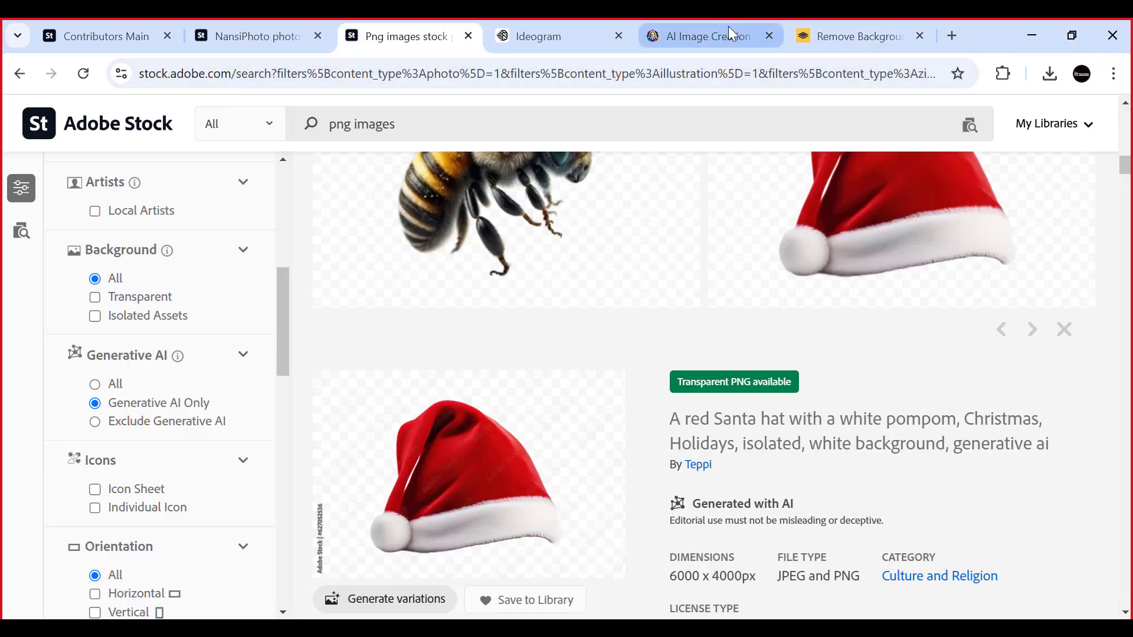
click(842, 36)
click(698, 43)
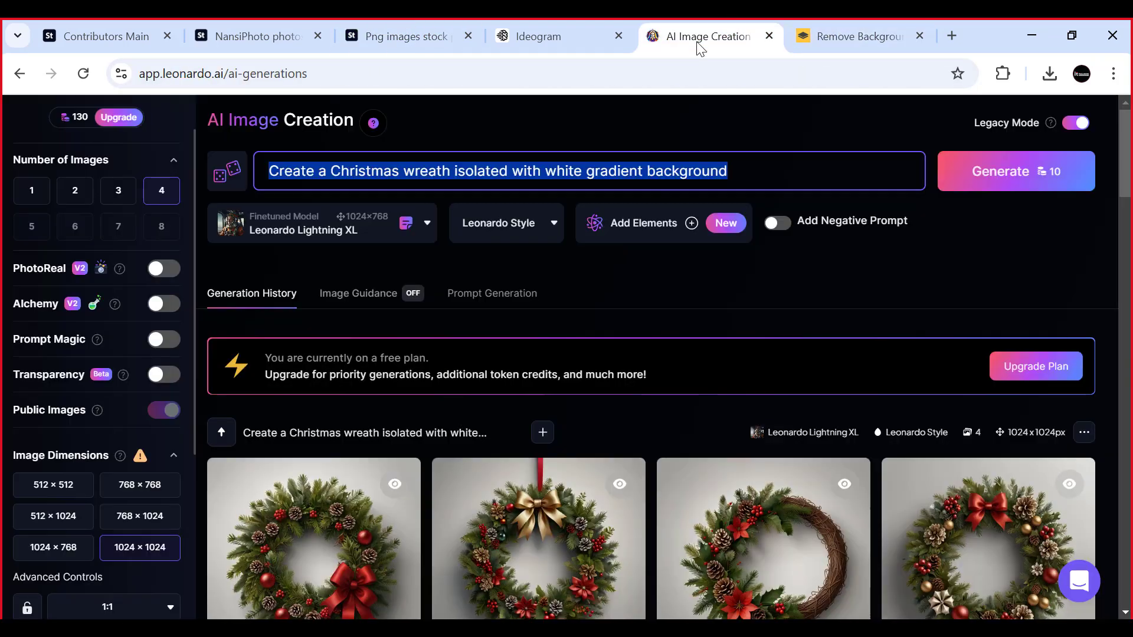
click(757, 164)
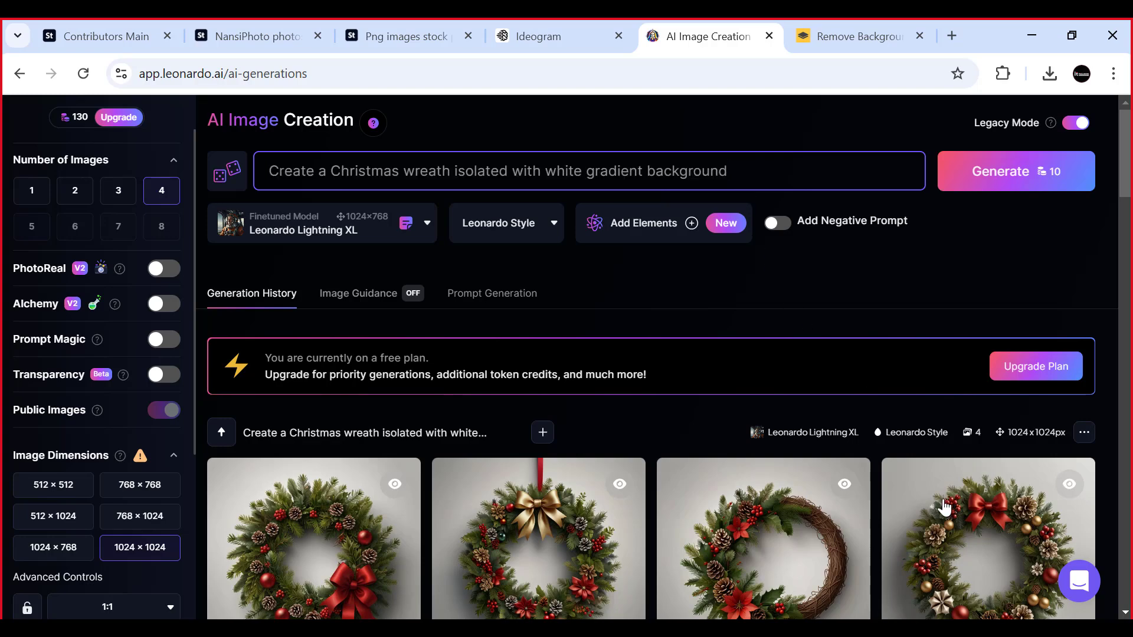
scroll(890, 493, down, 1)
scroll(728, 246, up, 1)
- Switch to Ideogram and view each of the four newly generated gradient wreath images, returning to the first one
click(557, 20)
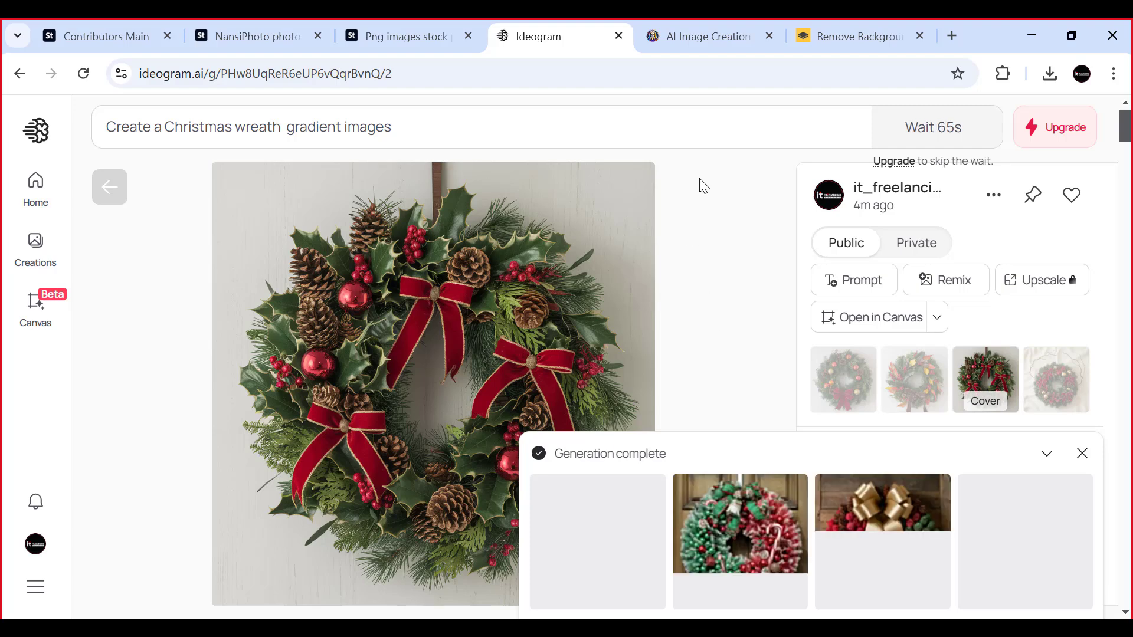
scroll(542, 239, down, 2)
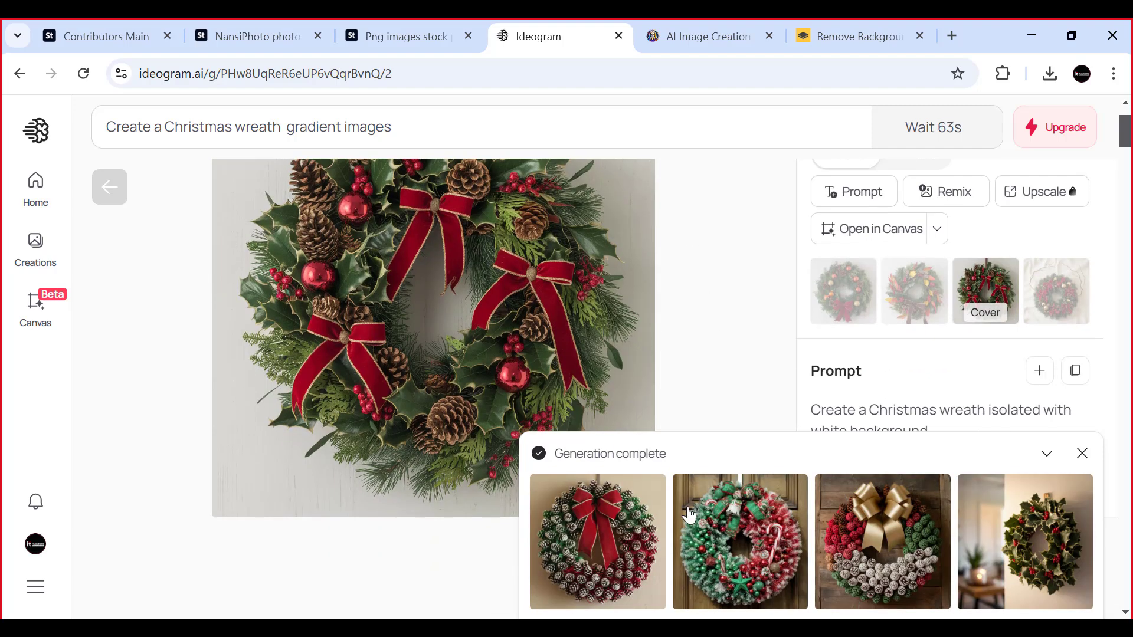
click(624, 528)
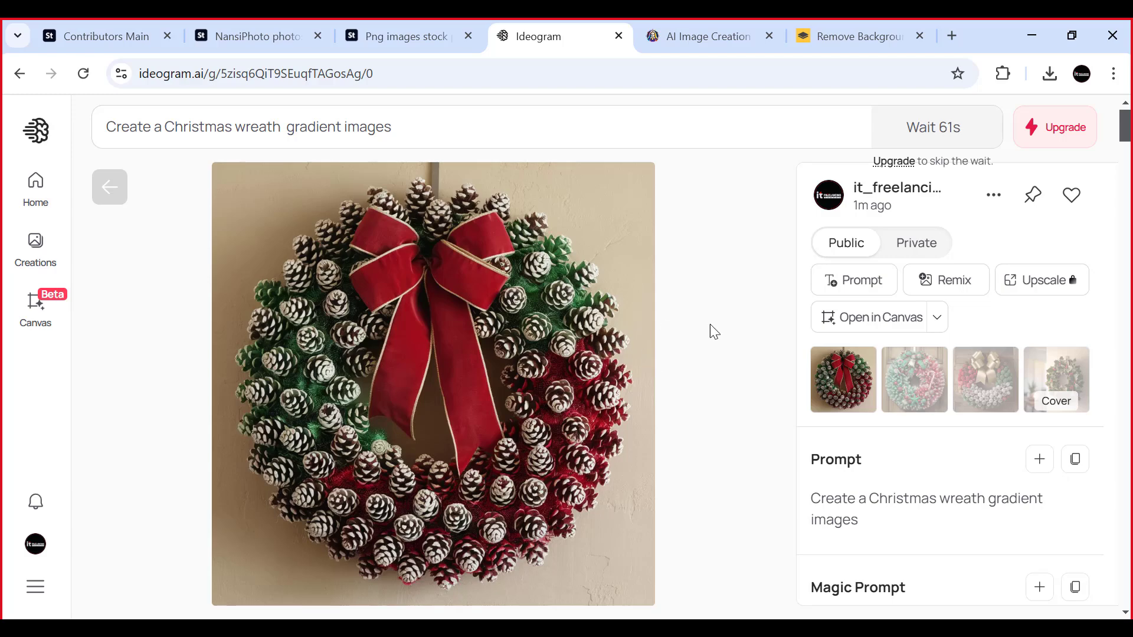
click(901, 389)
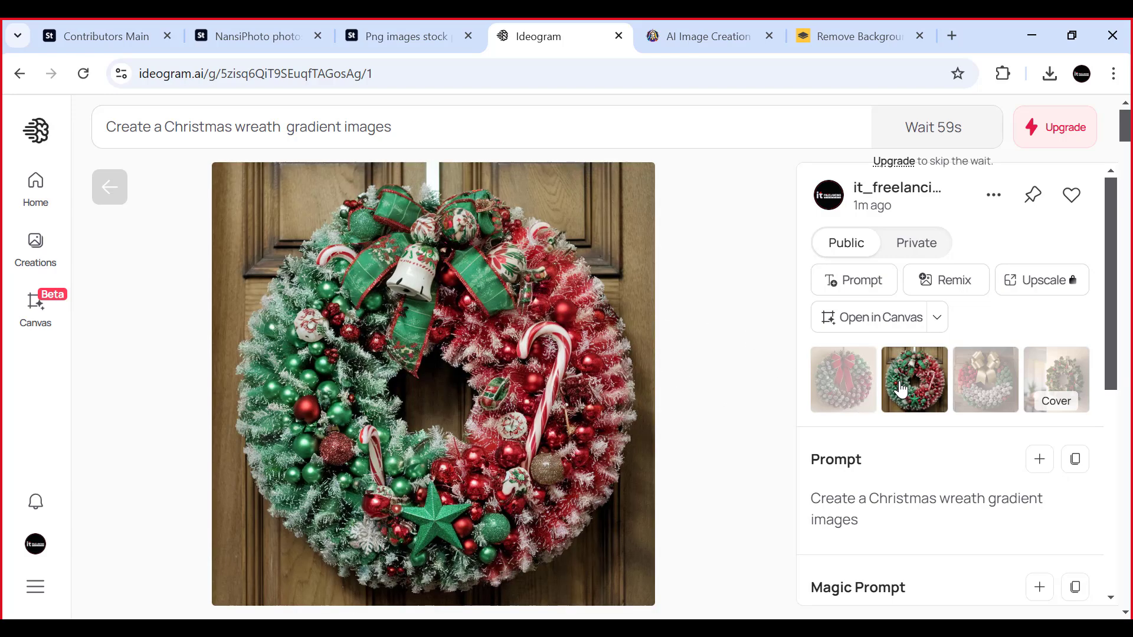
click(990, 384)
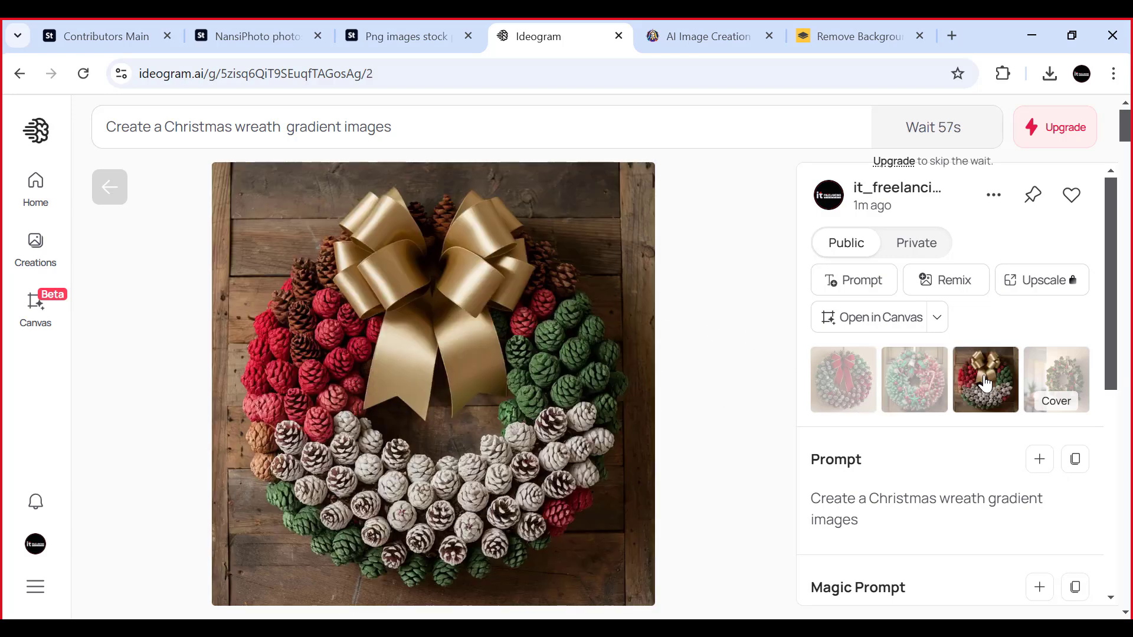
click(1060, 370)
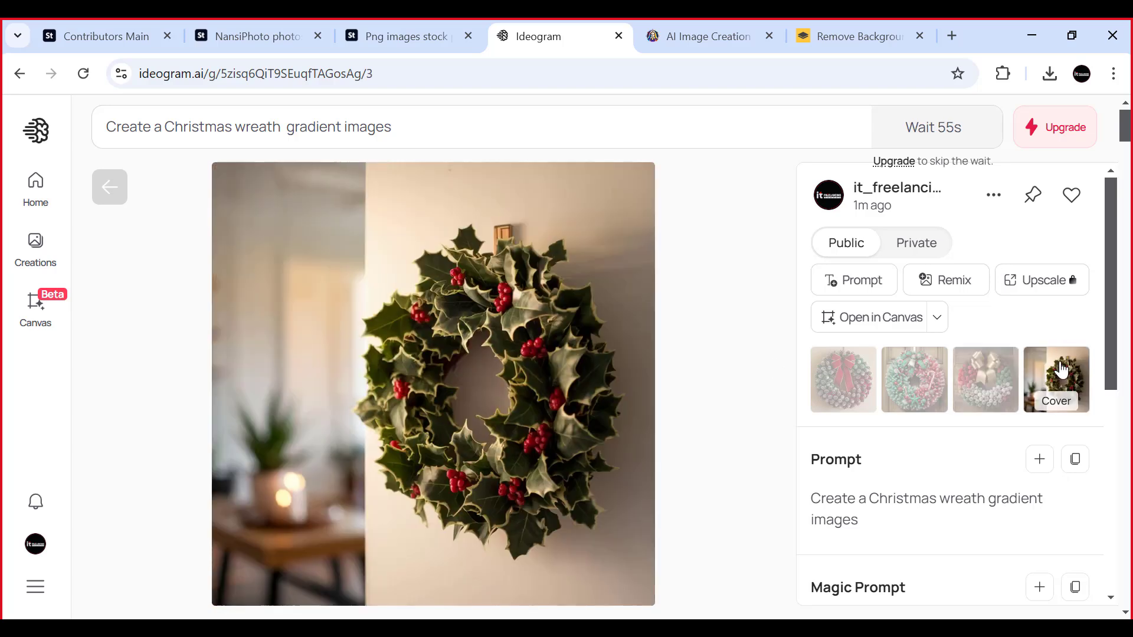
click(837, 375)
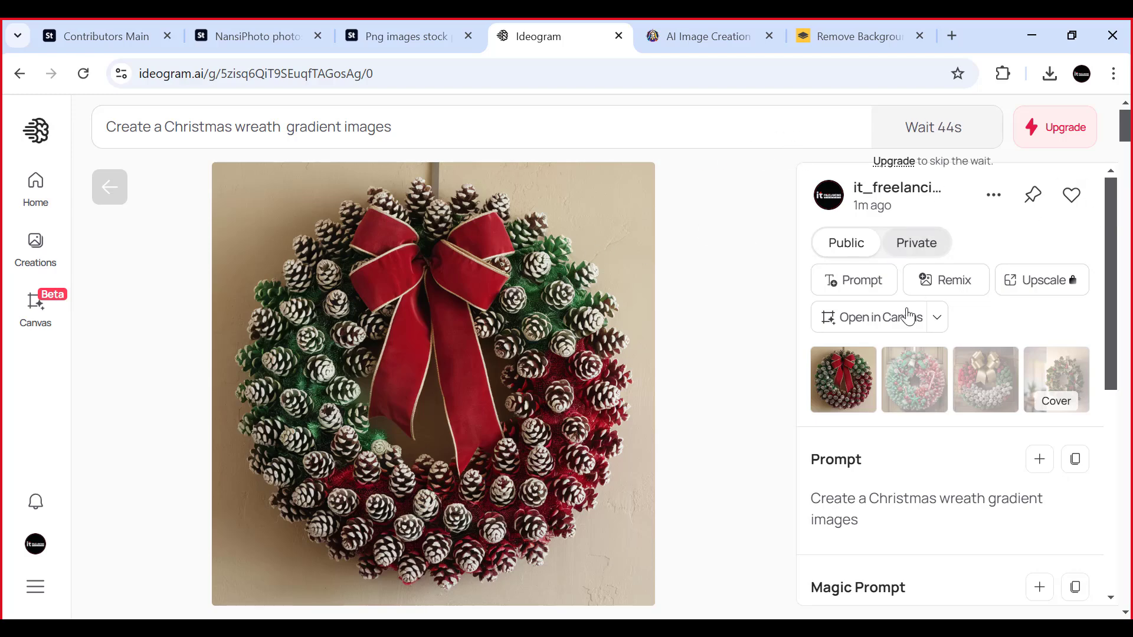
- Browse the feed of other generated images below the pinecone wreath and return to the wreath
scroll(743, 325, down, 7)
scroll(746, 327, down, 6)
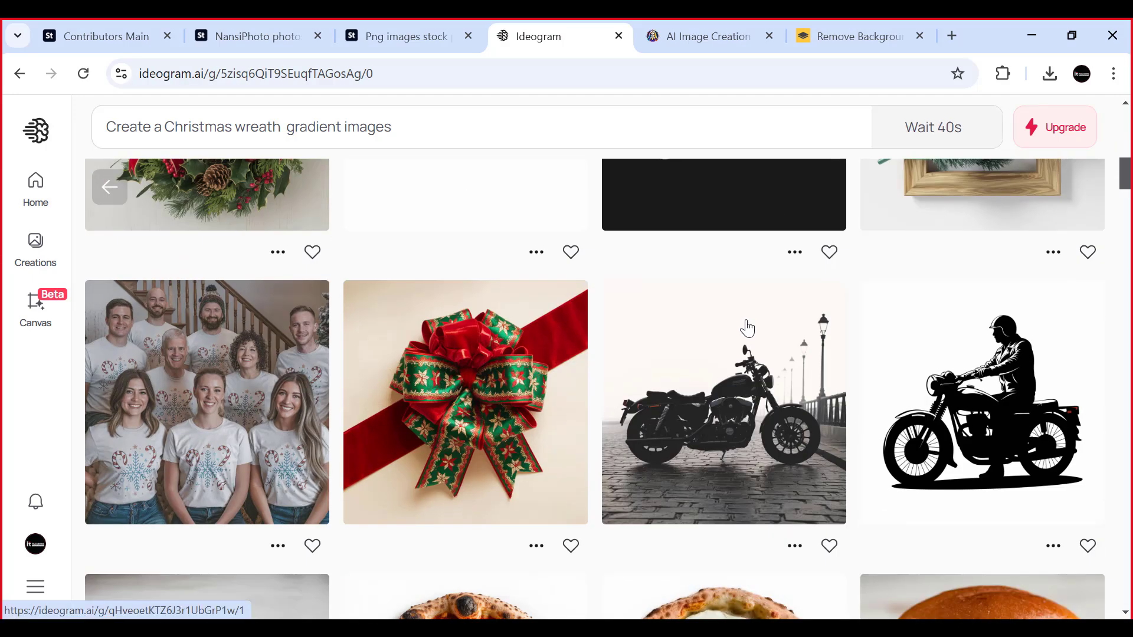
scroll(747, 327, down, 6)
scroll(747, 327, down, 1)
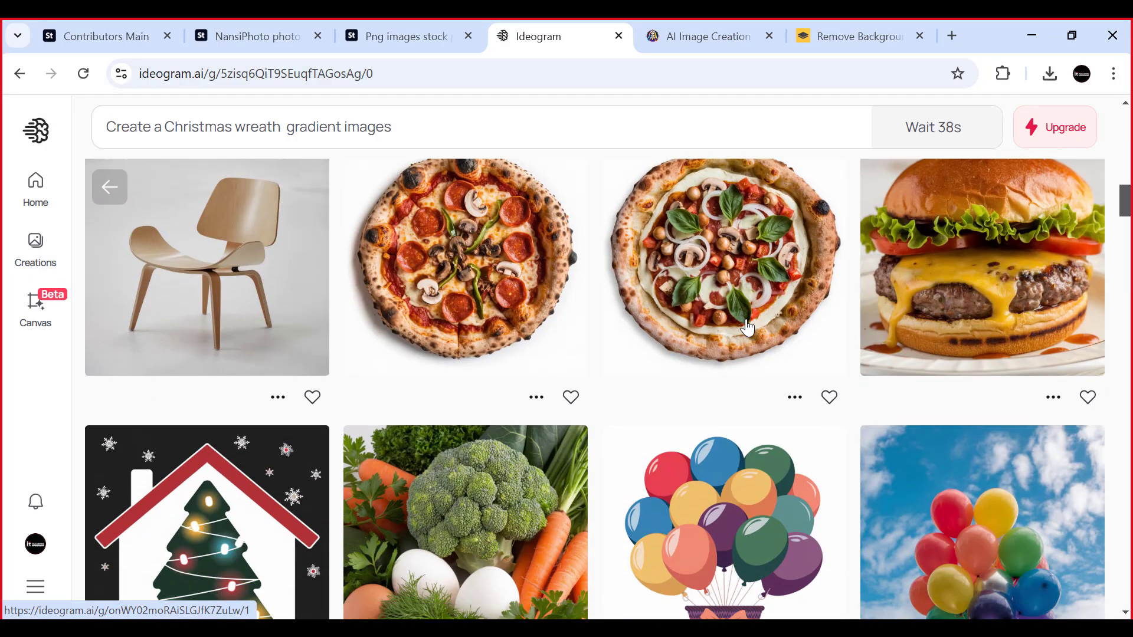
scroll(746, 328, up, 20)
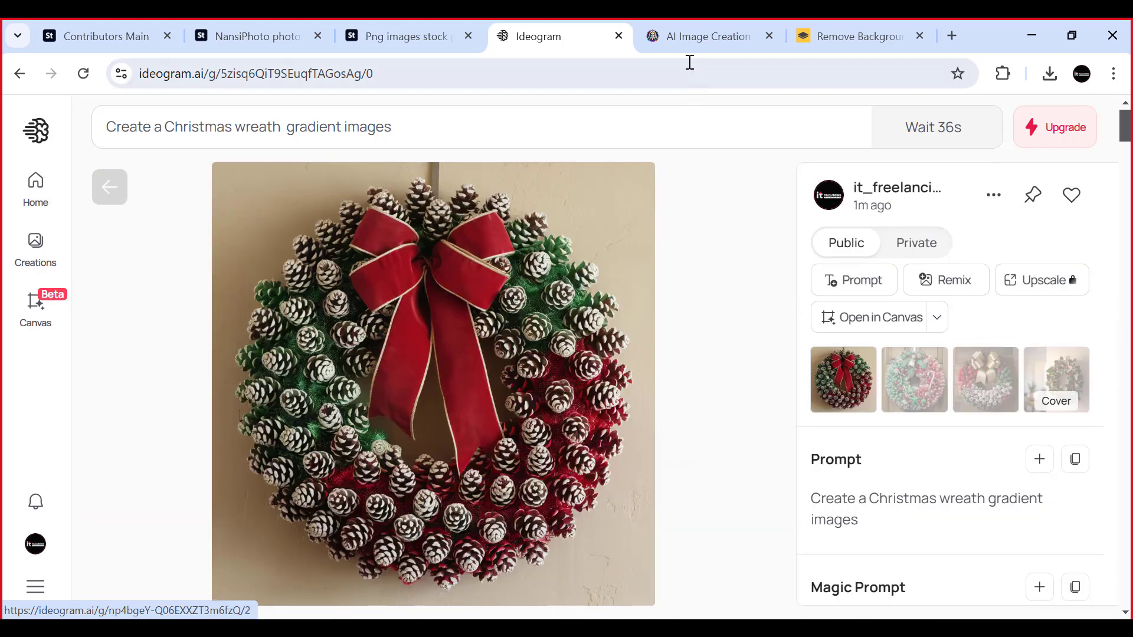
- Switch to Leonardo.Ai and replace the whole prompt with the copied text "Create a Christmas wreath gradient images"
click(689, 36)
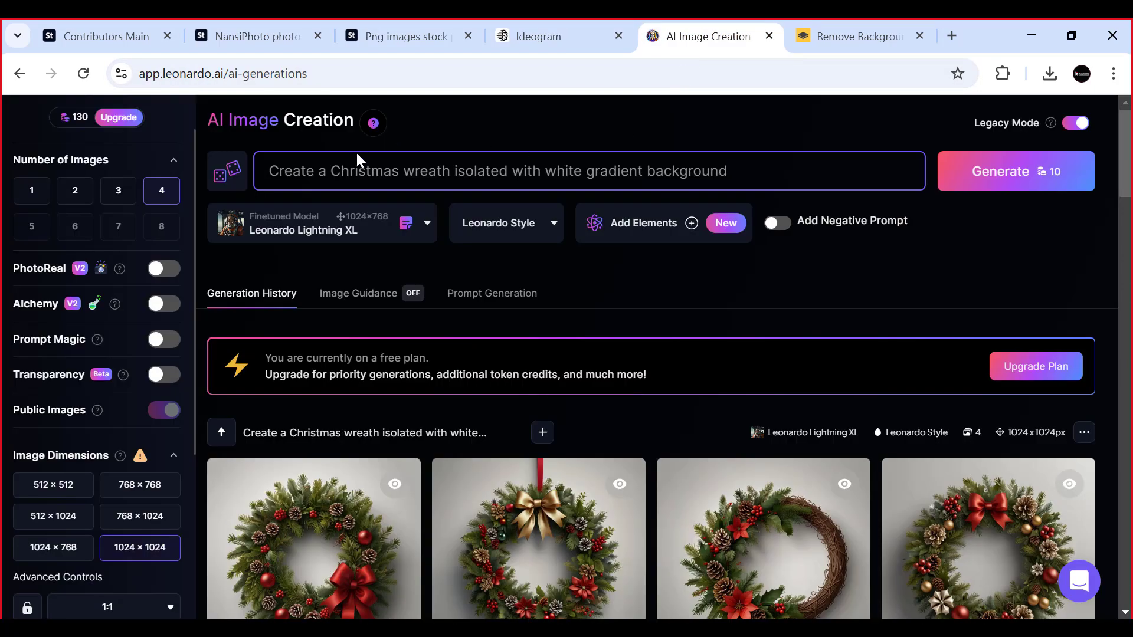
drag(728, 171, 267, 171)
key(BackSpace)
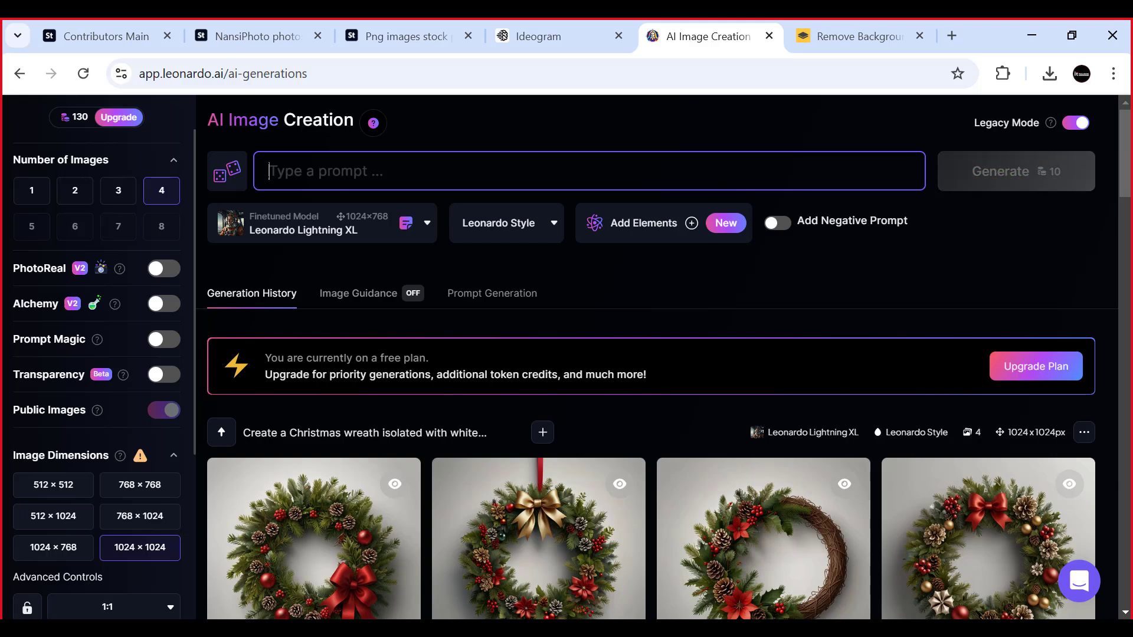
text(Create a Christmas wreath  gradient images)
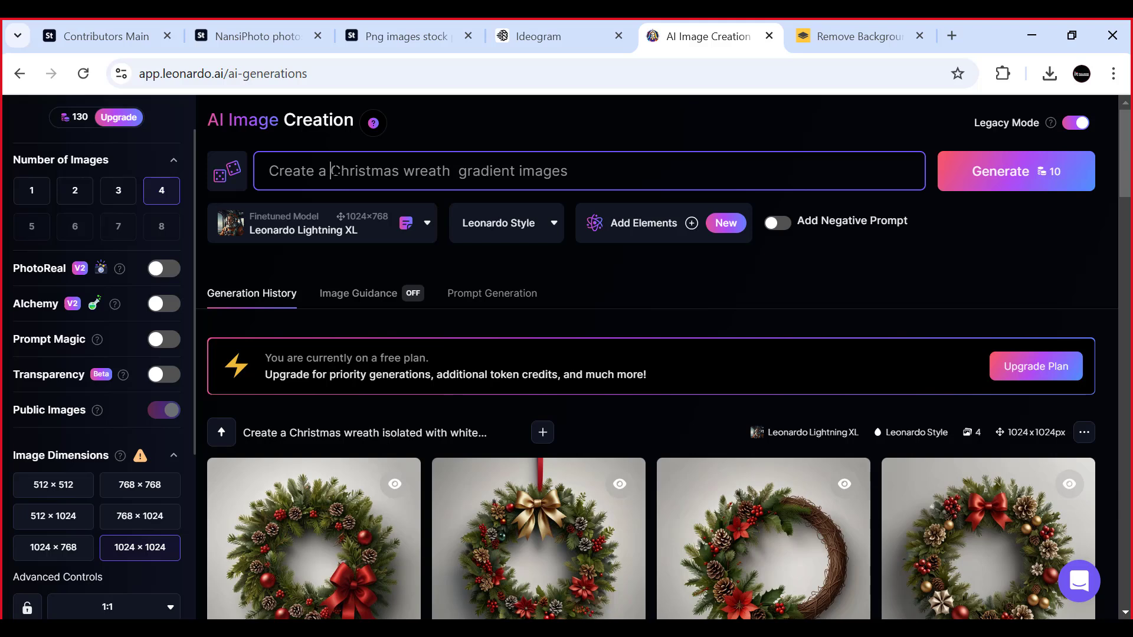
- Replace "Christmas" with "Burger" and remove "wreath" so the prompt reads "Create a Burger gradient images"
drag(331, 171, 383, 171)
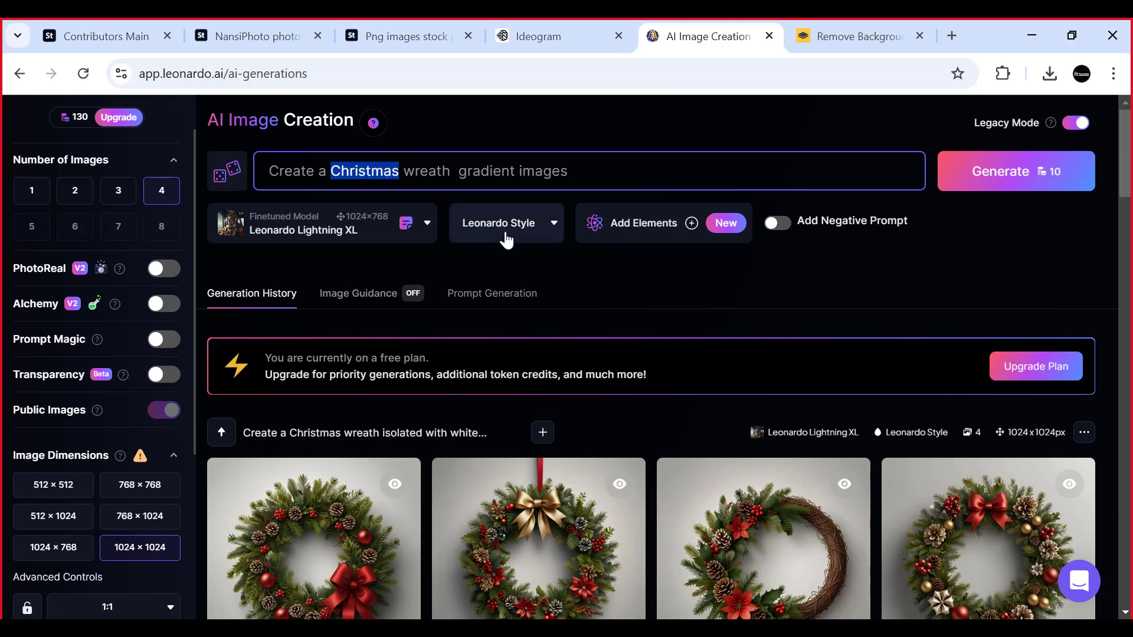
text(Bur)
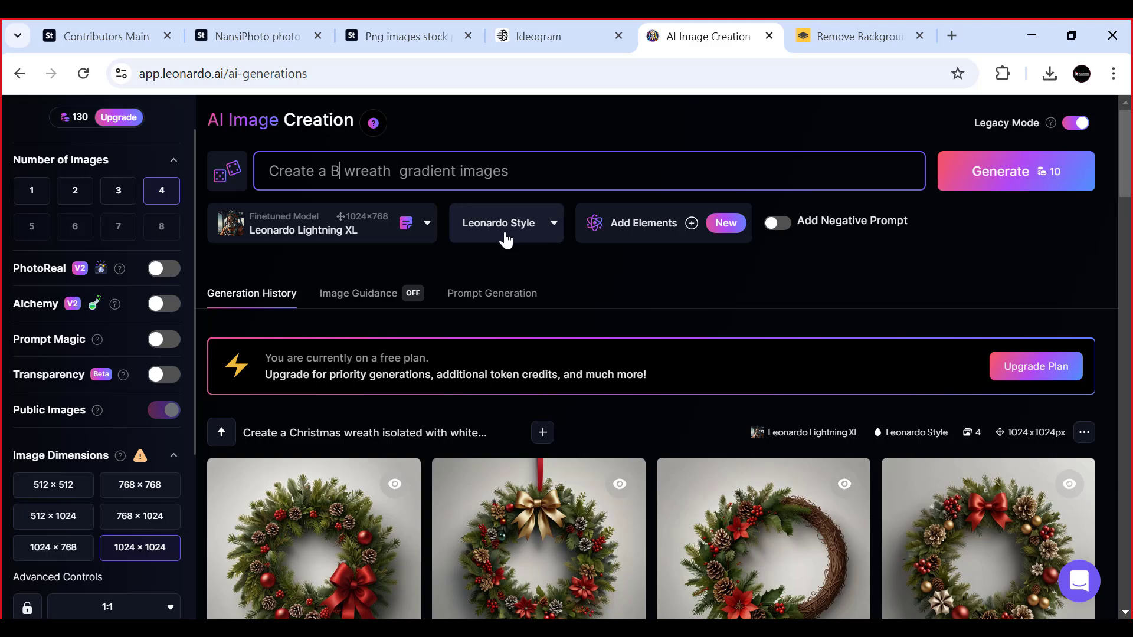
text(ger)
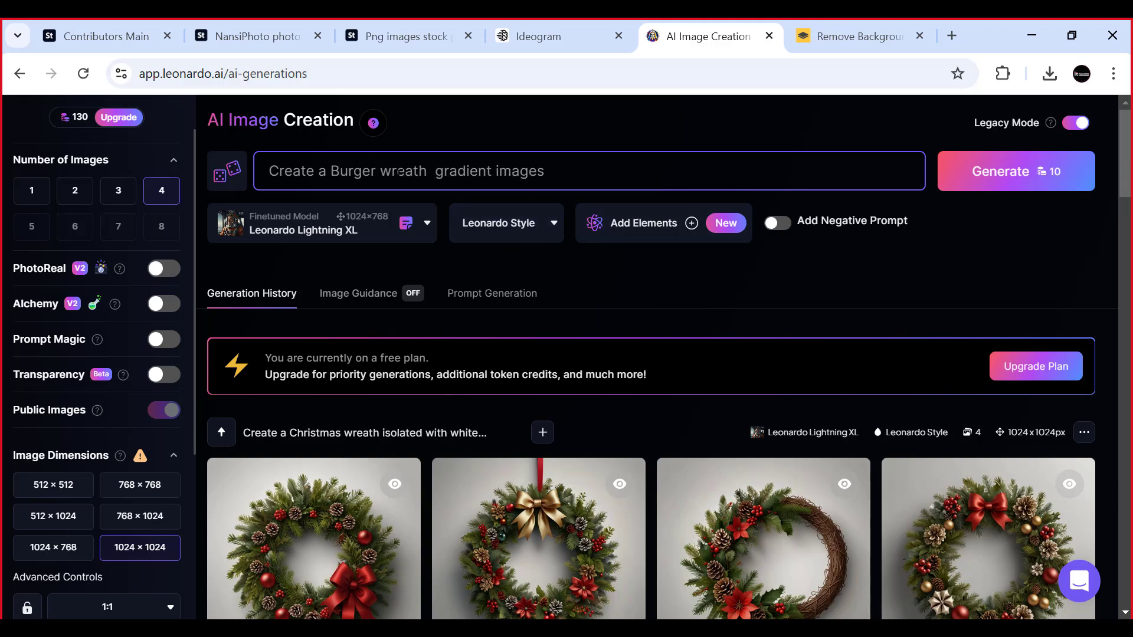
drag(381, 171, 413, 170)
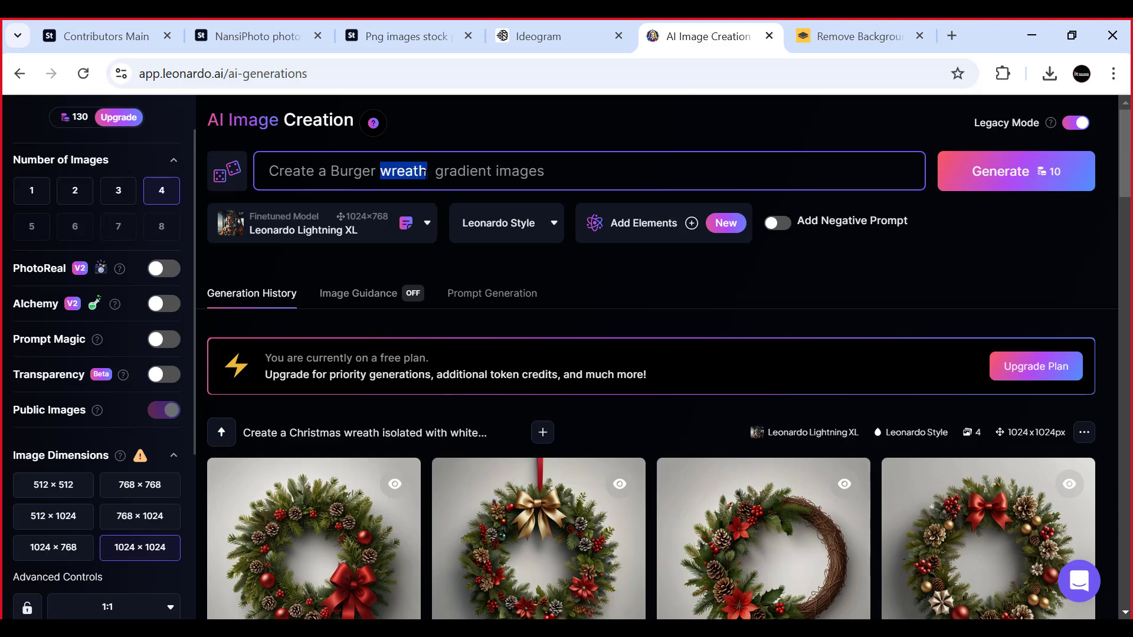
key(BackSpace)
key(BackSpace)
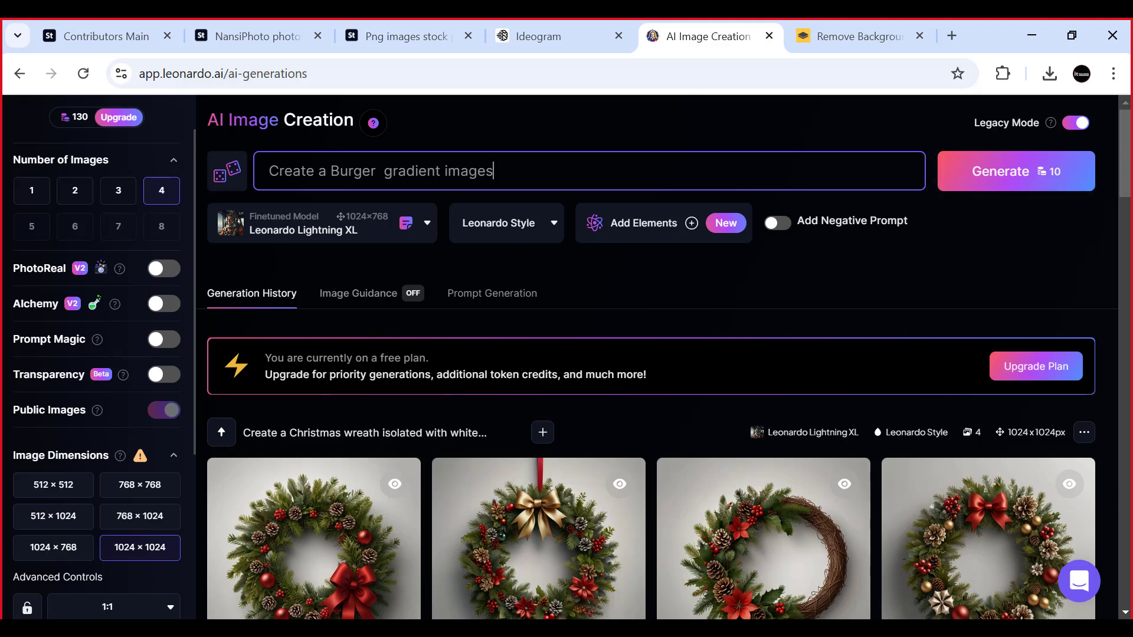
- Copy the whole burger prompt, send it as a message in the Skype call's group chat and return to Leonardo.Ai
drag(494, 171, 268, 171)
key(ctrl+c)
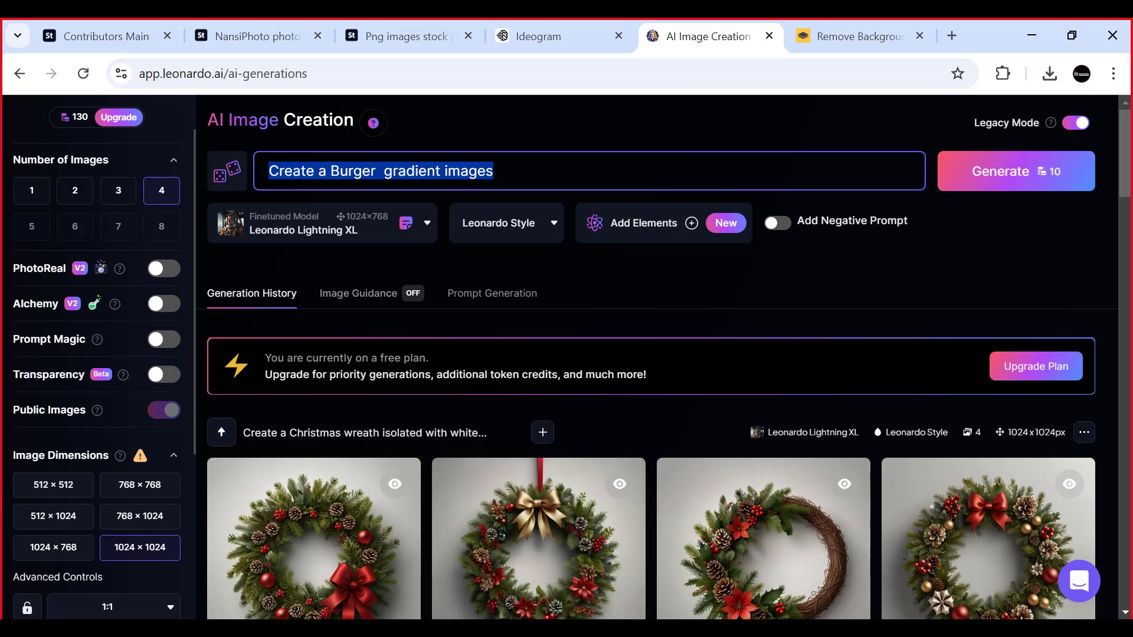
click(527, 629)
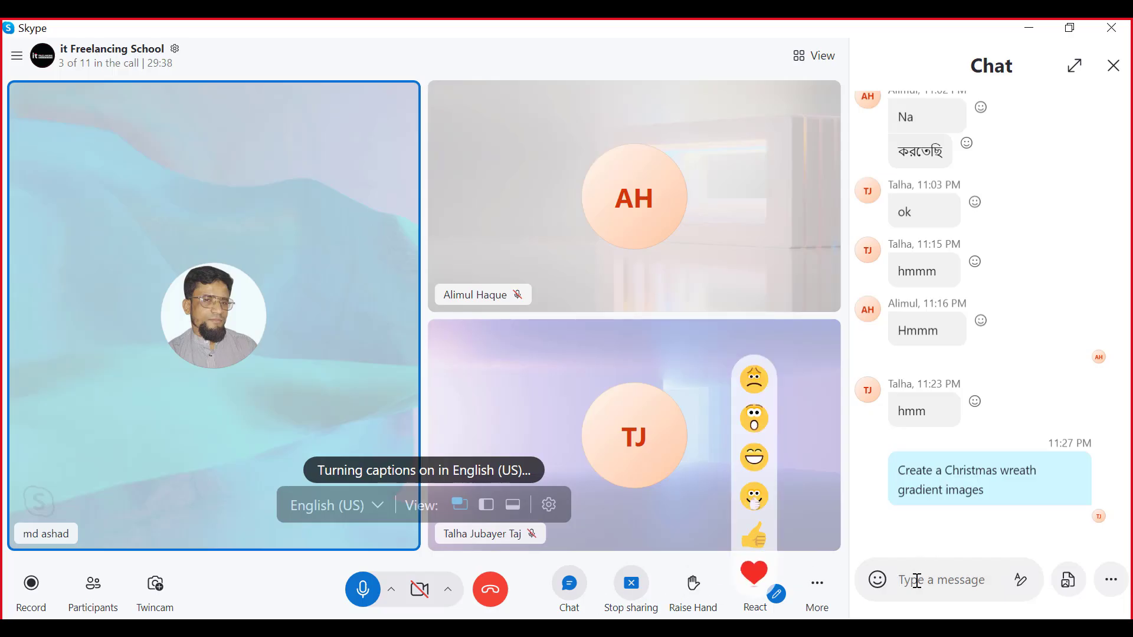
click(916, 580)
key(ctrl+v)
key(Return)
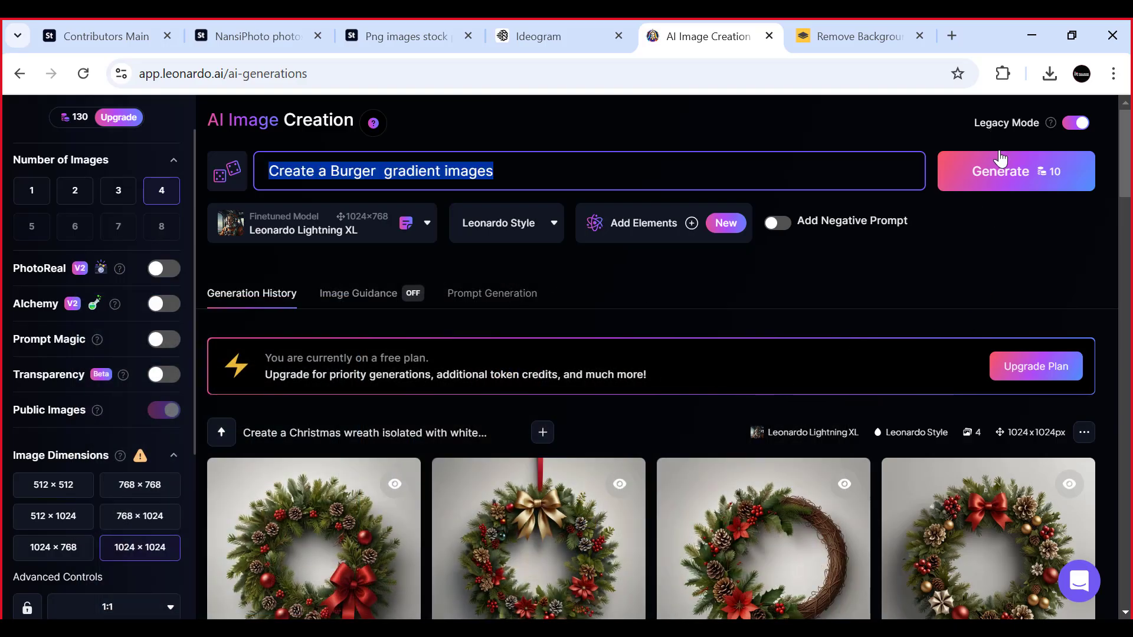
- Generate the burger gradient images in Leonardo.Ai and switch to remove.bg
click(1017, 175)
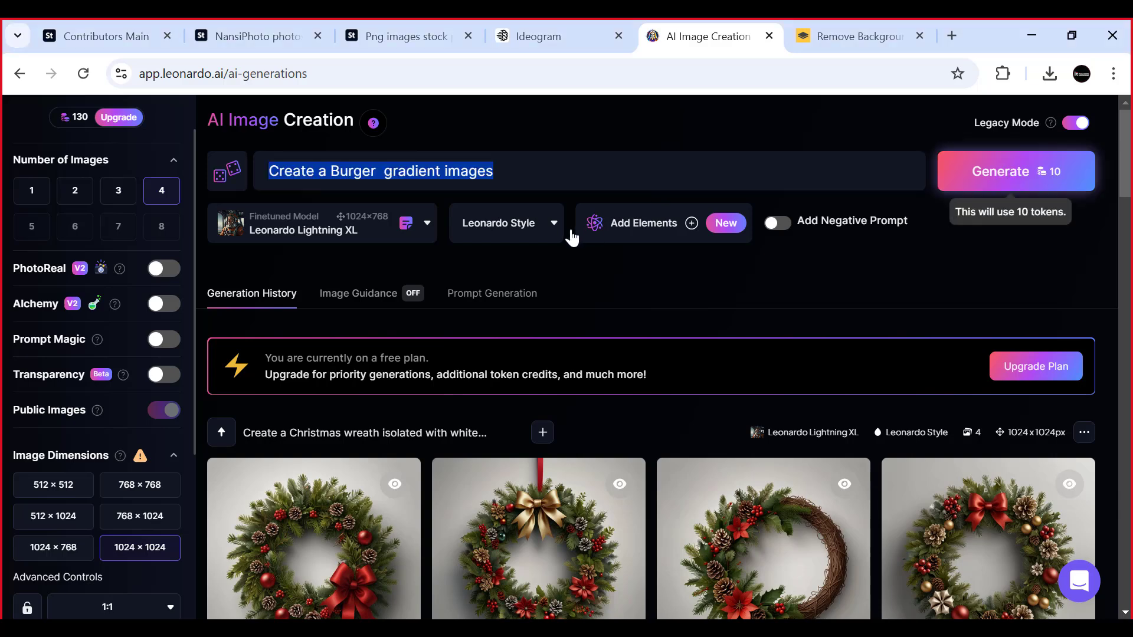
click(852, 36)
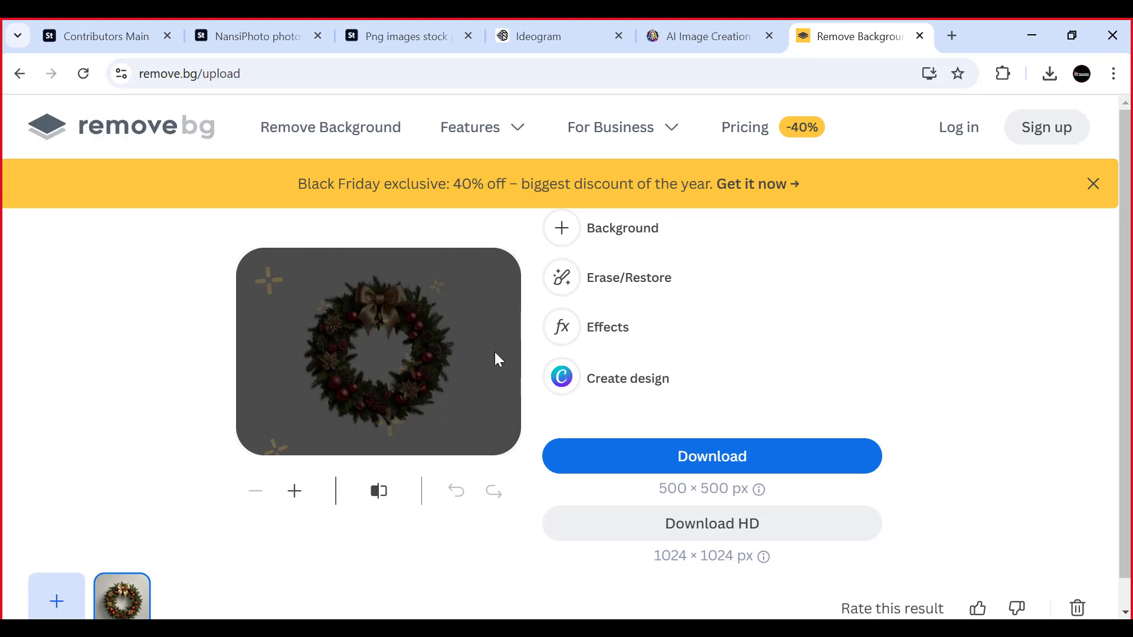
- Inspect the gold-bow wreath preview at a larger zoom and view the Erase/Restore tool's options without making any edits
click(294, 492)
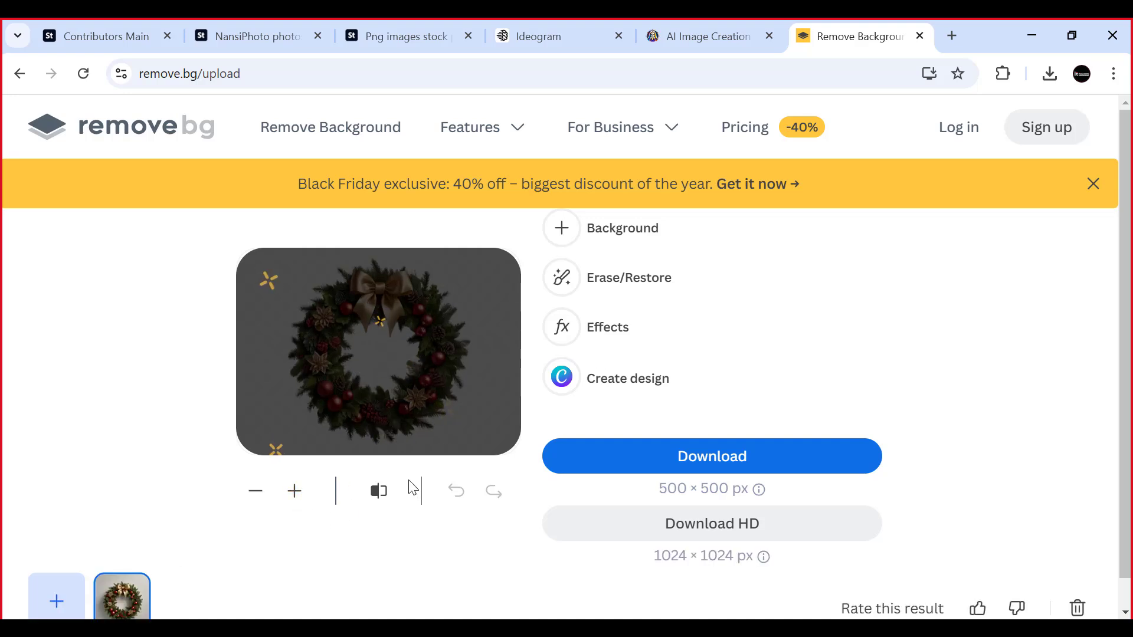
click(259, 492)
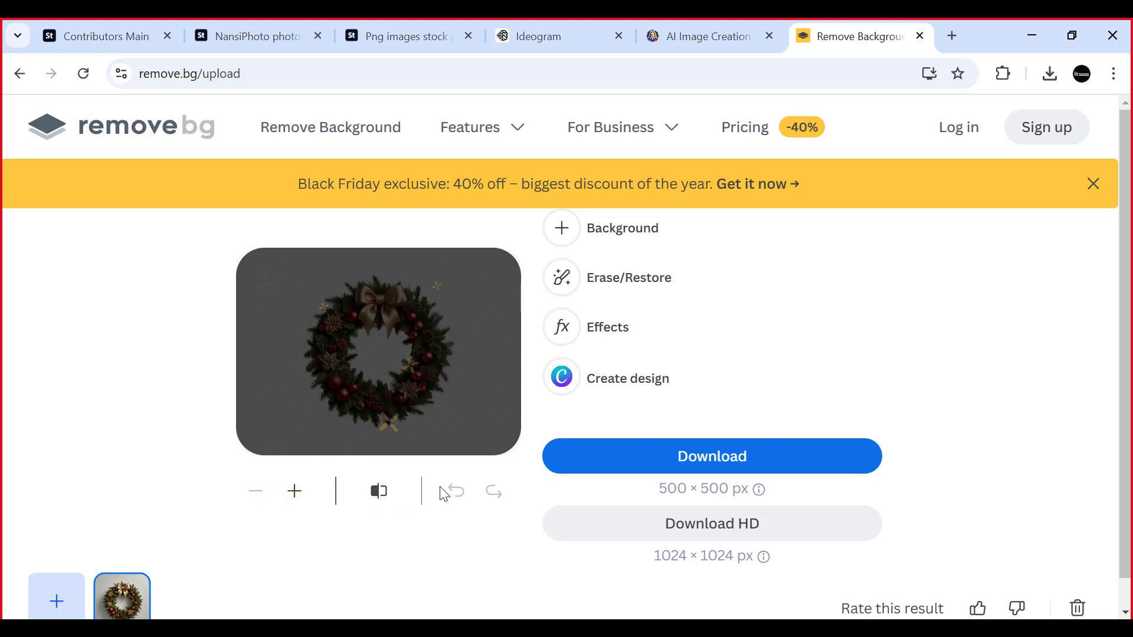
click(625, 278)
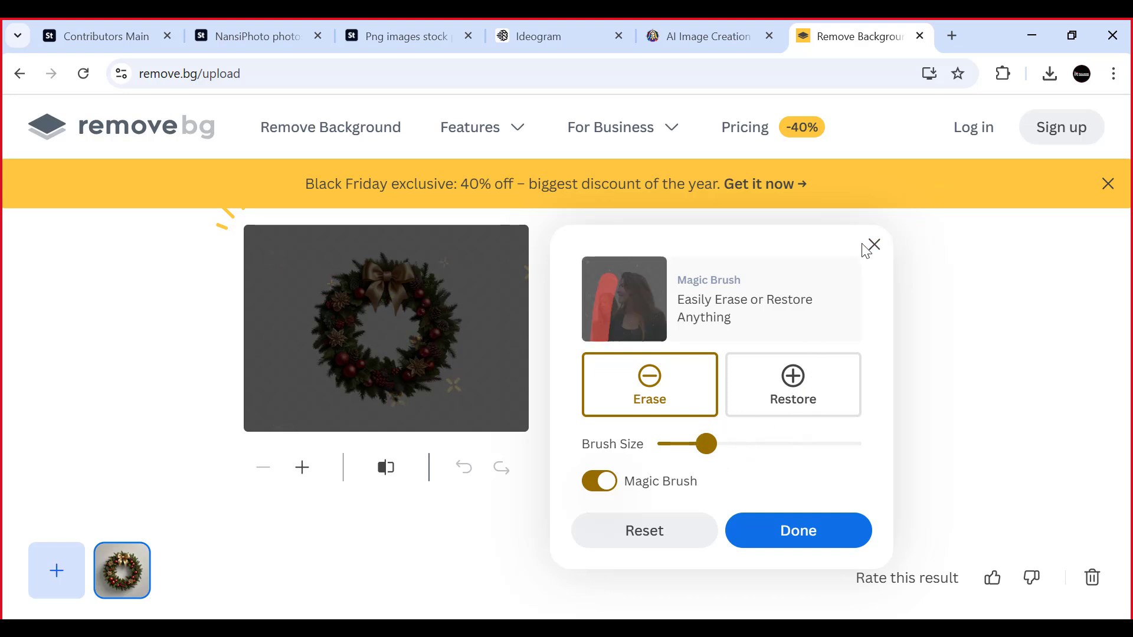
click(792, 534)
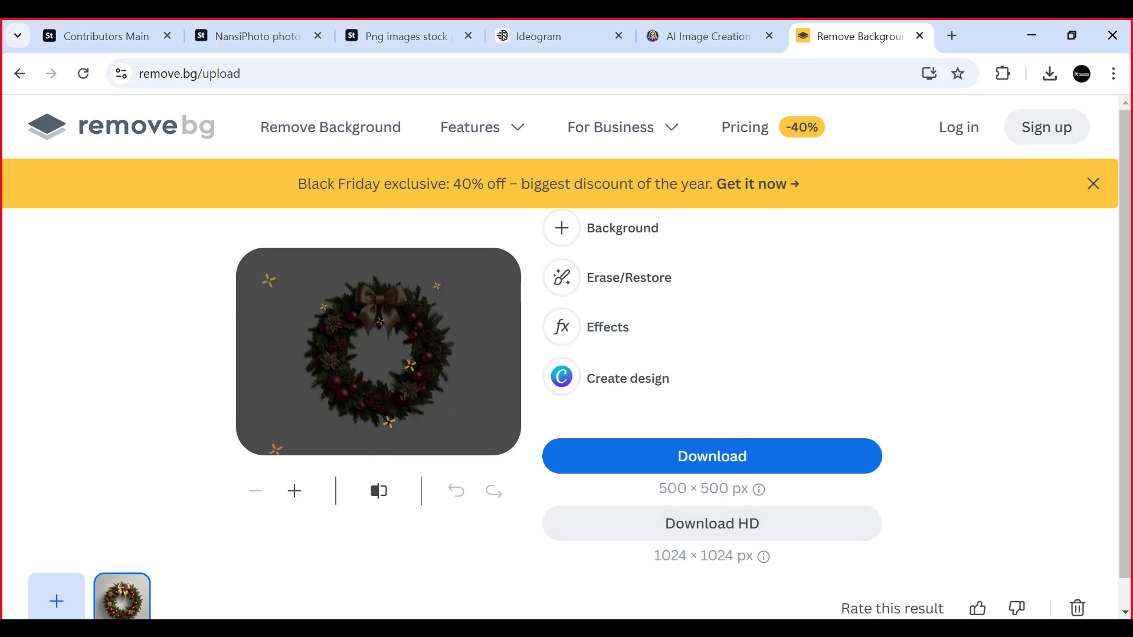
- Upload the newest red-bow Christmas wreath image from the Downloads folder to remove.bg
key(alt+Tab)
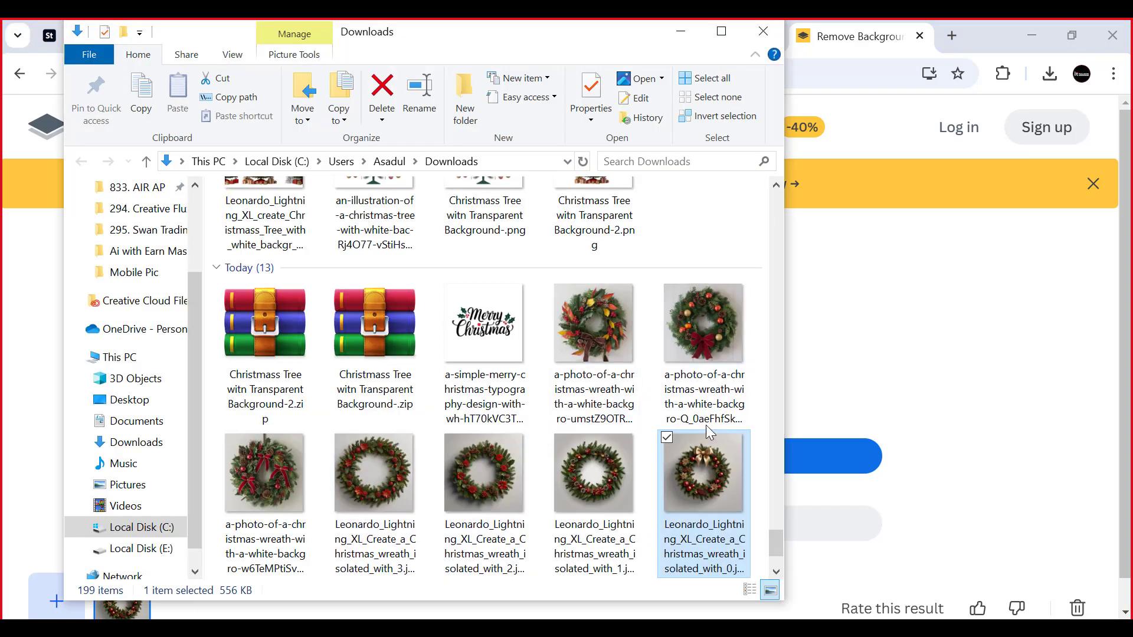
scroll(705, 425, down, 2)
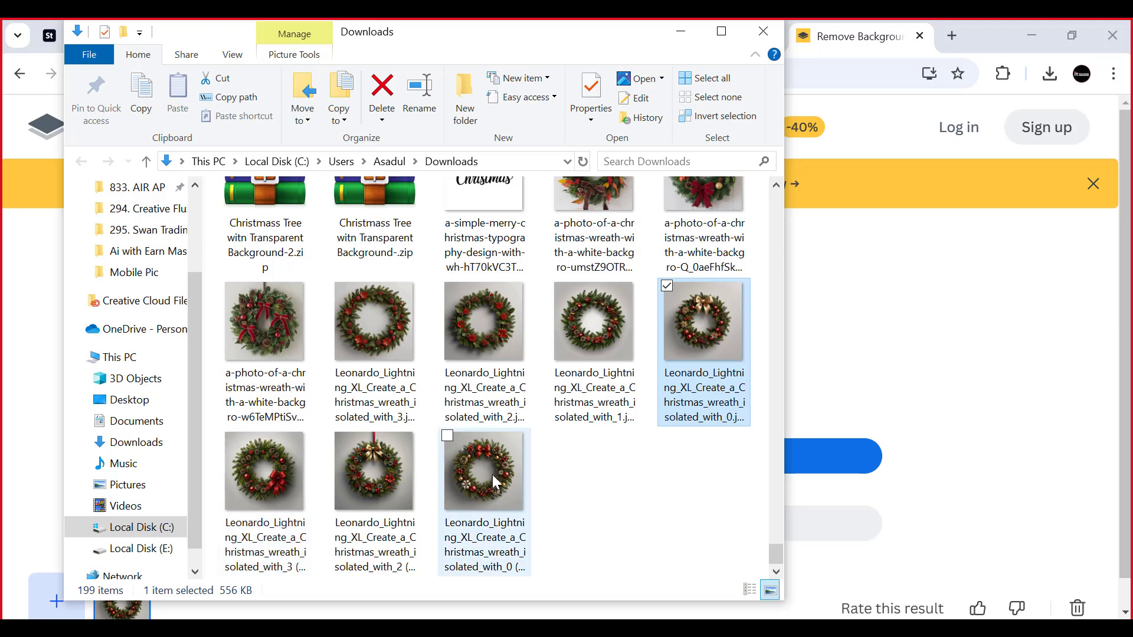
drag(495, 478, 819, 395)
drag(895, 381, 478, 397)
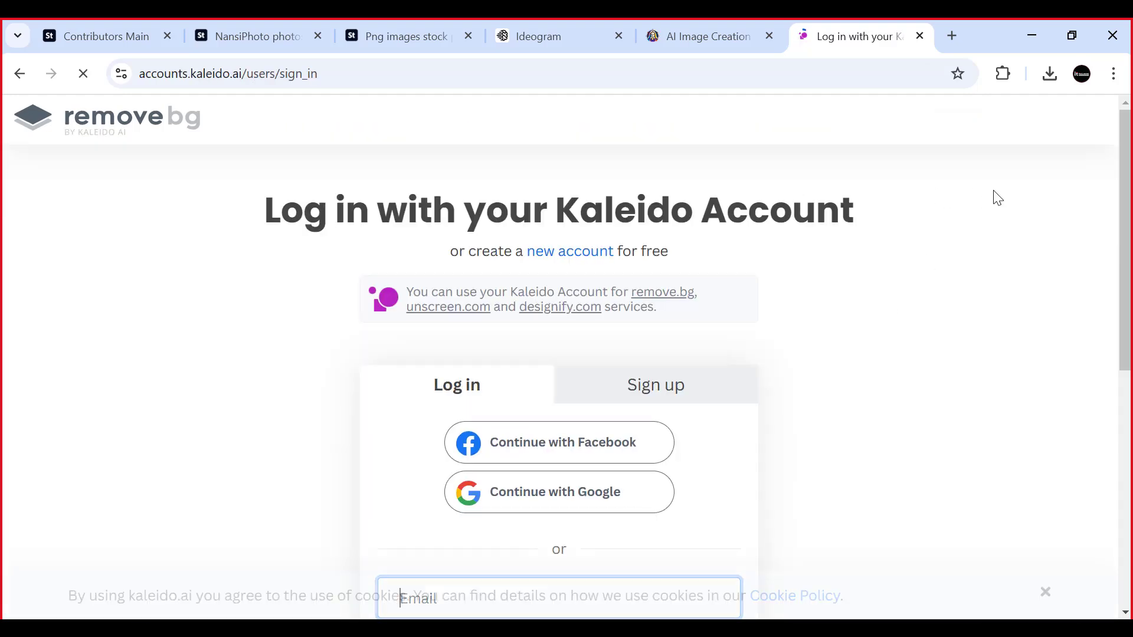
- Log in to remove.bg with Google and upload the red-bow wreath image from the Downloads folder again
scroll(737, 327, down, 3)
click(516, 322)
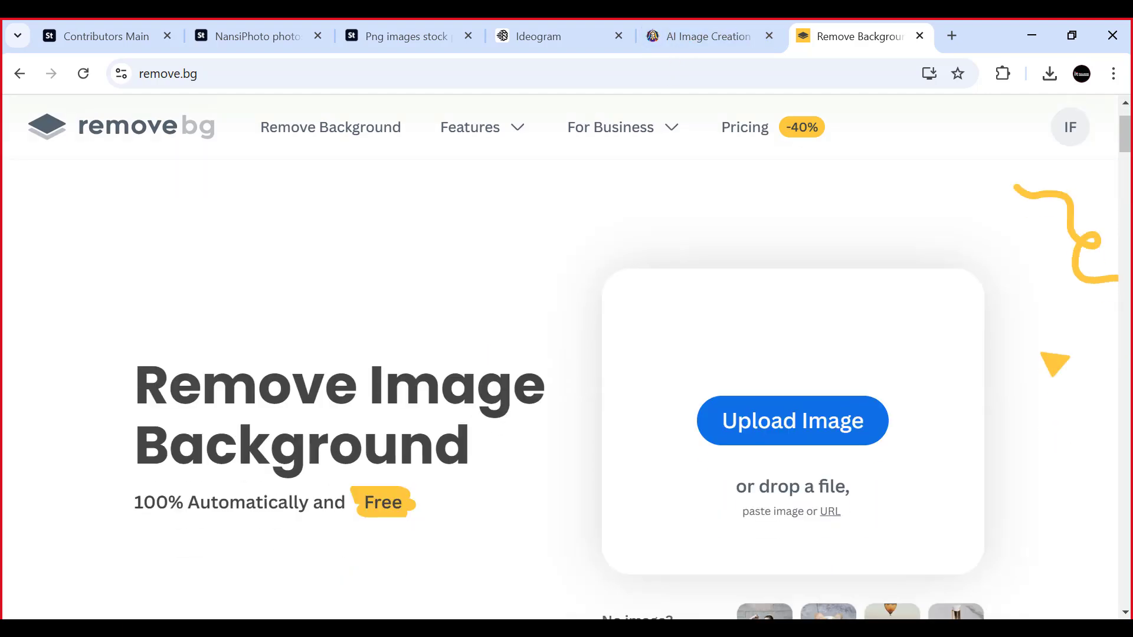
scroll(277, 616, down, 2)
key(alt+Tab)
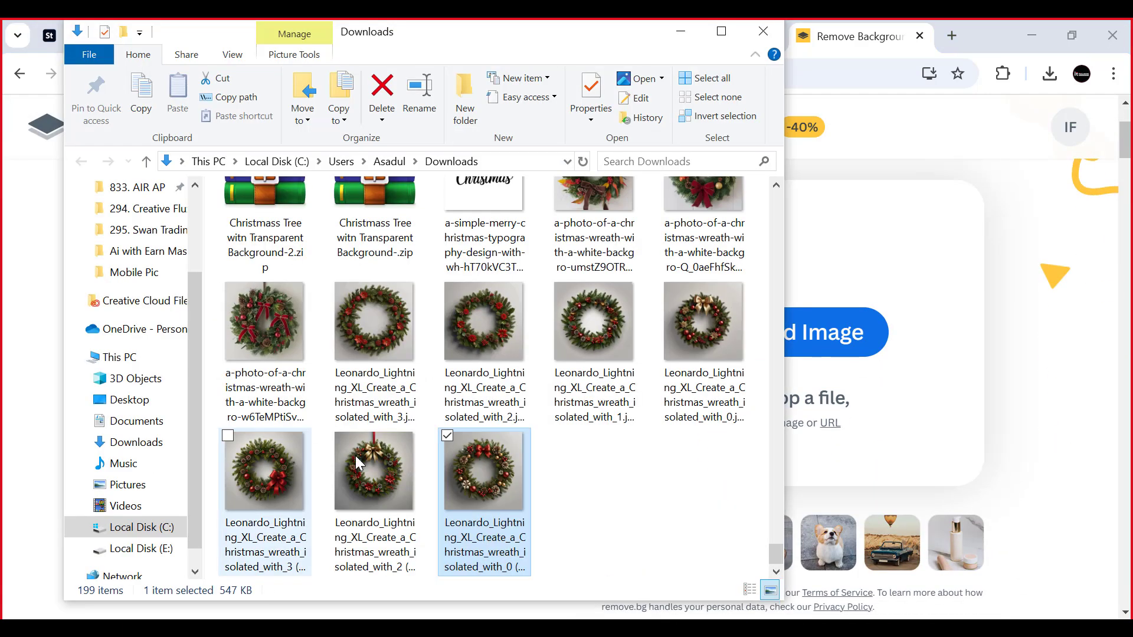
drag(483, 483, 932, 361)
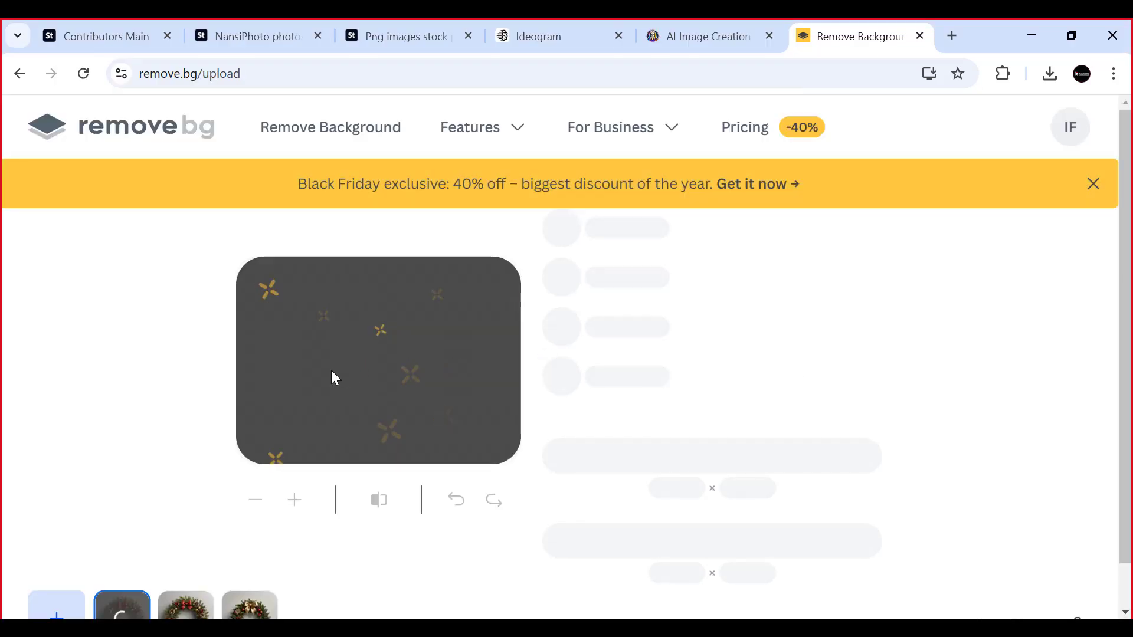
click(1096, 180)
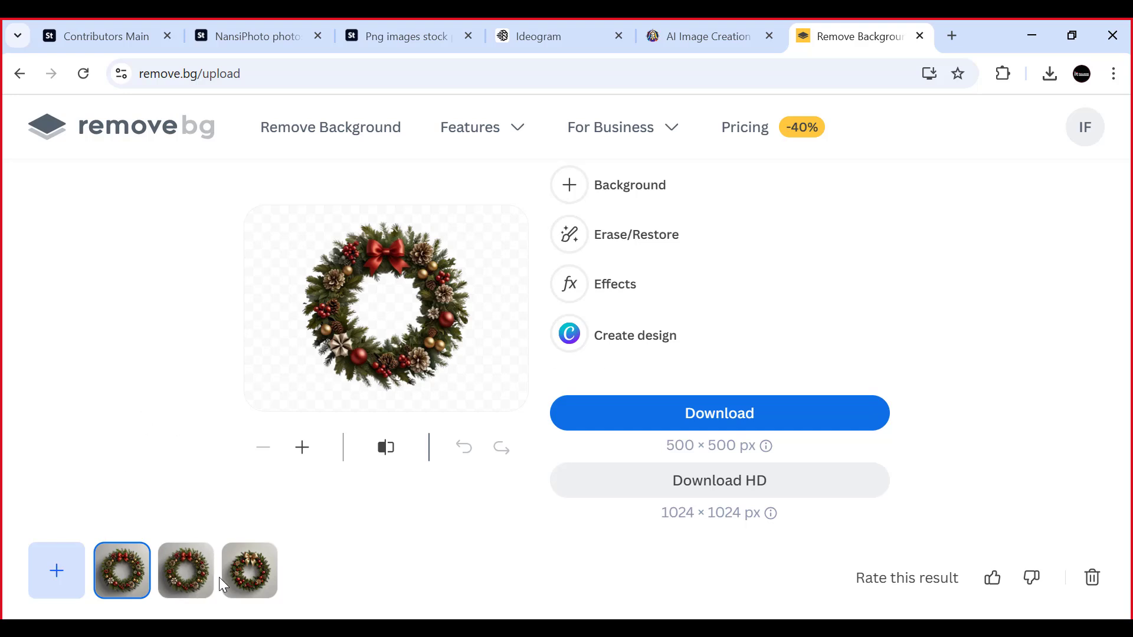
- Download the 500 × 500 px background-free versions of all three uploaded wreath images
click(715, 415)
click(184, 570)
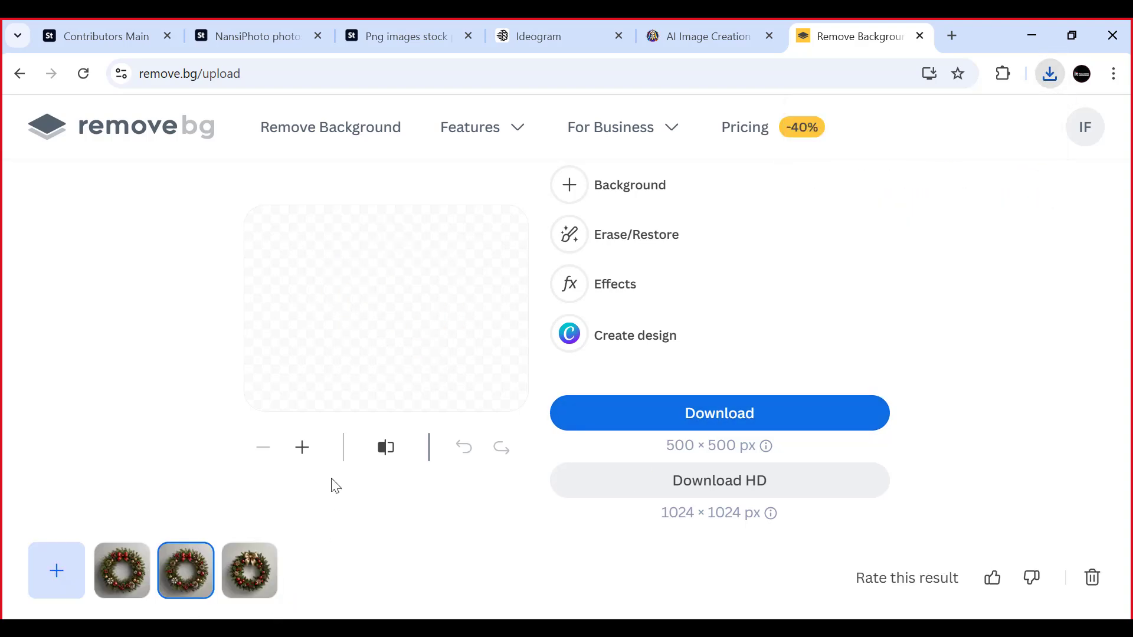
click(727, 418)
click(251, 575)
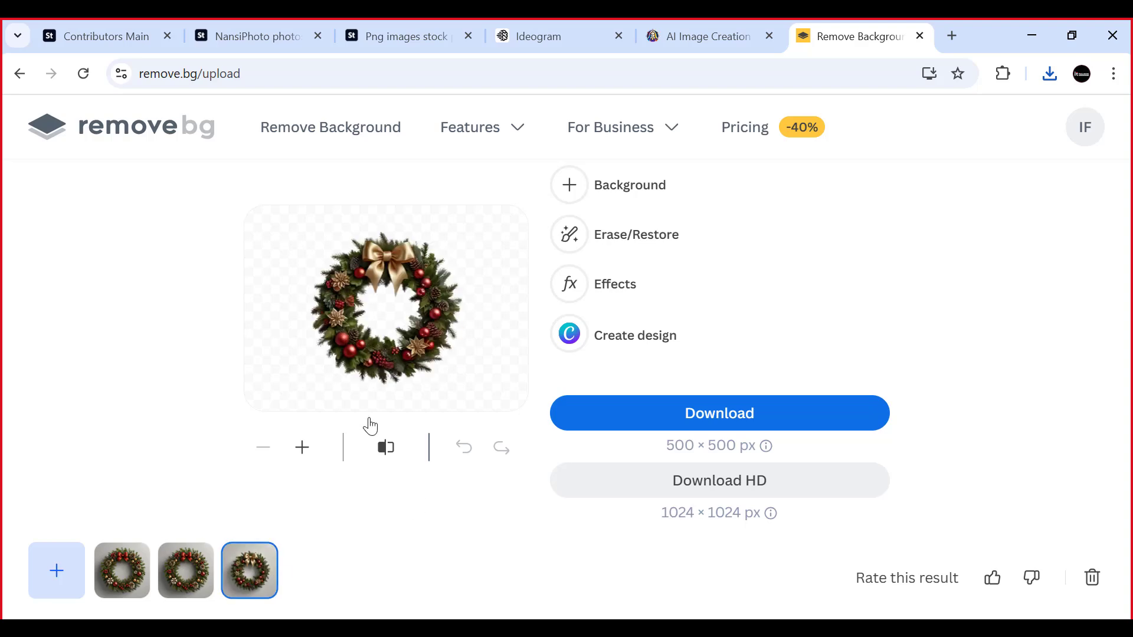
click(711, 421)
- Upload the gold-bow wreath's removebg-preview PNG from the Downloads folder and download its 500 × 500 px result
key(alt+Tab)
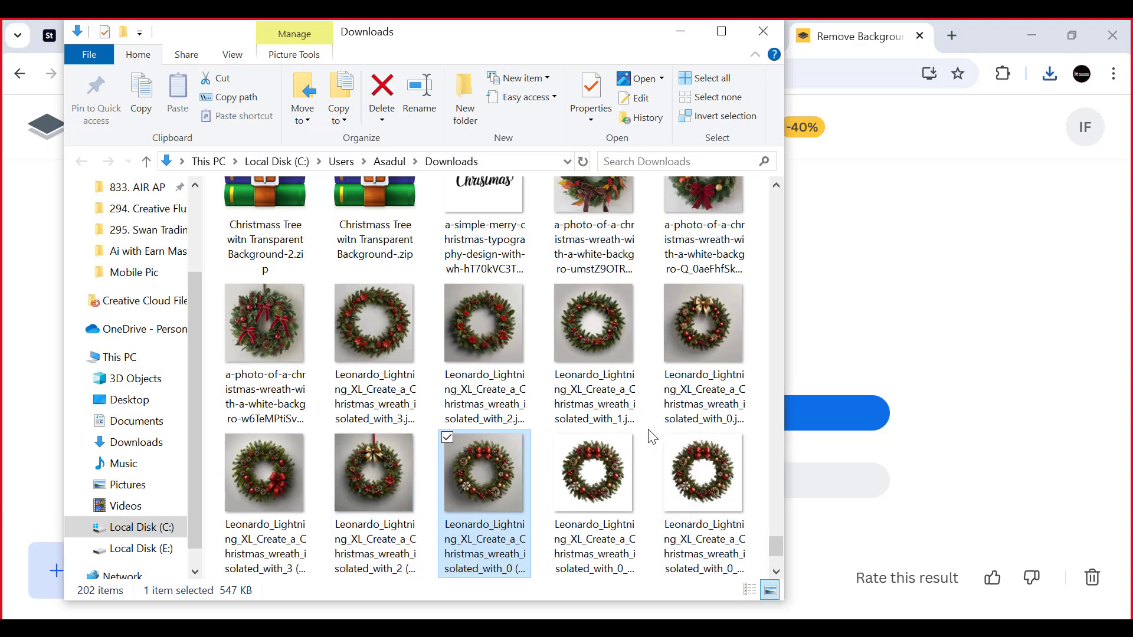
scroll(506, 443, down, 2)
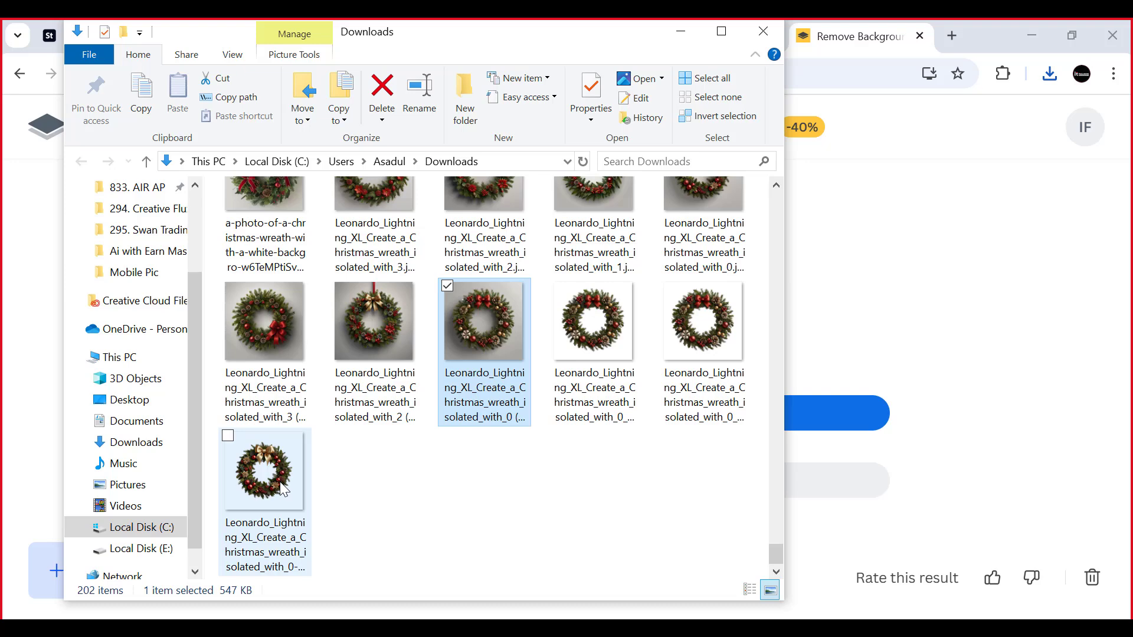
drag(279, 482, 867, 400)
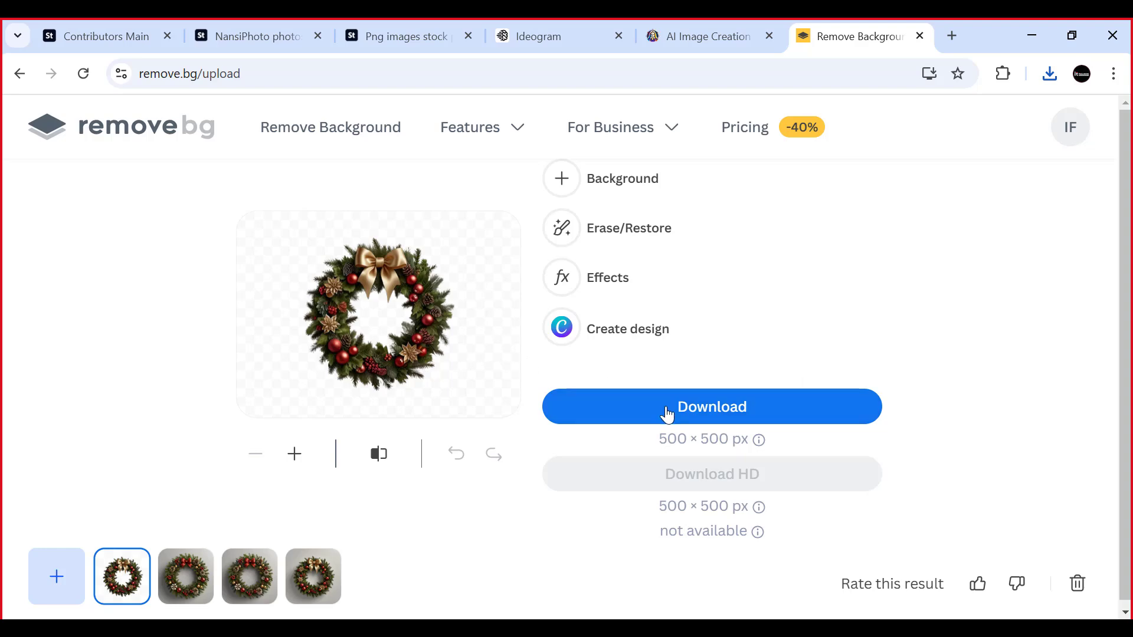
click(695, 413)
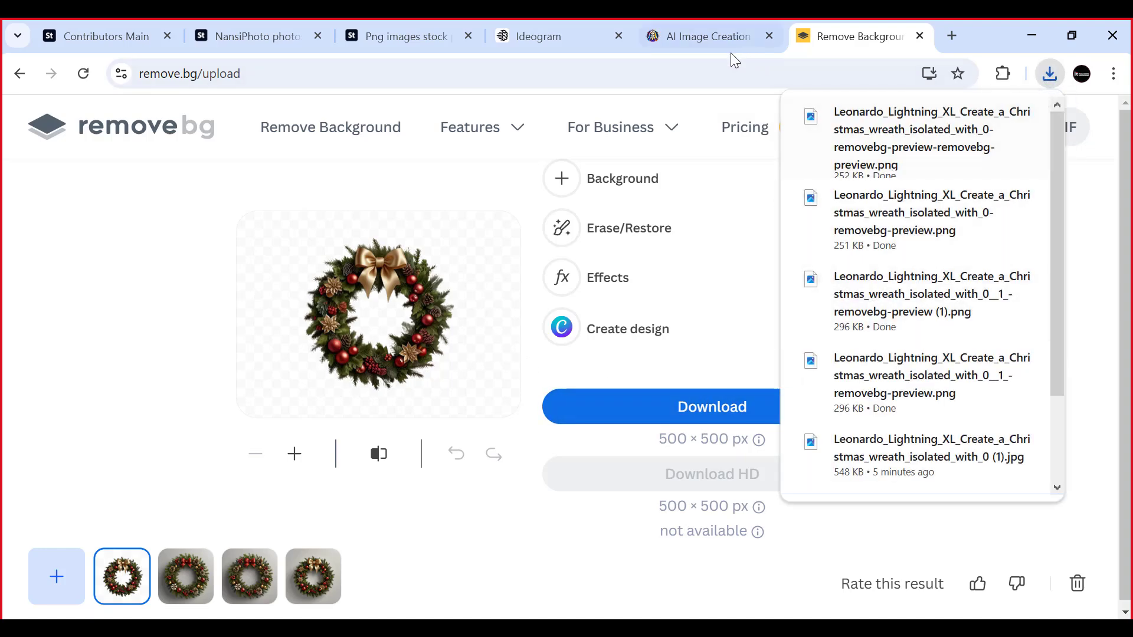
- Show the newest download in its folder, select the four background-free wreath PNGs, and minimize the folder window
mouse_move(934, 140)
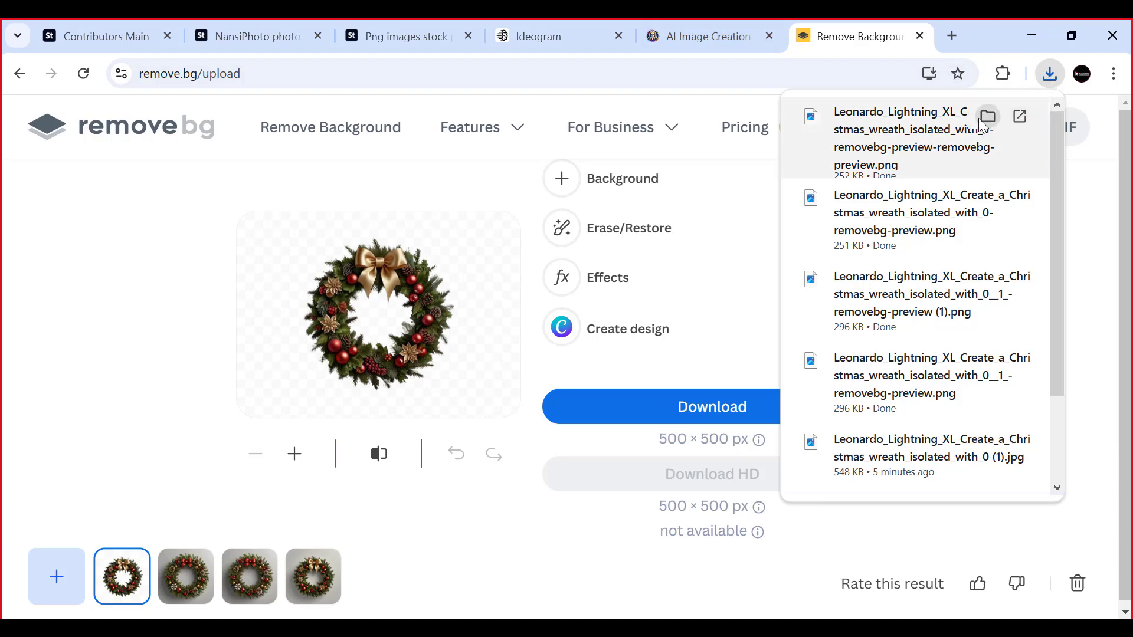
click(989, 117)
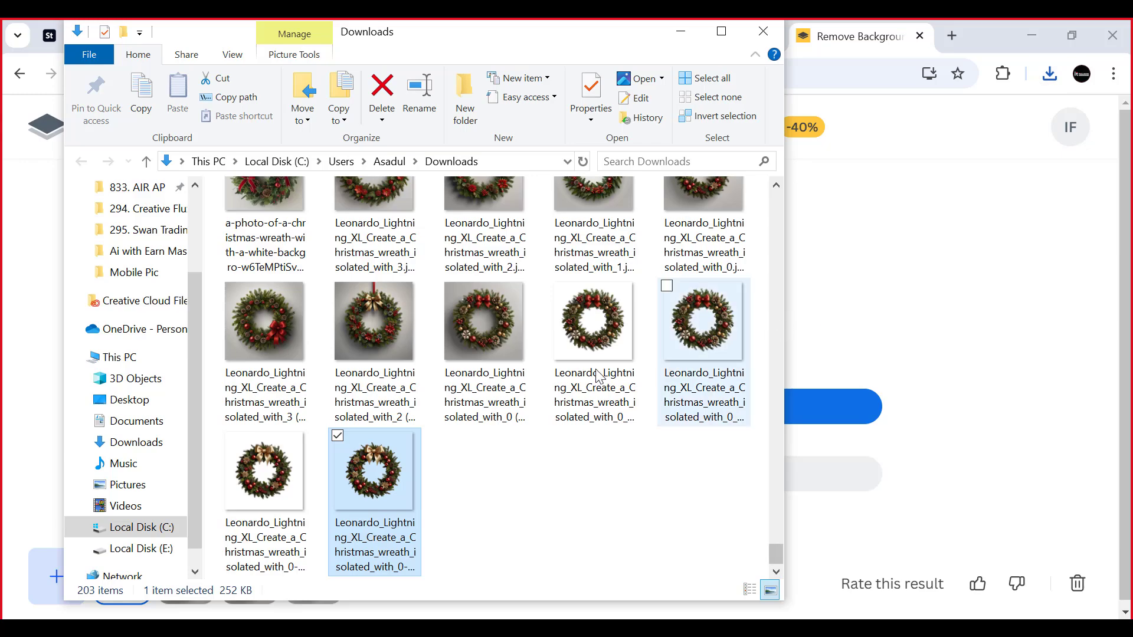
scroll(526, 389, up, 5)
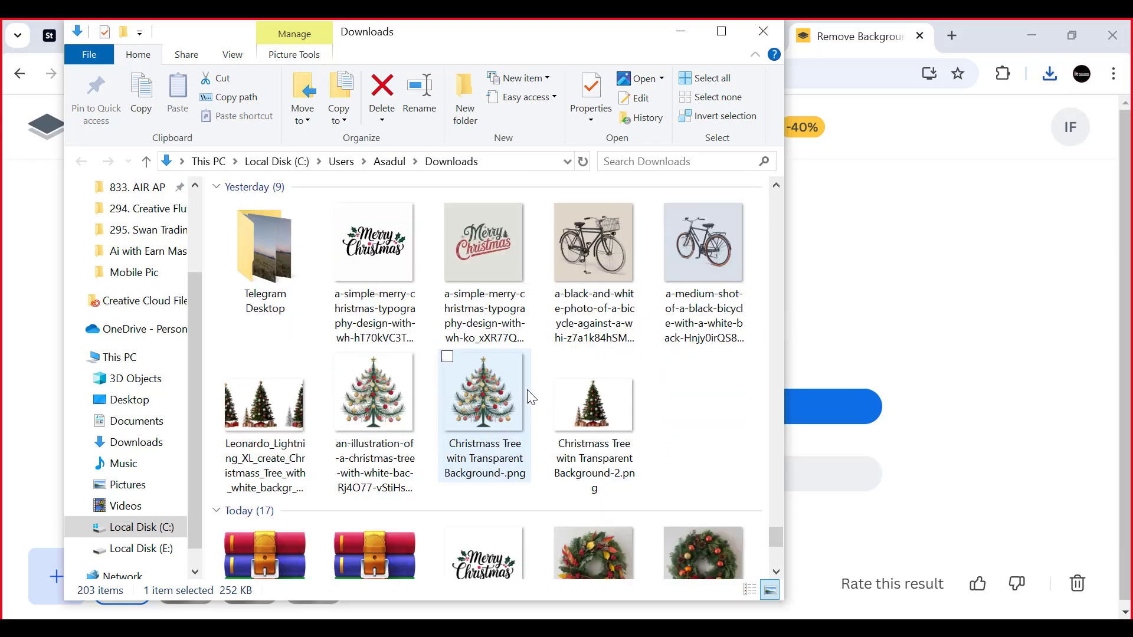
scroll(537, 389, down, 5)
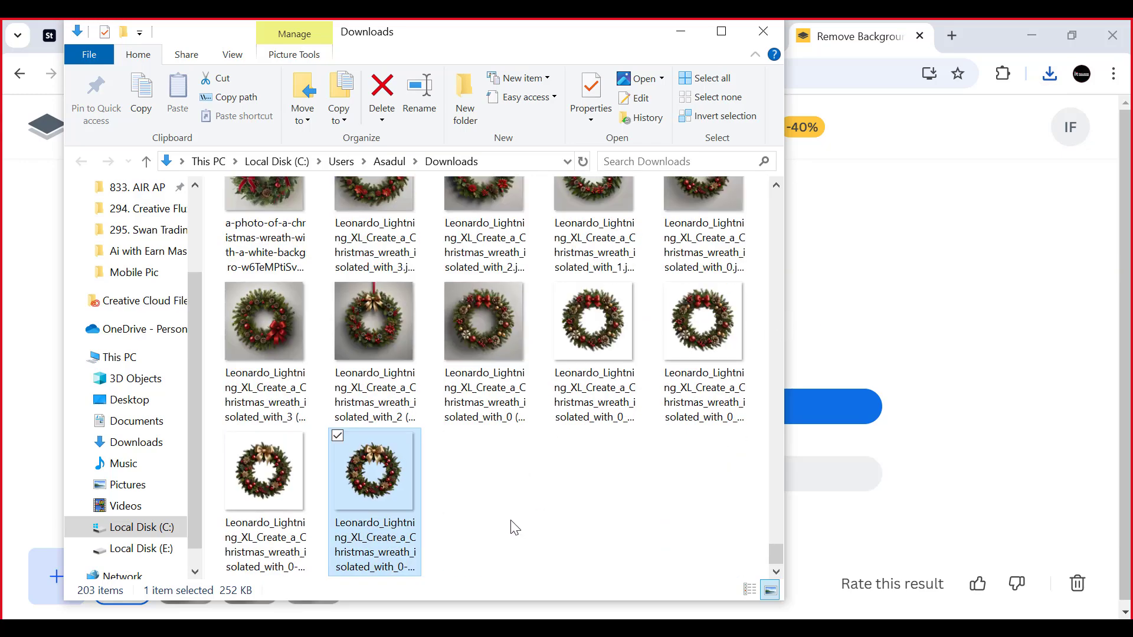
click(482, 493)
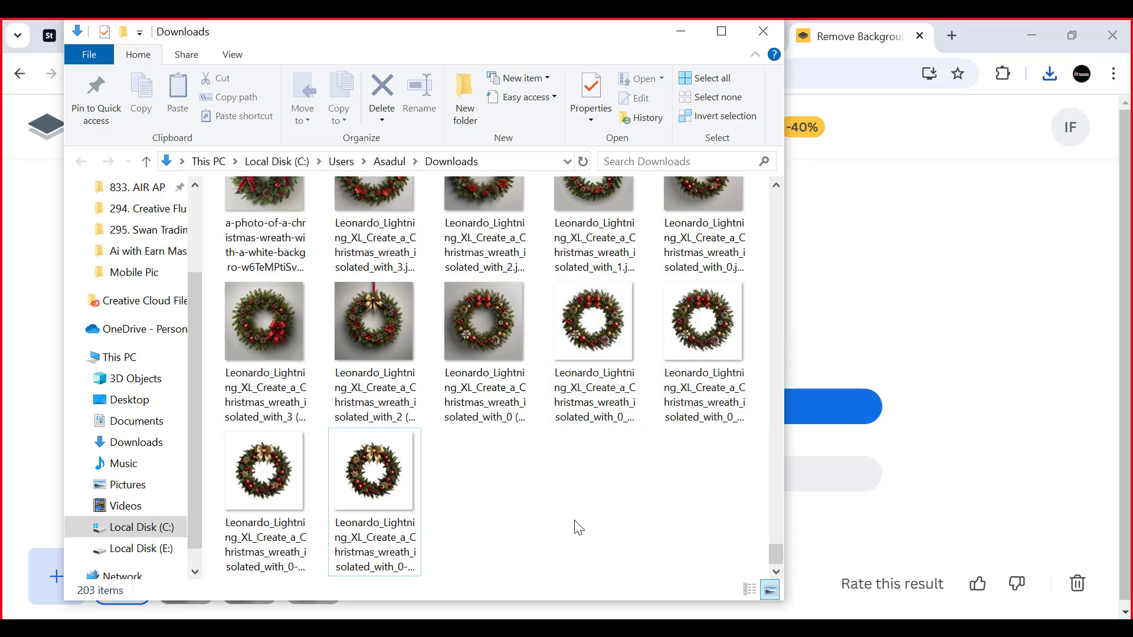
click(588, 337)
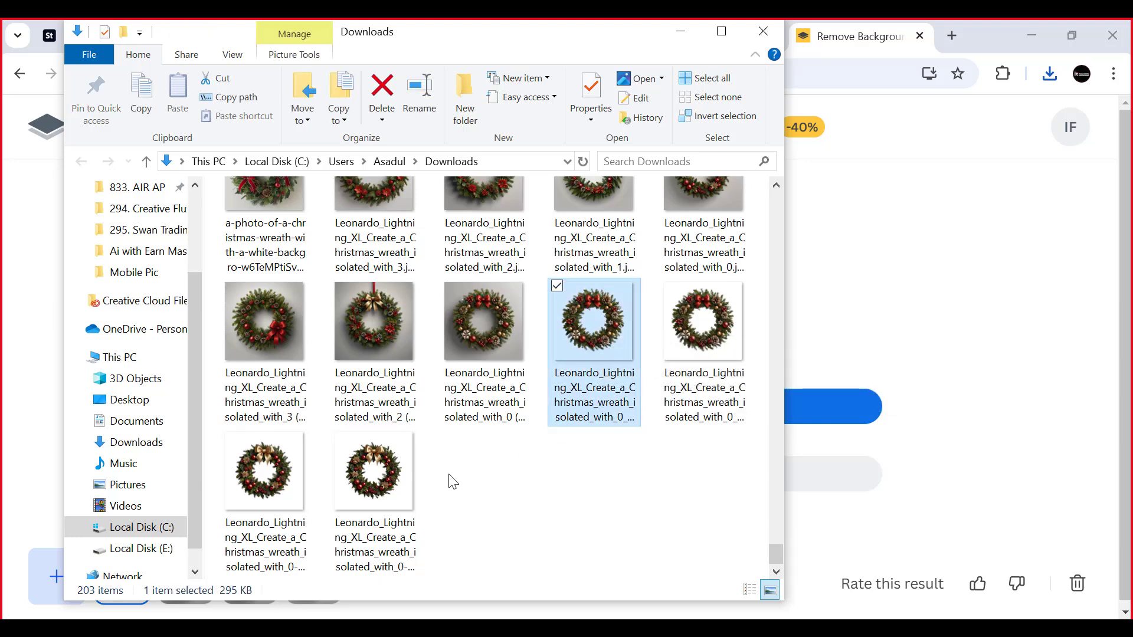
shift+click(392, 494)
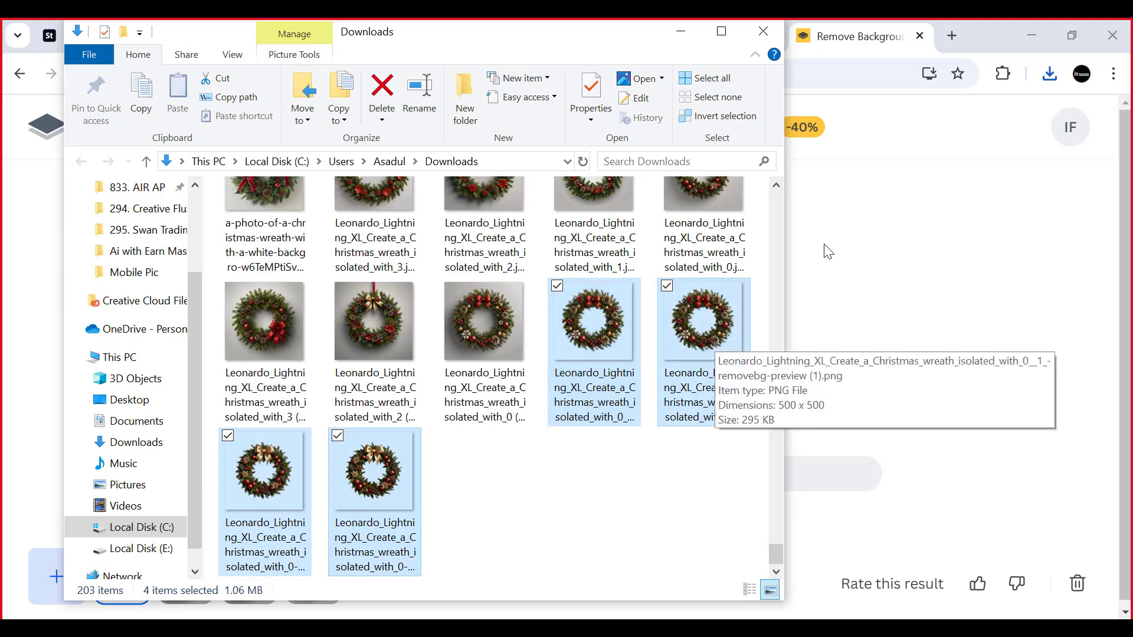
click(678, 34)
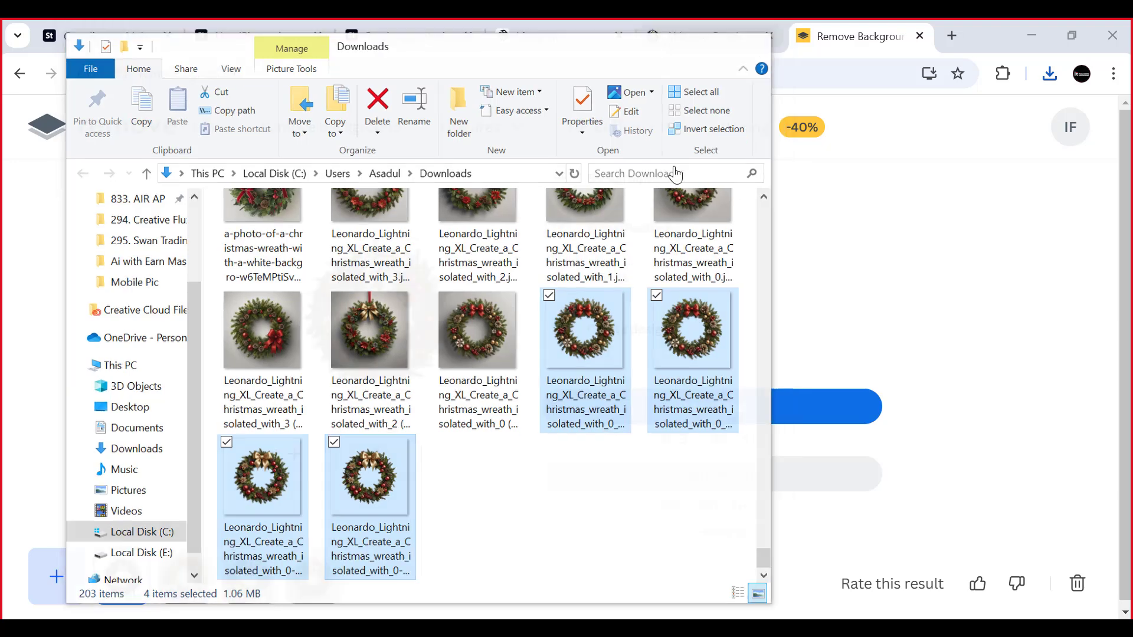
- Search Google for "photopea" in a new browser tab, open Photopea, and close the search results tab
click(952, 36)
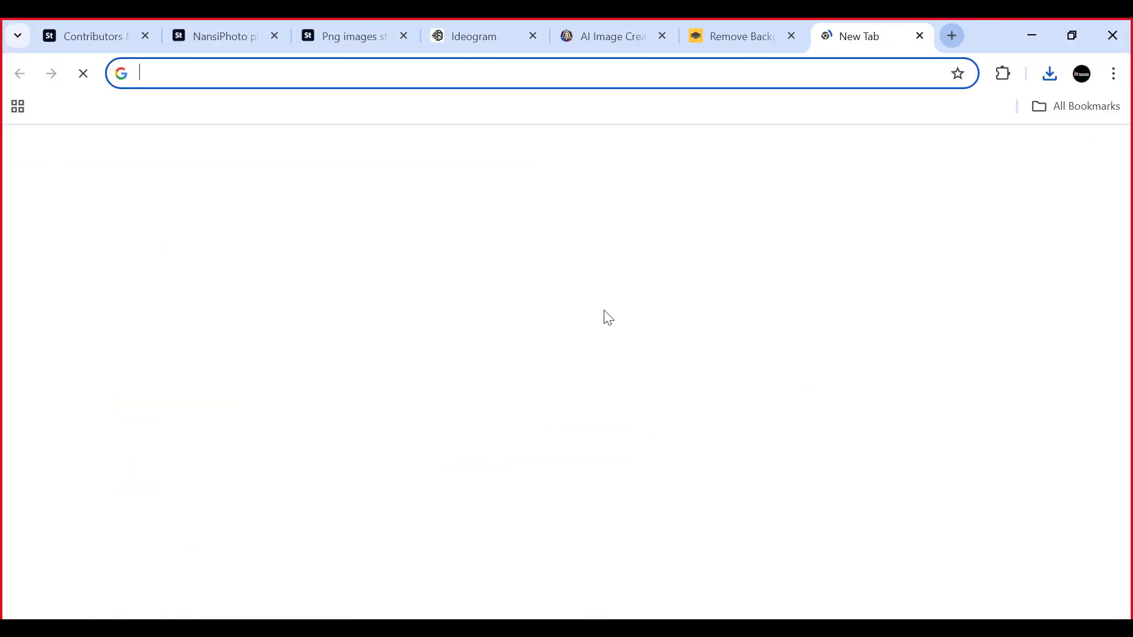
click(323, 389)
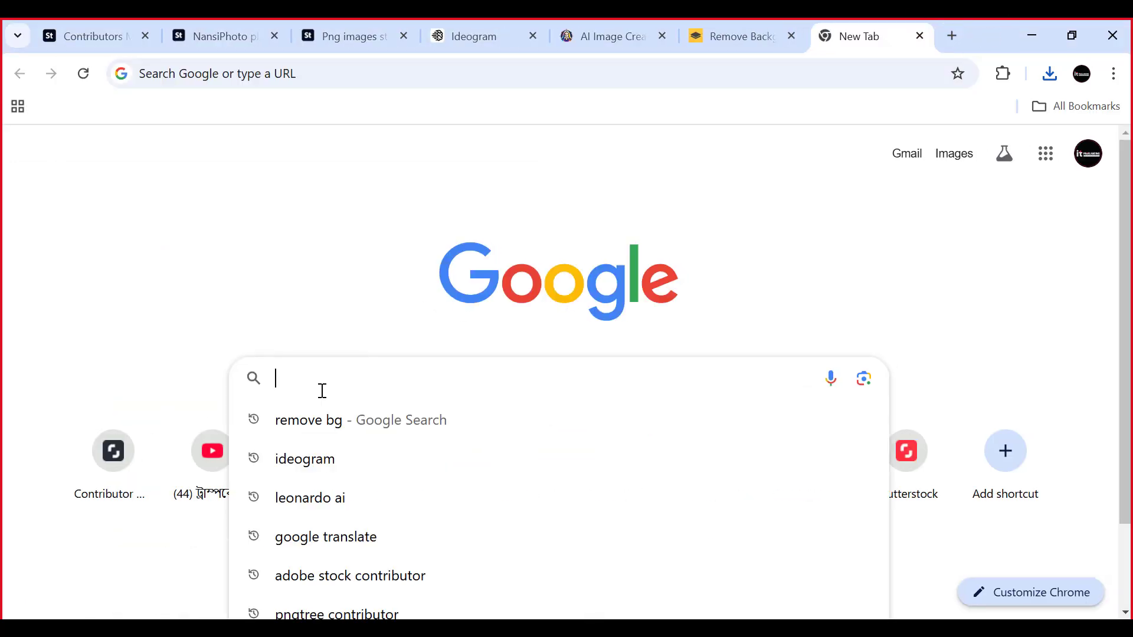
text(photo)
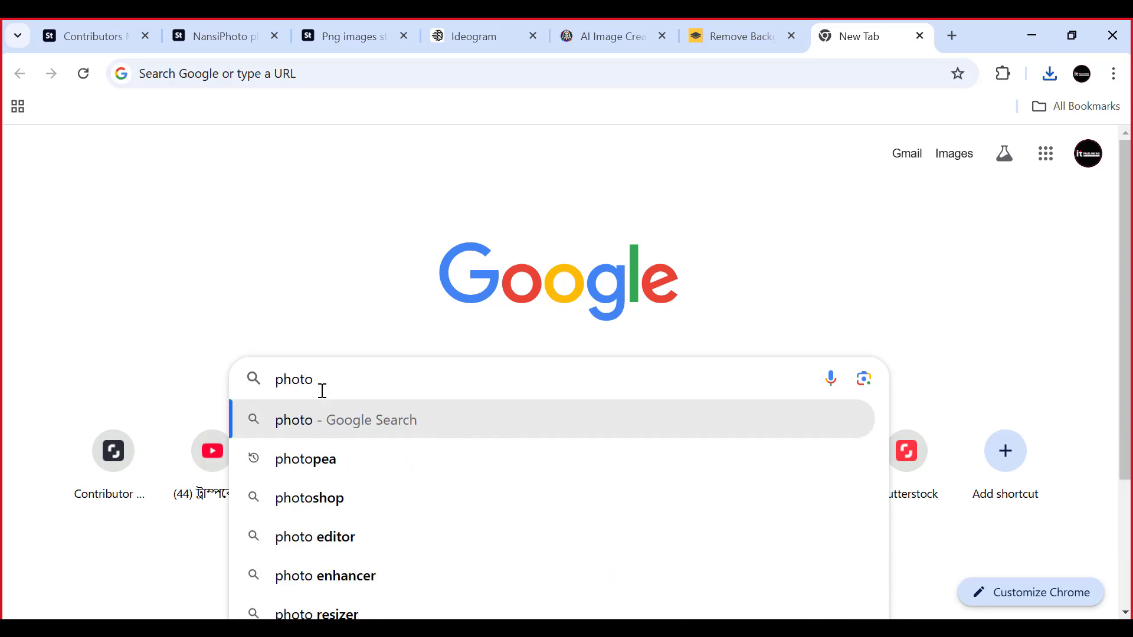
click(303, 464)
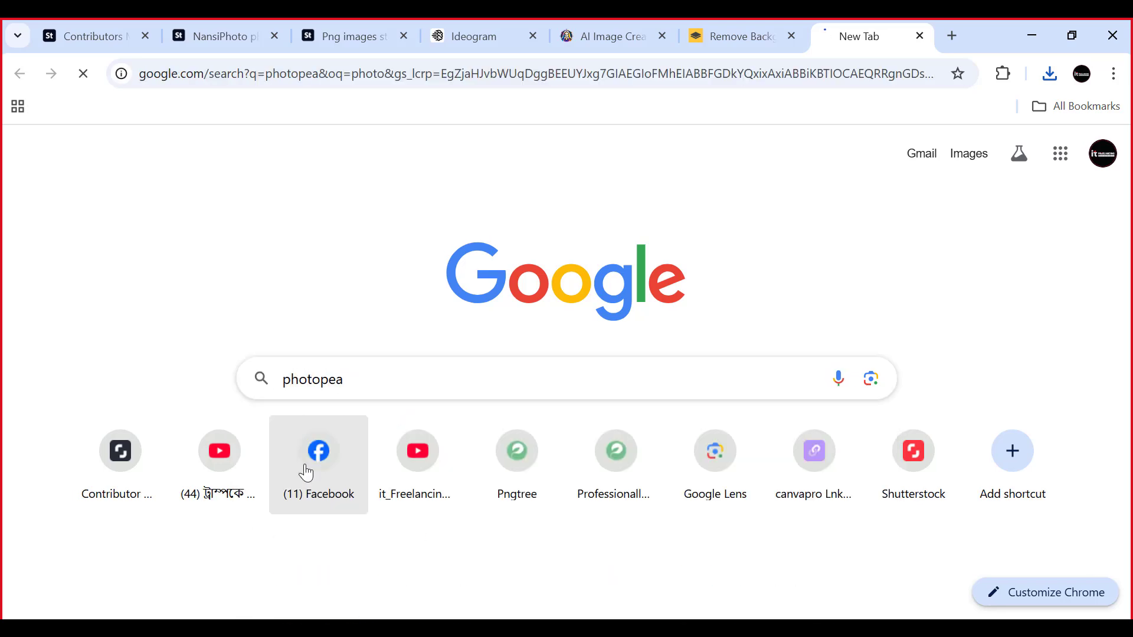
click(187, 295)
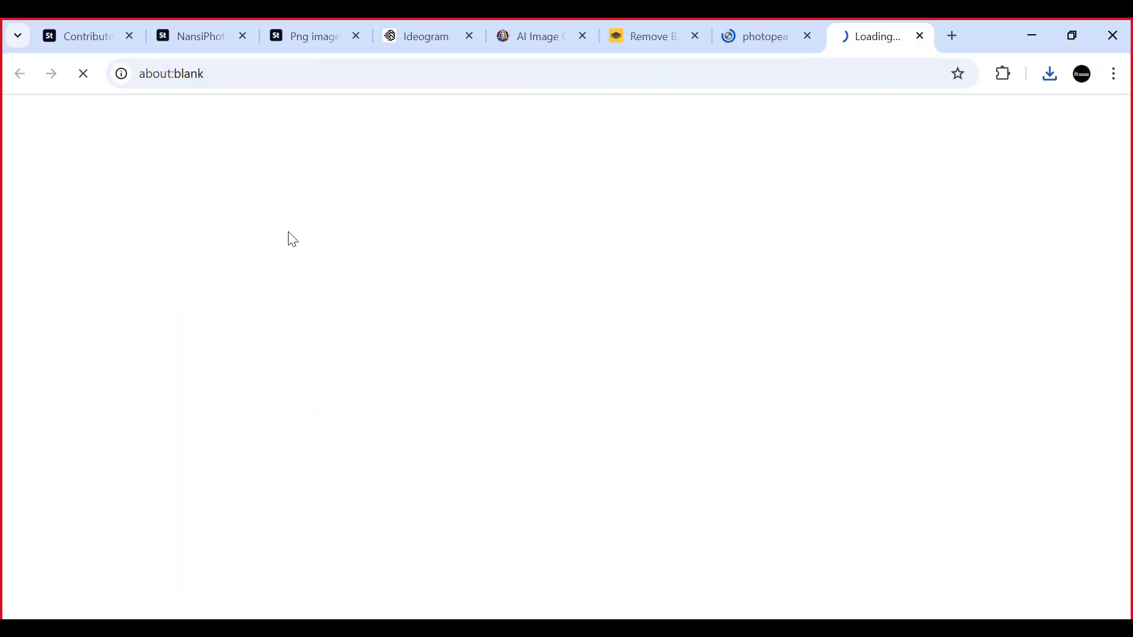
click(778, 38)
click(807, 36)
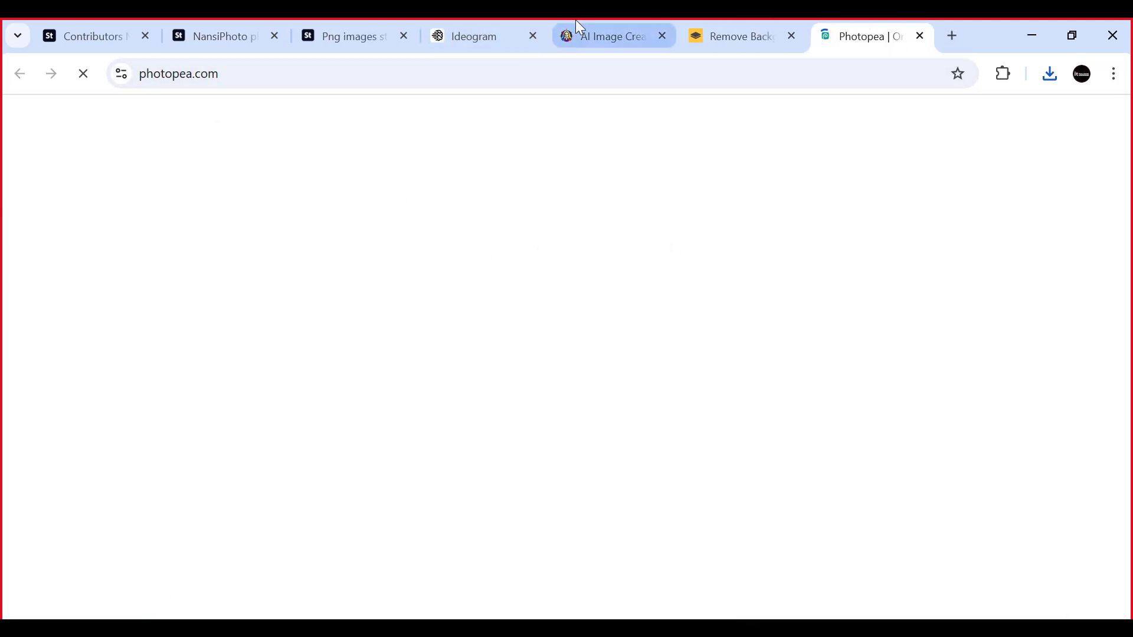
- Switch to Leonardo.Ai, view the second burger gradient image enlarged, and return to the generation history
click(581, 36)
scroll(598, 434, down, 3)
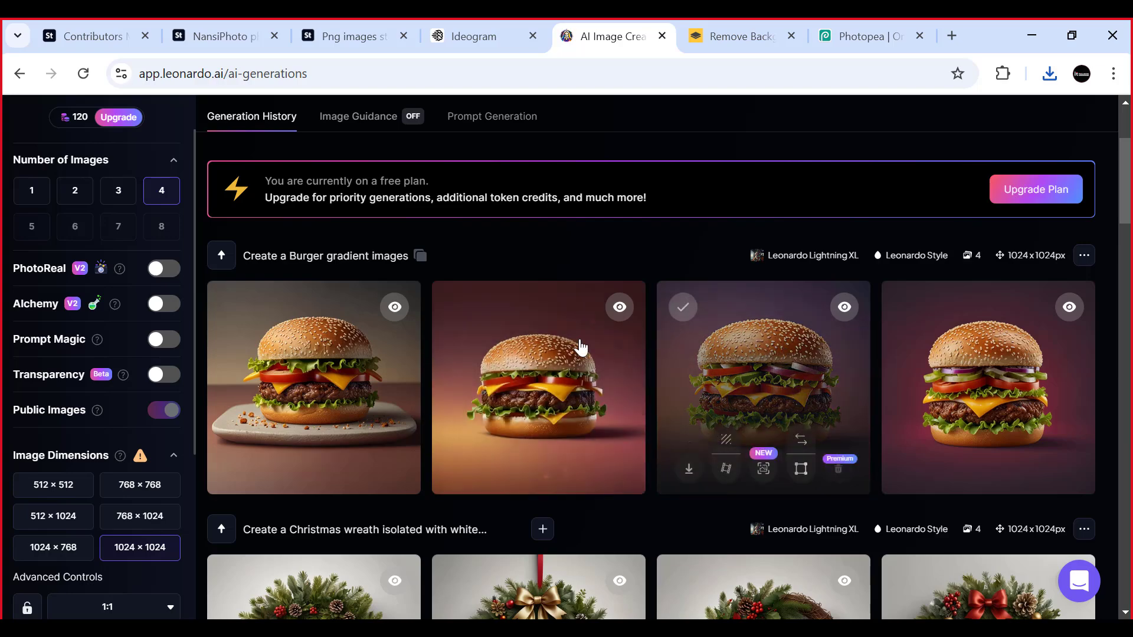
click(643, 366)
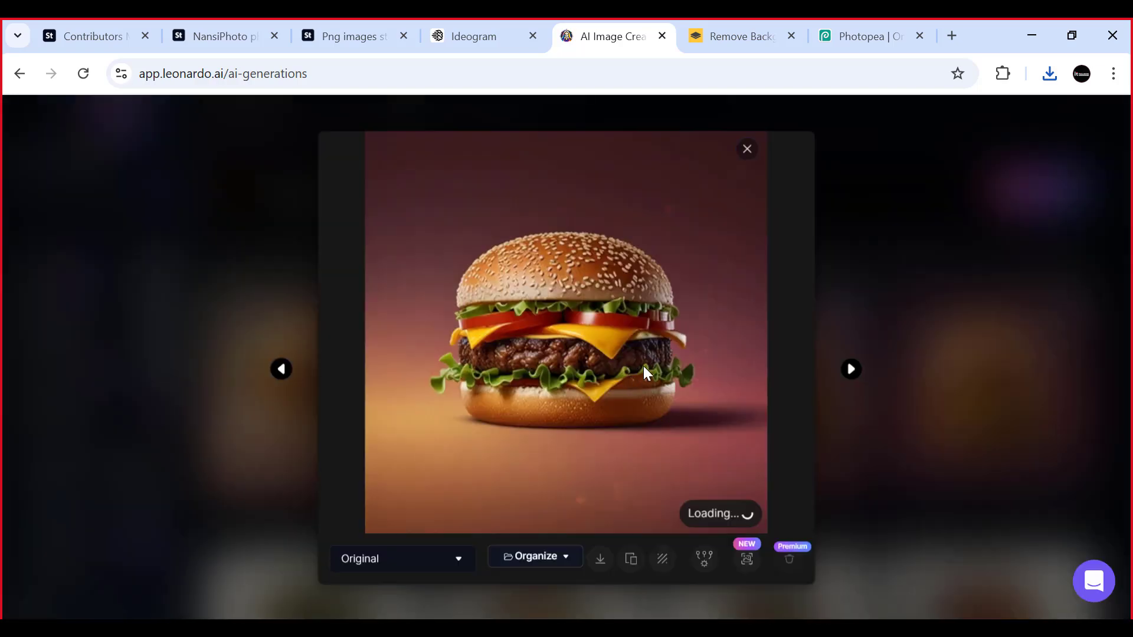
click(854, 370)
click(854, 370)
click(854, 371)
click(863, 375)
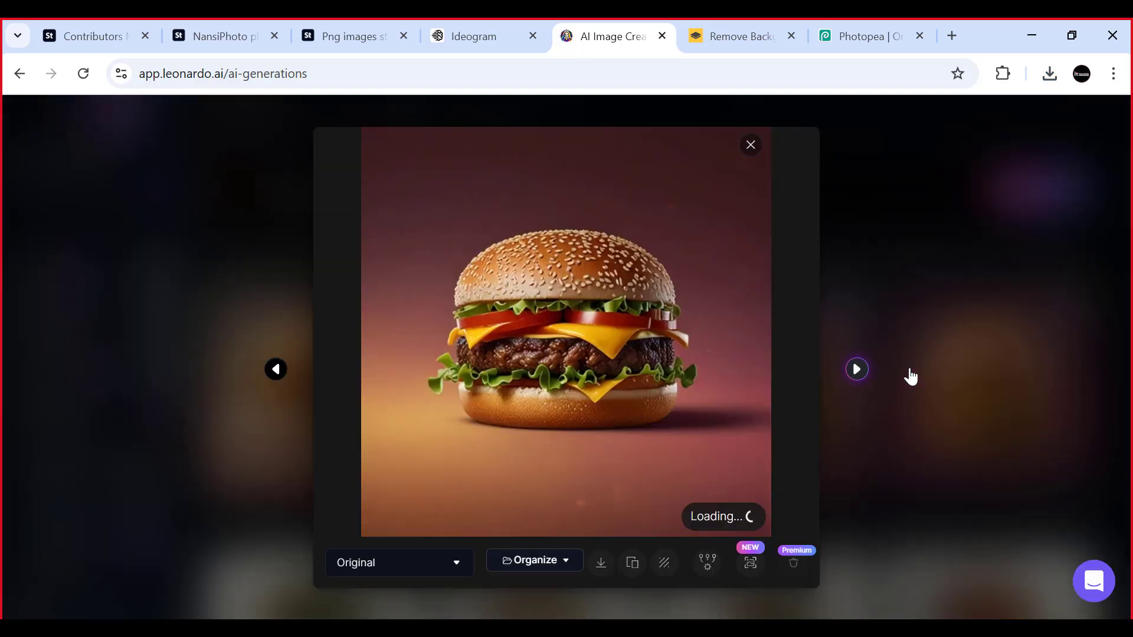
click(996, 351)
click(851, 376)
click(851, 375)
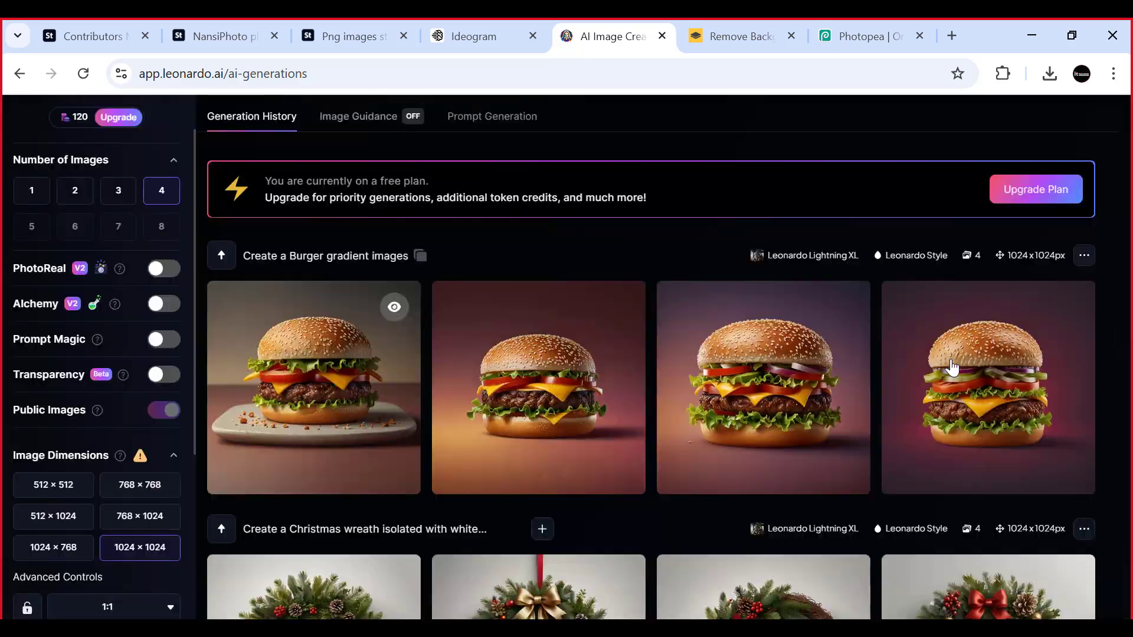
- Download the second, third and fourth burger gradient images, view the first one enlarged, and return to the generation history
click(965, 354)
click(970, 363)
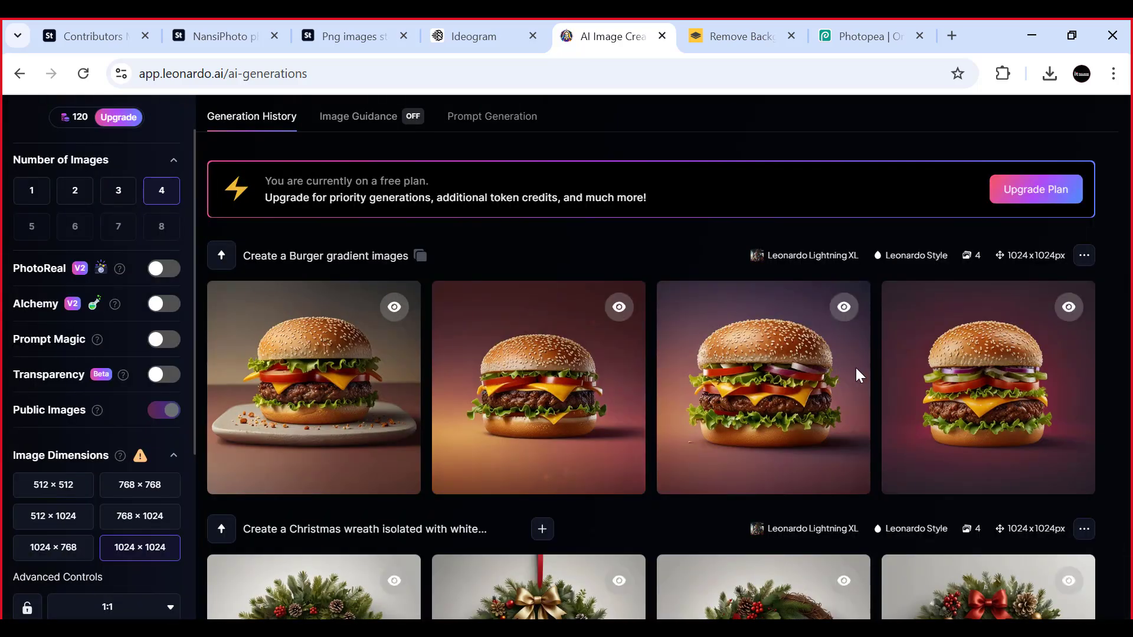
click(857, 371)
click(856, 374)
click(856, 374)
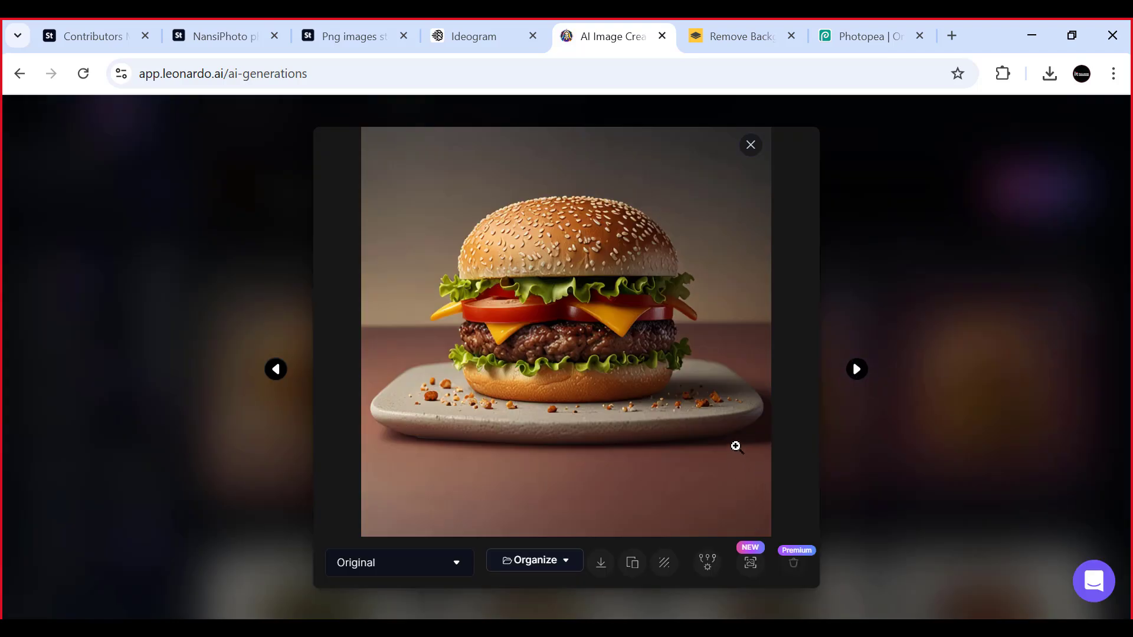
click(855, 370)
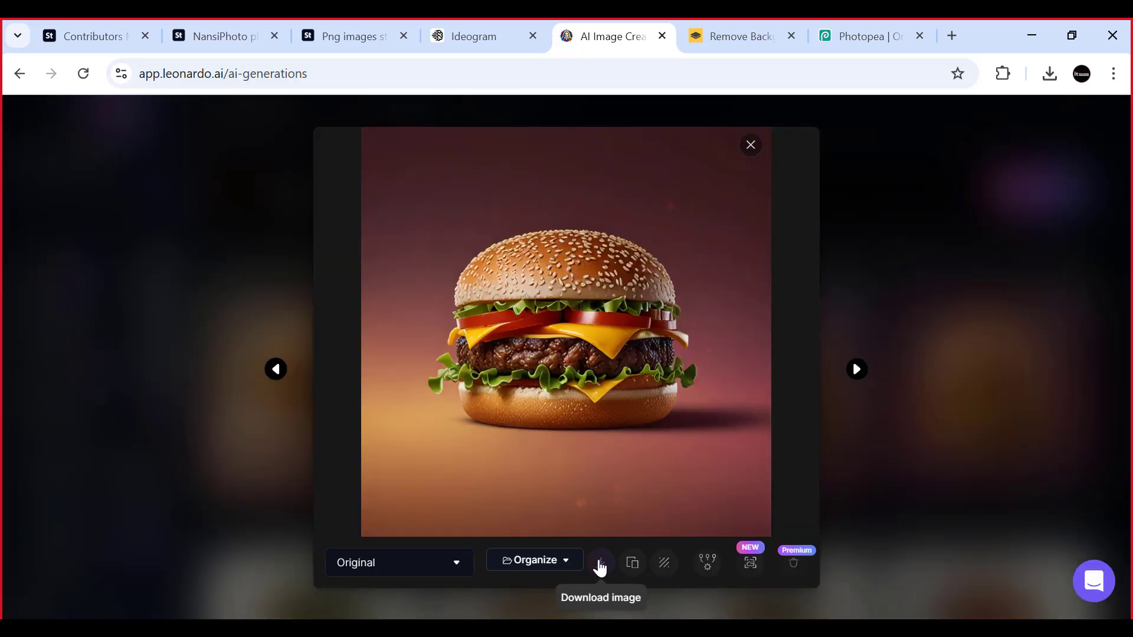
click(830, 562)
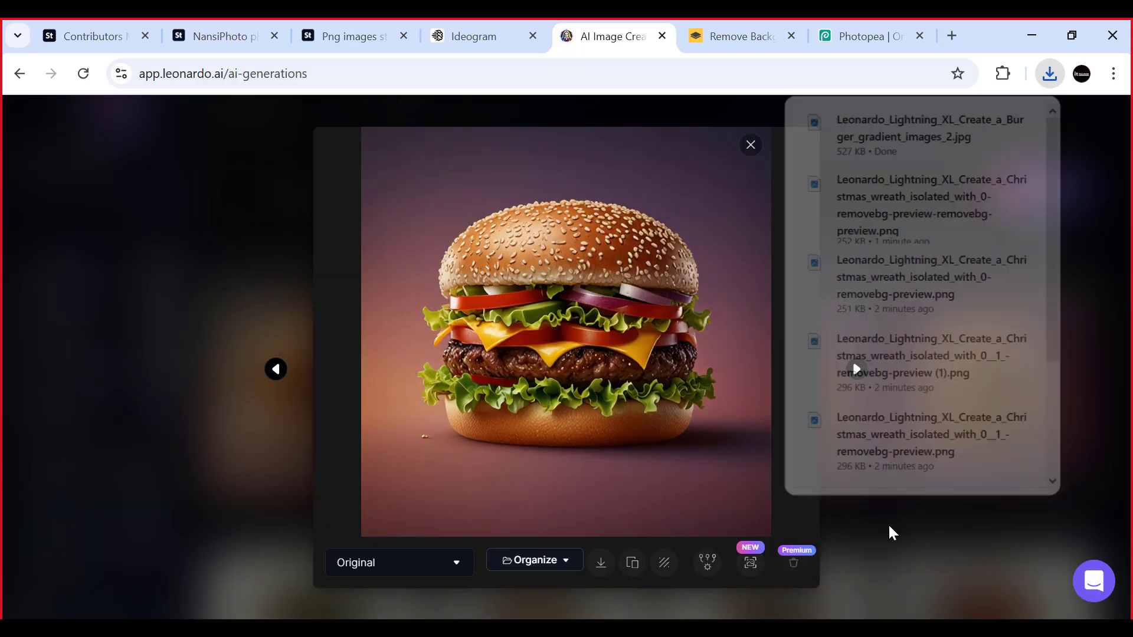
click(262, 374)
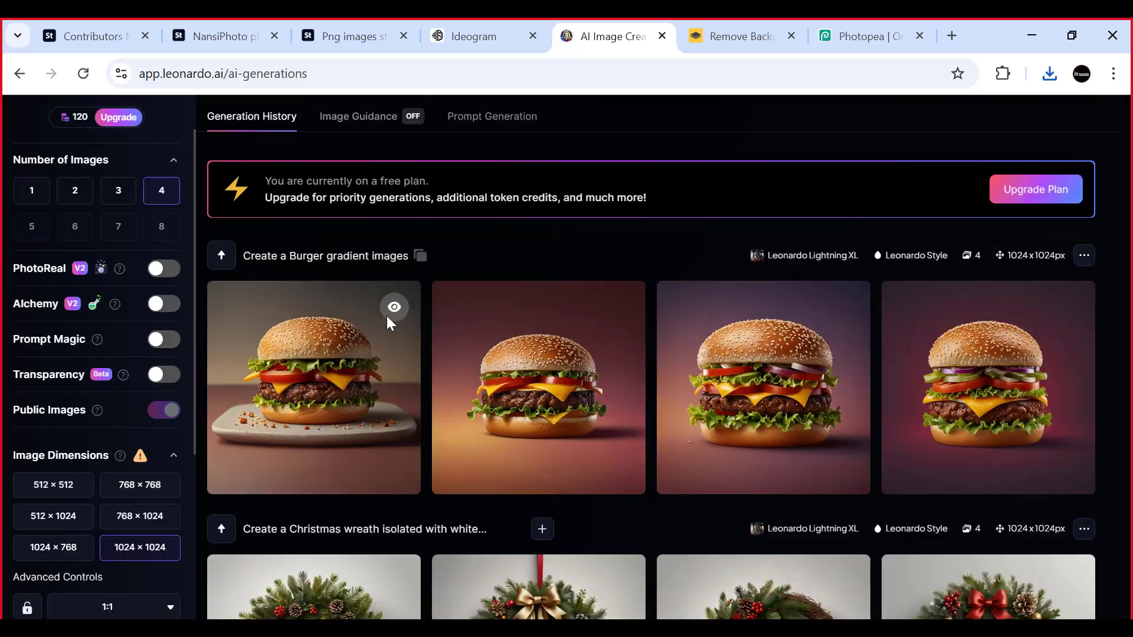
click(395, 307)
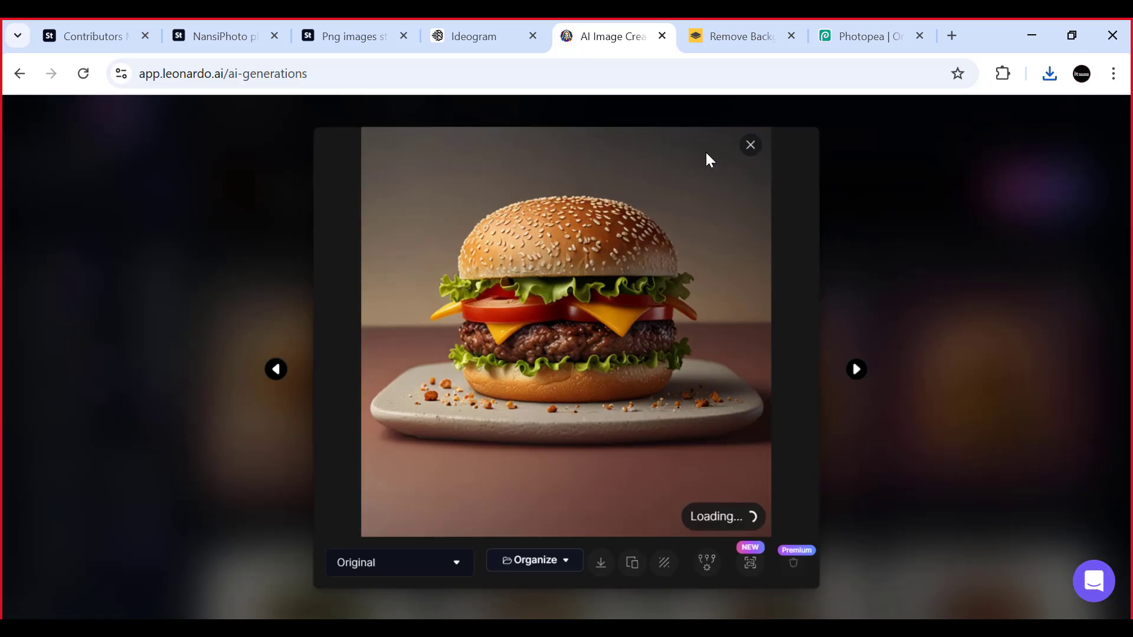
click(750, 145)
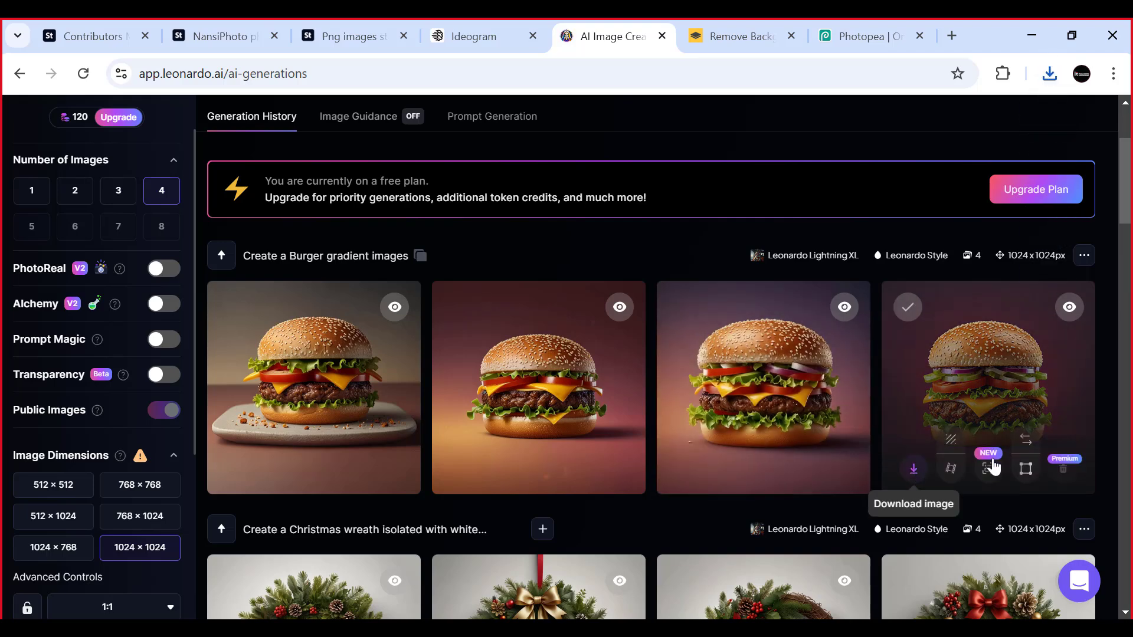
- Switch to Photopea and open the four selected background-free wreath PNGs from the Downloads folder
click(852, 27)
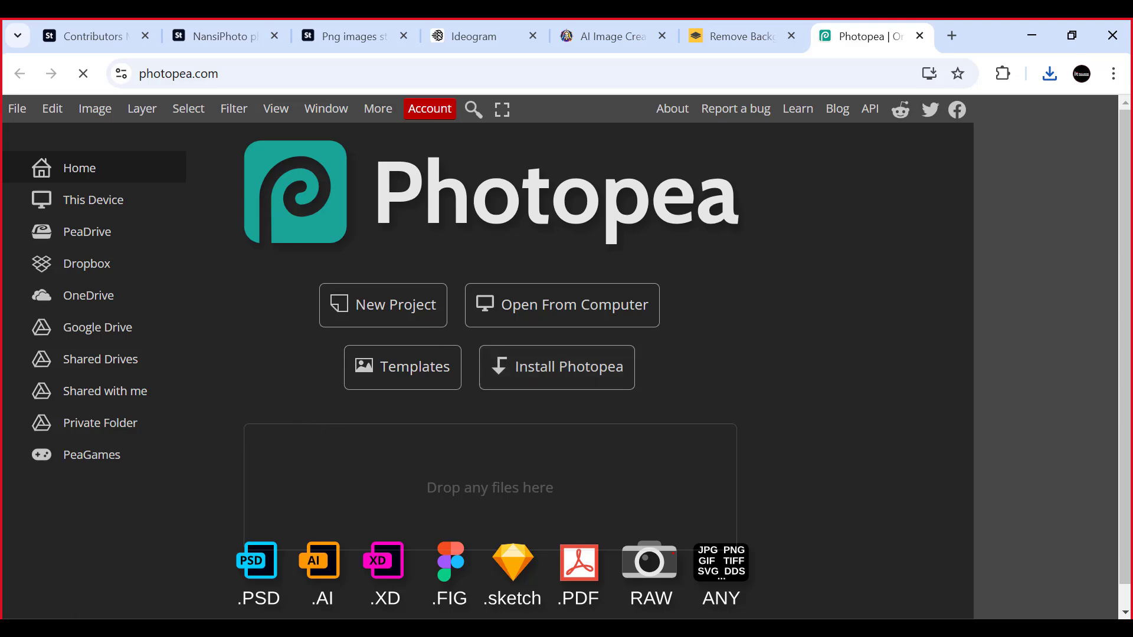
click(336, 628)
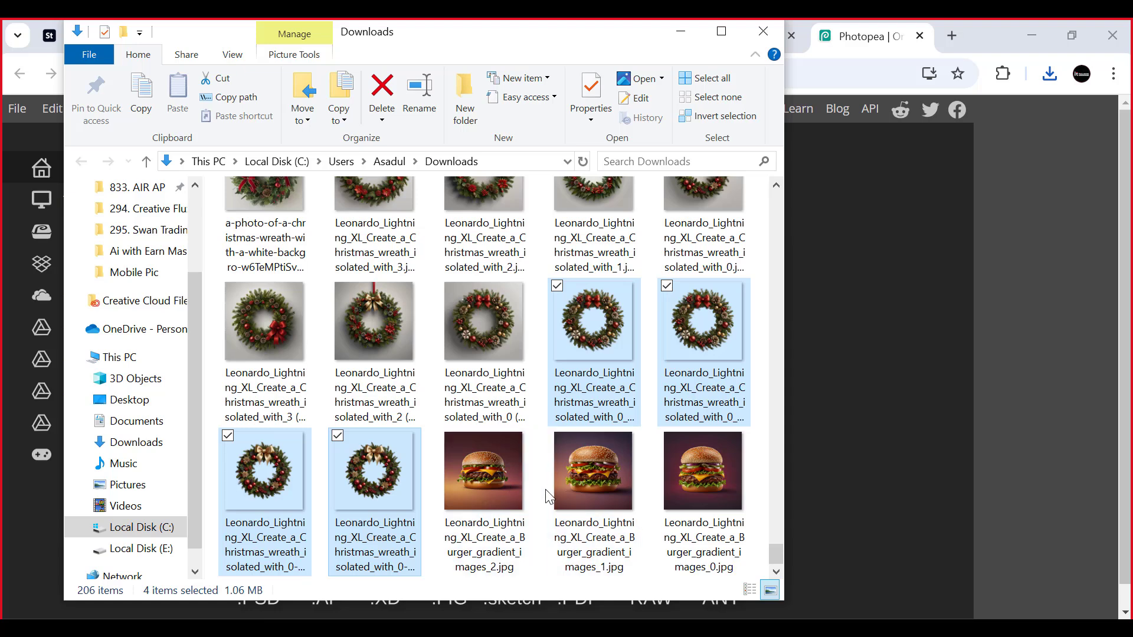
drag(603, 325, 888, 346)
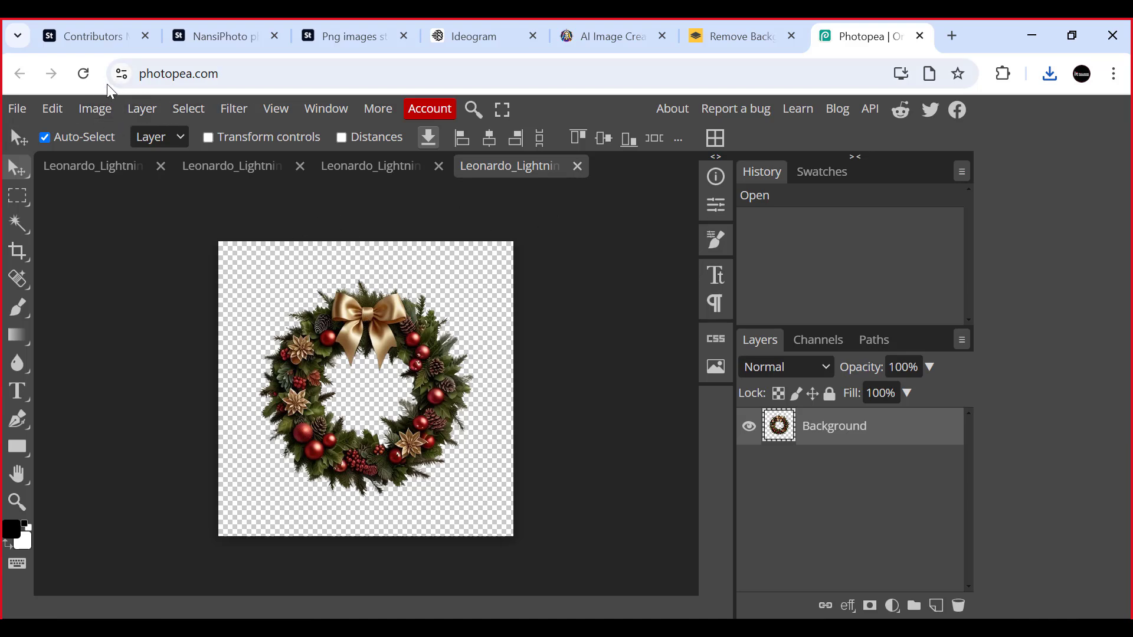
- In the gold-bow wreath's Image Size settings, enter 1200 pixels for width and height and a resolution of 300 DPI
click(96, 110)
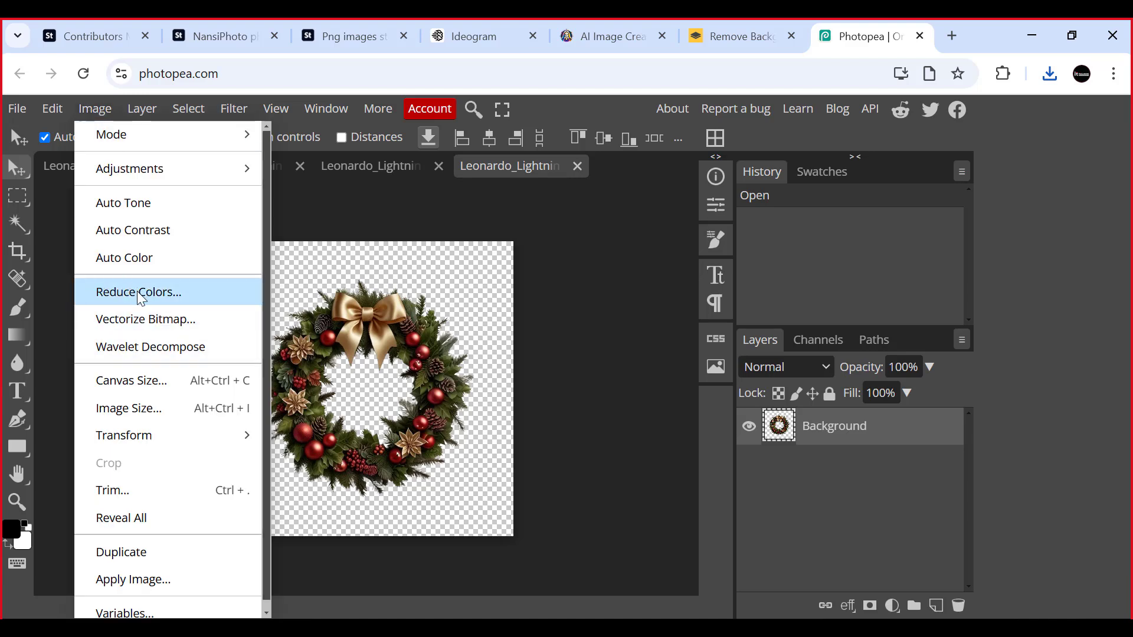
click(141, 408)
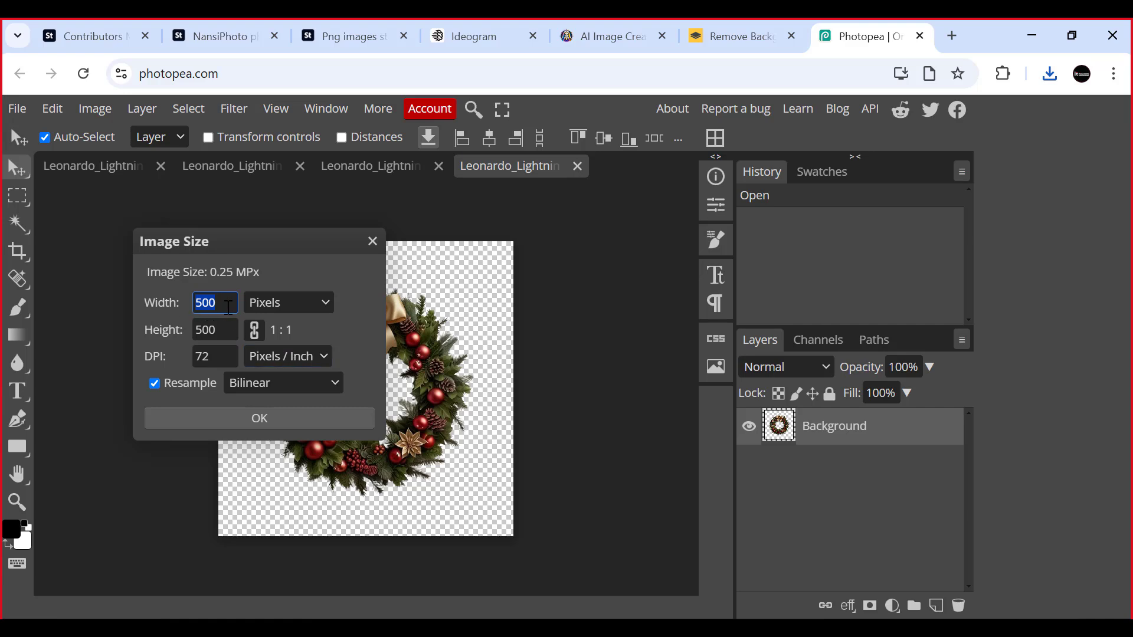
text(12)
drag(230, 302, 184, 303)
click(305, 277)
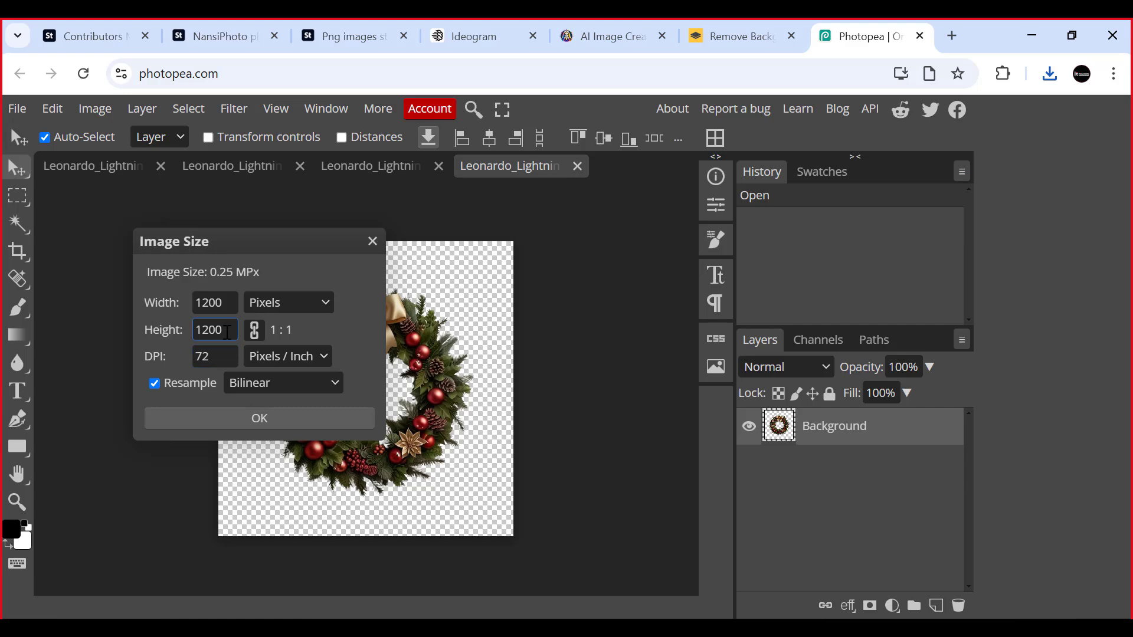
double_click(214, 356)
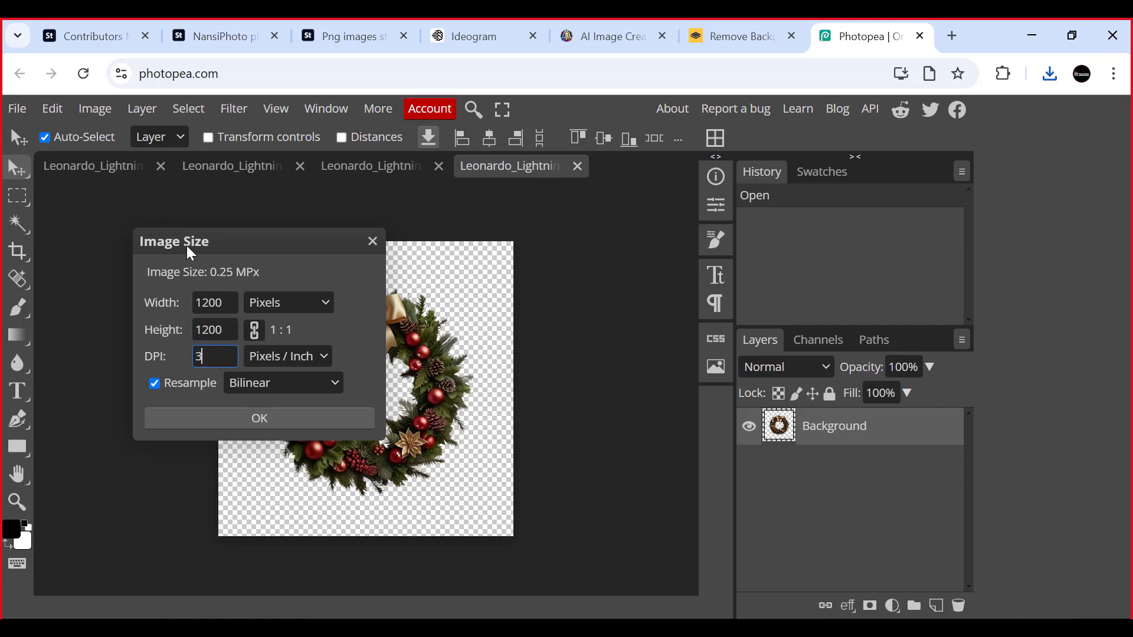
text(300)
key(Tab)
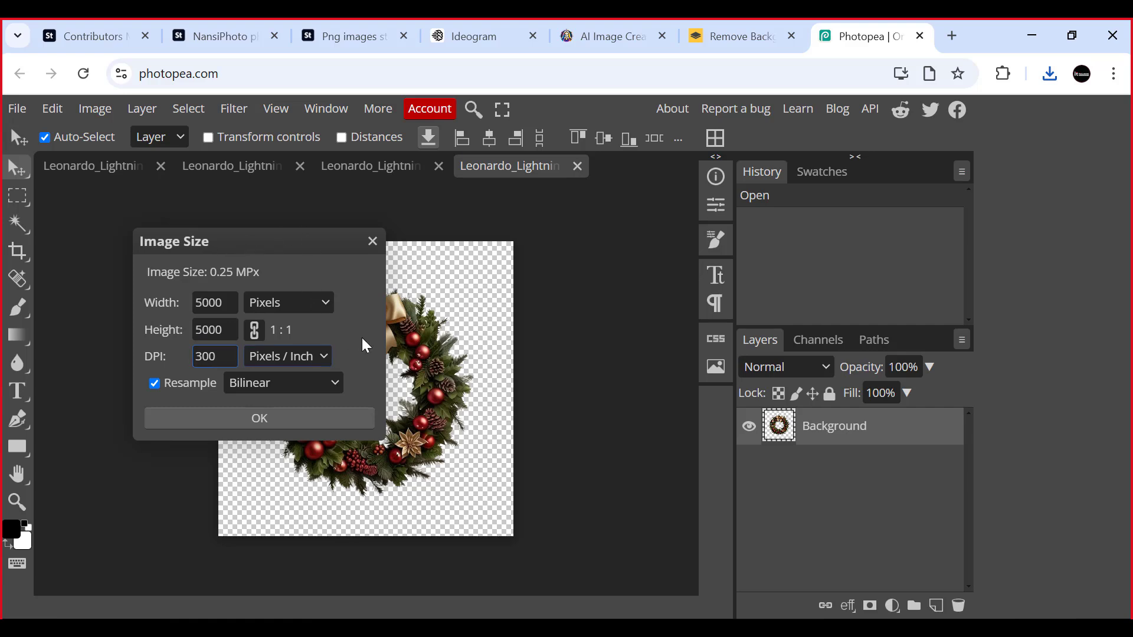
double_click(226, 302)
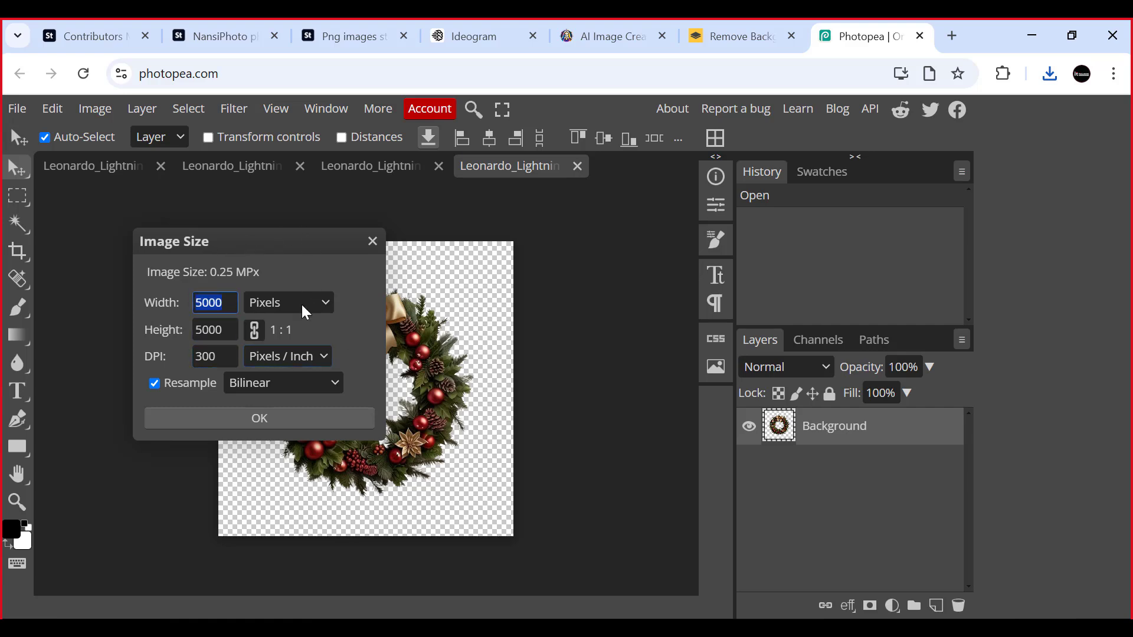
click(350, 325)
double_click(218, 302)
- Switch to Adobe Stock's contributor upload page, review the transparent PNG and JPEG file requirements, and return to Photopea's Image Size settings
click(115, 49)
scroll(581, 265, up, 5)
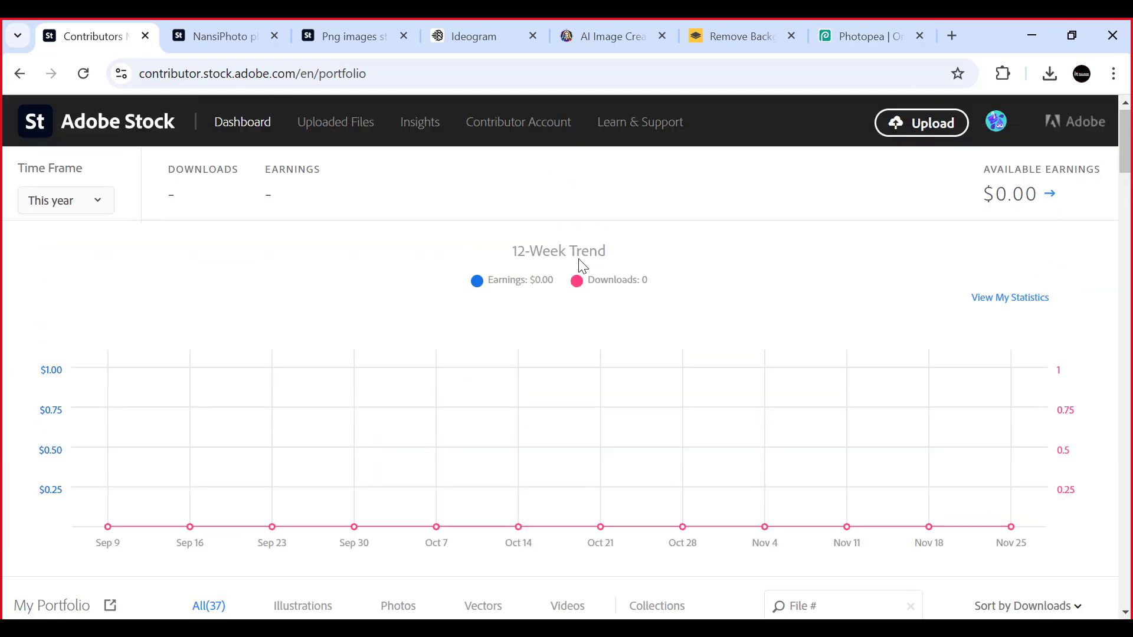
click(930, 125)
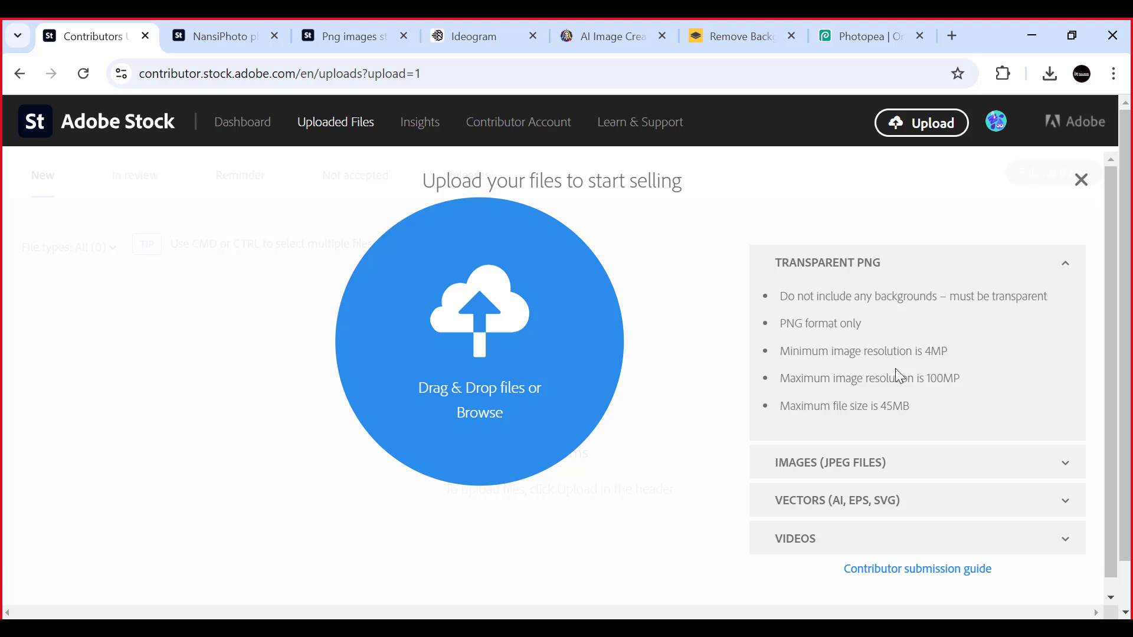
scroll(867, 424, down, 1)
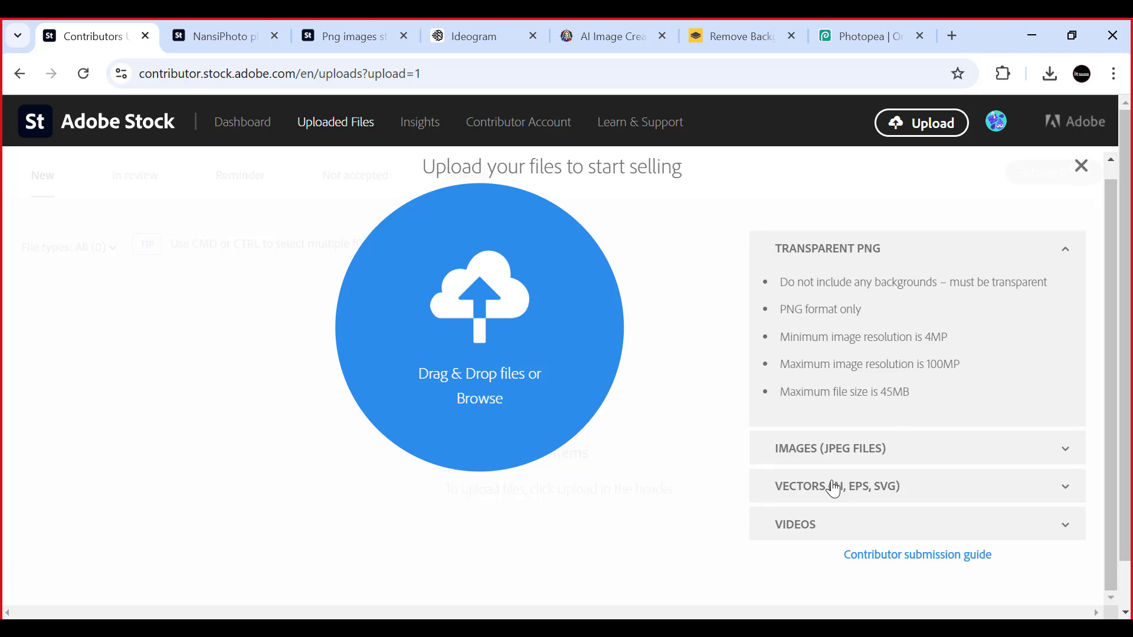
click(1002, 454)
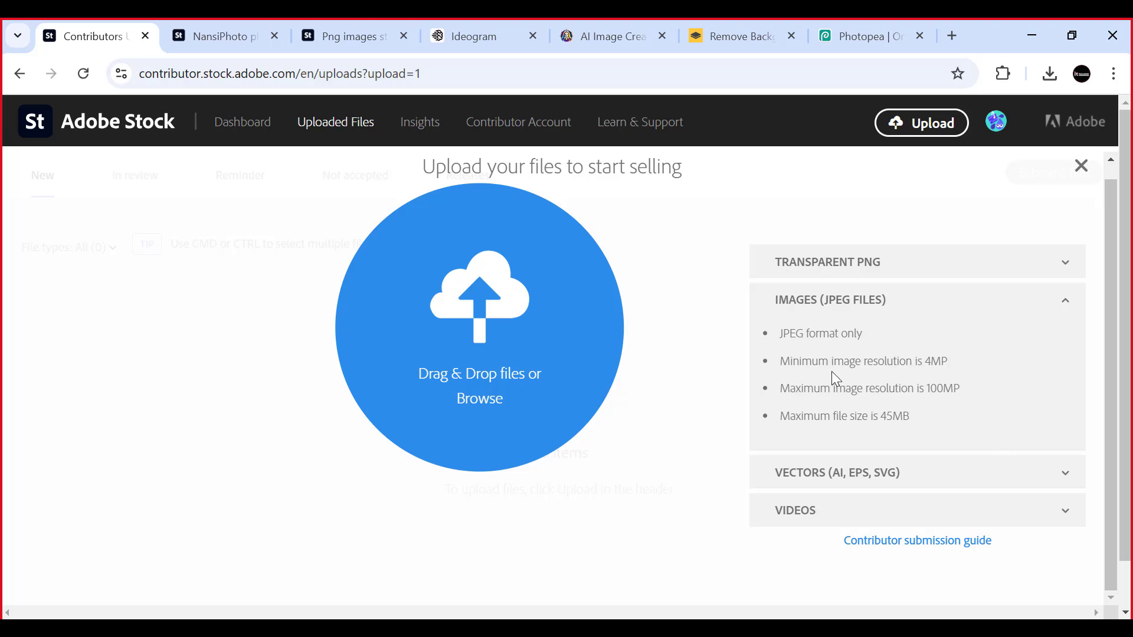
click(1053, 262)
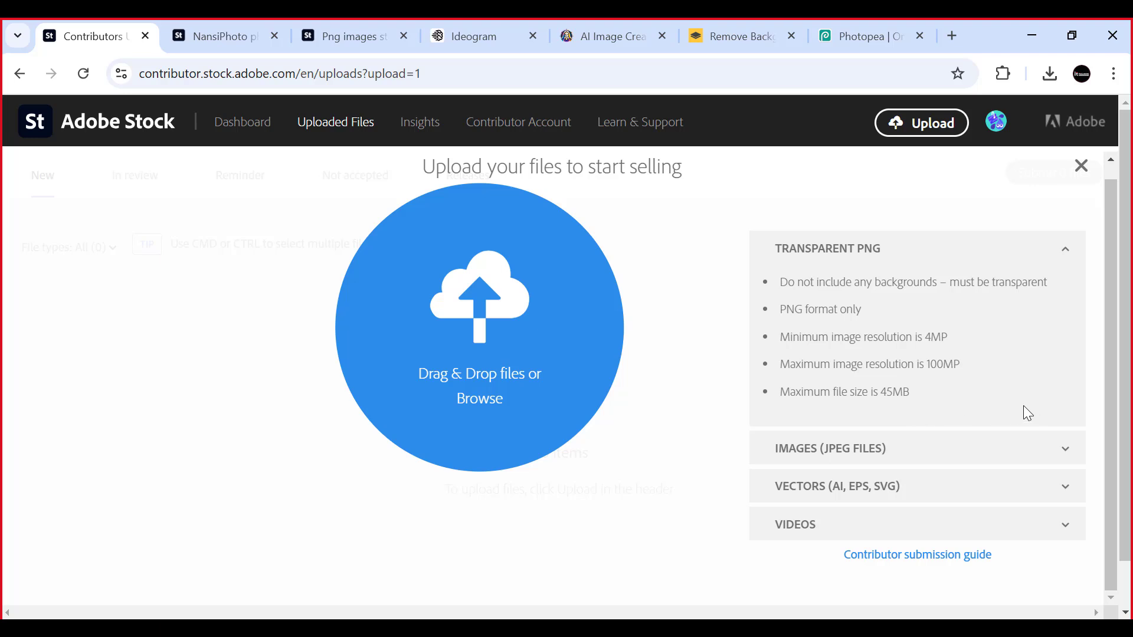
click(860, 36)
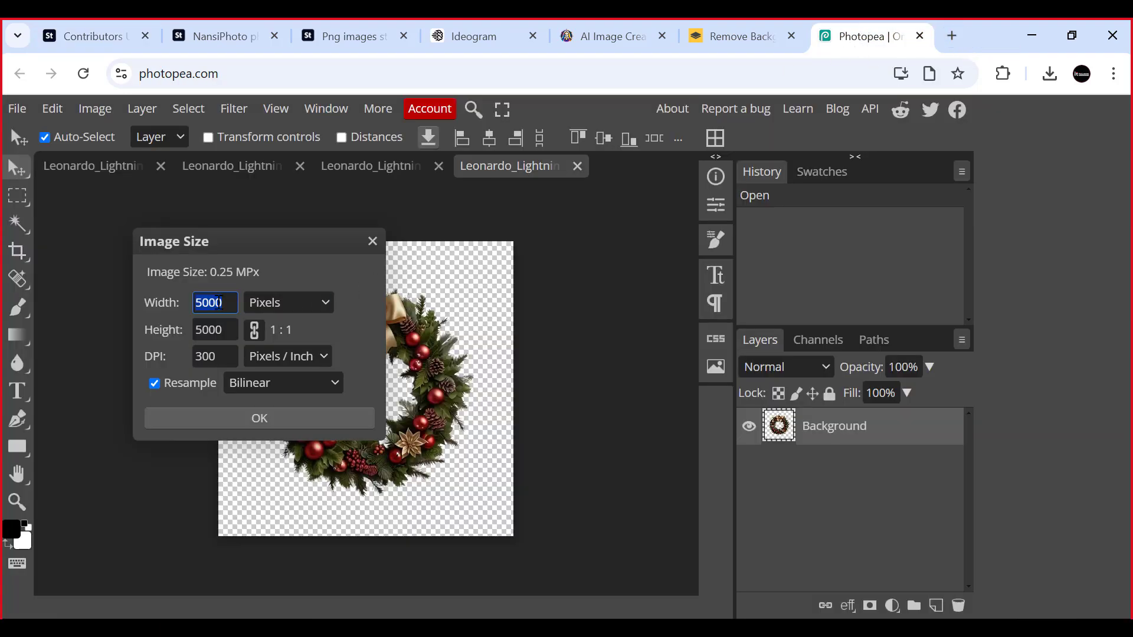
click(344, 328)
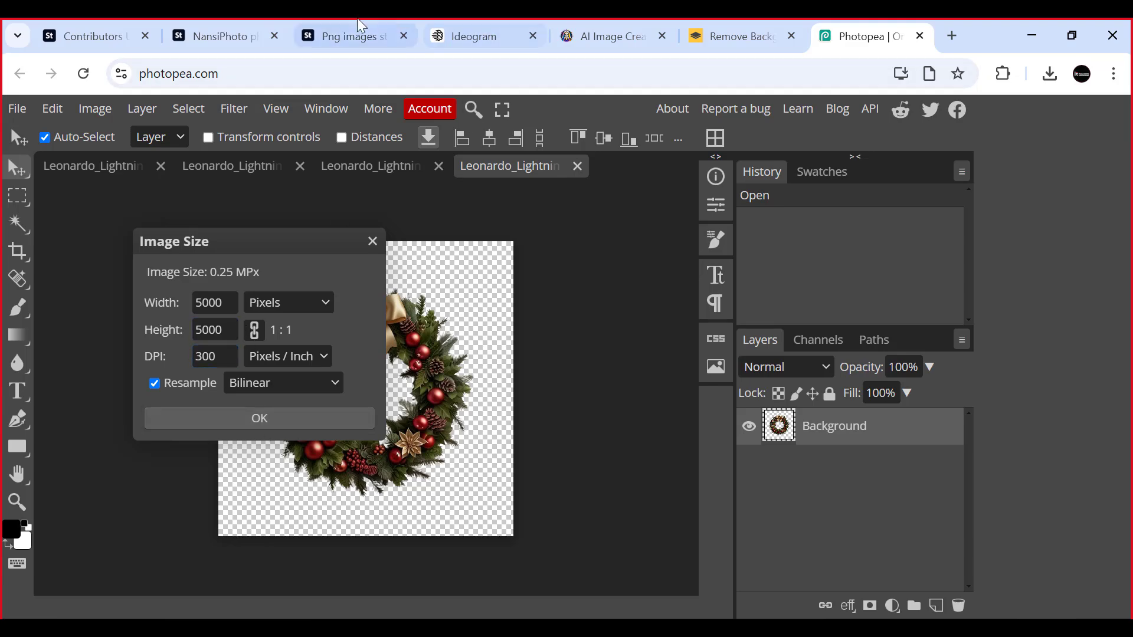
- Switch to the Adobe Stock search for "png images" and look through the Generative AI results
click(336, 30)
scroll(557, 355, up, 4)
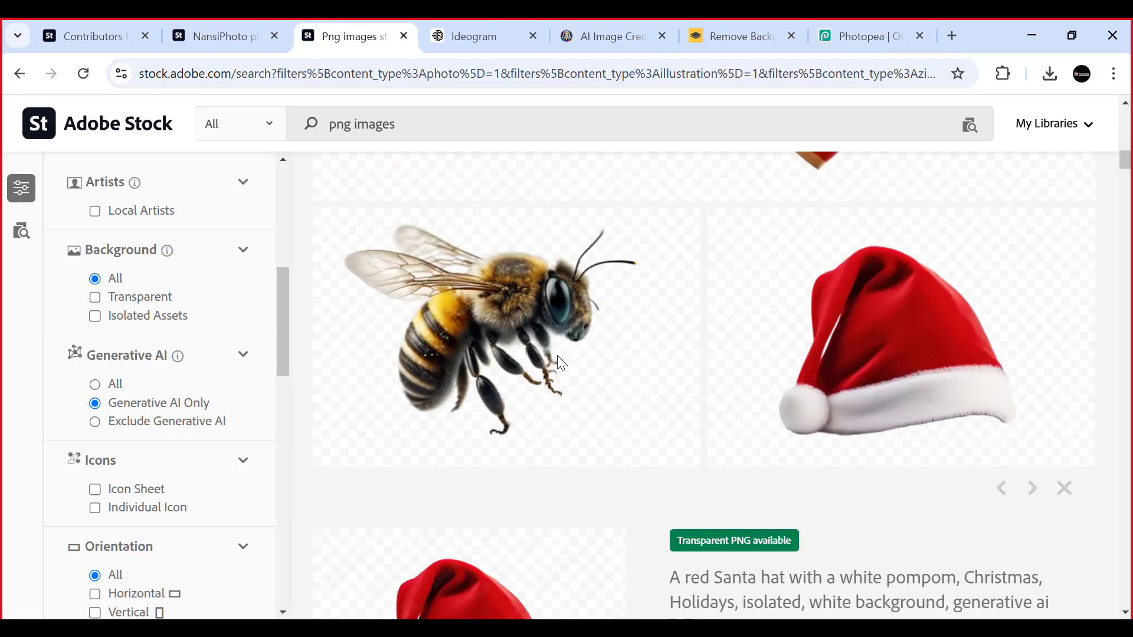
scroll(555, 349, down, 10)
scroll(555, 349, up, 15)
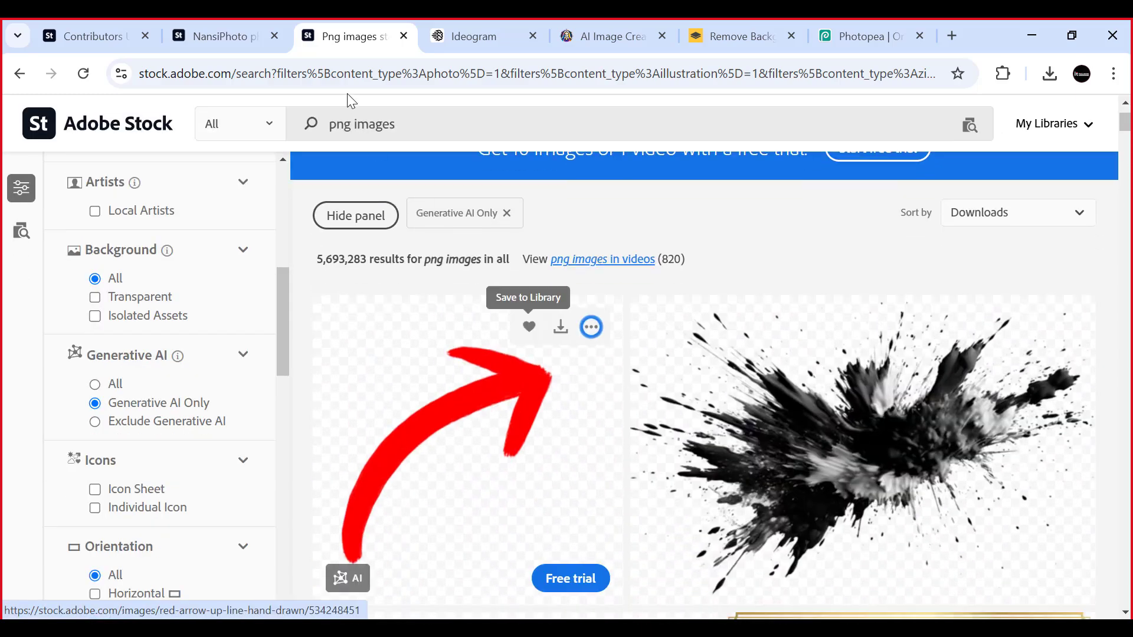
- Switch to the NansiPhoto portfolio, browse its transparent PNG images, and open the details of the gold 2025 Happy New Year numbers
click(242, 34)
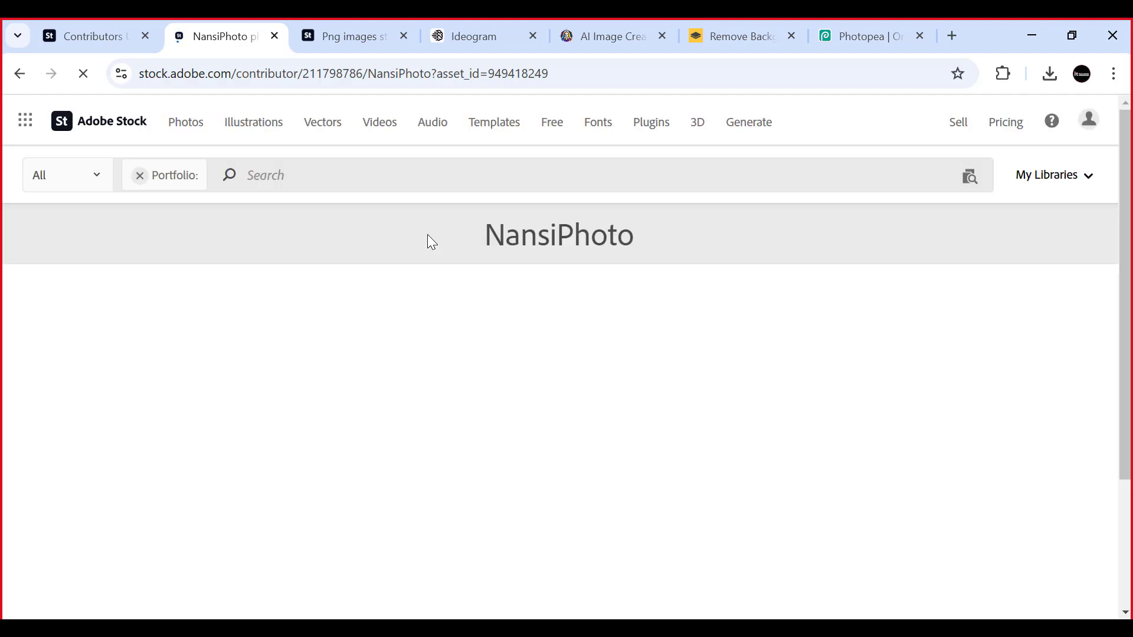
scroll(451, 292, down, 3)
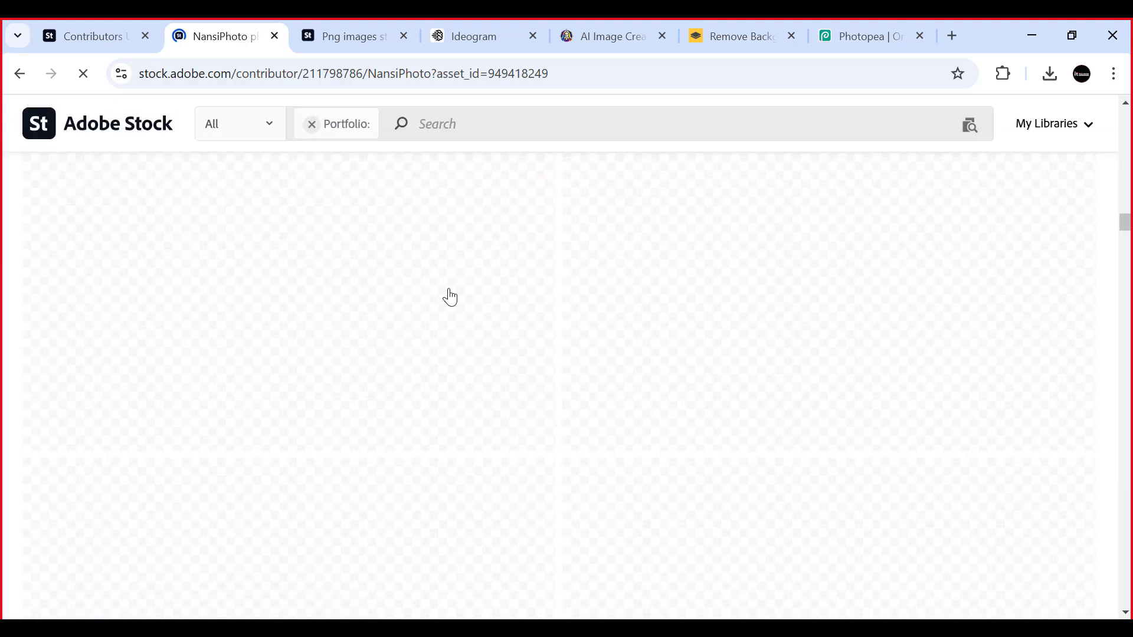
scroll(451, 292, up, 20)
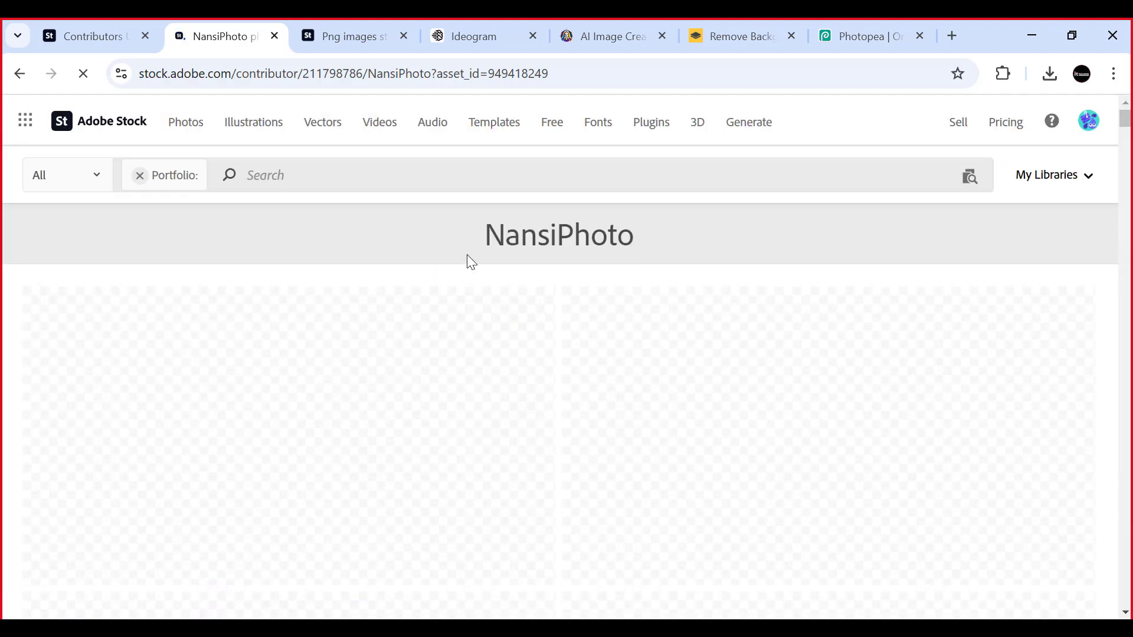
scroll(481, 273, down, 3)
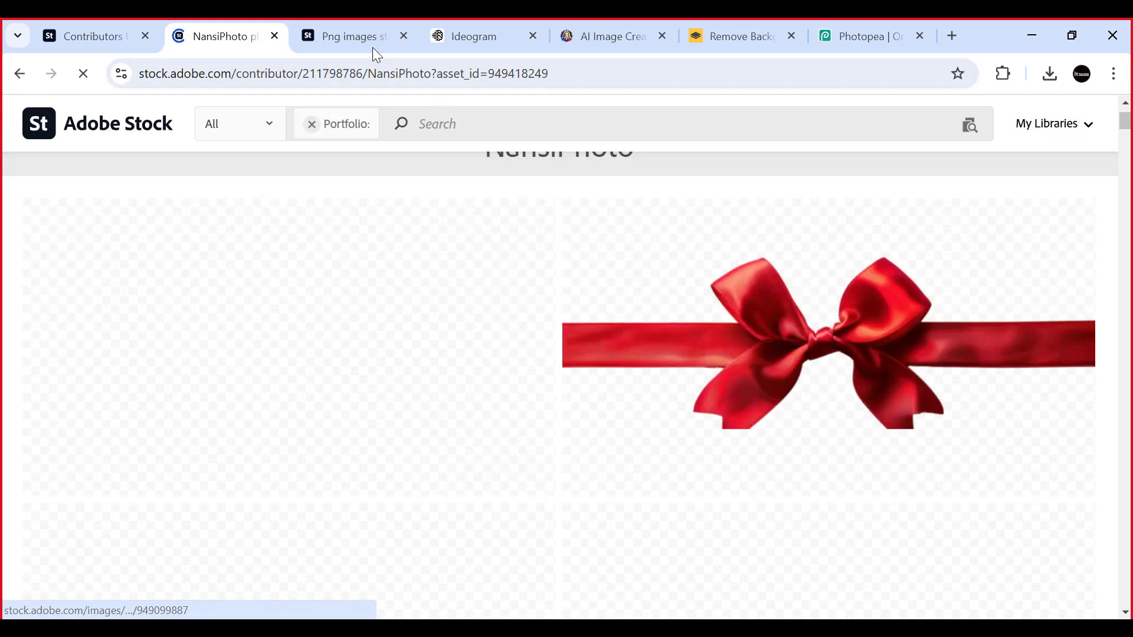
scroll(577, 260, down, 3)
scroll(450, 292, up, 5)
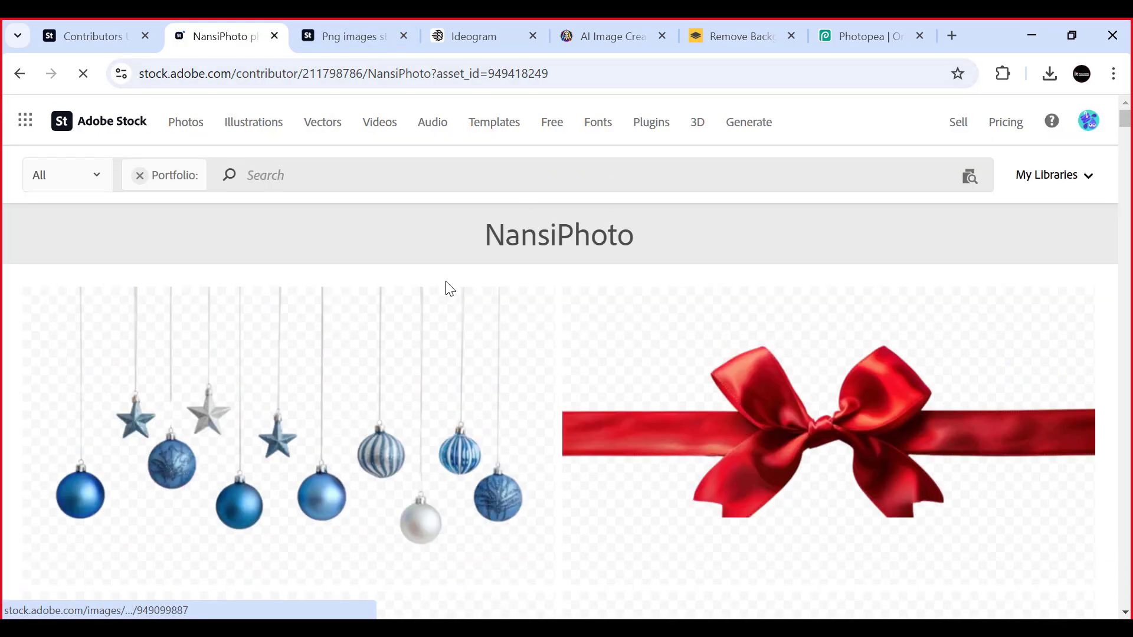
scroll(450, 294, down, 4)
scroll(450, 295, down, 10)
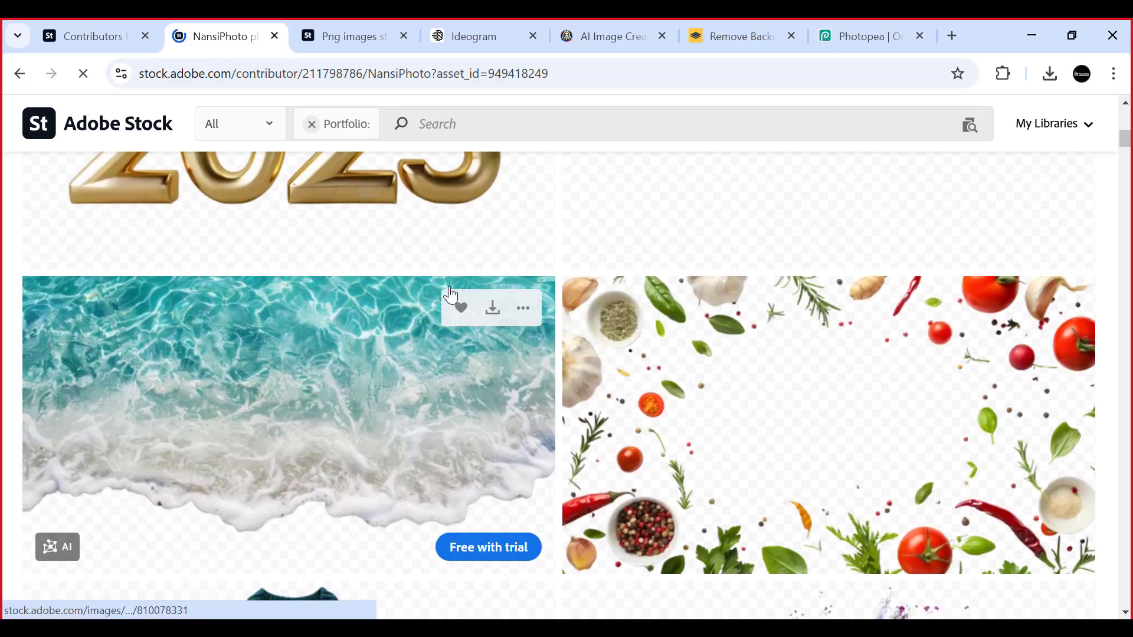
scroll(450, 297, down, 5)
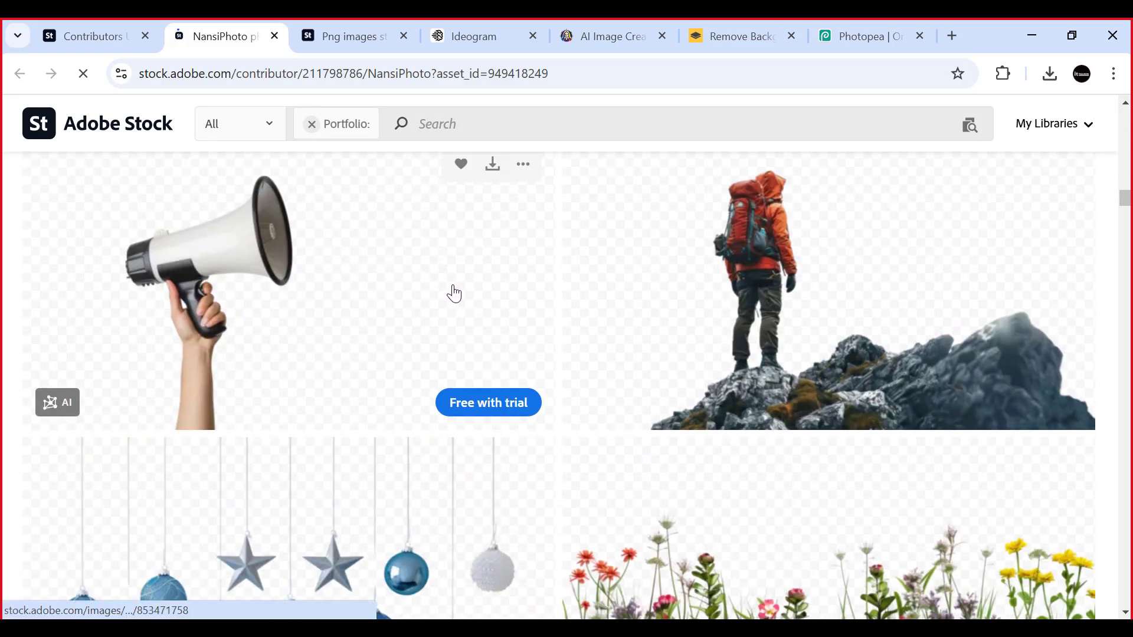
scroll(372, 310, down, 3)
scroll(554, 395, down, 5)
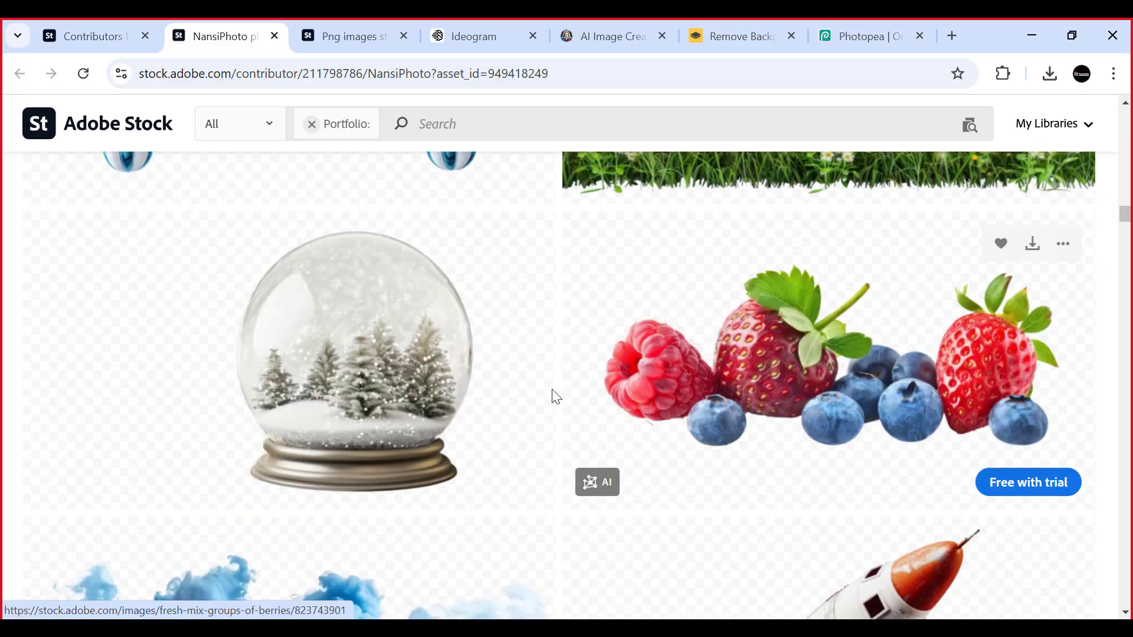
scroll(313, 321, up, 6)
click(309, 324)
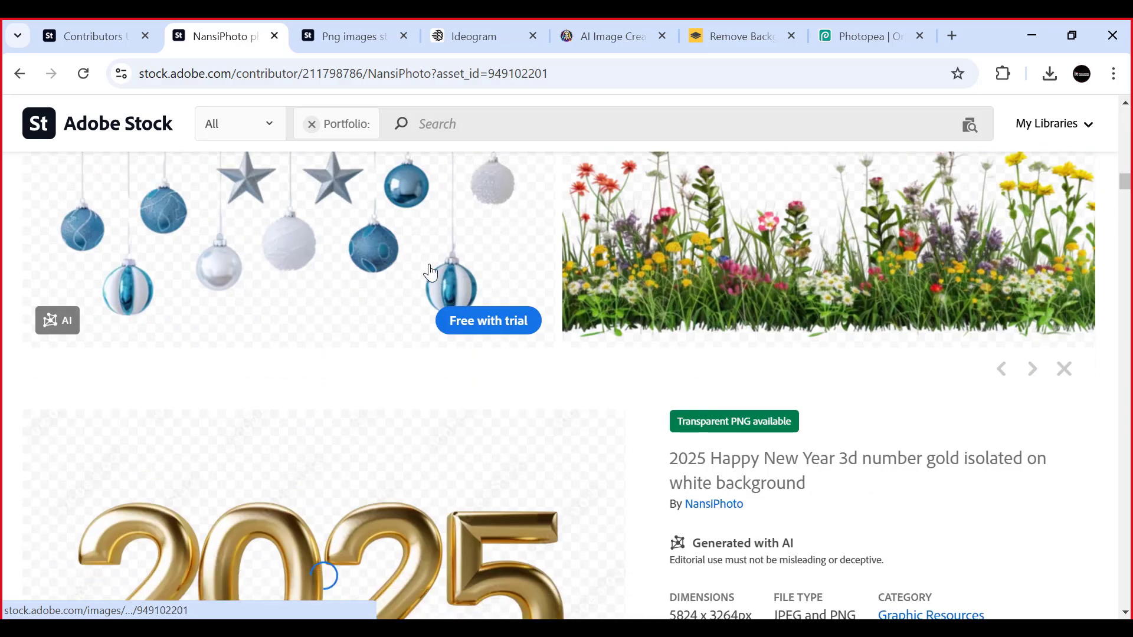
- Open the blue and silver Christmas decorations image in the NansiPhoto portfolio and review its dimensions and file type
click(222, 200)
scroll(371, 251, up, 4)
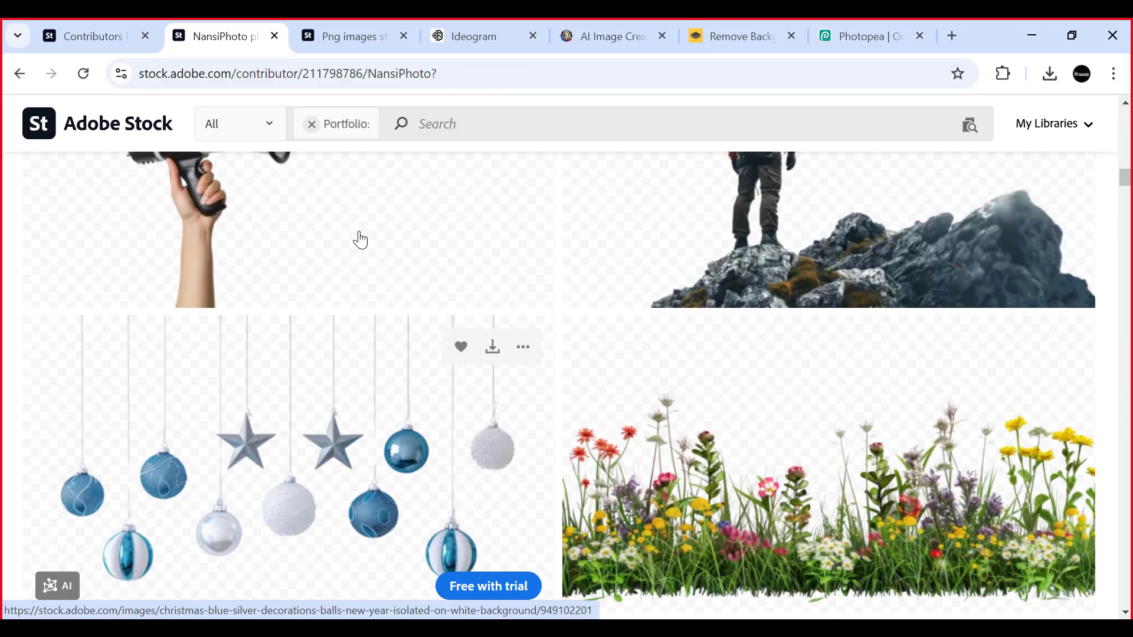
scroll(316, 381, down, 5)
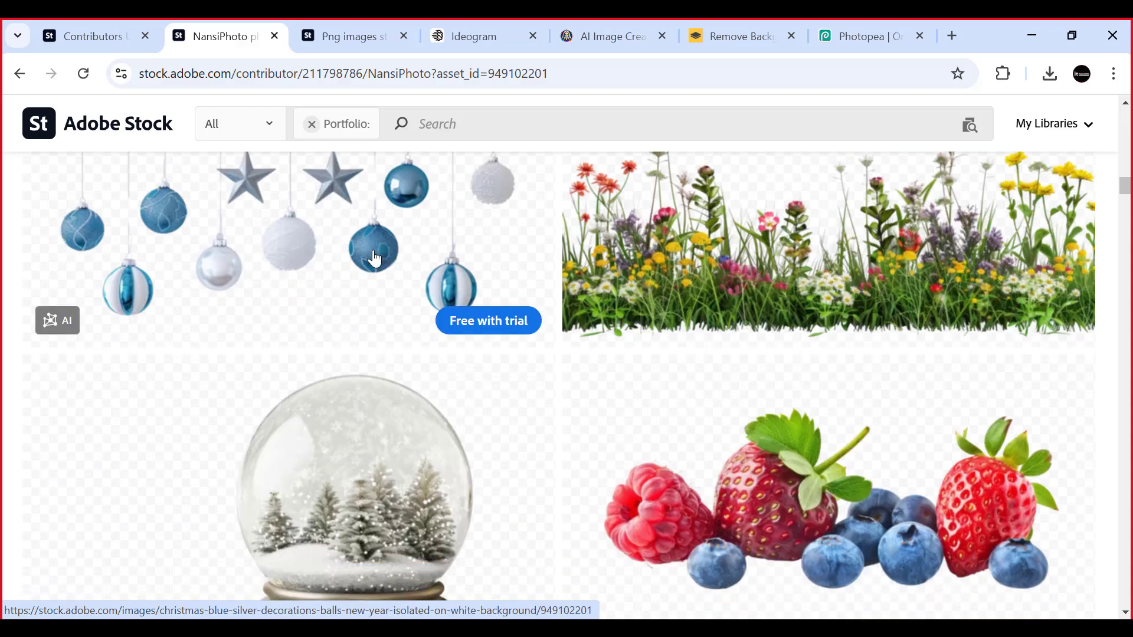
click(374, 253)
scroll(865, 410, down, 2)
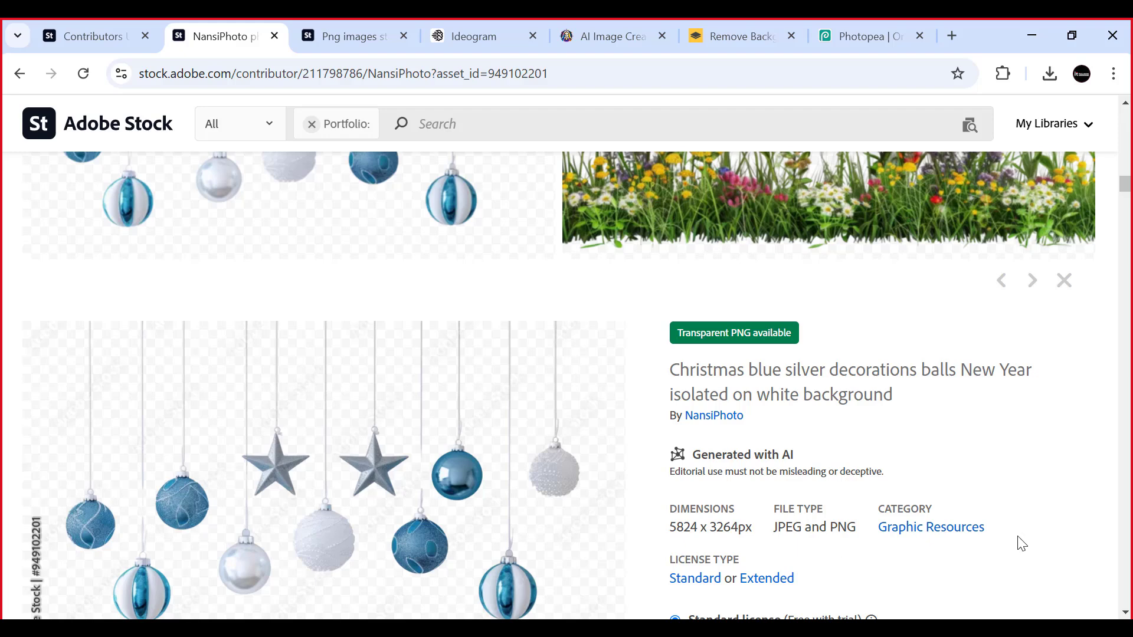
- Switch to the Adobe Stock "png images" search and look through the Generative AI results
click(355, 42)
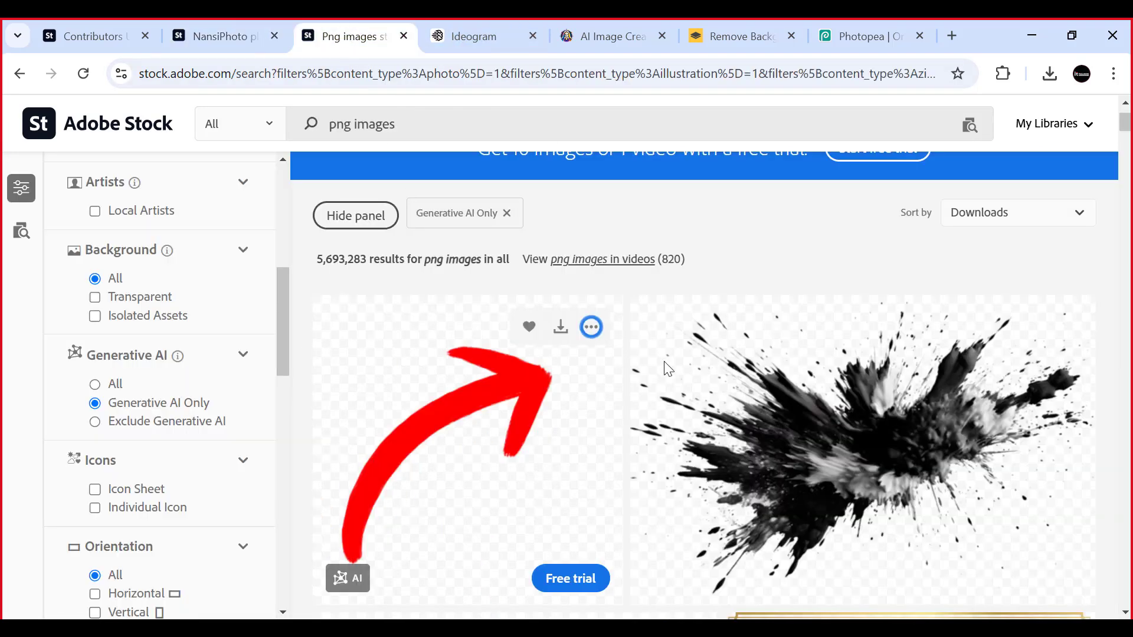
scroll(555, 327, down, 10)
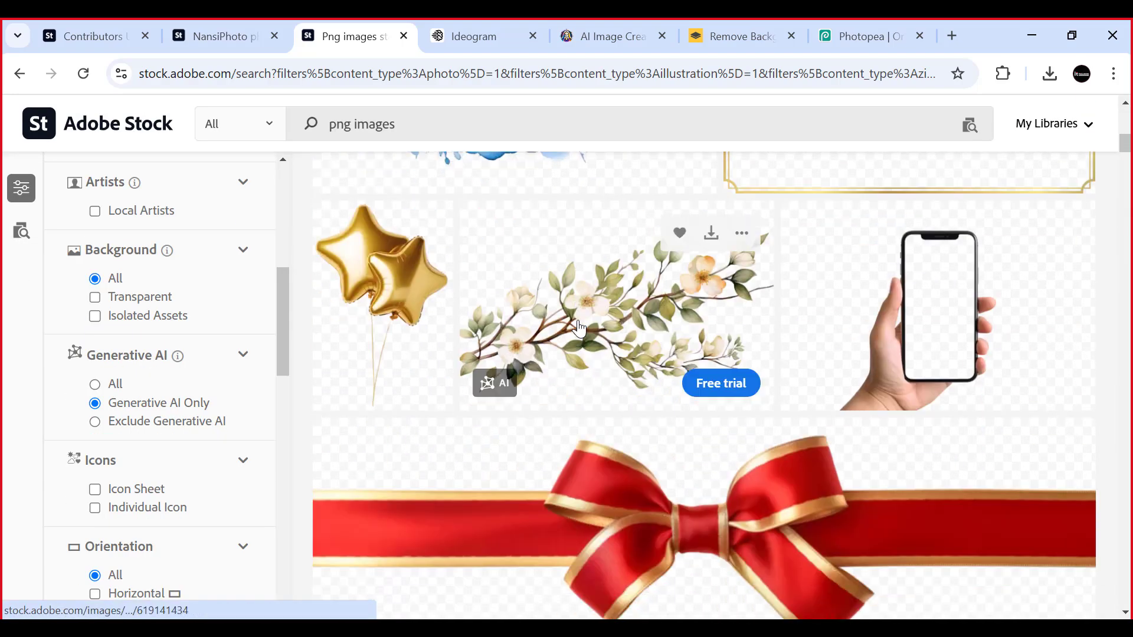
scroll(555, 472, up, 9)
- Switch to Photopea and resize the gold-bow wreath with a width of 7500 pixels
click(858, 35)
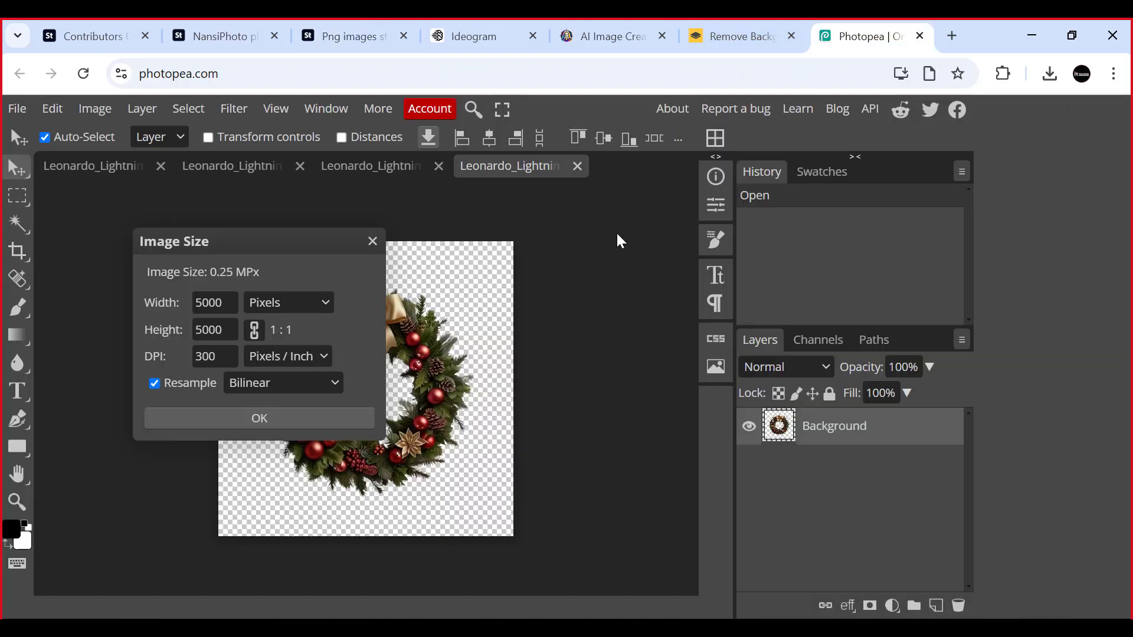
double_click(213, 302)
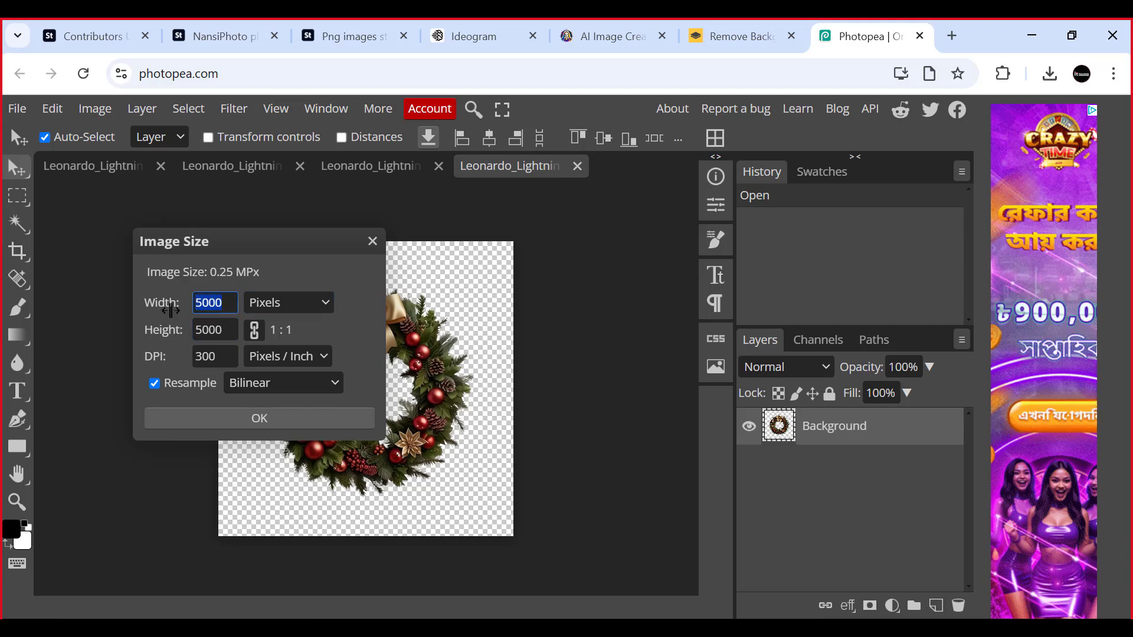
text(7)
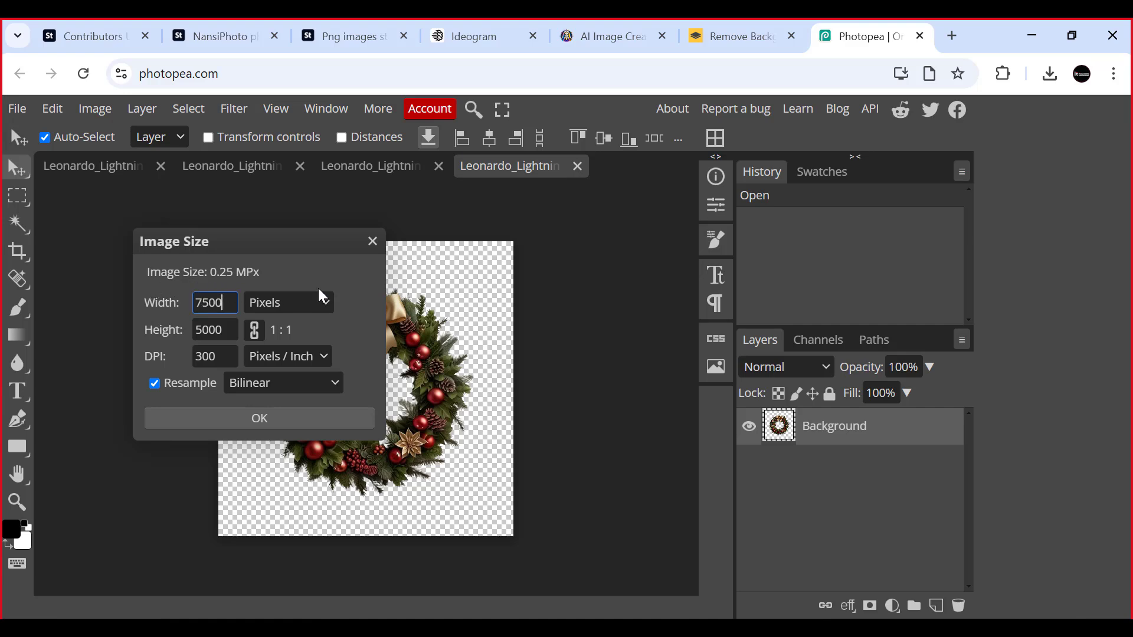
text(500)
key(Tab)
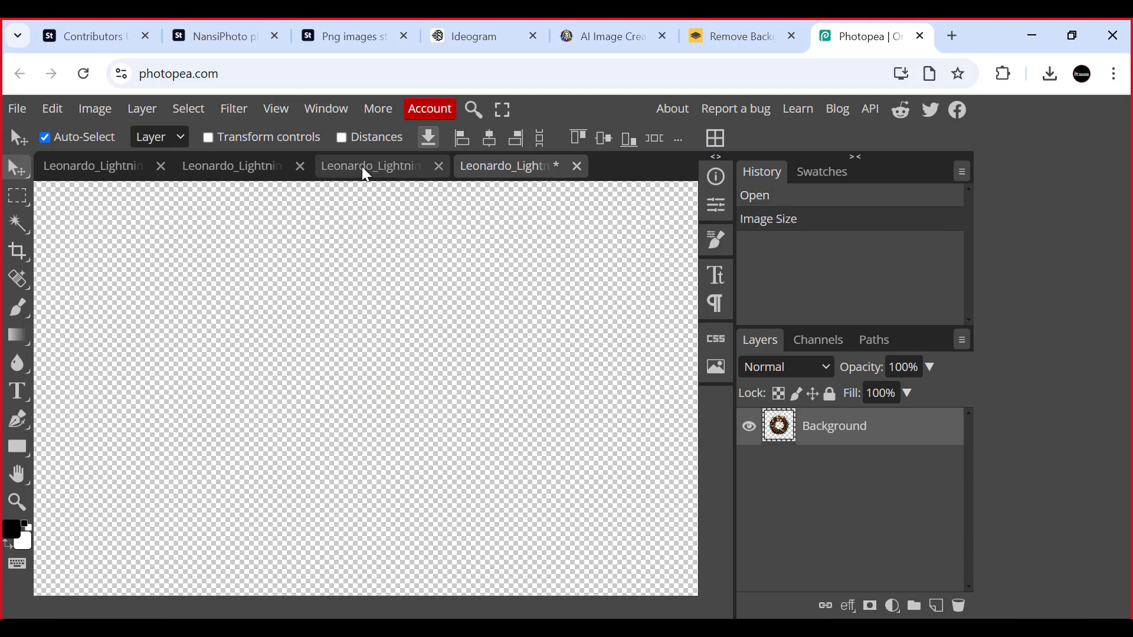
- Switch to Leonardo and on to Ideogram, and review the "Create a Christmas wreath gradient images" prompt
click(599, 24)
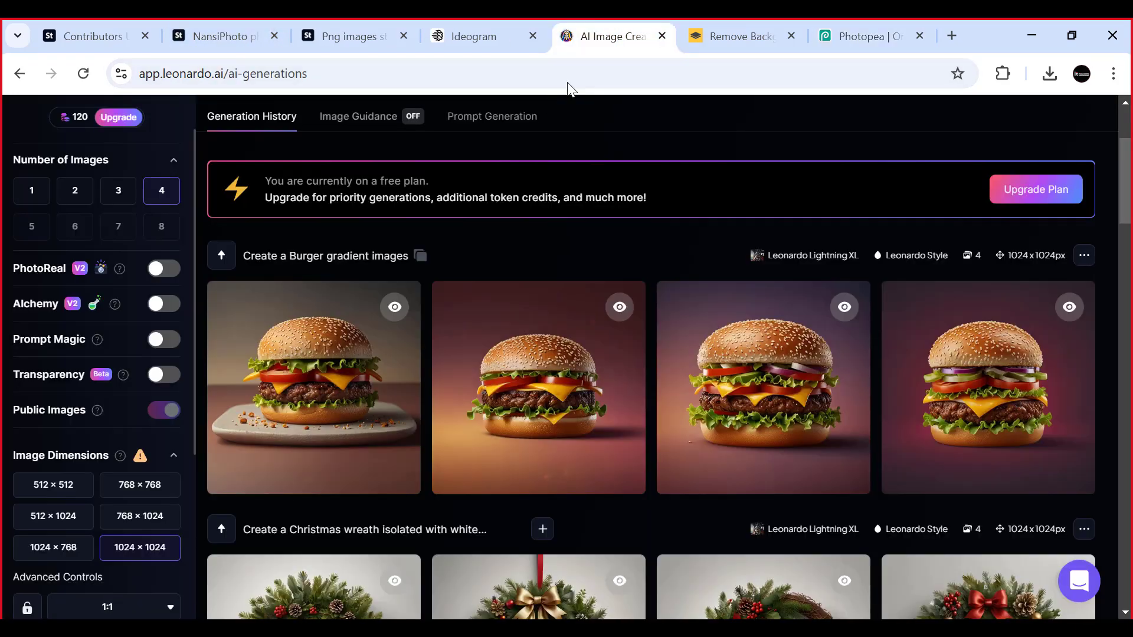
click(472, 24)
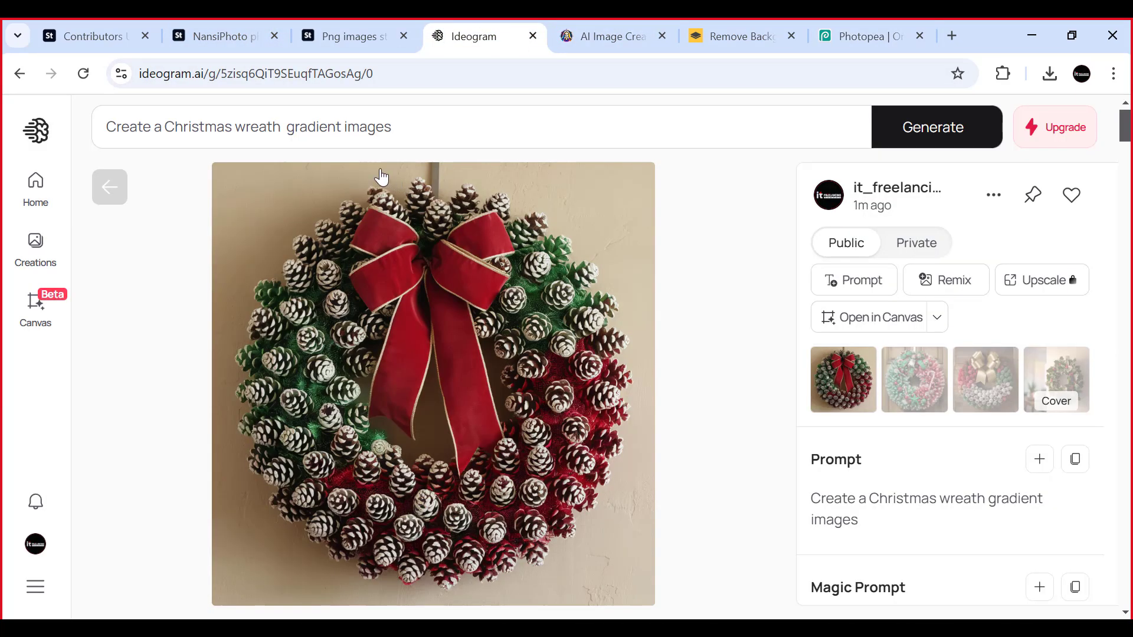
triple_click(109, 128)
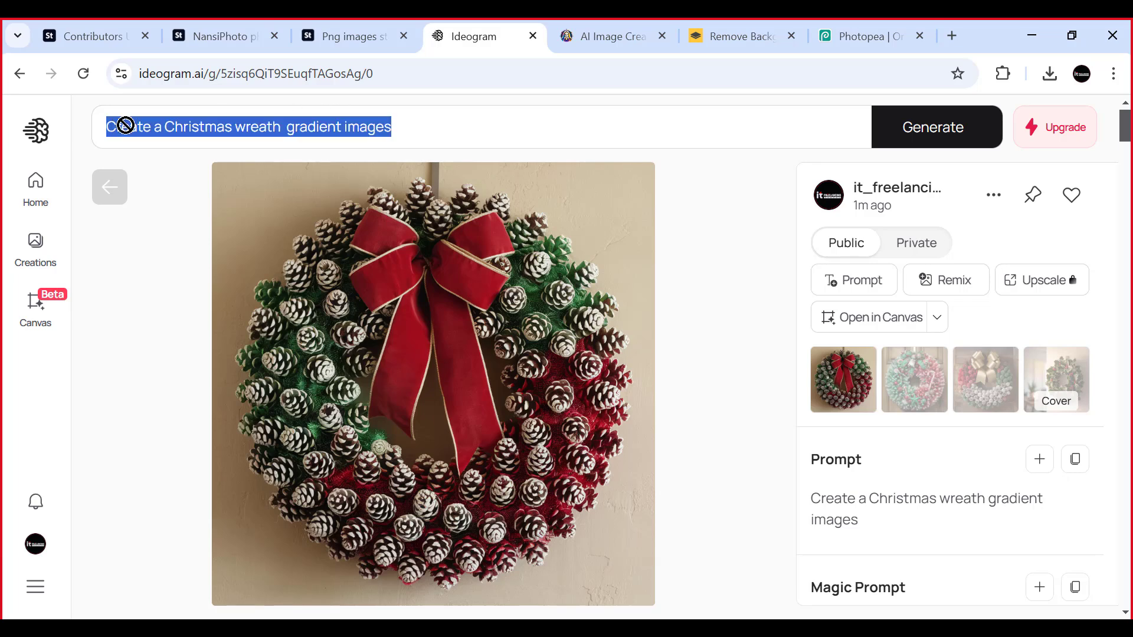
click(259, 127)
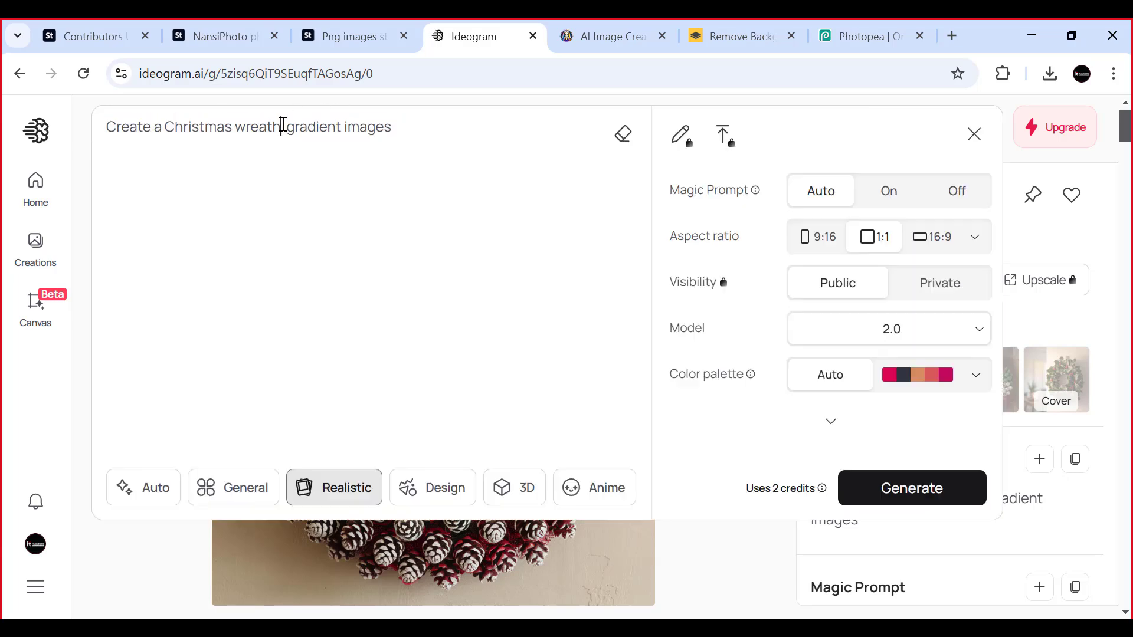
drag(283, 124, 116, 128)
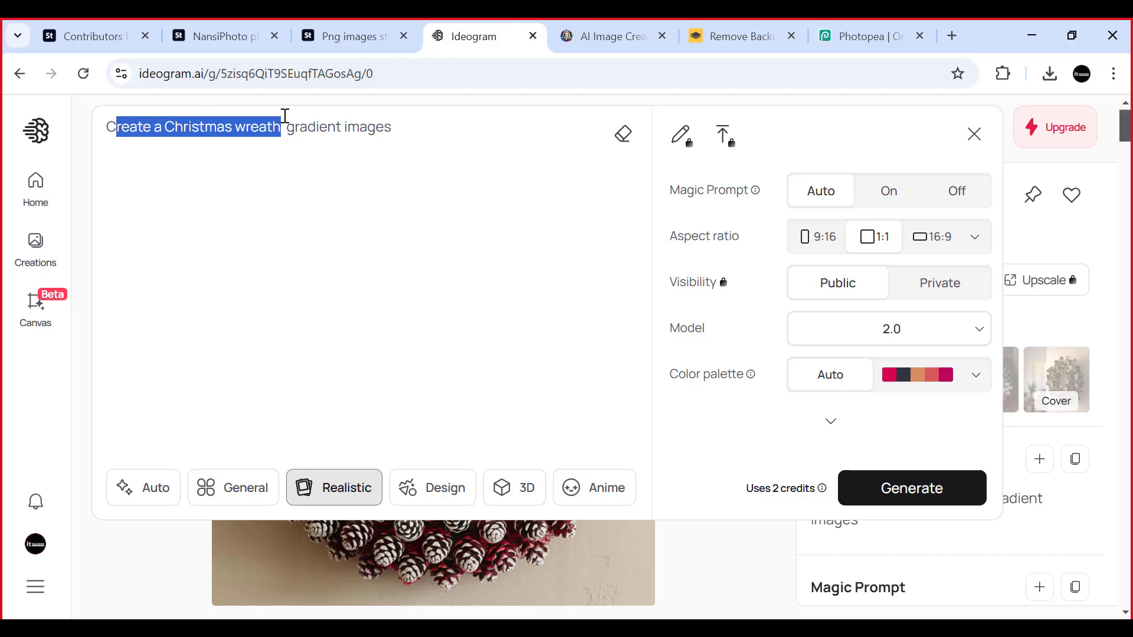
click(464, 118)
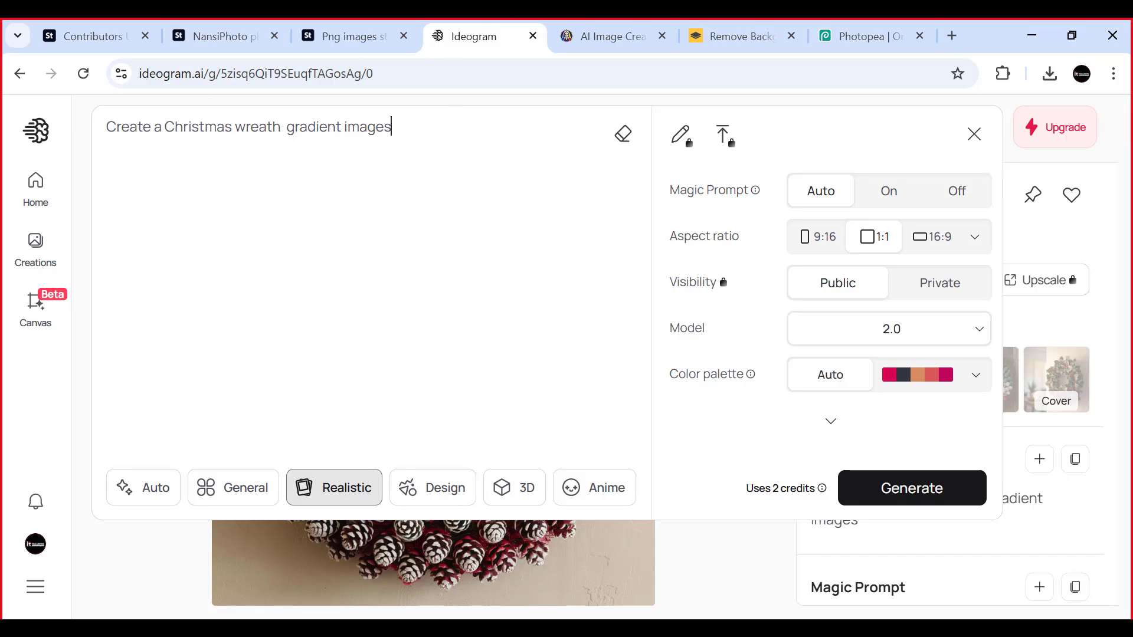
- Switch to the Skype call and review the wreath and burger prompts shared in the chat
click(522, 628)
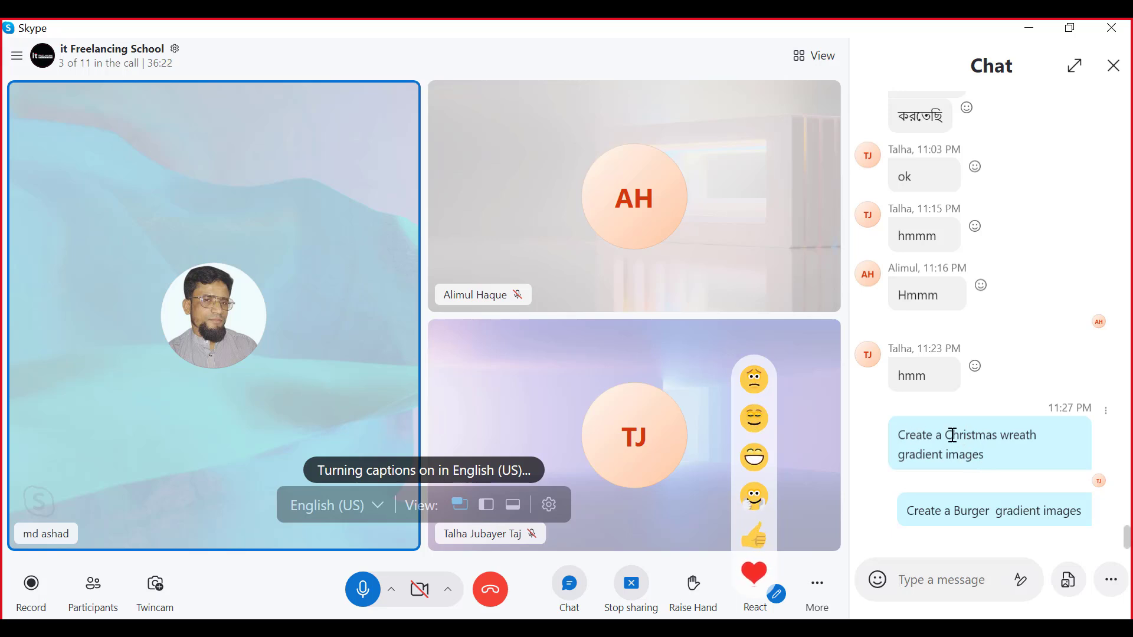
drag(947, 437, 1019, 445)
click(960, 456)
scroll(1032, 466, up, 5)
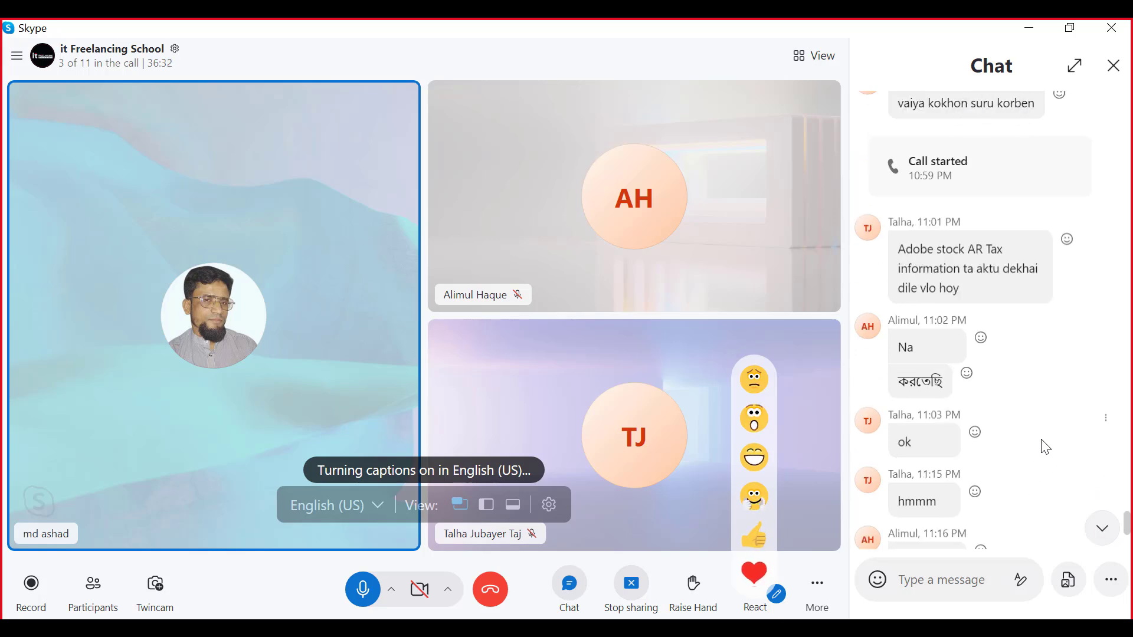
scroll(1044, 450, down, 5)
scroll(1041, 444, up, 5)
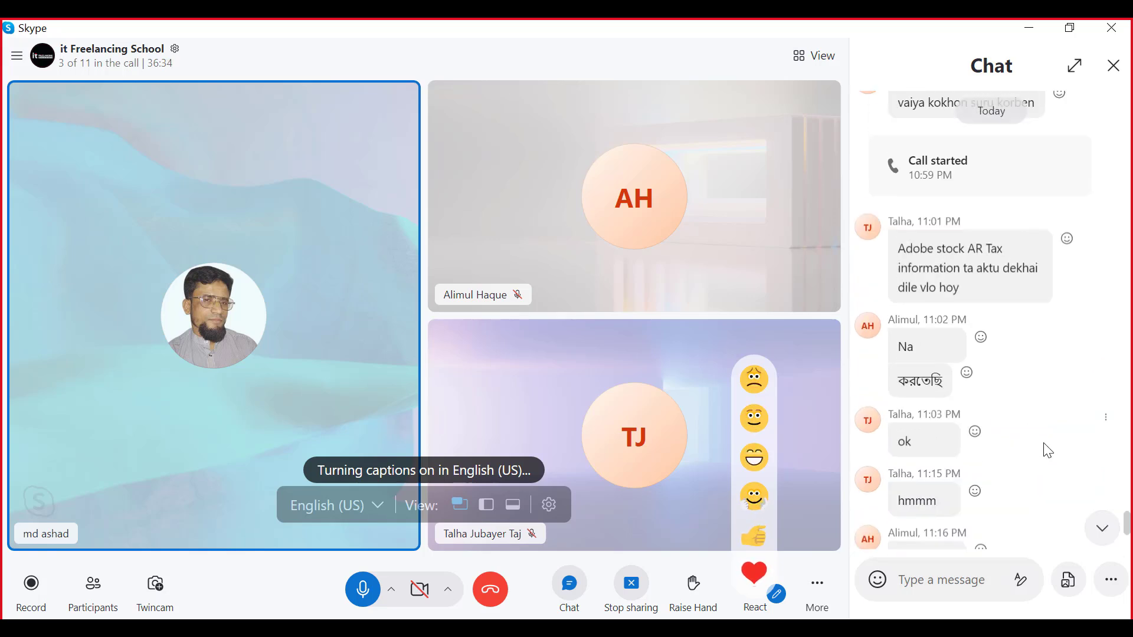
scroll(1048, 449, down, 5)
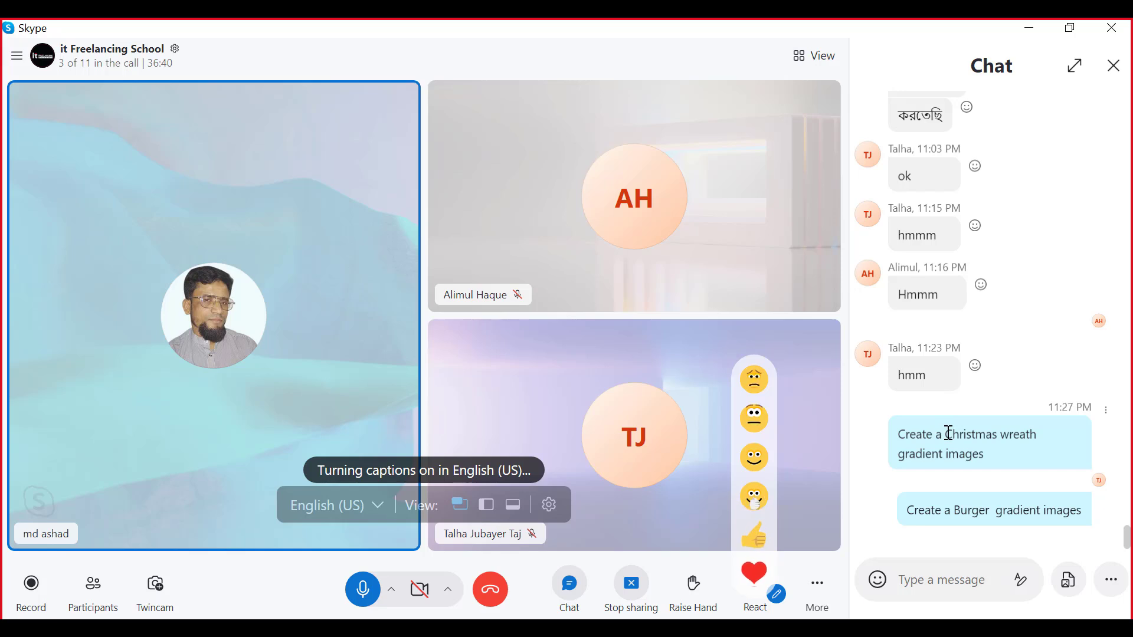
- Select the words "Christmas wreath" in the shared prompt message, and return to Ideogram in the browser
drag(945, 434, 1037, 434)
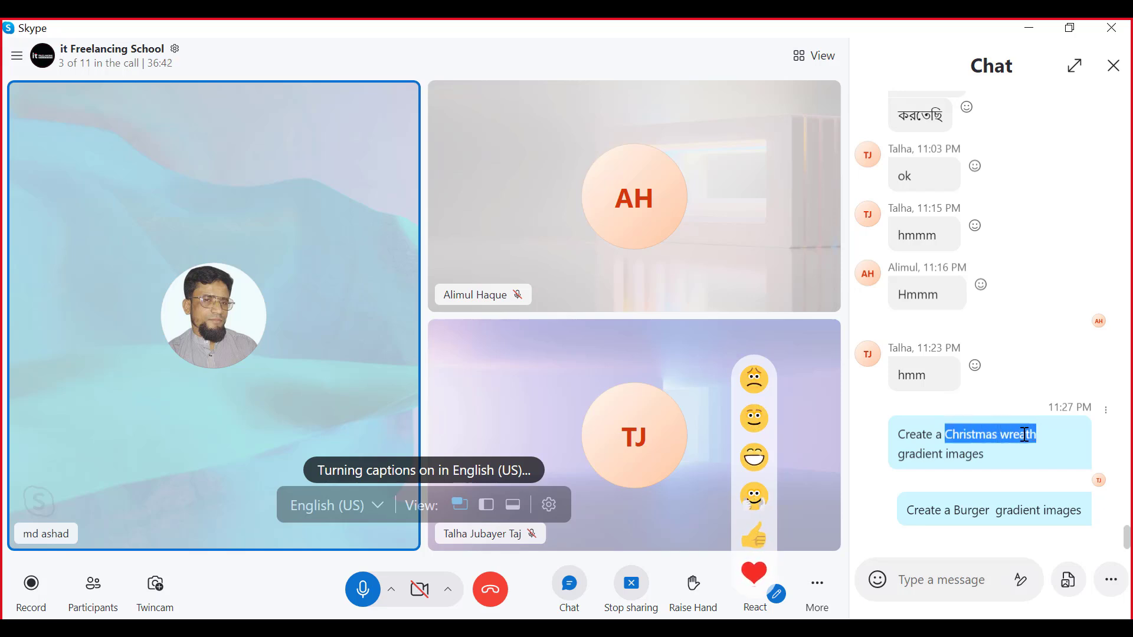
right_click(1027, 434)
click(1026, 275)
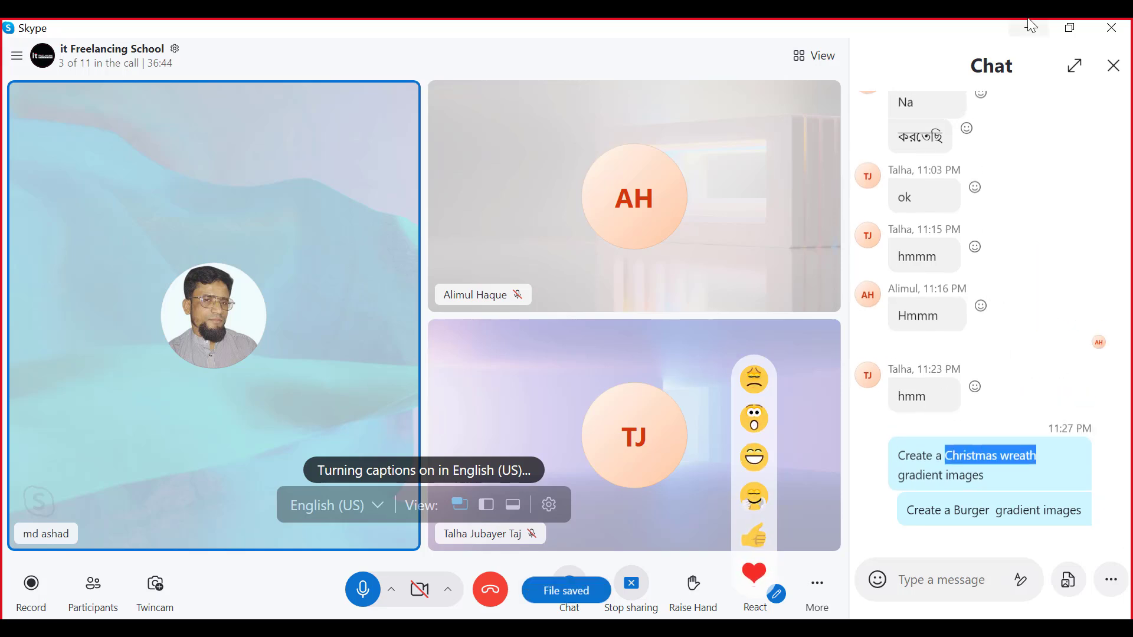
click(1030, 25)
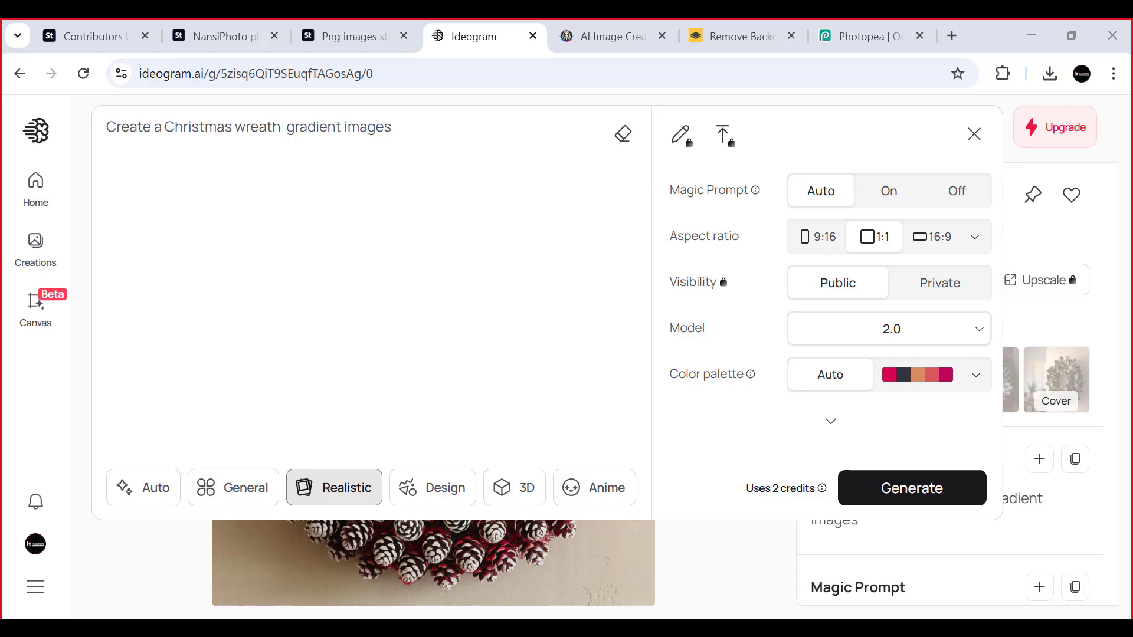
- Switch to Photopea and examine the enlarged gold-bow wreath up close and as a whole
click(858, 35)
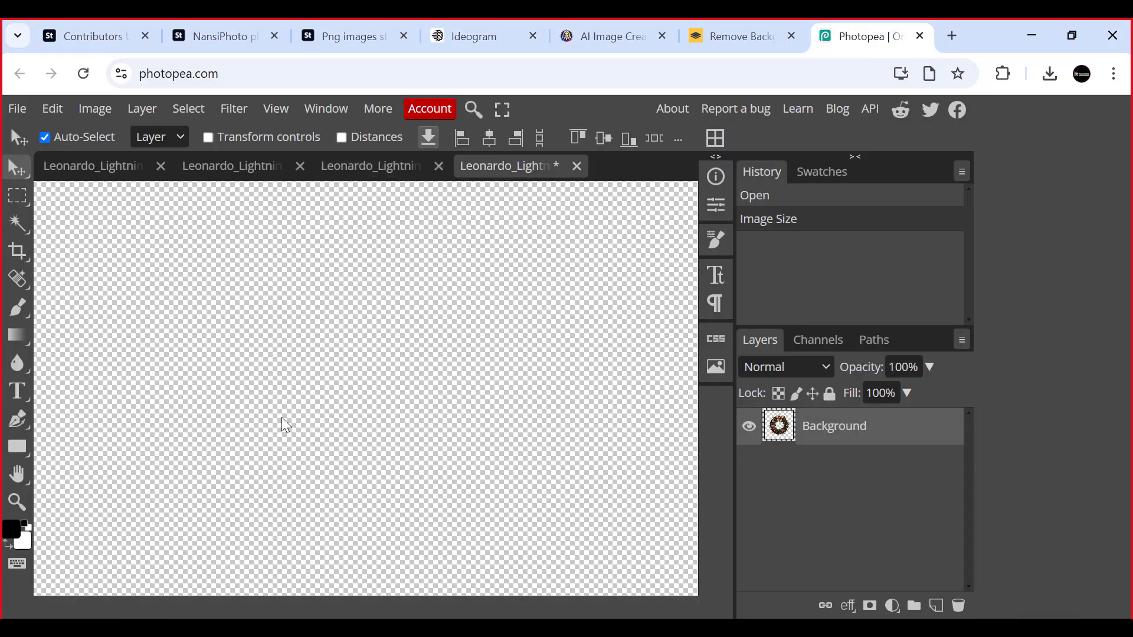
scroll(203, 346, up, 6)
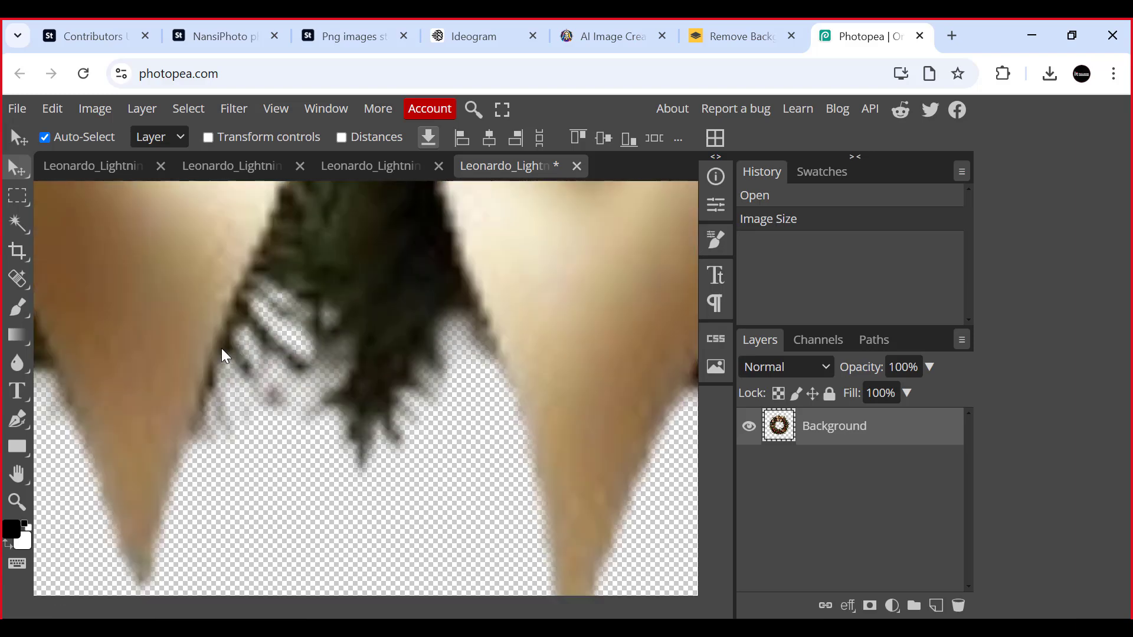
scroll(221, 348, down, 6)
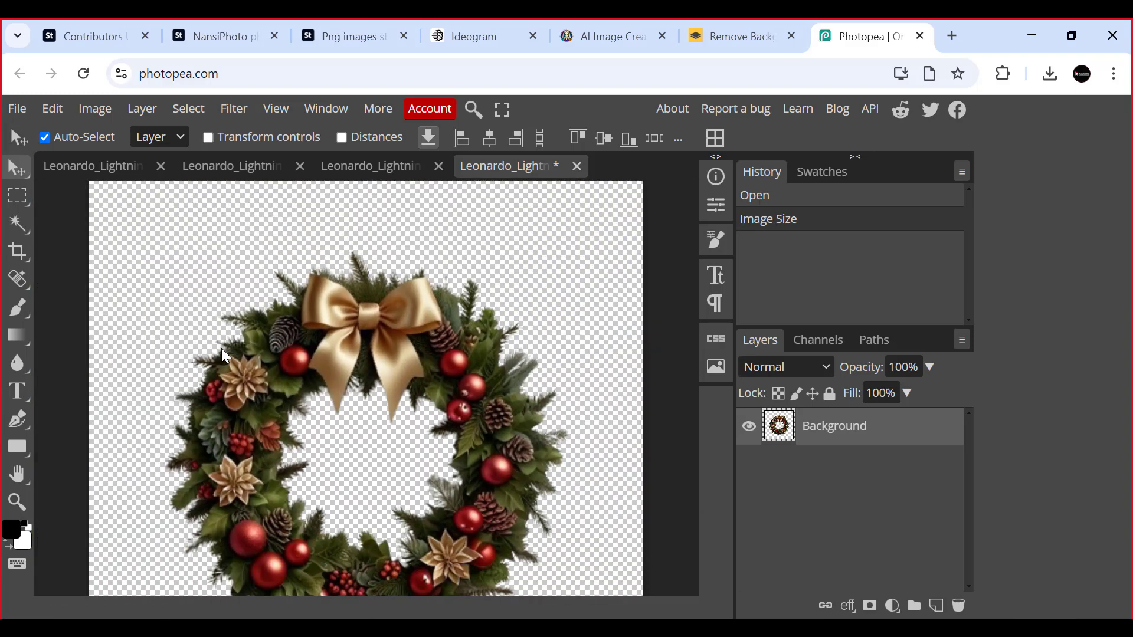
scroll(221, 348, down, 2)
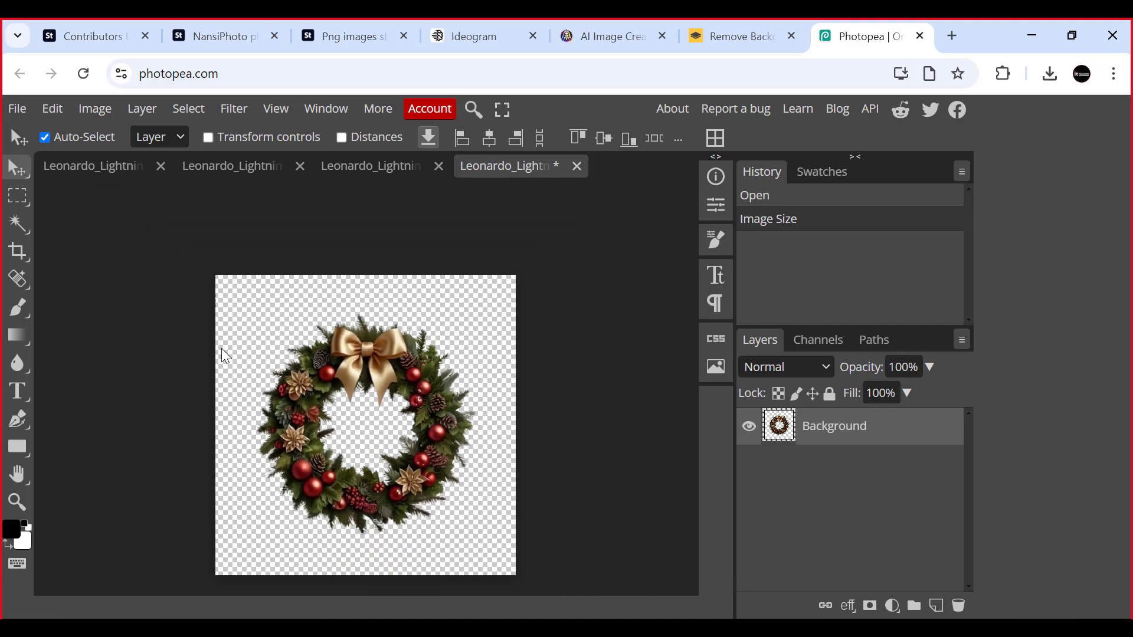
scroll(221, 348, up, 1)
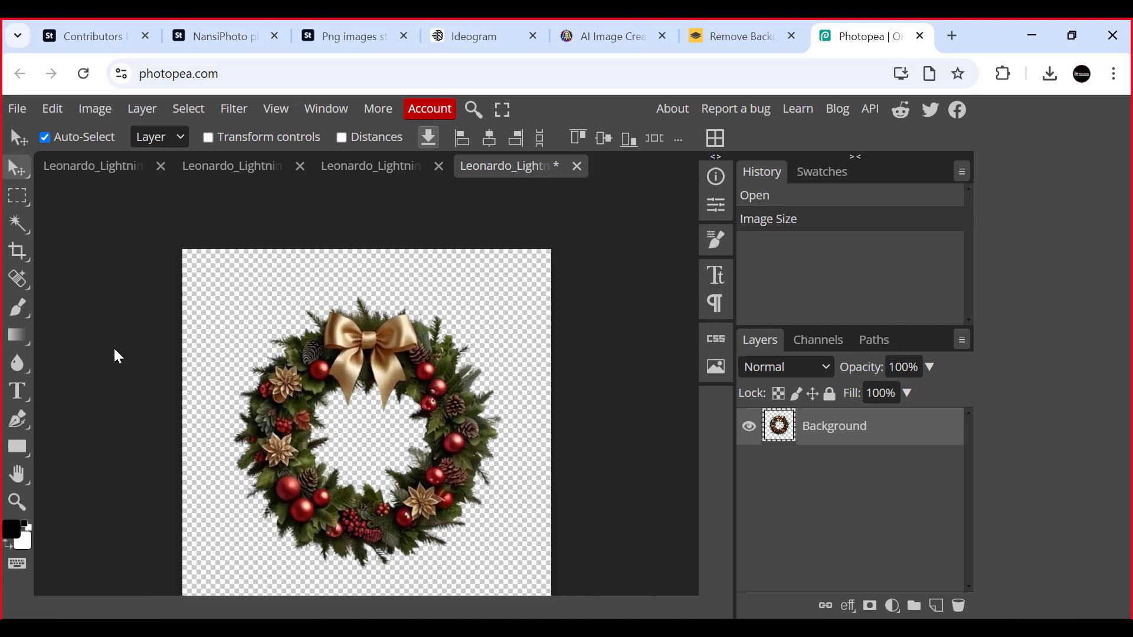
scroll(361, 287, down, 1)
scroll(397, 263, up, 1)
- Open the export format choices for the enlarged gold-bow wreath
click(17, 109)
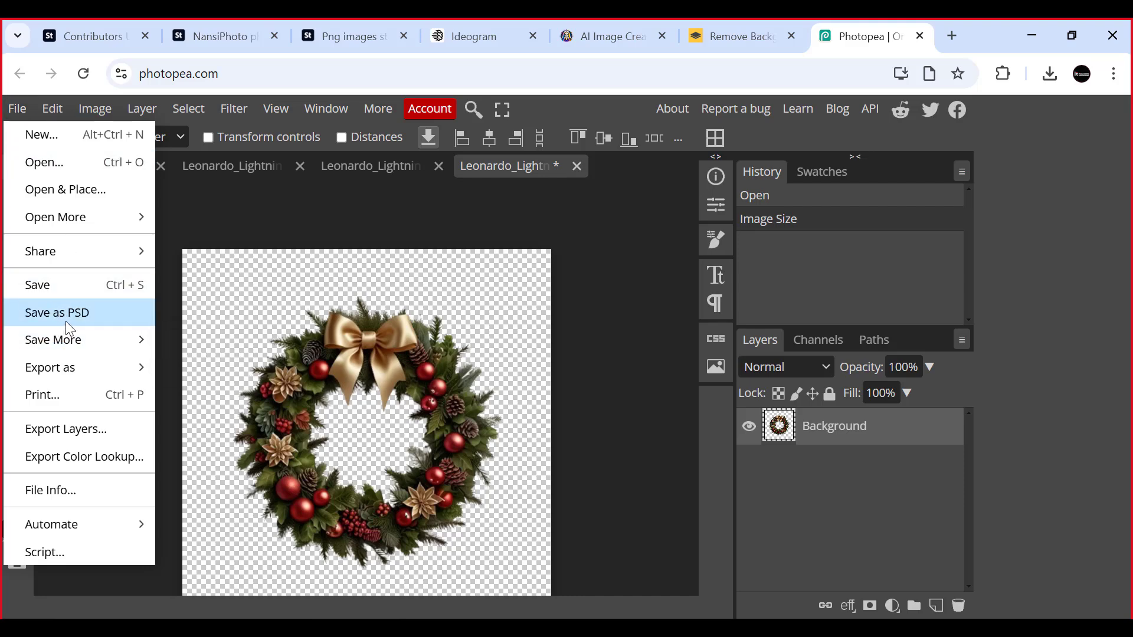
mouse_move(74, 362)
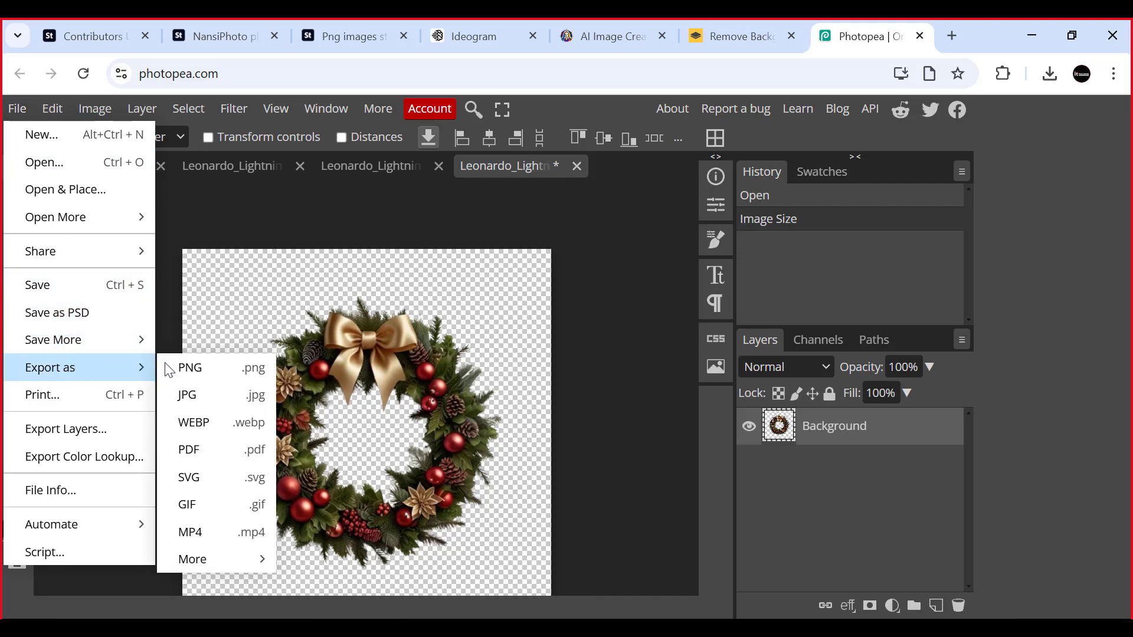
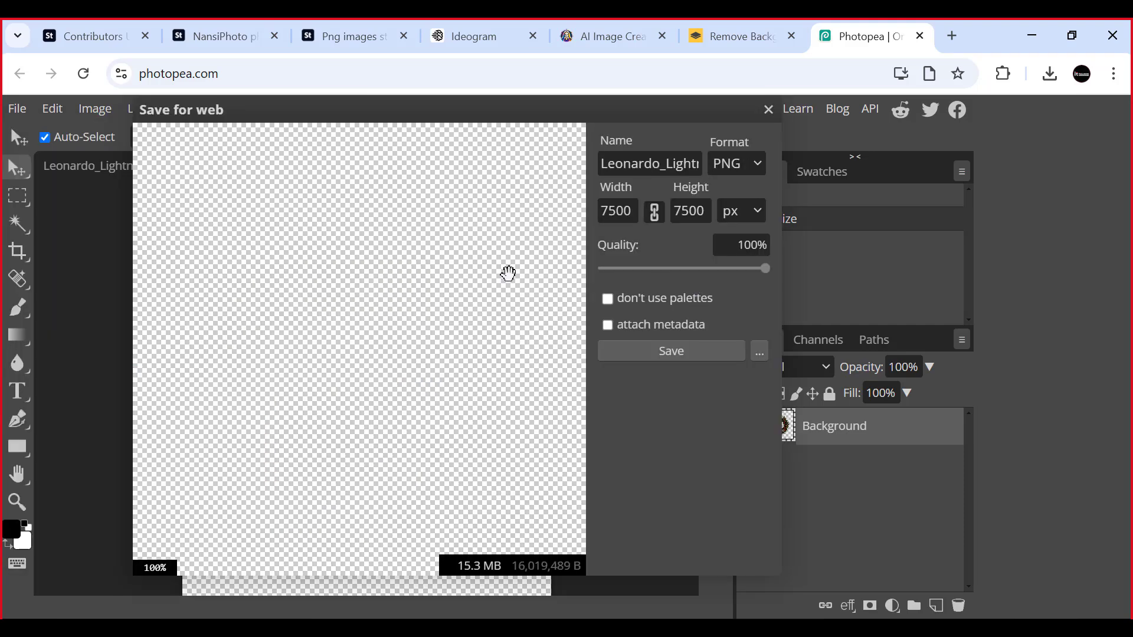
- Name the gold-bow wreath's PNG export "Christmas wreath Trans parant Png"
scroll(300, 325, up, 2)
click(662, 166)
double_click(632, 163)
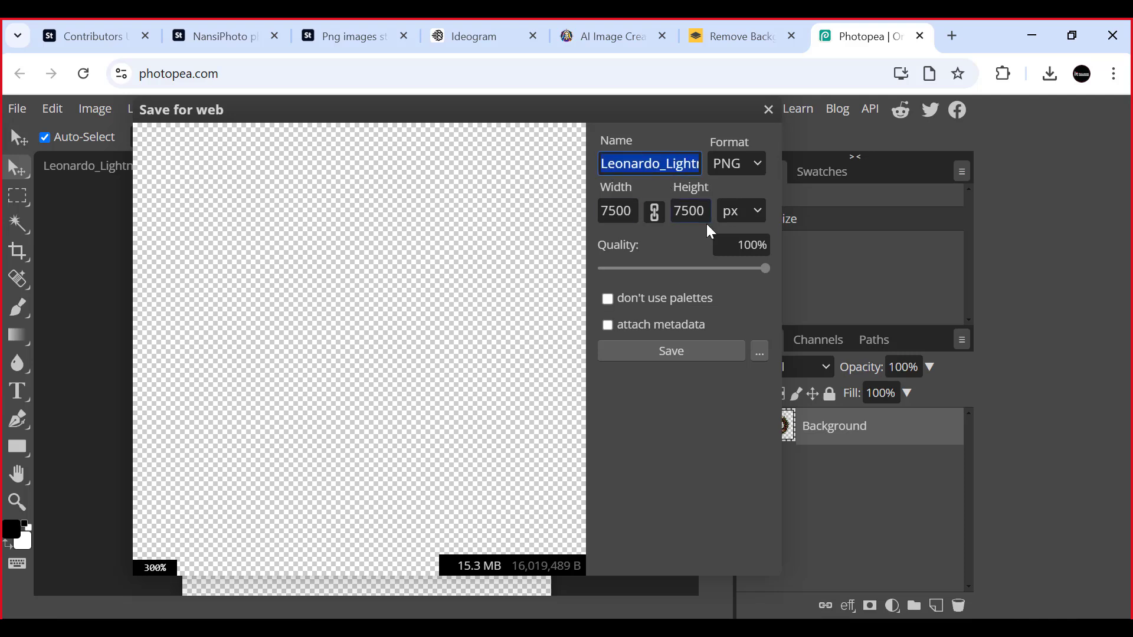
key(ctrl+v)
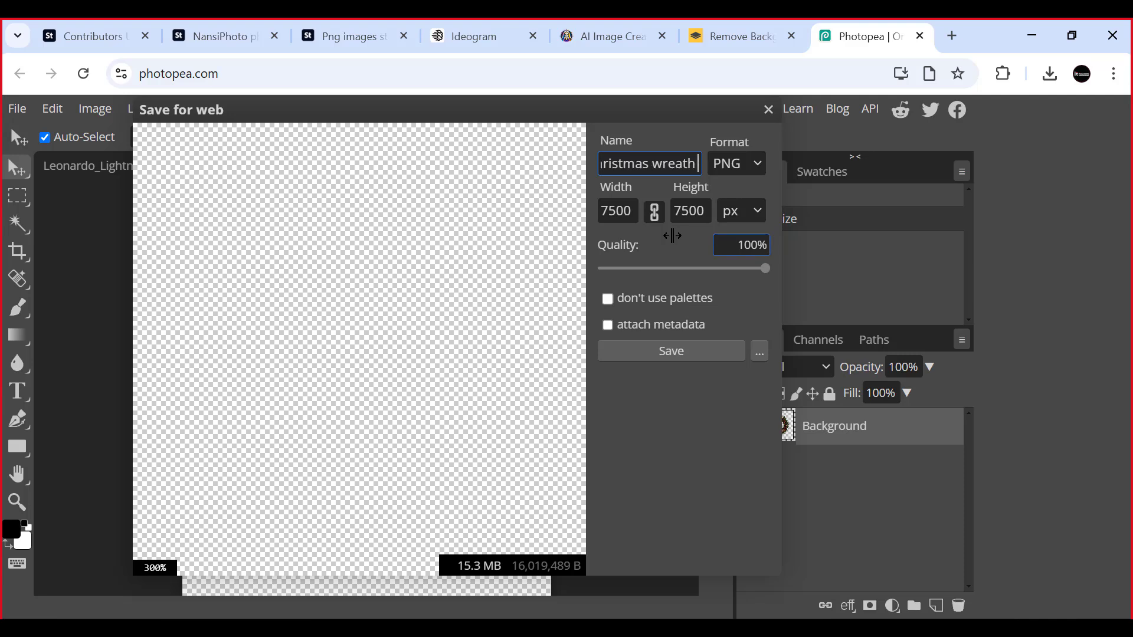
text(Tran)
text(s)
text( paran)
text(t Pn)
text(g)
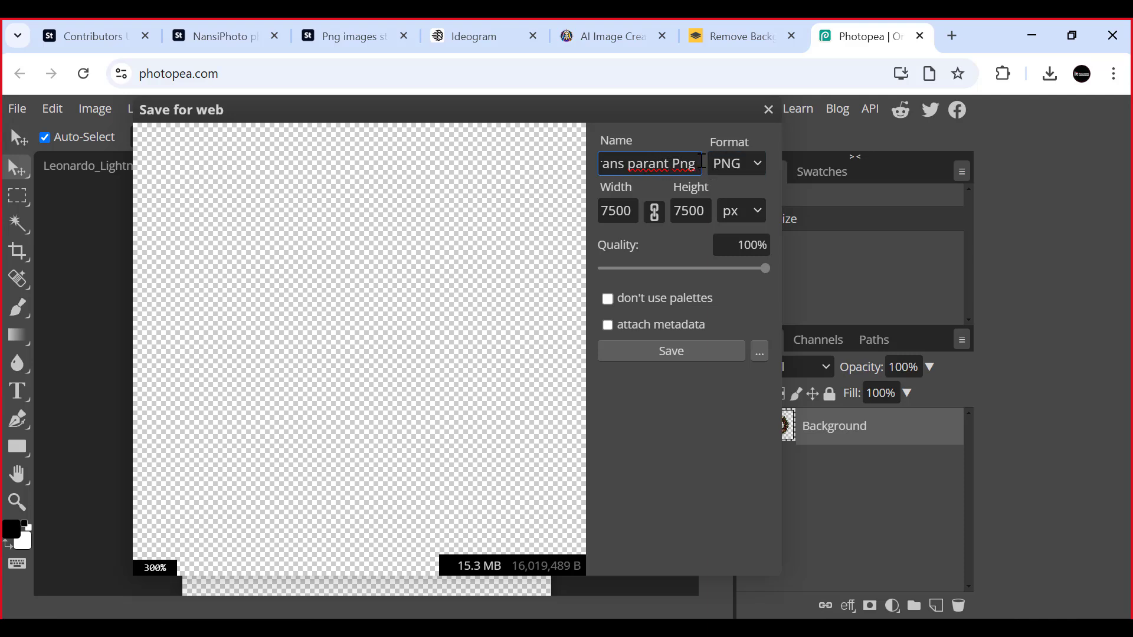
- Clear the export name, save the wreath at 7500 × 7500 px and 100% quality, and open the downloaded file to check it
drag(701, 161, 455, 197)
key(BackSpace)
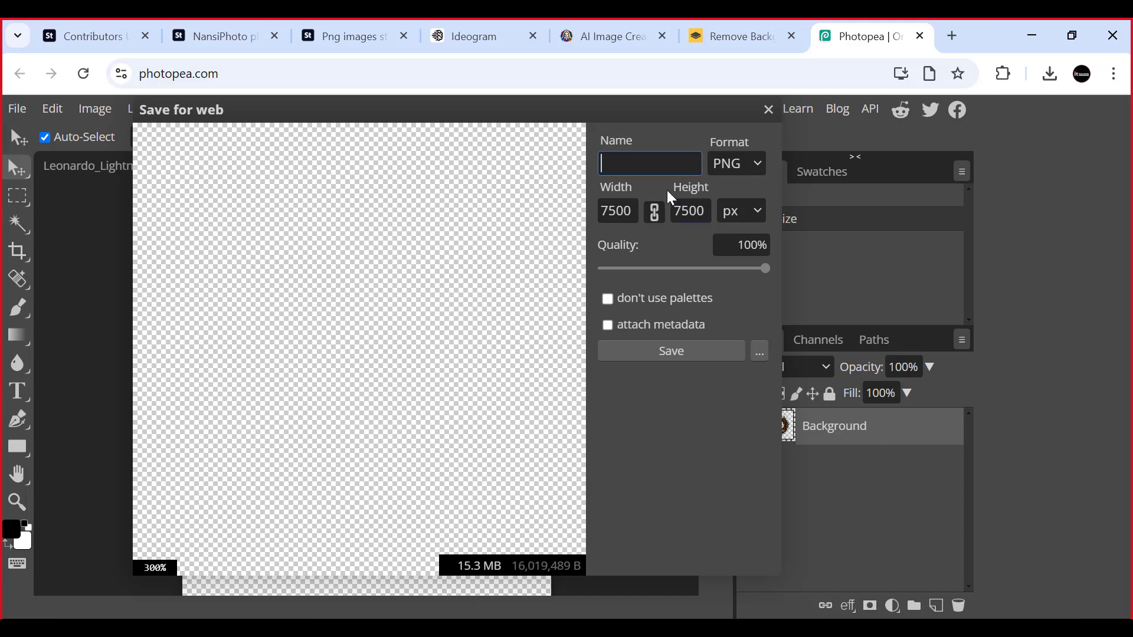
click(671, 351)
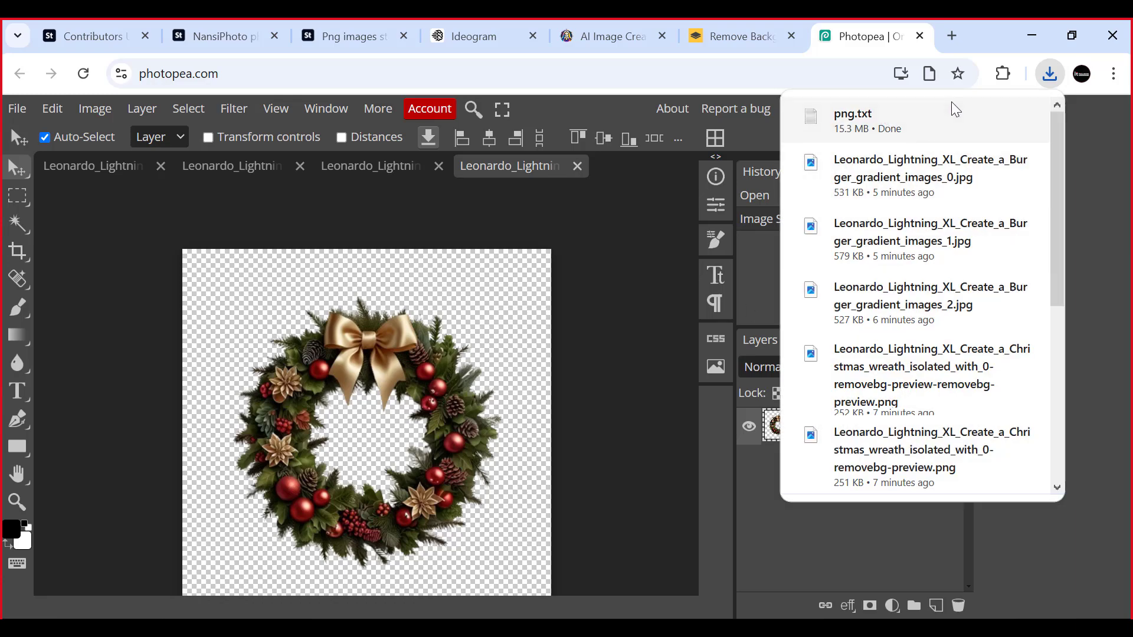
click(860, 125)
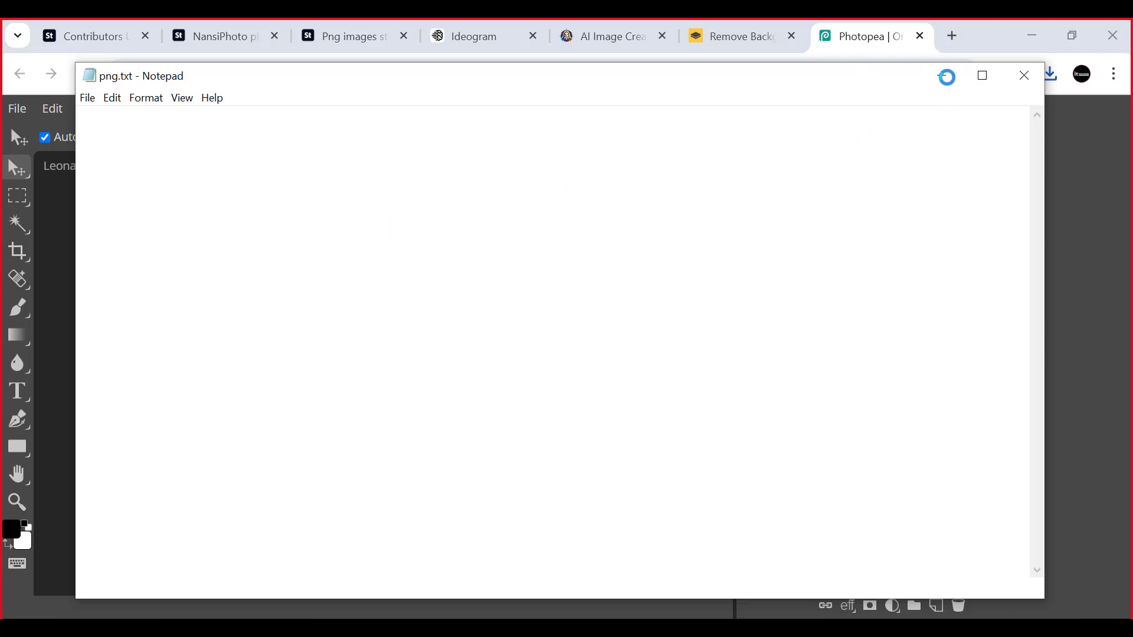
click(949, 78)
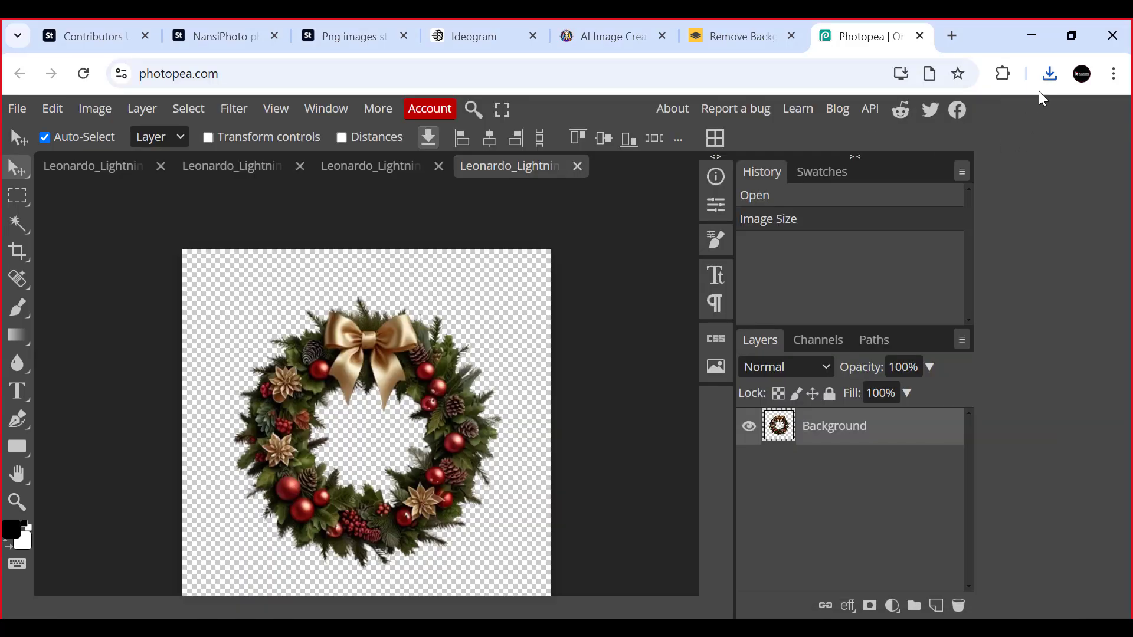
- Show png.txt in the Downloads folder, delete it, and return to Photopea
click(1050, 73)
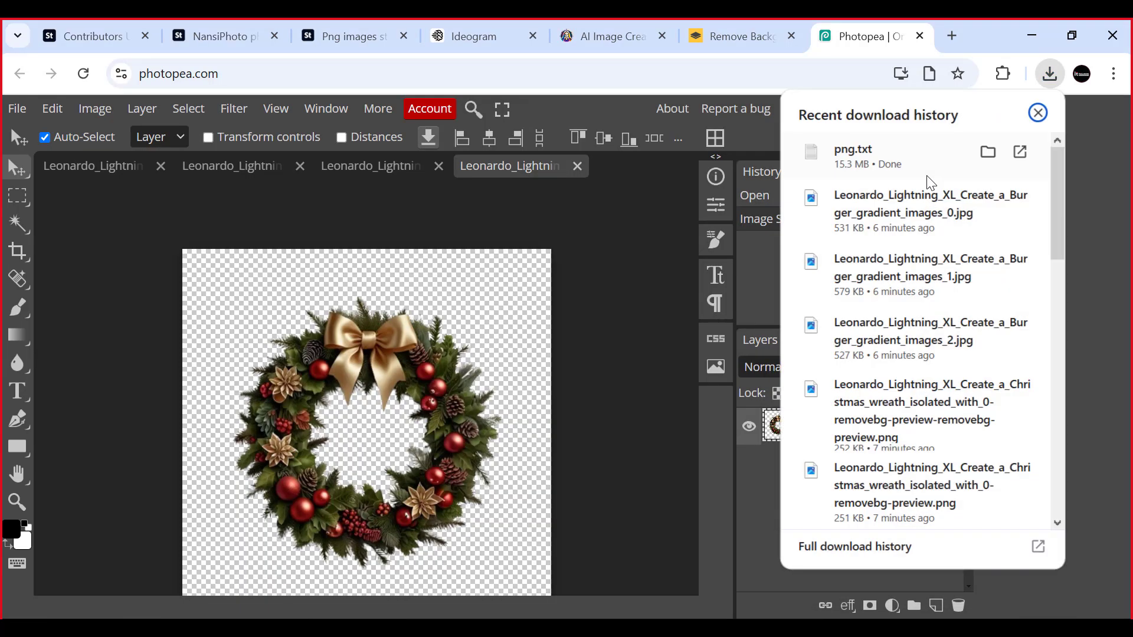
click(986, 155)
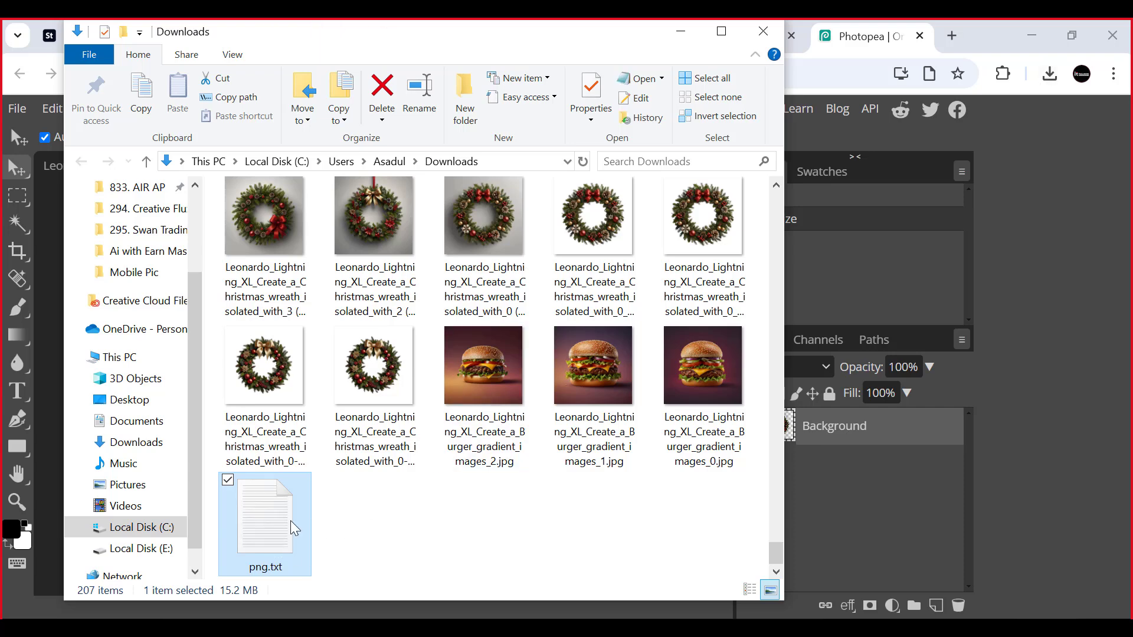
key(Delete)
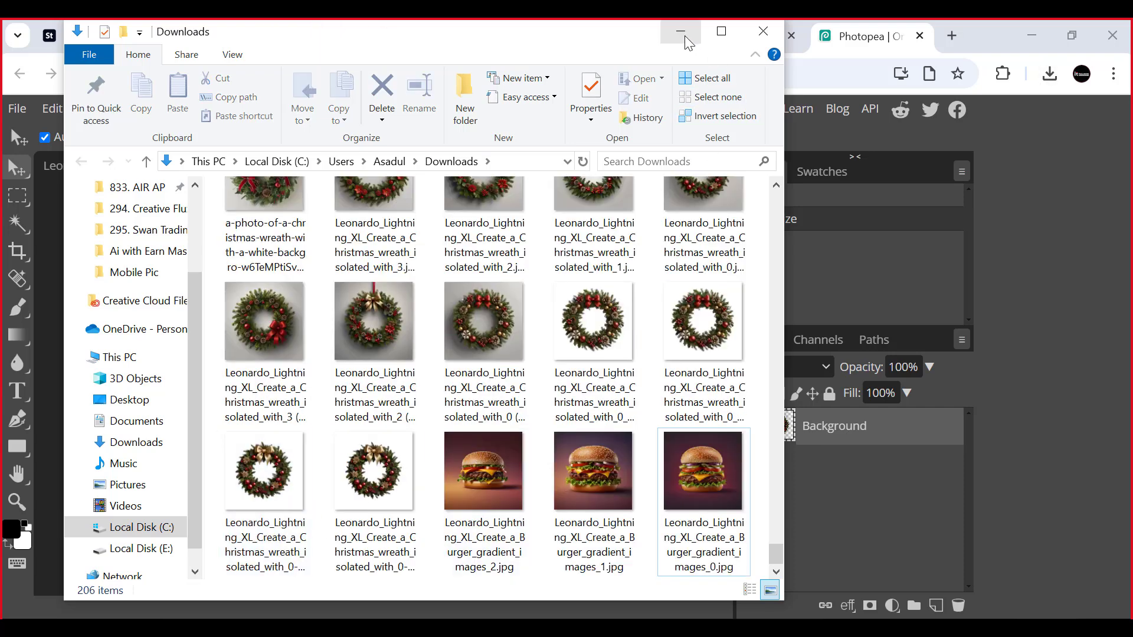
click(851, 287)
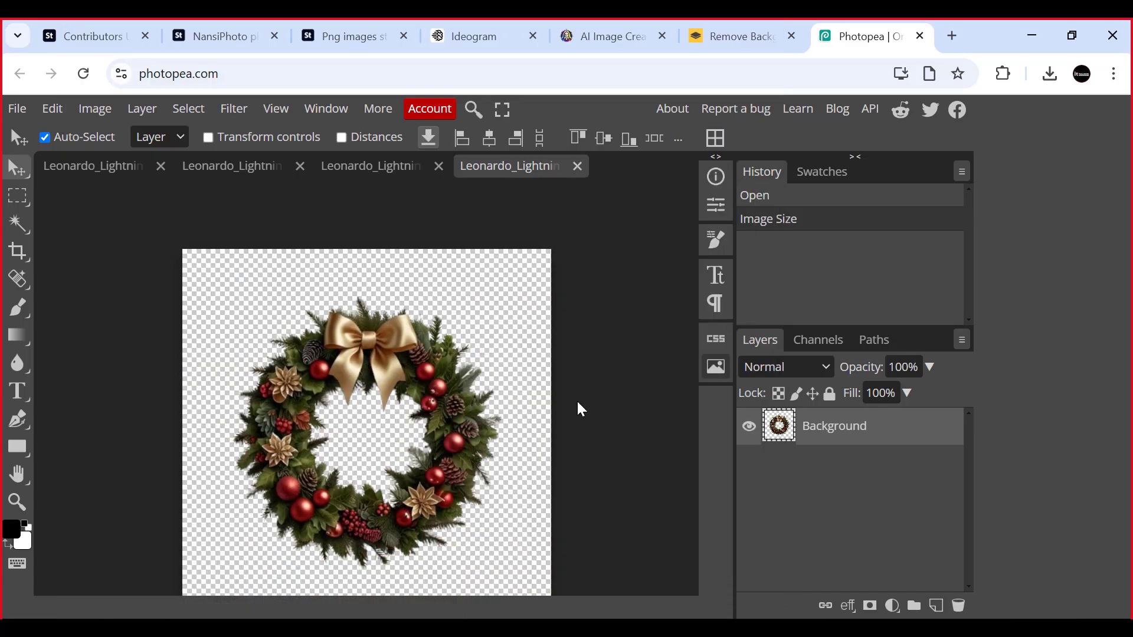
- Try to export the gold-bow wreath as PNG again, and exit the unresponsive Photopea page
click(16, 108)
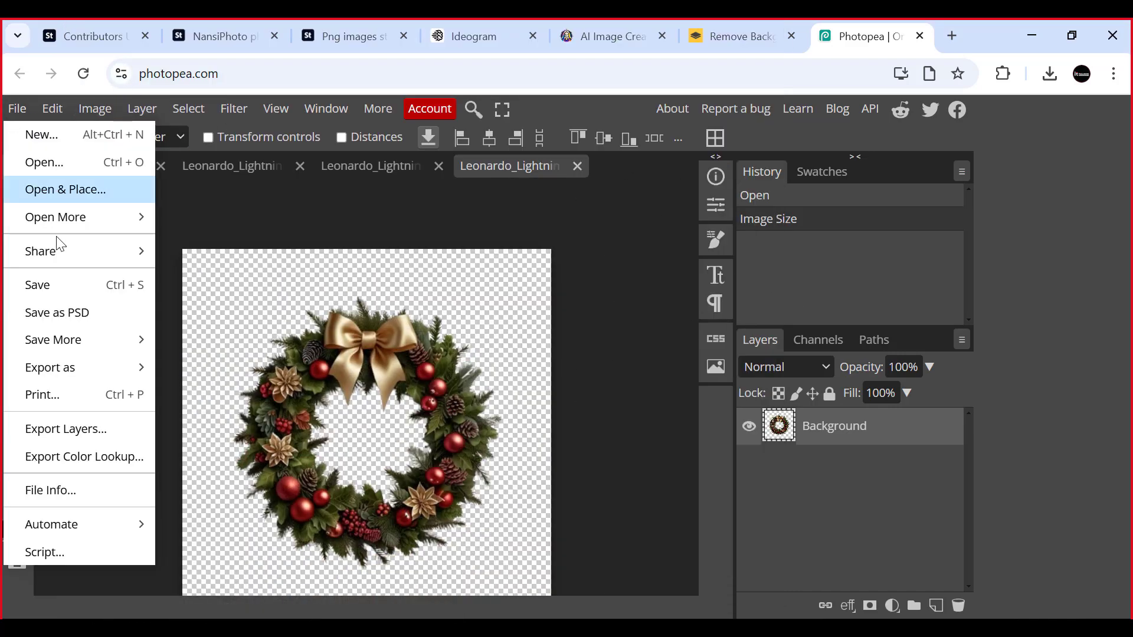
mouse_move(72, 366)
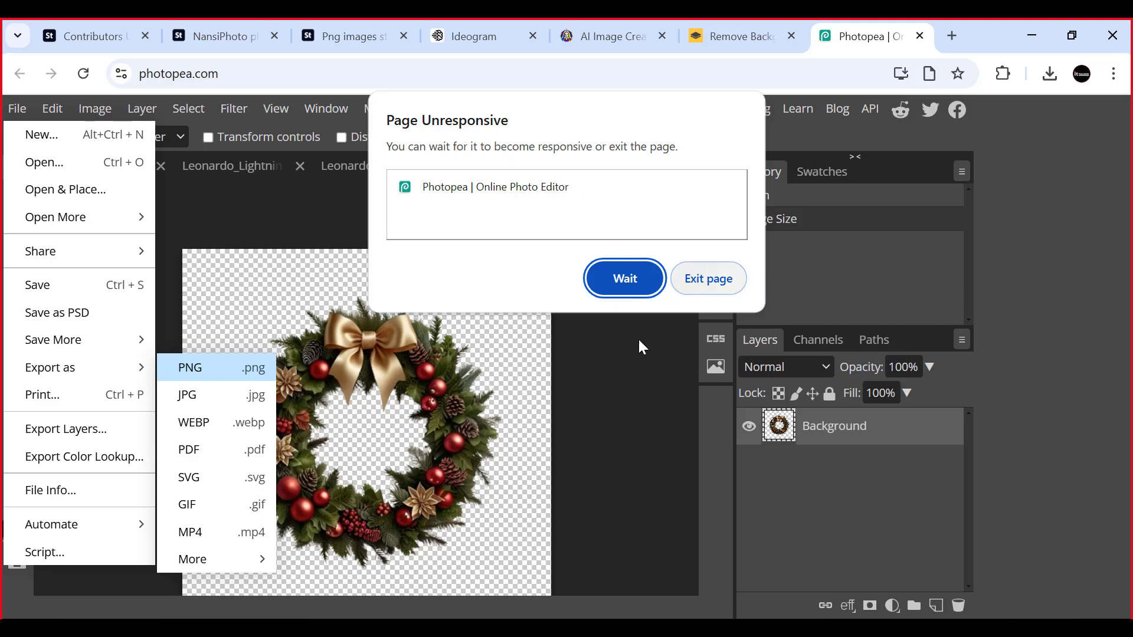
click(703, 282)
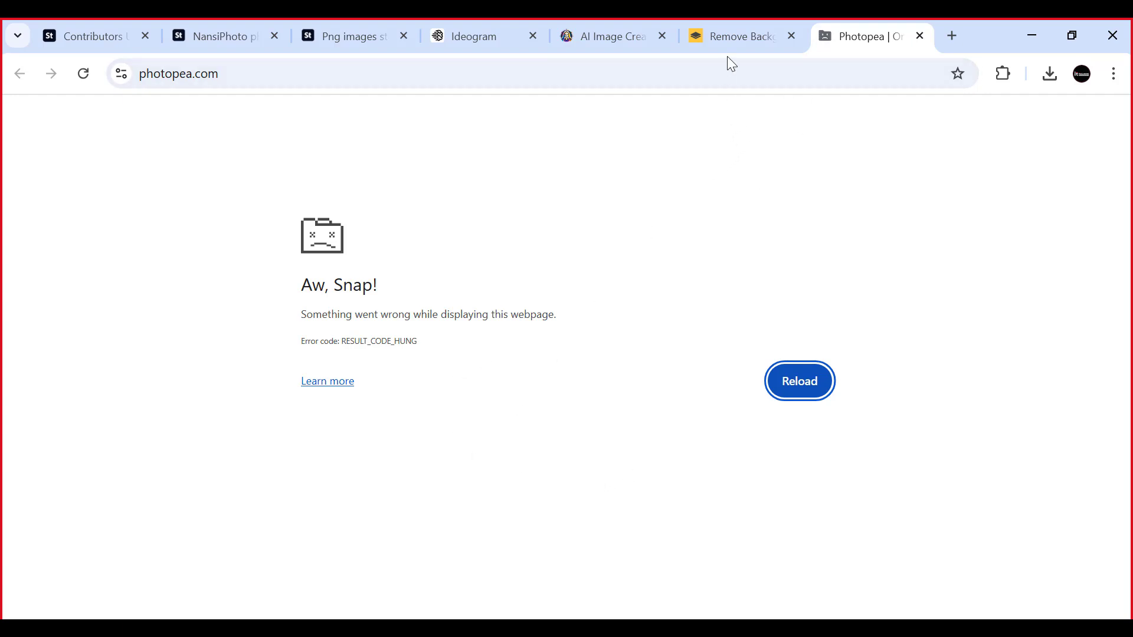
- Check the remove.bg page, then reload the crashed Photopea page
click(736, 35)
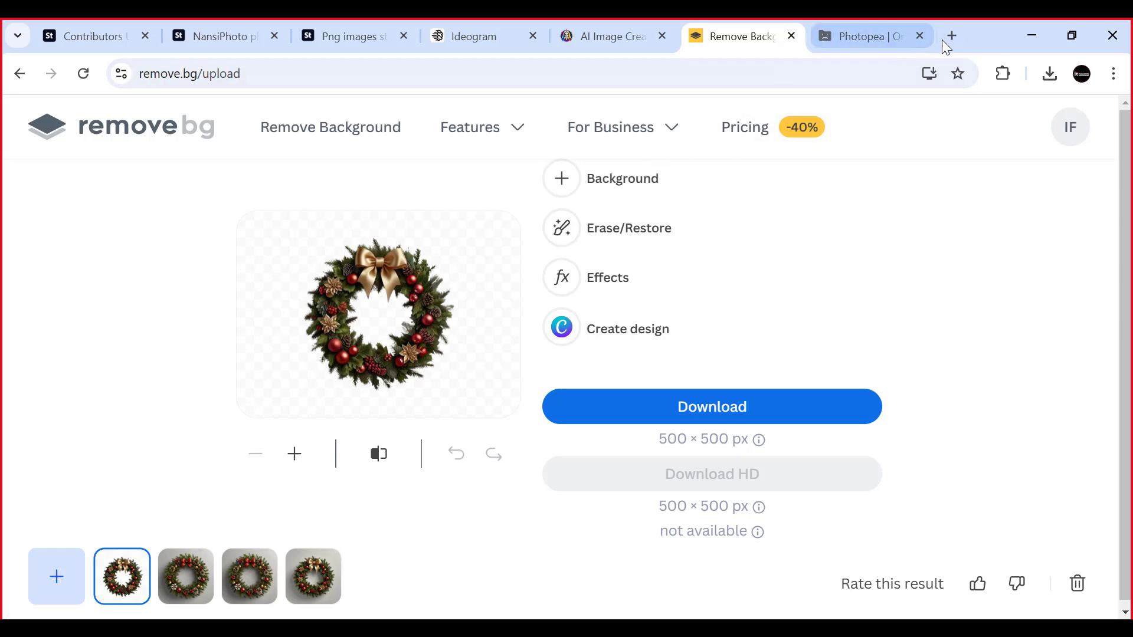
click(876, 40)
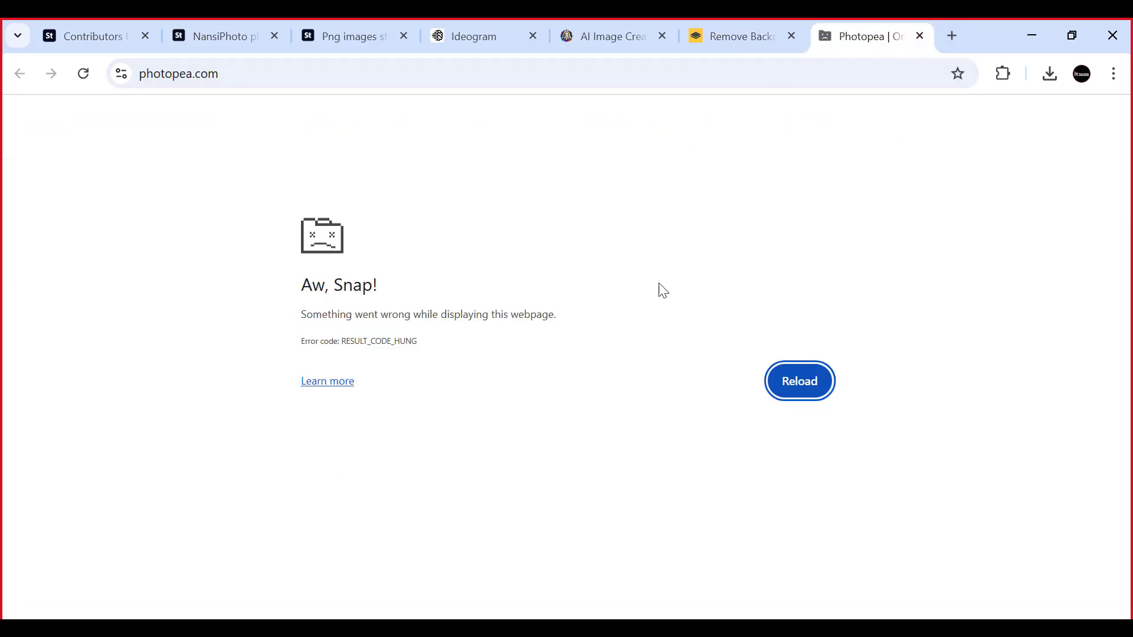
click(813, 382)
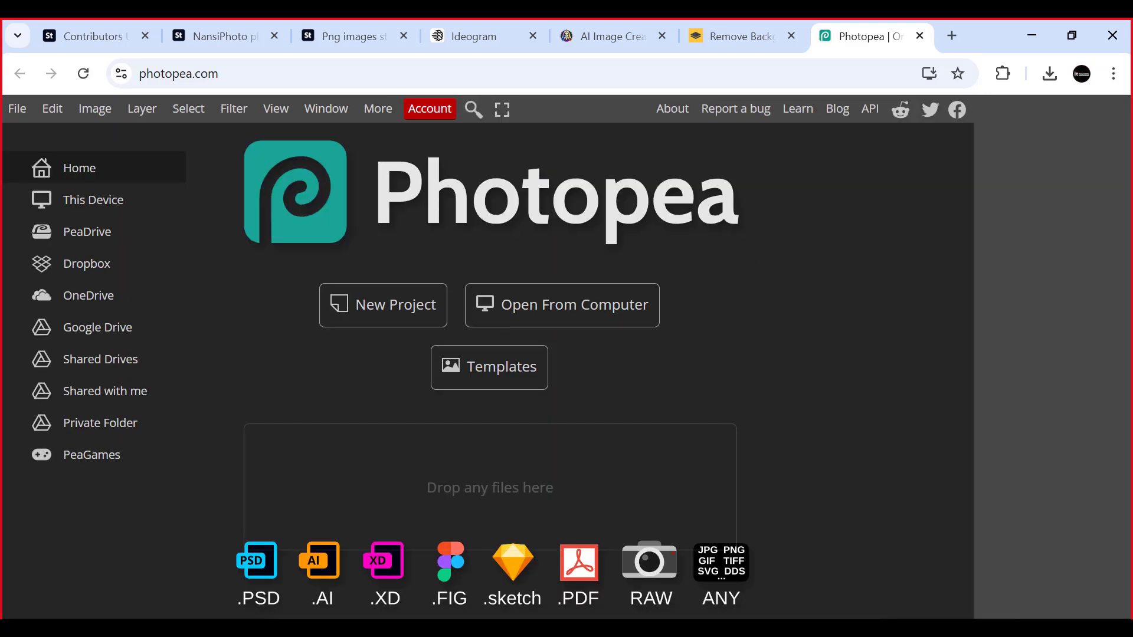
- Open the transparent gold-bow wreath from Downloads in Photopea, try to bring in all four transparent wreaths, and close the stray image tab
click(175, 628)
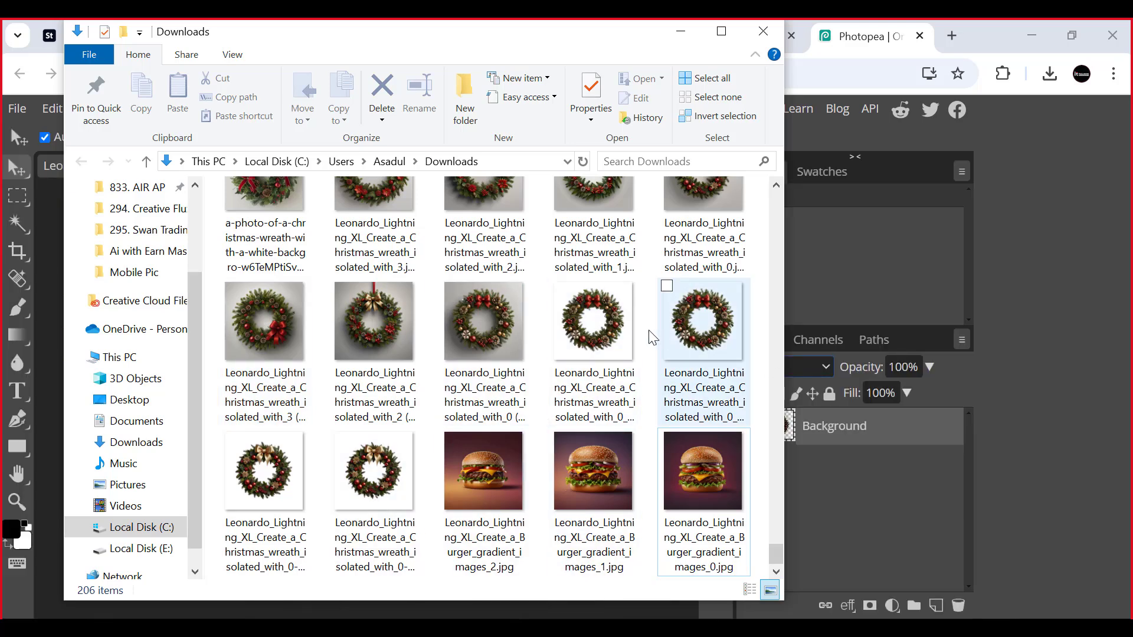
click(363, 481)
shift+click(611, 329)
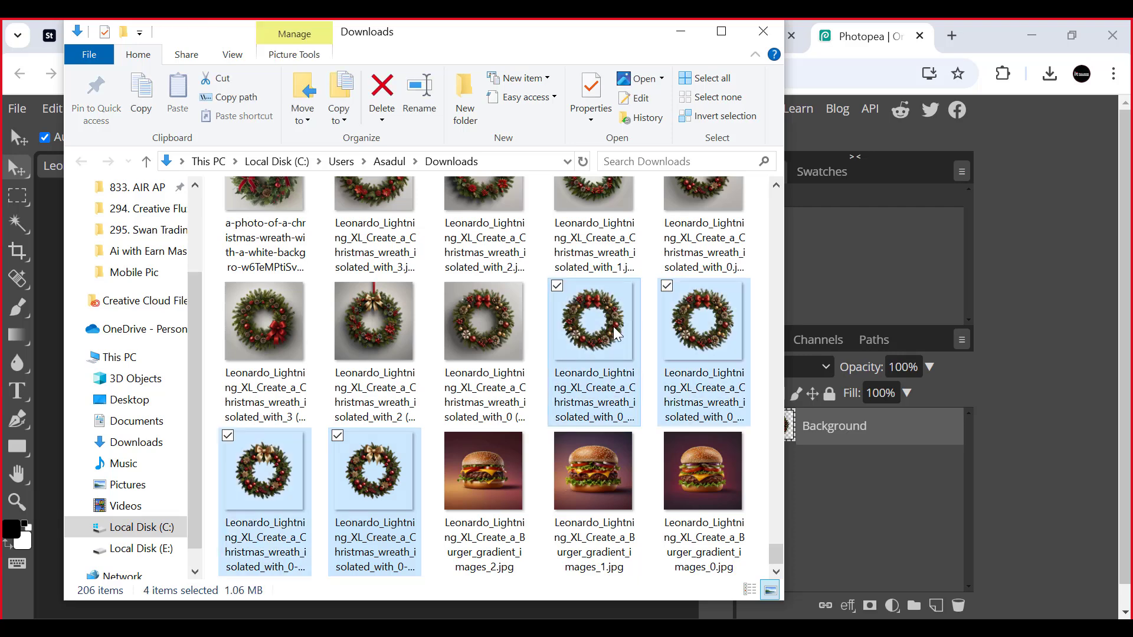
drag(713, 302, 885, 272)
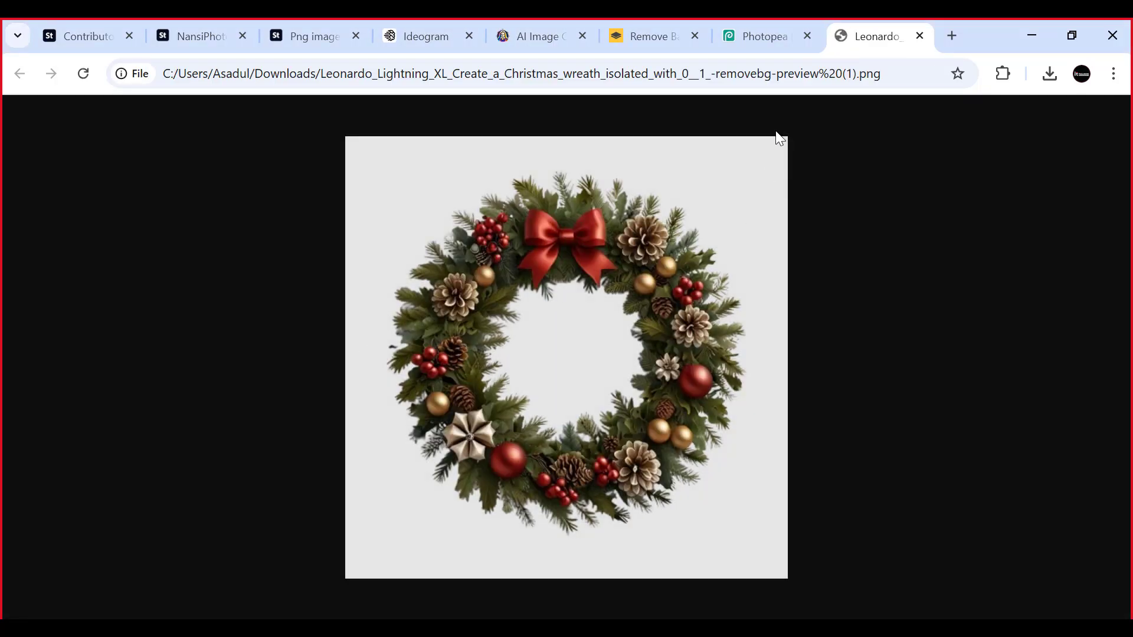
click(919, 36)
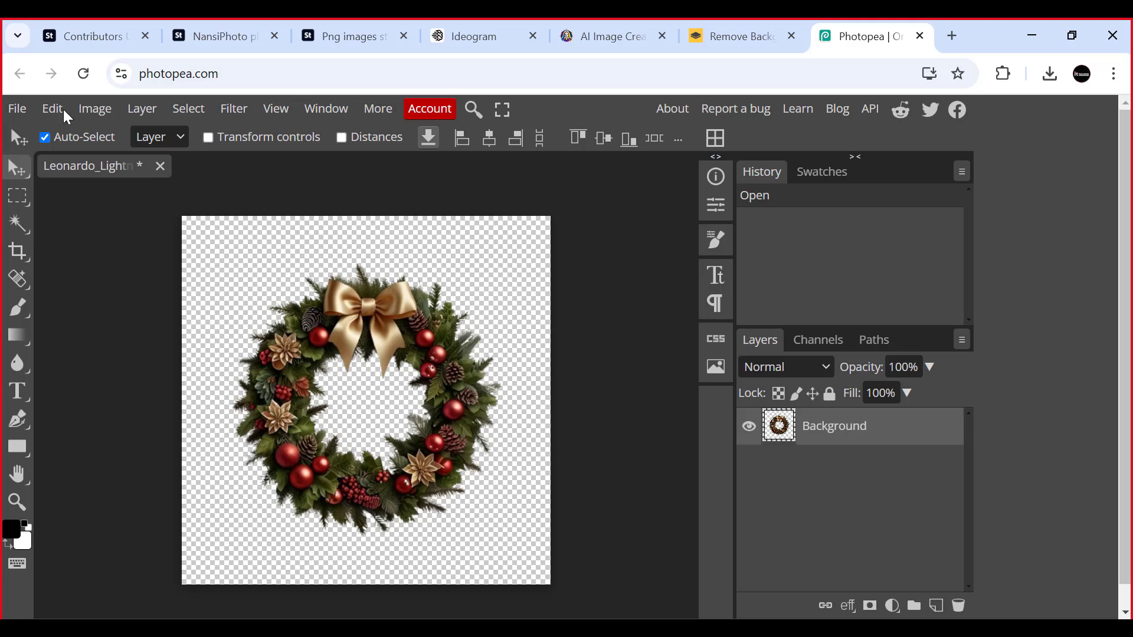
- Resize the gold-bow wreath image to 7500 × 7500 pixels at 300 DPI with bilinear resampling
key(alt+ctrl+i)
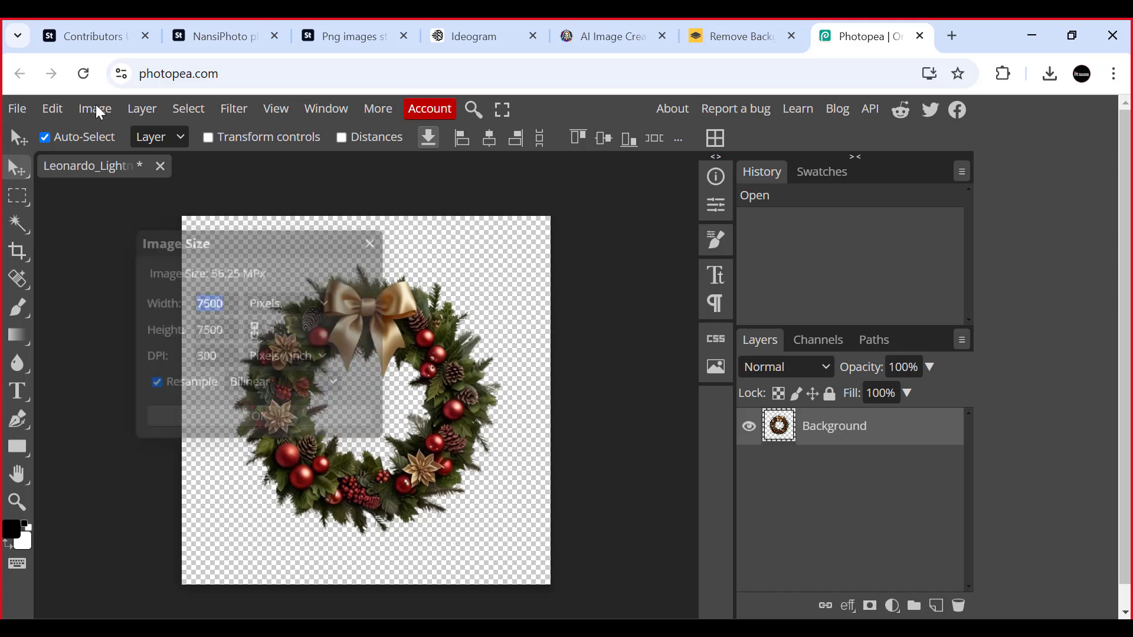
click(96, 110)
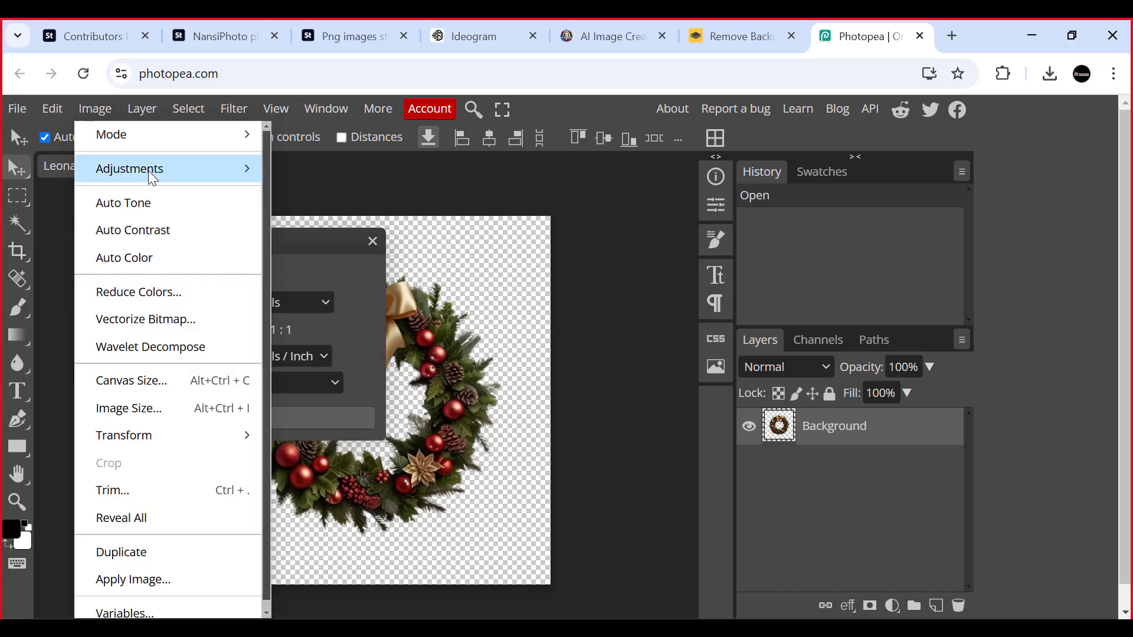
mouse_move(168, 136)
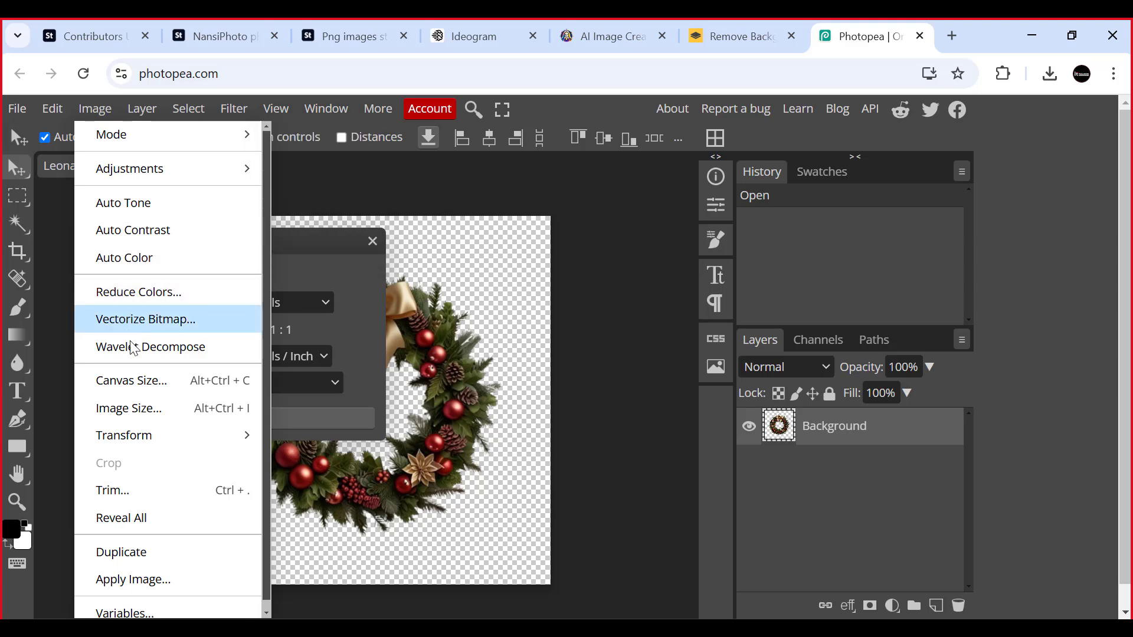
click(129, 408)
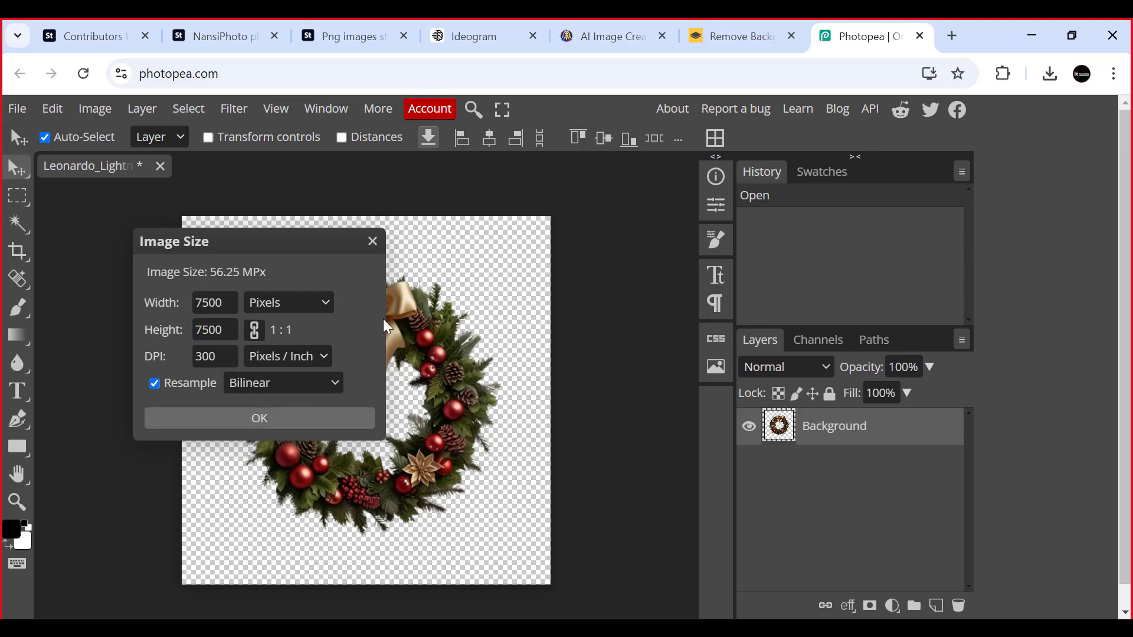
click(257, 418)
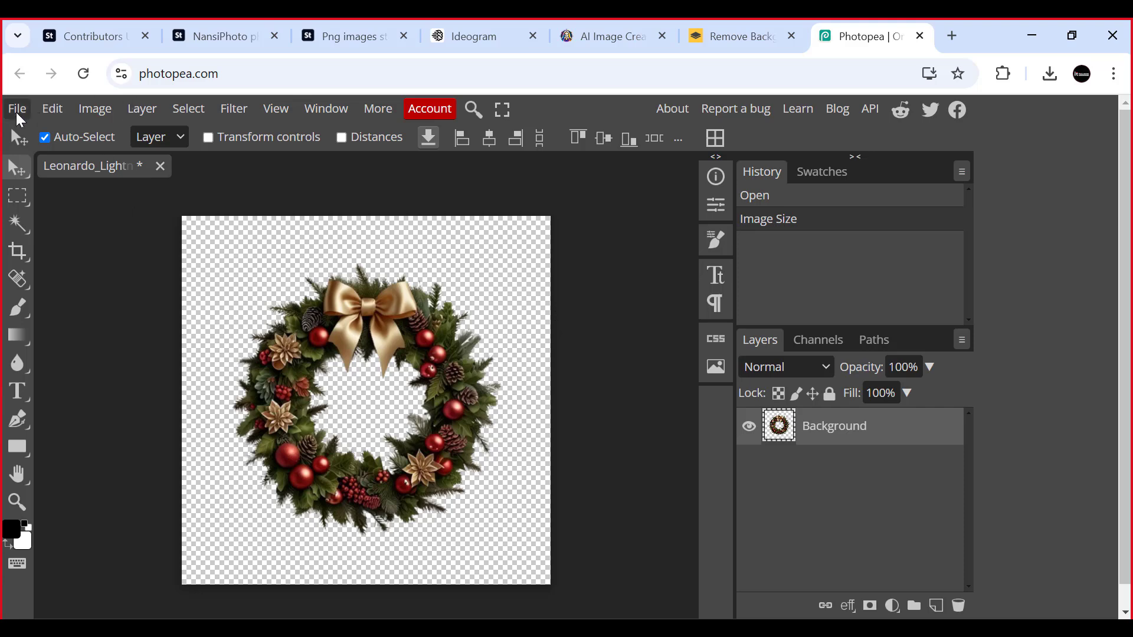
- Start exporting the resized wreath as PNG, and close the Adobe Stock "png images" search page before returning to Photopea
click(18, 110)
mouse_move(145, 366)
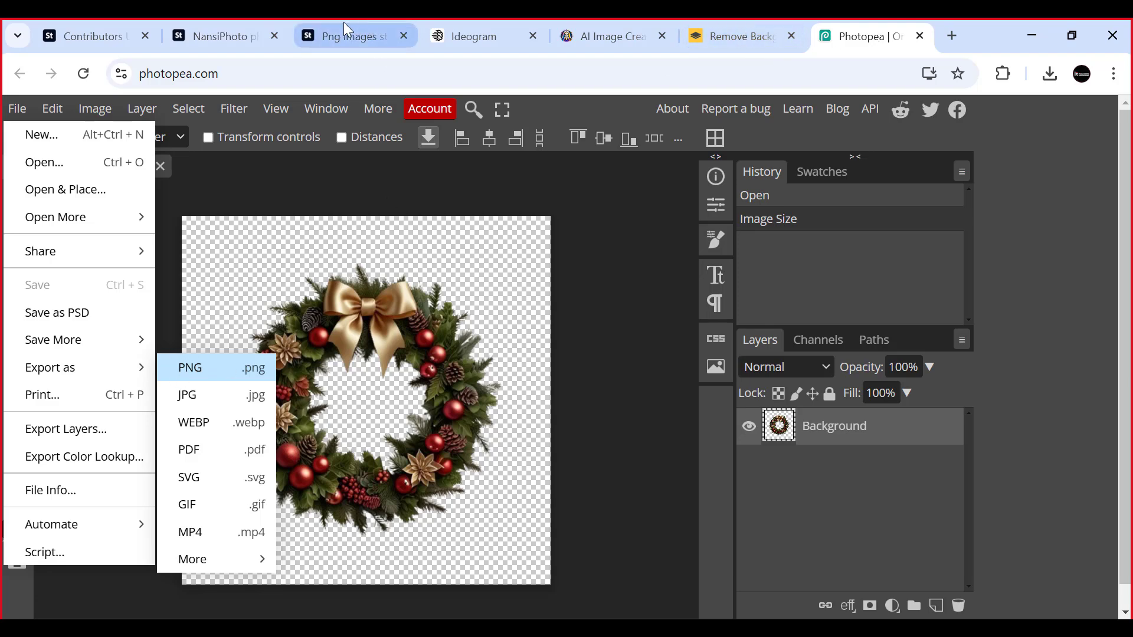
click(331, 33)
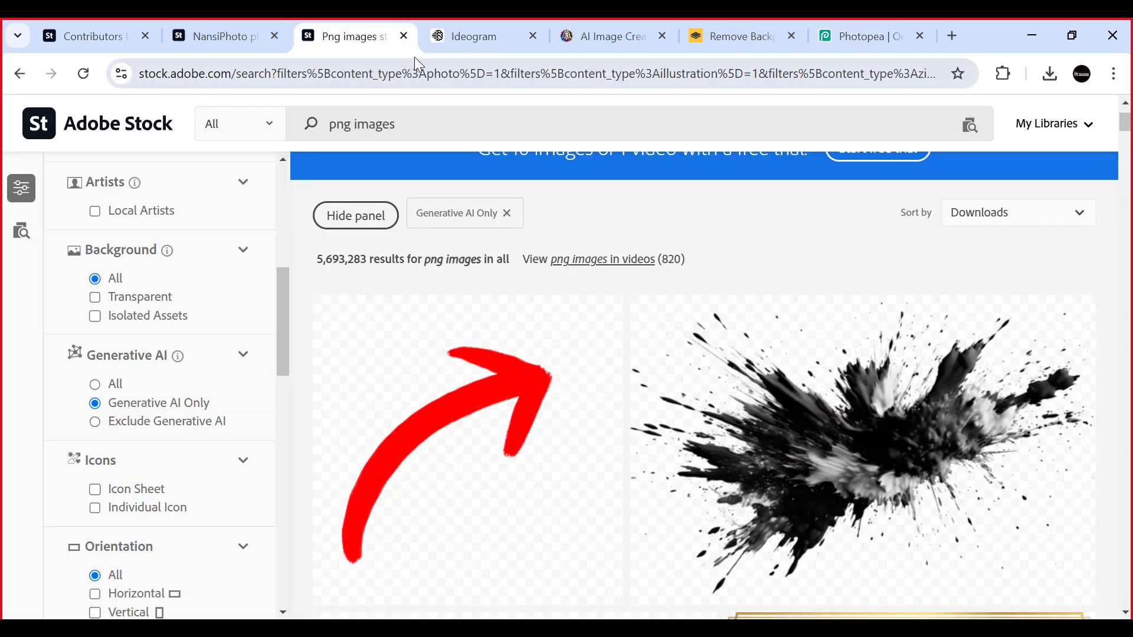
click(404, 35)
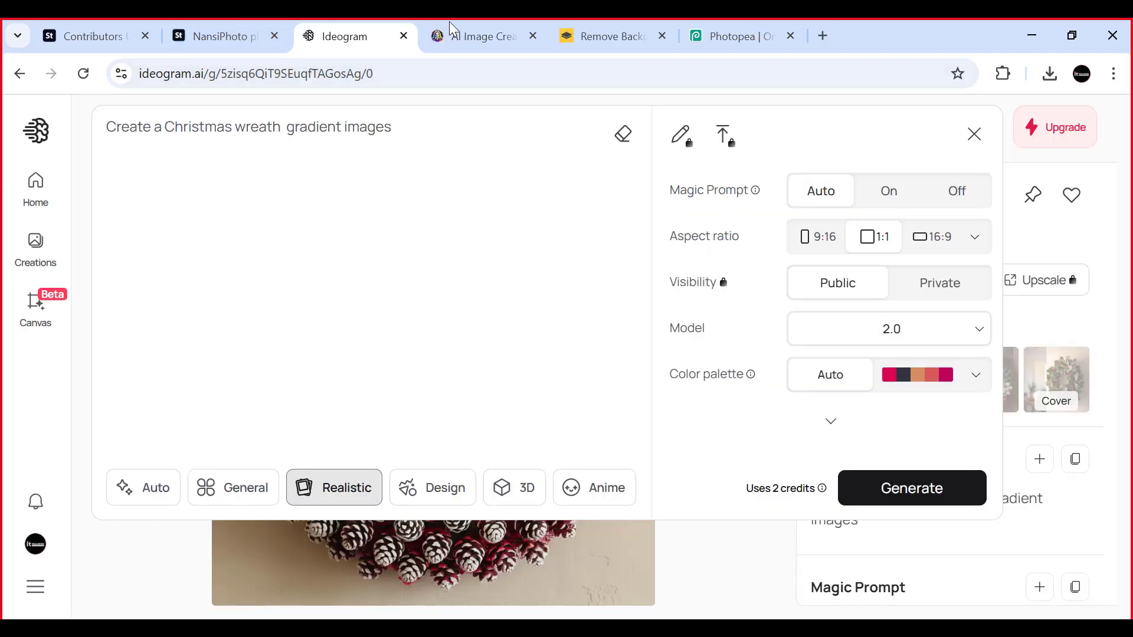
click(239, 37)
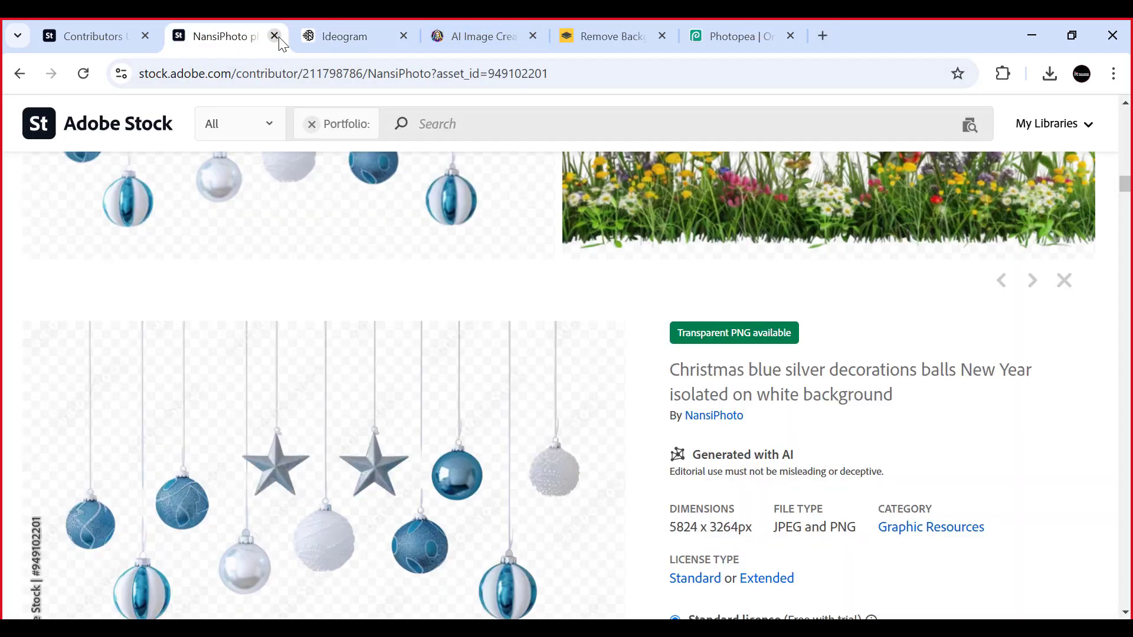
click(103, 36)
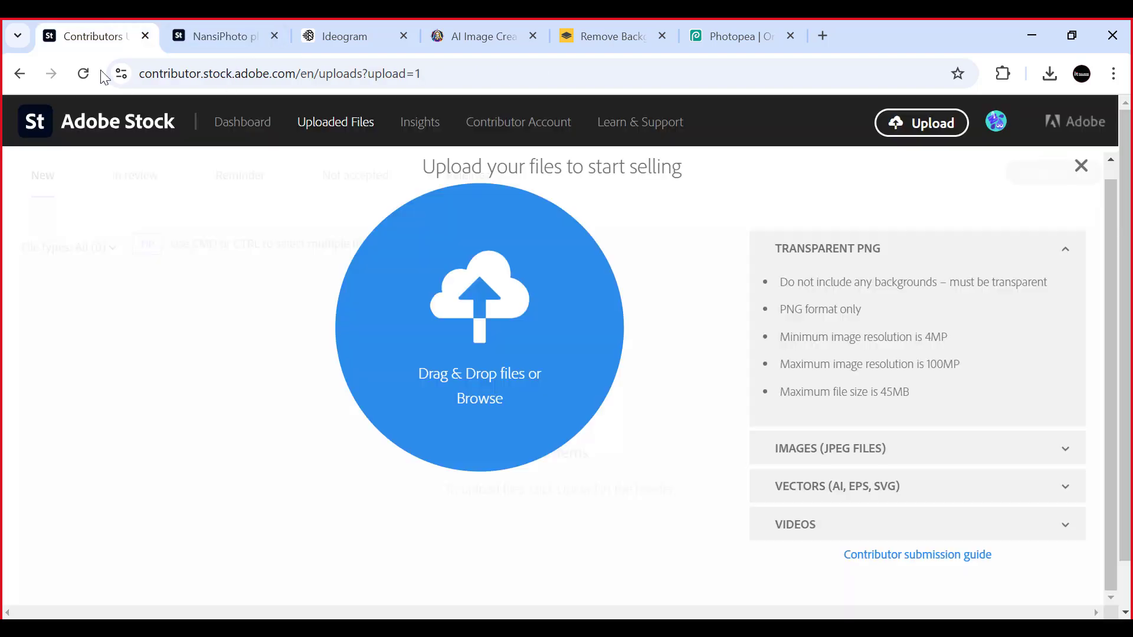
click(846, 24)
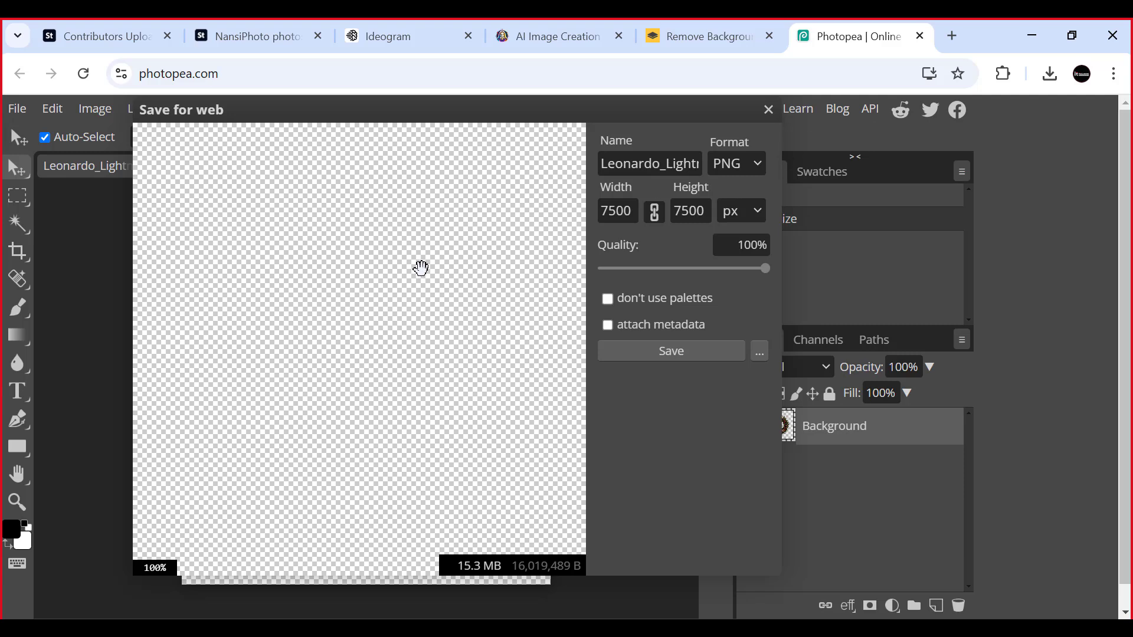
- Name the export "Christmas wreath" and save it as a 7500 × 7500 px PNG at 100% quality
click(665, 170)
double_click(660, 164)
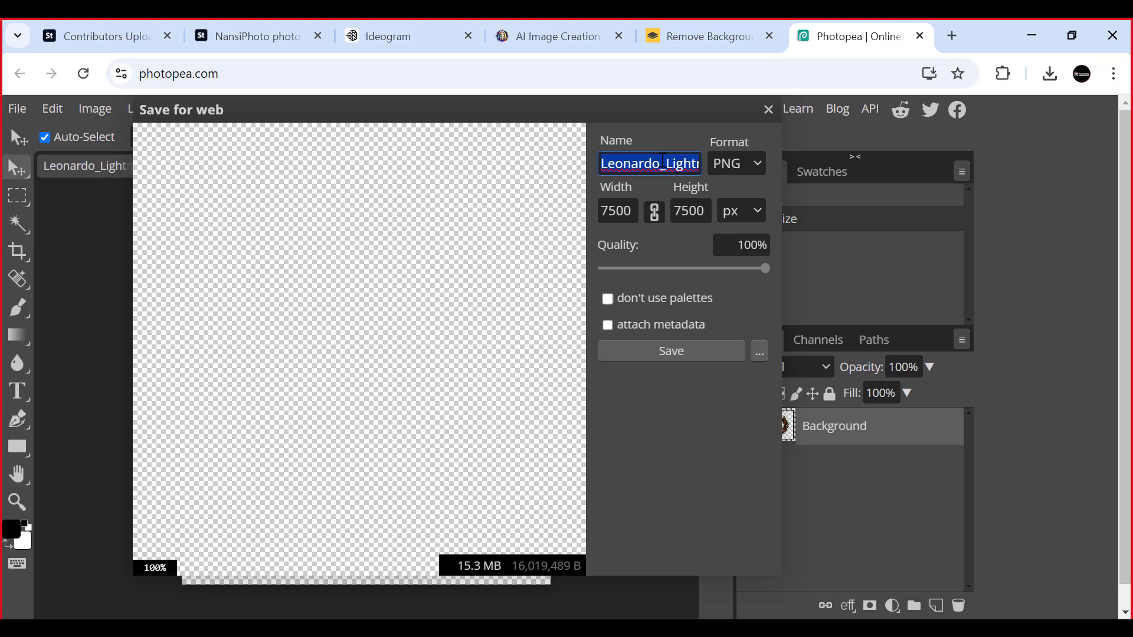
key(ctrl+v)
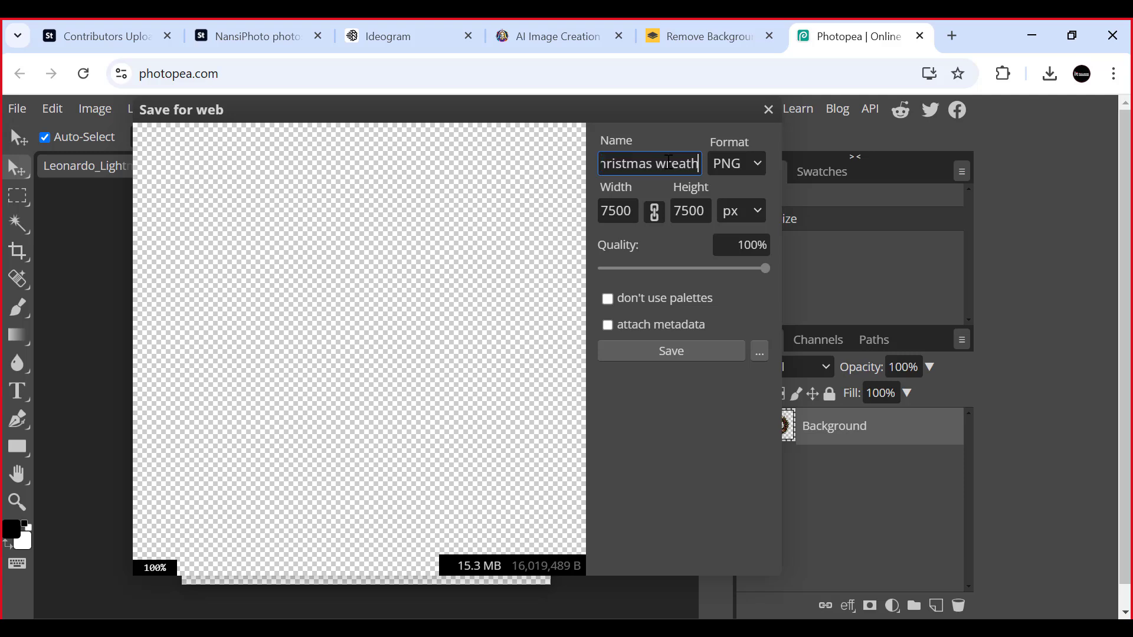
click(674, 352)
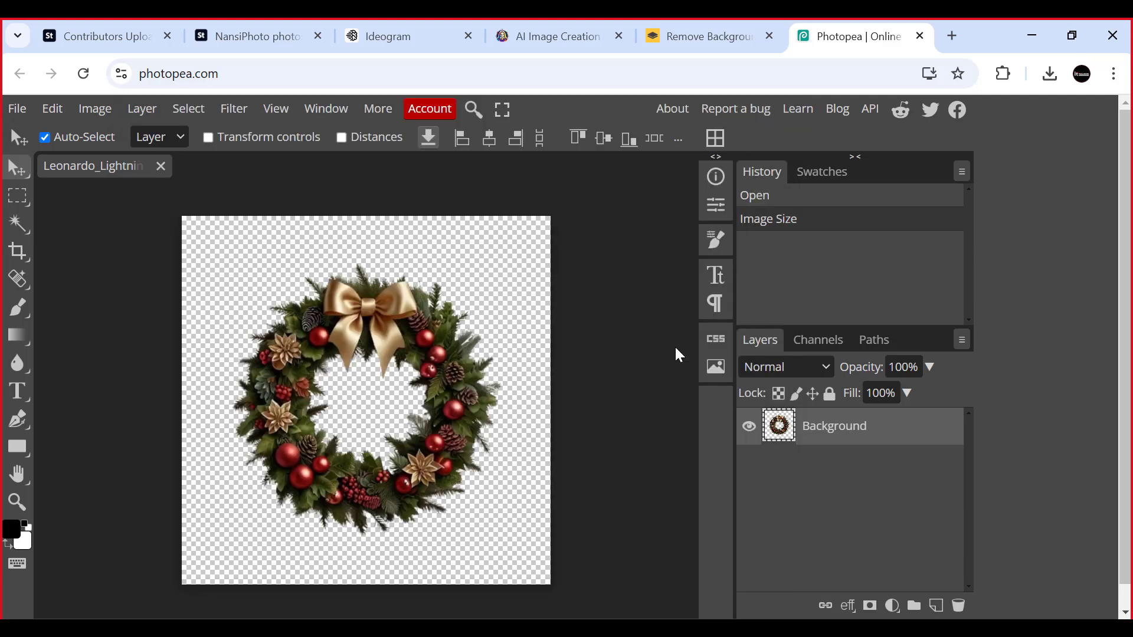
- Close Photopea and switch to the Adobe Stock contributor portfolio page, passing by the Leonardo generations
mouse_move(891, 115)
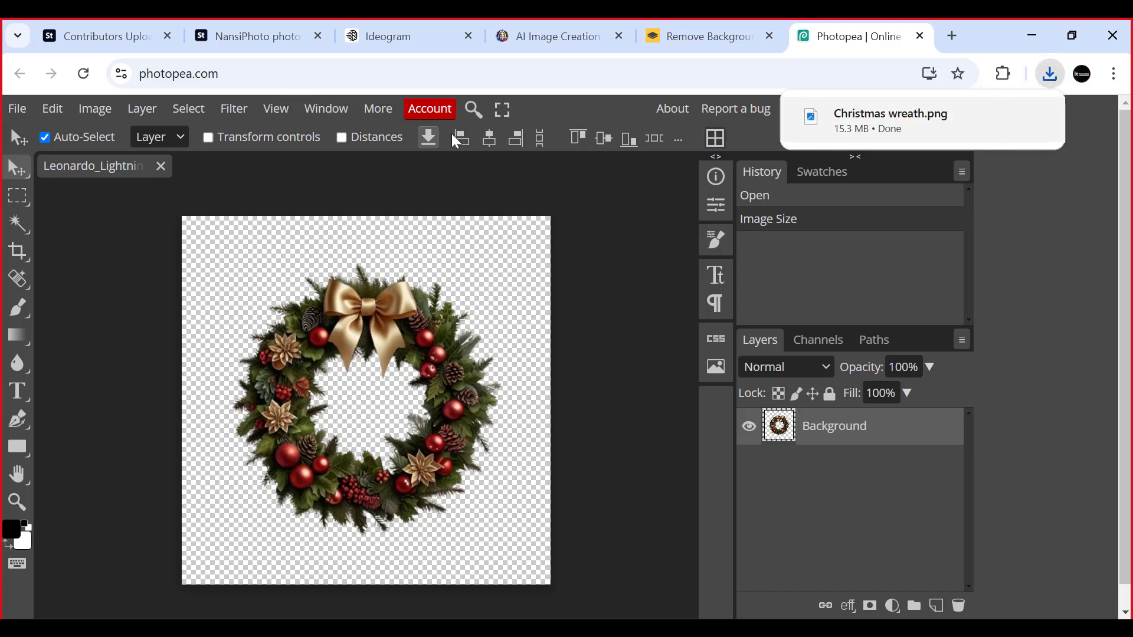
click(920, 36)
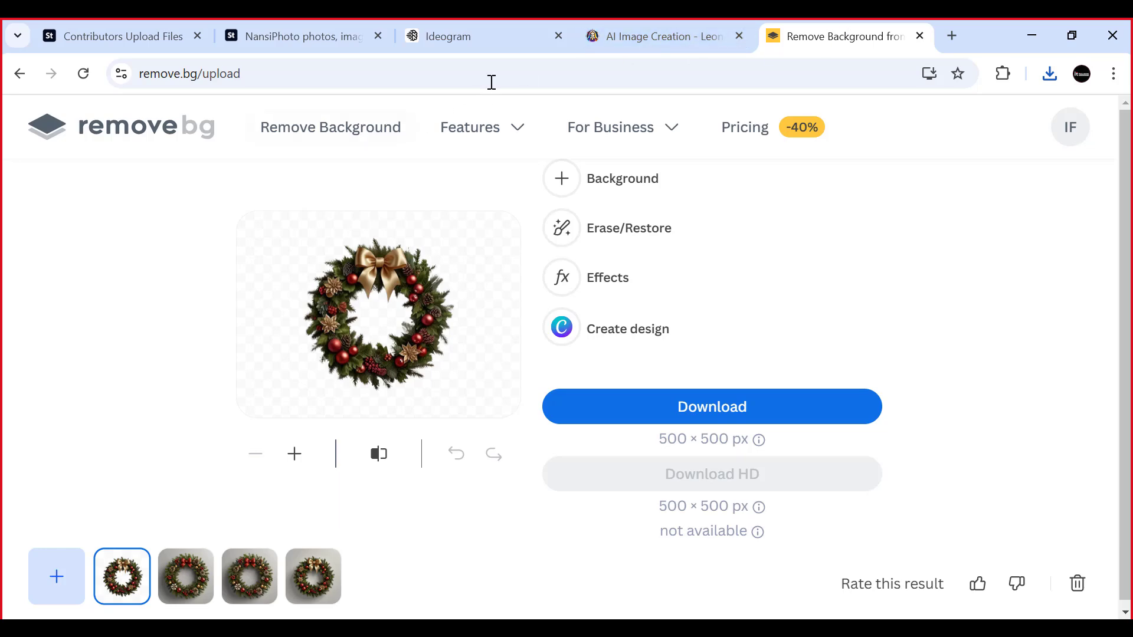
click(660, 37)
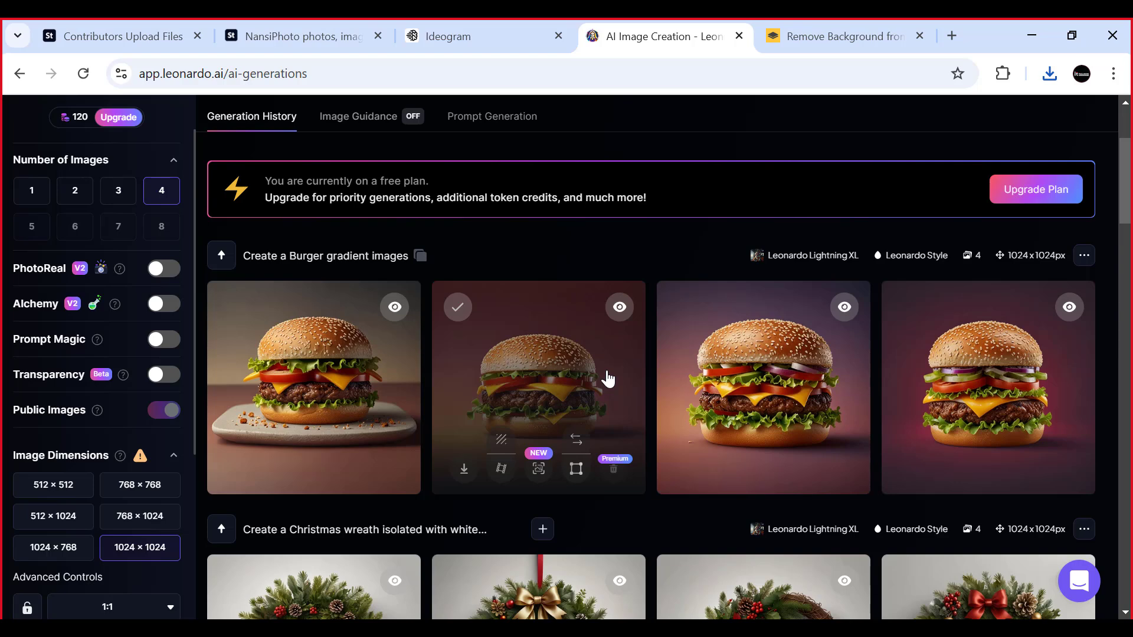
click(274, 32)
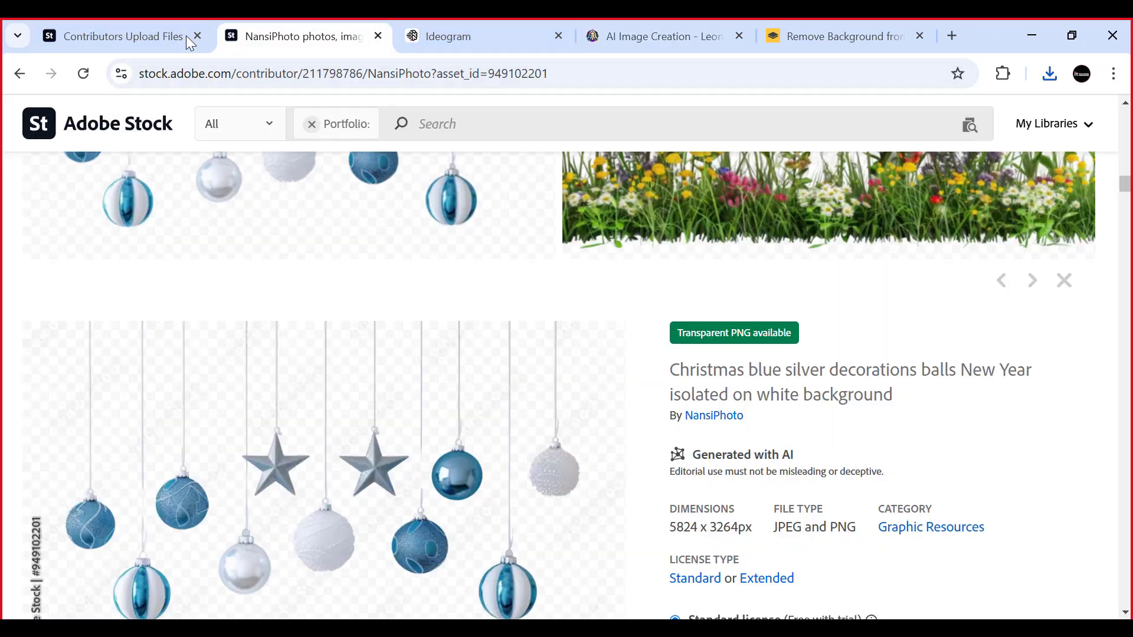
- Go to the Adobe Stock home page and search for the suggested phrase "images jpg"
click(130, 132)
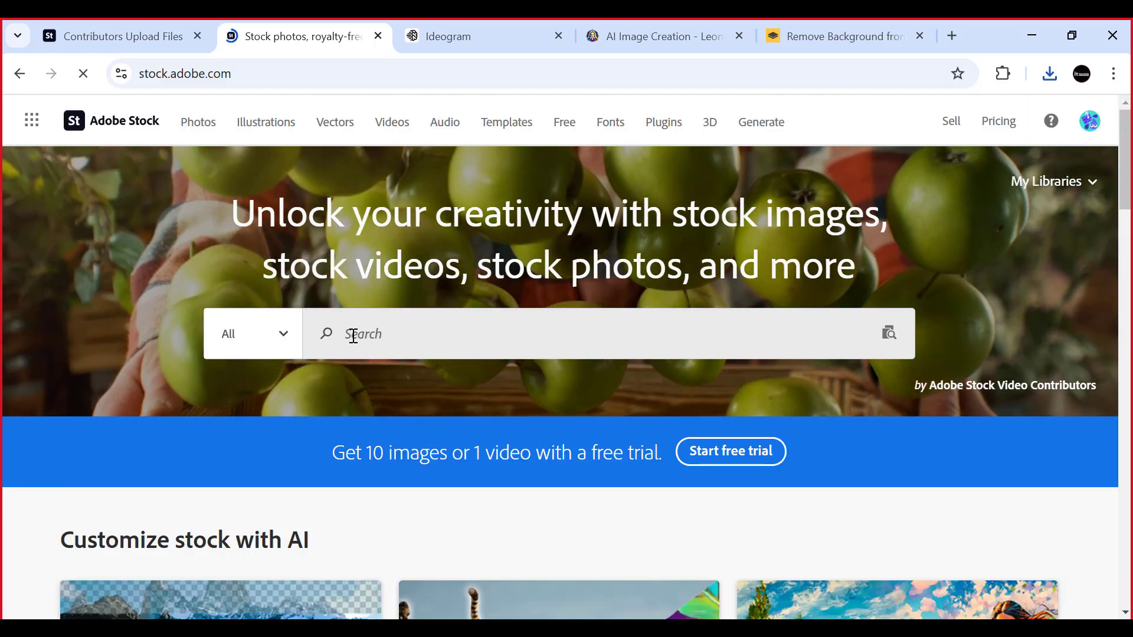
click(327, 334)
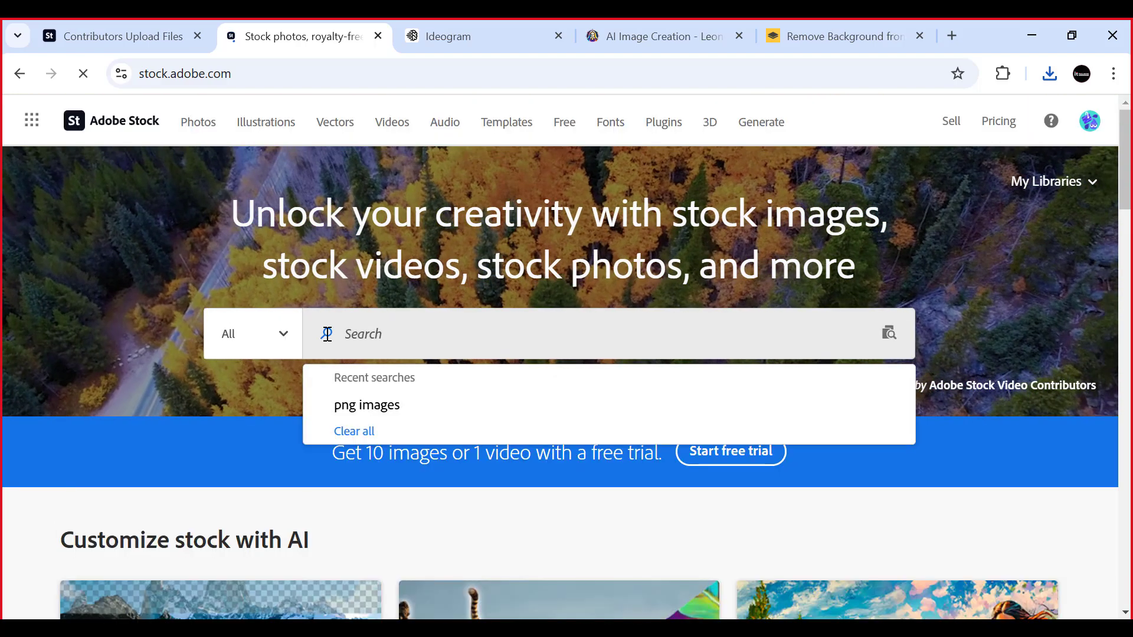
text(jpg)
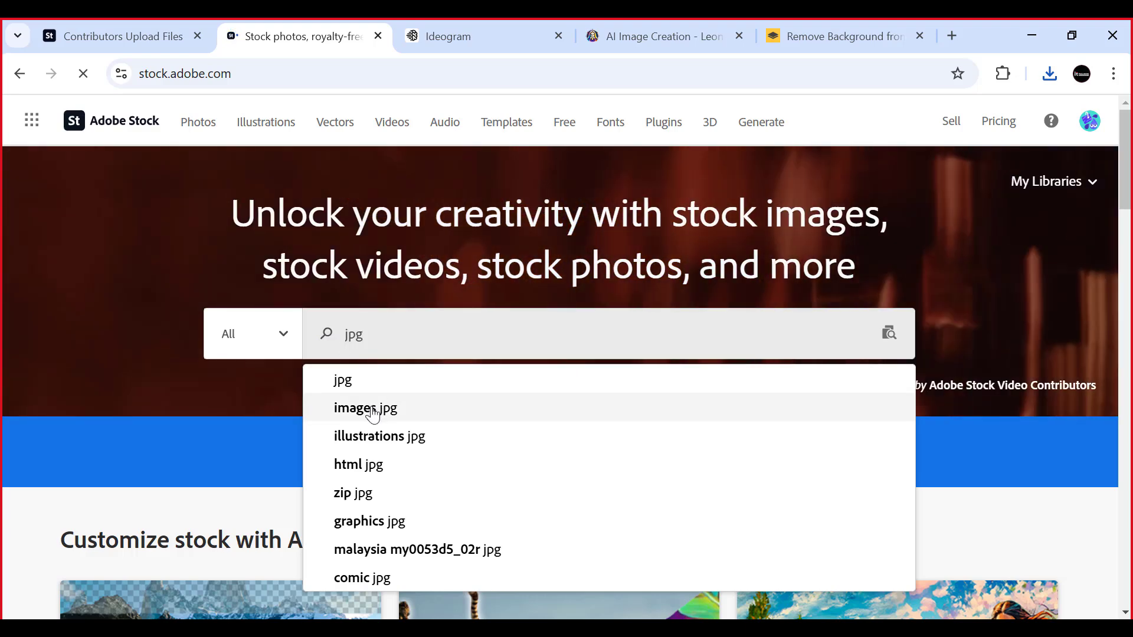
click(412, 401)
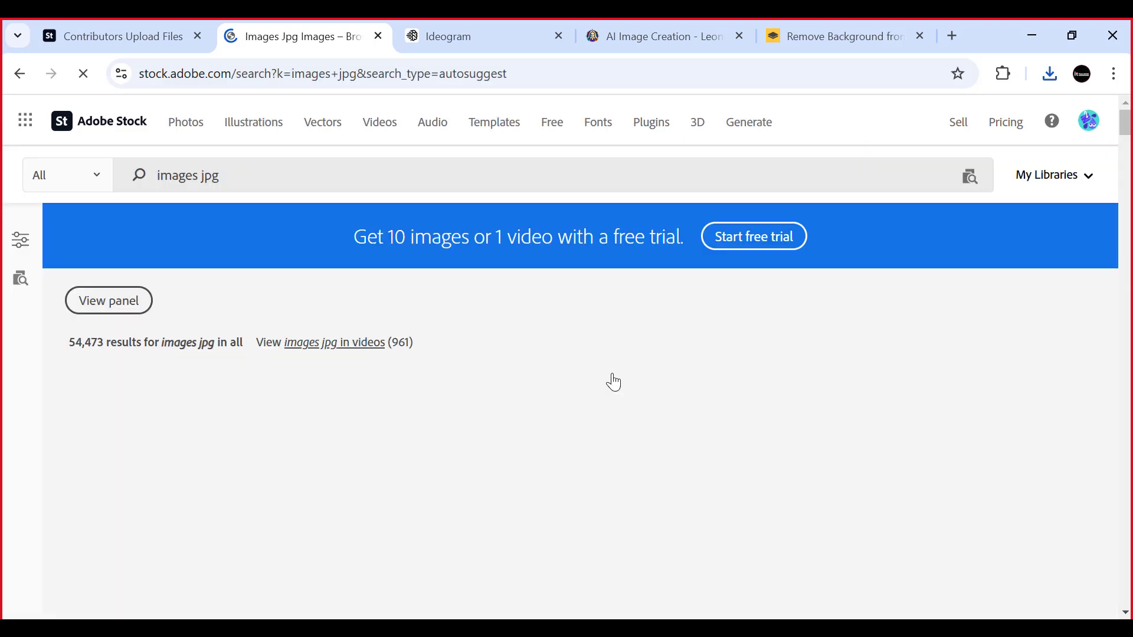
- Show the search filters and restrict the "images jpg" results to Generative AI Only
click(18, 247)
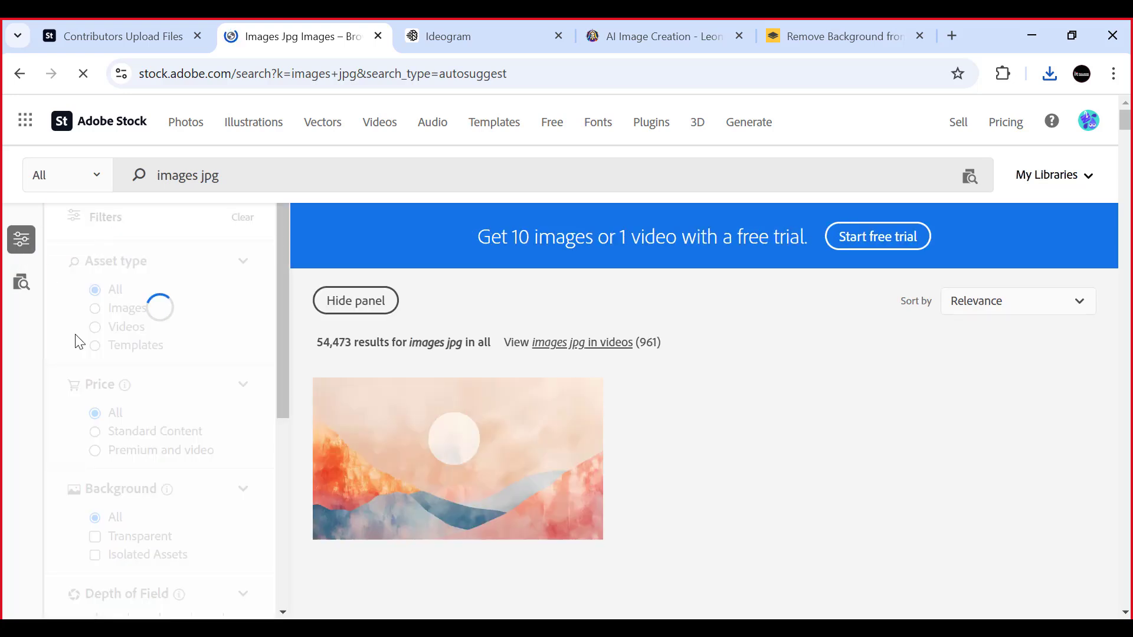
scroll(134, 446, down, 2)
scroll(131, 441, down, 3)
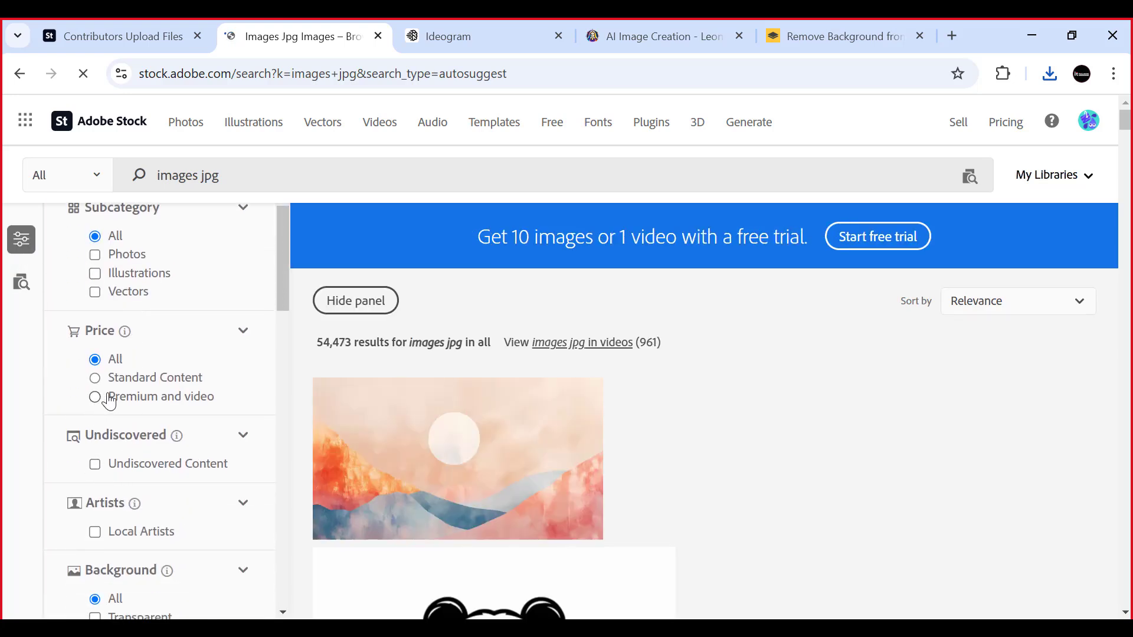
scroll(149, 515, down, 2)
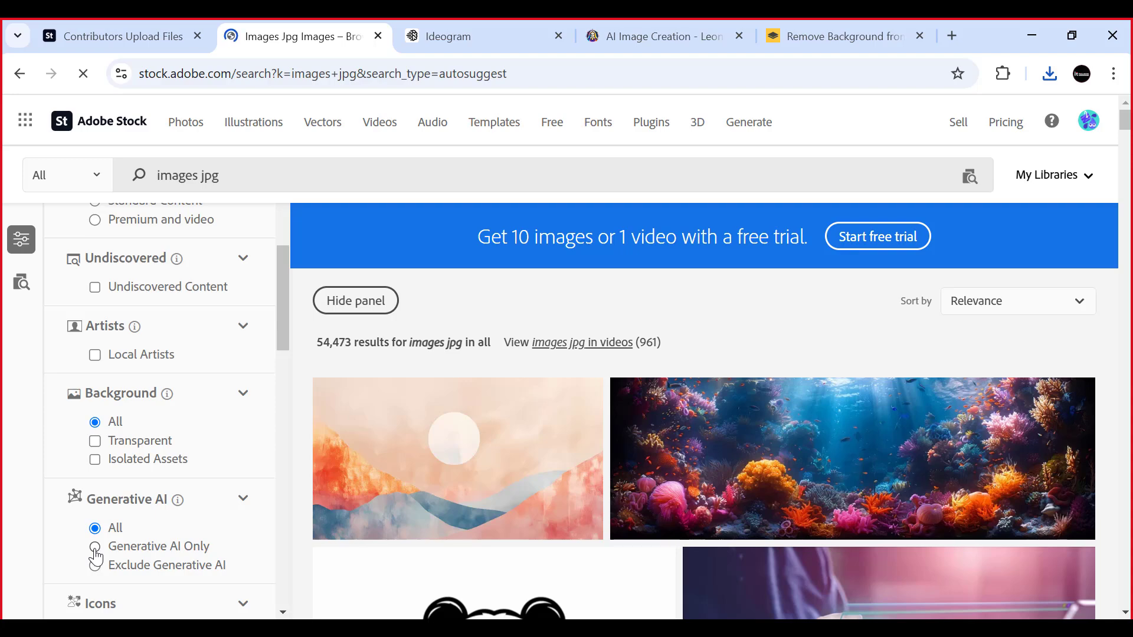
click(94, 547)
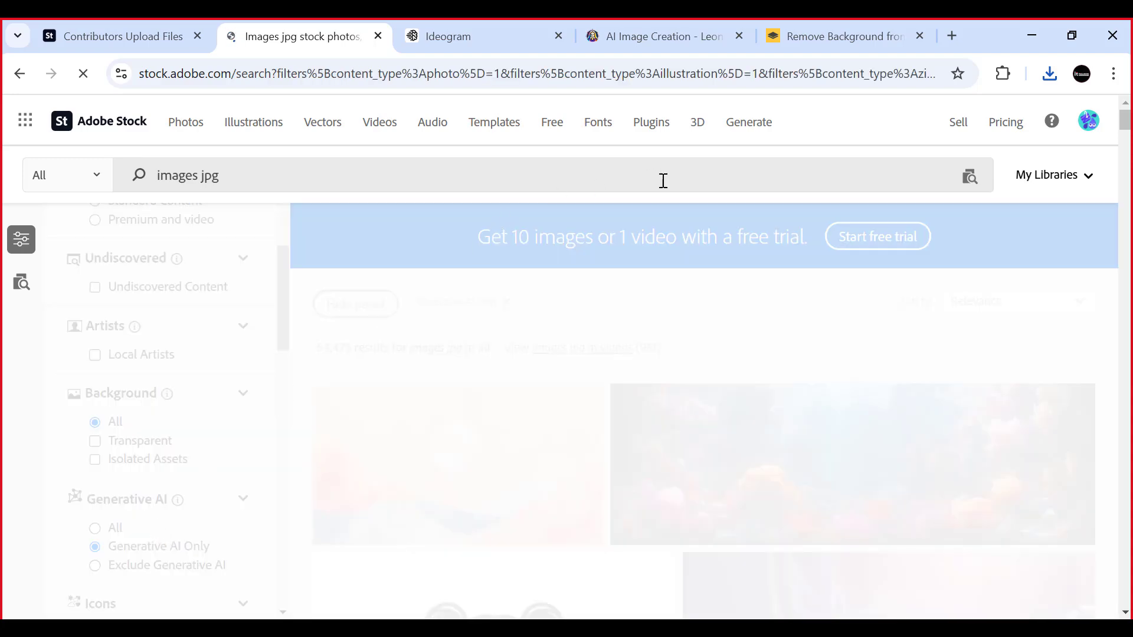
- Browse the AI-generated "images jpg" results in relevance order, examining which subjects and styles are offered
scroll(526, 376, down, 2)
scroll(527, 375, down, 3)
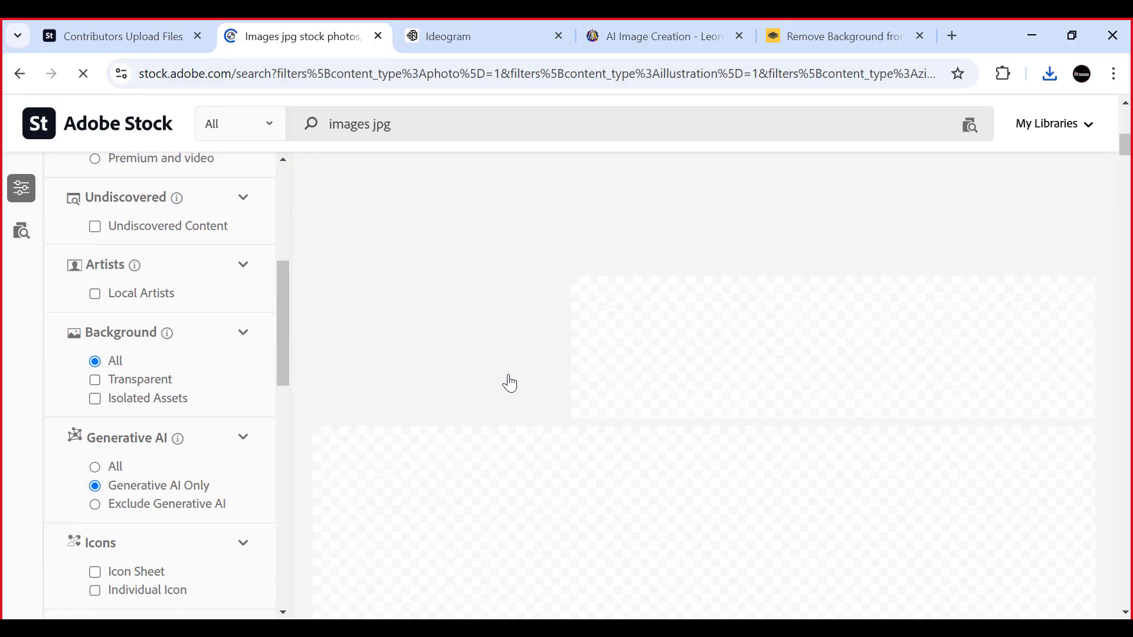
scroll(829, 367, down, 3)
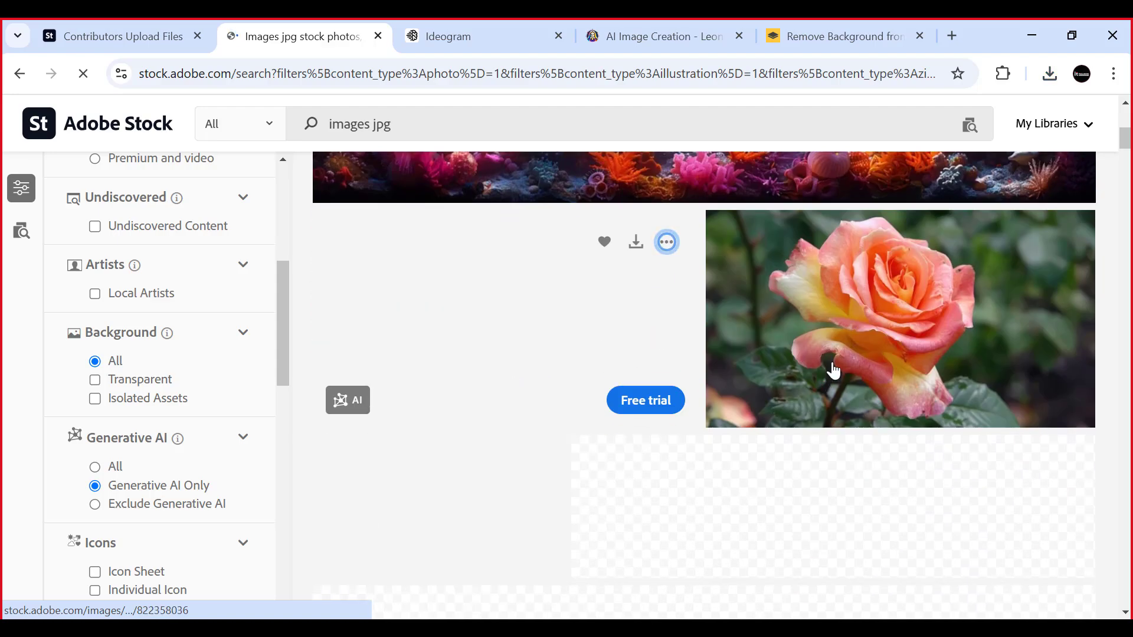
scroll(828, 362, down, 2)
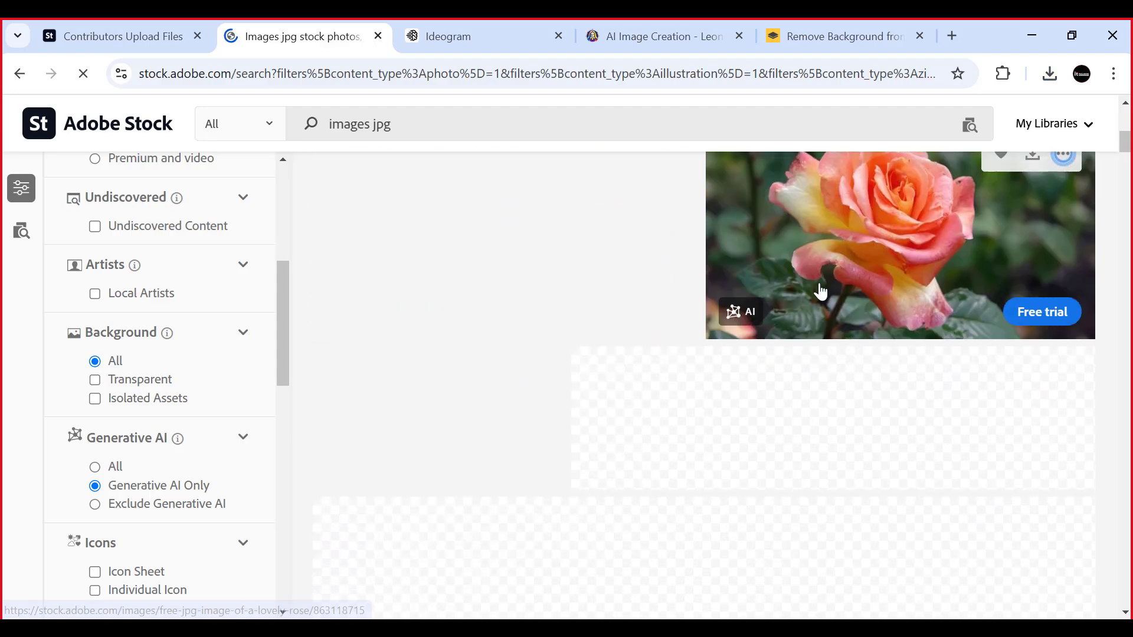
scroll(819, 291, up, 6)
scroll(704, 400, down, 15)
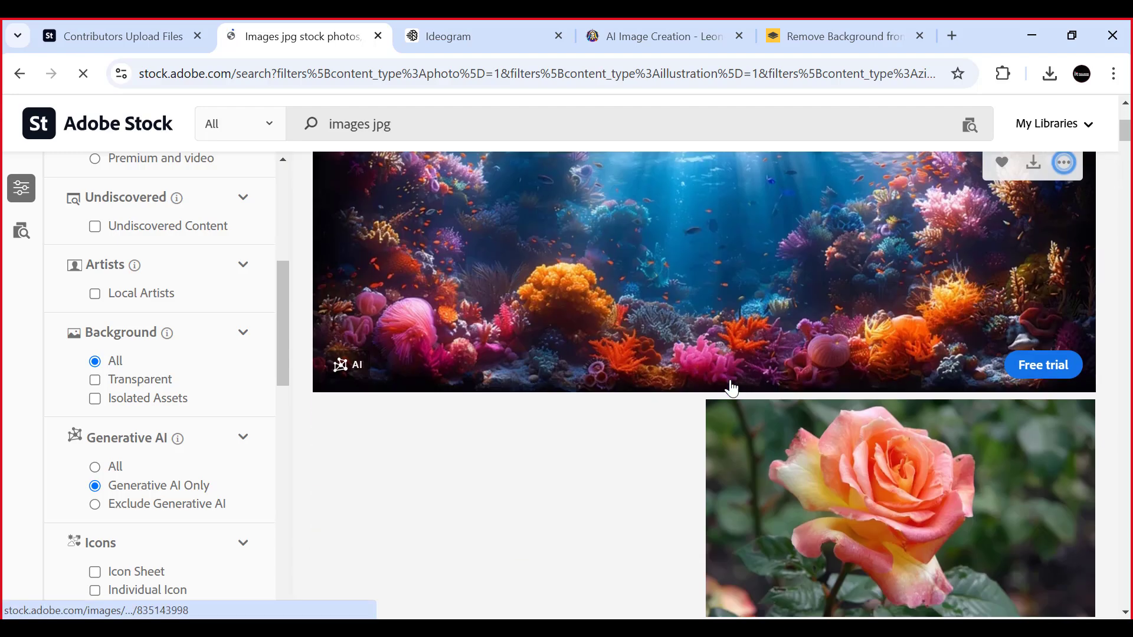
scroll(727, 383, up, 1)
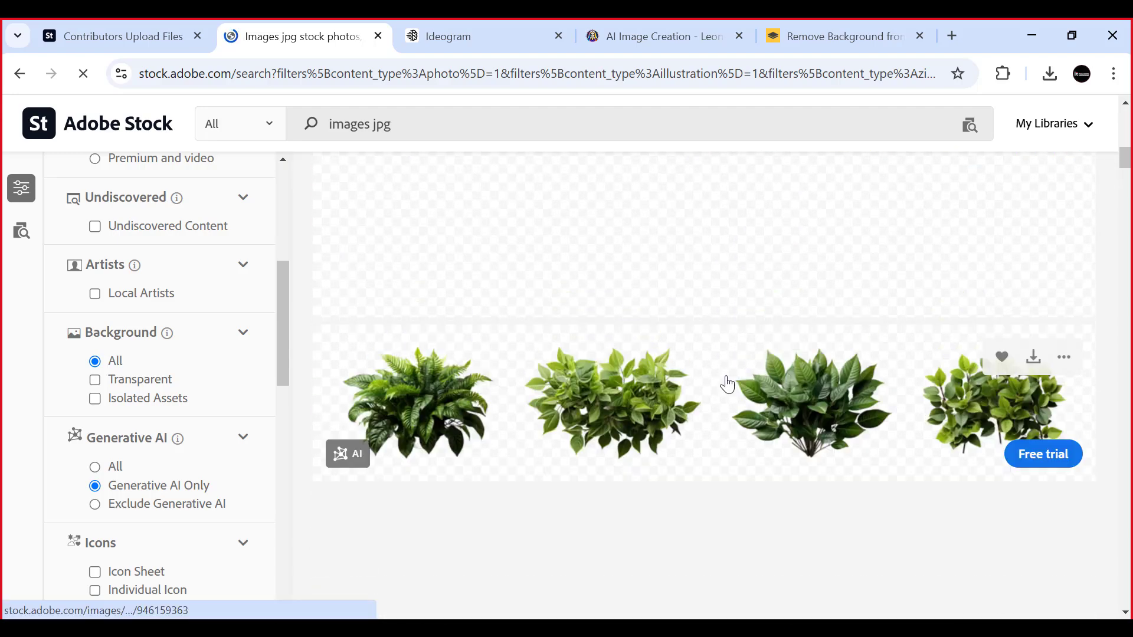
scroll(725, 381, down, 2)
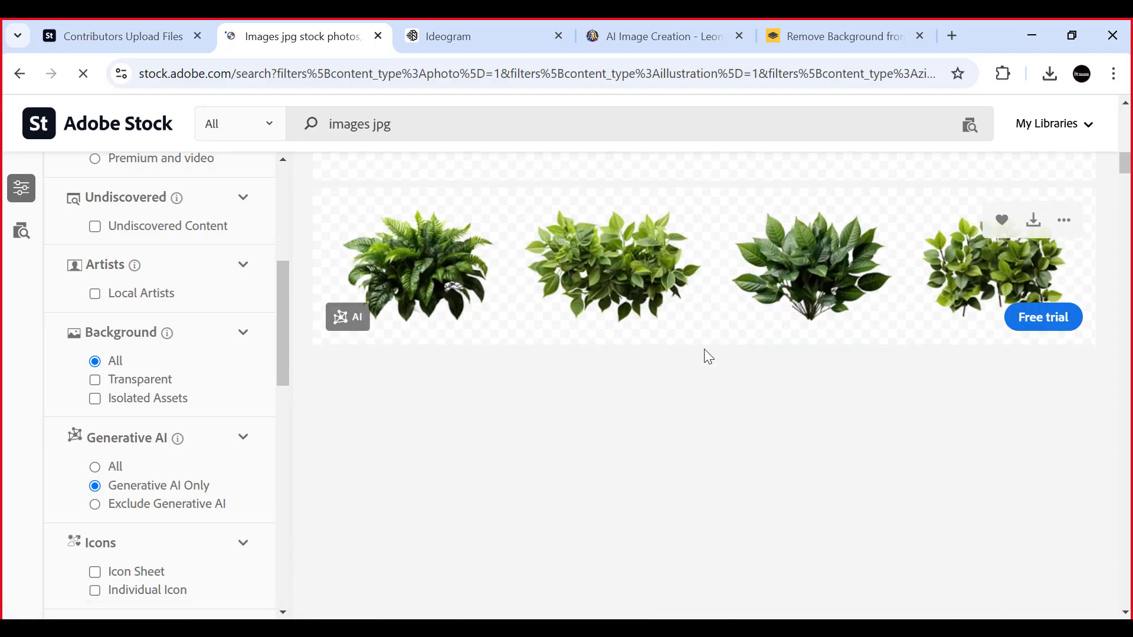
scroll(703, 354, down, 1)
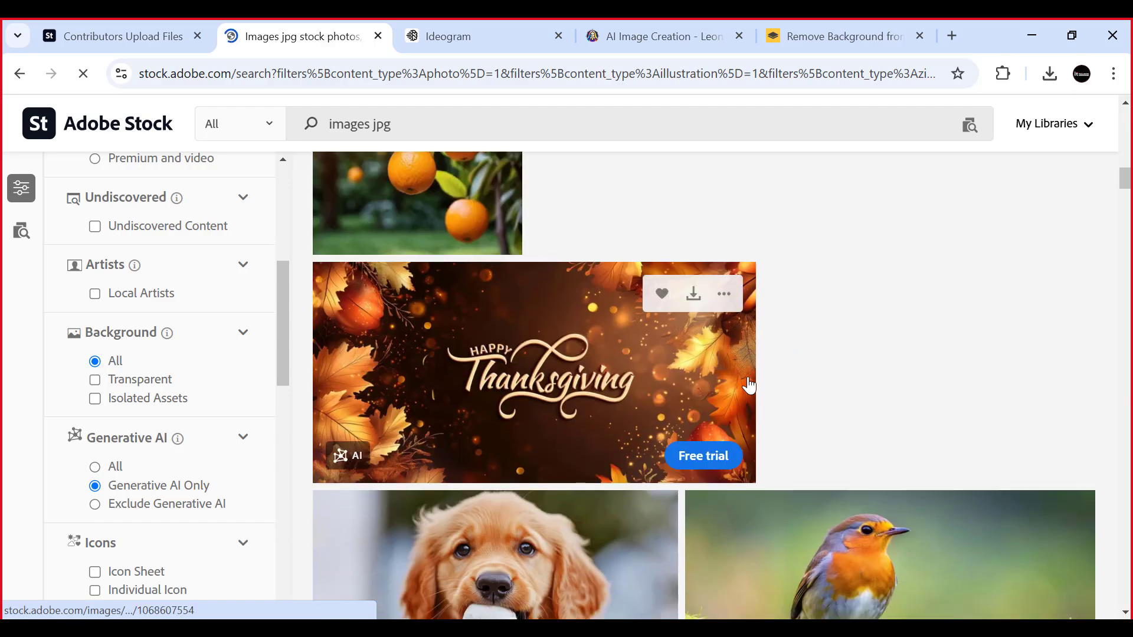
scroll(748, 385, down, 1)
scroll(748, 384, down, 3)
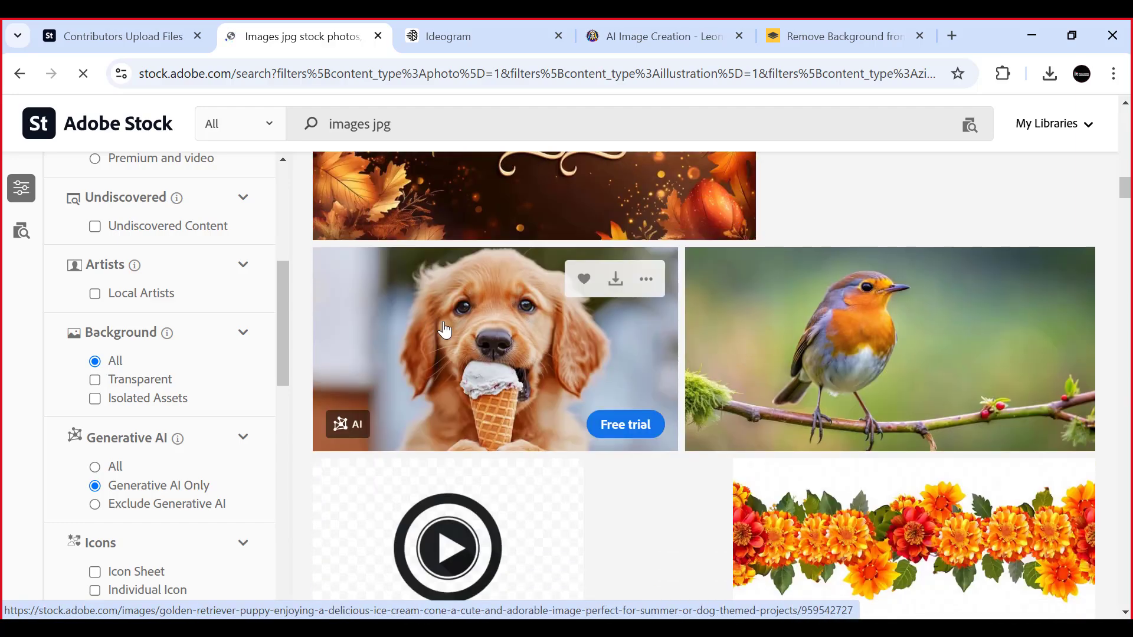
scroll(903, 354, down, 4)
scroll(726, 379, down, 5)
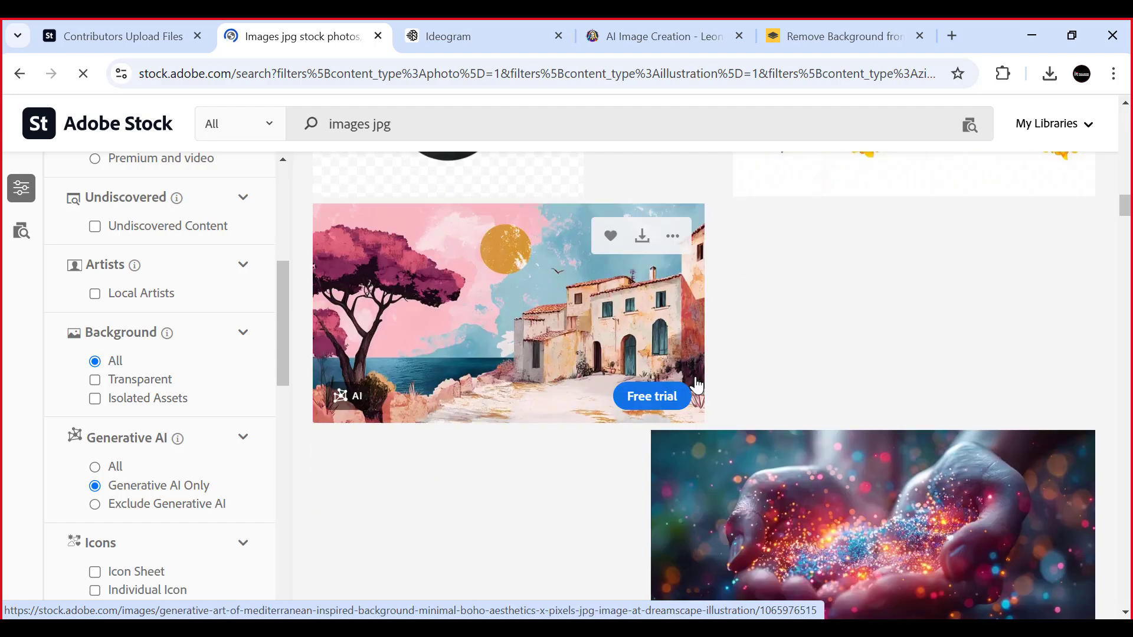
- Sort the AI-generated "images jpg" results by Downloads
scroll(703, 379, up, 8)
scroll(702, 383, up, 11)
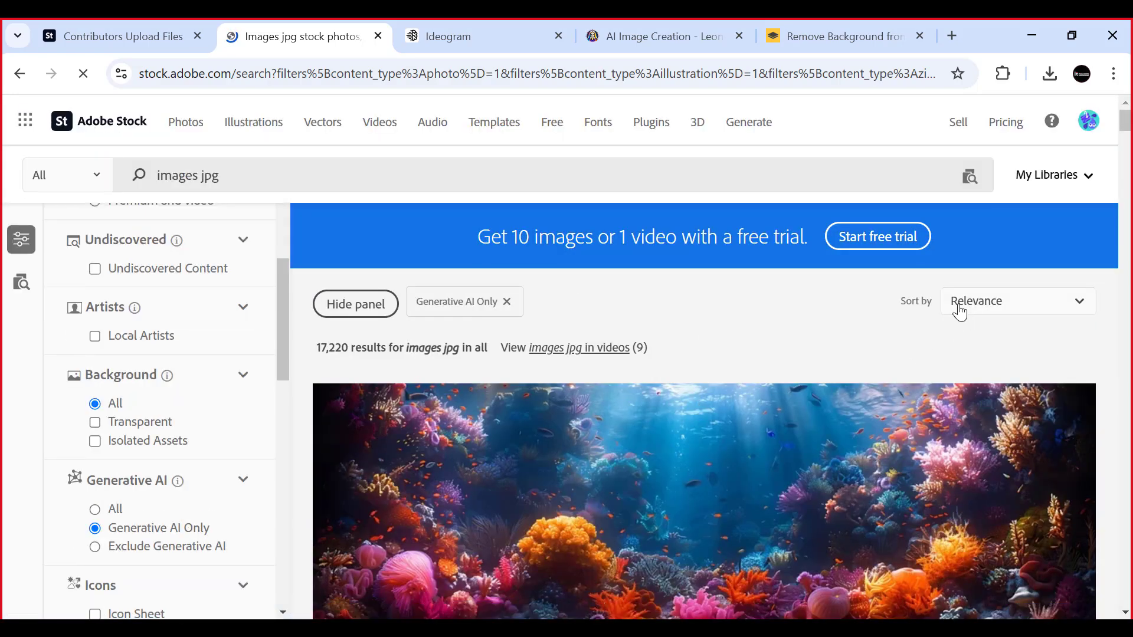
click(1078, 302)
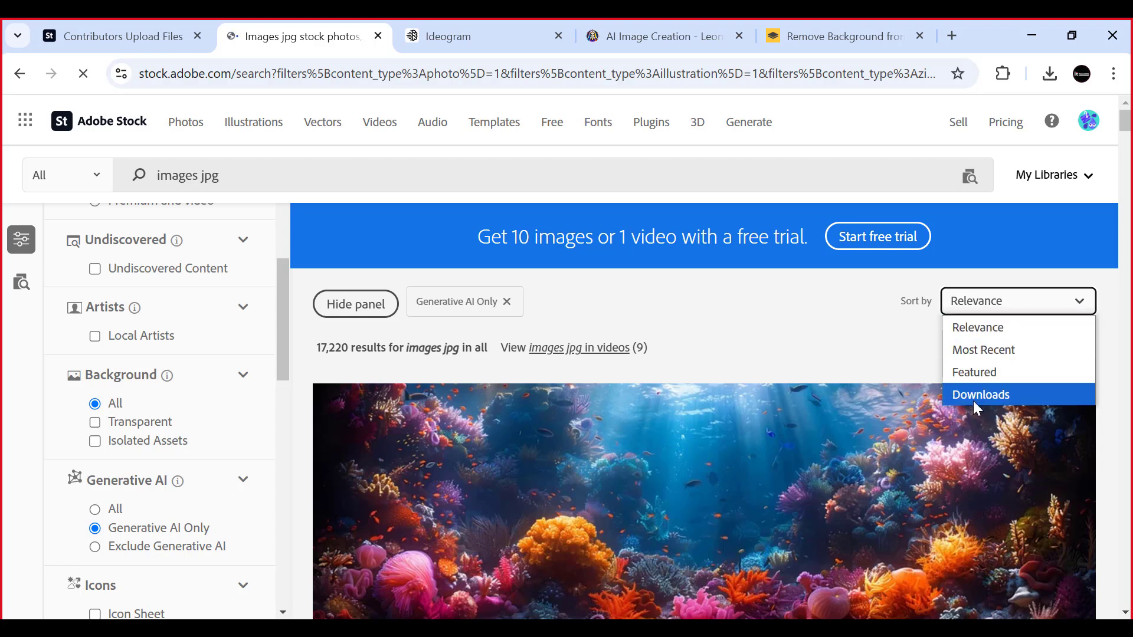
click(977, 397)
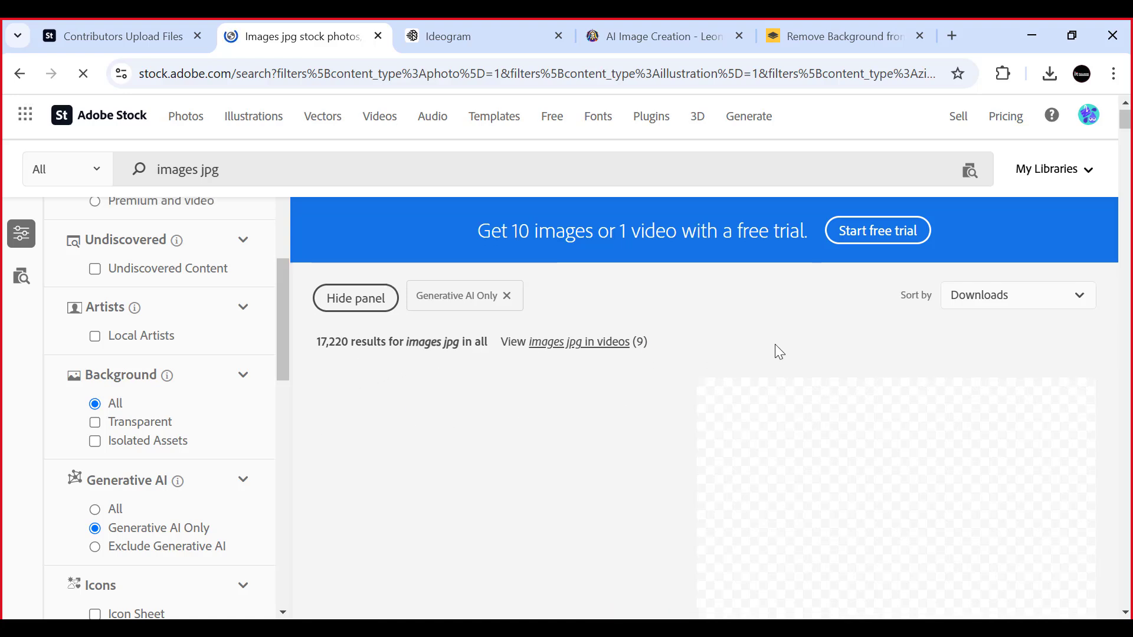
- Examine the AI-generated images sorted by downloads to see which kinds of subjects sell best
scroll(774, 345, down, 3)
scroll(772, 350, up, 2)
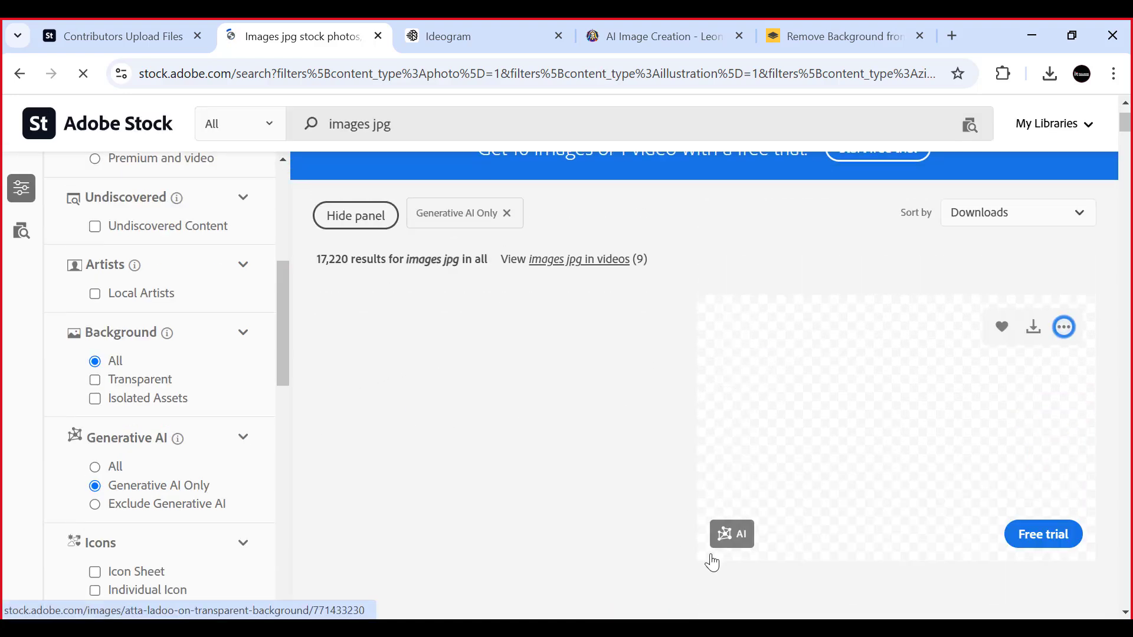
scroll(748, 490, up, 1)
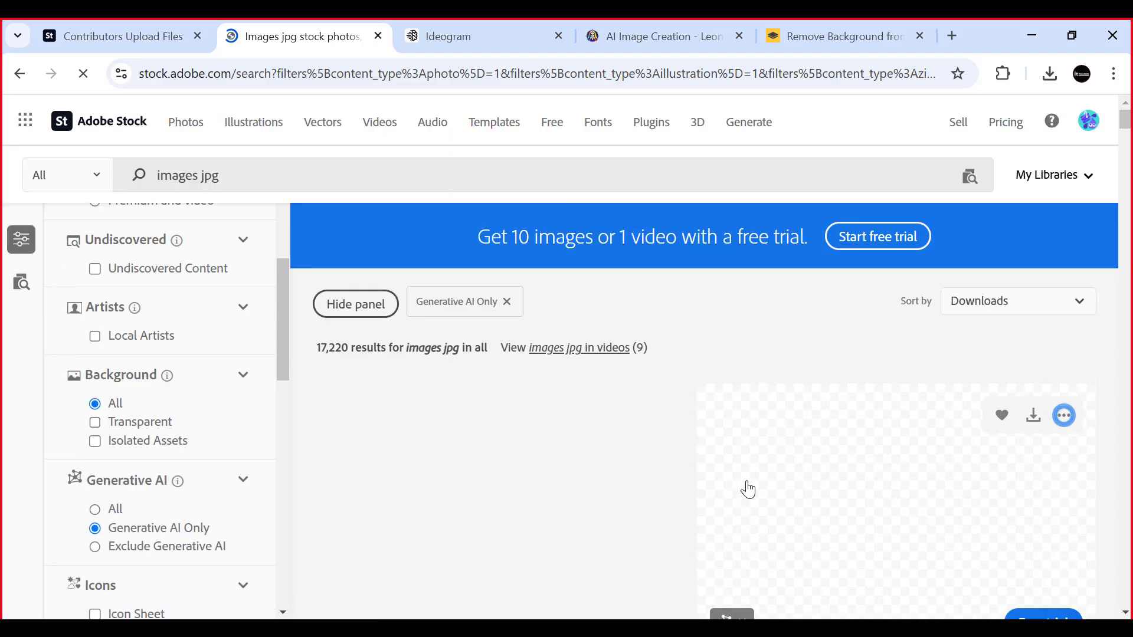
scroll(746, 475, down, 6)
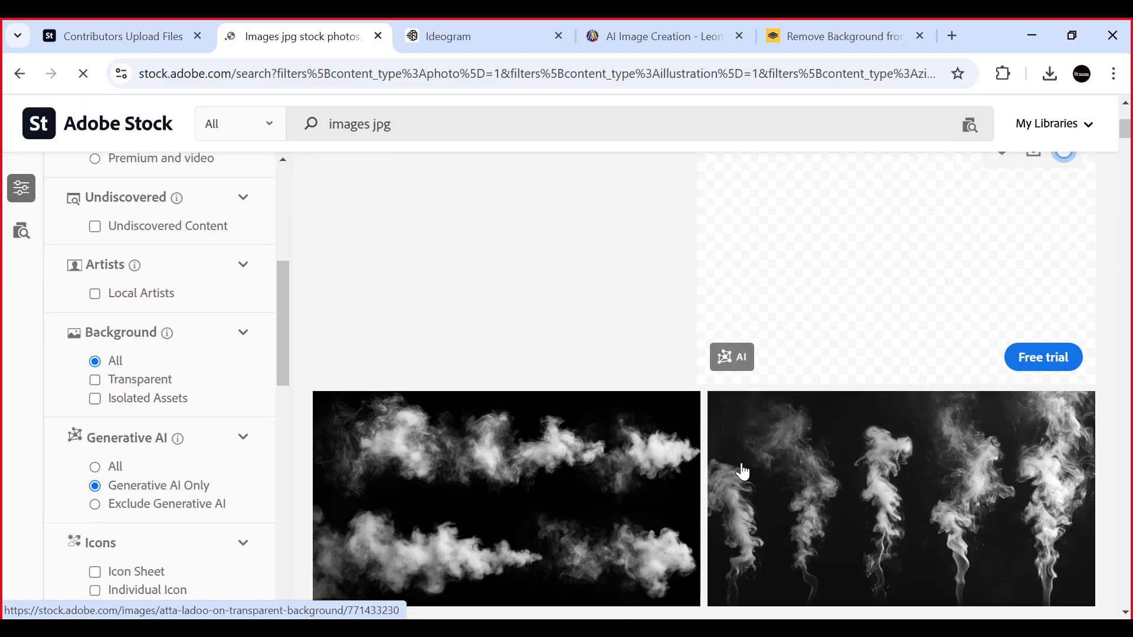
scroll(595, 471, down, 4)
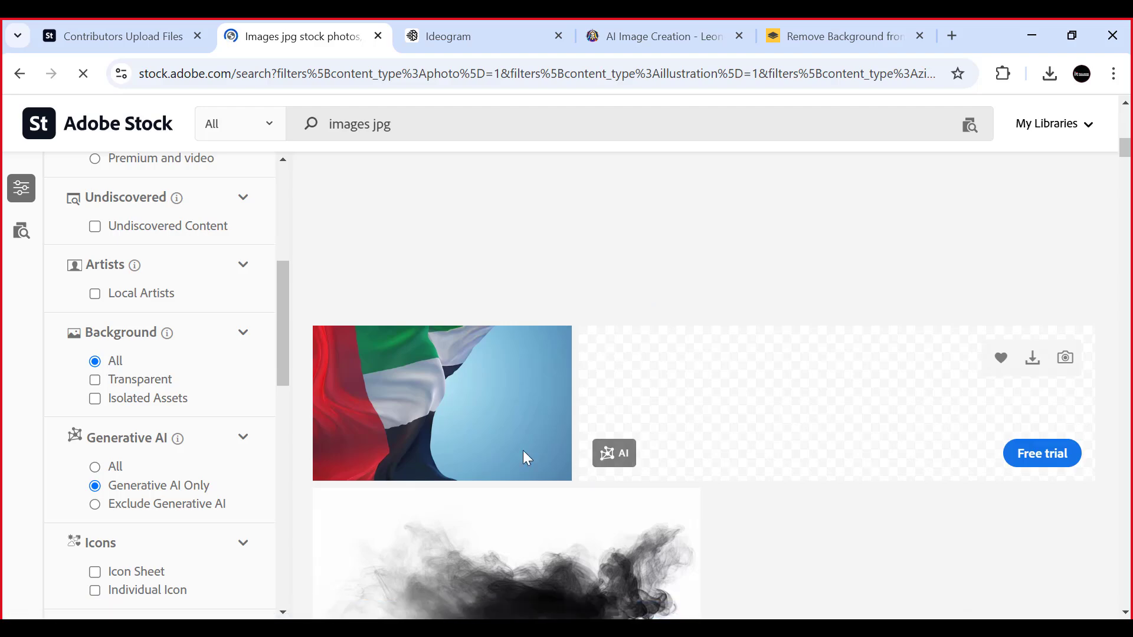
scroll(395, 413, down, 3)
scroll(517, 418, down, 3)
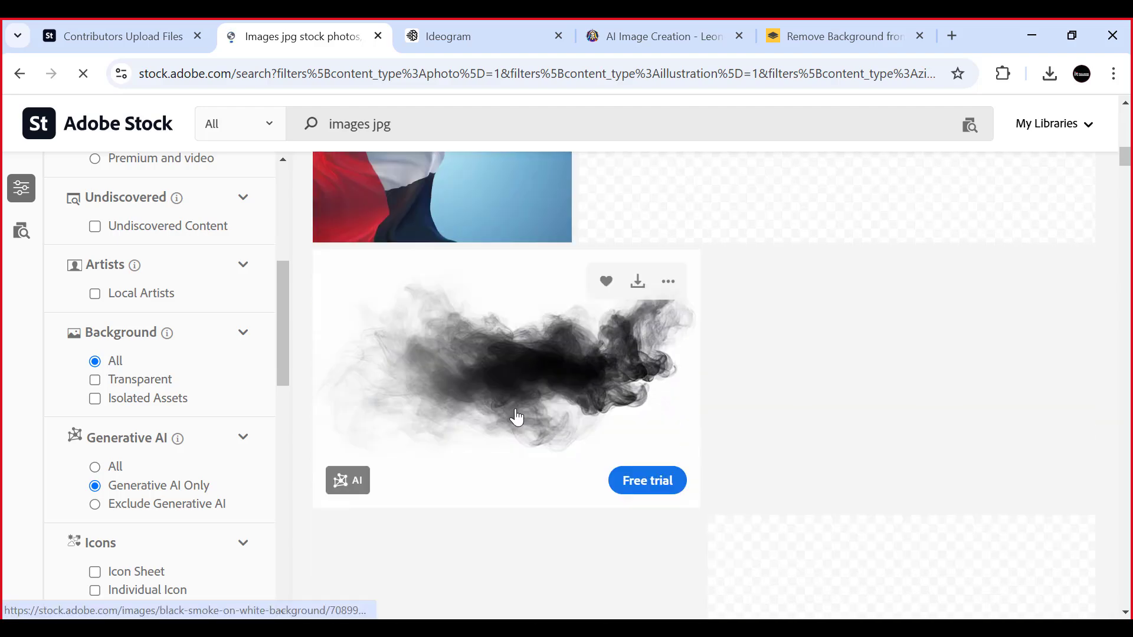
scroll(516, 418, up, 5)
scroll(517, 420, down, 5)
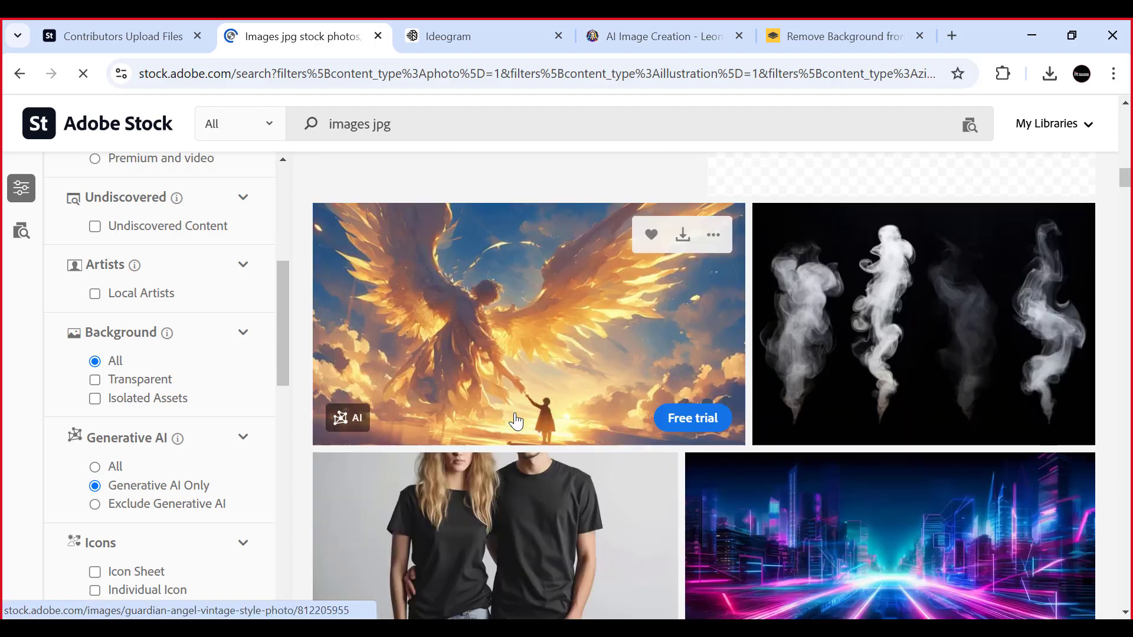
scroll(742, 369, down, 3)
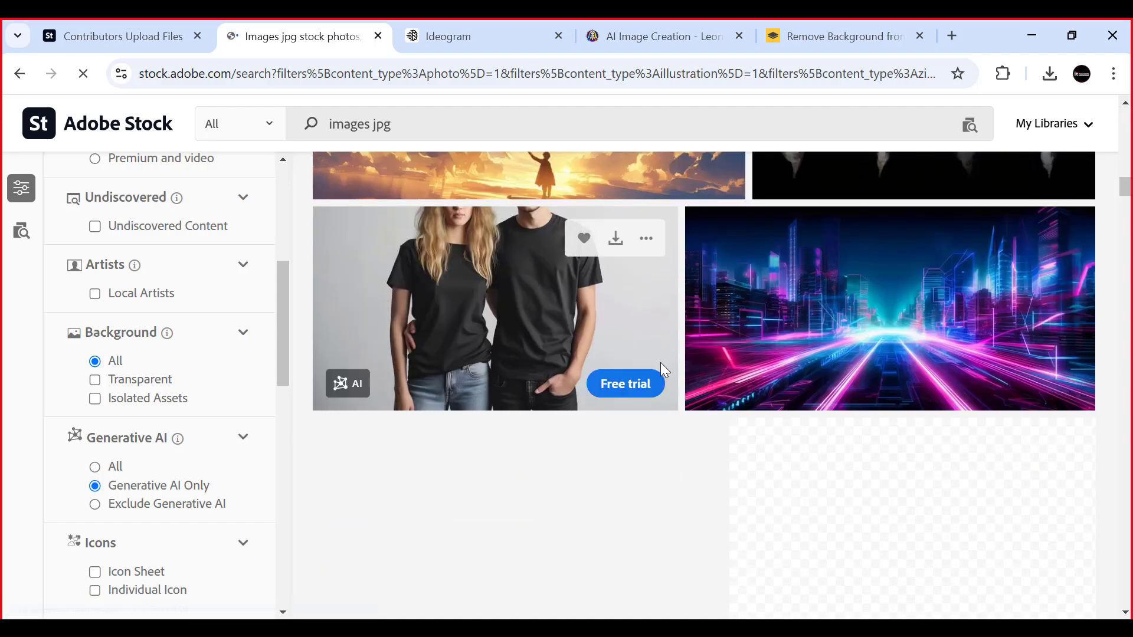
scroll(619, 380, up, 10)
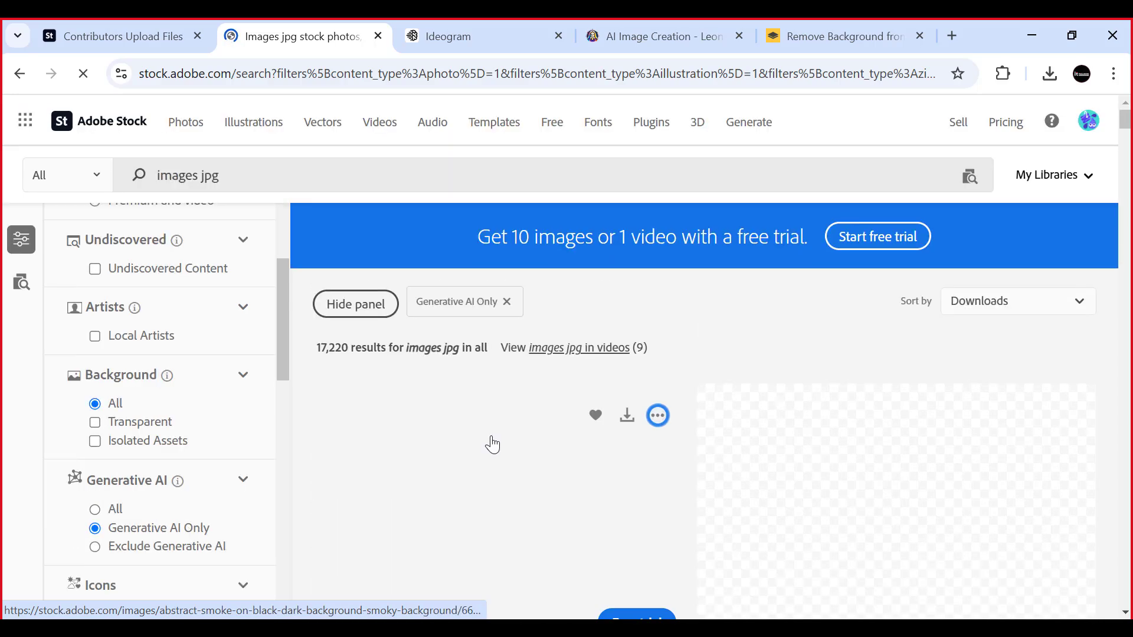
scroll(491, 437, down, 10)
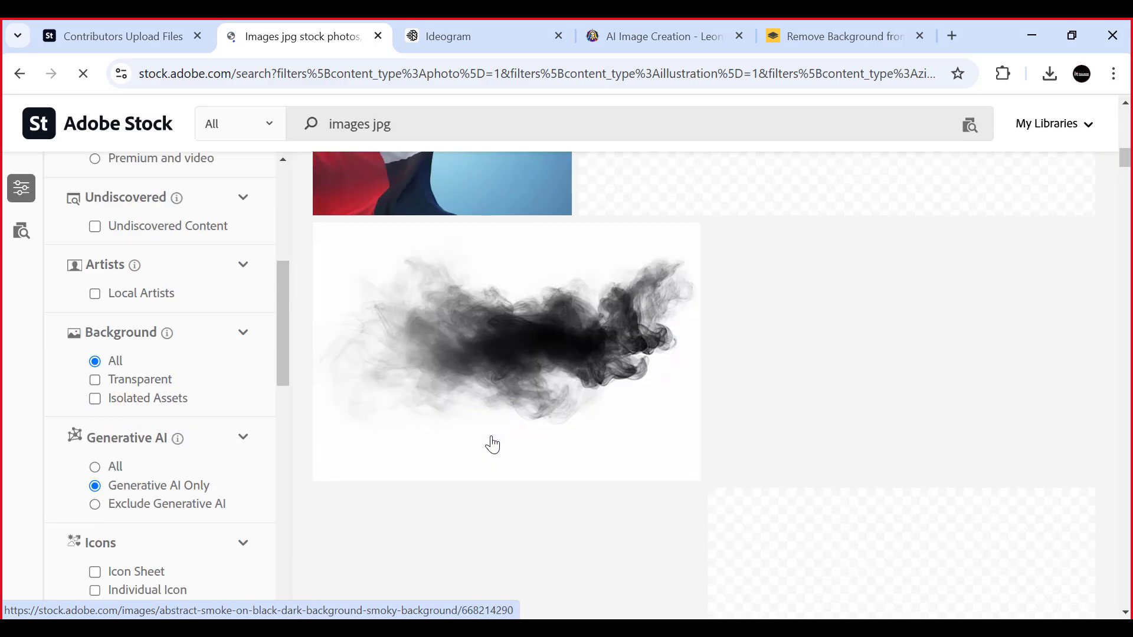
scroll(492, 435, down, 5)
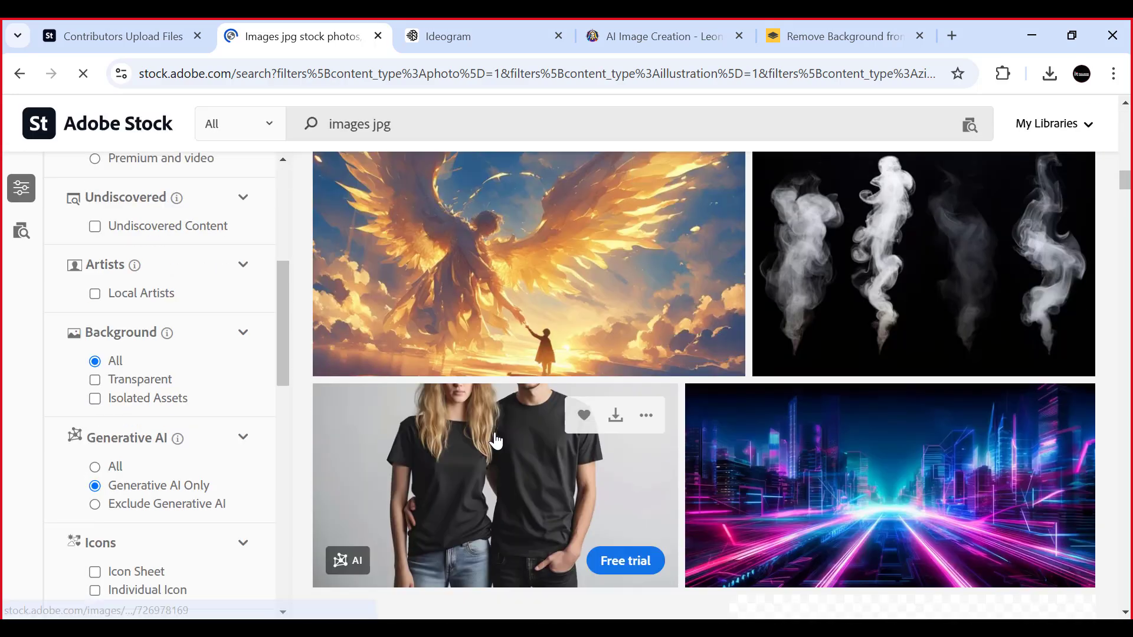
scroll(495, 440, down, 3)
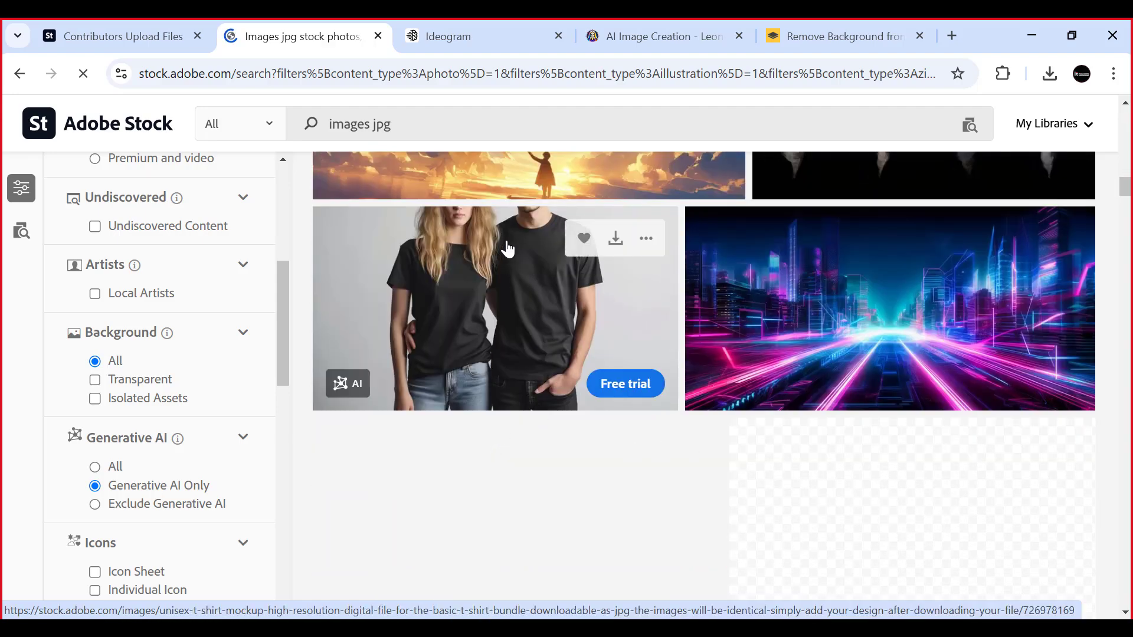
- Go over the most-downloaded AI-generated "images jpg" results from the start of the list, comparing smoke, food, dove and flag subjects
scroll(660, 289, up, 15)
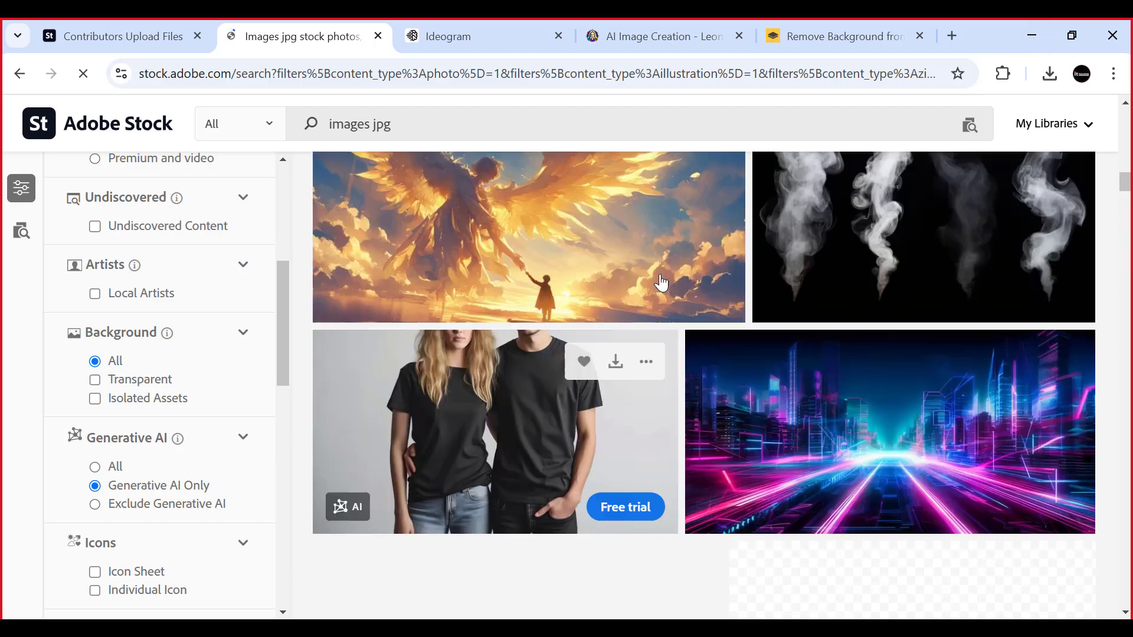
scroll(660, 289, up, 6)
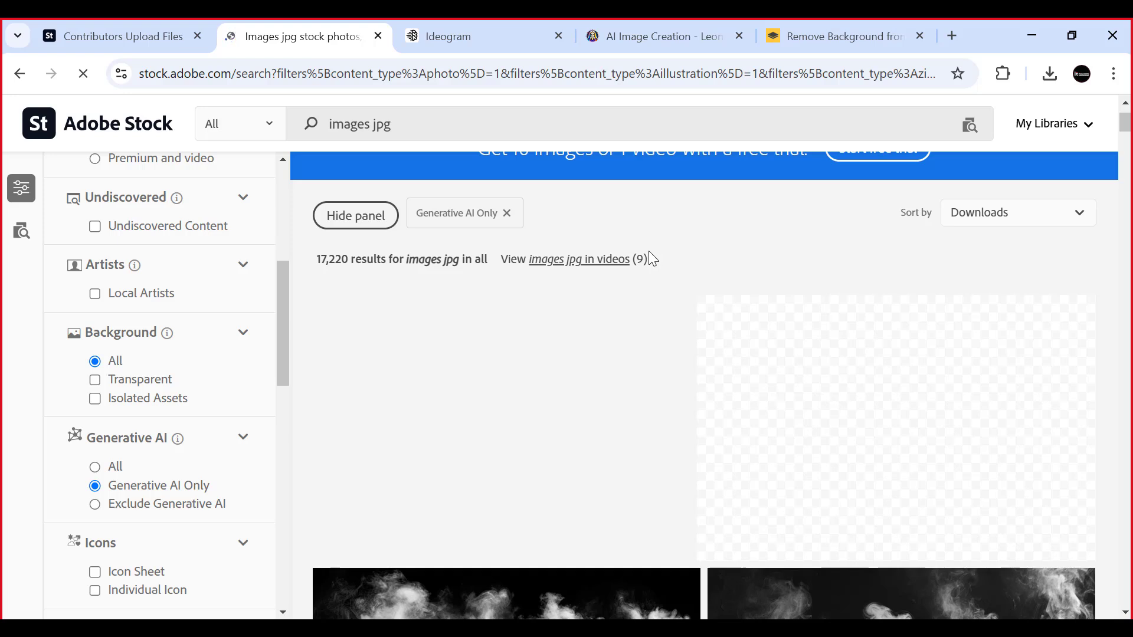
scroll(746, 248, down, 5)
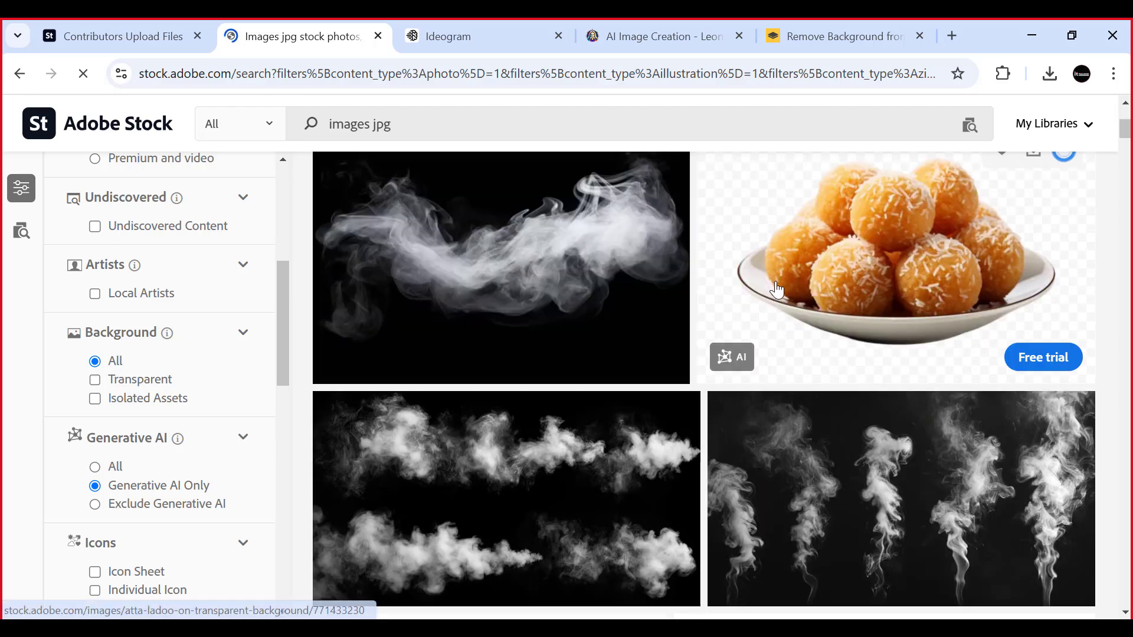
scroll(534, 418, down, 5)
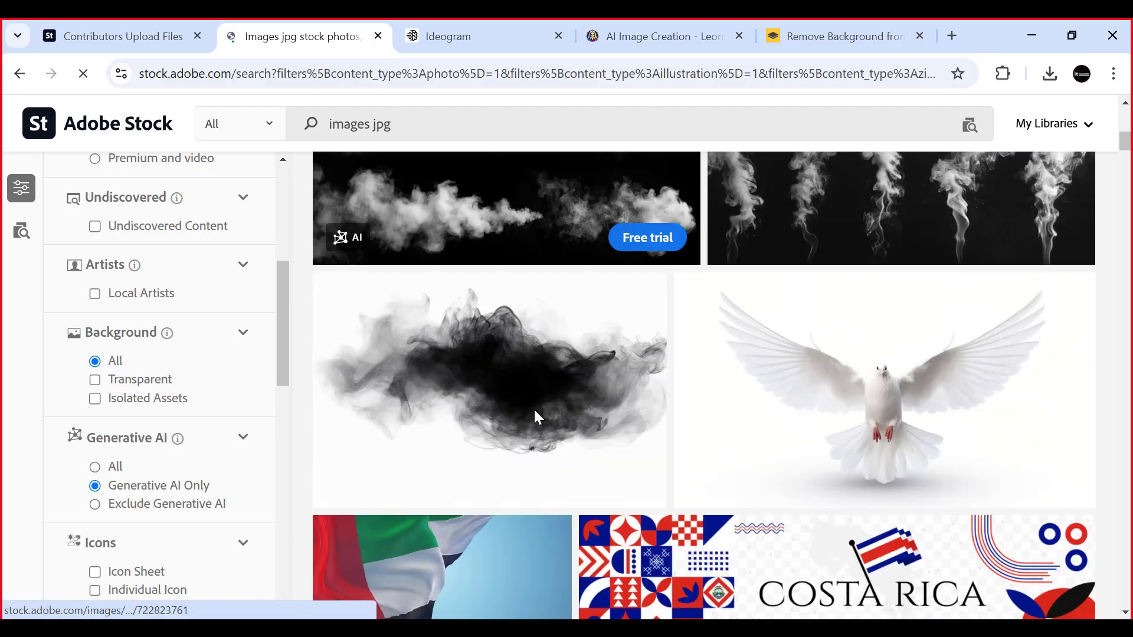
scroll(492, 394, down, 4)
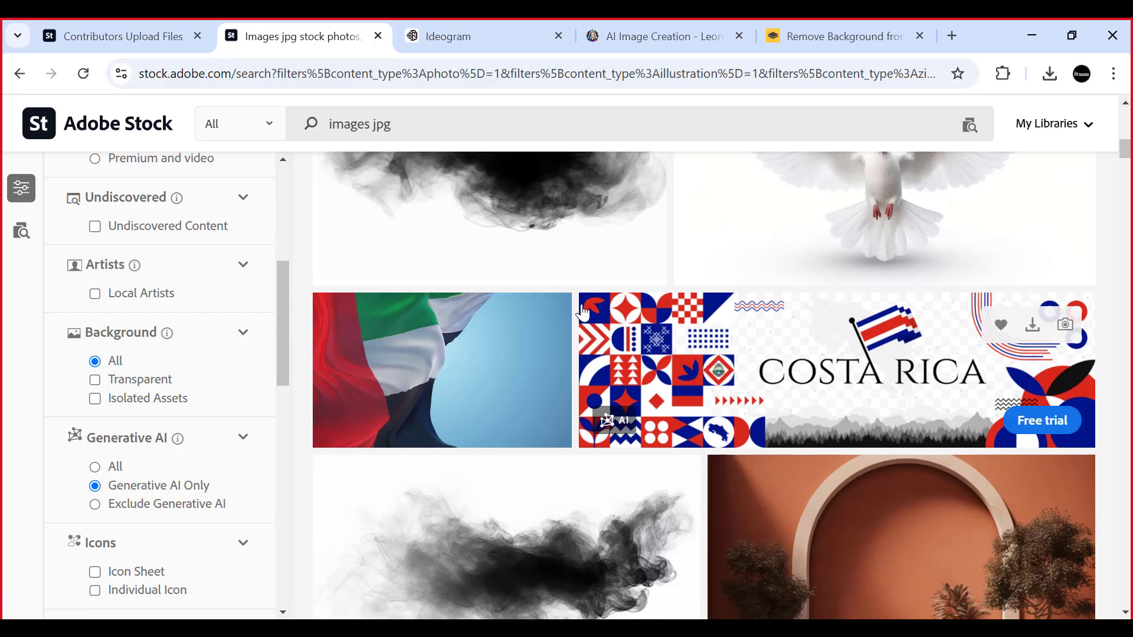
- Open the details of the "black smoke on white background" image and check its dimensions, file type and category
click(550, 286)
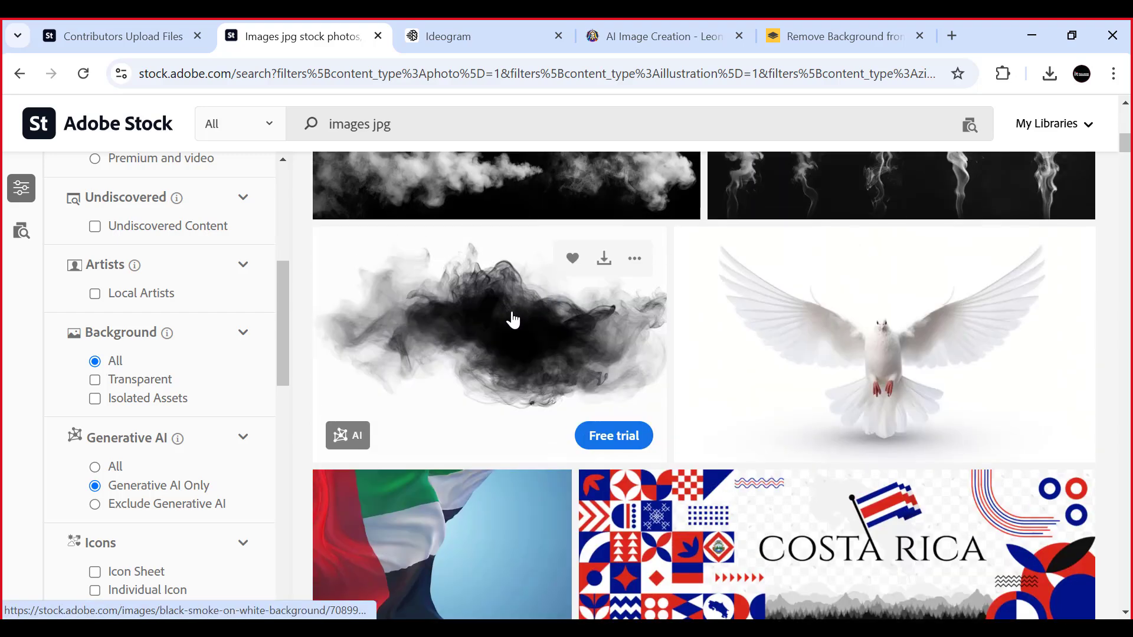
scroll(547, 331, down, 5)
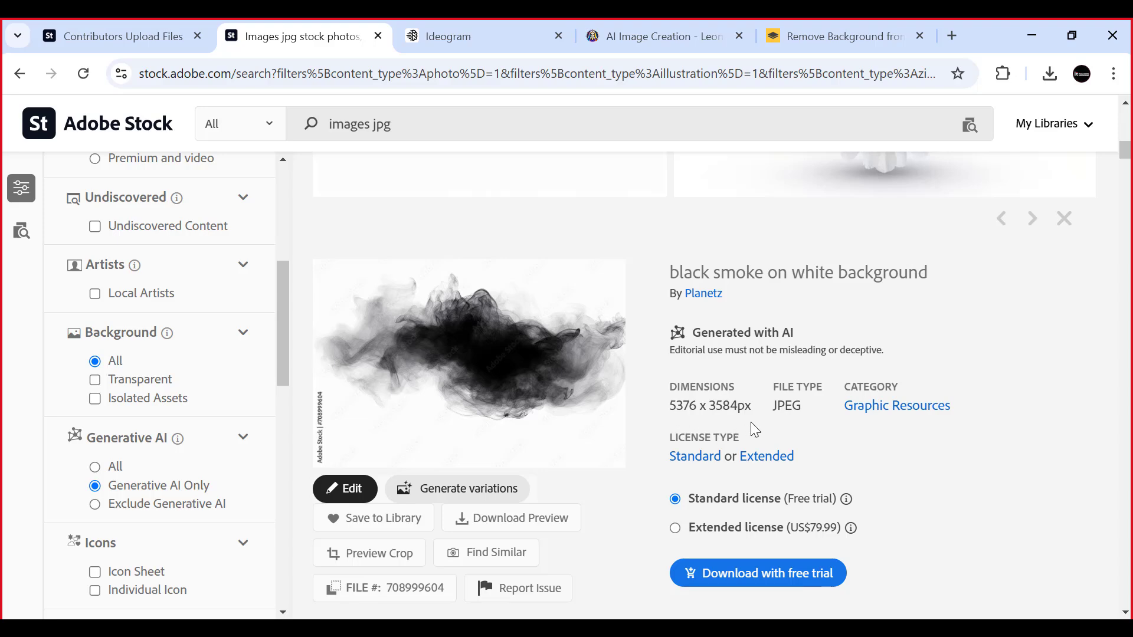
scroll(673, 270, up, 5)
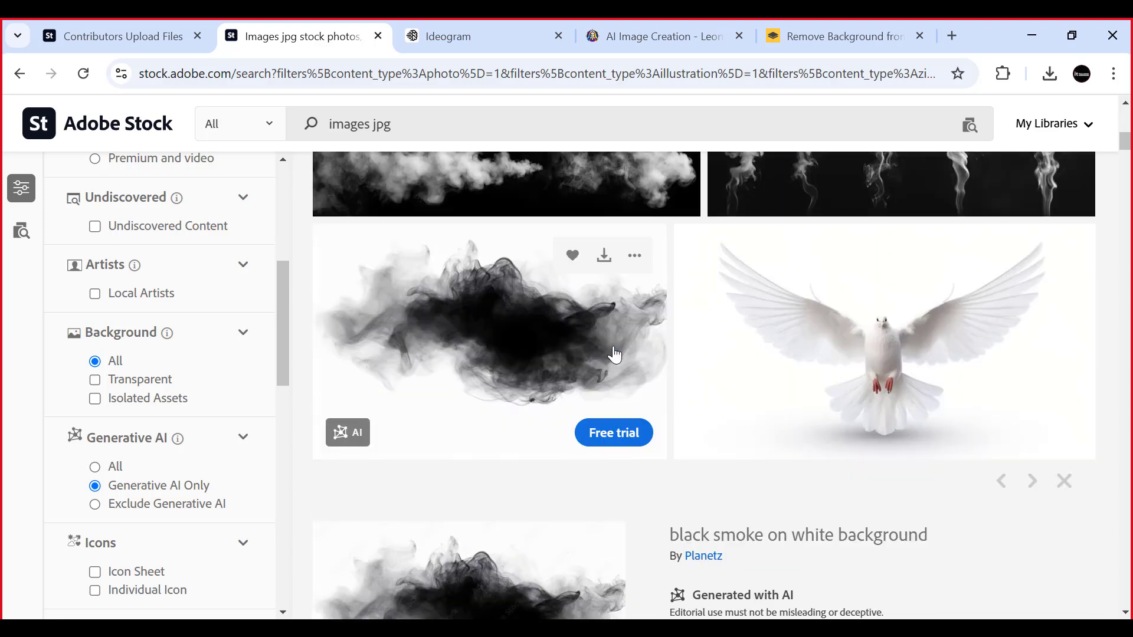
scroll(615, 355, up, 10)
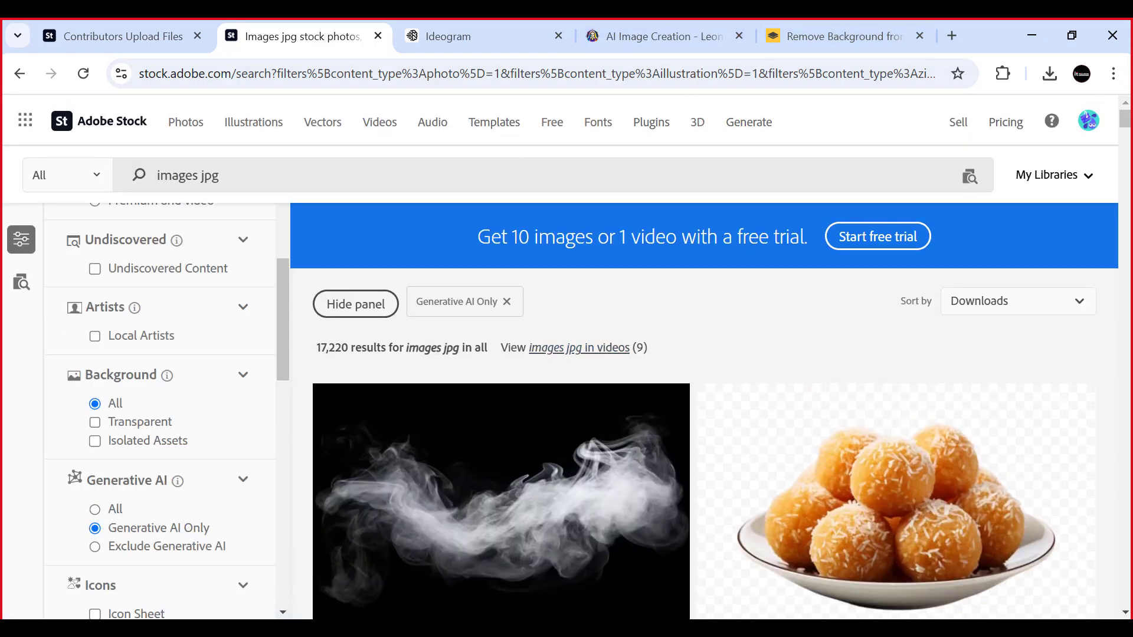
- Check the generated burger JPGs in the Downloads folder, and minimize the browser and folder windows to show the desktop
click(224, 628)
scroll(634, 473, down, 2)
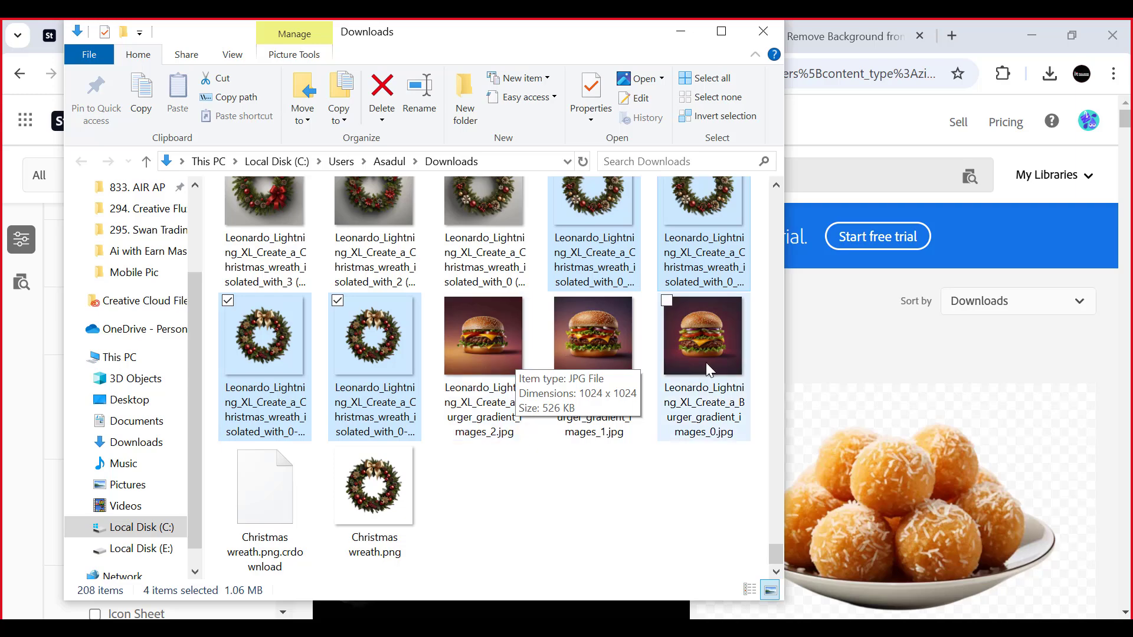
click(1014, 32)
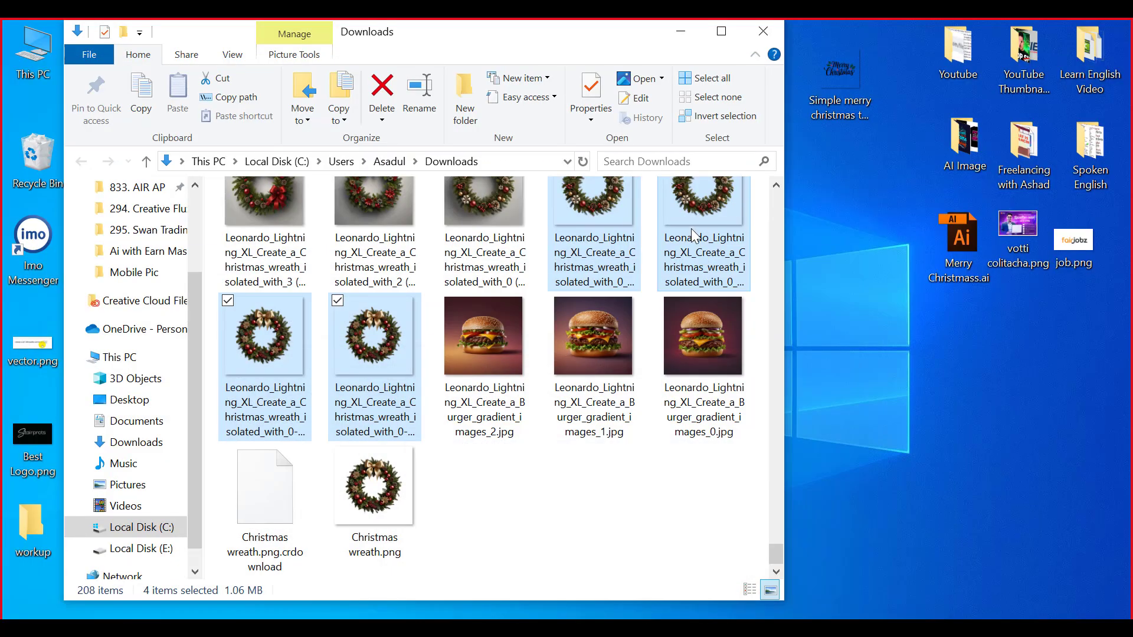
click(677, 31)
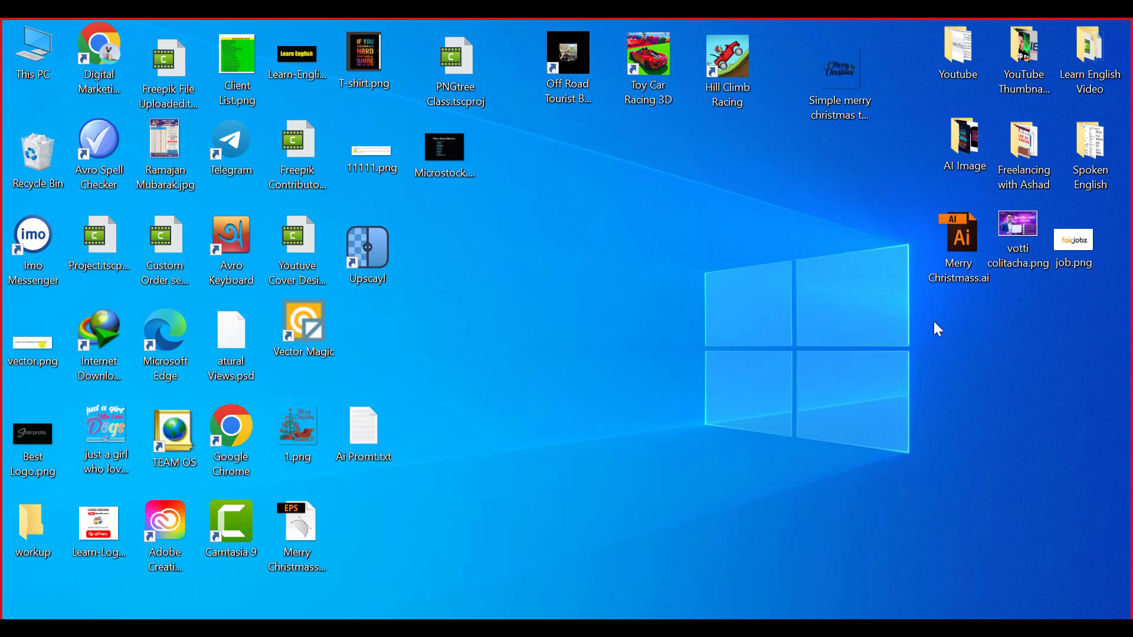
- Empty the Recycle Bin and refresh the desktop
right_click(38, 158)
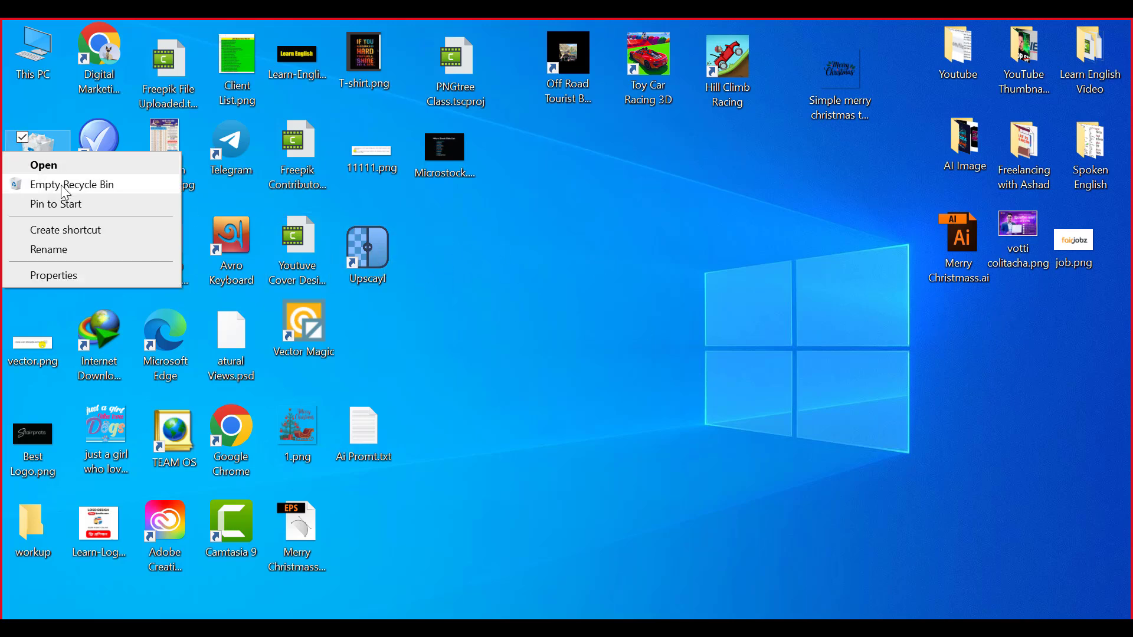
click(89, 184)
click(635, 381)
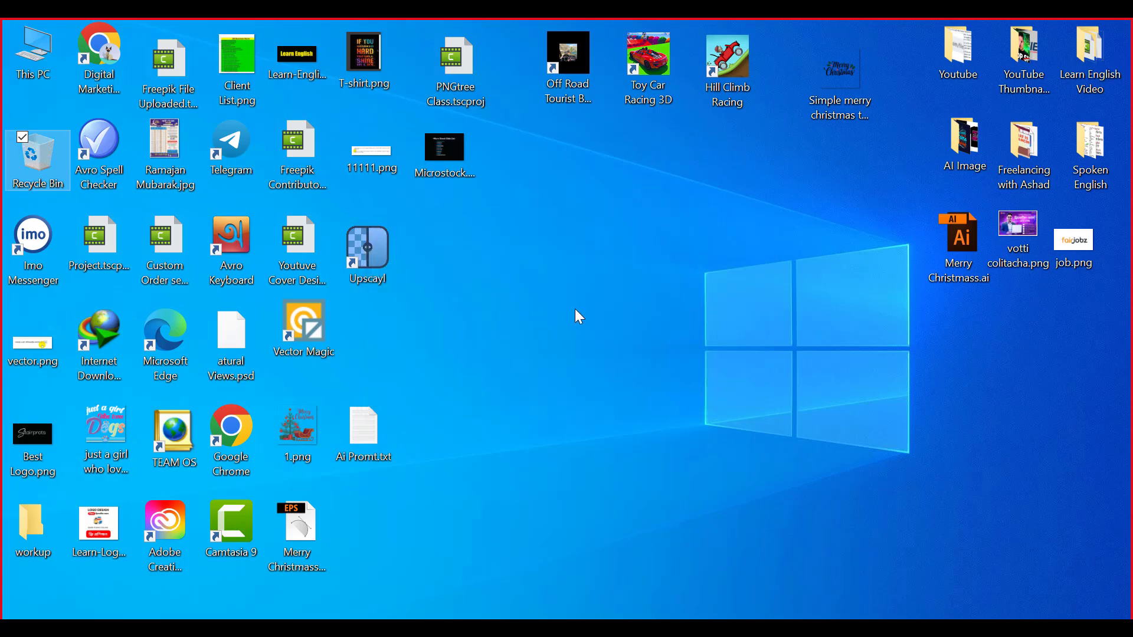
right_click(573, 304)
click(440, 348)
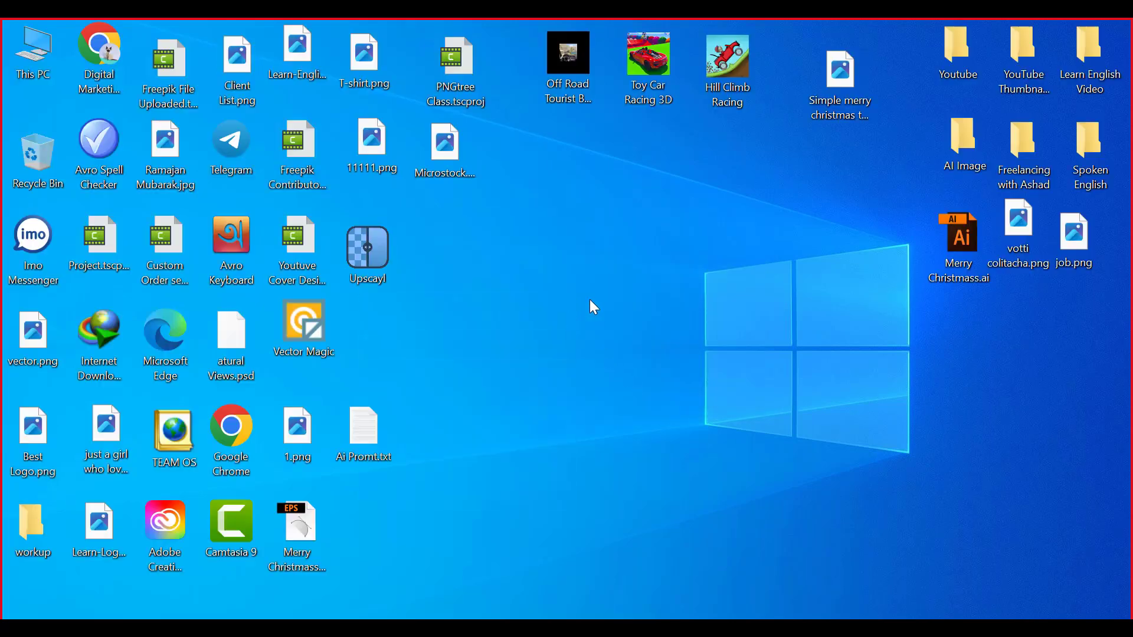
right_click(596, 302)
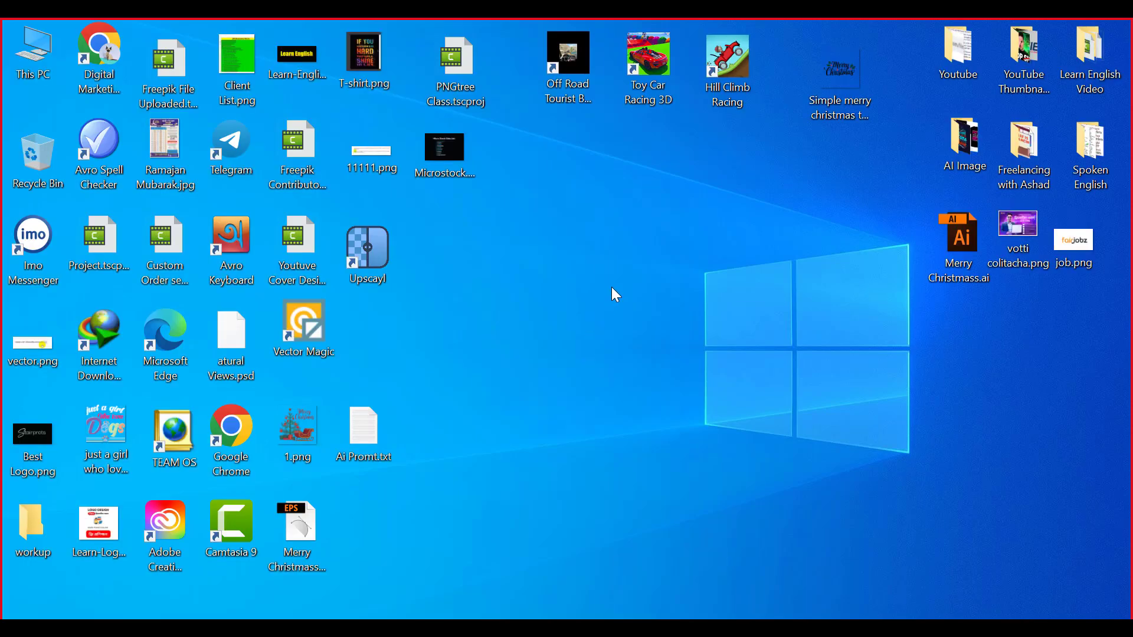
right_click(403, 287)
click(471, 341)
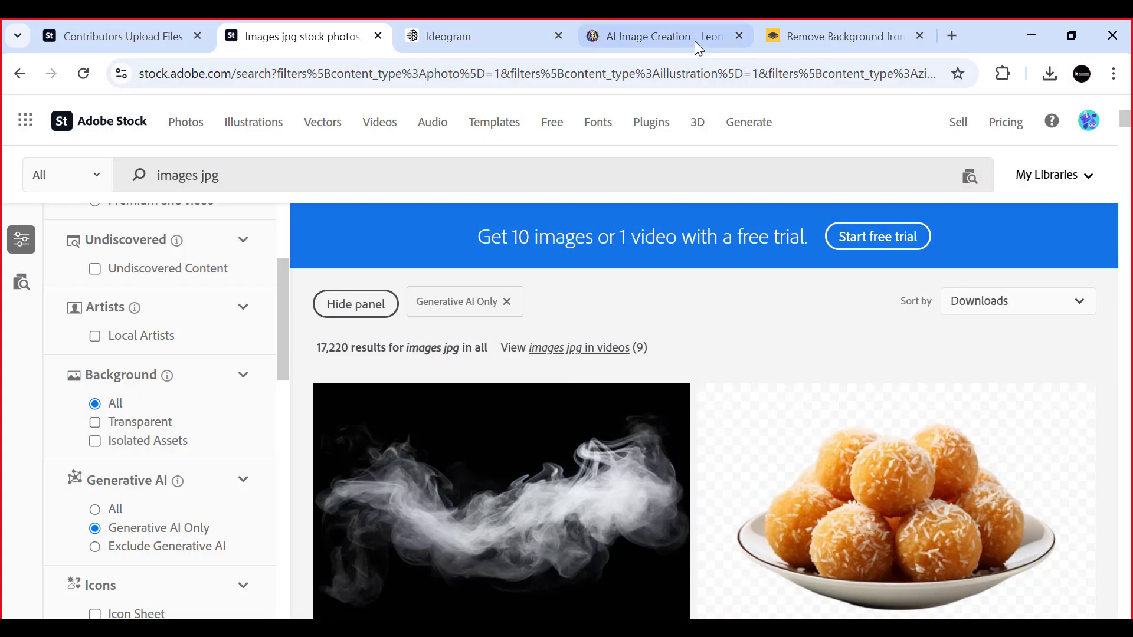
- Search Google for "image upscaler" in a new browser tab and complete the robot check
click(954, 36)
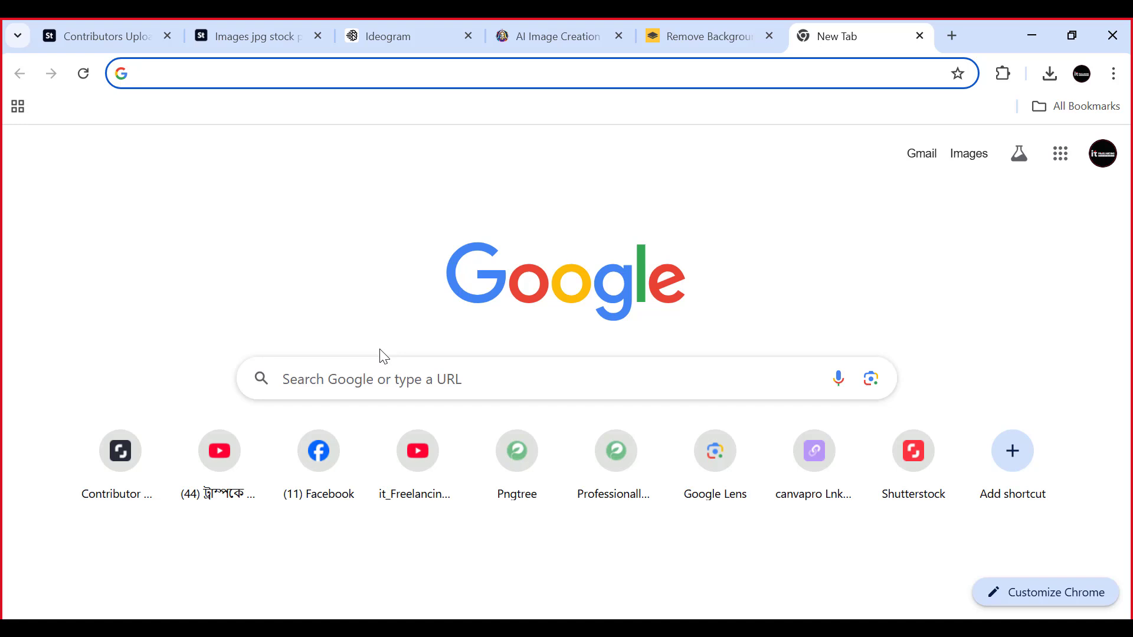
click(346, 376)
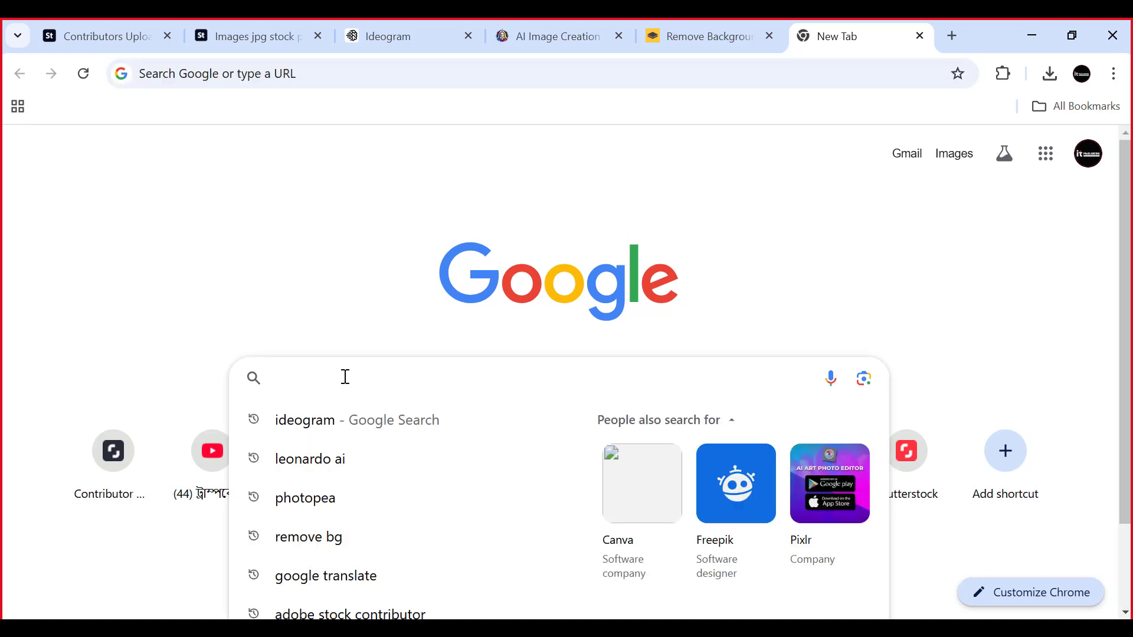
click(305, 293)
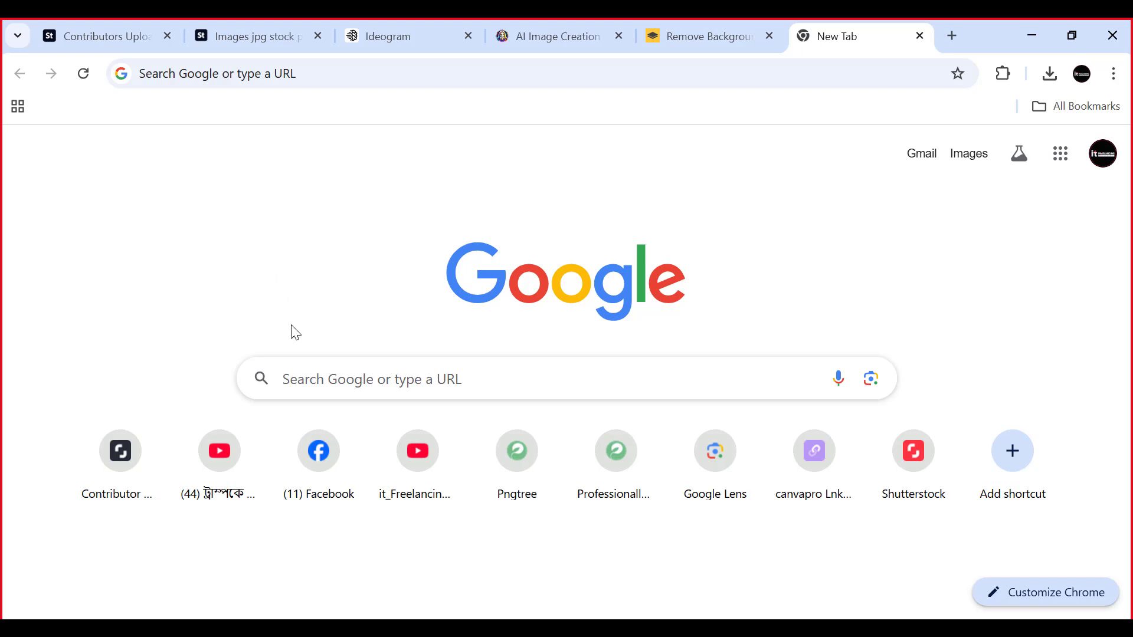
click(314, 373)
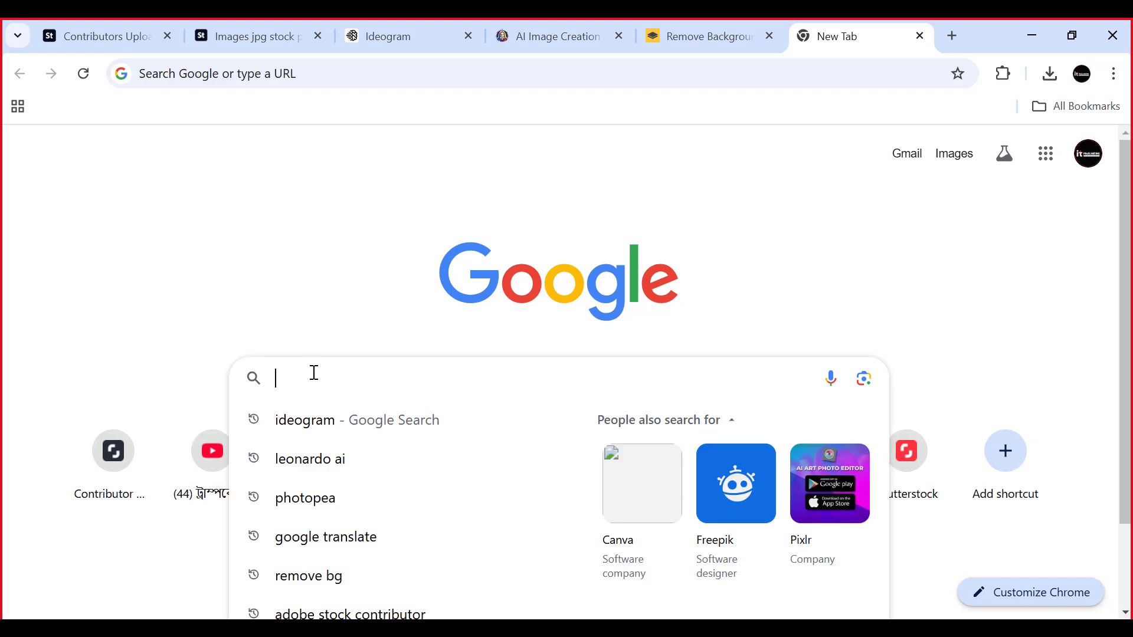
text(image)
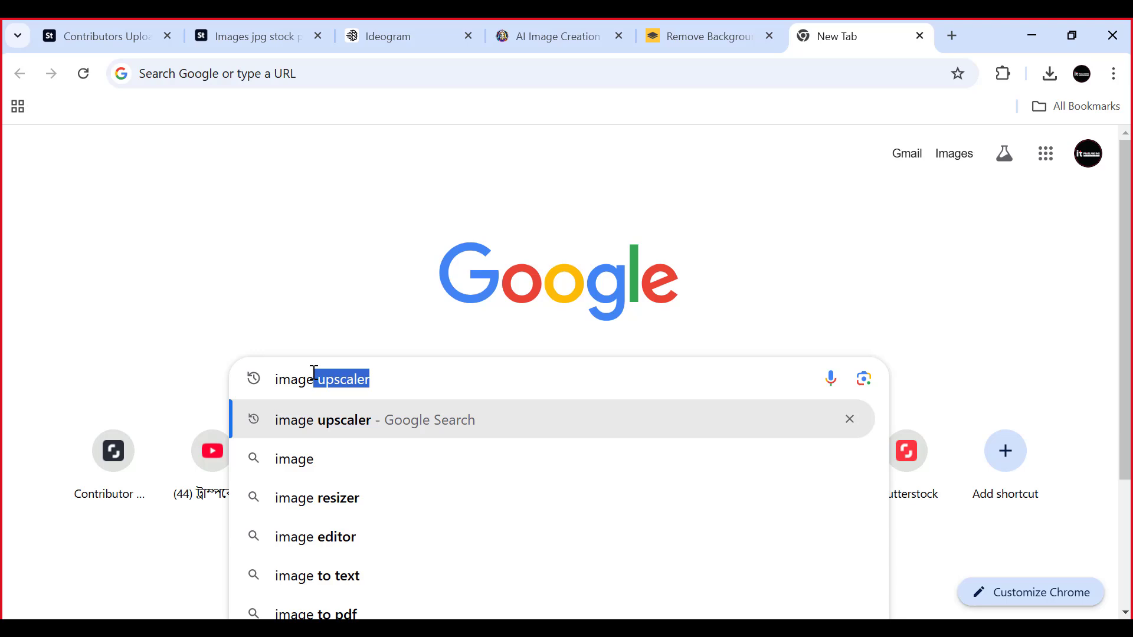
key(Return)
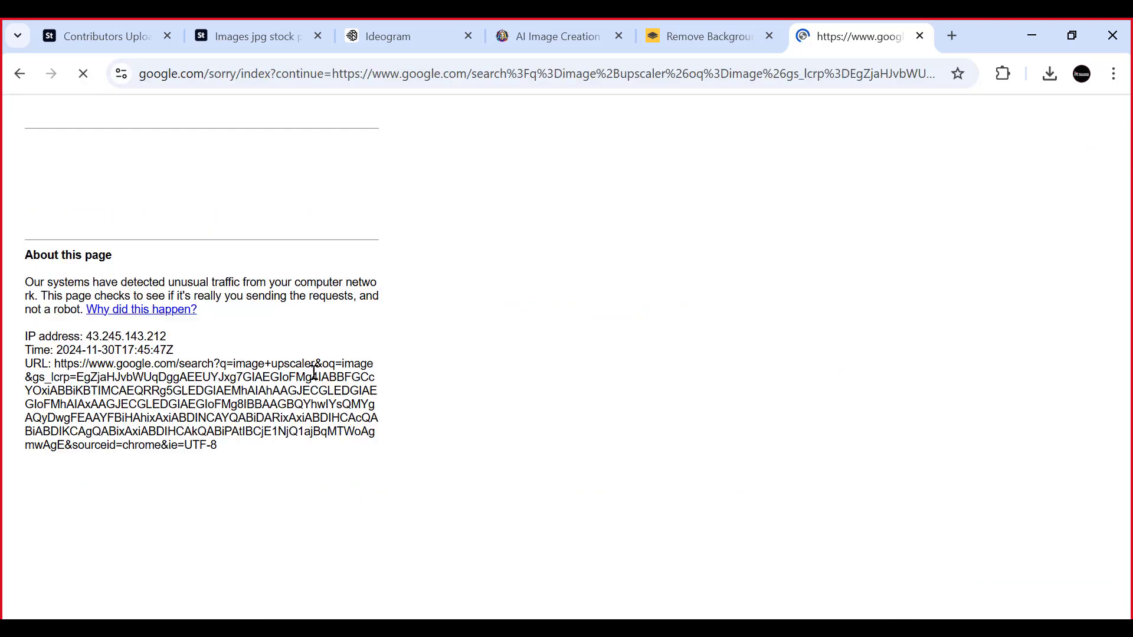
click(113, 202)
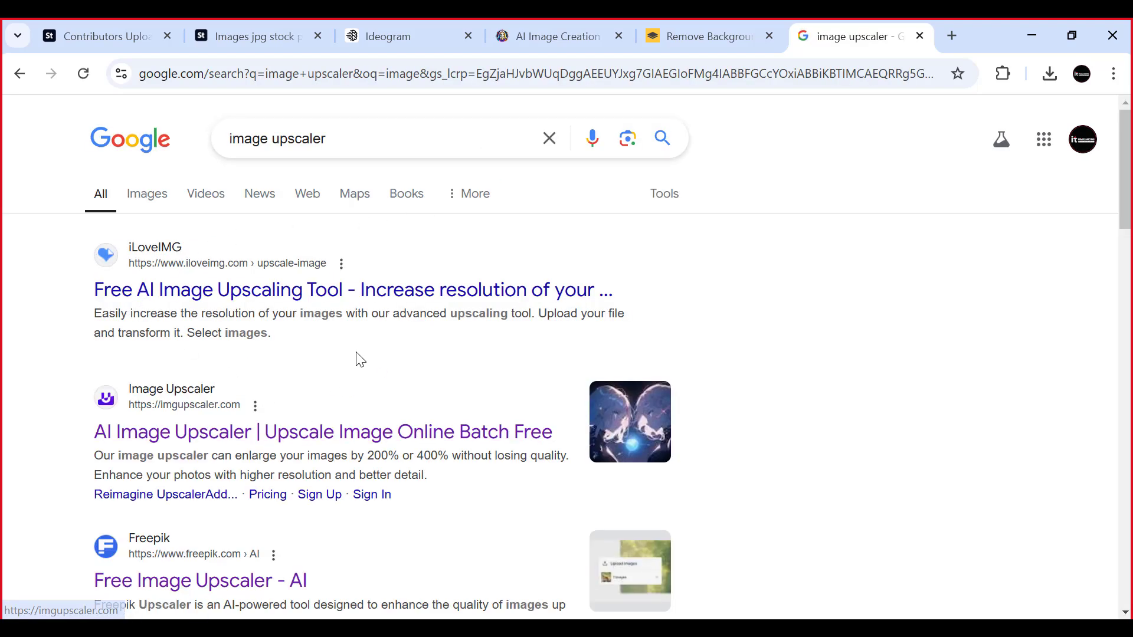
- Open the imgupscaler.com AI Image Upscaler from the search results, and close the Google results tab and the pop-up ad
click(233, 443)
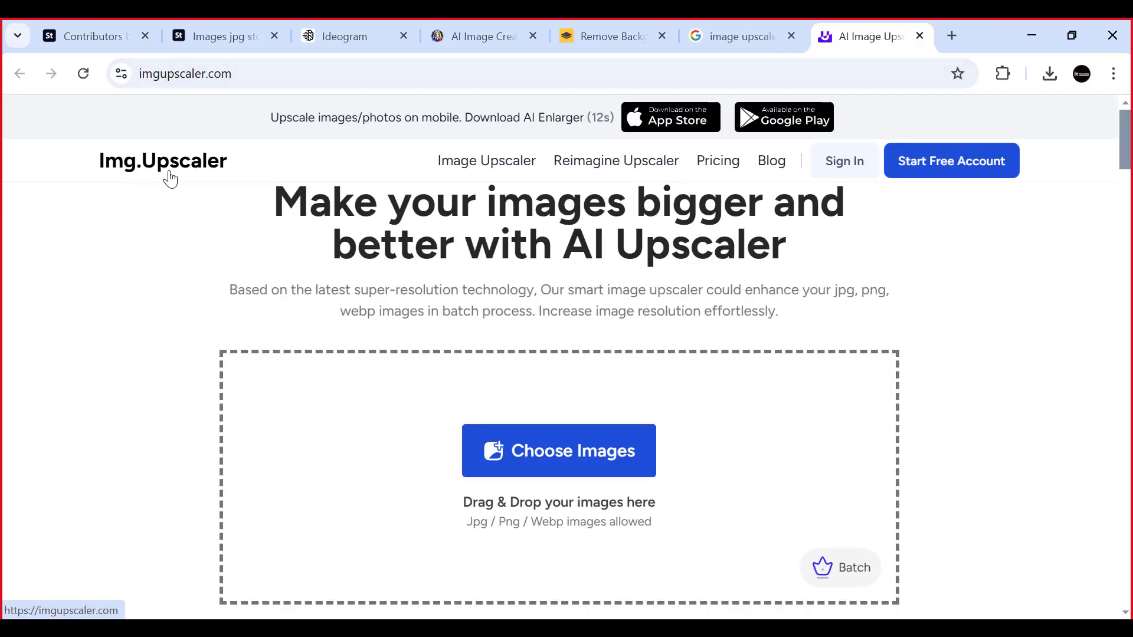
click(762, 35)
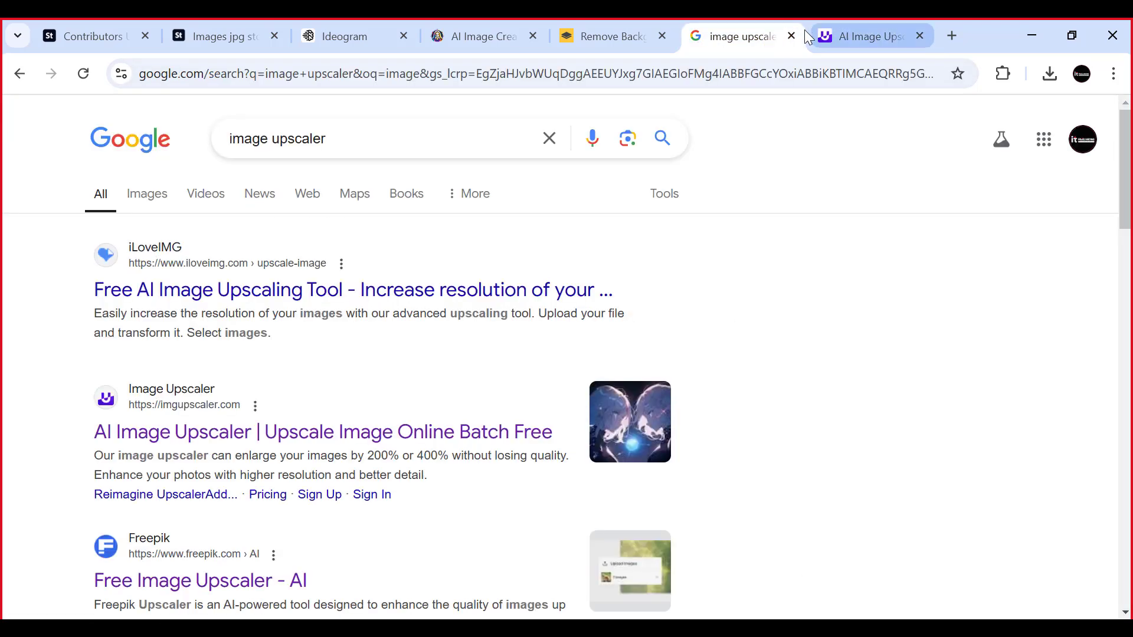
click(791, 36)
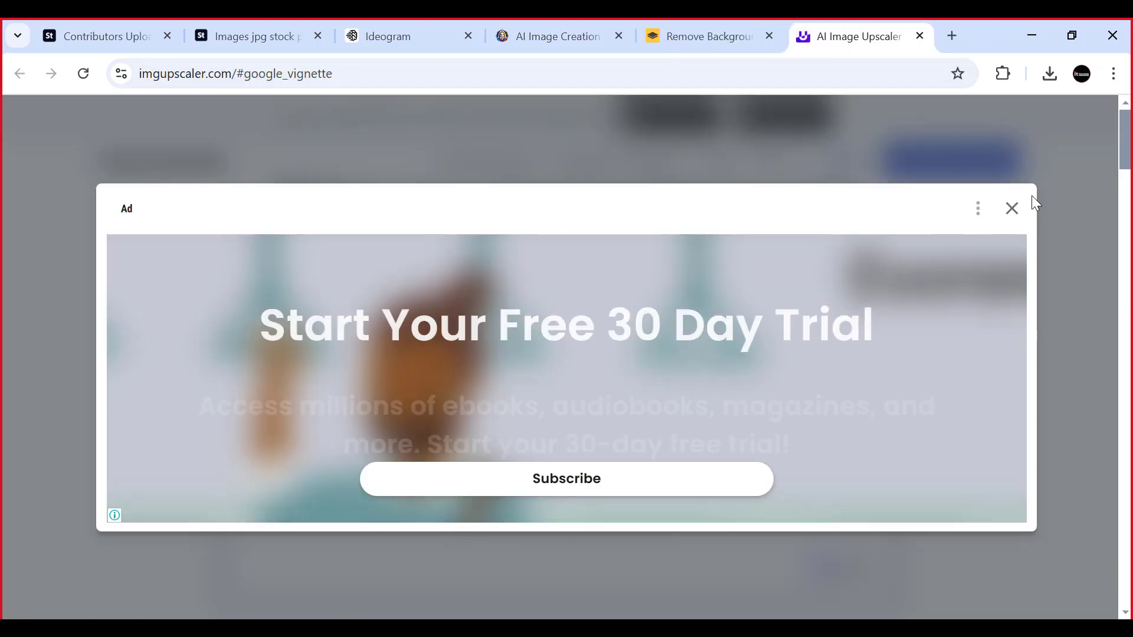
click(1014, 207)
scroll(519, 372, down, 3)
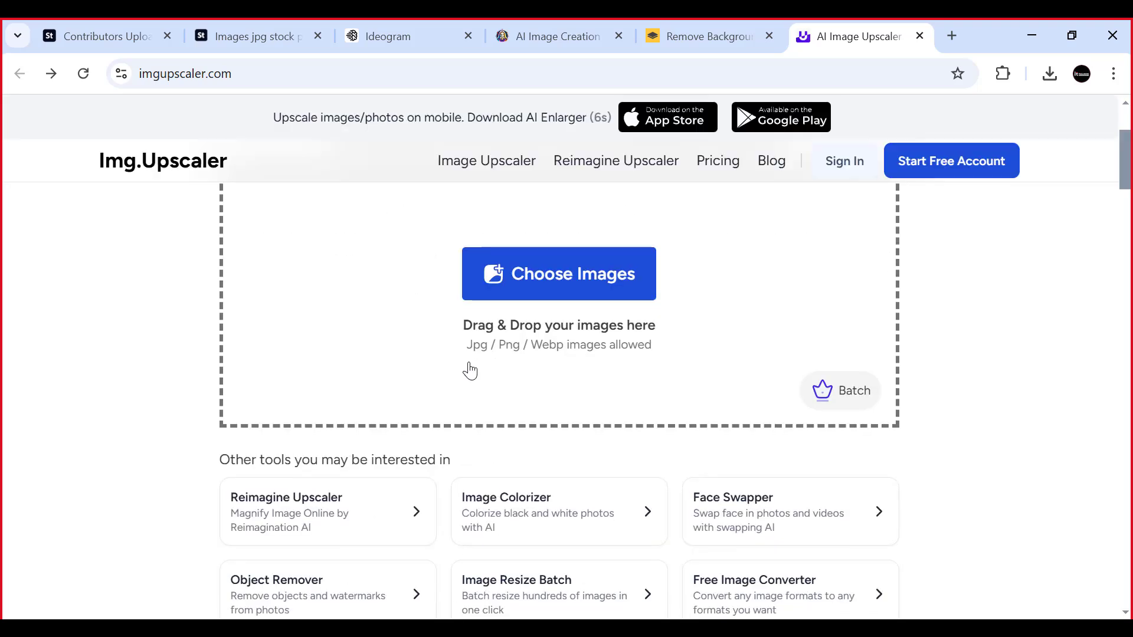
scroll(470, 370, up, 3)
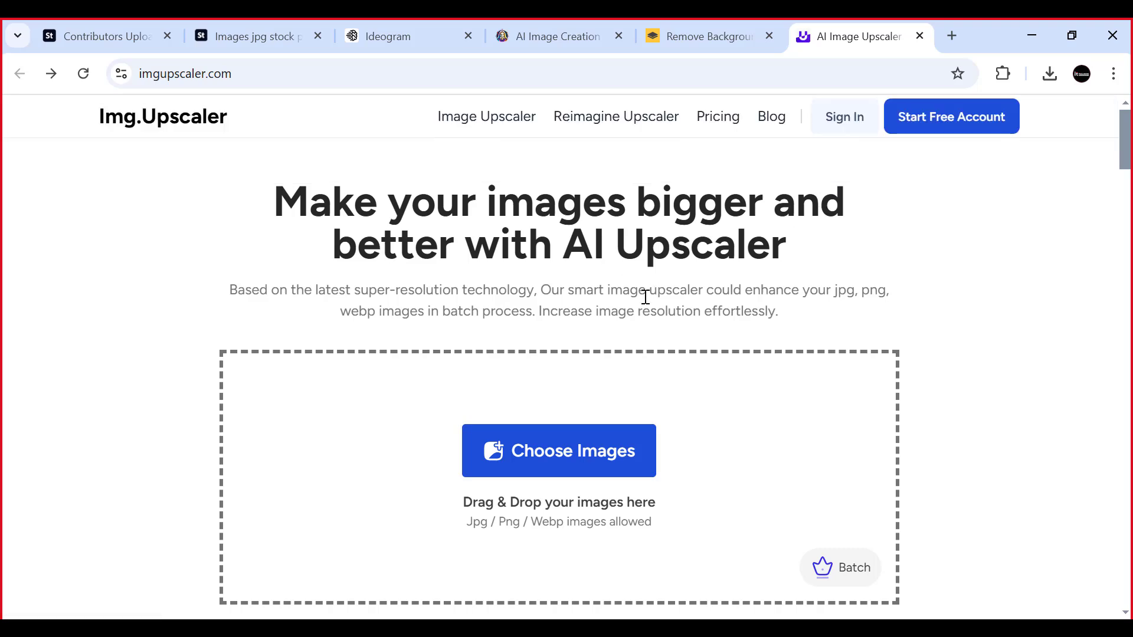
scroll(725, 260, down, 3)
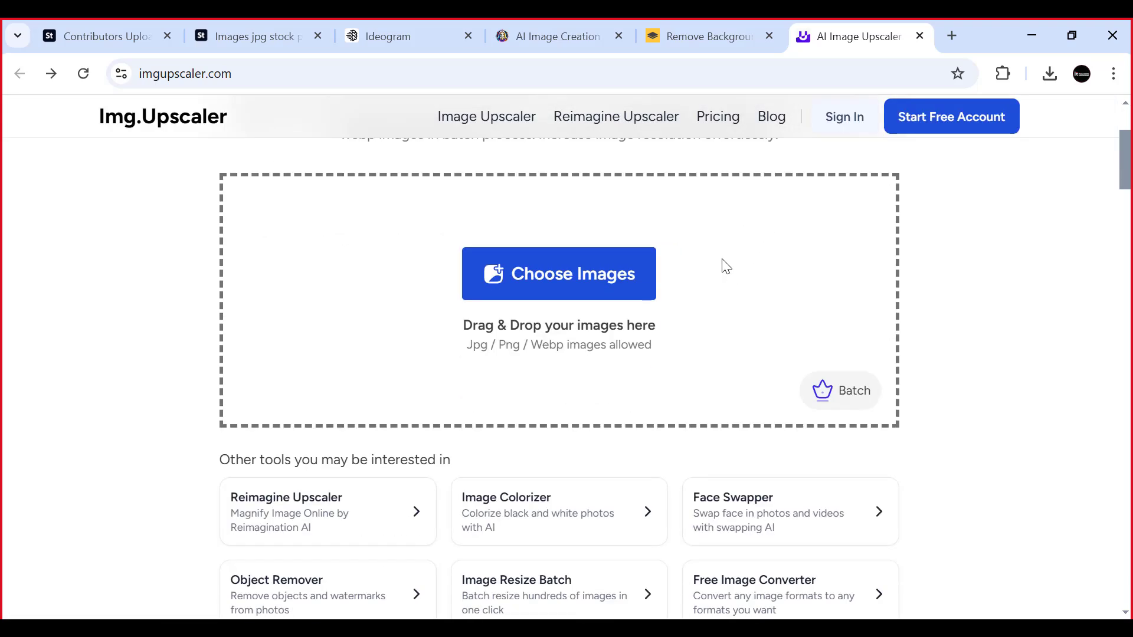
scroll(725, 266, up, 2)
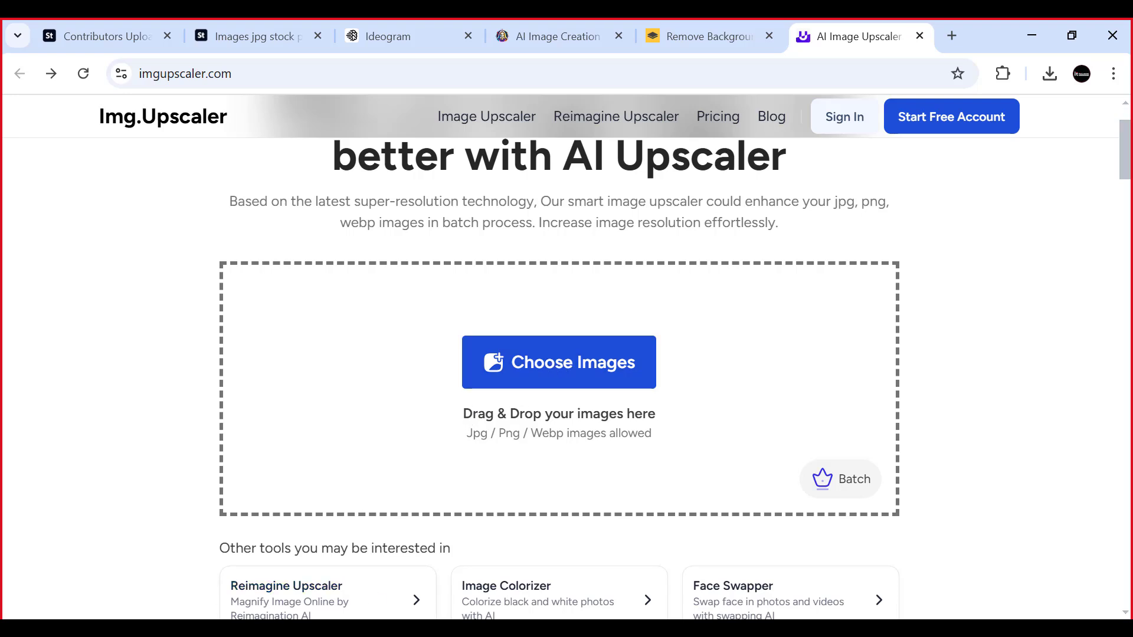
- Add Leonardo_Lightning_XL_Create_a_Burger_gradient_images_2.jpg from the Downloads folder to Img.Upscaler and set the upscaling ratio to 400%
click(295, 630)
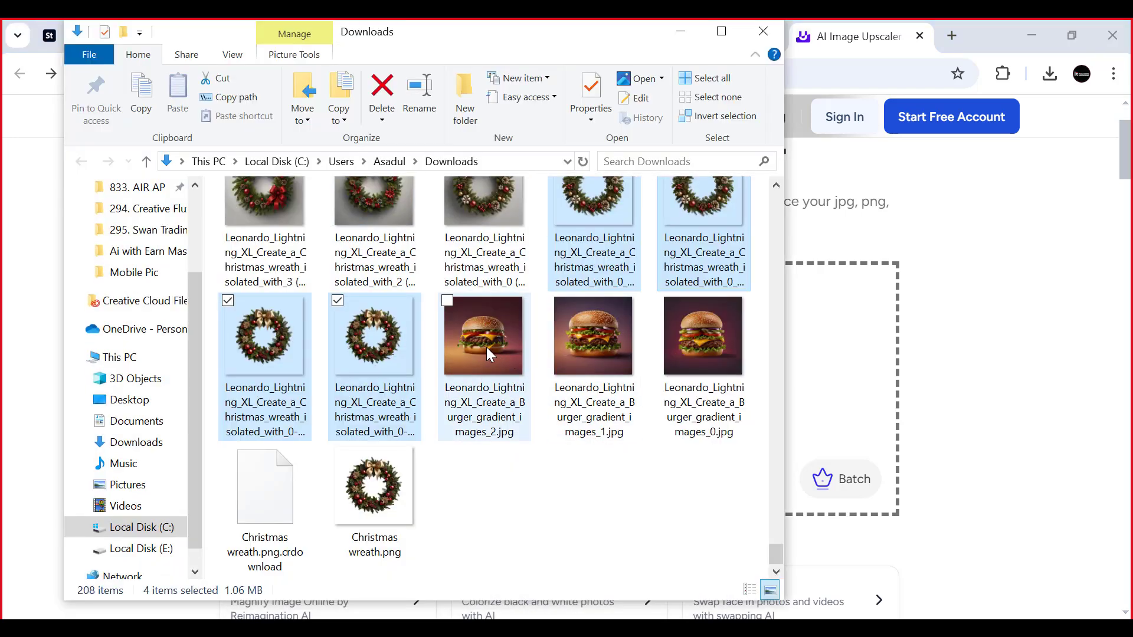
drag(486, 347, 867, 354)
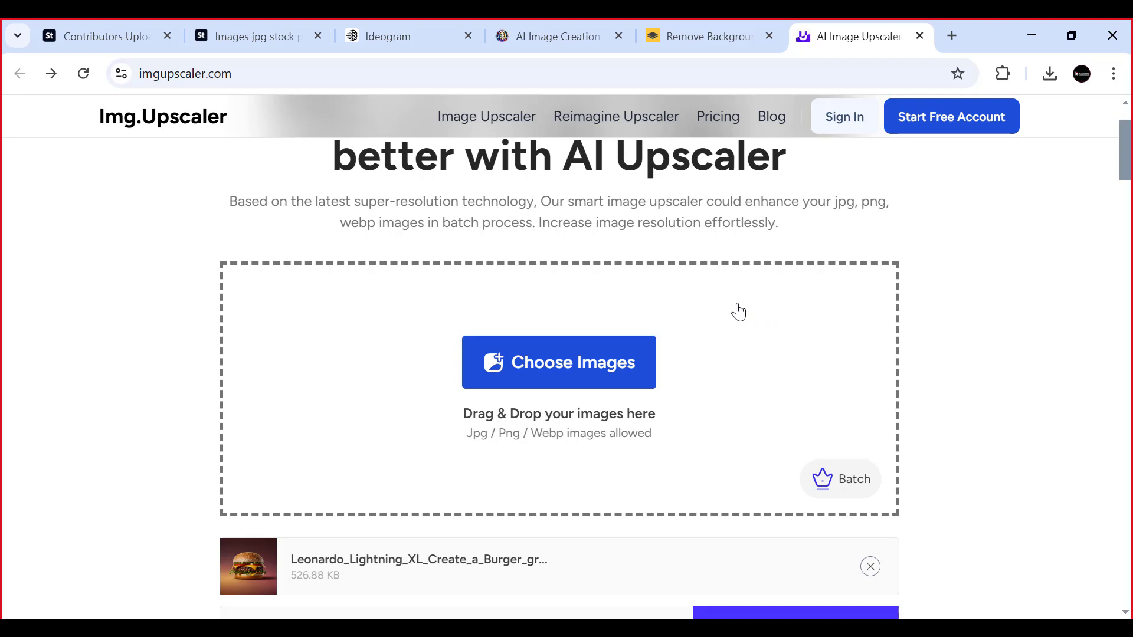
scroll(738, 312, down, 2)
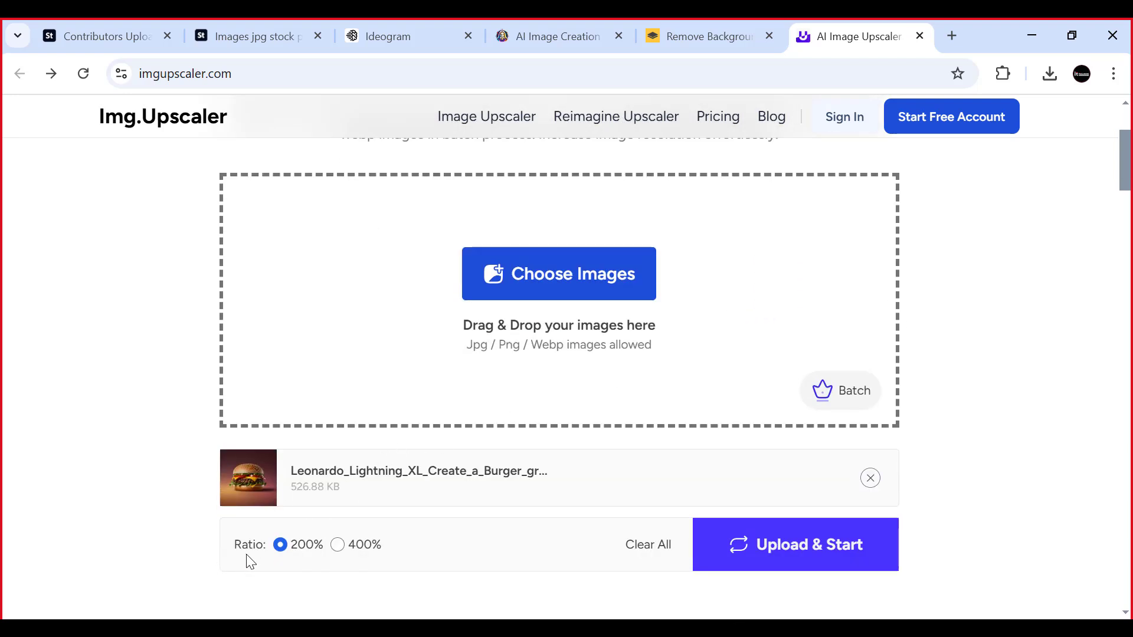
click(349, 547)
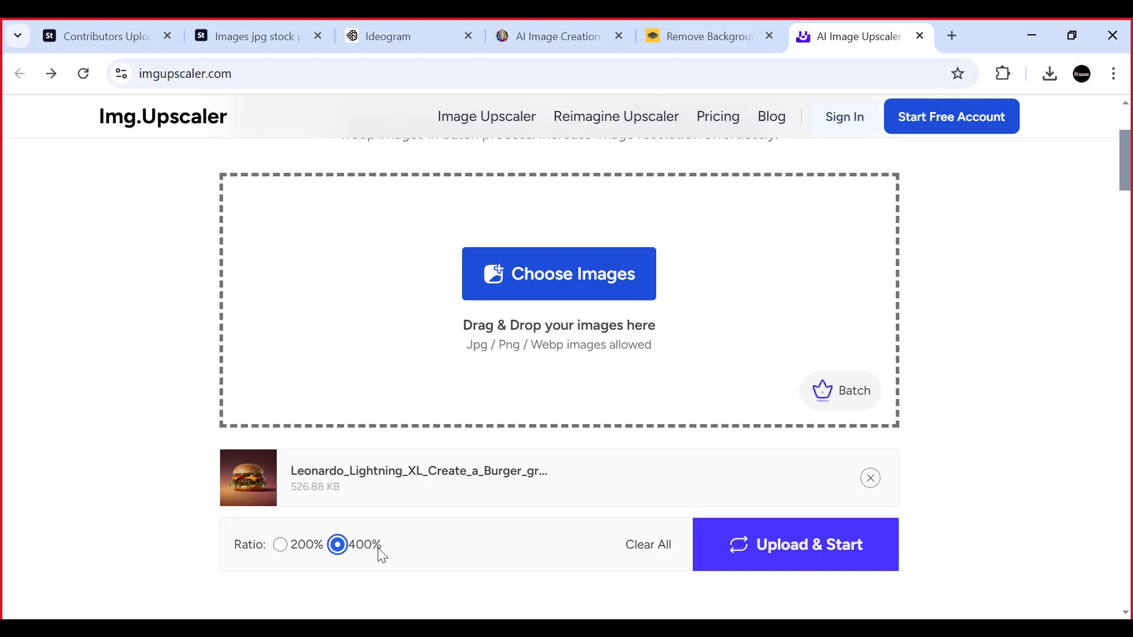
- Upscale the burger JPG at the 400% ratio and download the finished image
click(801, 553)
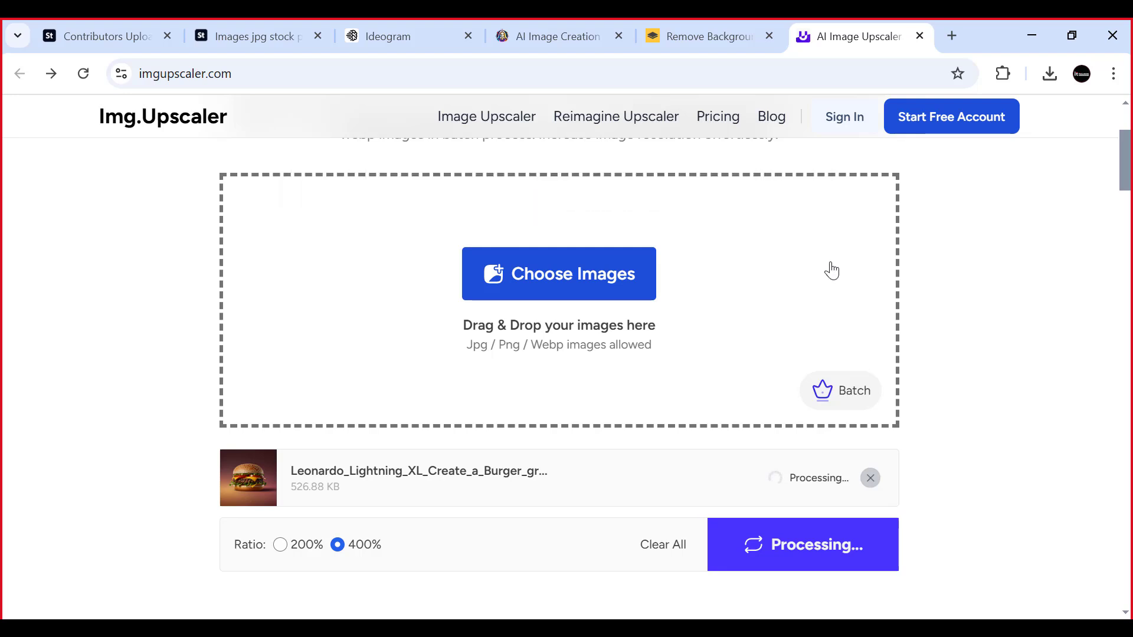
scroll(804, 306, down, 1)
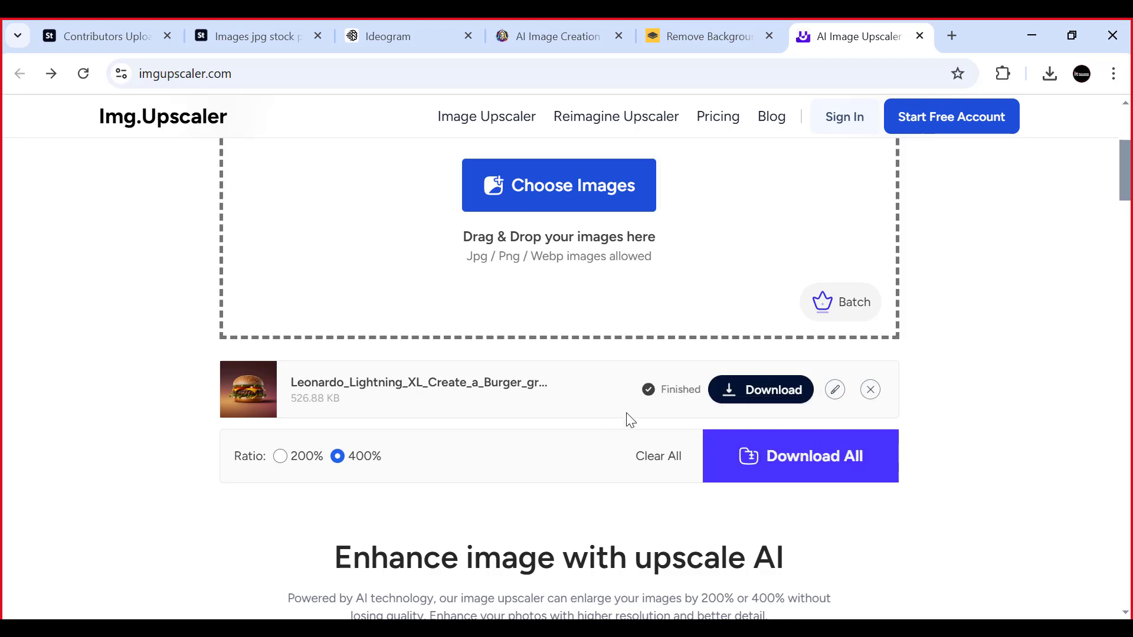
click(764, 391)
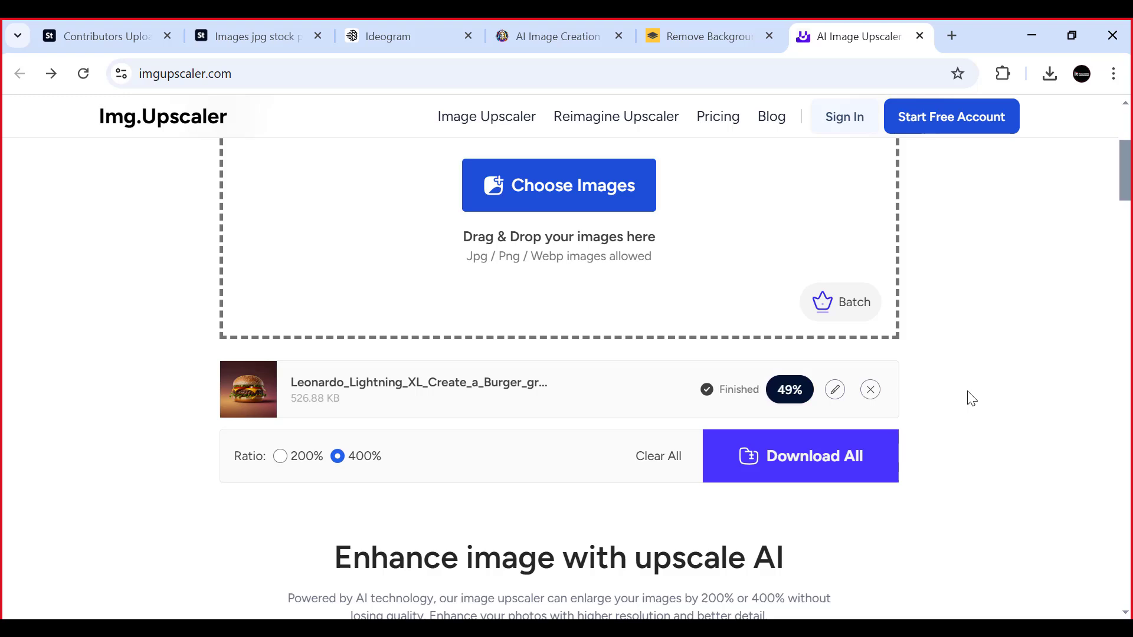
click(667, 628)
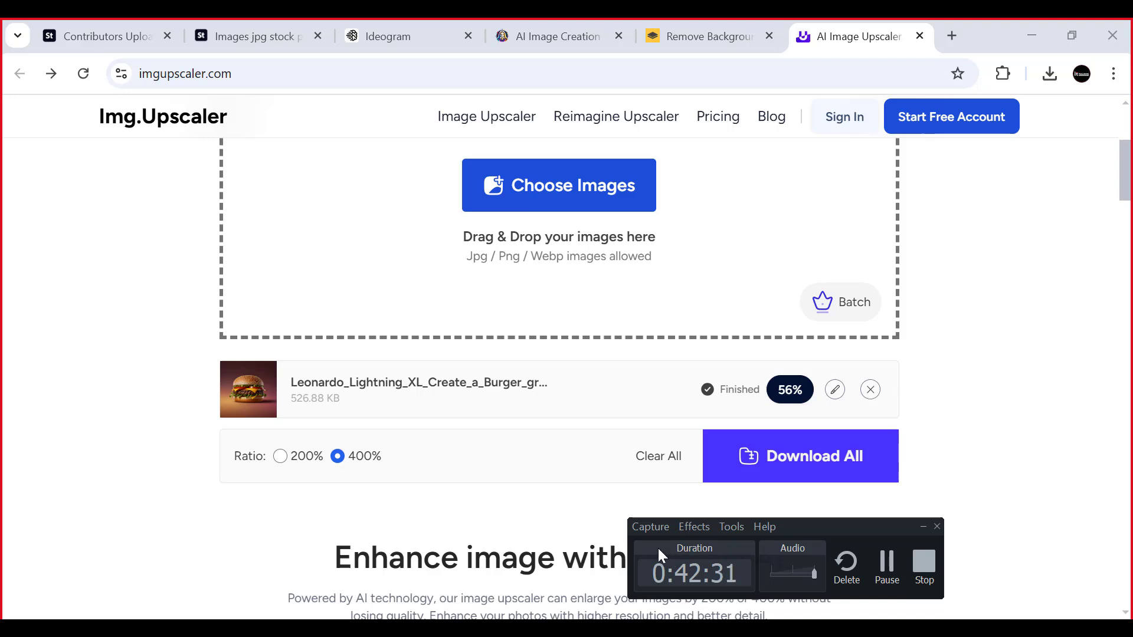
click(673, 628)
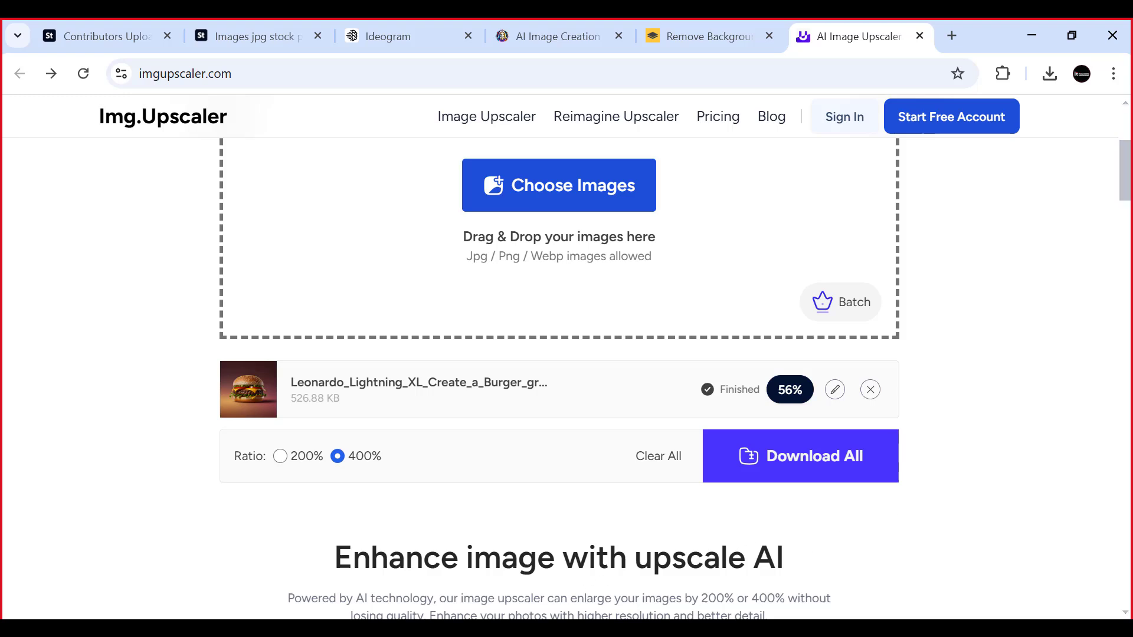
click(673, 629)
click(886, 563)
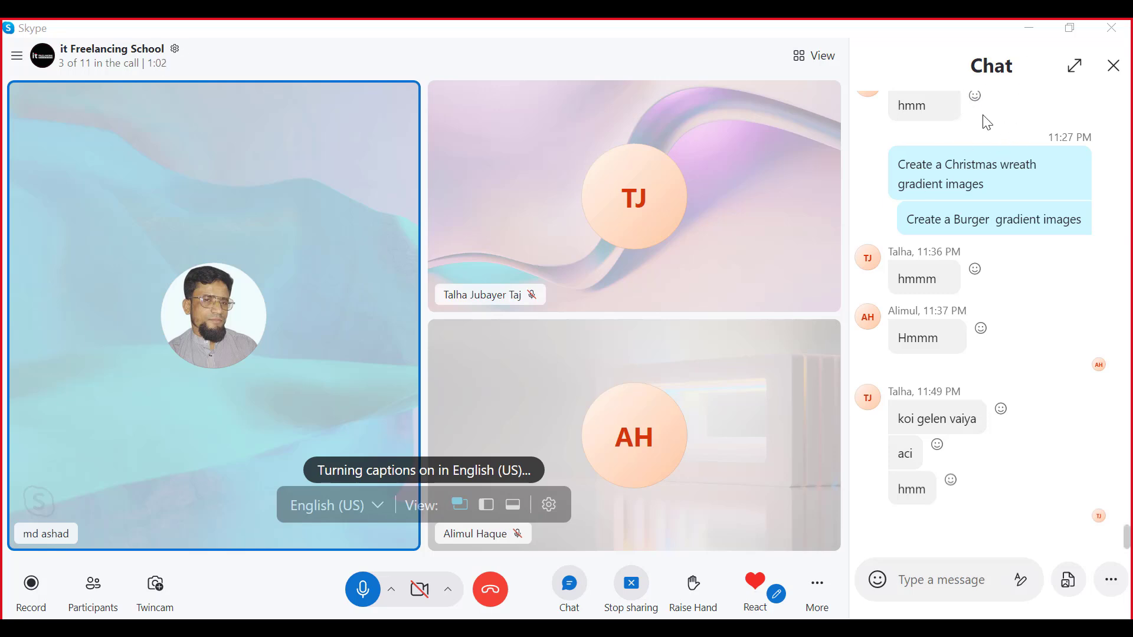
click(1029, 28)
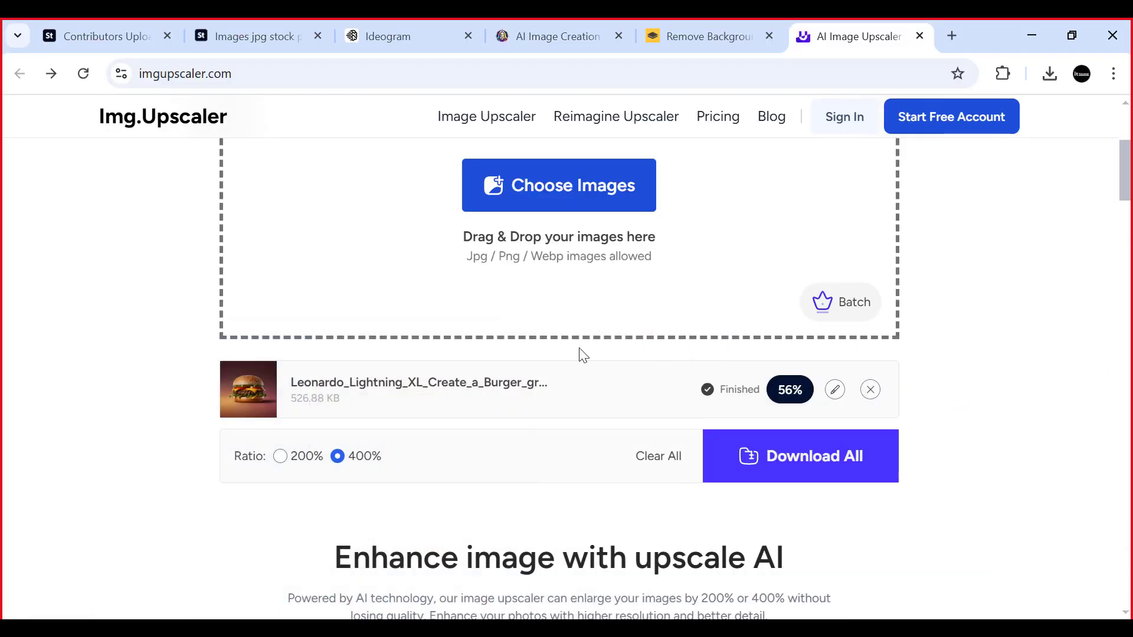
scroll(498, 341, up, 1)
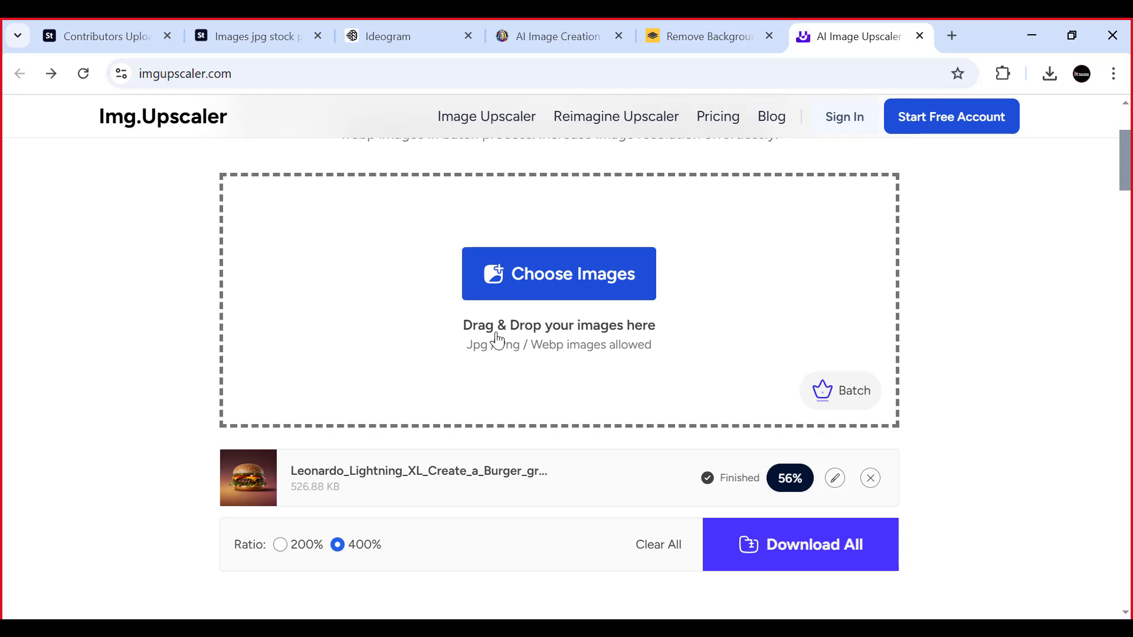
scroll(619, 316, down, 2)
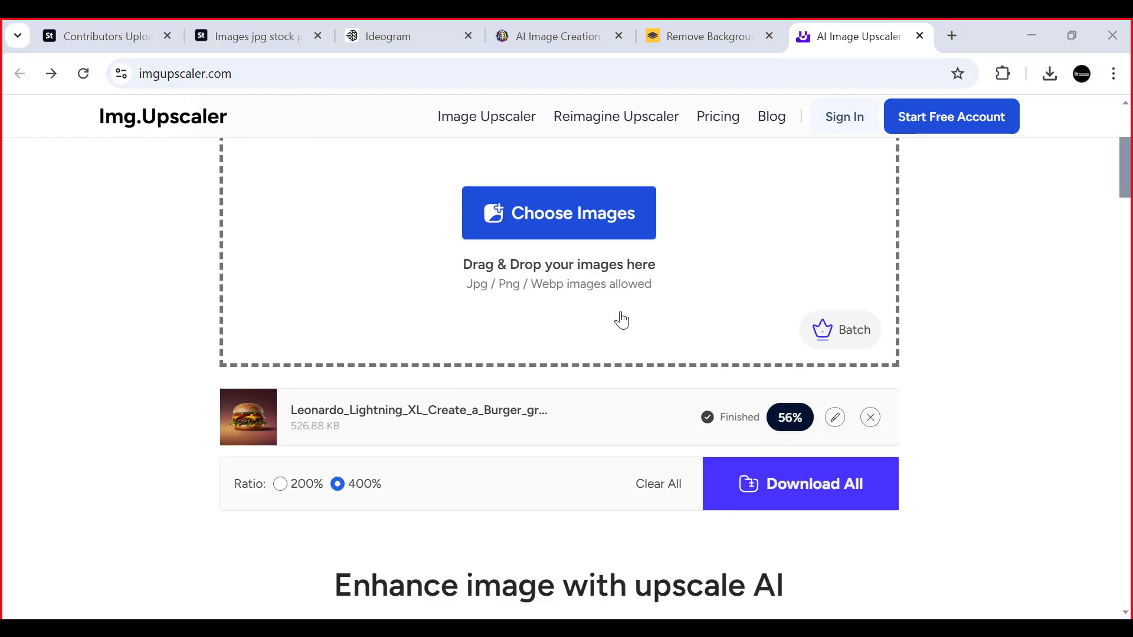
scroll(621, 322, up, 1)
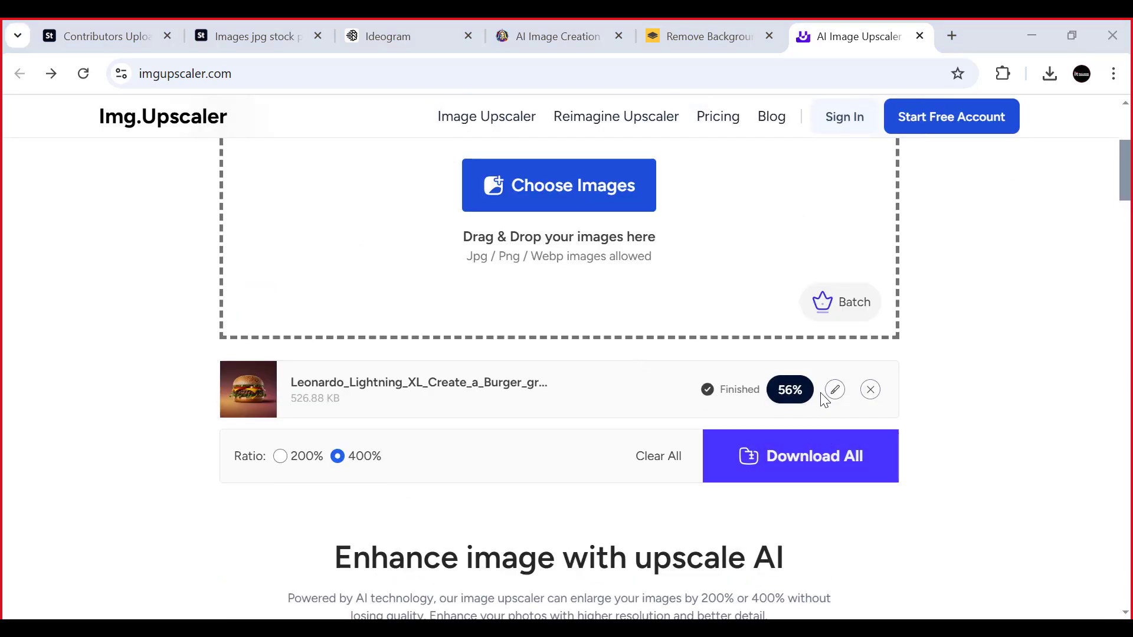
- Show the downloaded upscaled burger JPG in its Downloads folder
click(783, 391)
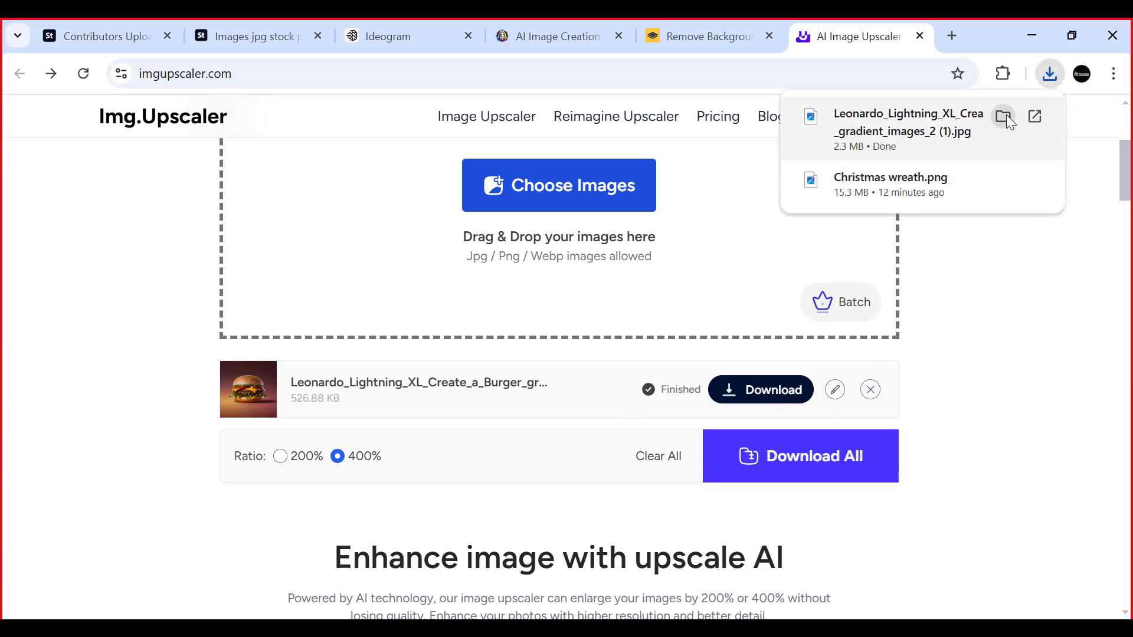
click(1008, 119)
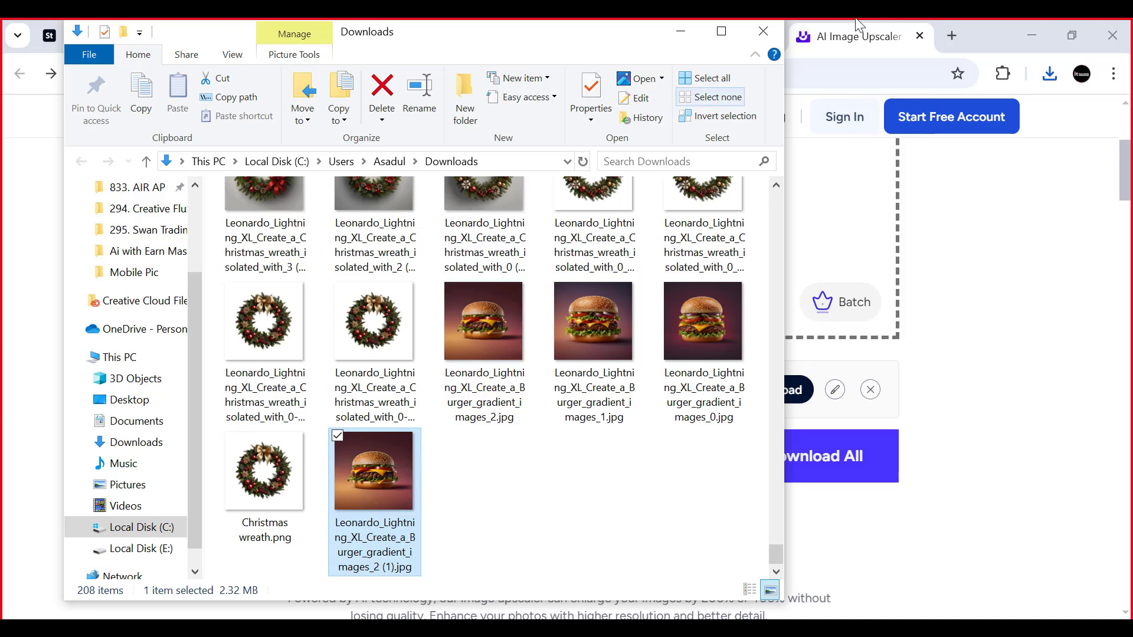
right_click(386, 472)
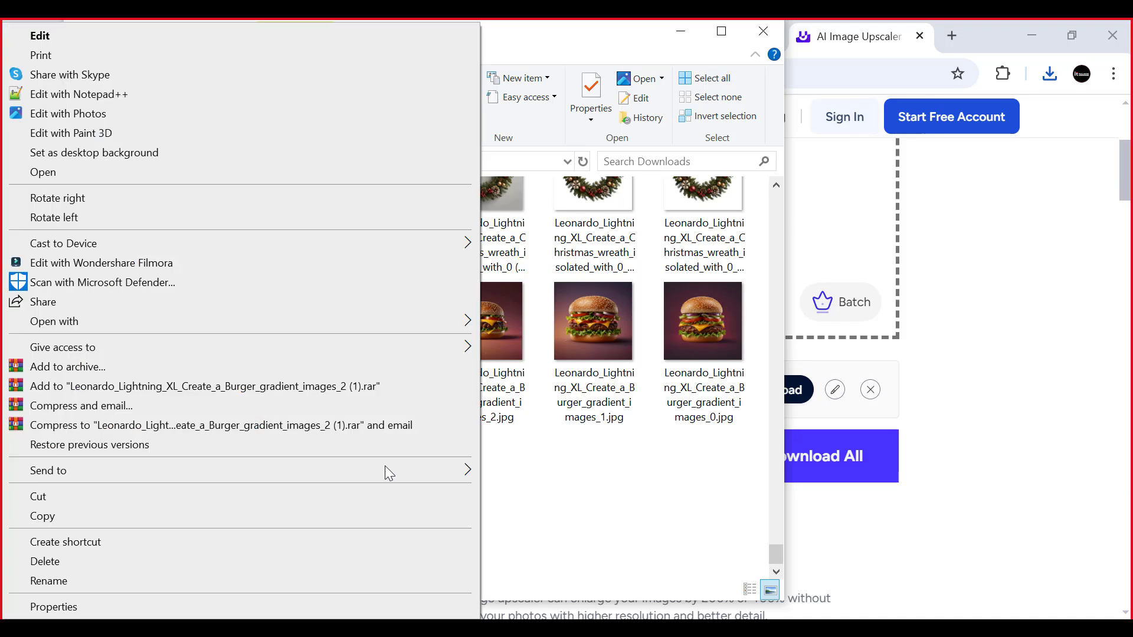
mouse_move(157, 325)
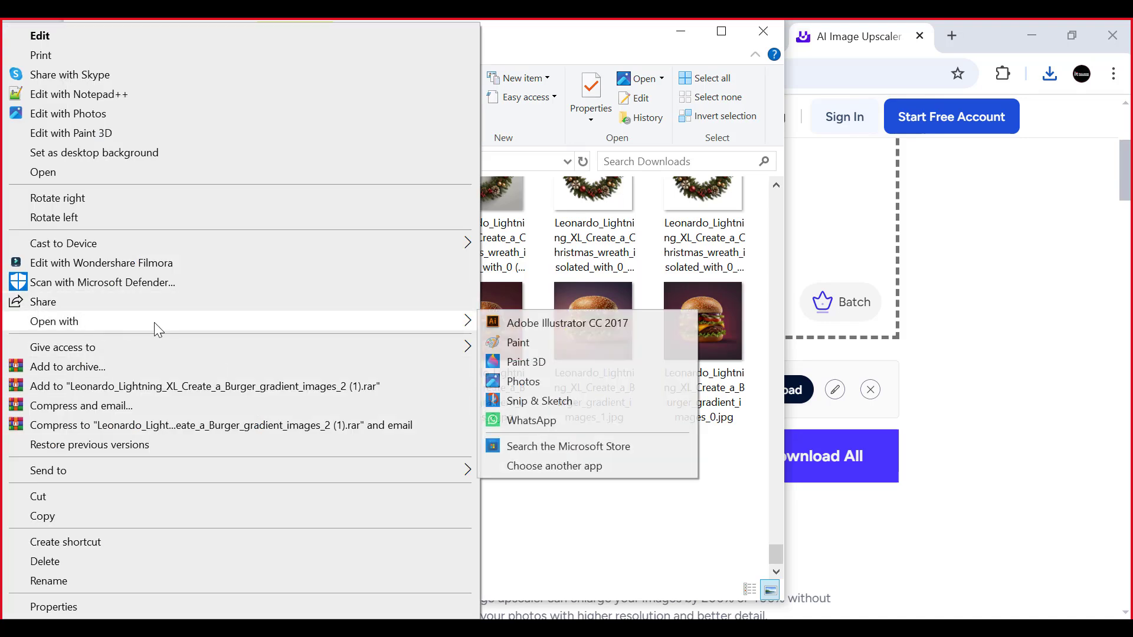
click(638, 566)
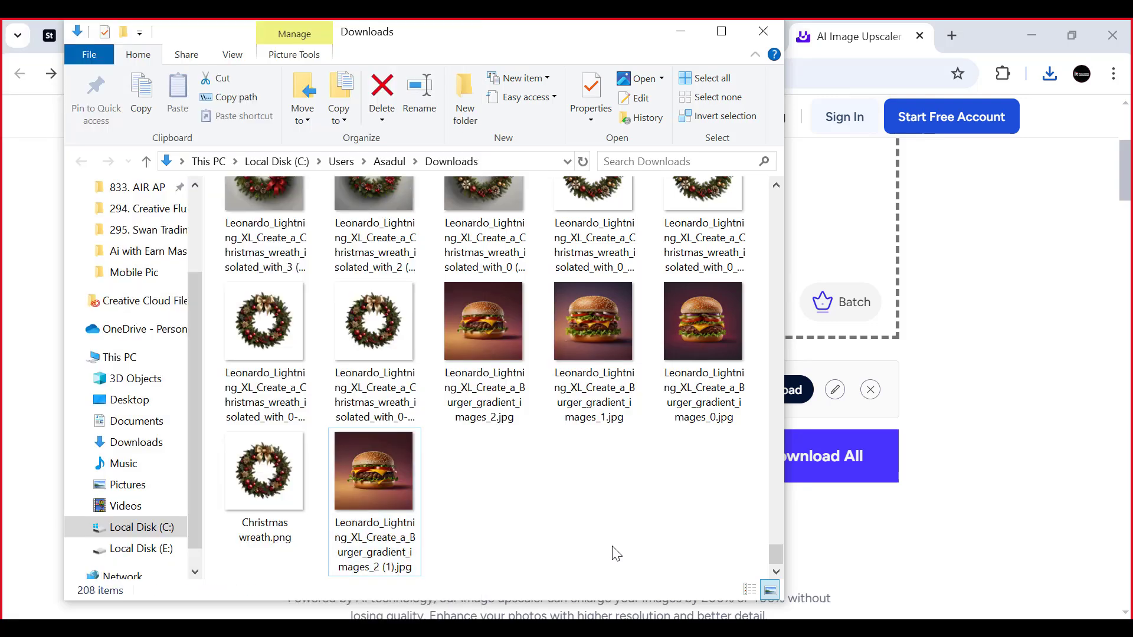
- Open Leonardo_Lightning_XL_Create_a_Burger_gradient_images_2 (1).jpg from Downloads as a new Photoshop document and unlock its Background layer
drag(378, 481, 383, 618)
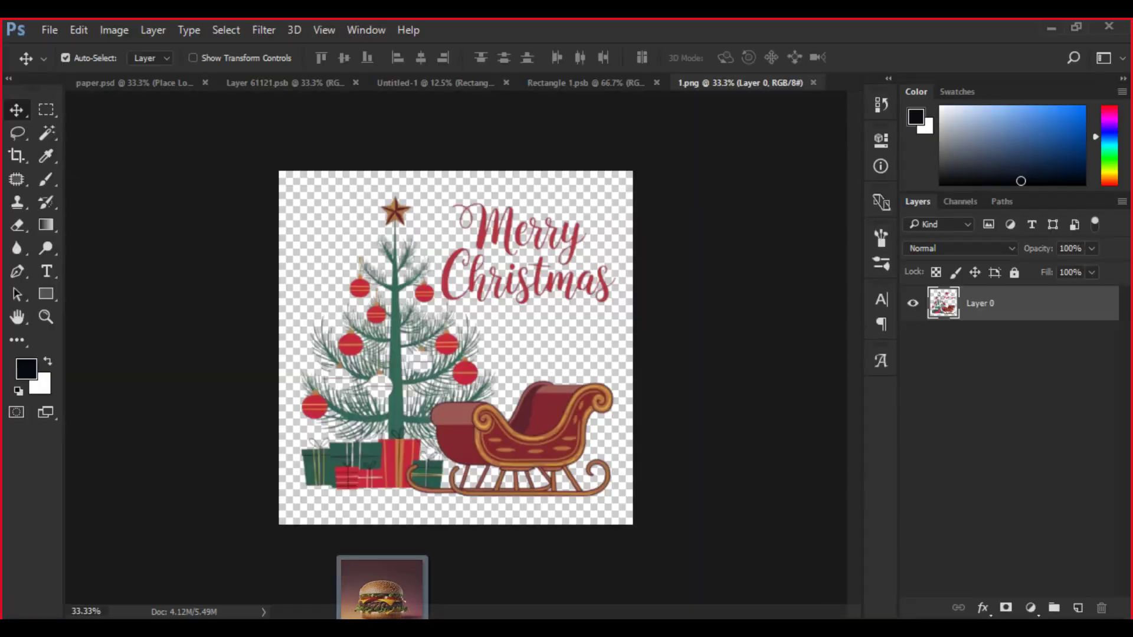
drag(382, 619, 699, 353)
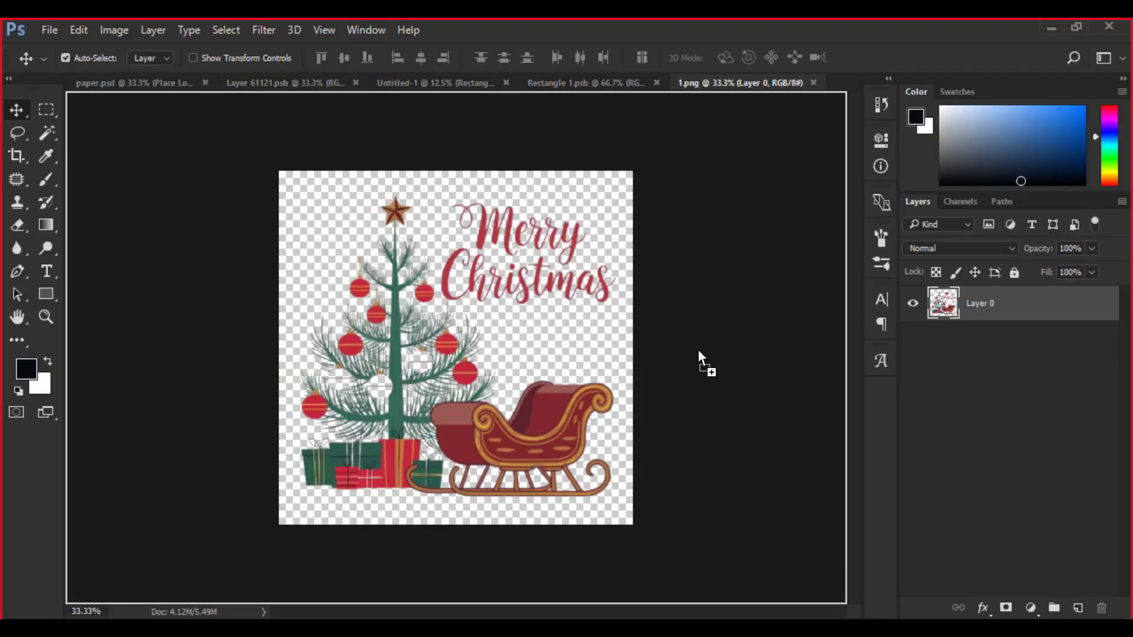
drag(745, 119, 834, 65)
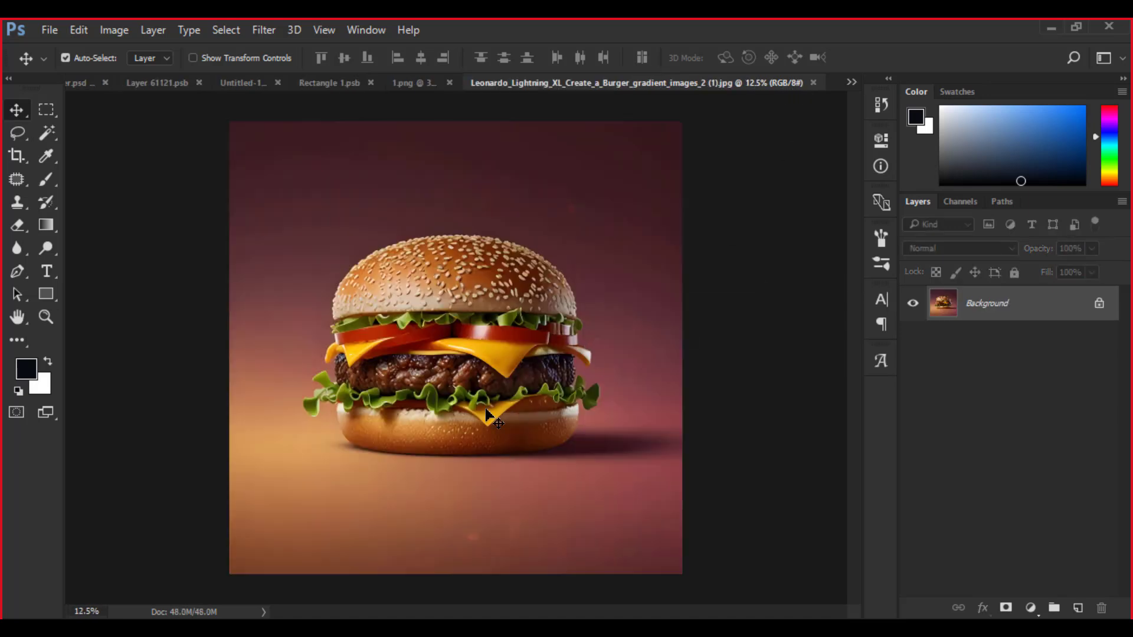
click(1097, 305)
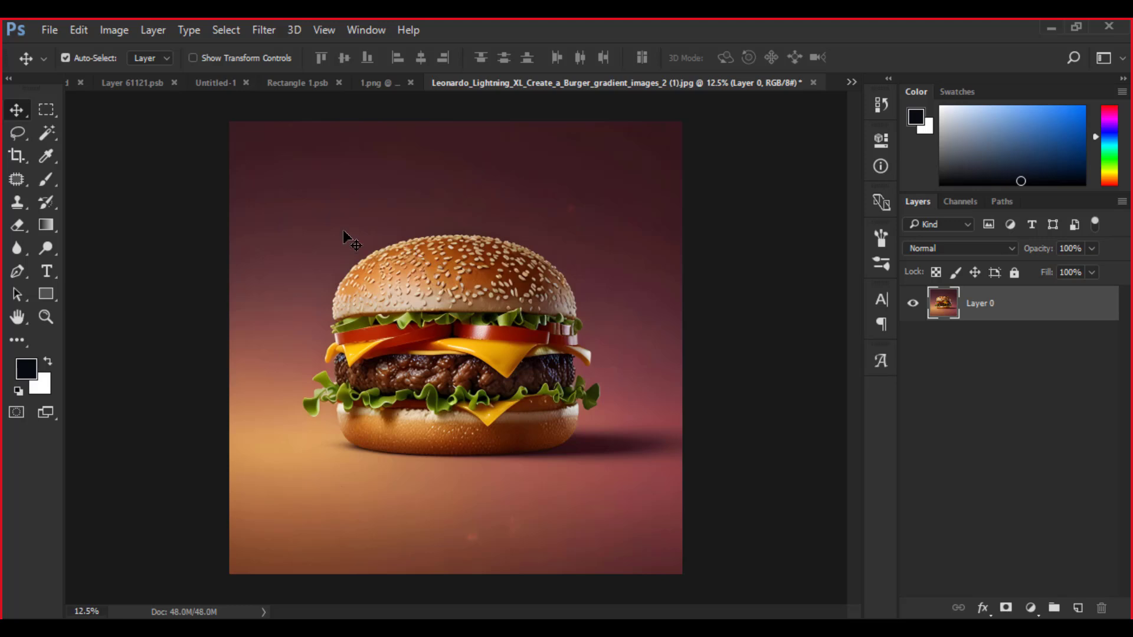
- Resize the burger image to 6000 × 6000 pixels at a resolution of 300 pixels/inch
key(ctrl)
key(ctrl+alt+i)
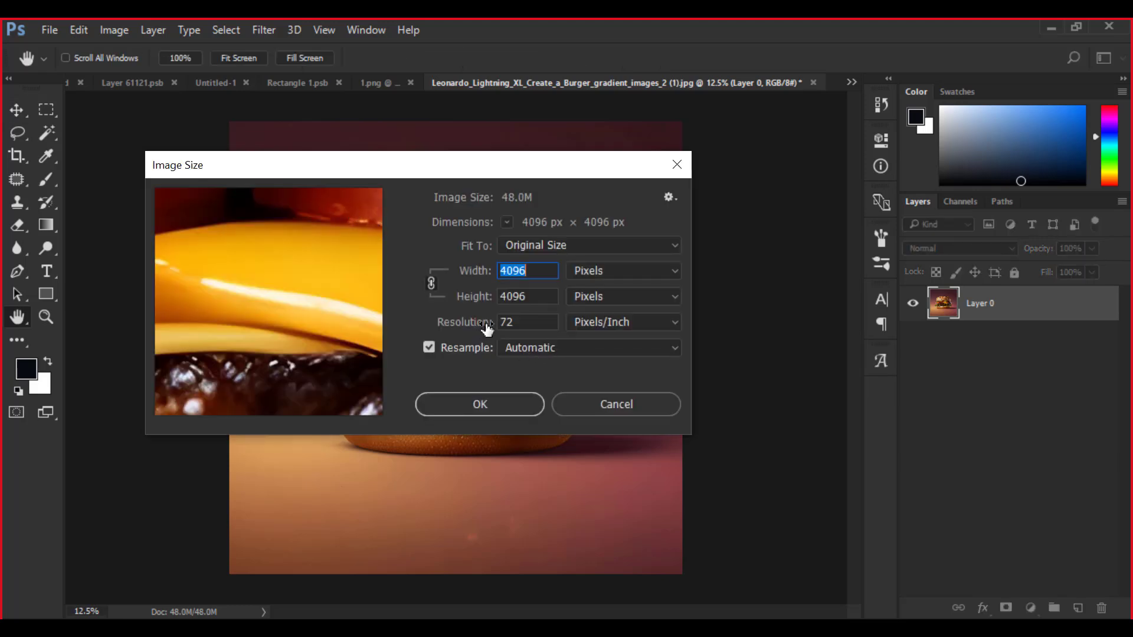
drag(527, 321, 491, 324)
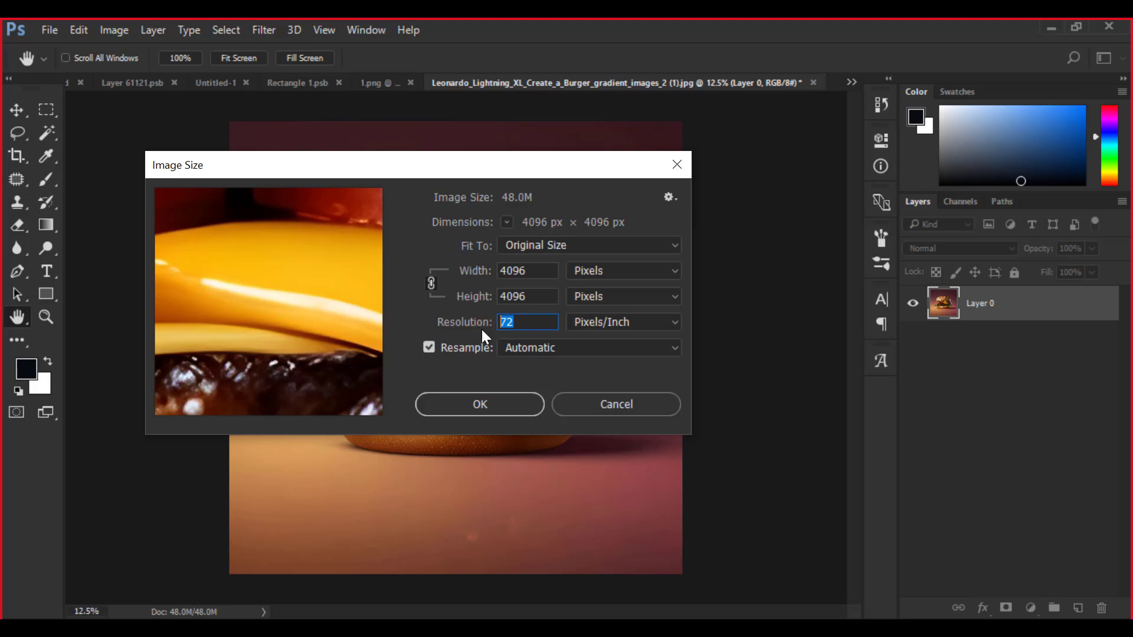
text(3)
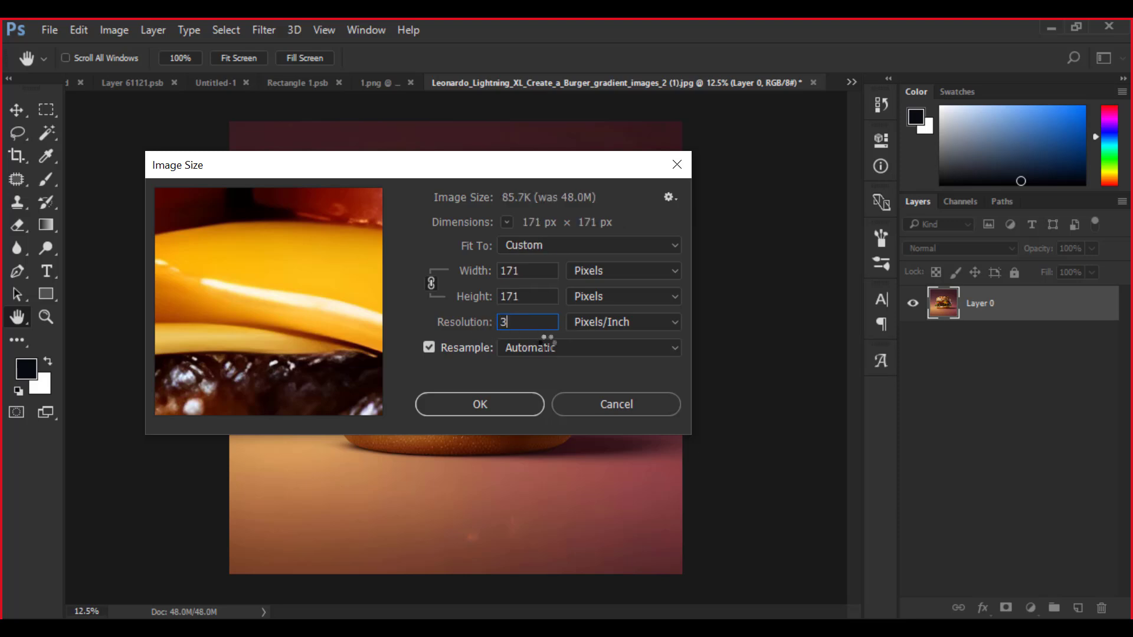
text(00)
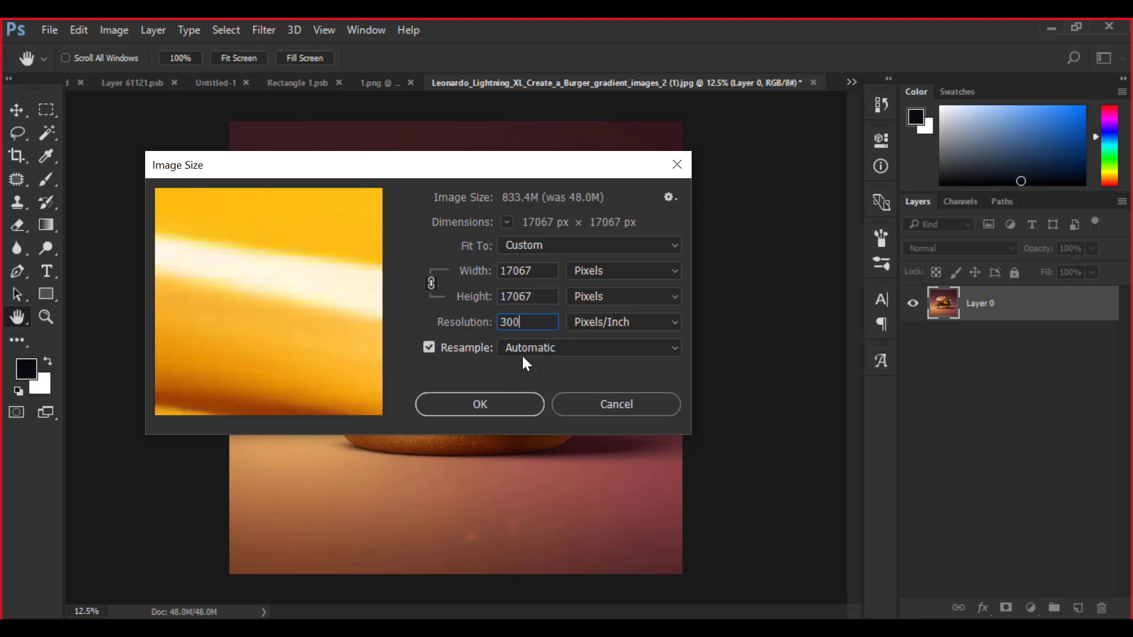
key(Tab)
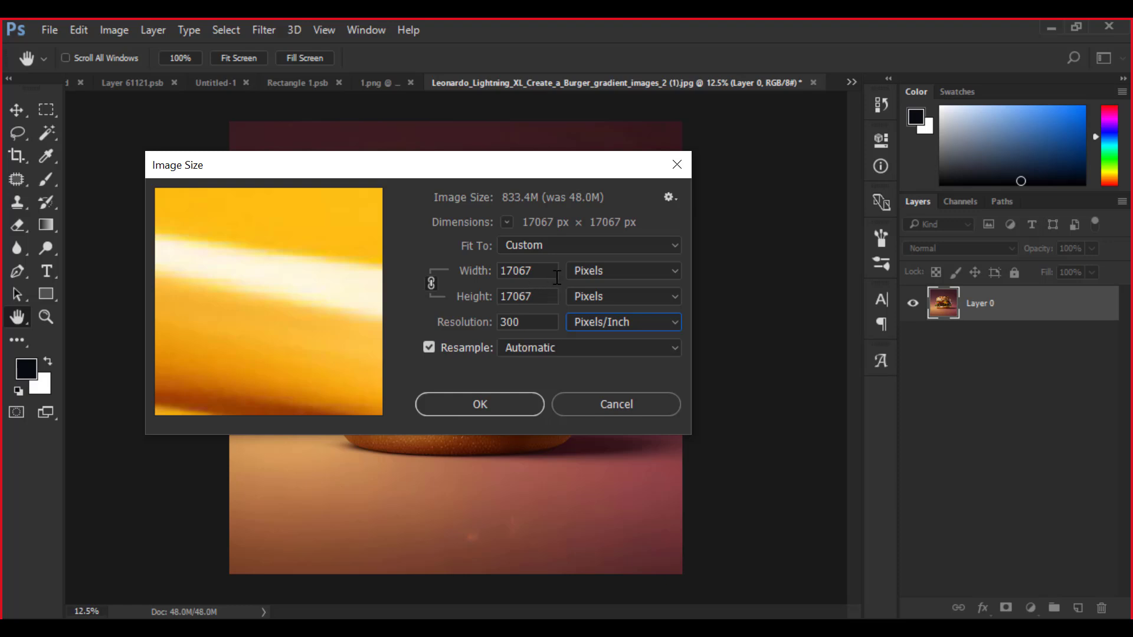
drag(551, 270, 487, 269)
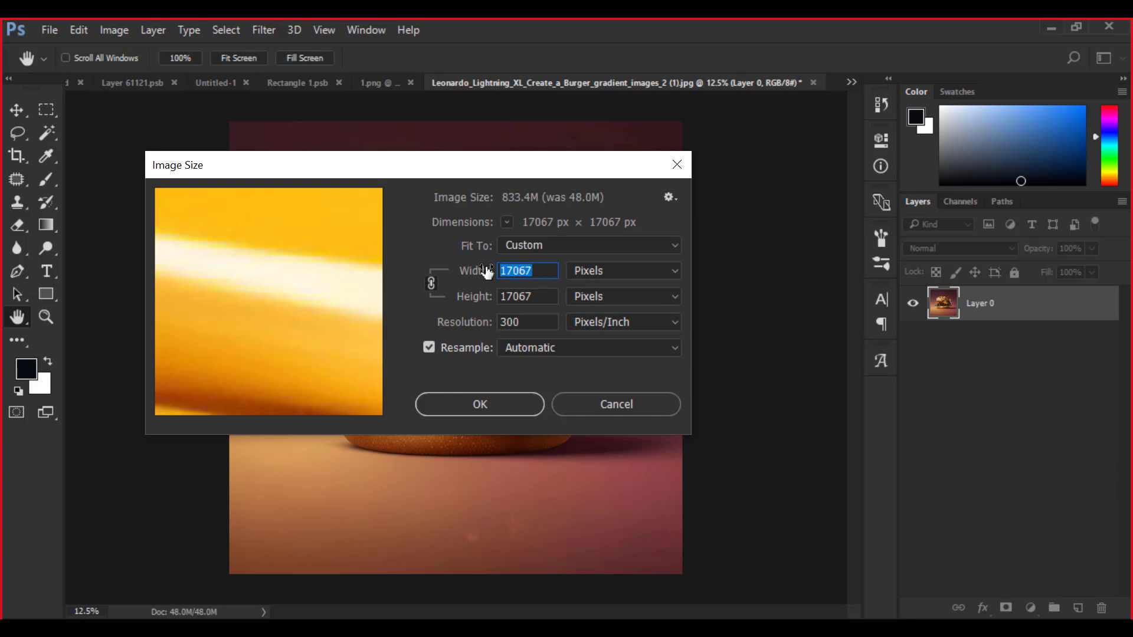
text(600)
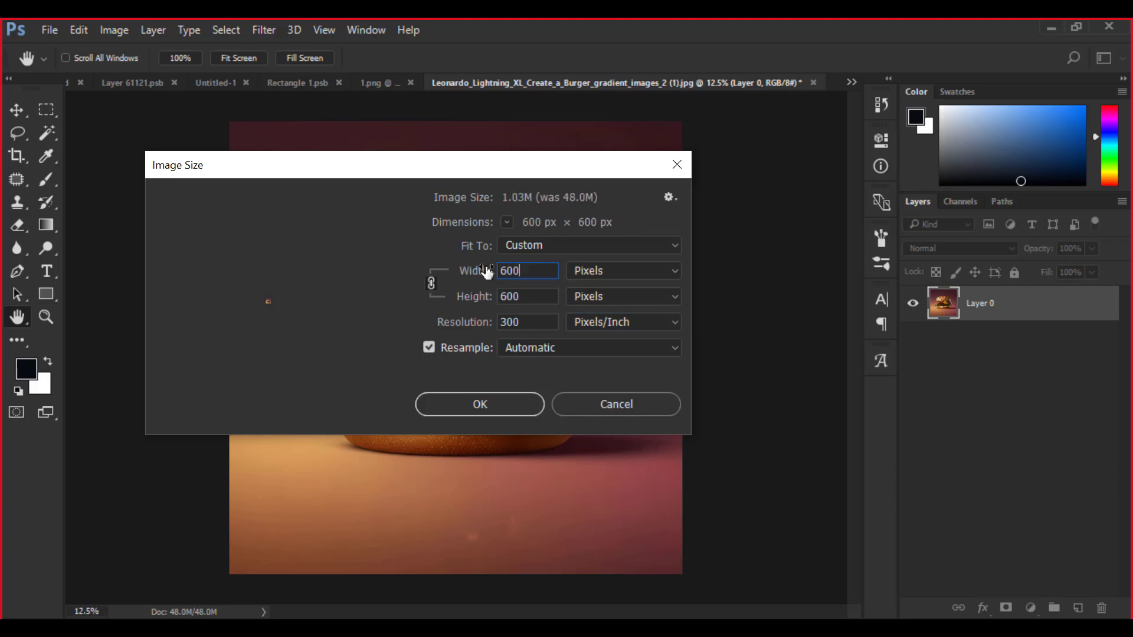
text(0)
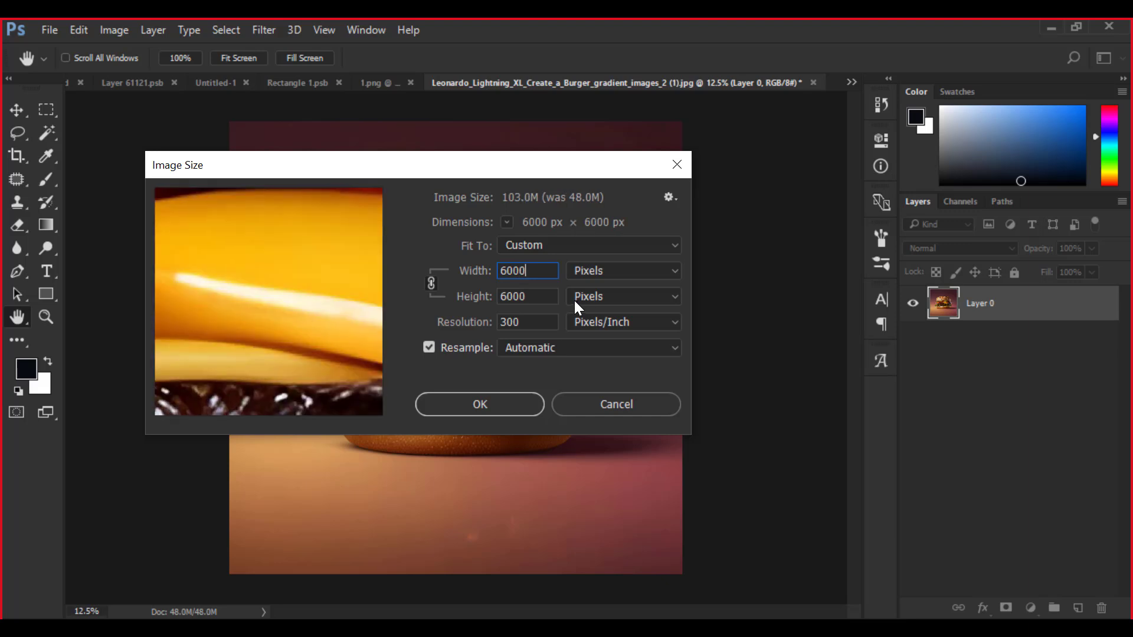
click(465, 403)
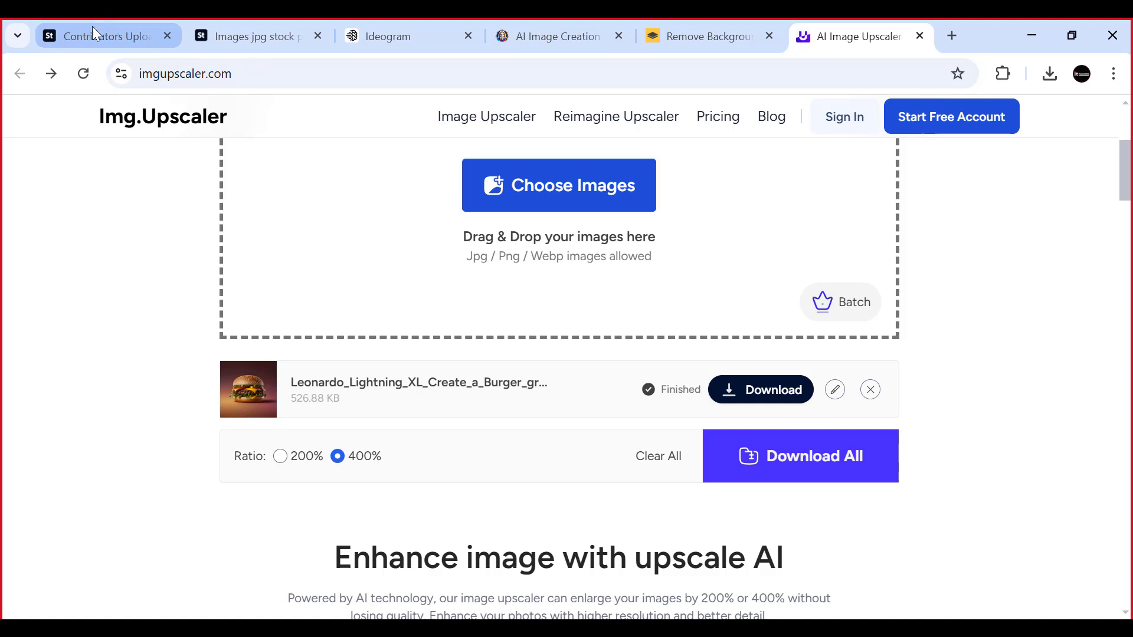
- Browse for upload files on the Adobe Stock contributor page and extend Christmas wreath.png's name to "Christmas wreath Transparent PNG Background"
click(127, 38)
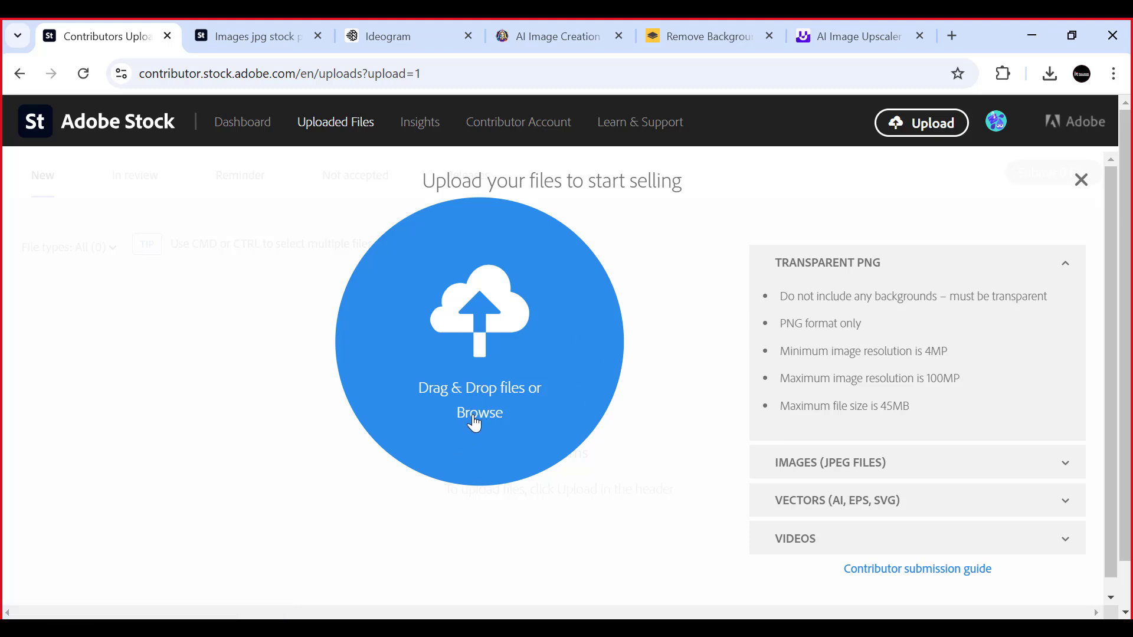
click(475, 418)
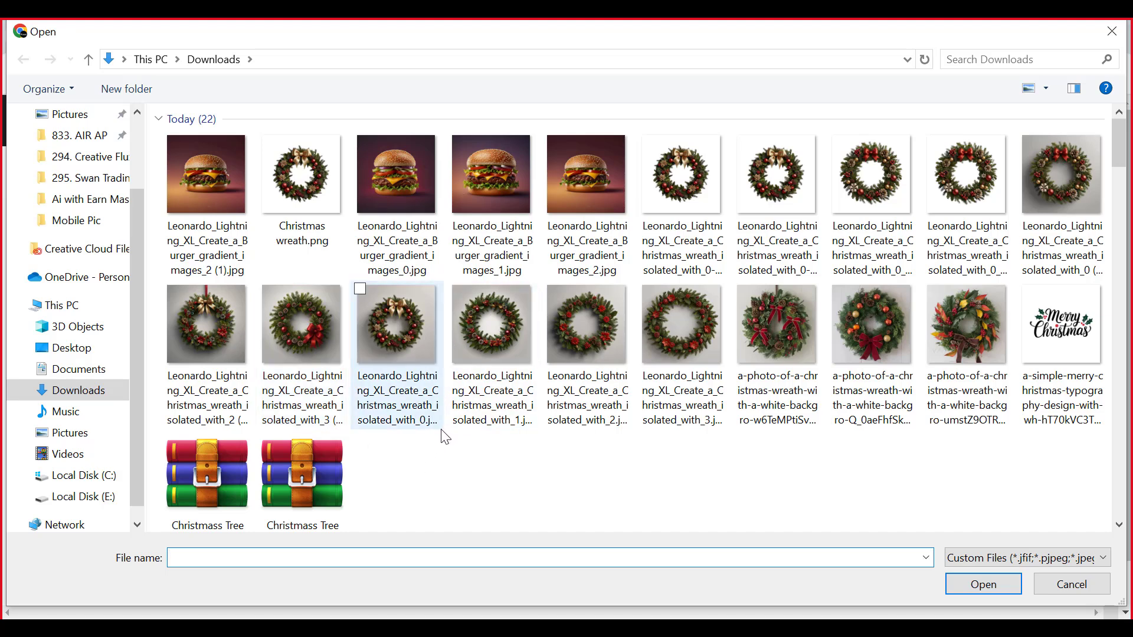
click(310, 181)
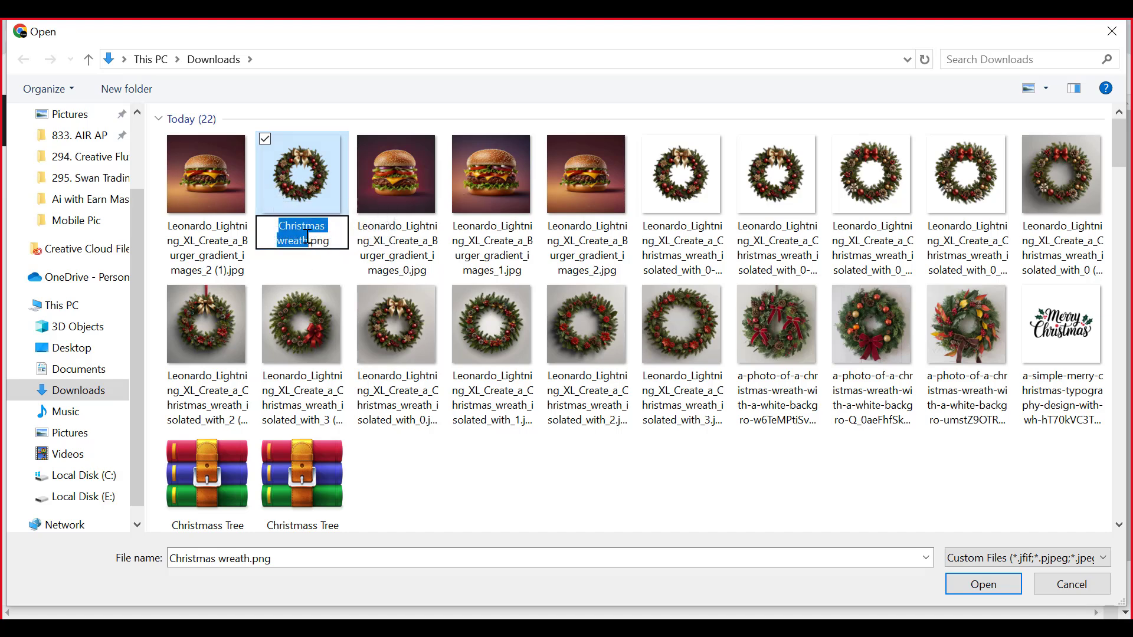
click(309, 238)
text(Transparent)
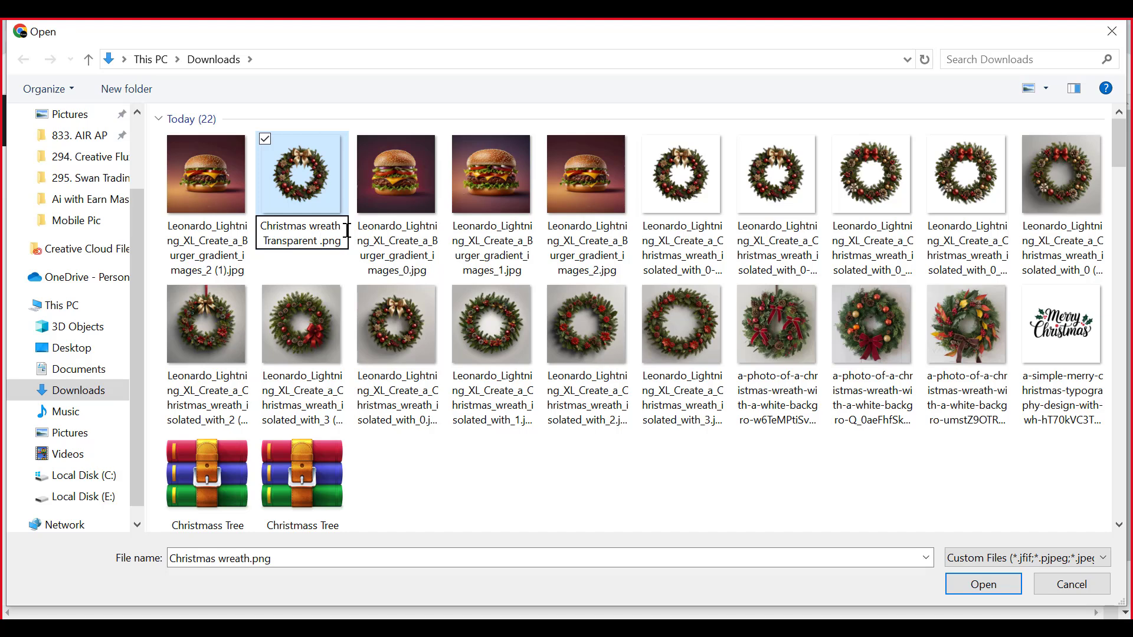
text( PNG )
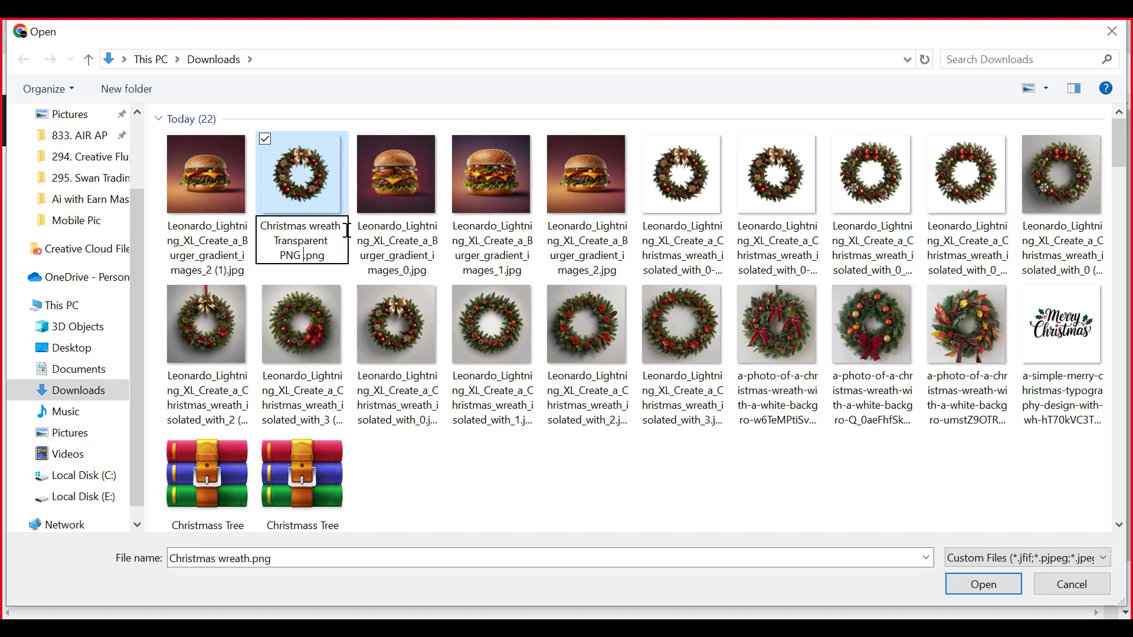
text(Background)
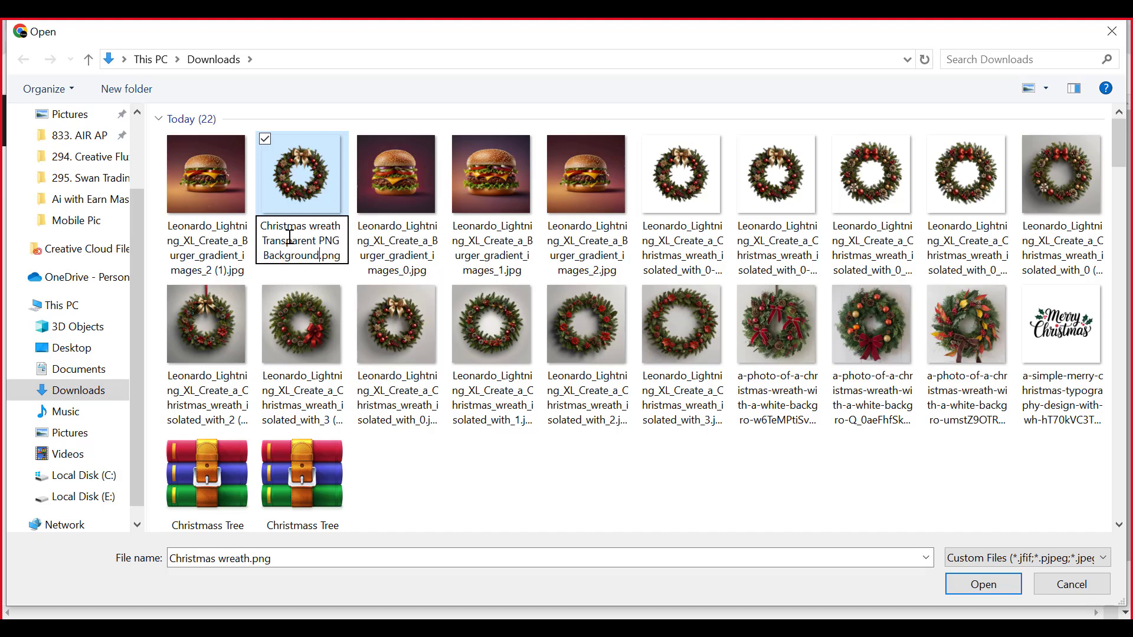
- Rename the transparent wreath file as "Christmas wreath Transparent PNG Frame Background.png" and choose it for upload
shift+click(260, 226)
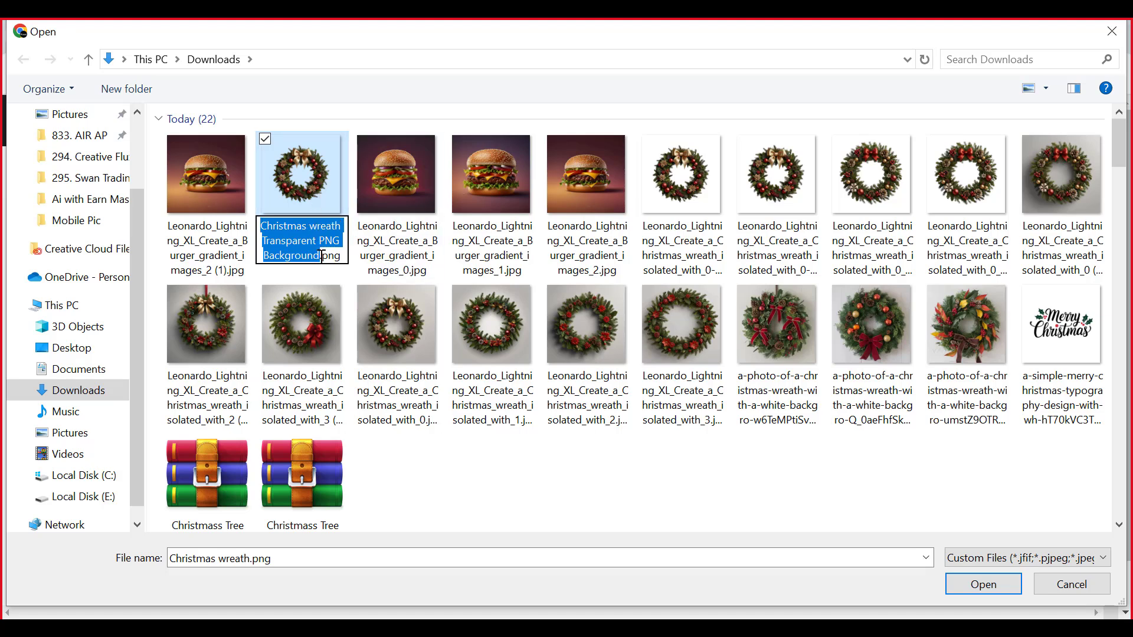
click(282, 259)
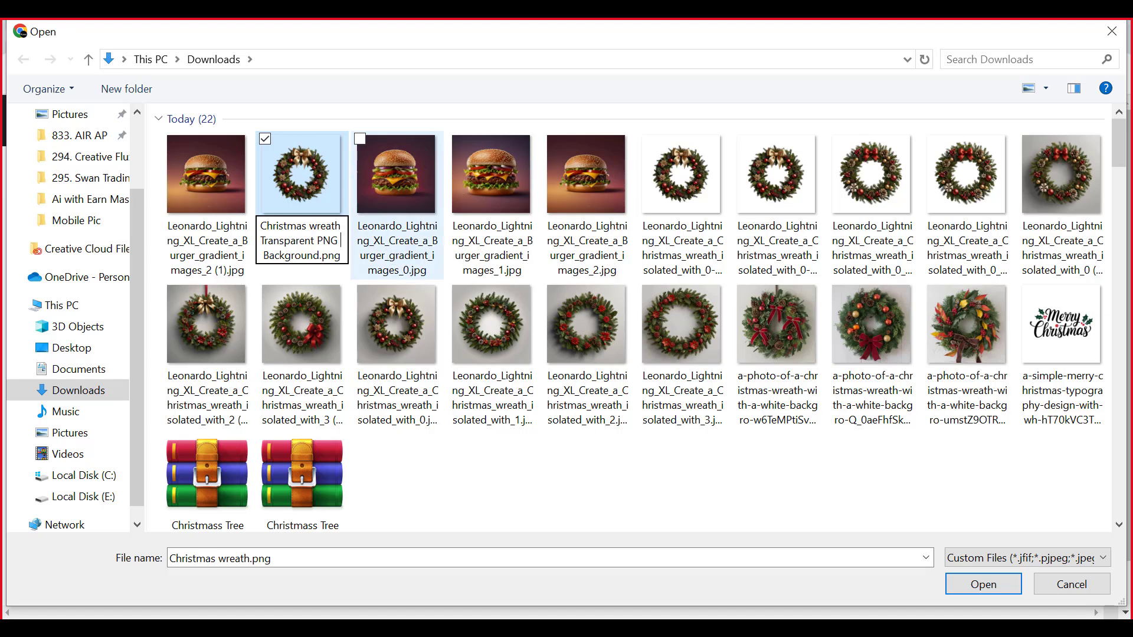
text(R=)
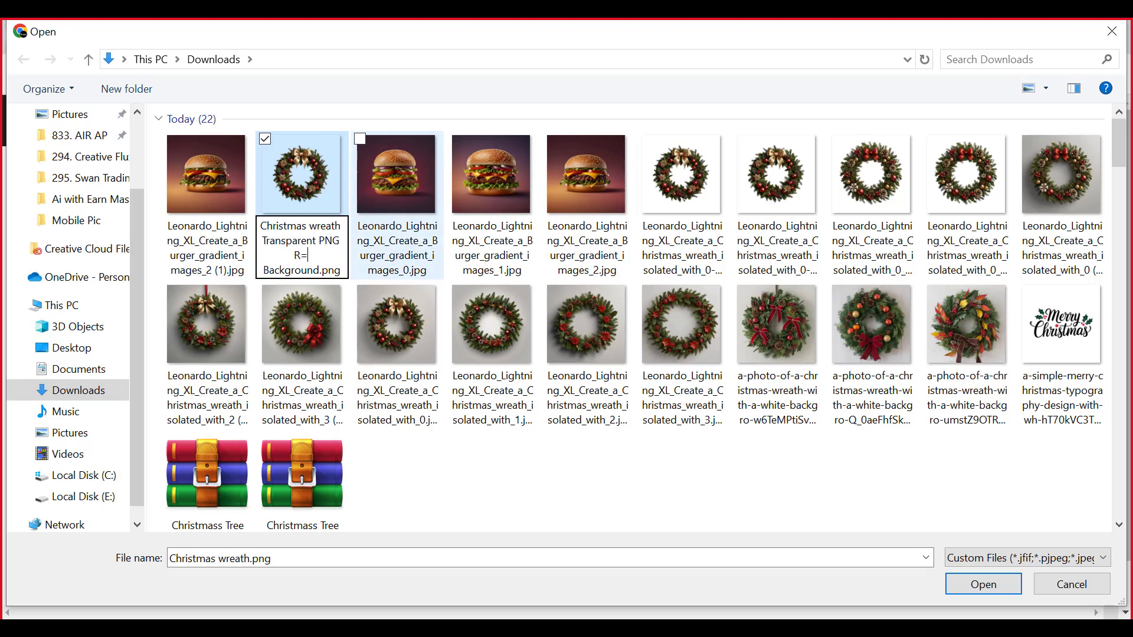
key(BackSpace)
key(BackSpace)
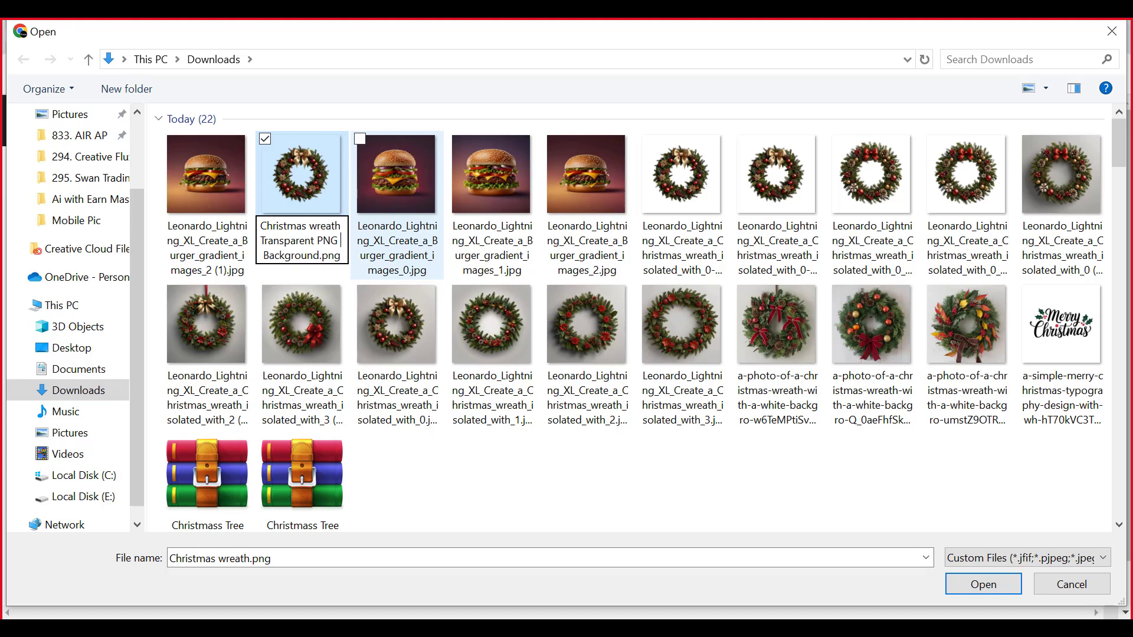
text(Frame)
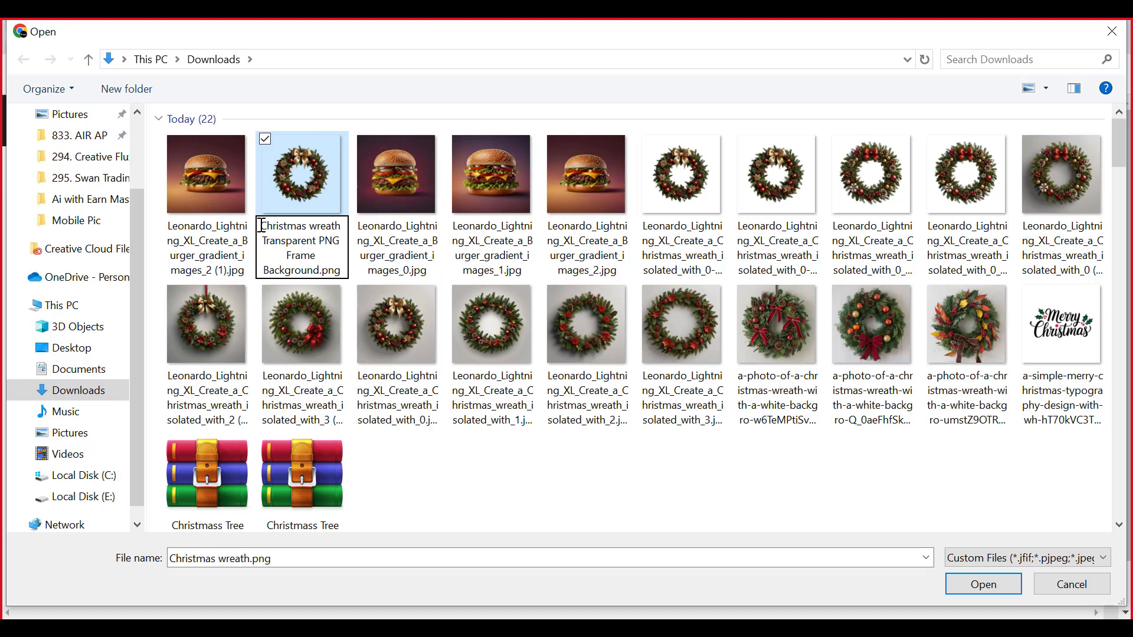
key(ctrl+a)
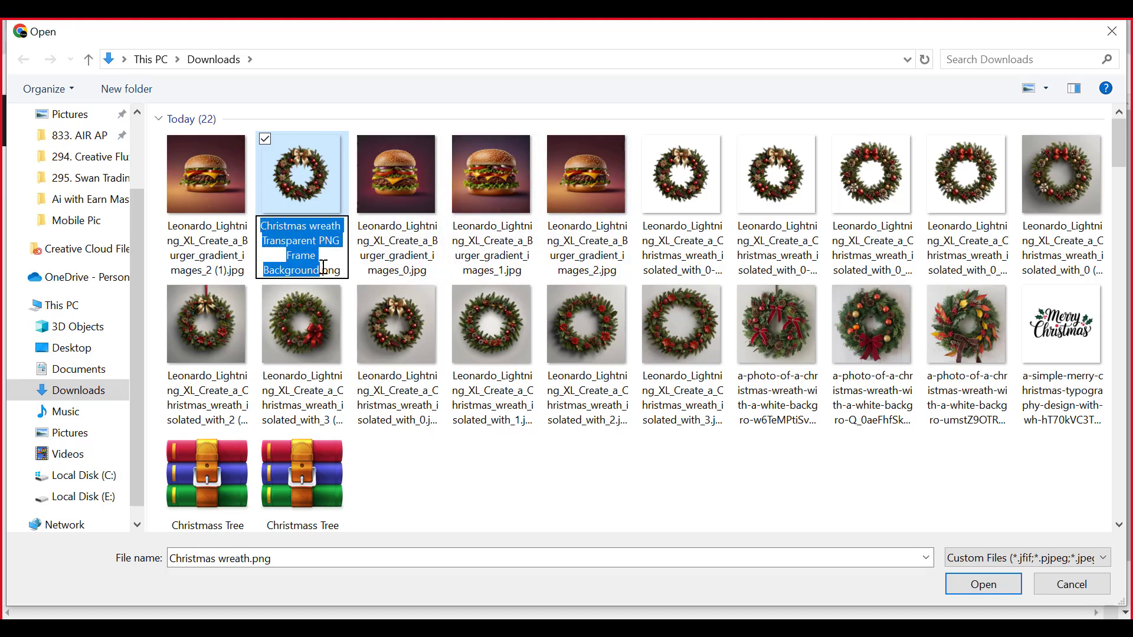
click(280, 192)
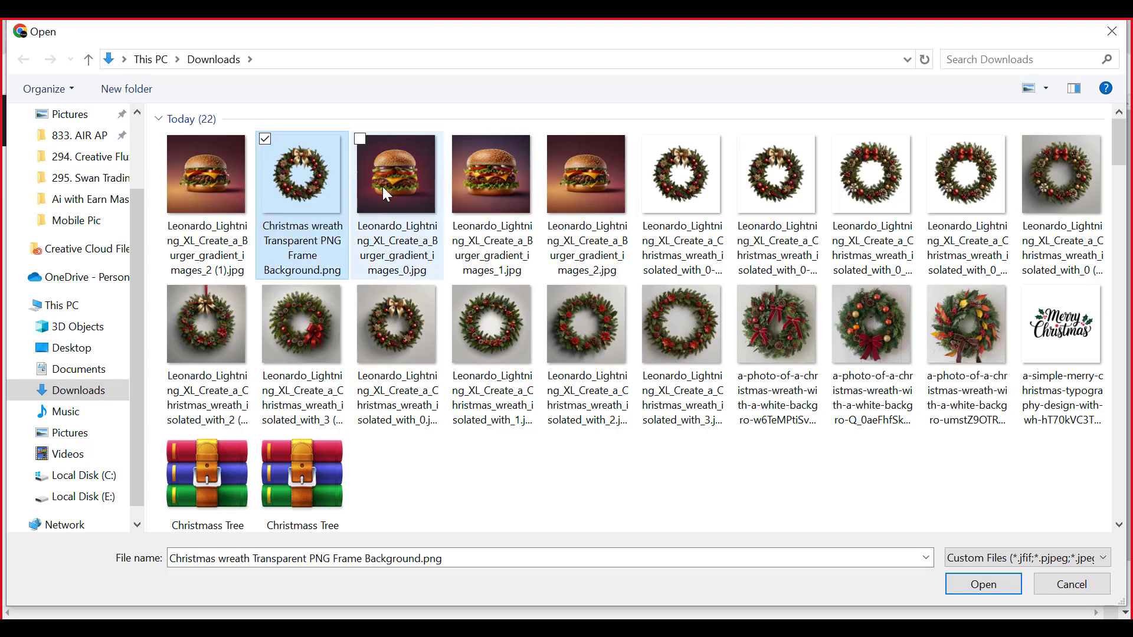
double_click(310, 192)
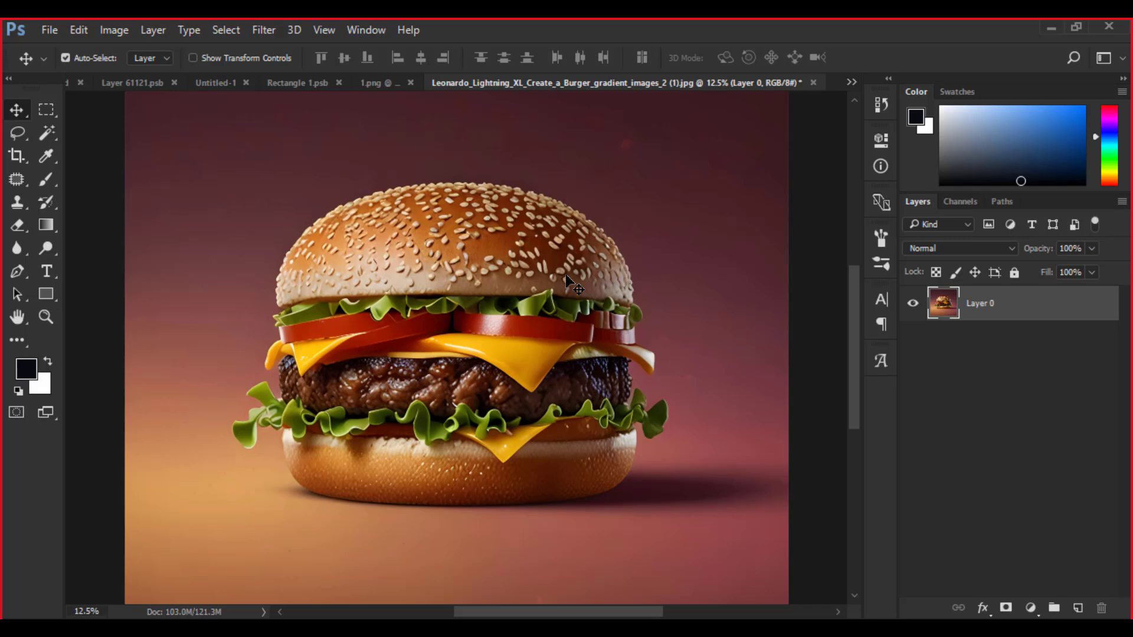
- Export the burger image in Photoshop with Save for Web as a 6000 × 6000 px JPEG at quality 100, proceeding to the save dialog
key(ctrl+minus)
key(ctrl+minus)
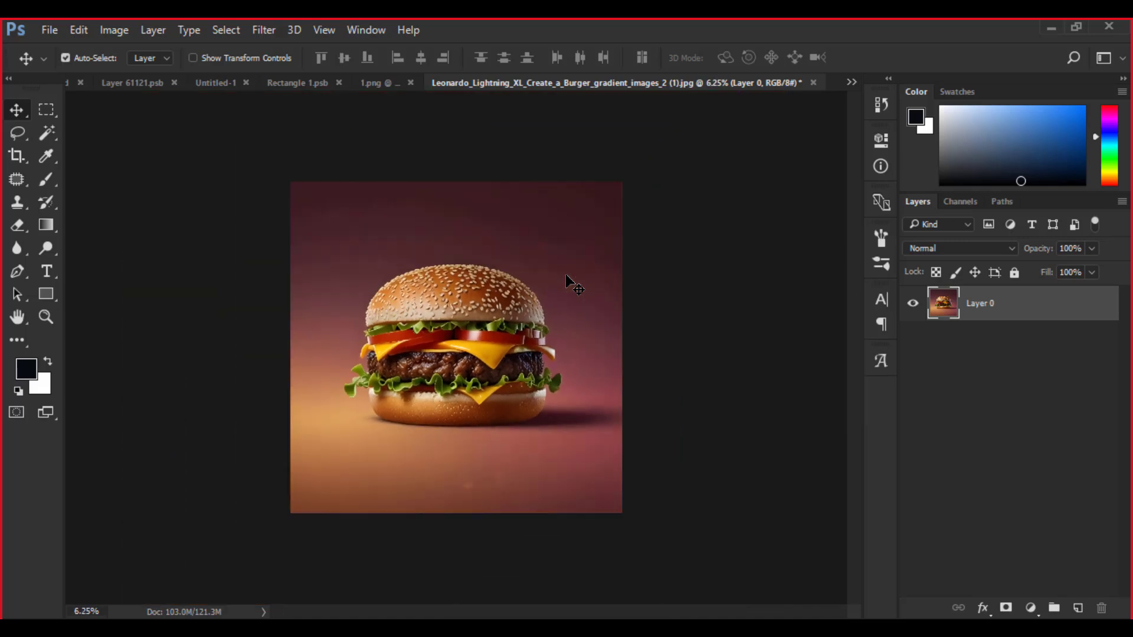
key(ctrl+plus)
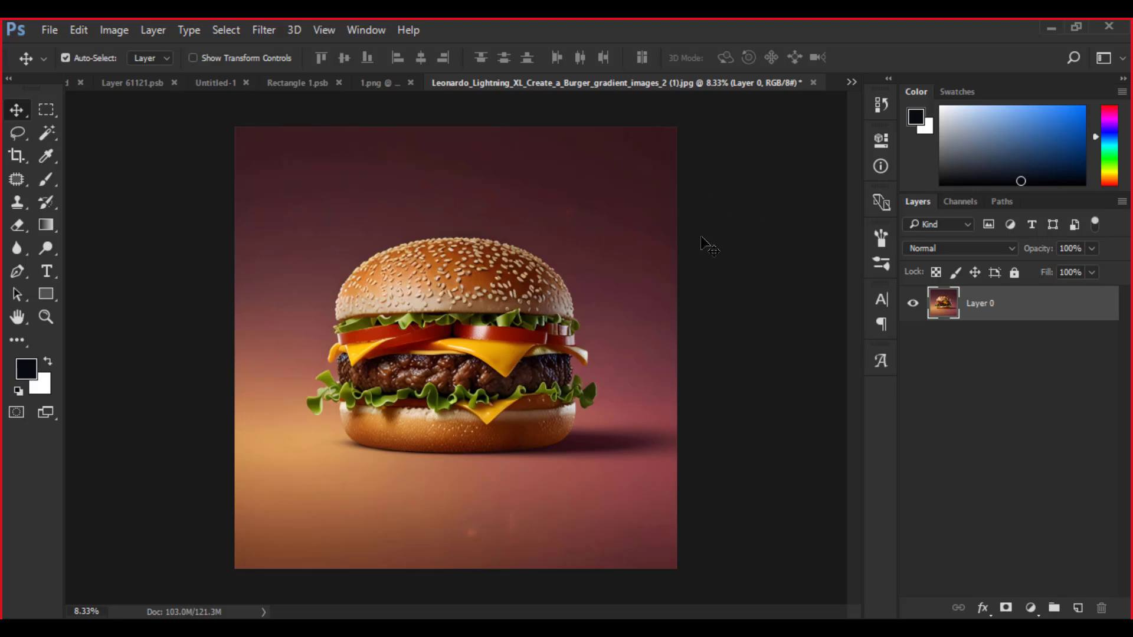
click(52, 32)
mouse_move(75, 283)
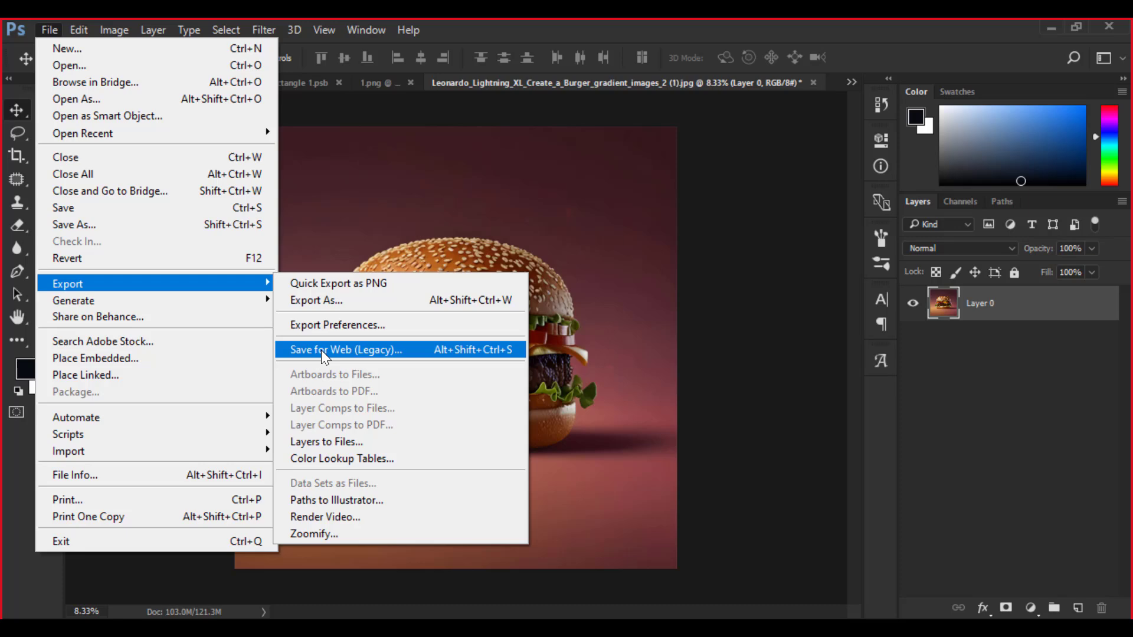
click(356, 346)
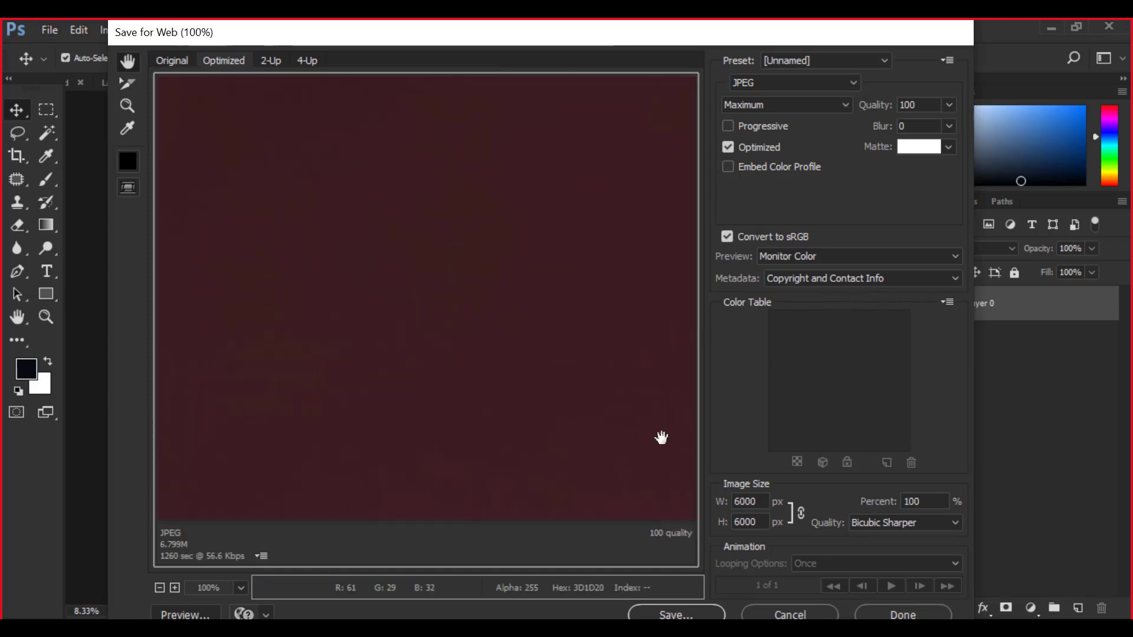
key(ctrl+minus)
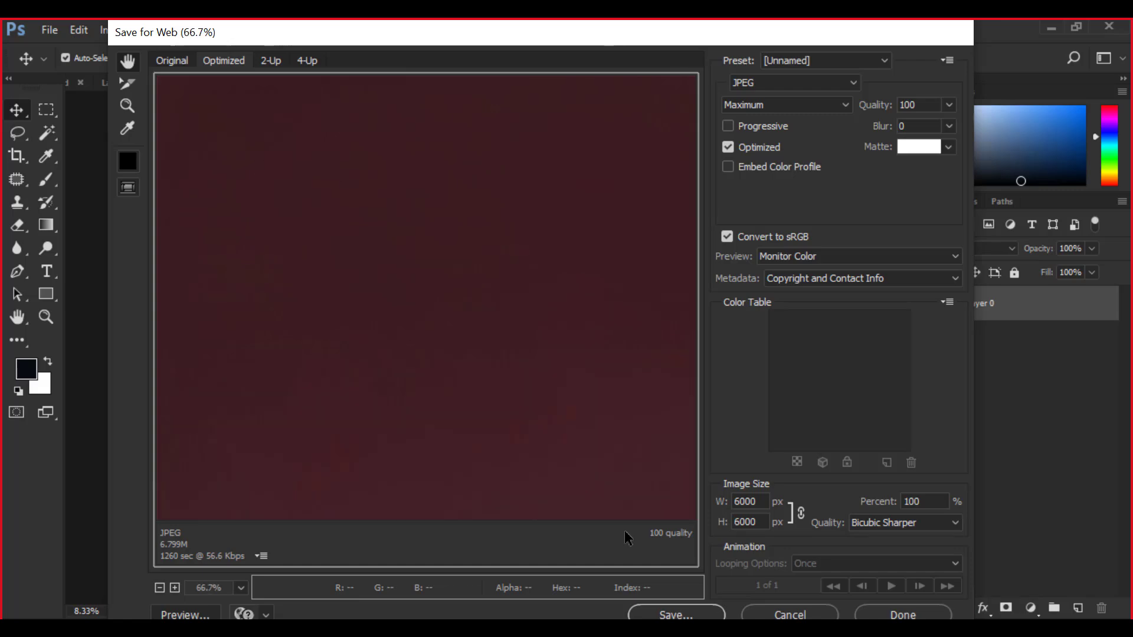
click(675, 613)
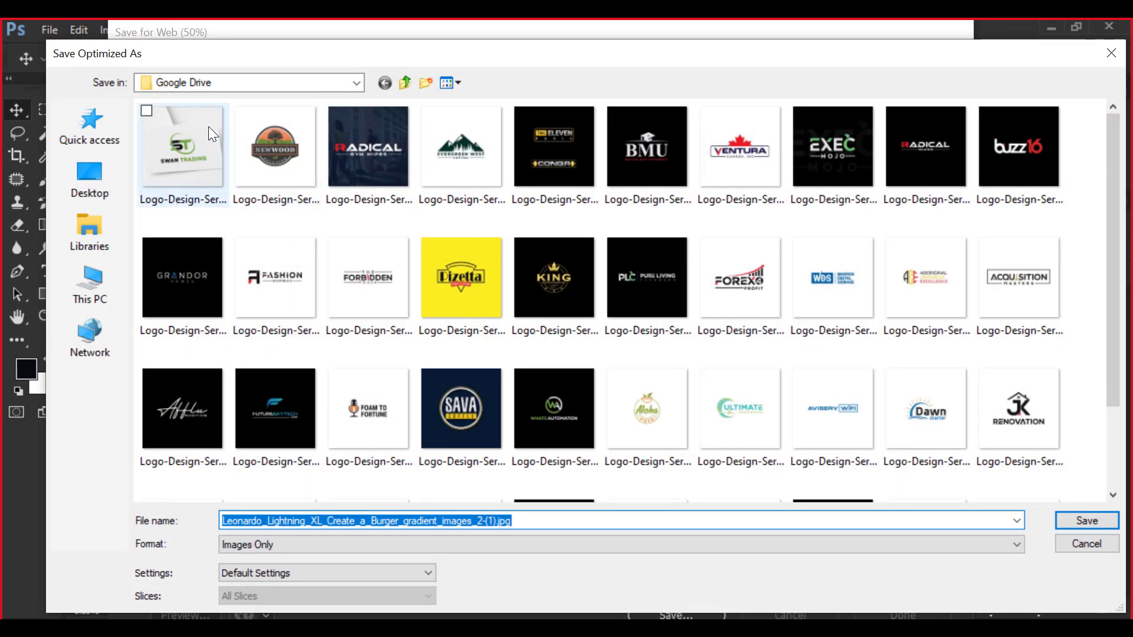
- Set the save location to the Downloads folder and display its files as large icons
click(87, 281)
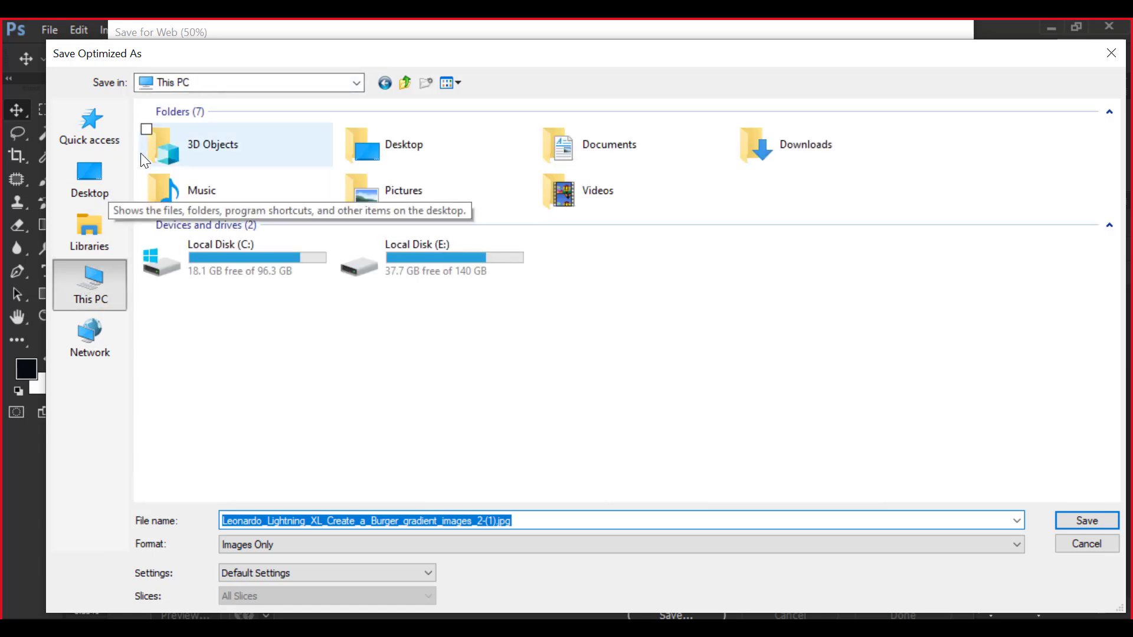
click(89, 176)
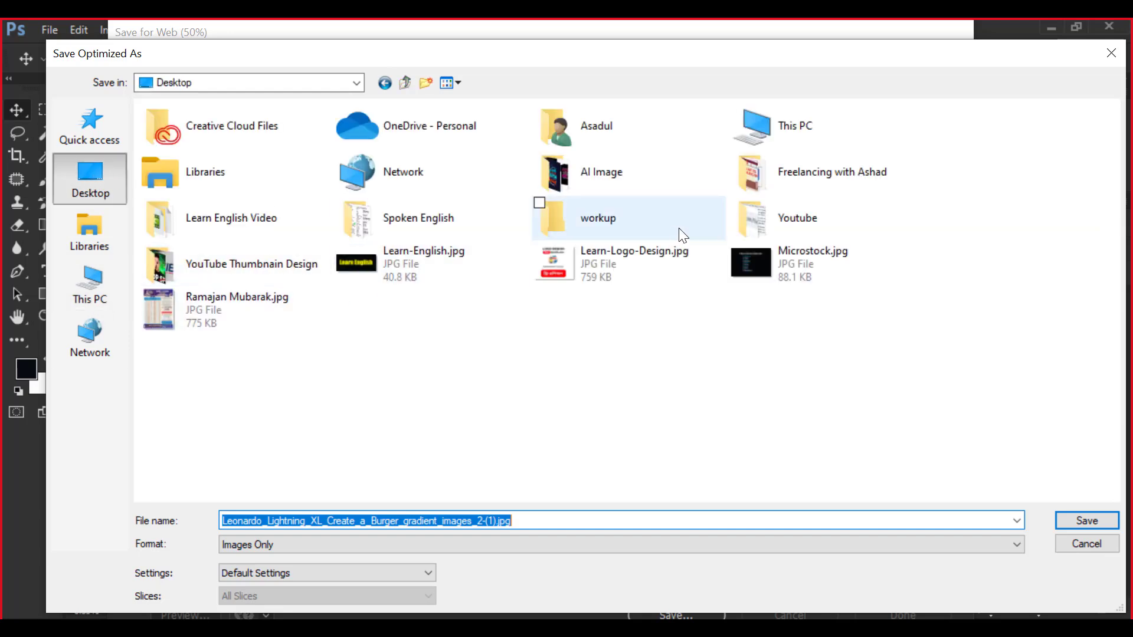
click(118, 267)
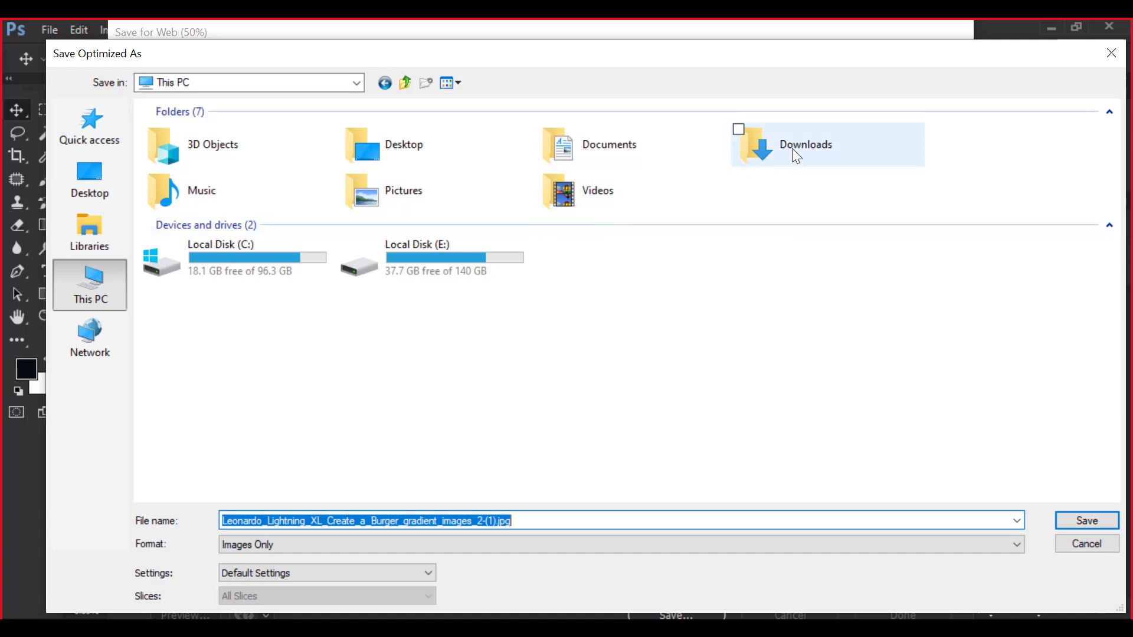
double_click(792, 143)
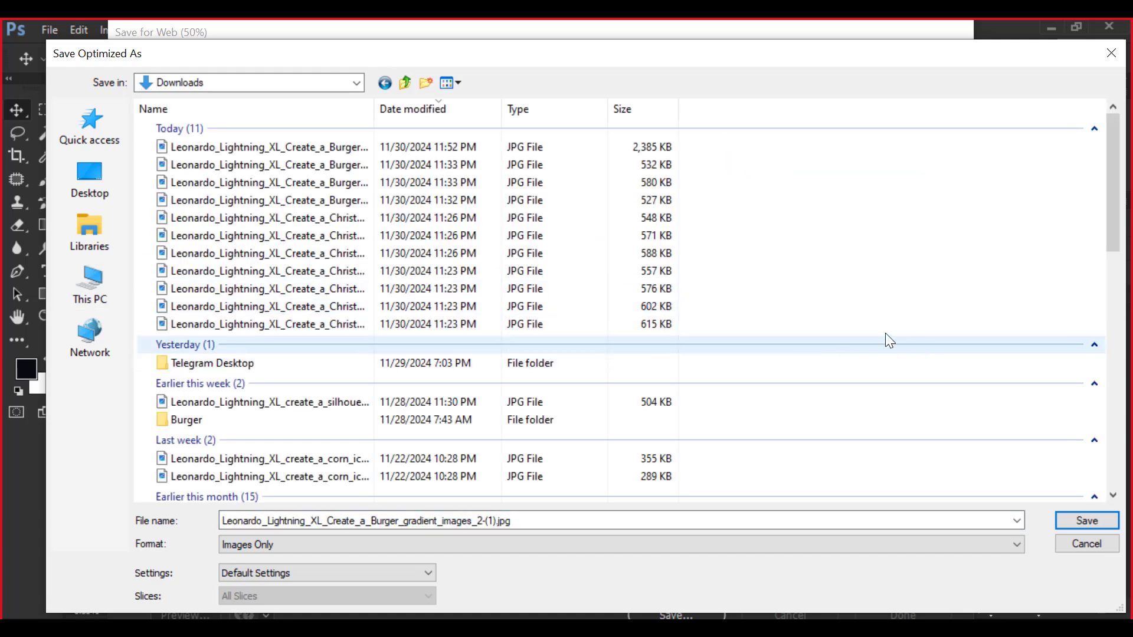
right_click(894, 184)
mouse_move(757, 201)
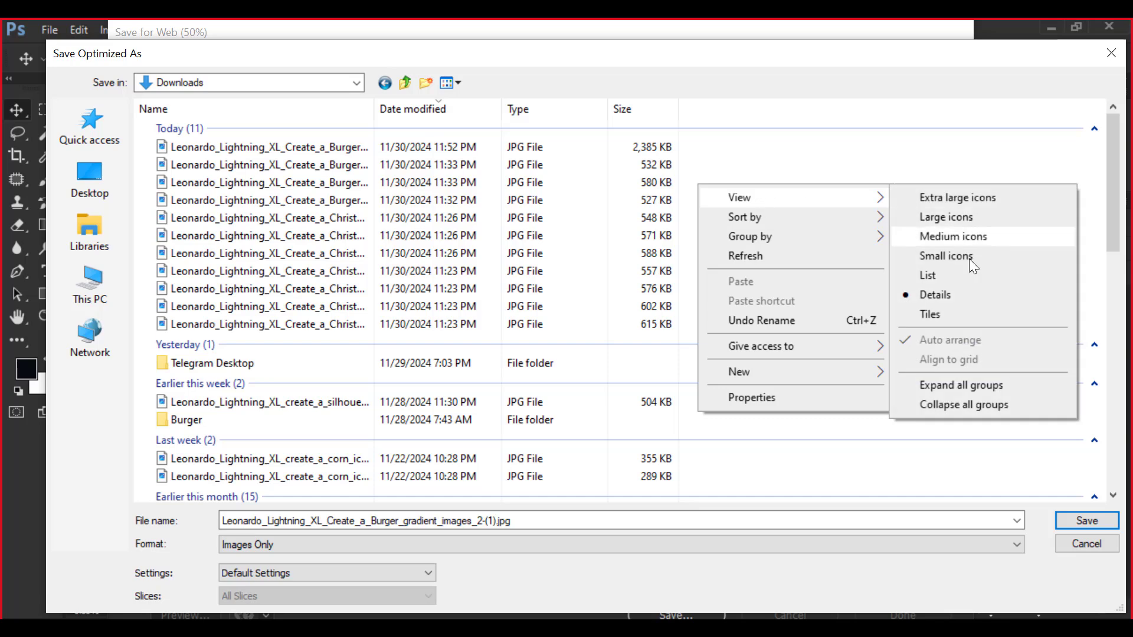
click(946, 217)
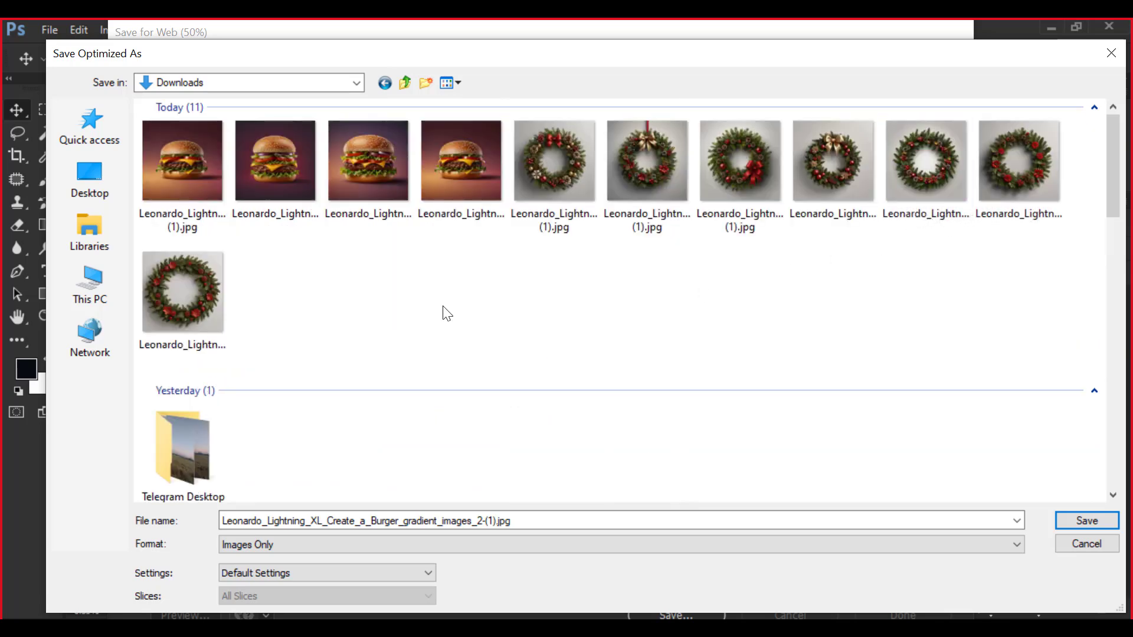
- Replace the export's file name with "Burger Food-Drink Imags"
double_click(523, 519)
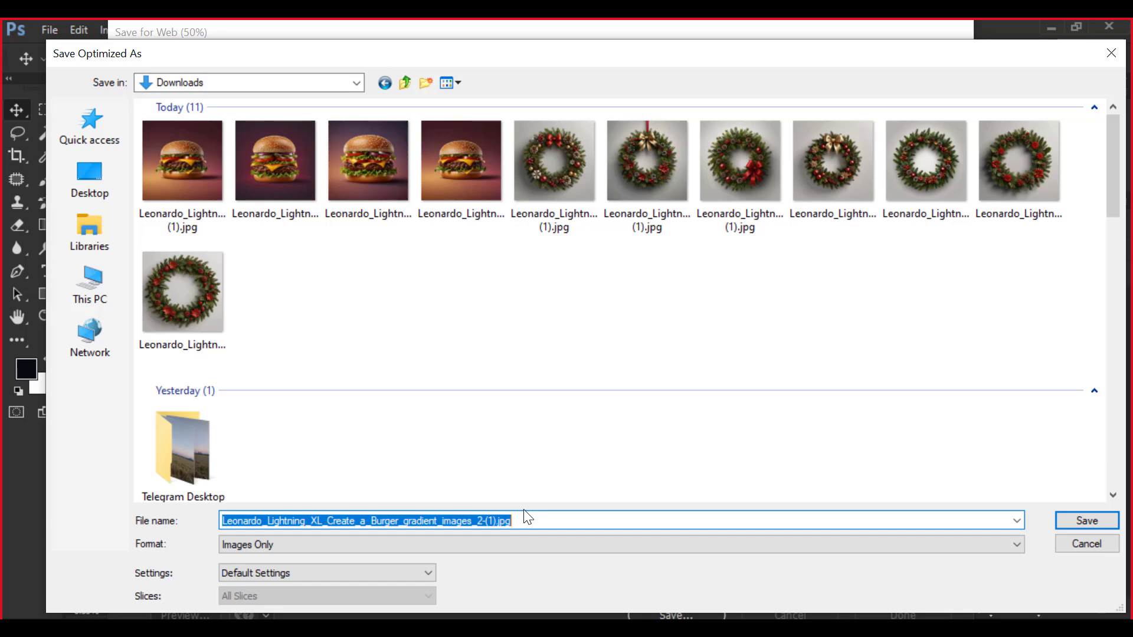
text(Burge)
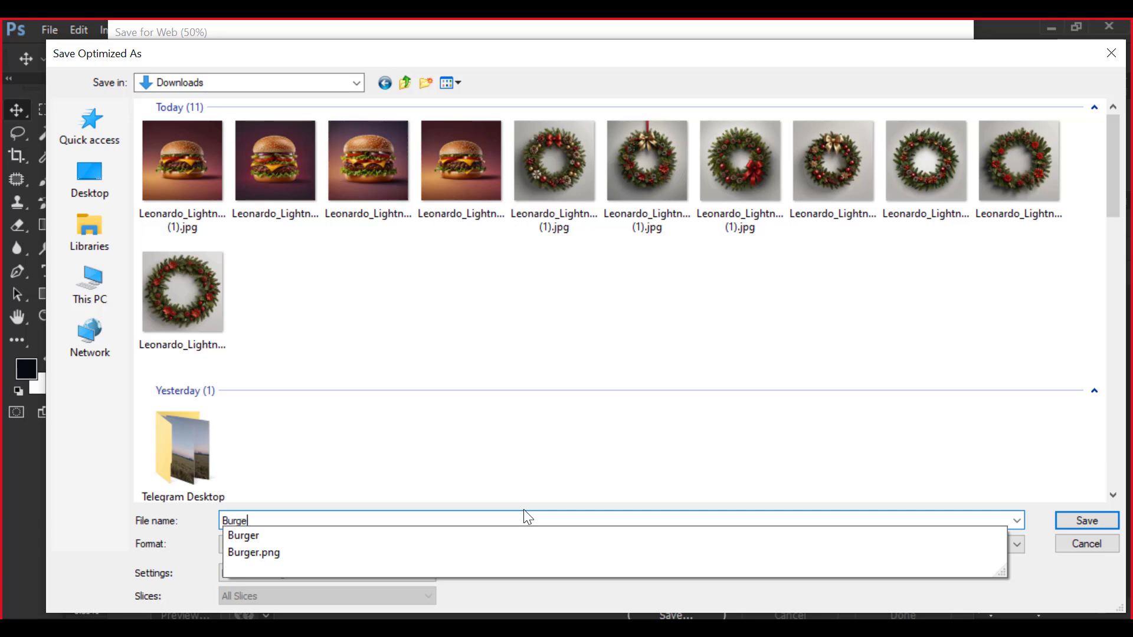
text(r )
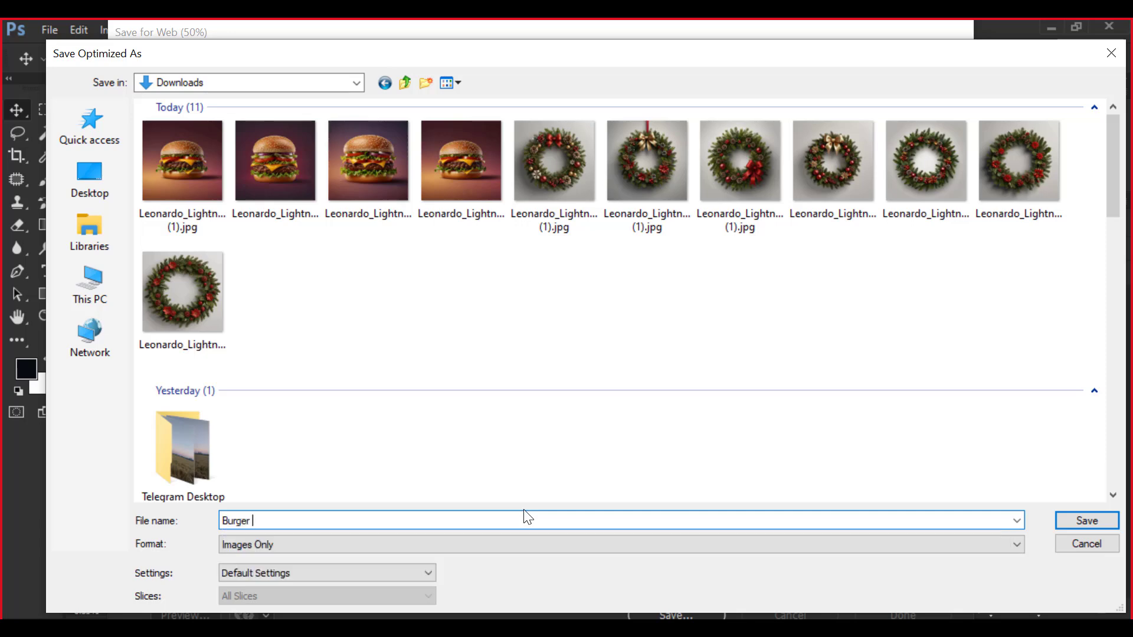
text(Ima)
text(gs)
click(251, 523)
text(Food-Drink)
- Append "with Tranasparent PNG Illustration" to the file name and save the burger image
click(356, 524)
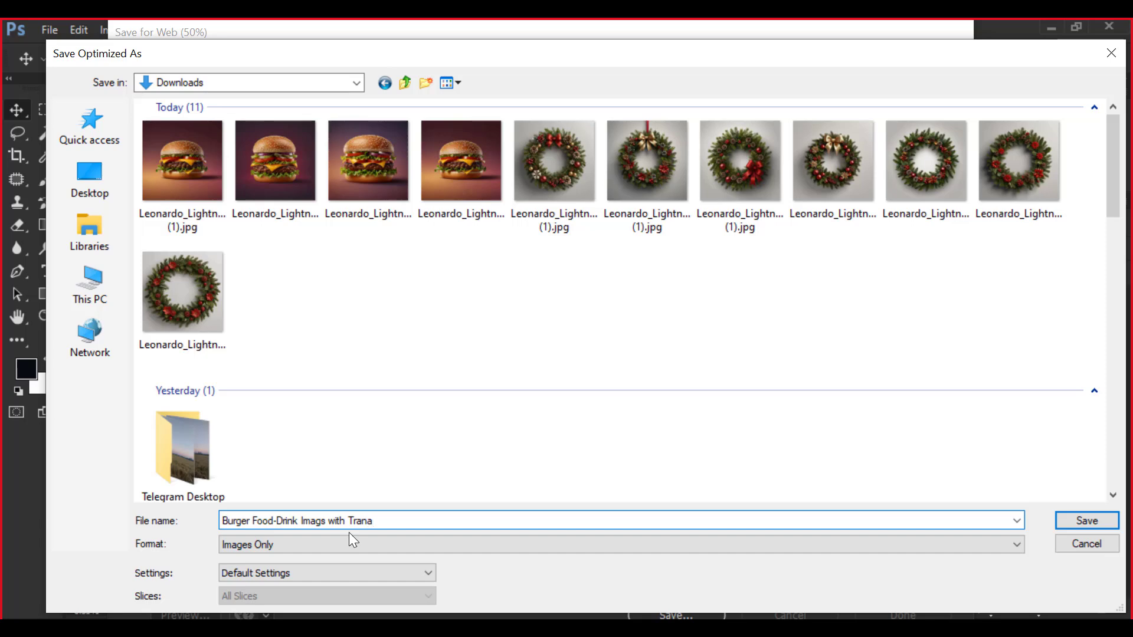
text(sparent)
text( PNG)
text( III)
text(ustrati)
text(on)
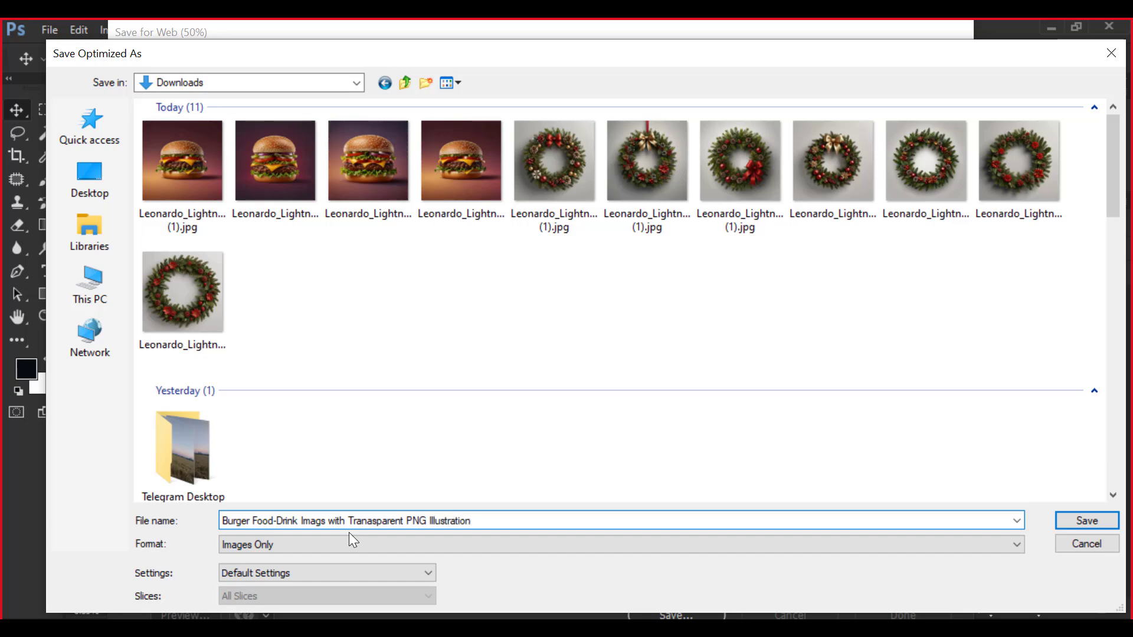
click(1094, 521)
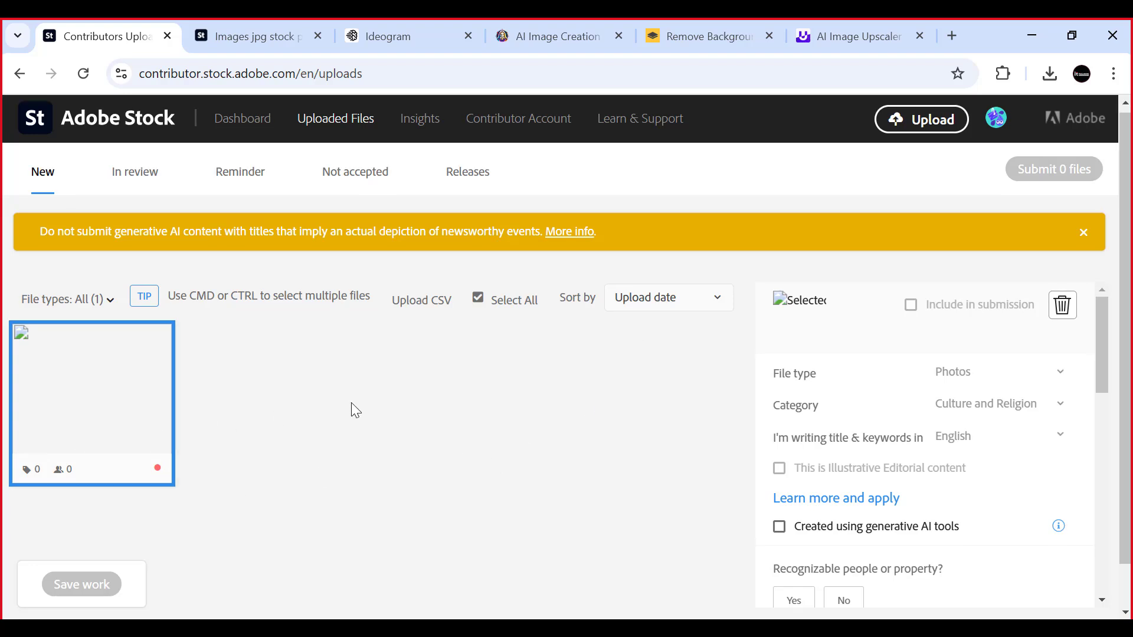
- Review the uploaded file's entry on the Adobe Stock contributor page and check its file type options, keeping Photos
scroll(352, 403, down, 1)
scroll(132, 372, up, 2)
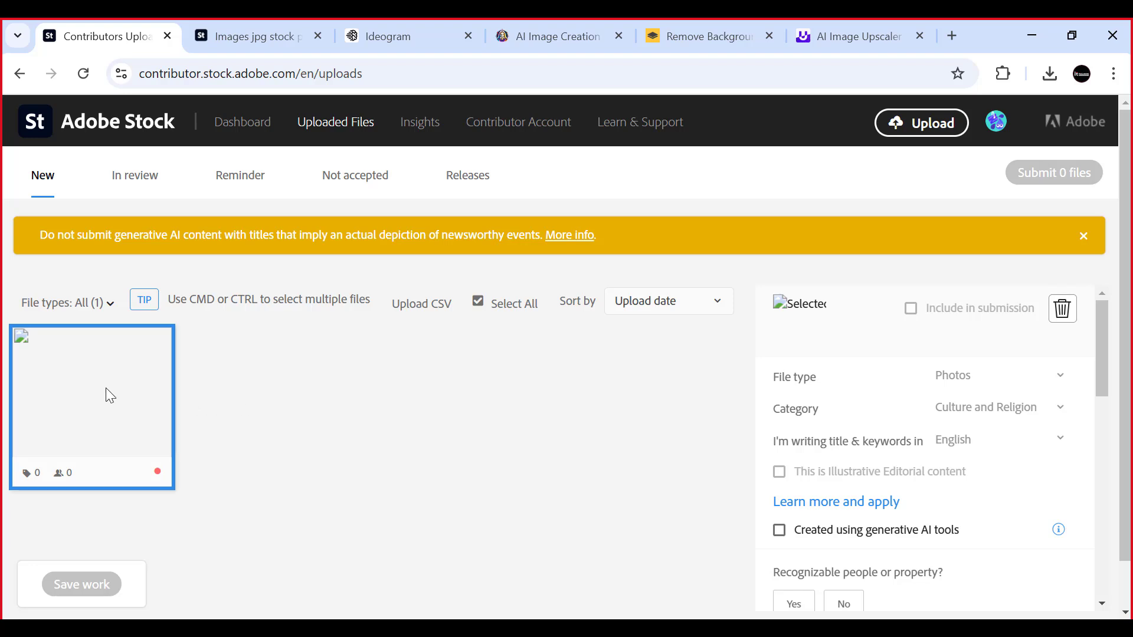
scroll(350, 383, down, 1)
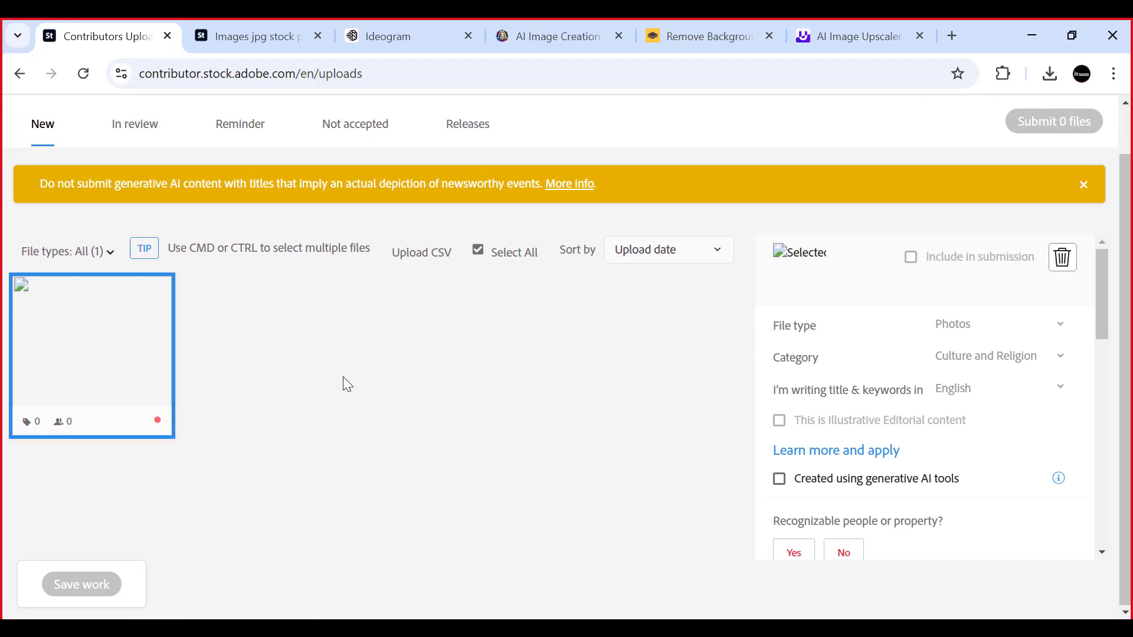
mouse_move(98, 386)
scroll(988, 360, down, 2)
scroll(996, 380, up, 2)
click(1054, 334)
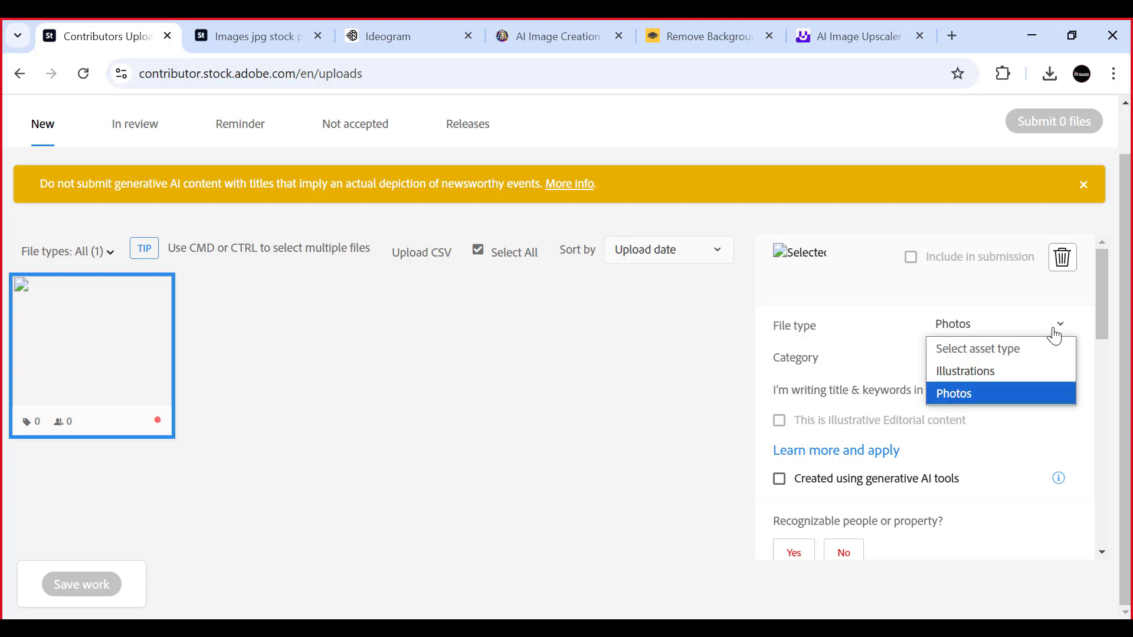
click(1053, 335)
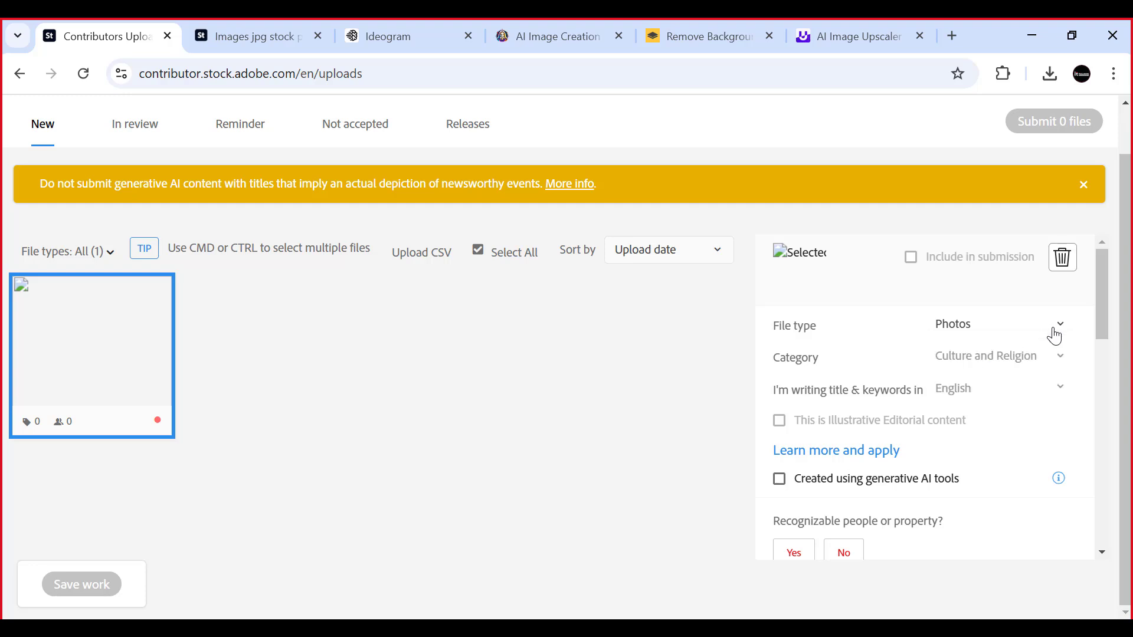
- Look through the category options for the uploaded file and choose Culture and Religion
click(1053, 363)
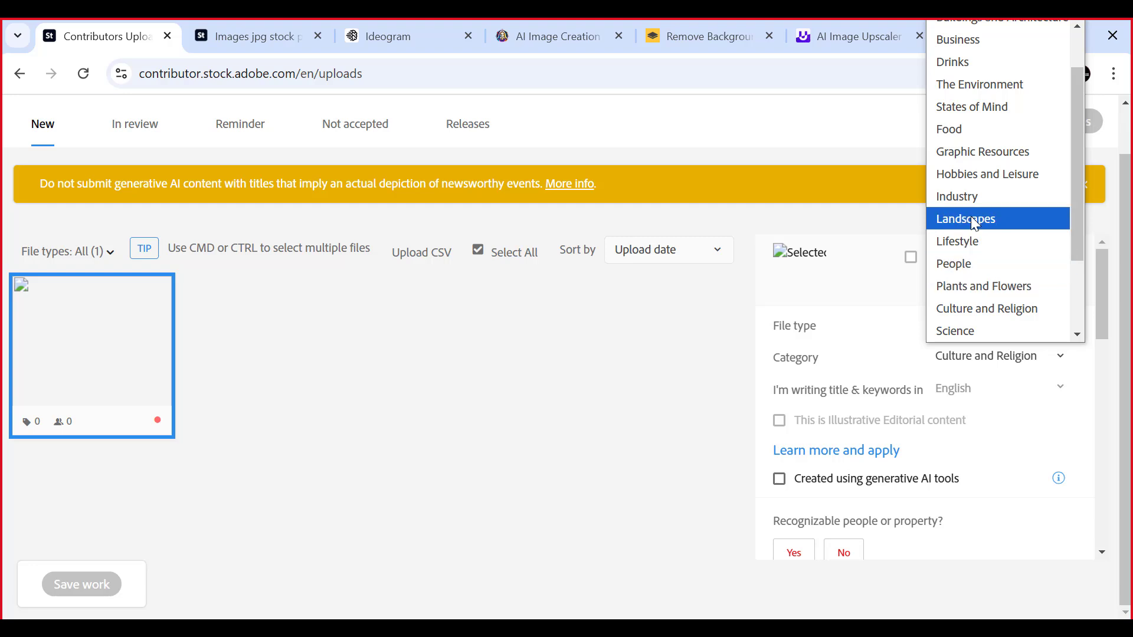
scroll(971, 216, up, 2)
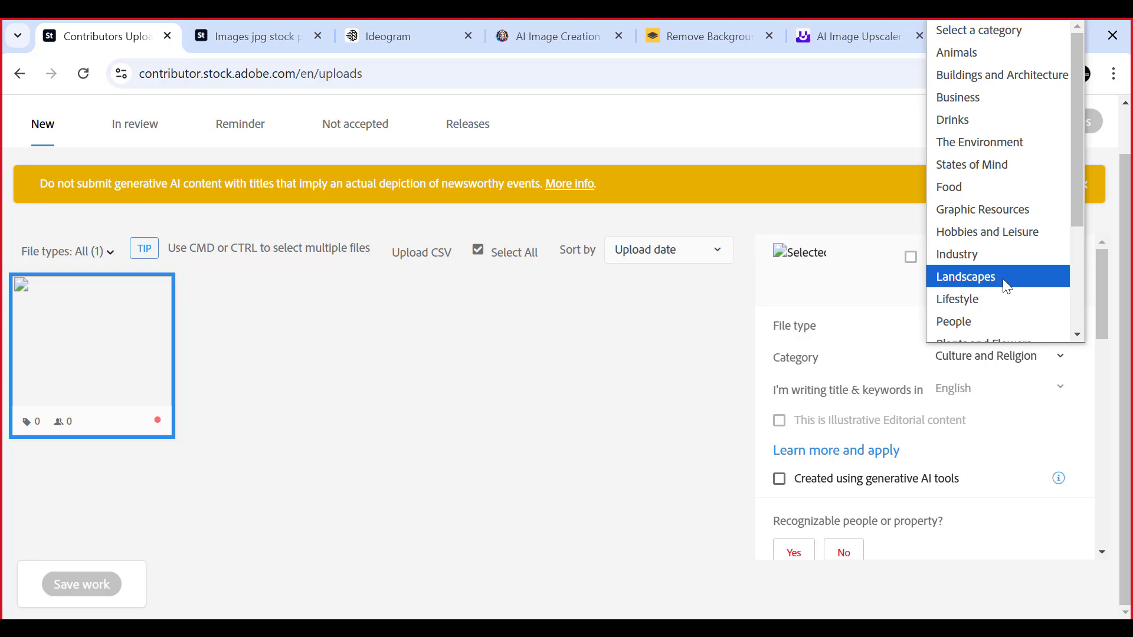
scroll(1004, 283, down, 3)
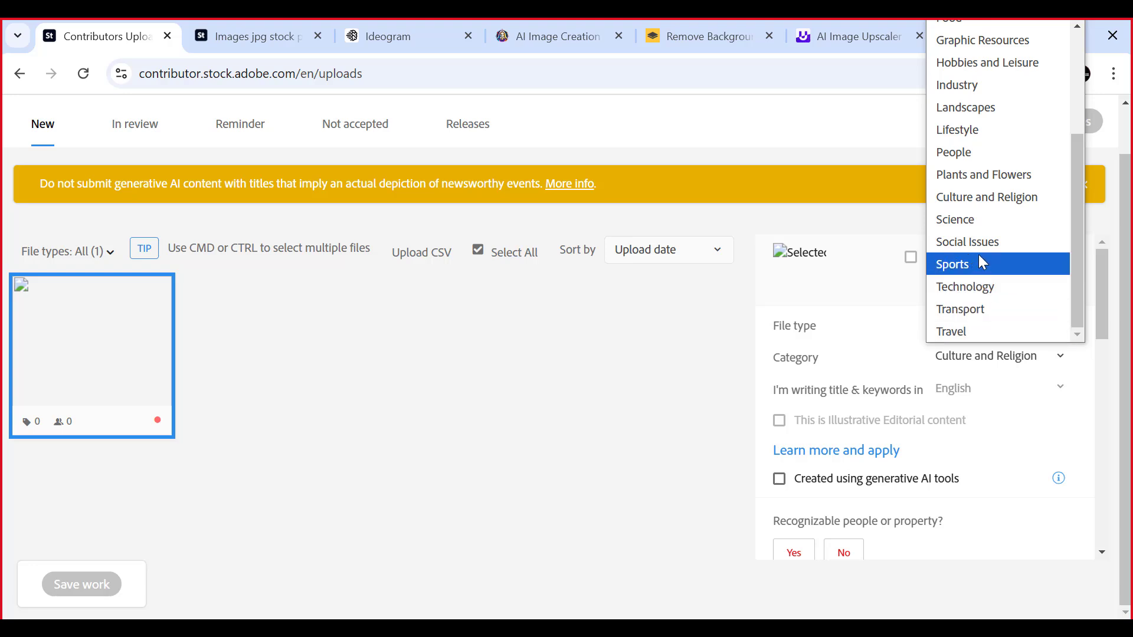
click(1023, 198)
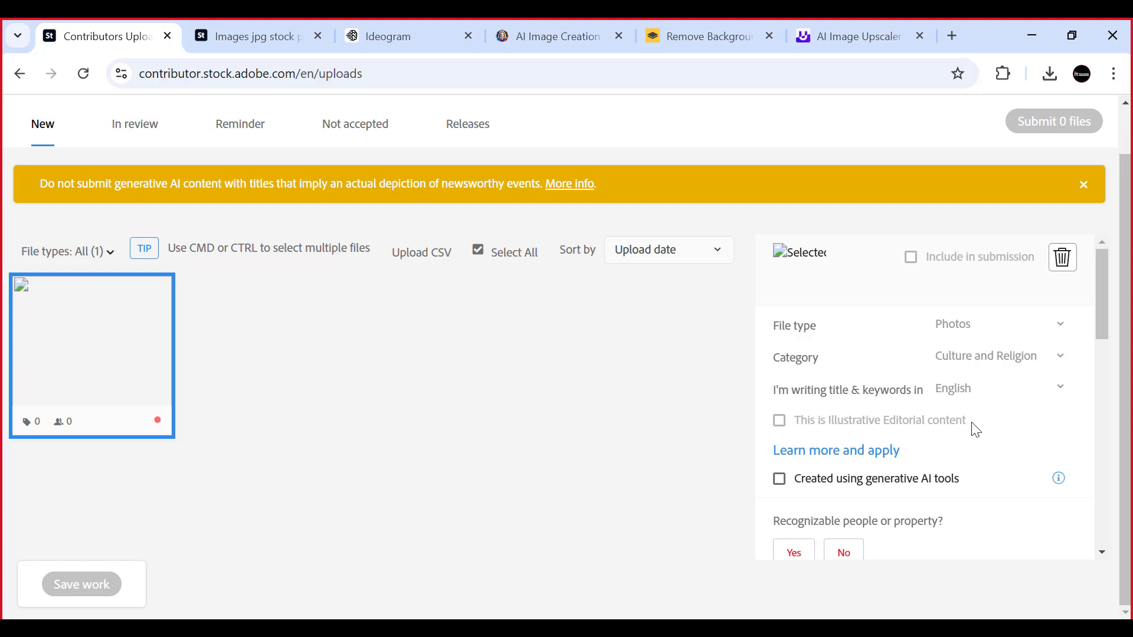
scroll(1005, 425, down, 2)
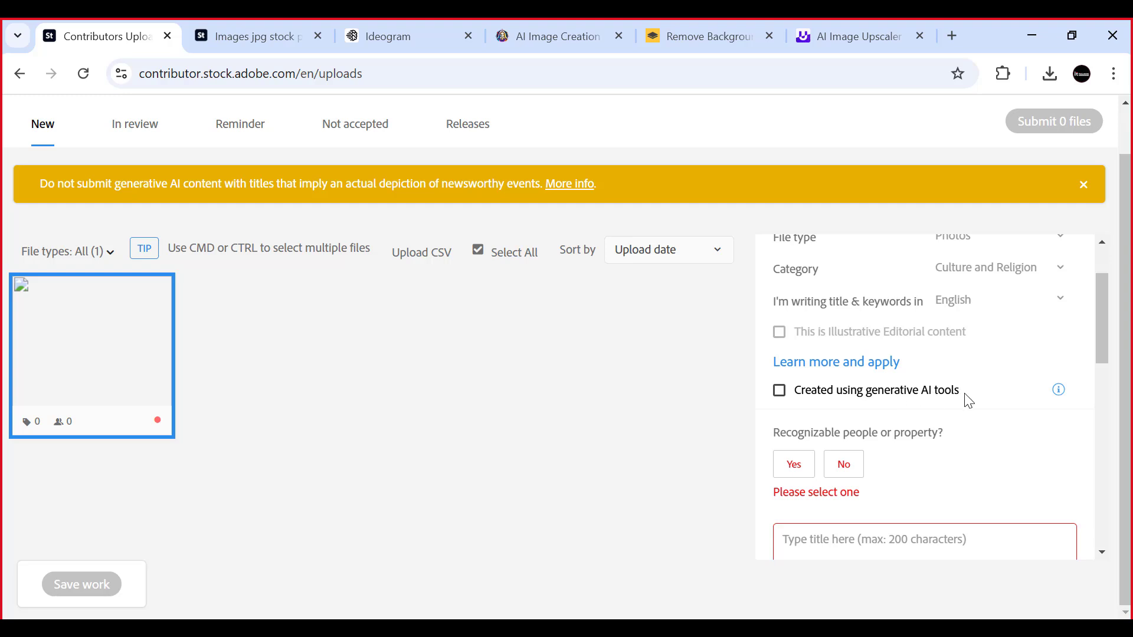
- Mark the uploaded file as created using generative AI tools and answer No to recognizable people or property
click(781, 394)
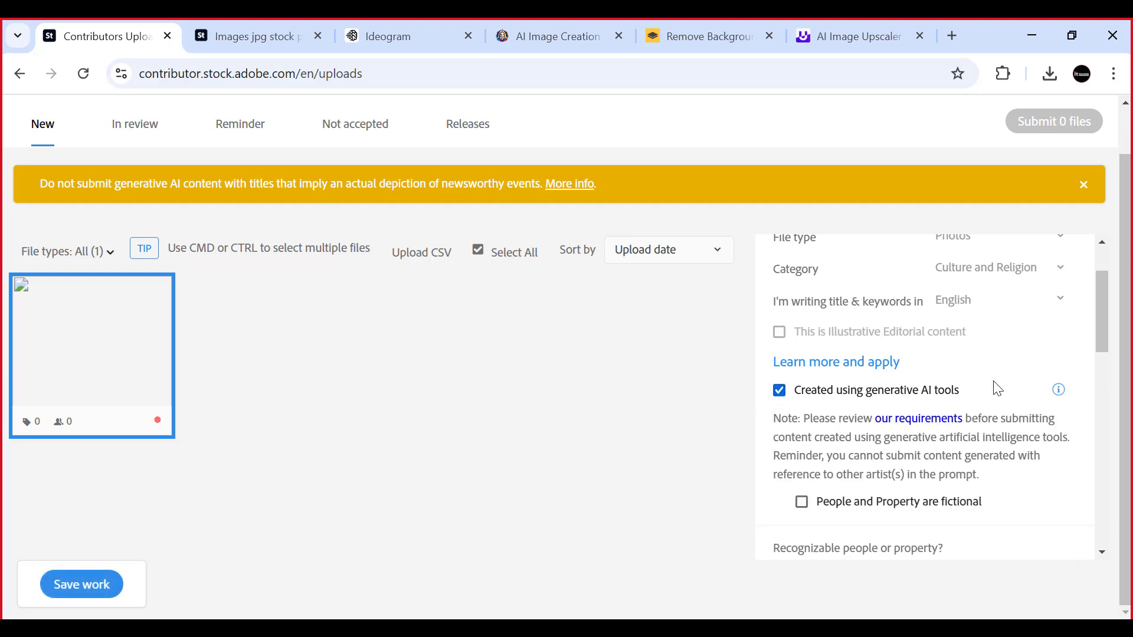
scroll(985, 388, down, 1)
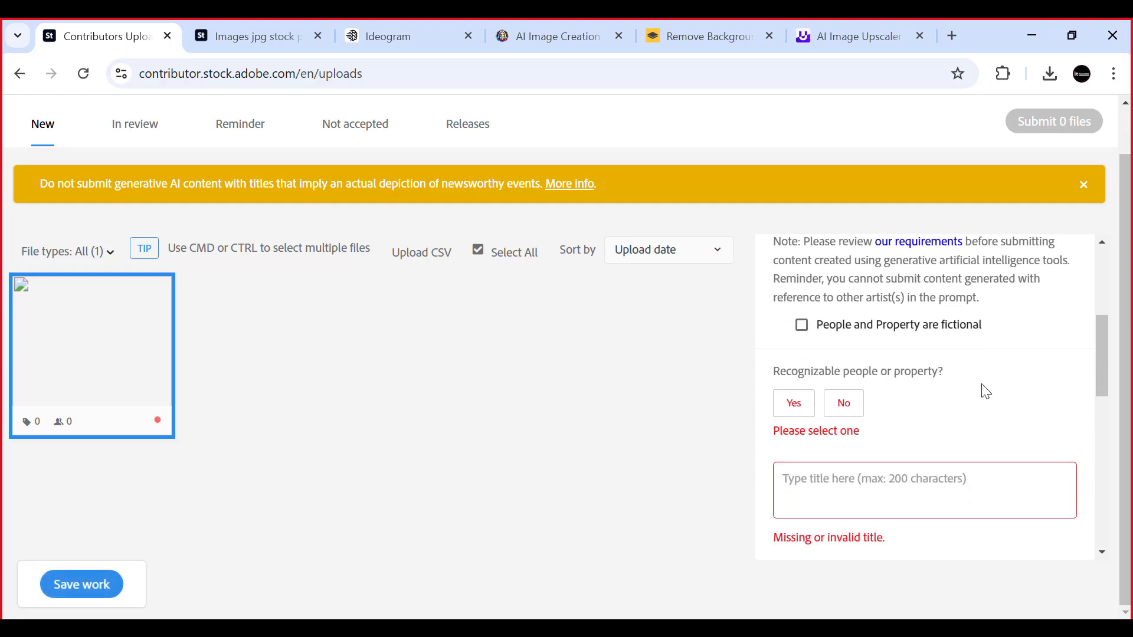
click(845, 409)
- Enter "Christmas wreath Transparent PNG Frame Background" as the uploaded file's title
scroll(968, 400, down, 2)
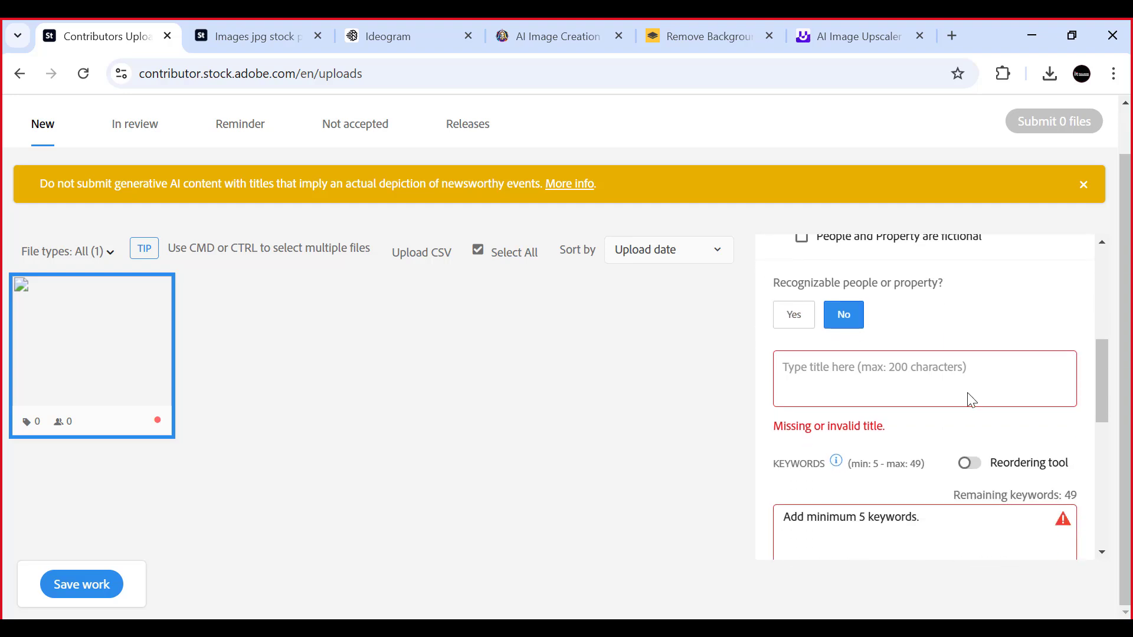
click(980, 364)
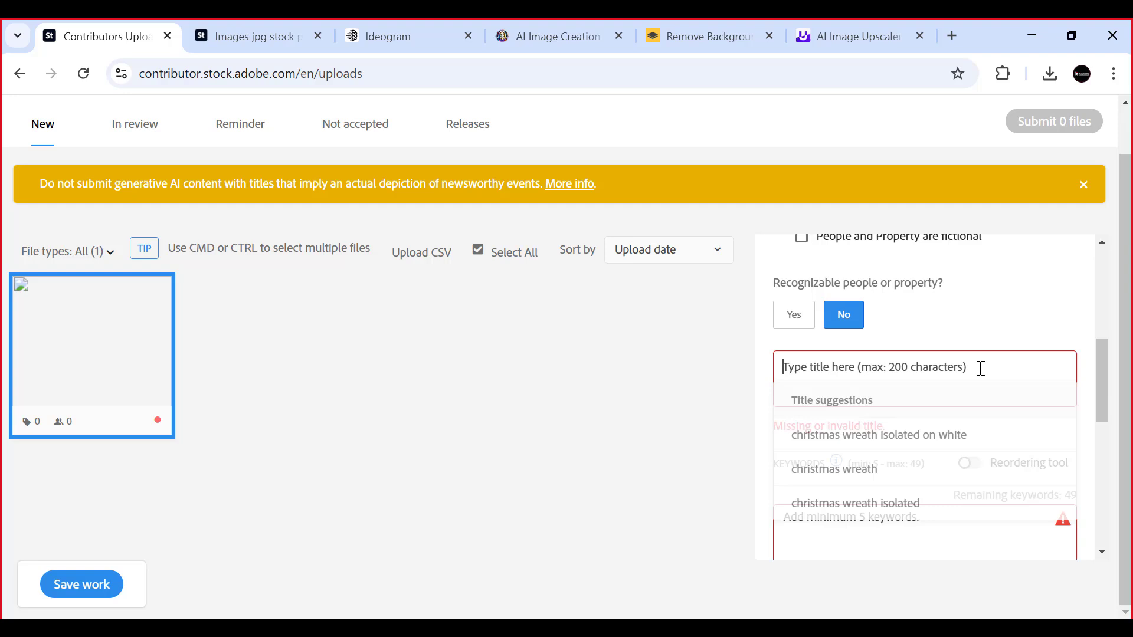
click(956, 333)
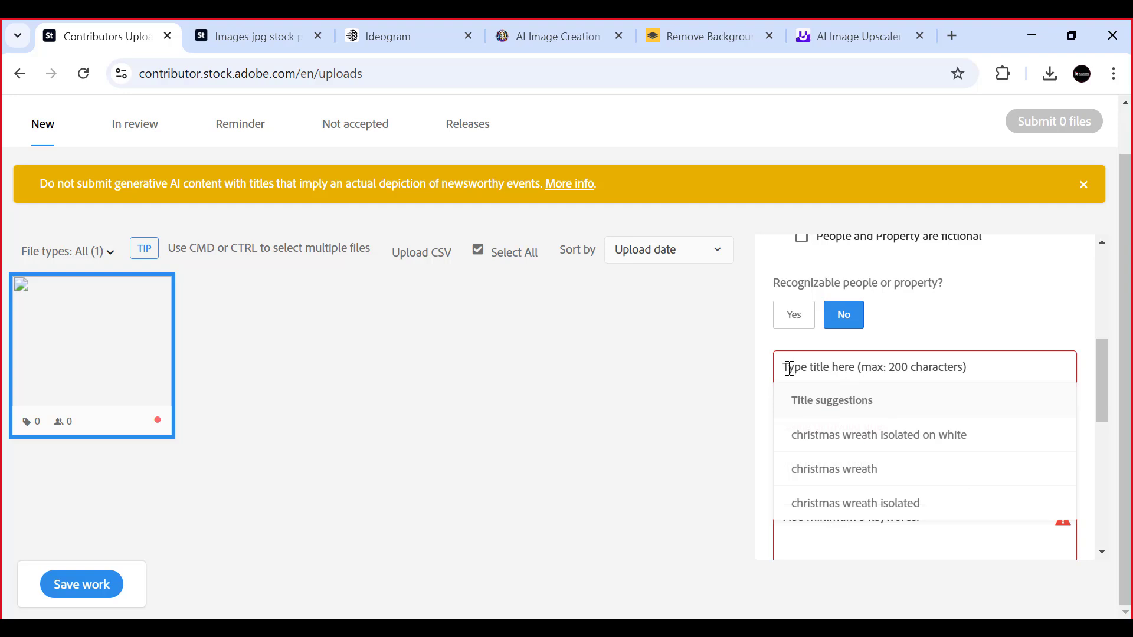
text(Christmas wreath Transparent PNG Frame Background)
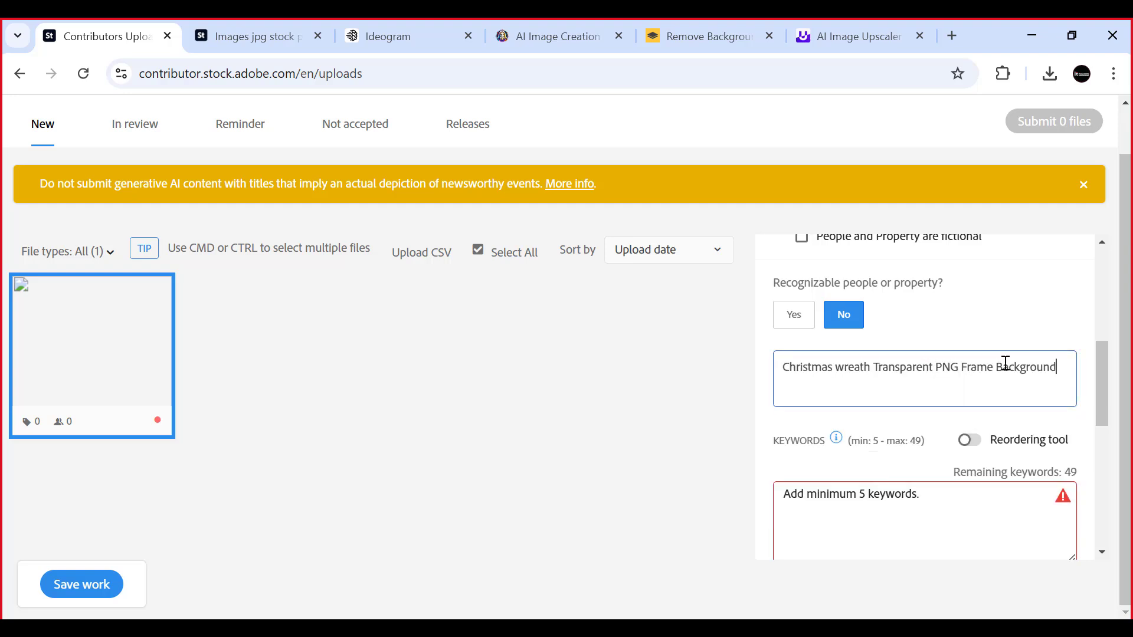
click(1013, 335)
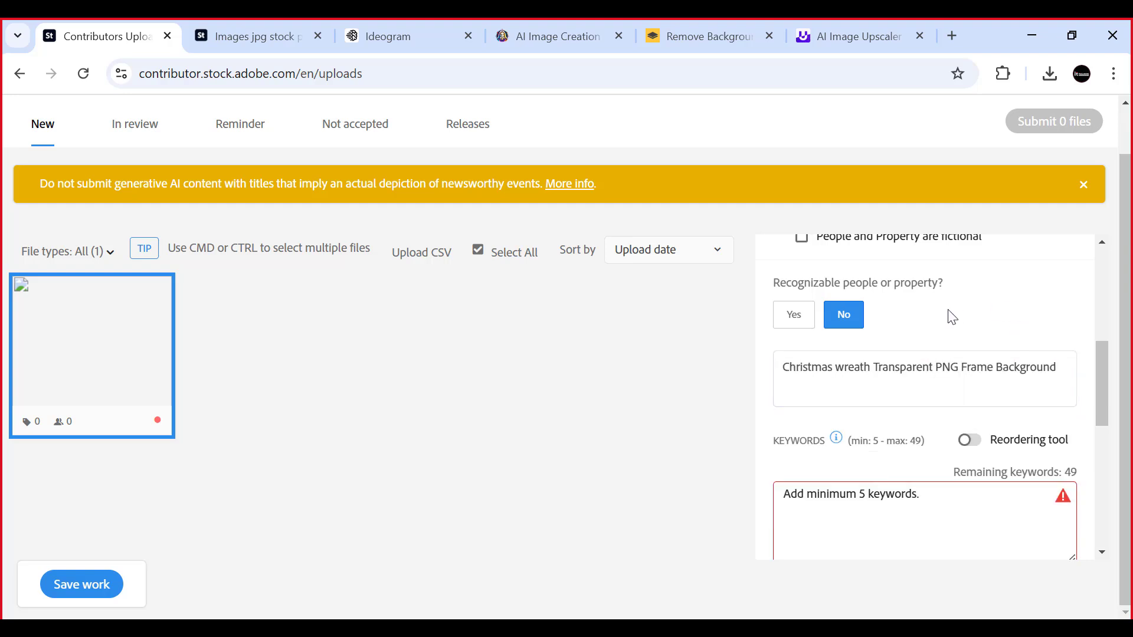
- Switch to the Img.Upscaler page and close it
click(855, 30)
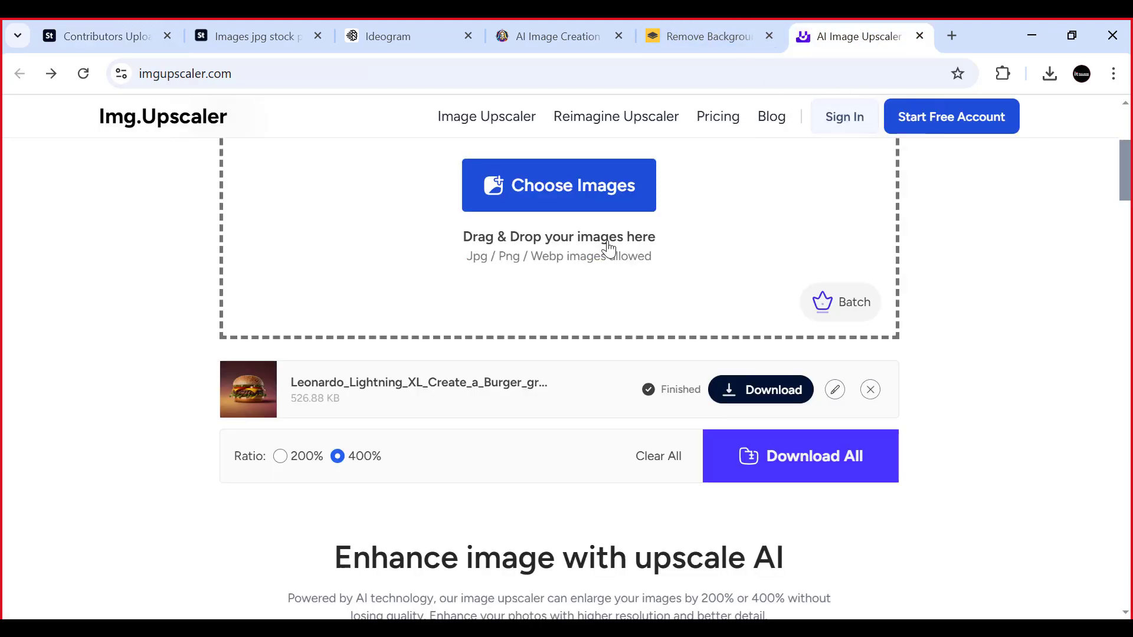
scroll(607, 245, up, 5)
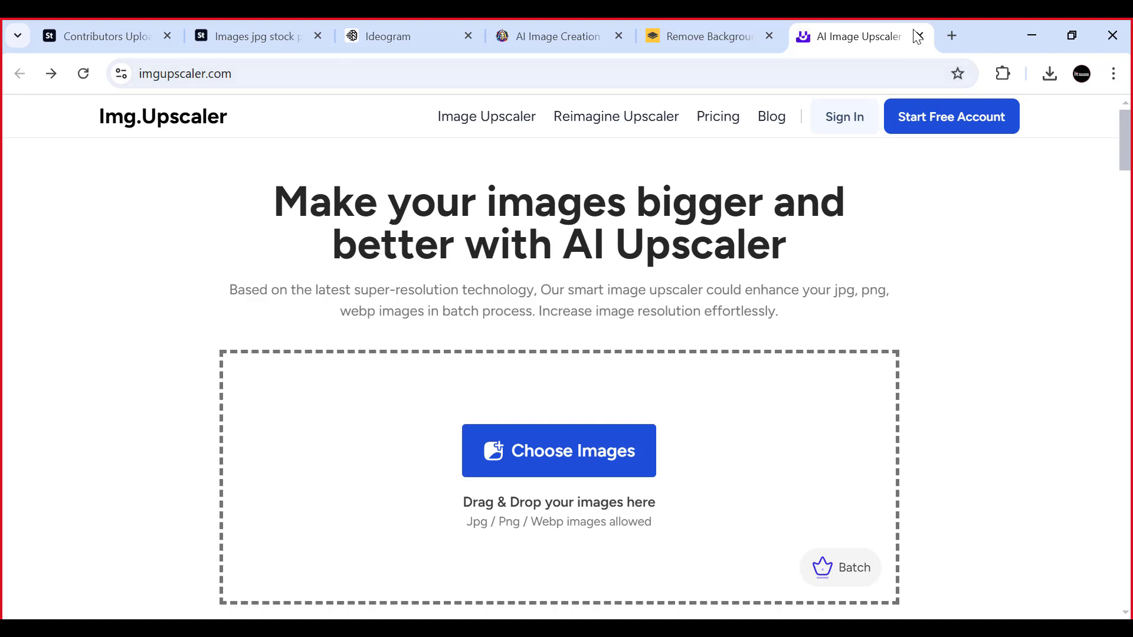
key(ctrl+w)
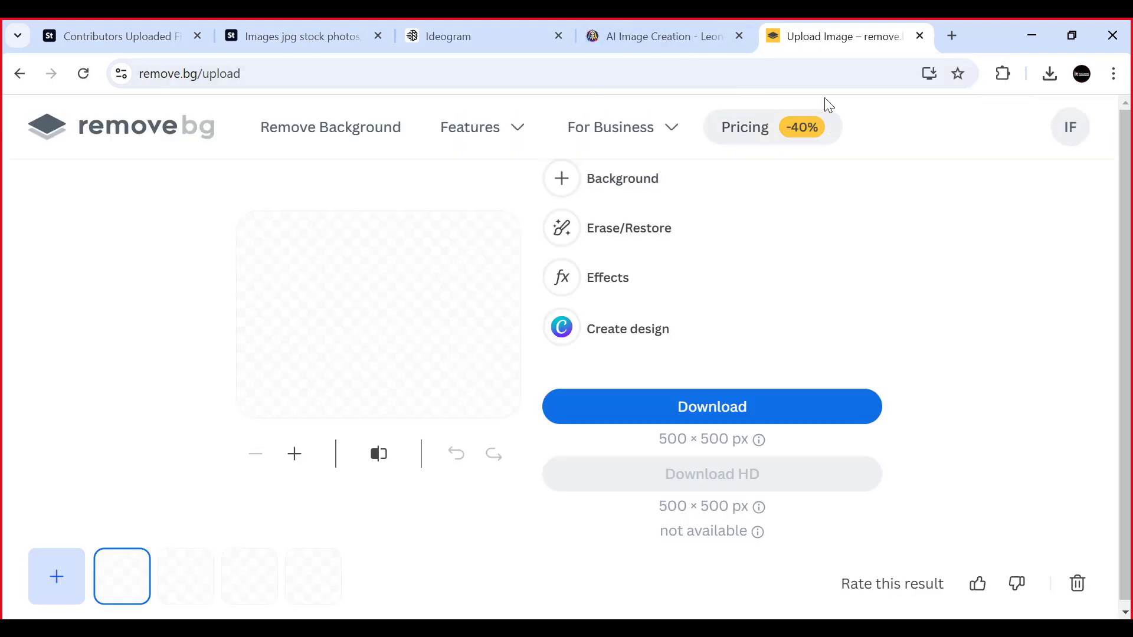
- Search Google for "chat gpt" in a new browser tab, open the chatgpt.com site, and close the search results page
click(949, 36)
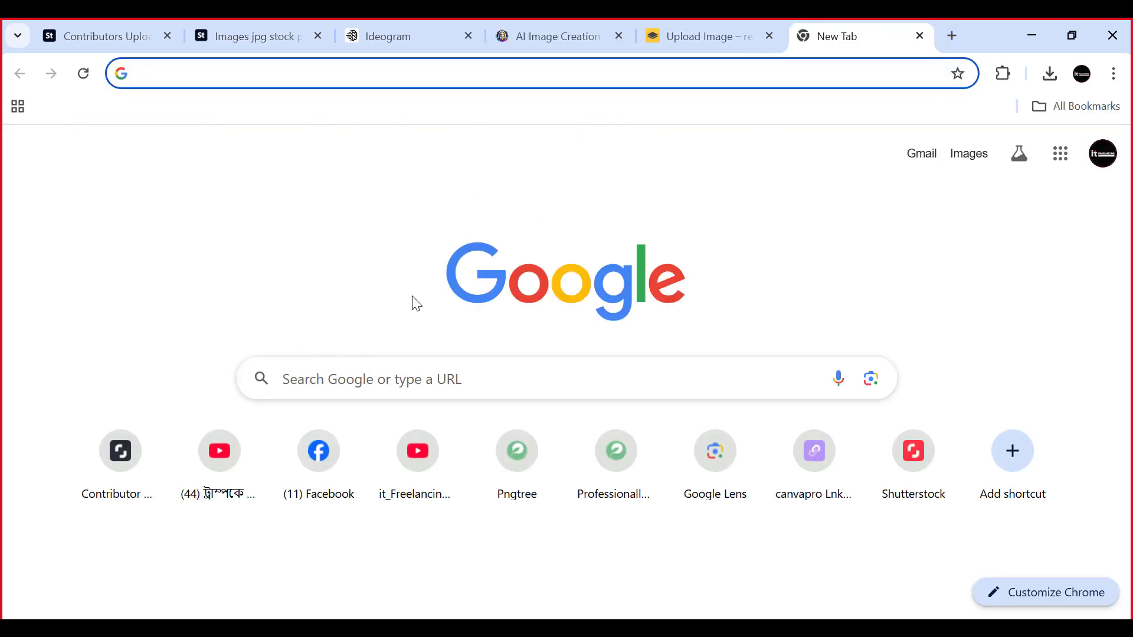
click(305, 378)
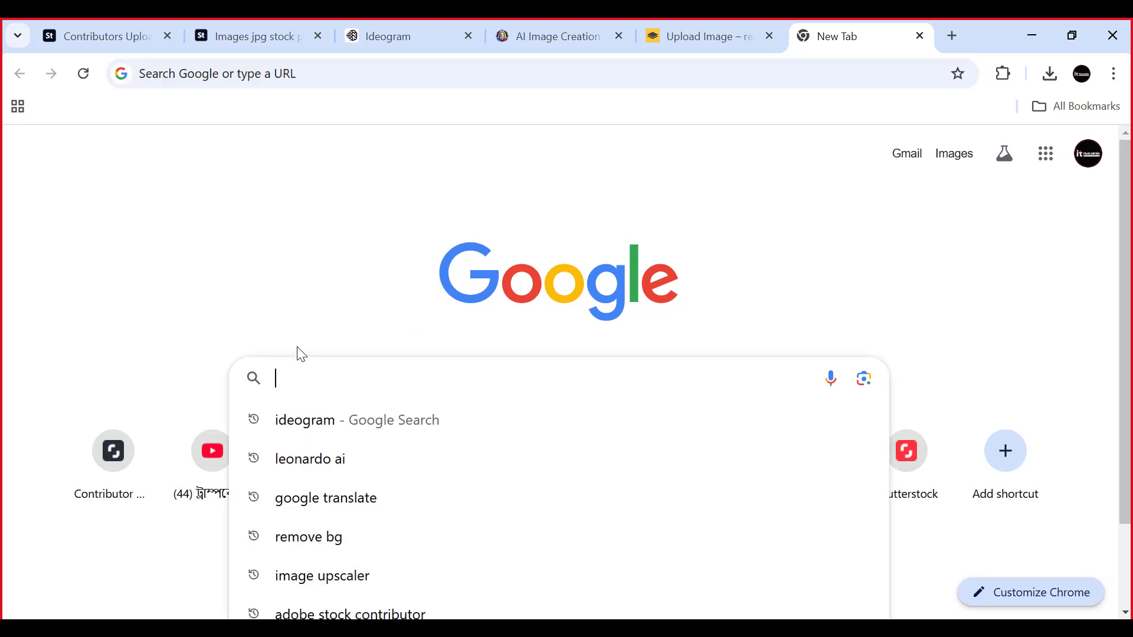
text(chat gpt)
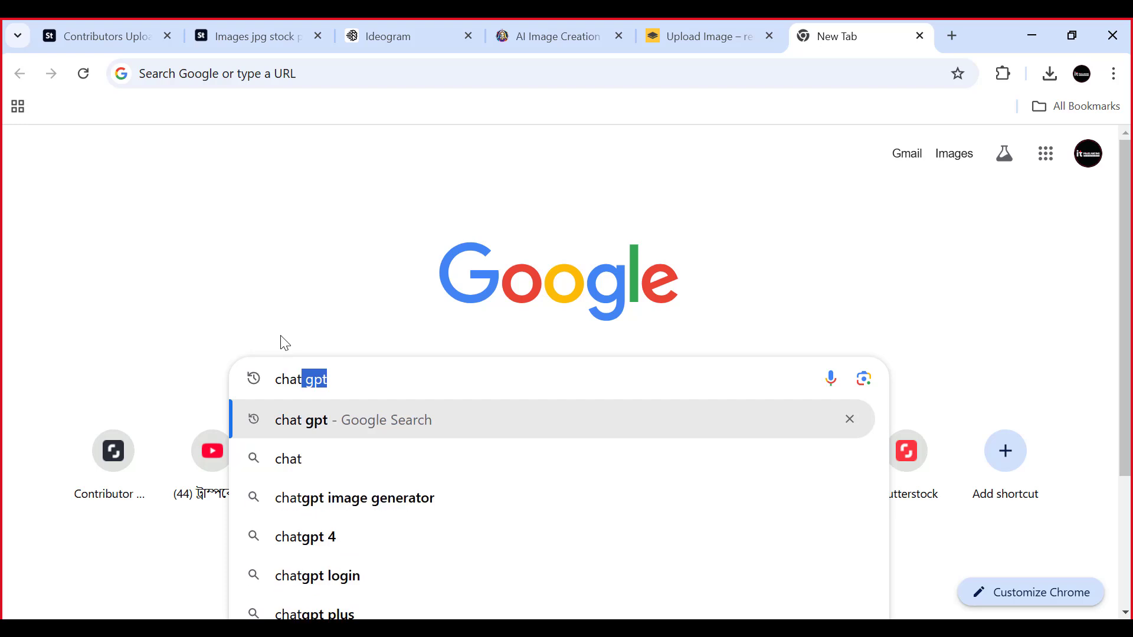
key(Right)
key(Return)
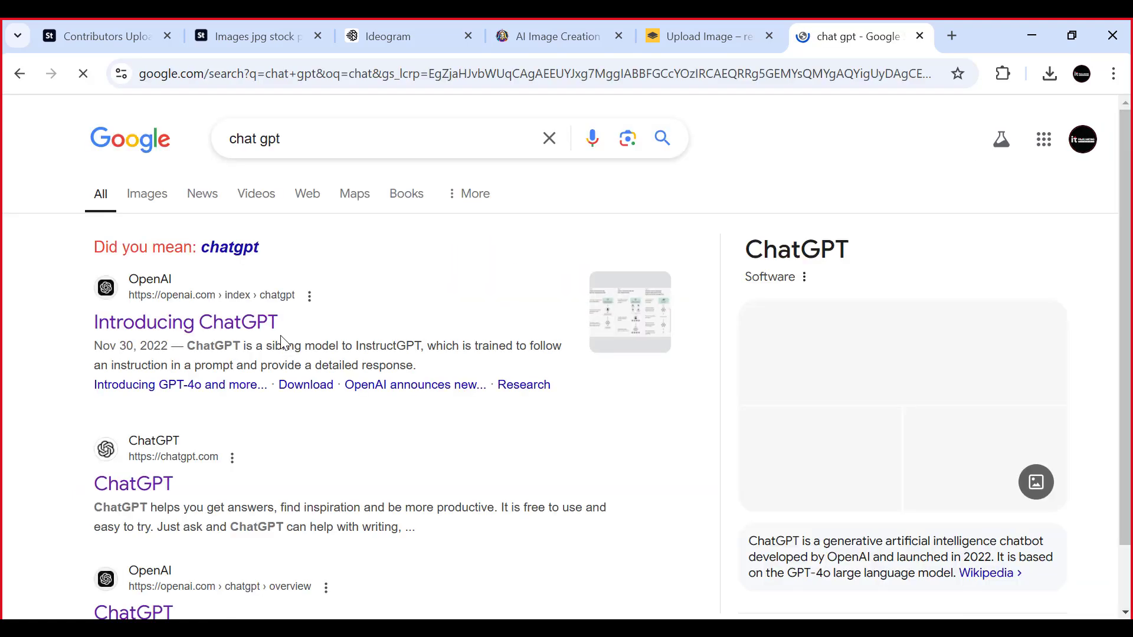
scroll(136, 437, down, 1)
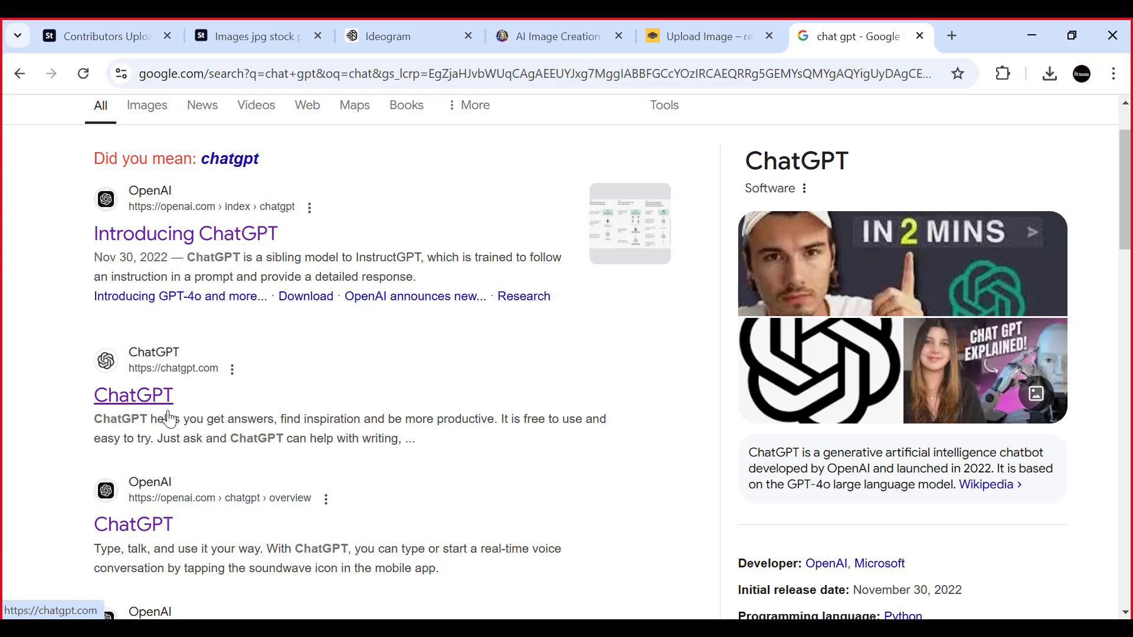
click(146, 400)
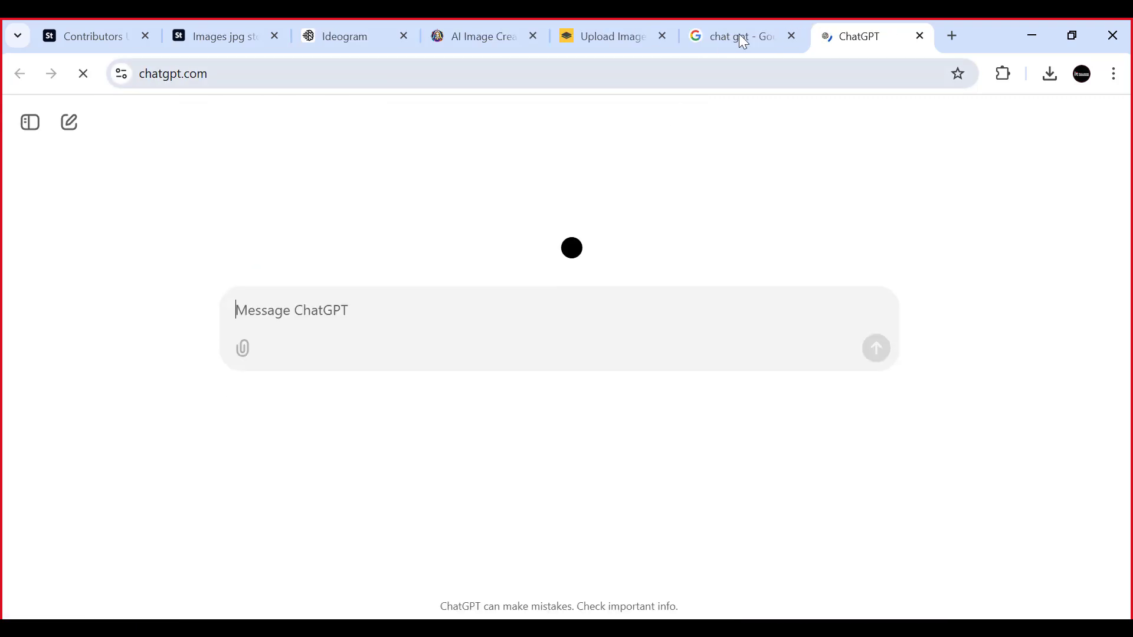
click(738, 35)
click(791, 36)
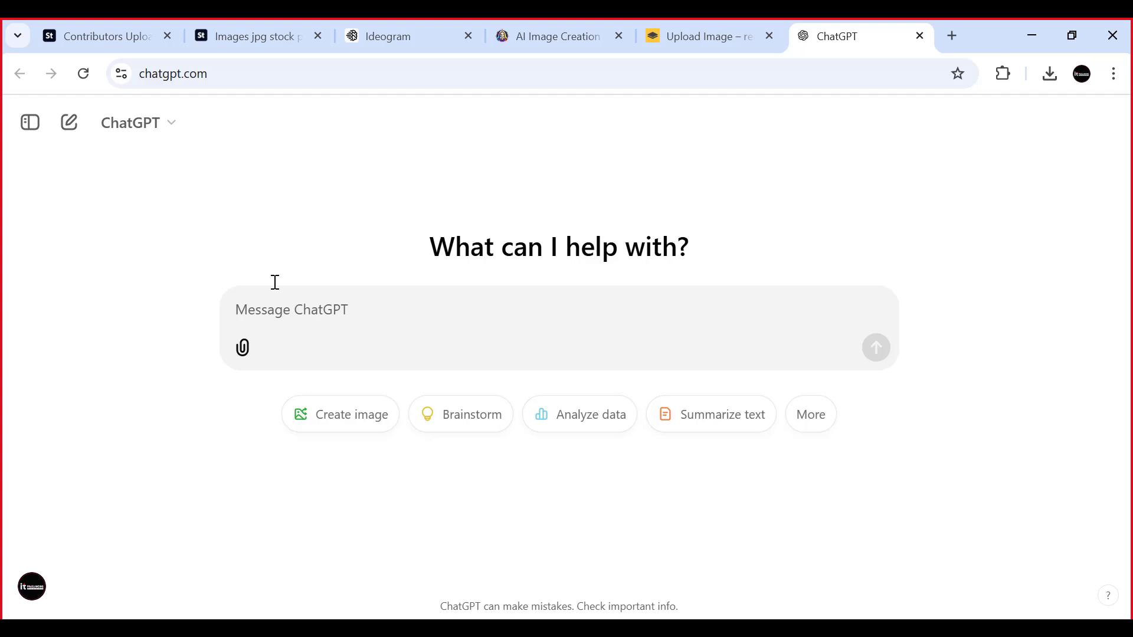
- Return to the Adobe Stock uploads and move "Frame" in the title so it reads "Christmas wreath Frame Transparent PNG Background"
click(125, 22)
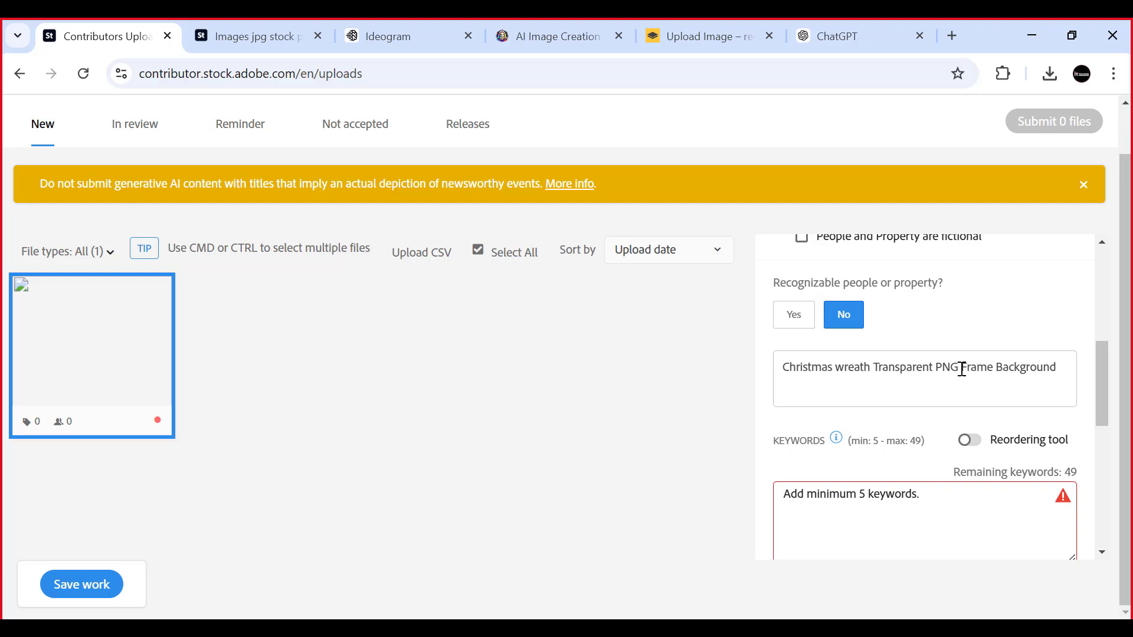
drag(962, 368, 995, 369)
key(ctrl+c)
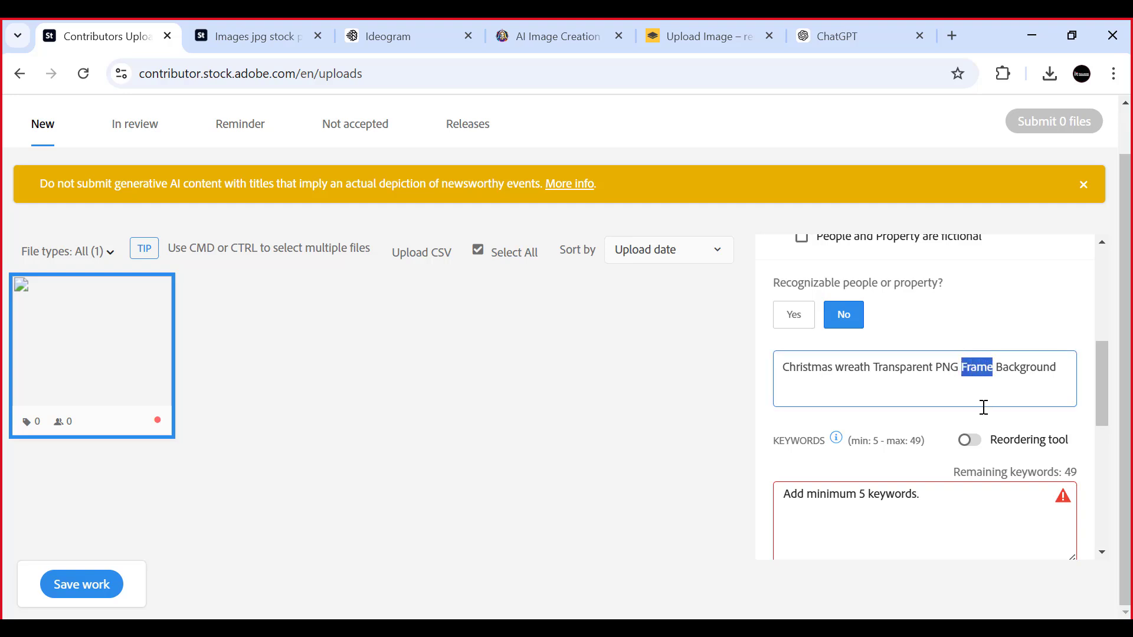
click(869, 365)
key(ctrl+v)
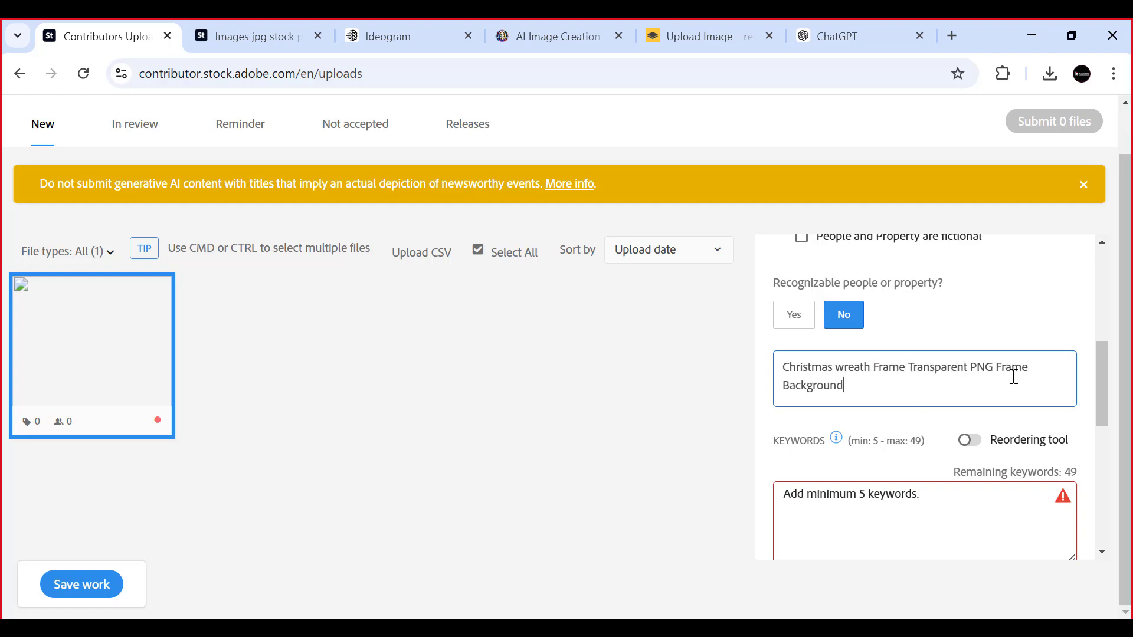
drag(994, 364, 1032, 365)
key(BackSpace)
- Add the suggested keywords christmas, wreath, decoration, holiday and bow to the uploaded file
scroll(882, 362, down, 2)
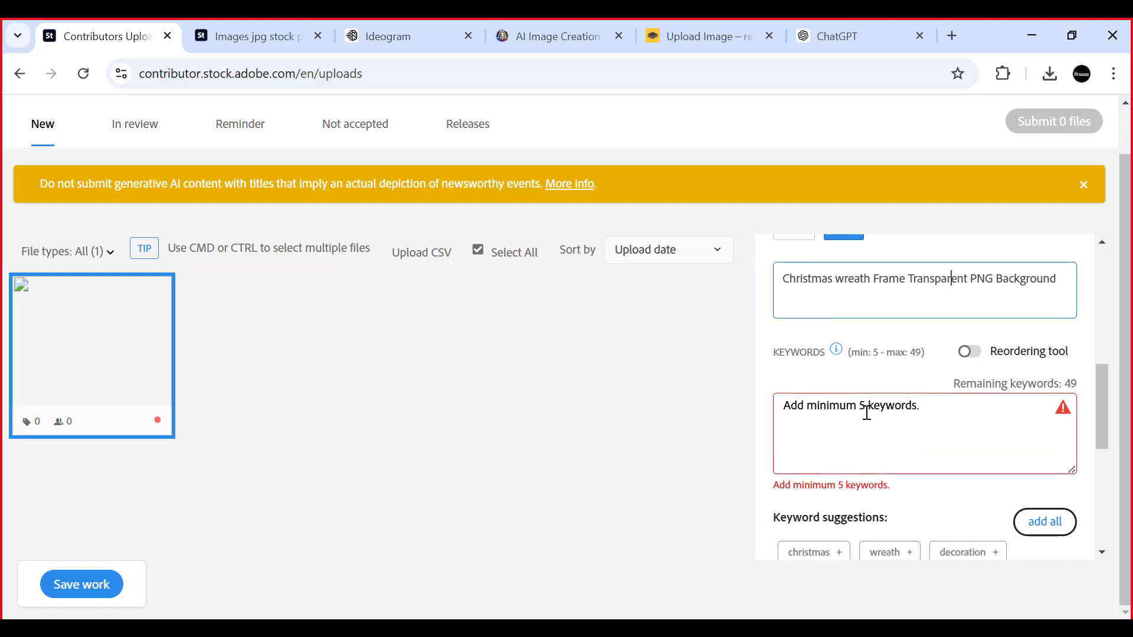
scroll(931, 427, down, 2)
scroll(935, 438, down, 2)
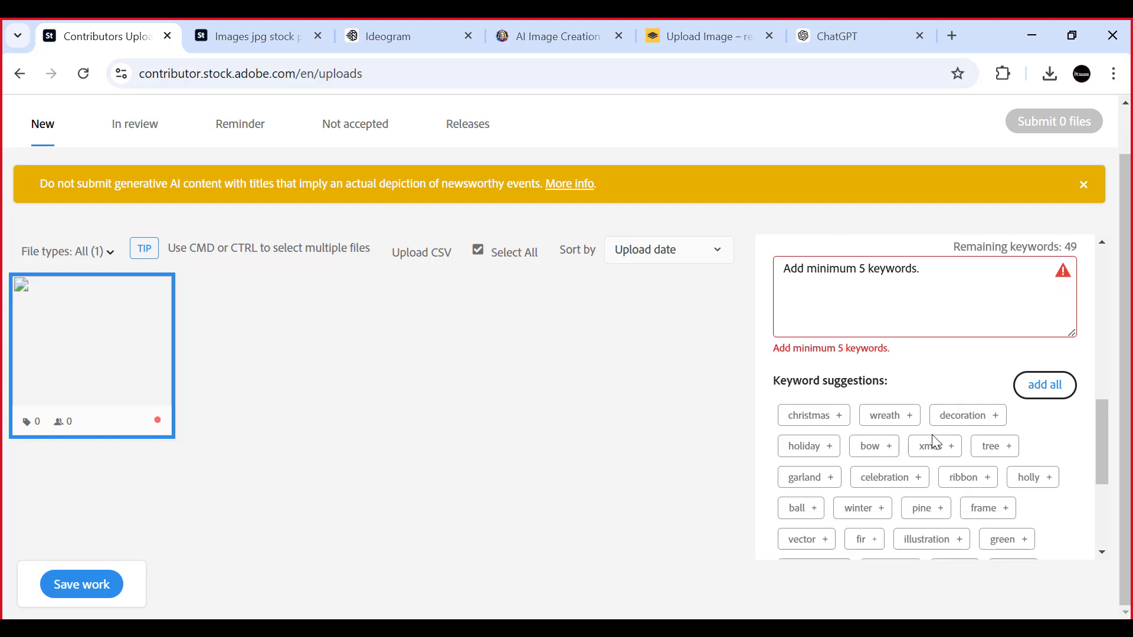
scroll(985, 409, down, 2)
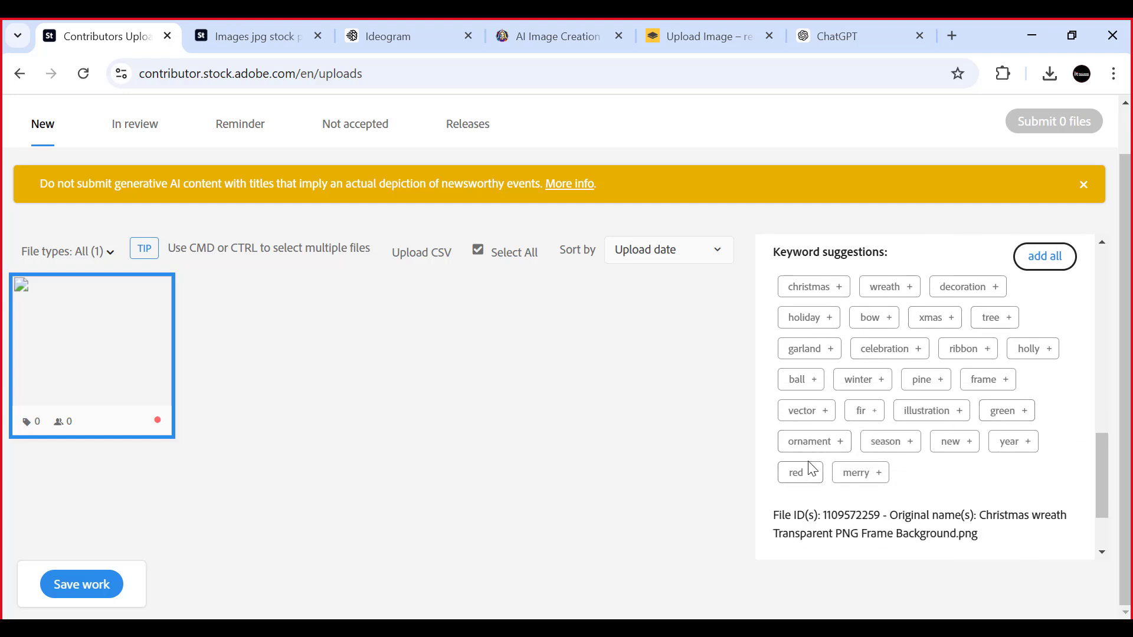
click(839, 287)
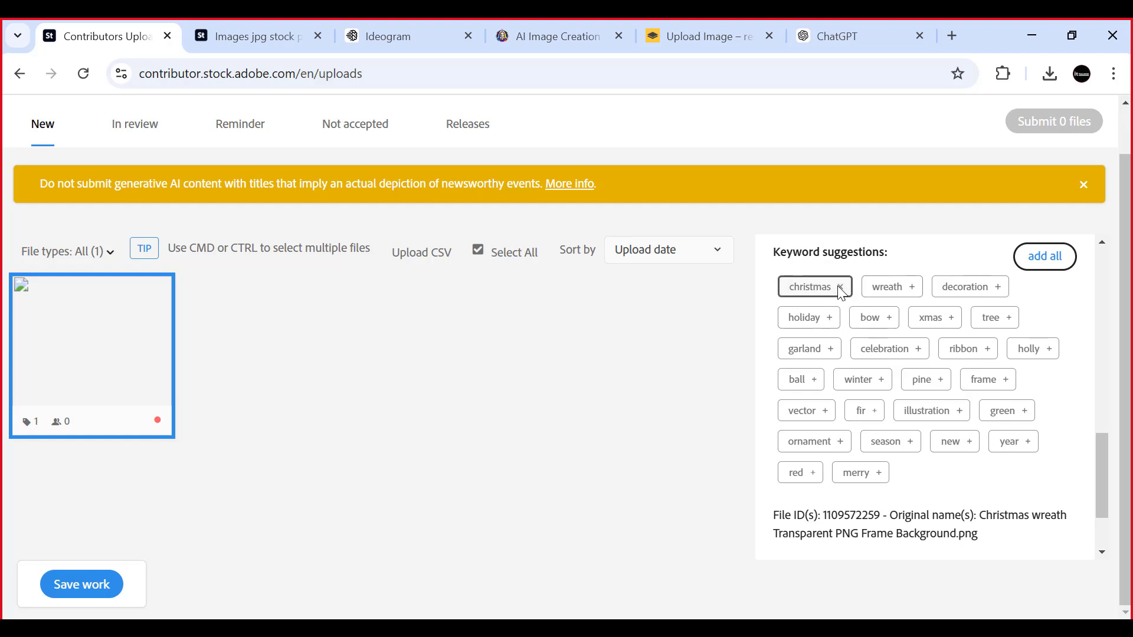
click(920, 288)
click(999, 286)
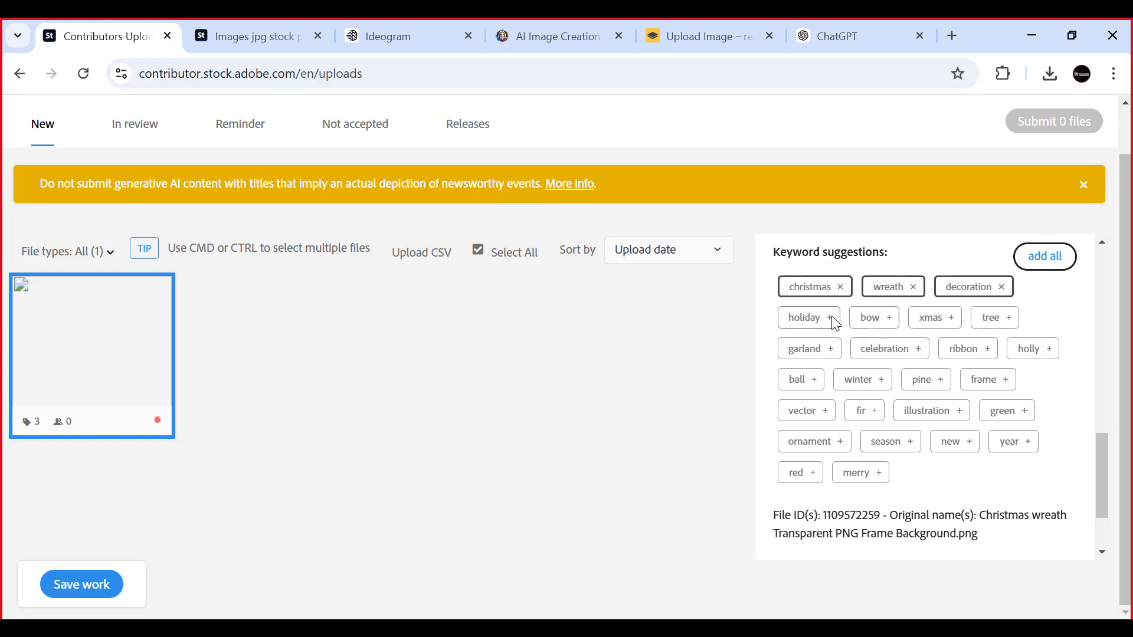
click(834, 322)
click(889, 320)
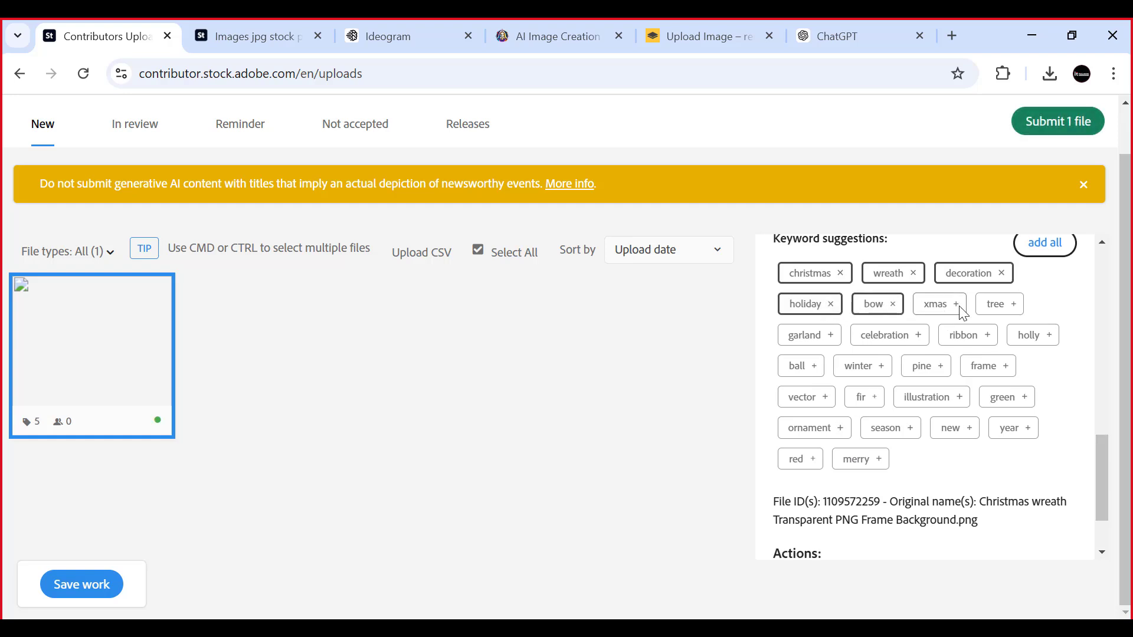
- Add the suggested keywords tree, garland, celebration, ribbon, holly, ball, winter, pine and frame, skipping xmas
click(1008, 305)
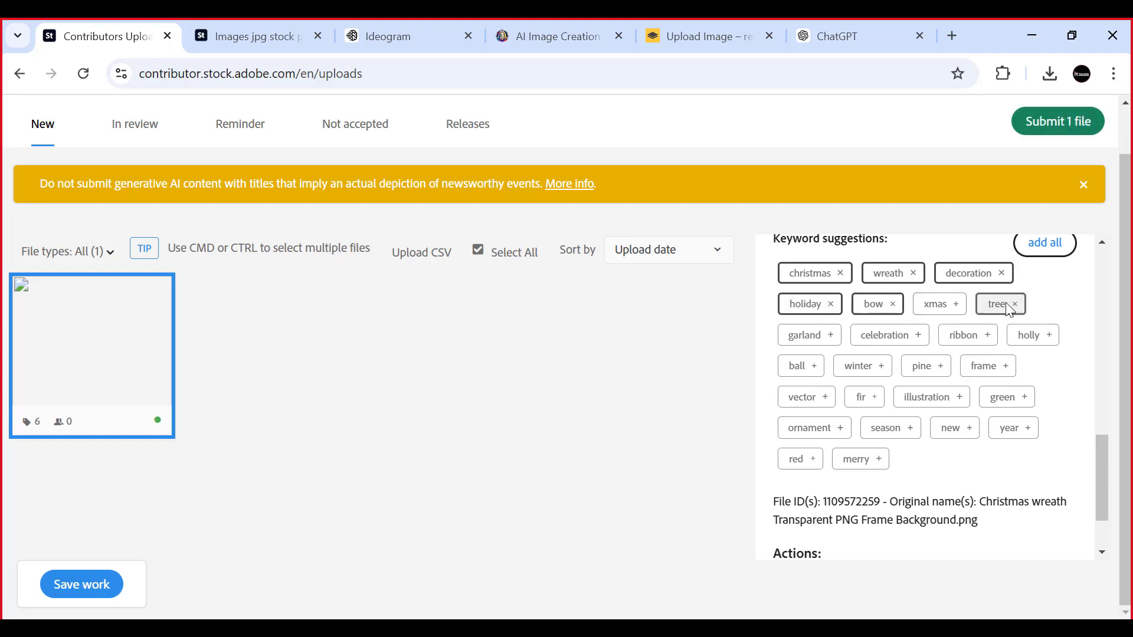
click(830, 335)
click(918, 335)
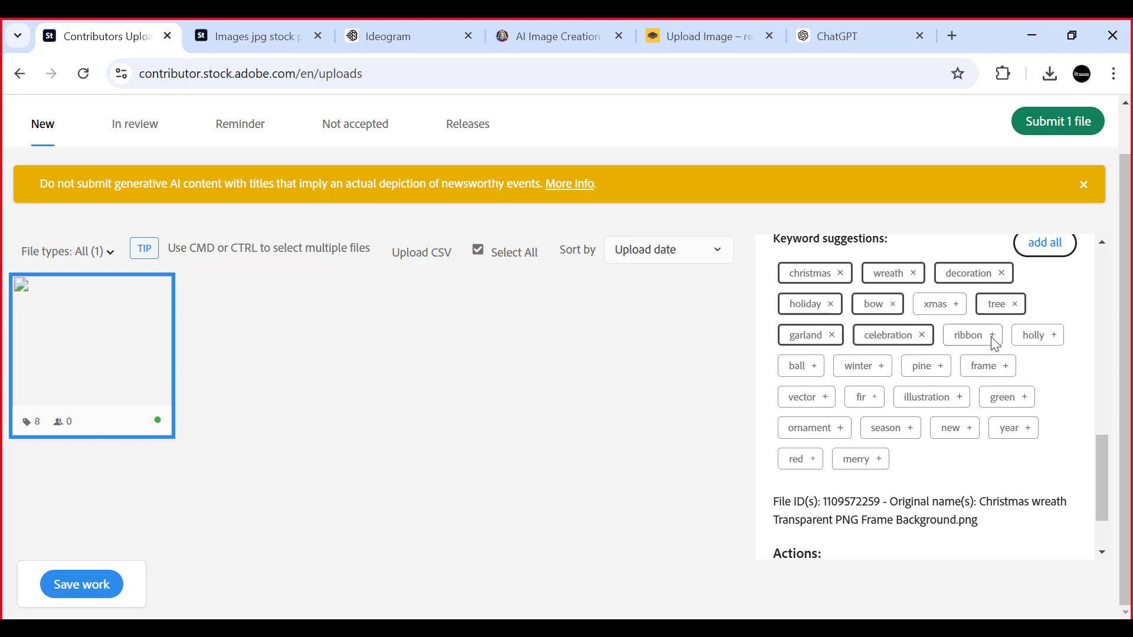
click(994, 341)
click(1053, 336)
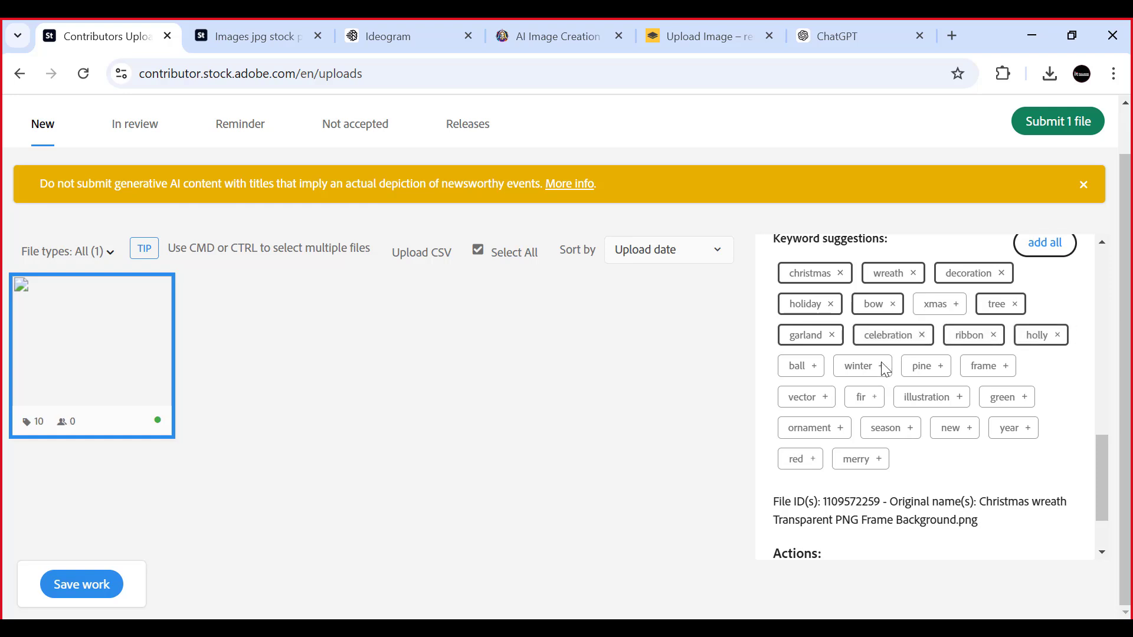
click(814, 367)
click(883, 367)
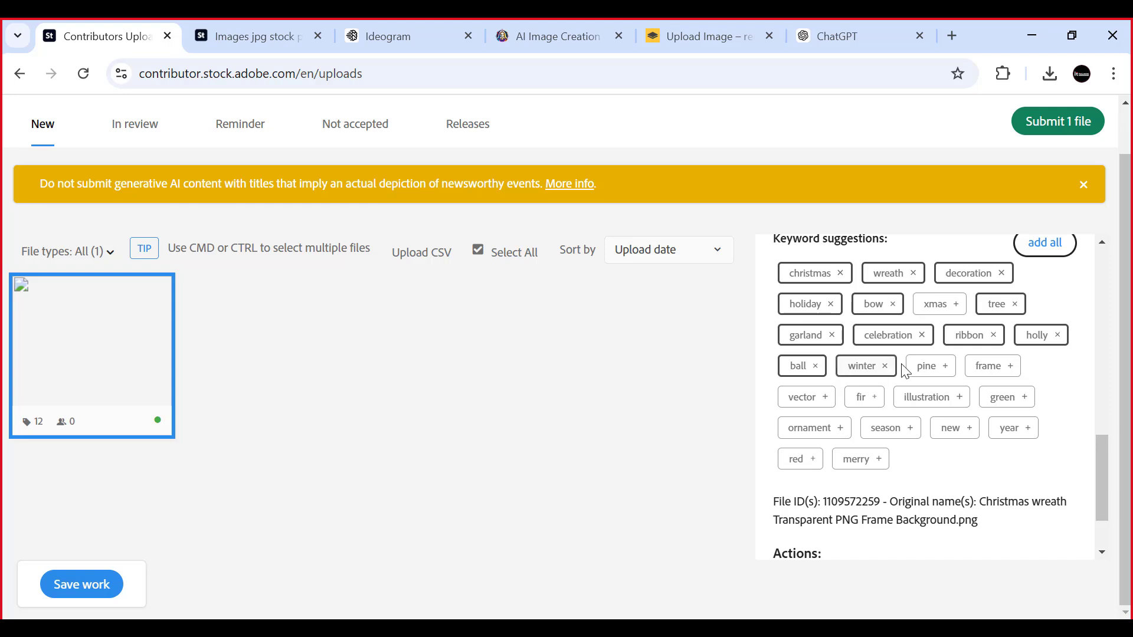
click(931, 366)
click(1000, 367)
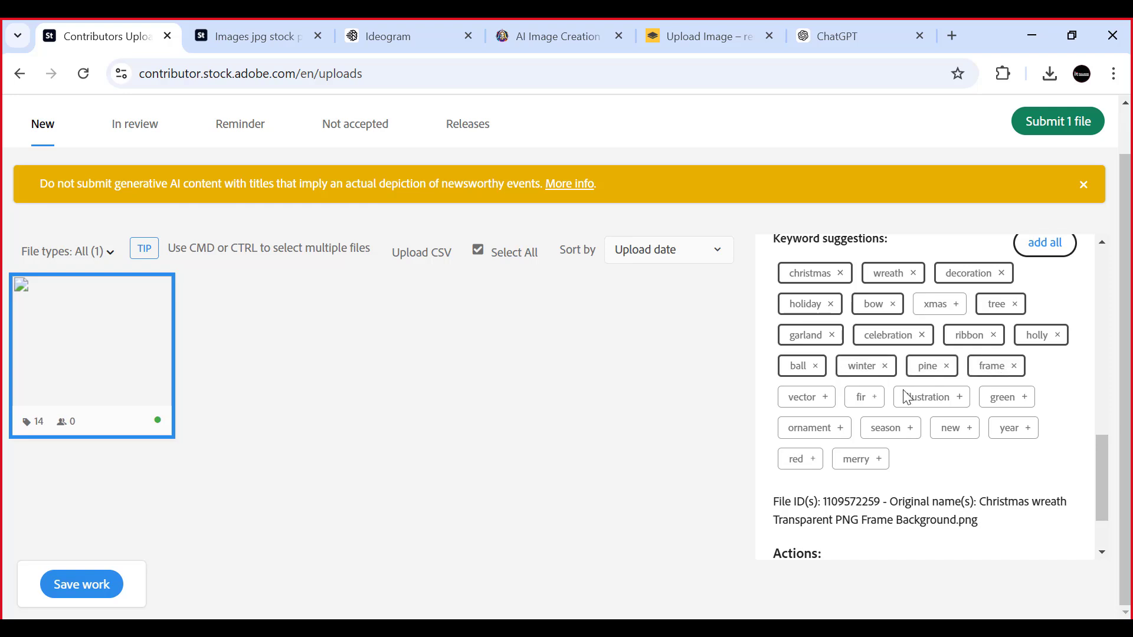
- Add the suggested keywords vector, illustration, green, fir, ornament, season, new, year and red
click(811, 404)
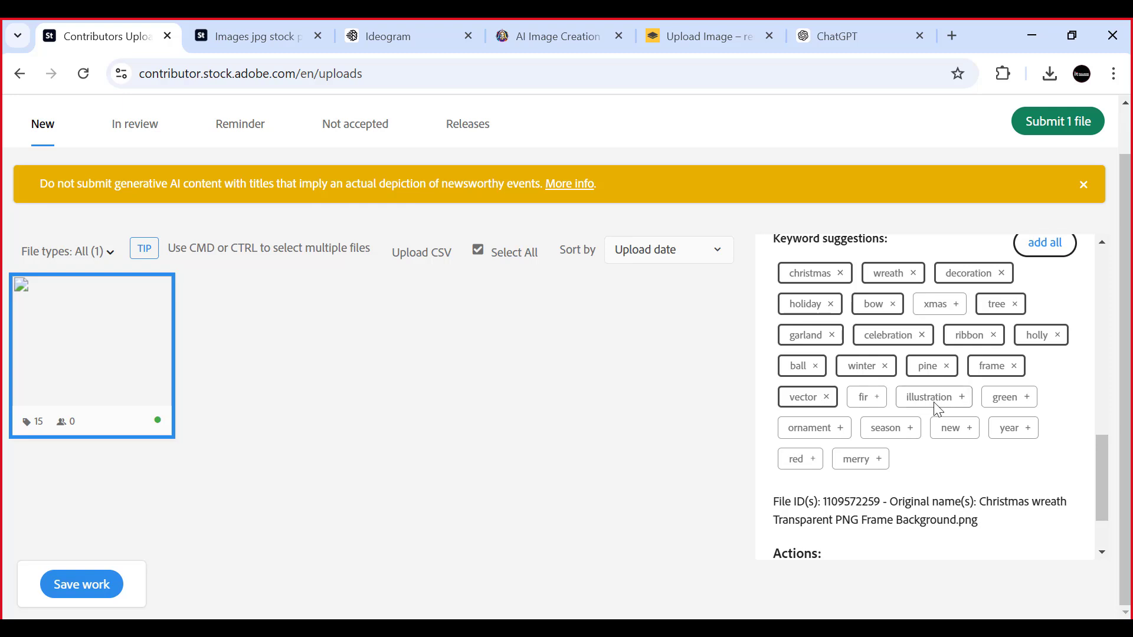
click(953, 398)
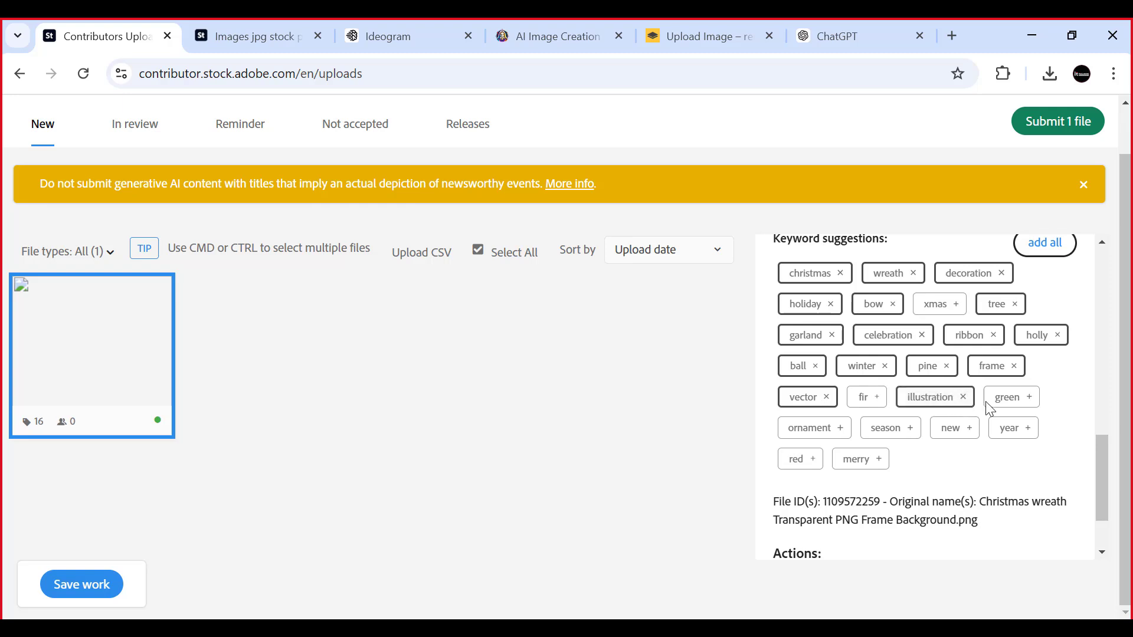
click(1016, 399)
click(863, 397)
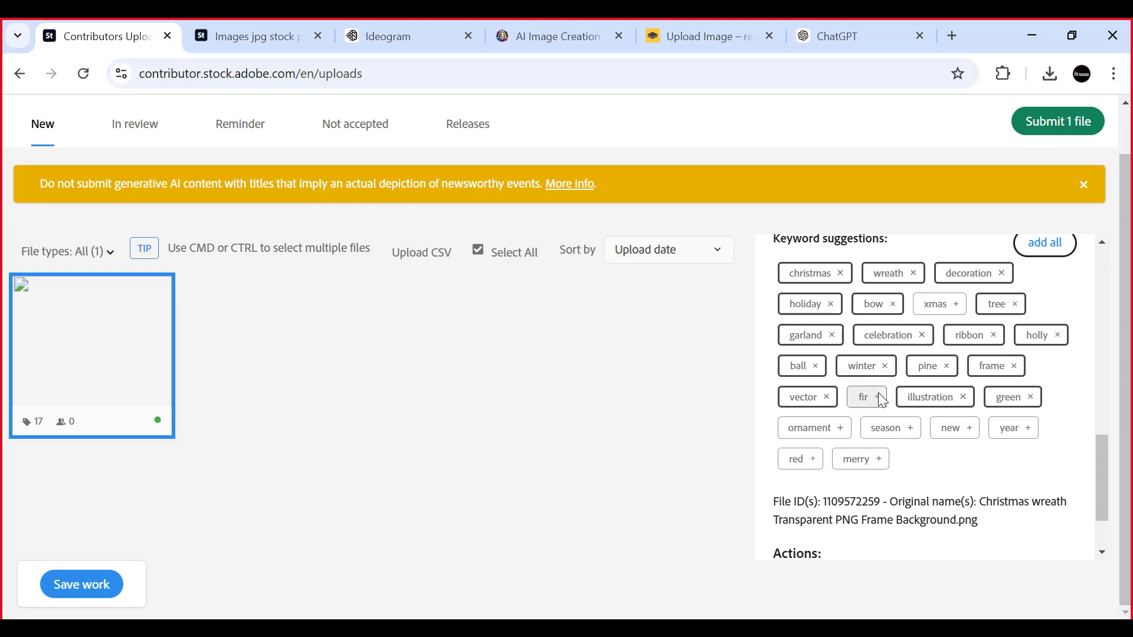
click(812, 425)
click(910, 431)
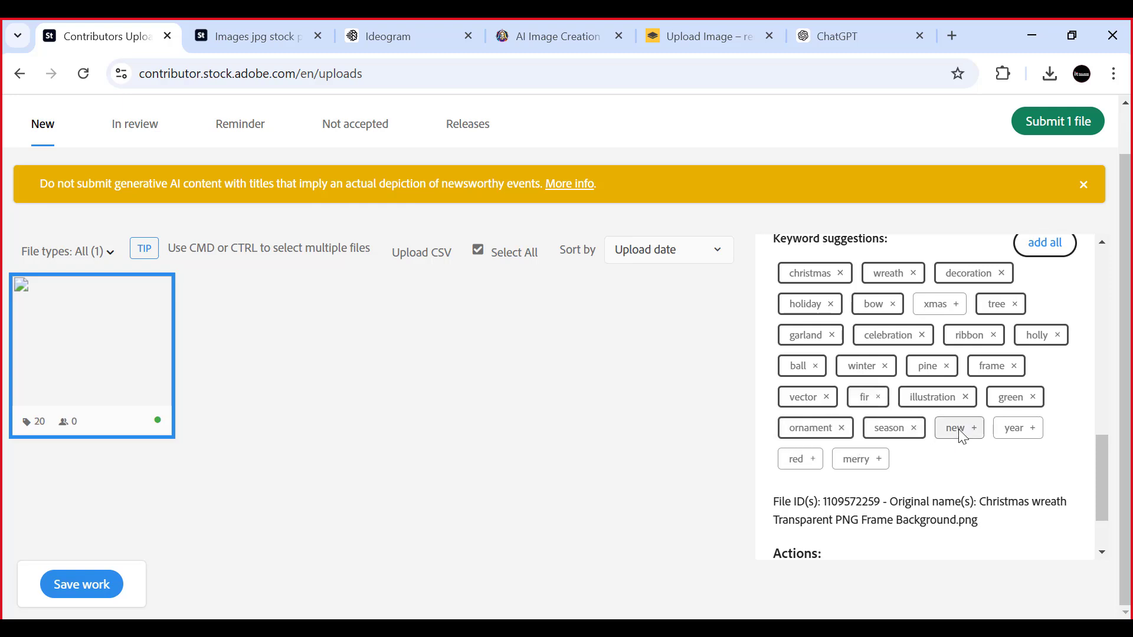
click(959, 432)
click(1016, 429)
click(817, 459)
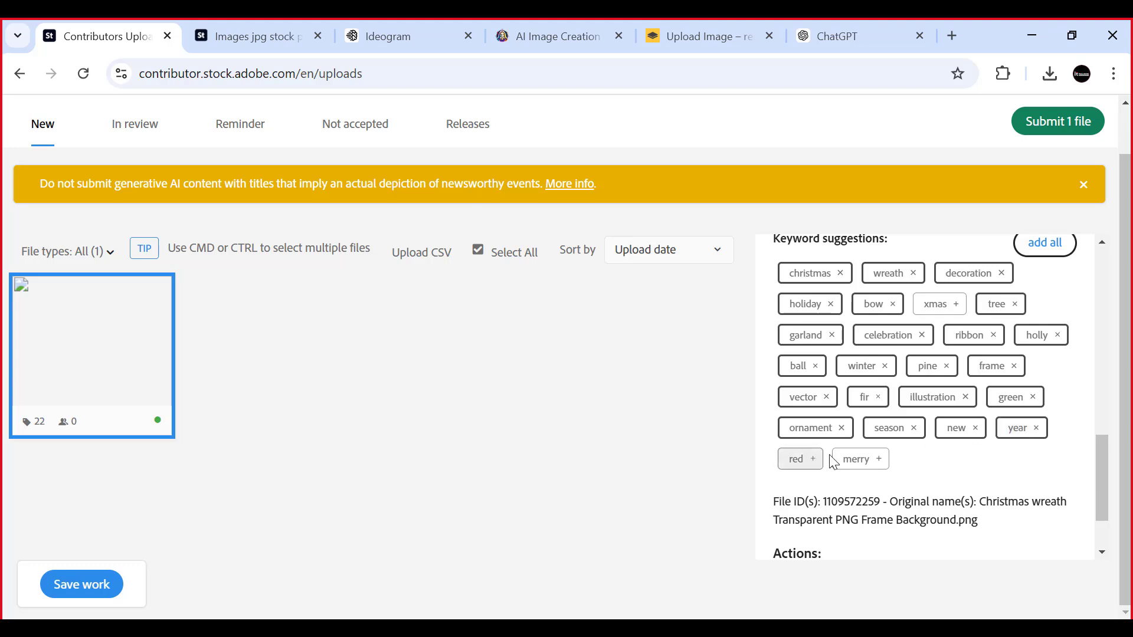
- Add the suggested keyword merry to the uploaded wreath file and look over the chosen keywords
click(878, 461)
scroll(896, 453, up, 3)
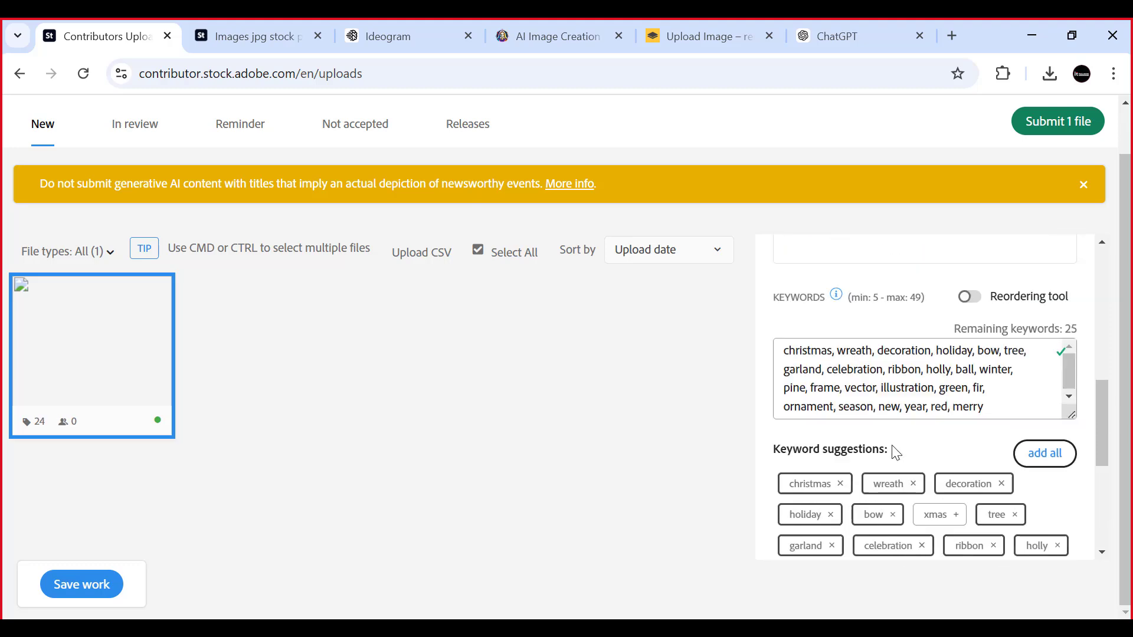
scroll(882, 490, down, 2)
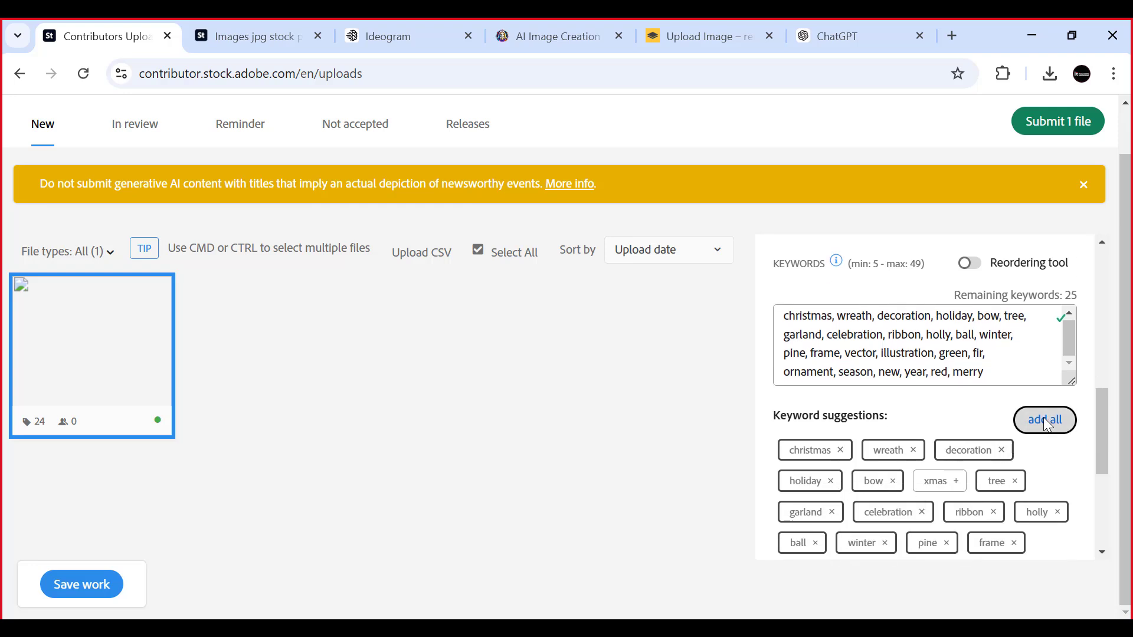
scroll(882, 423, down, 2)
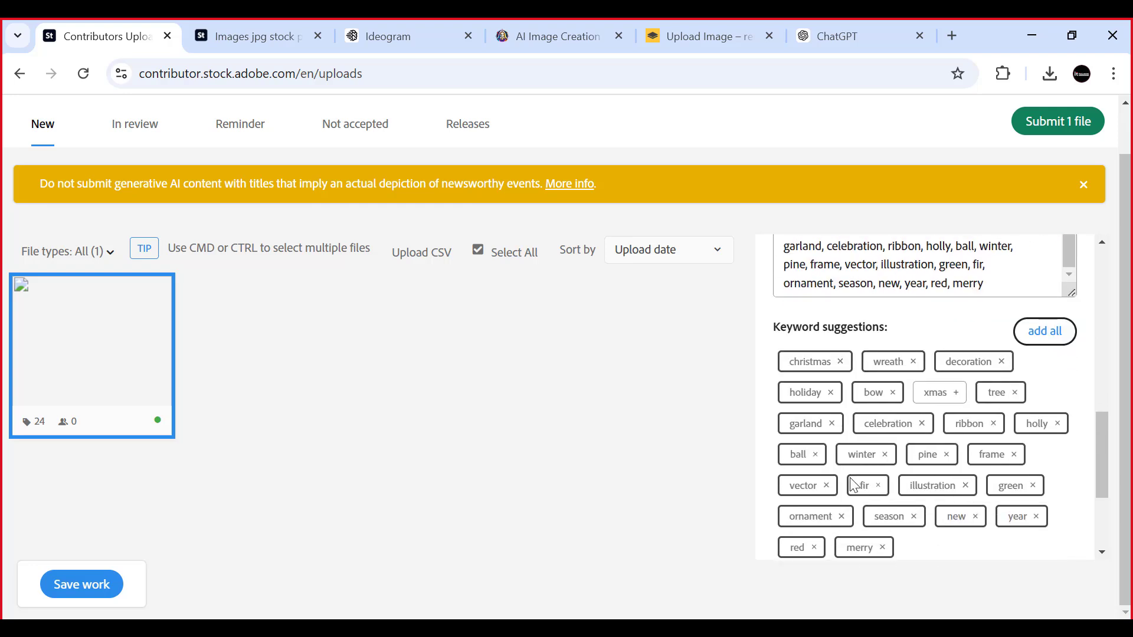
scroll(936, 510, down, 3)
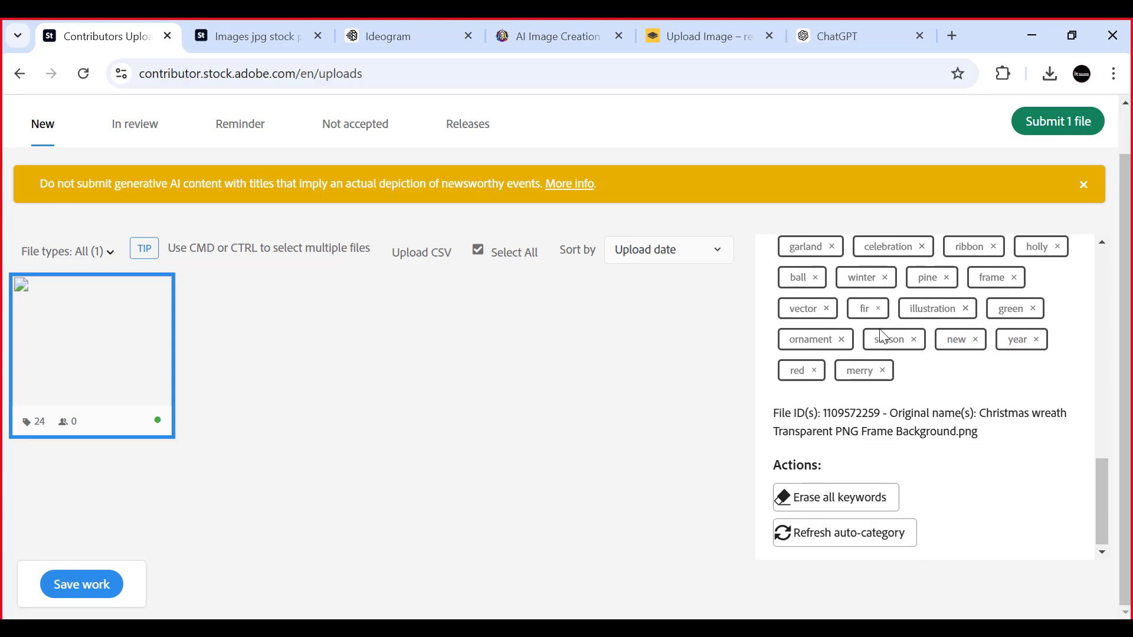
scroll(884, 337, up, 3)
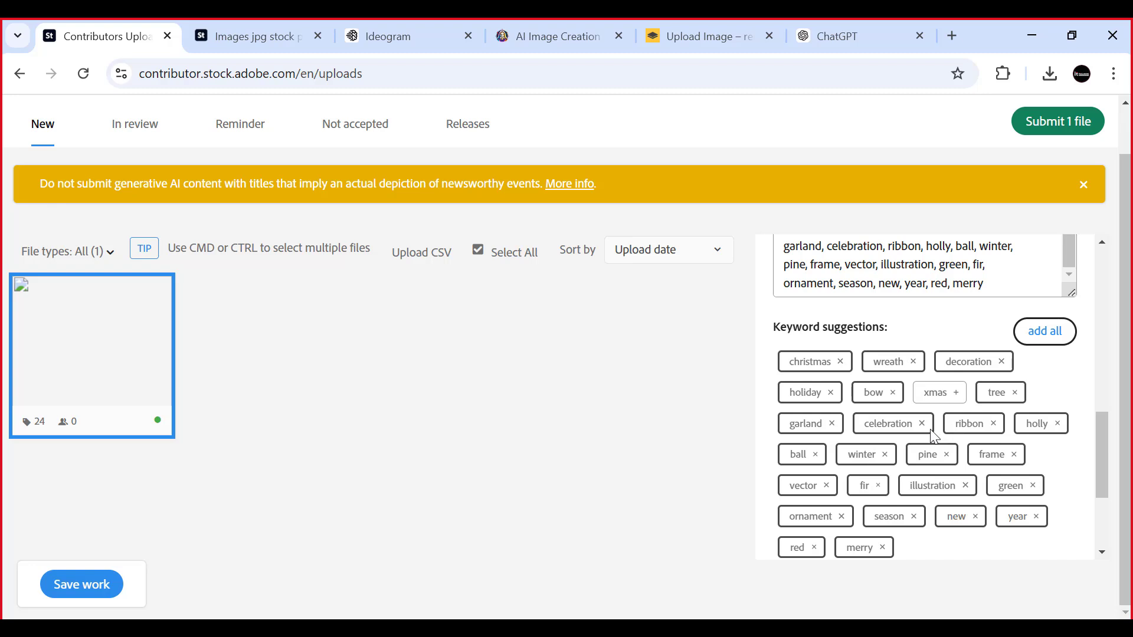
- Remove the keyword fir from the wreath file and save the work
click(879, 485)
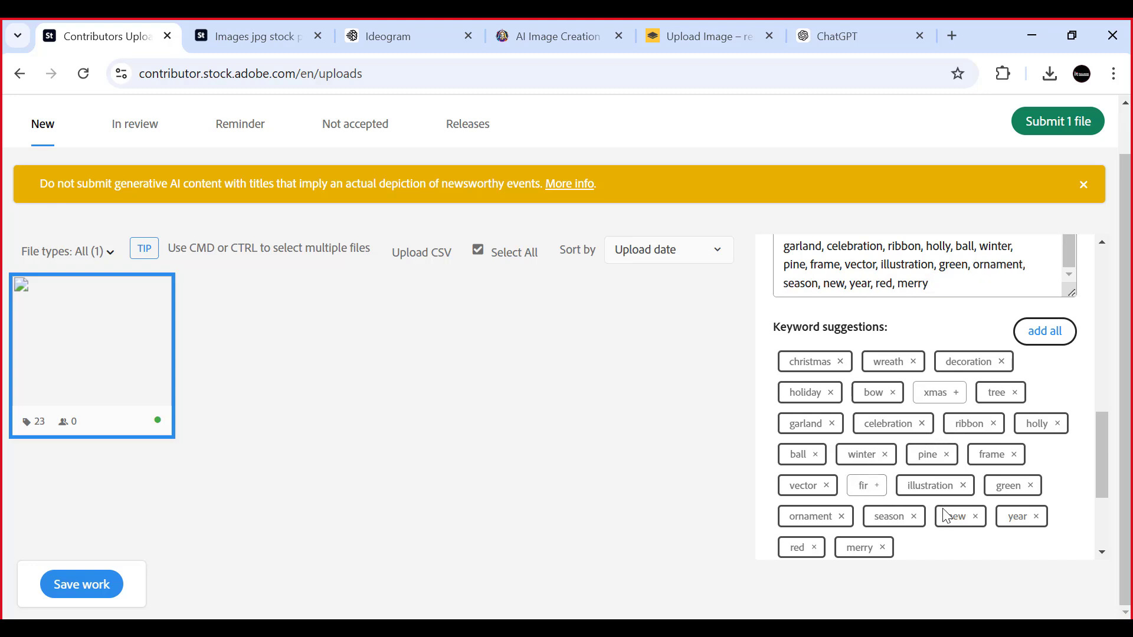
scroll(946, 516, down, 3)
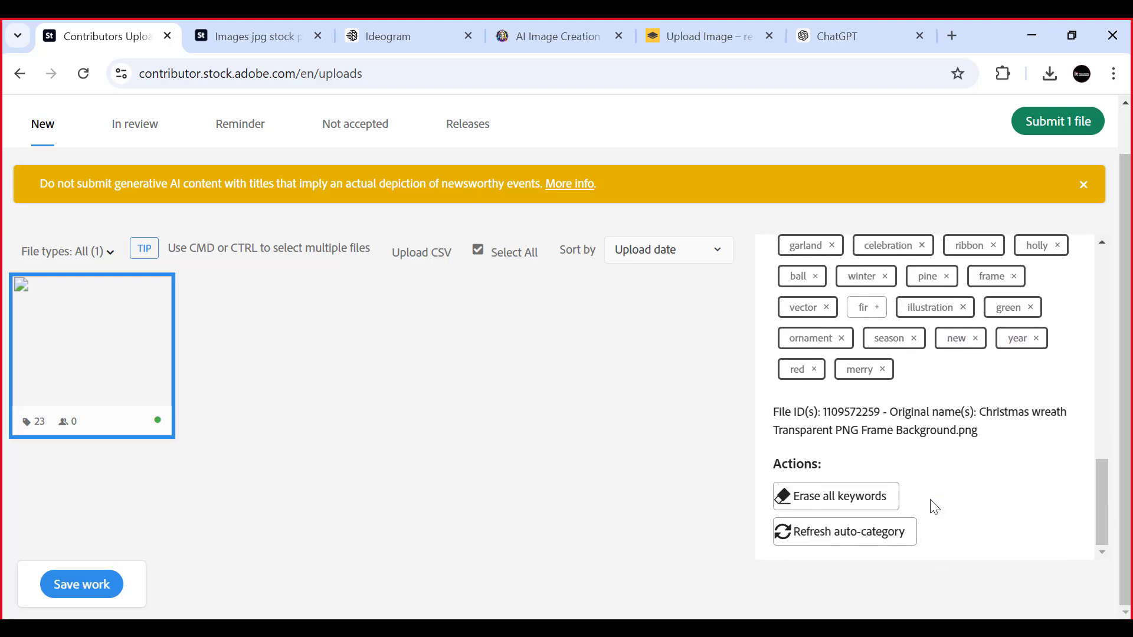
scroll(930, 503, up, 6)
scroll(922, 489, down, 6)
click(102, 584)
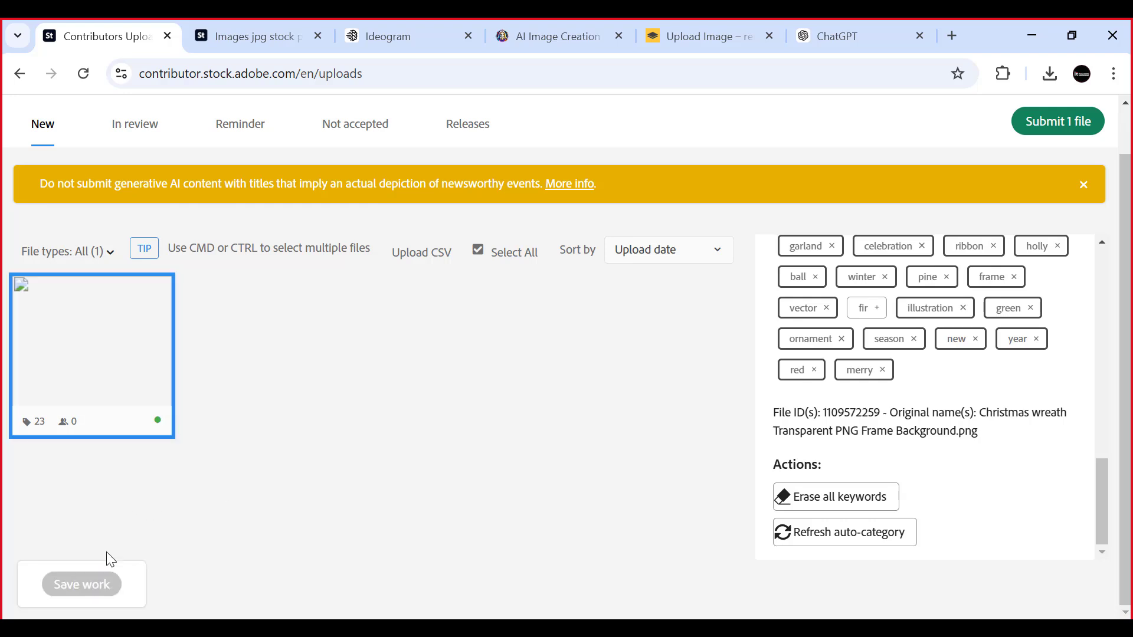
- Look over the wreath file's details and turn on the reordering tool for its keywords
scroll(792, 352, up, 5)
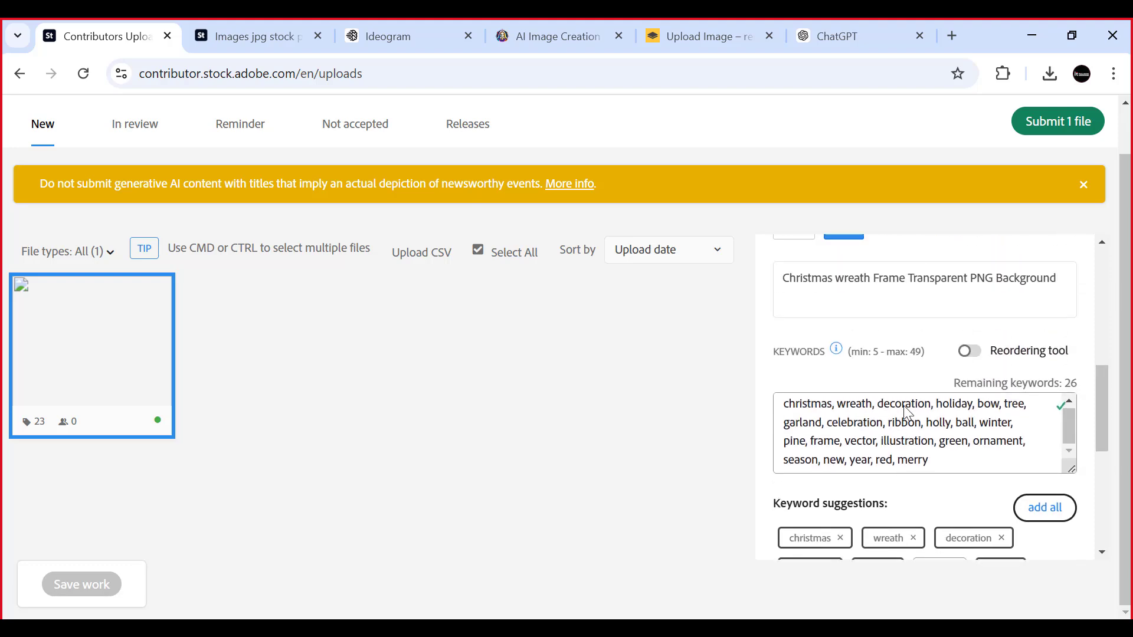
scroll(814, 407, up, 3)
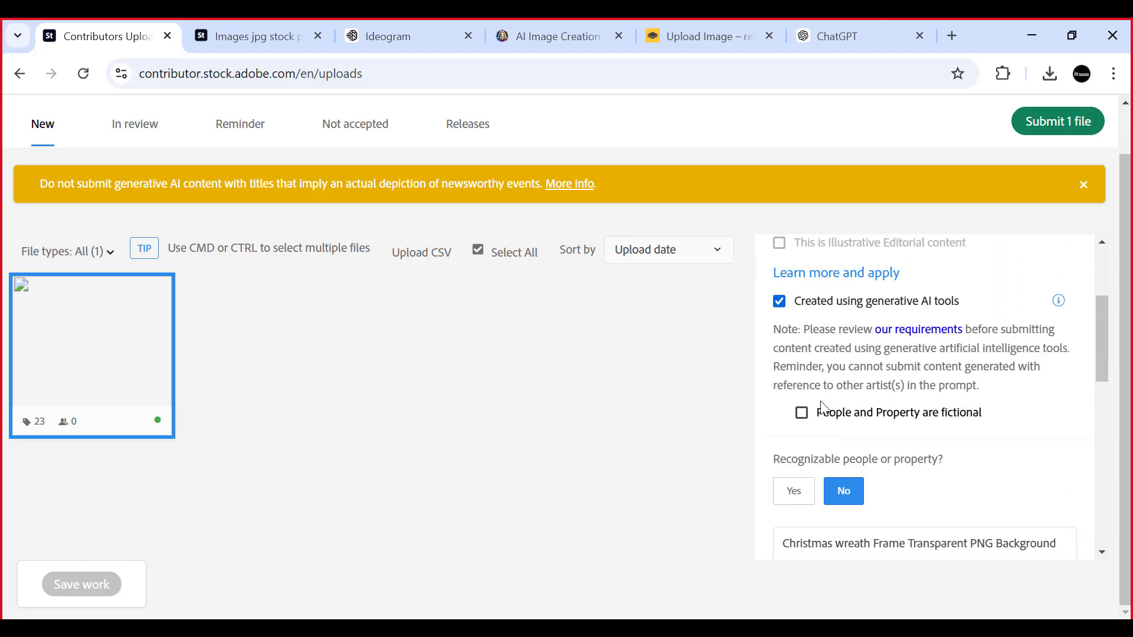
scroll(824, 409, down, 3)
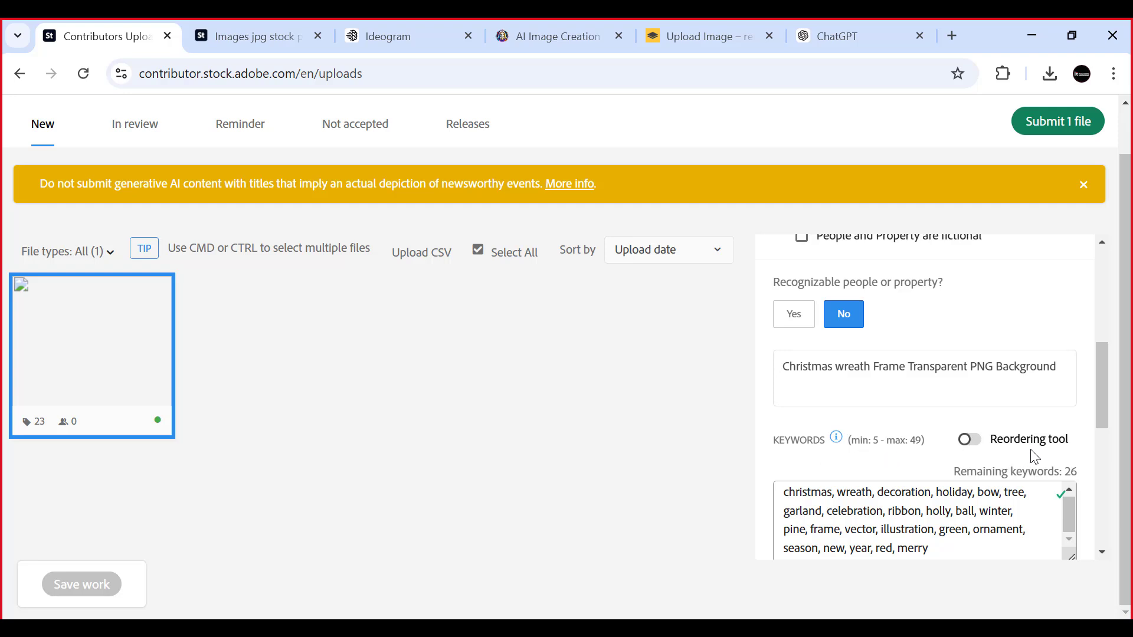
scroll(1059, 455, down, 1)
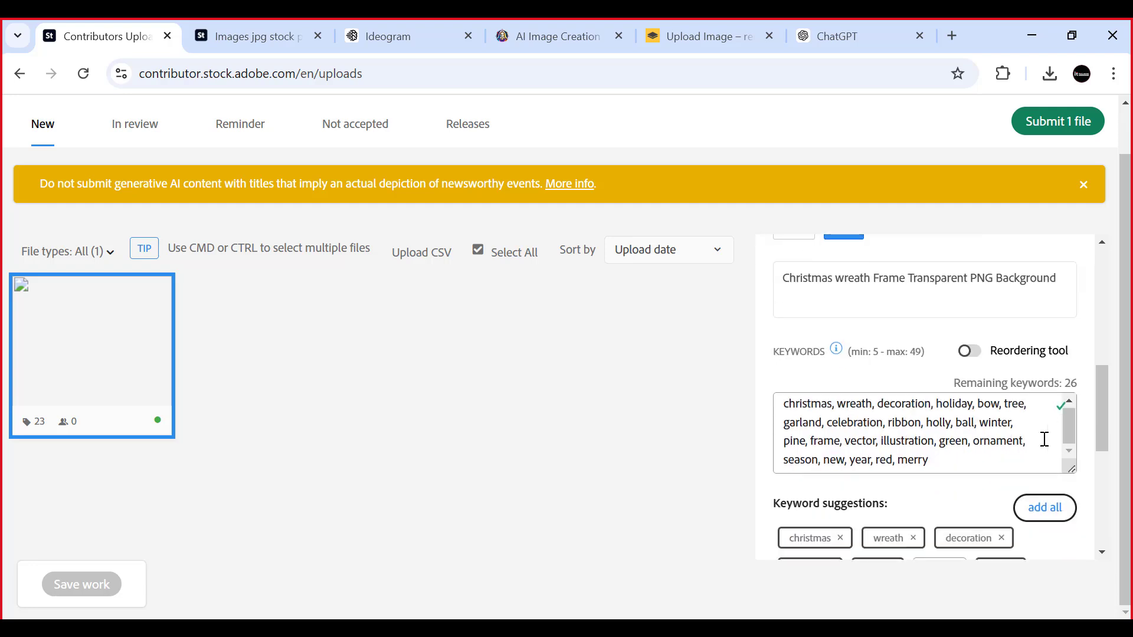
click(971, 352)
scroll(883, 421, down, 3)
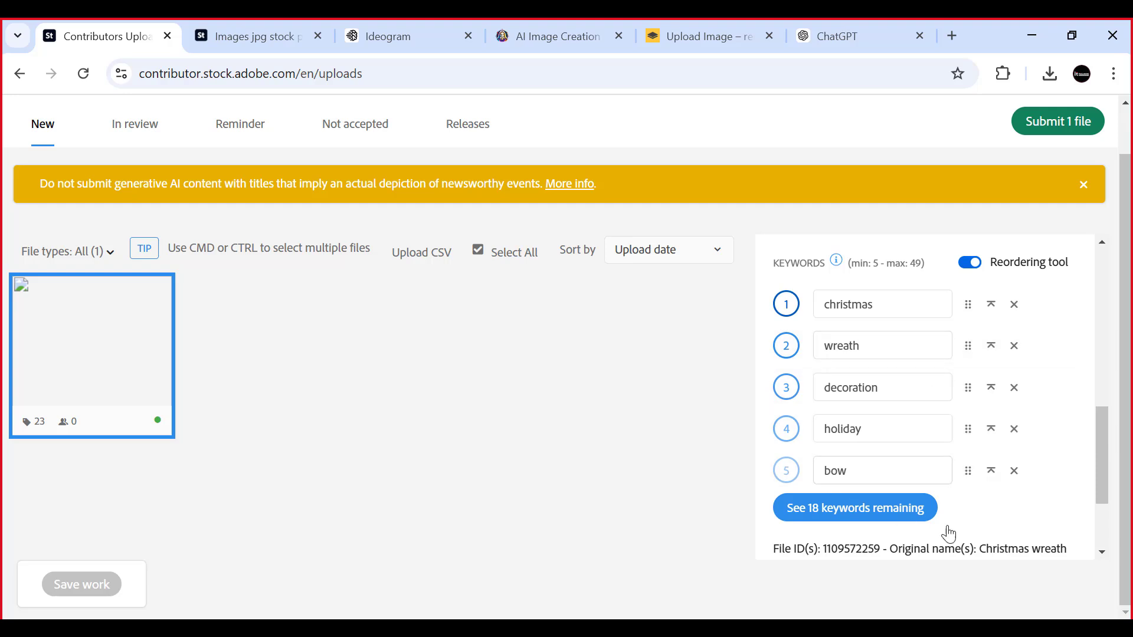
scroll(1011, 508, down, 2)
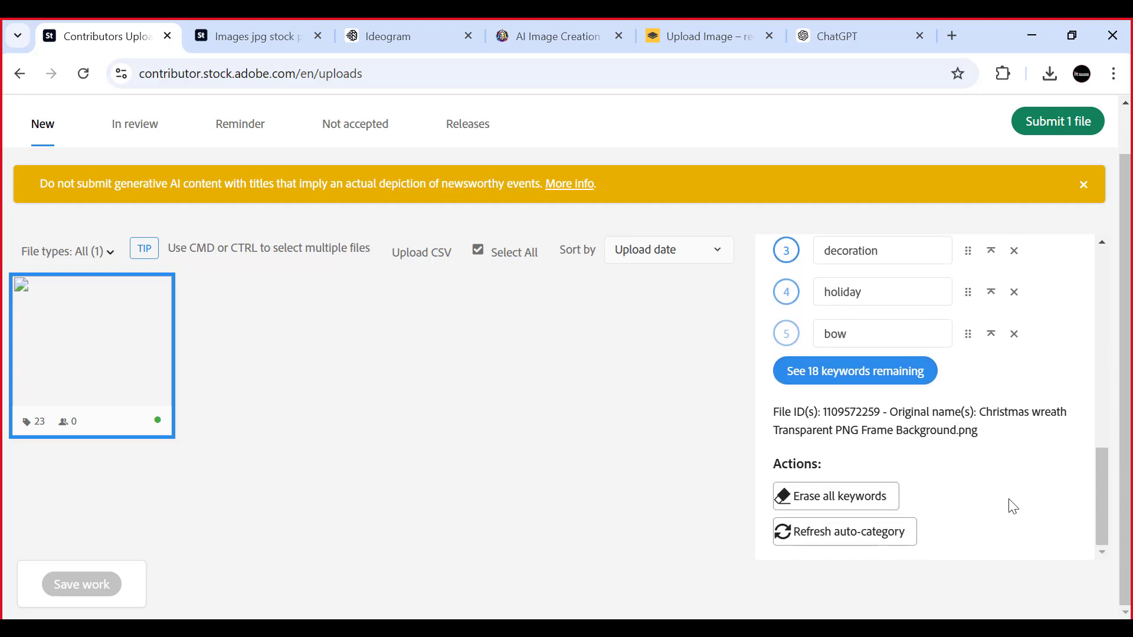
scroll(1012, 506, up, 3)
scroll(1009, 503, down, 3)
scroll(961, 405, up, 5)
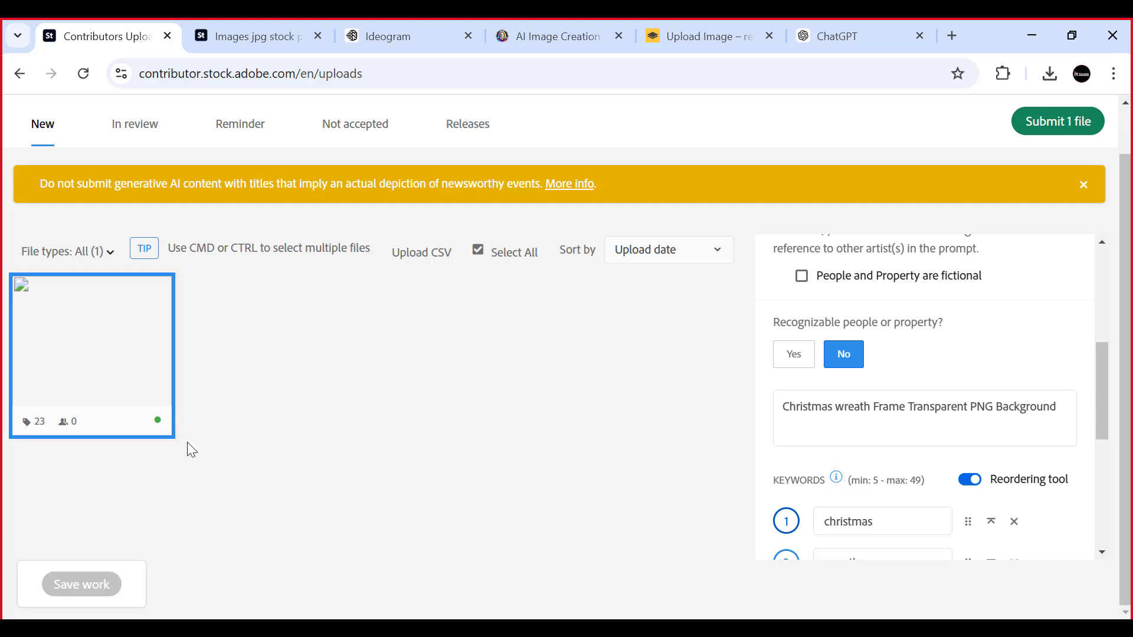
- Start submitting the wreath file, accept both statements in the terms and conditions, and continue
scroll(134, 415, up, 1)
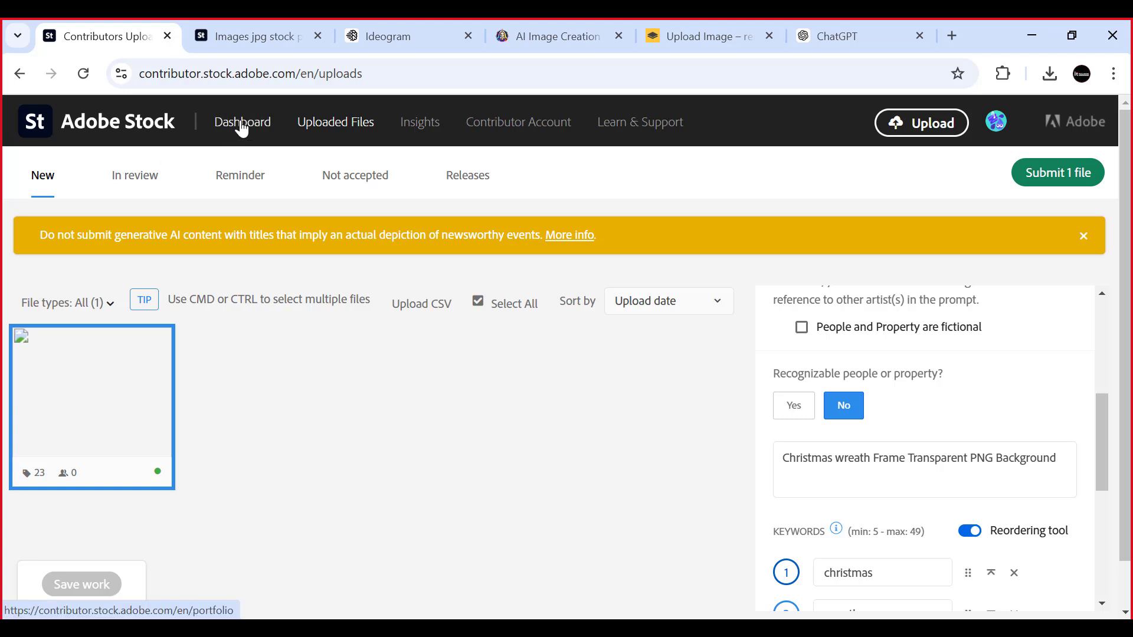
scroll(268, 283, down, 1)
scroll(275, 292, up, 1)
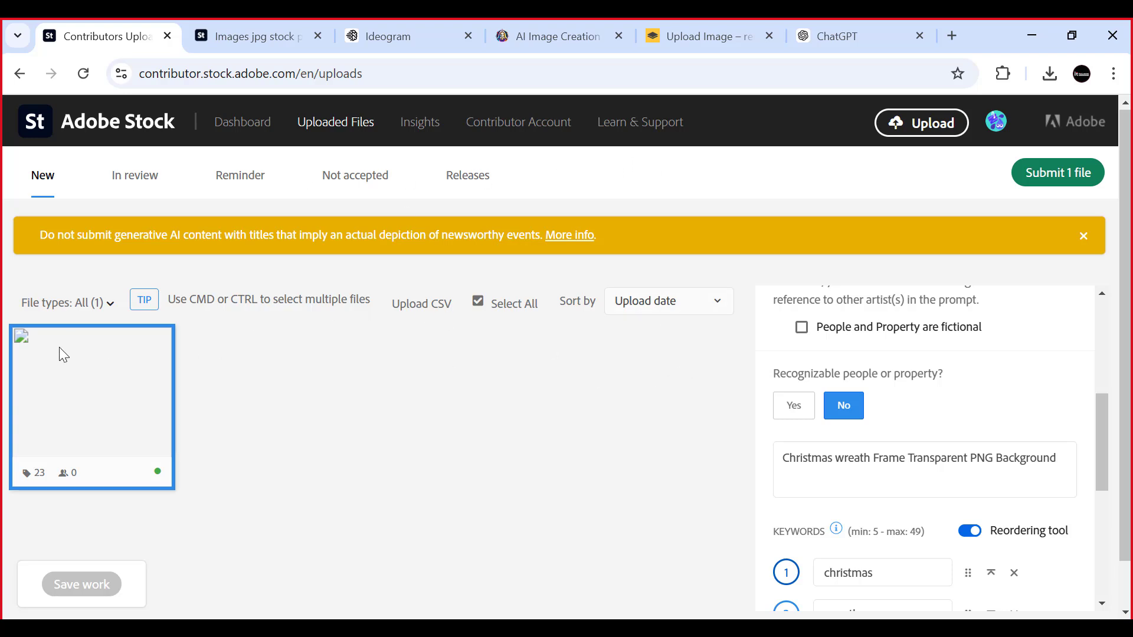
mouse_move(63, 376)
click(1043, 172)
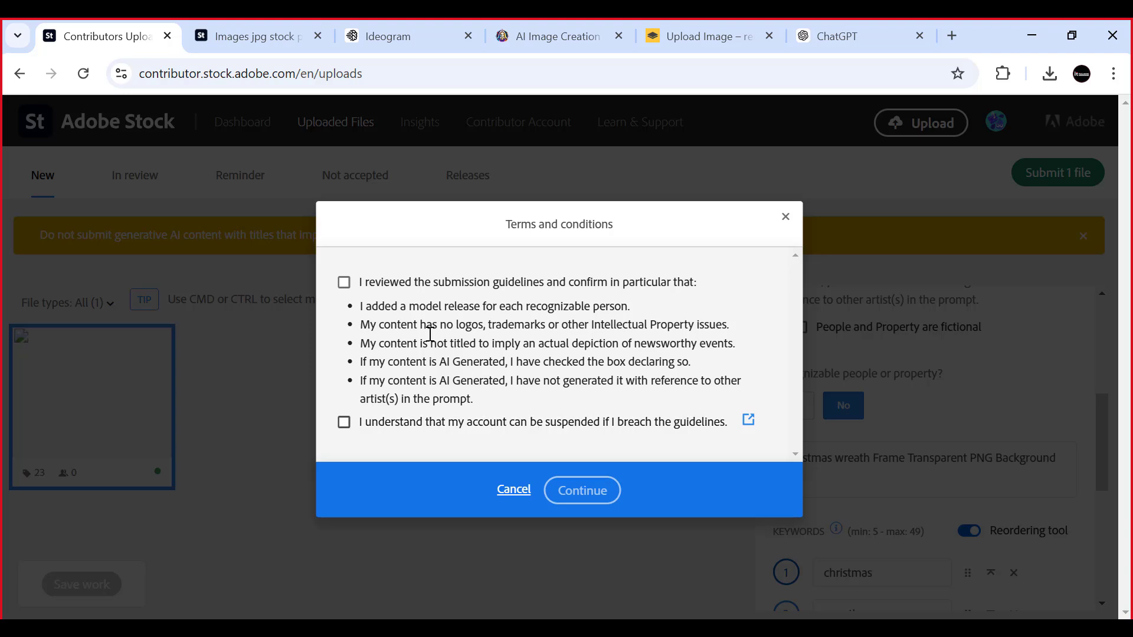
click(345, 284)
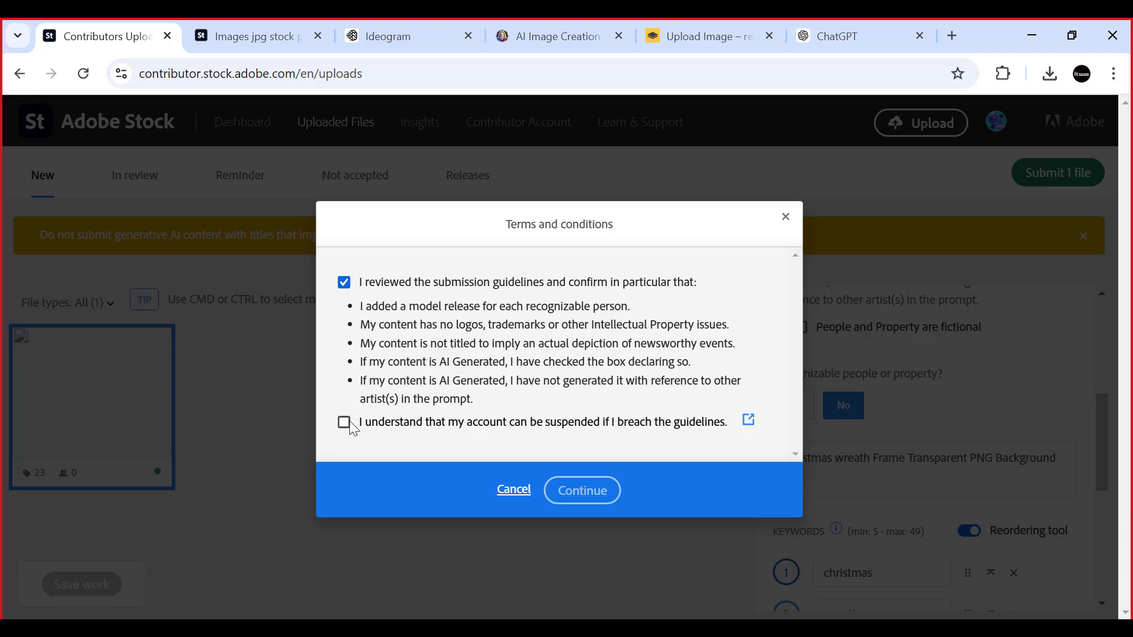
click(346, 421)
click(578, 496)
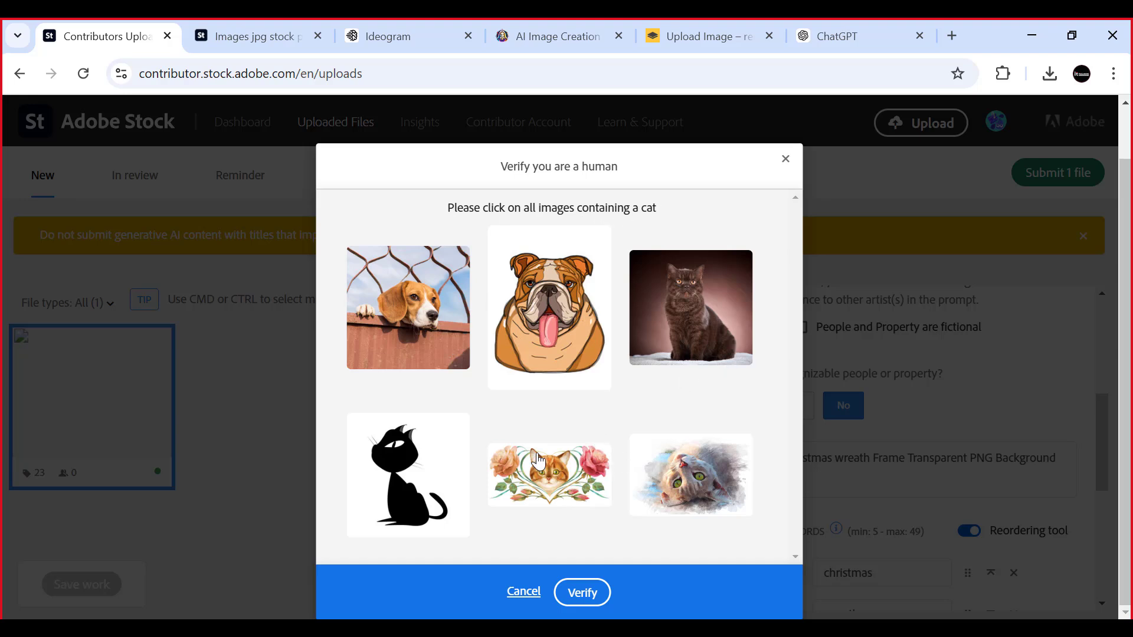
- Select the four images containing a cat in the human verification and verify the selection
click(687, 303)
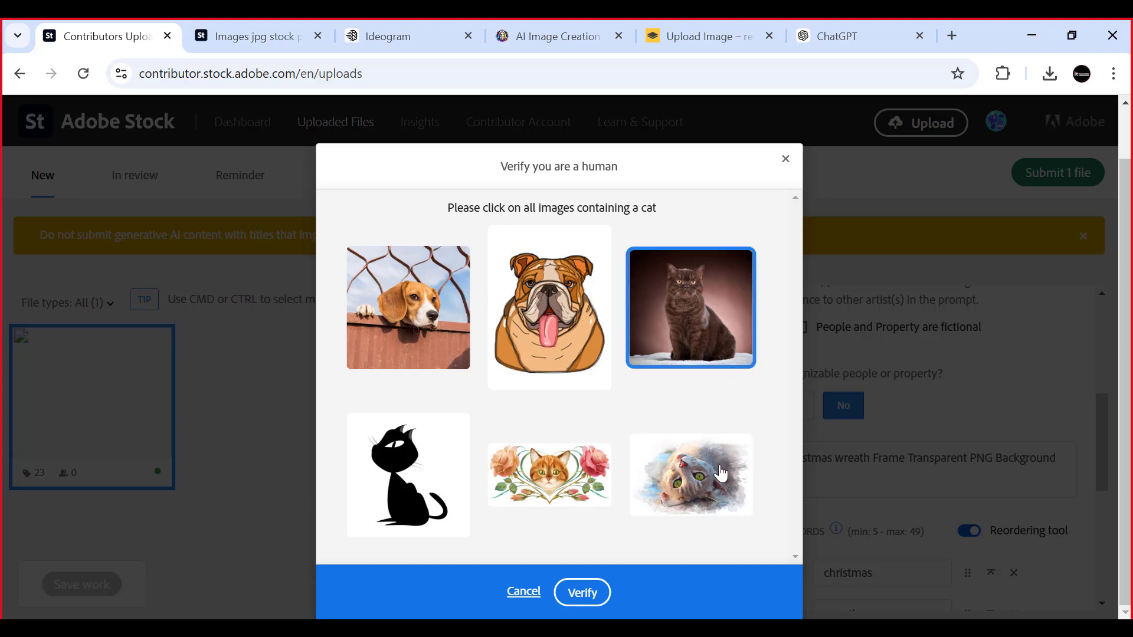
click(704, 473)
click(586, 482)
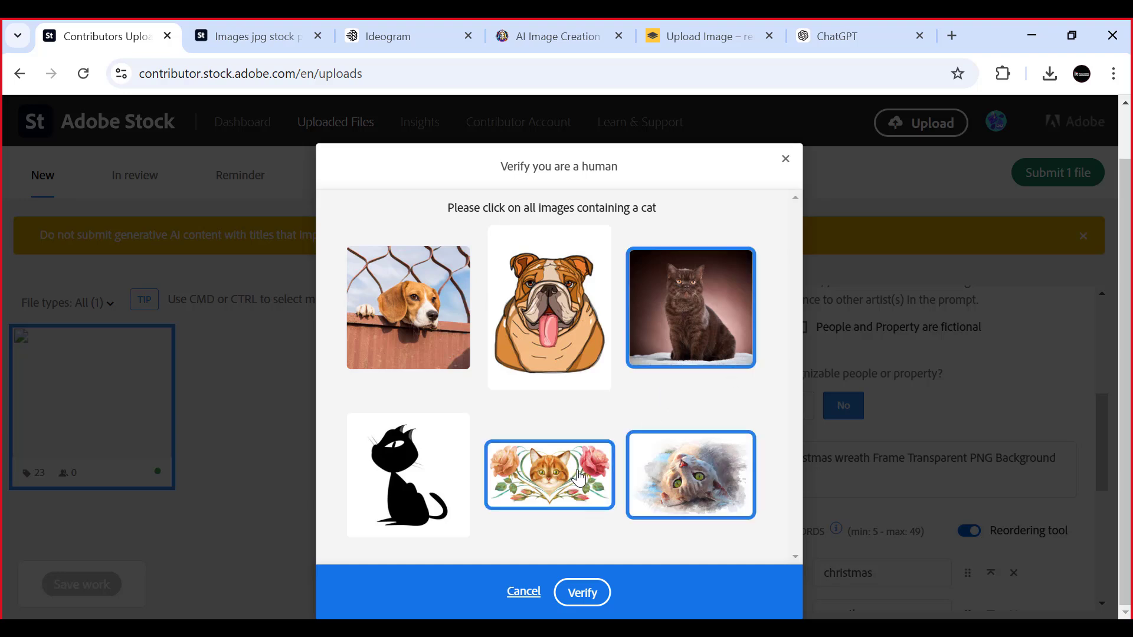
click(390, 465)
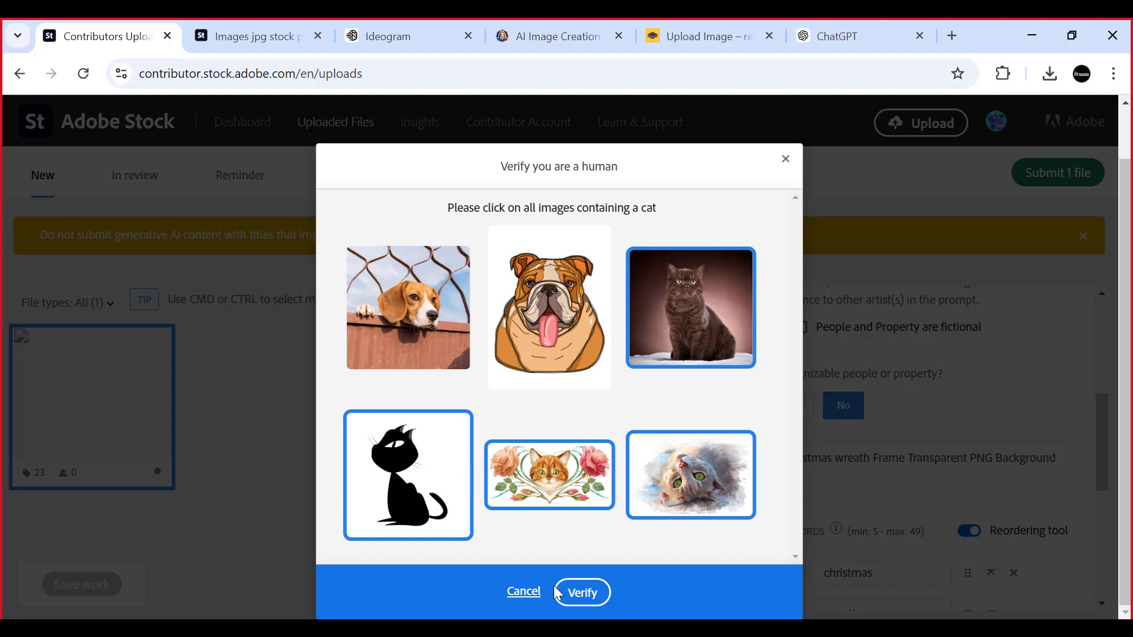
click(582, 592)
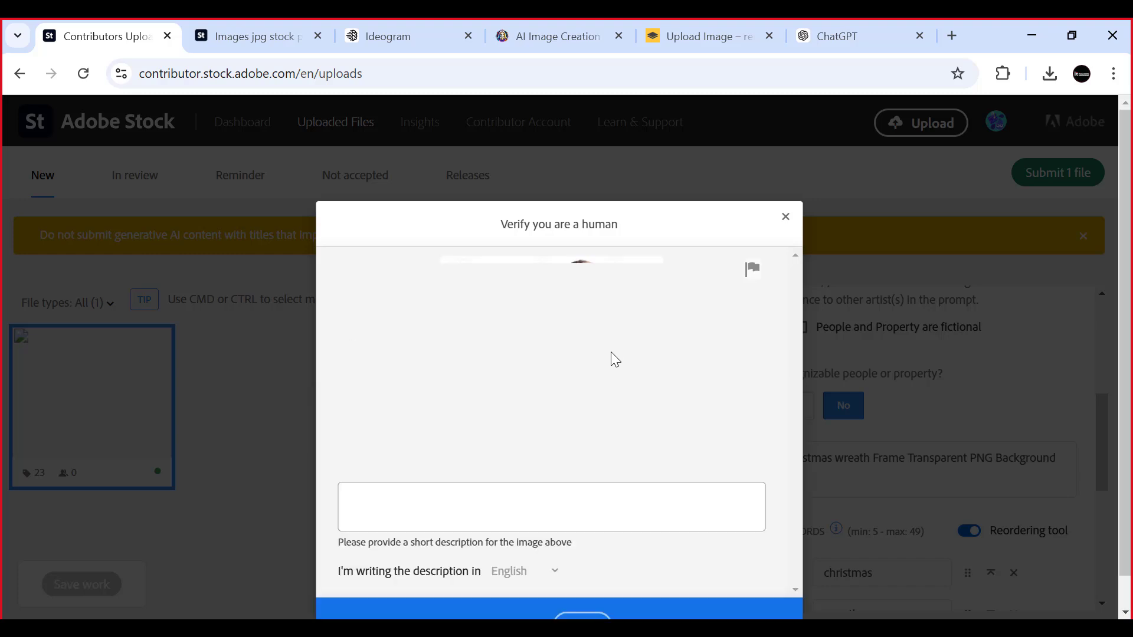
- Describe the verification image as "a girl looking on Laptop" and verify the description
click(409, 498)
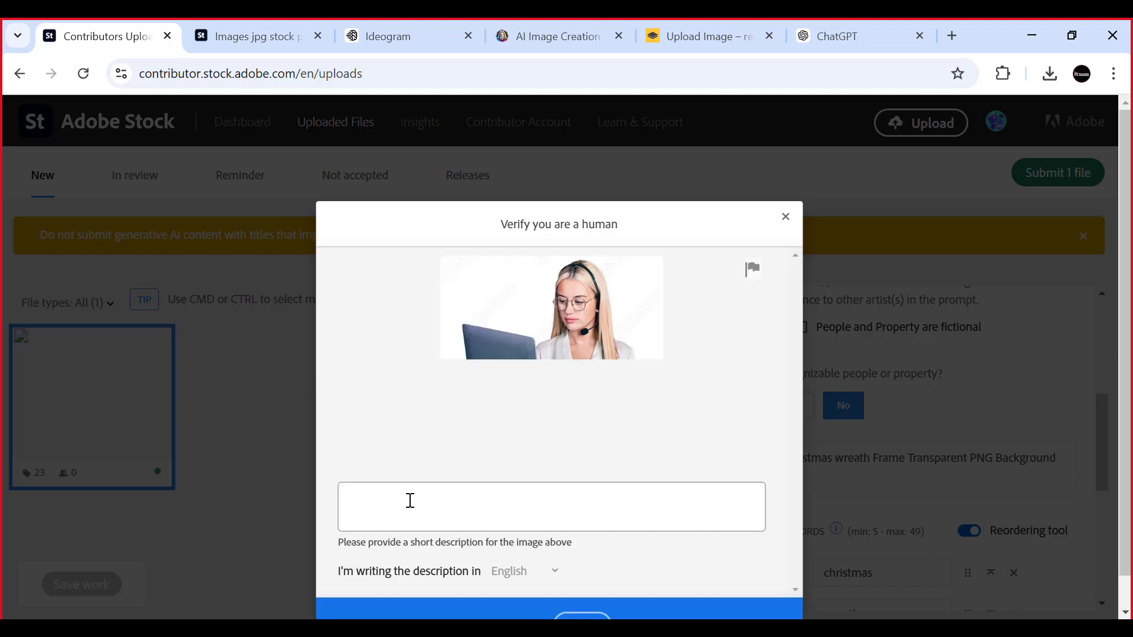
text(a)
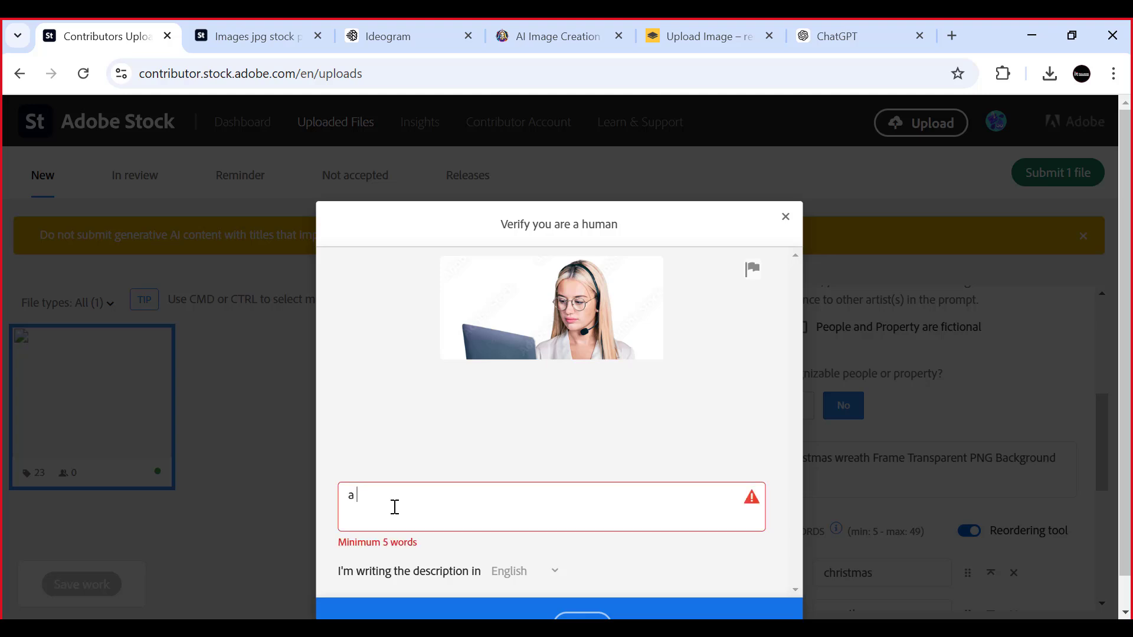
text( girl looking on Laptop)
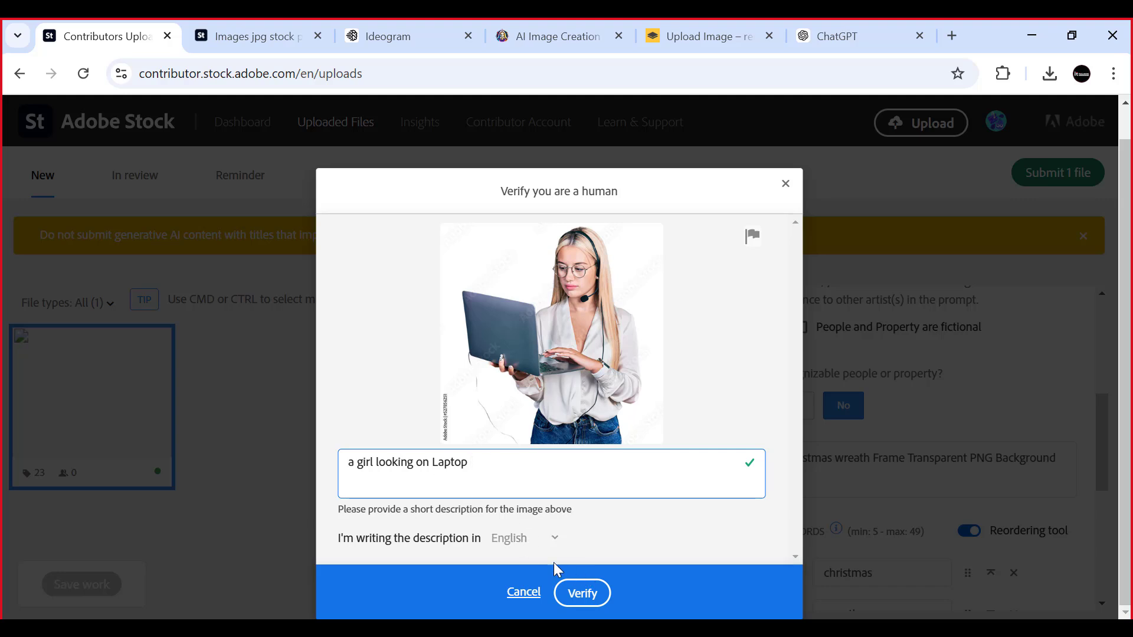
click(582, 594)
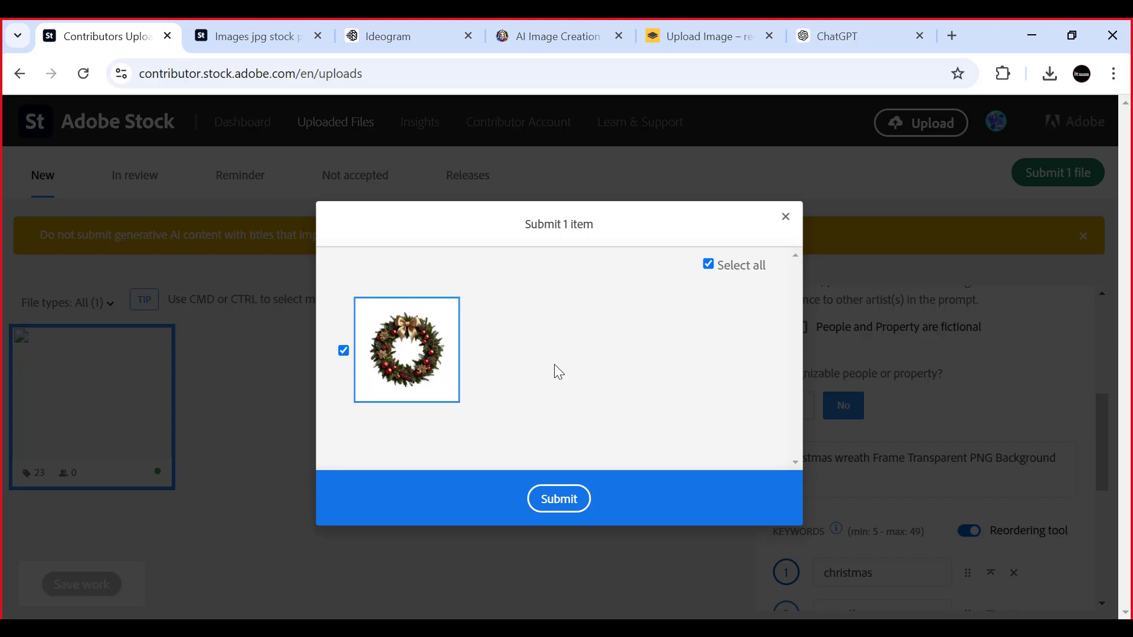
- Submit the selected wreath image and look over its entry among the files in review
click(548, 509)
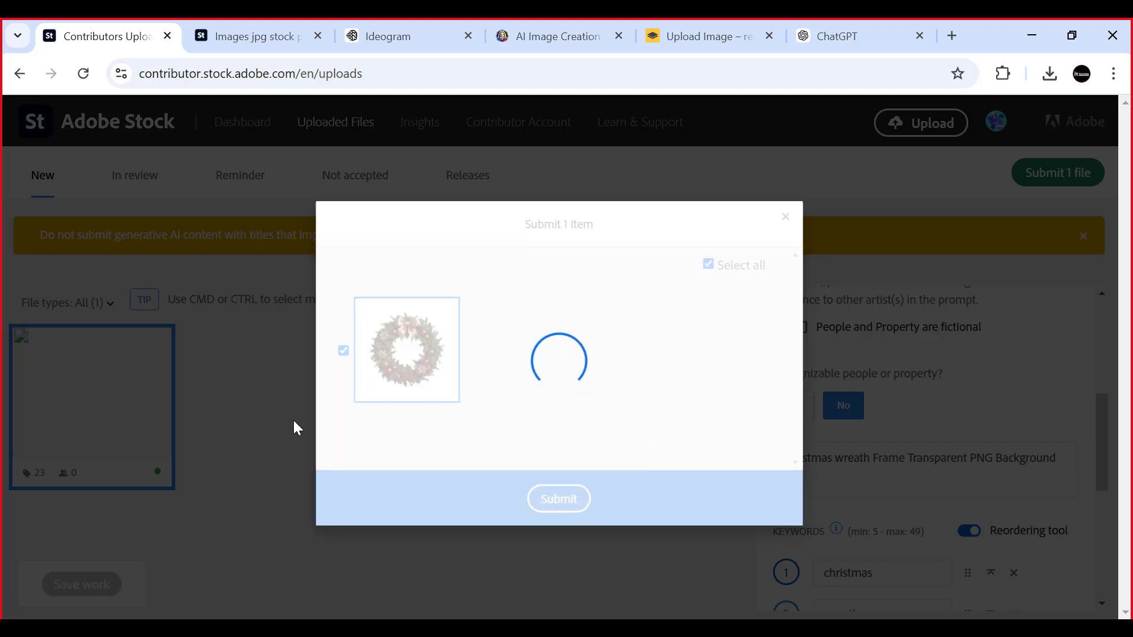
scroll(266, 294, down, 1)
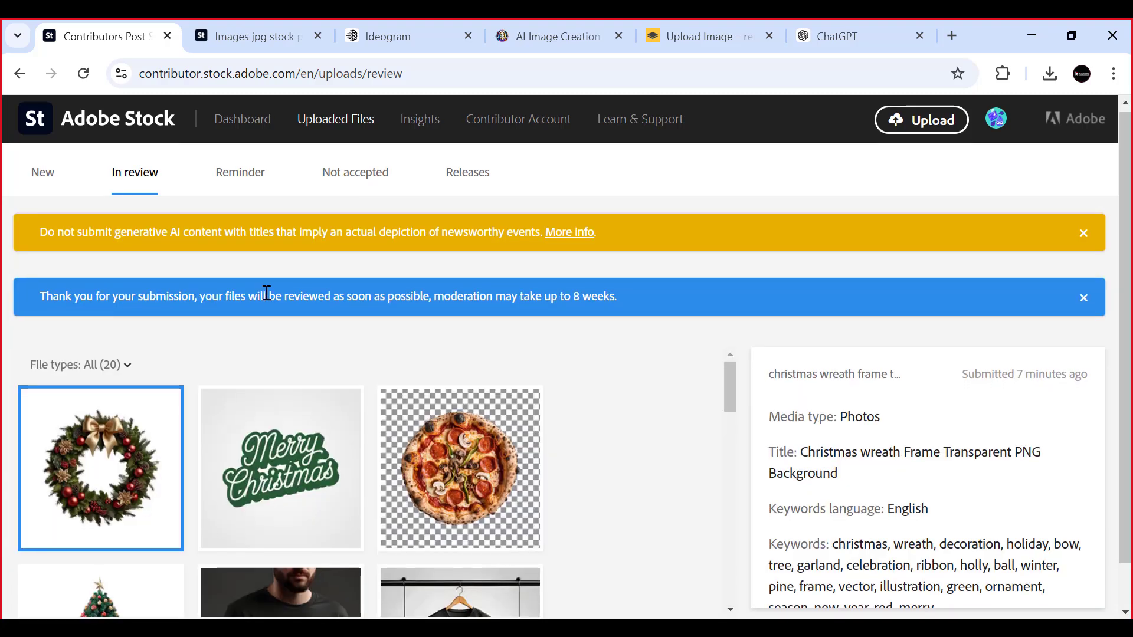
scroll(264, 296, up, 1)
scroll(146, 189, down, 1)
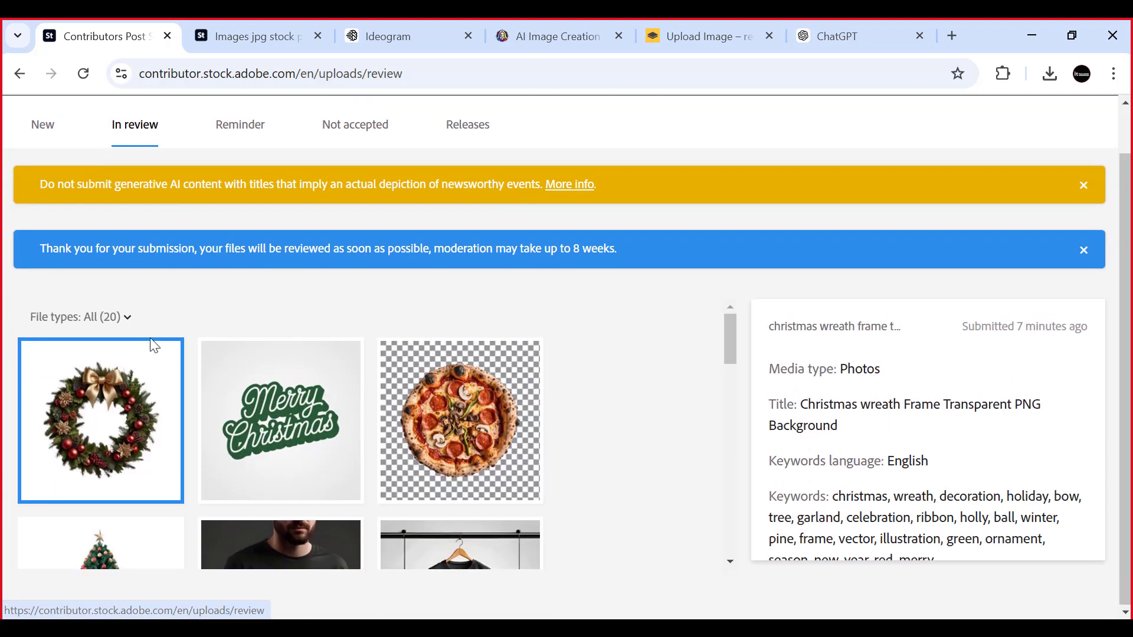
scroll(195, 401, down, 1)
scroll(115, 353, up, 1)
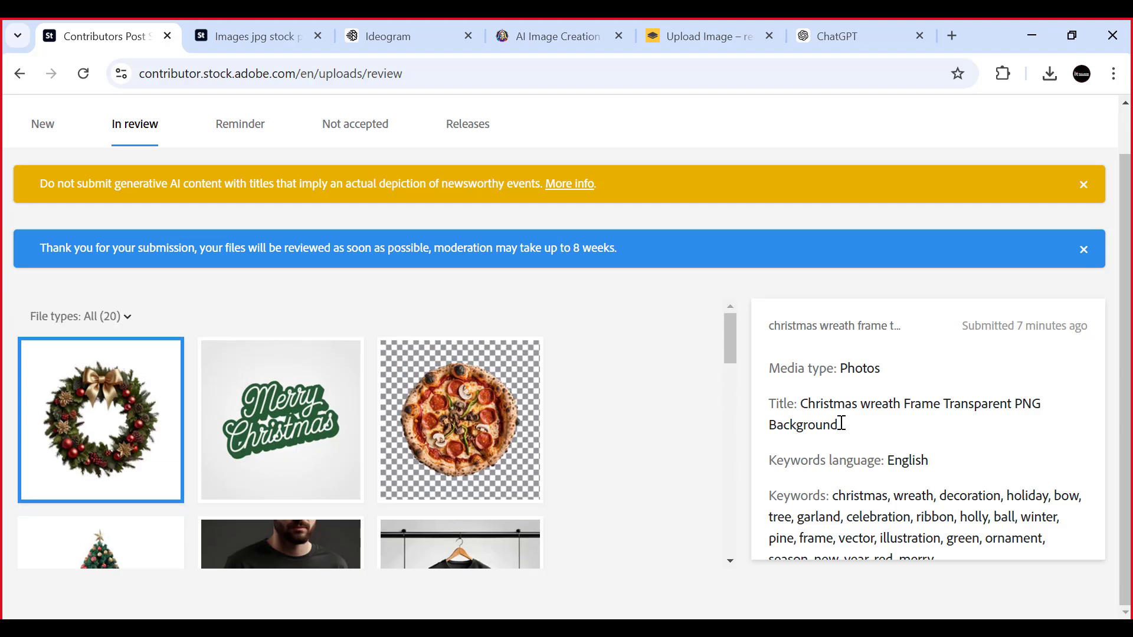
scroll(634, 350, up, 1)
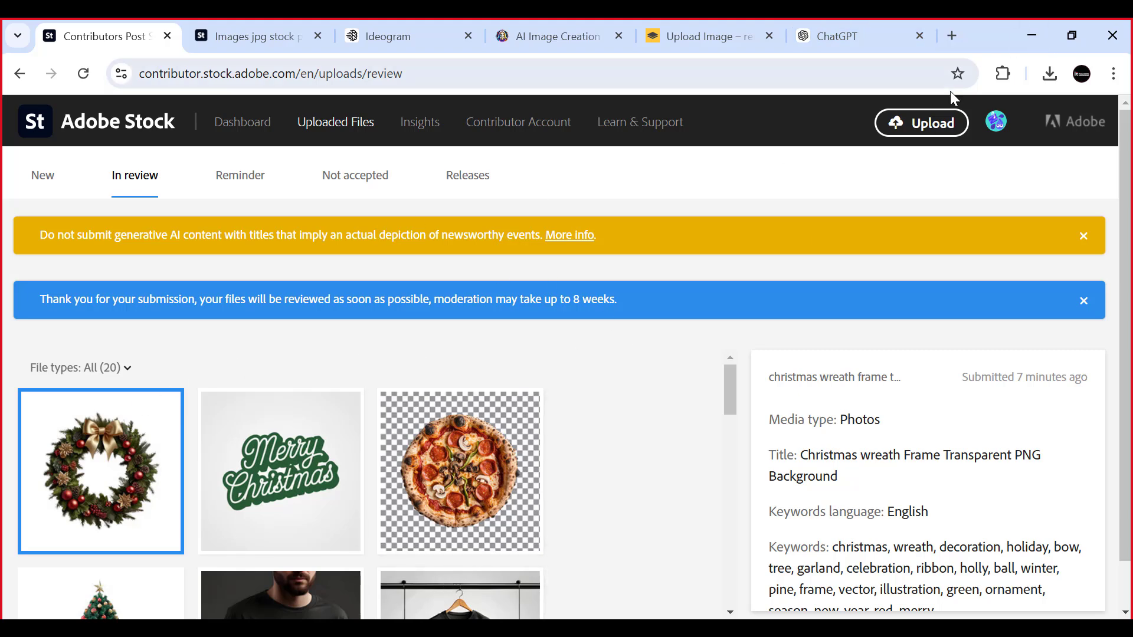
- Upload the burger image file Burger-Food-Drink-Imags-with-Tranasparent-PNG-Illustration.jpg from Downloads to the contributor account
click(922, 126)
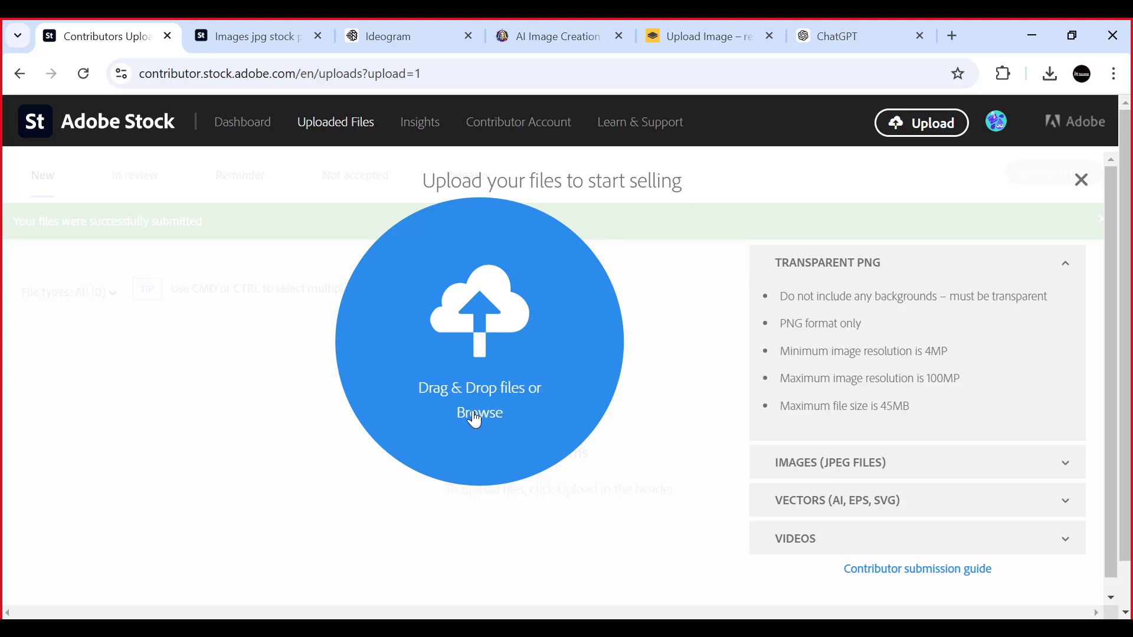
click(540, 371)
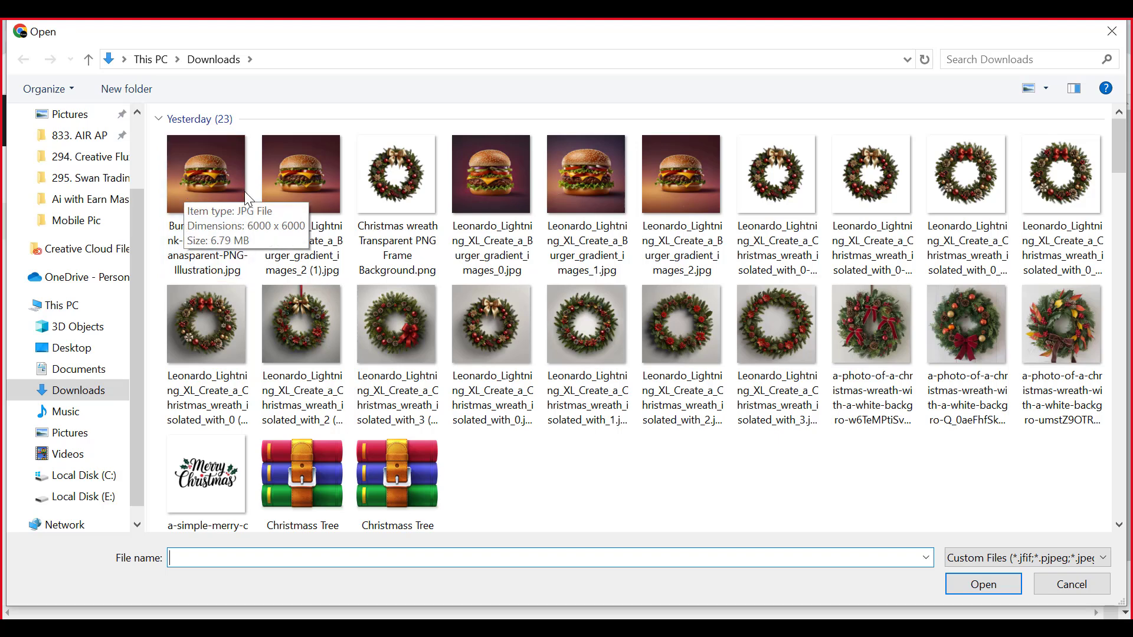
click(204, 167)
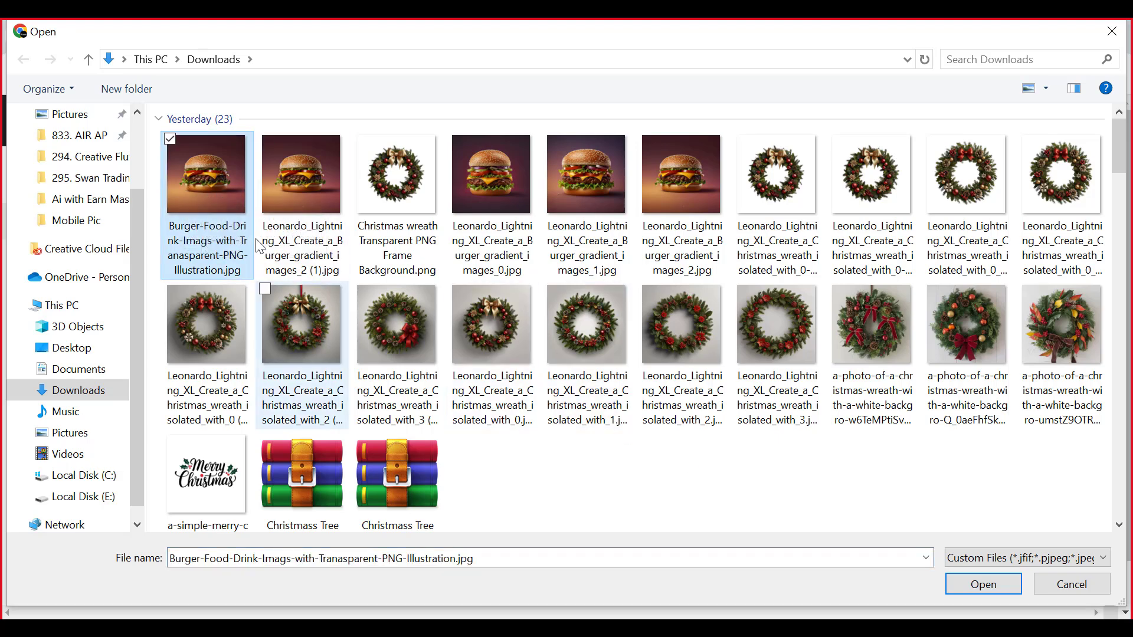
click(983, 584)
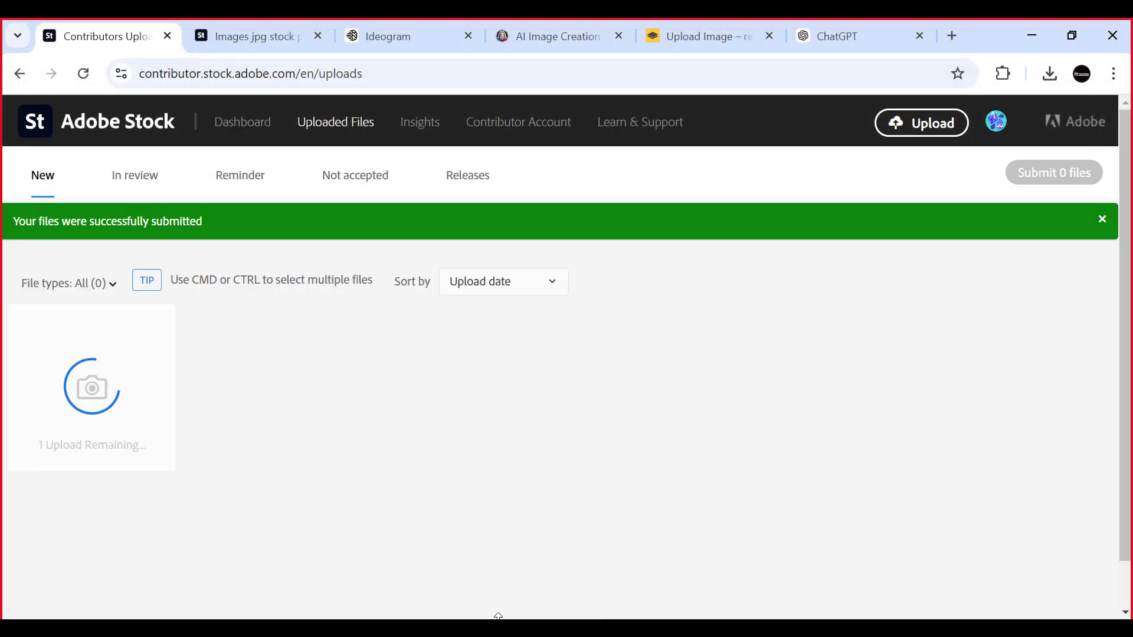
mouse_move(795, 557)
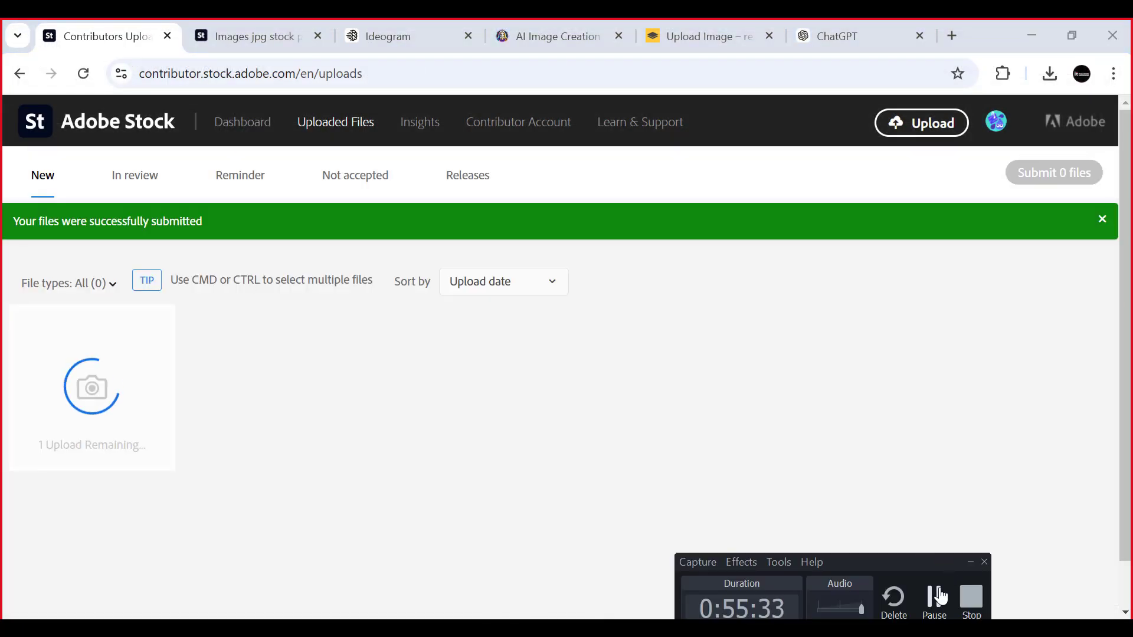
click(970, 562)
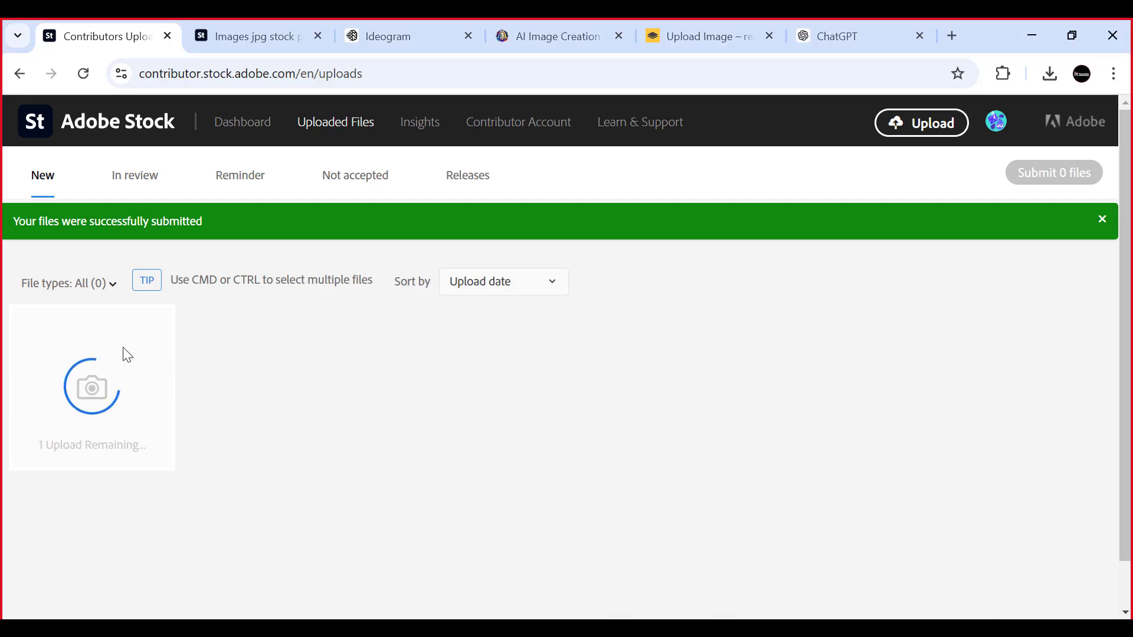
- Switch to ChatGPT and begin a prompt with "give me a", checking the burger upload in Adobe Stock in between
click(847, 26)
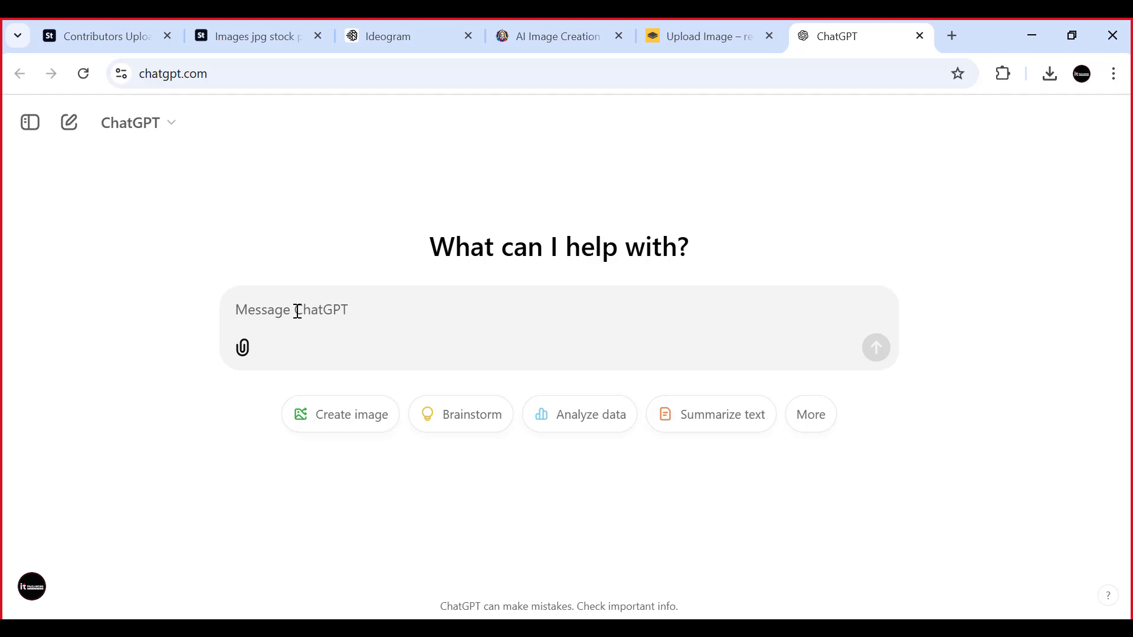
text(give)
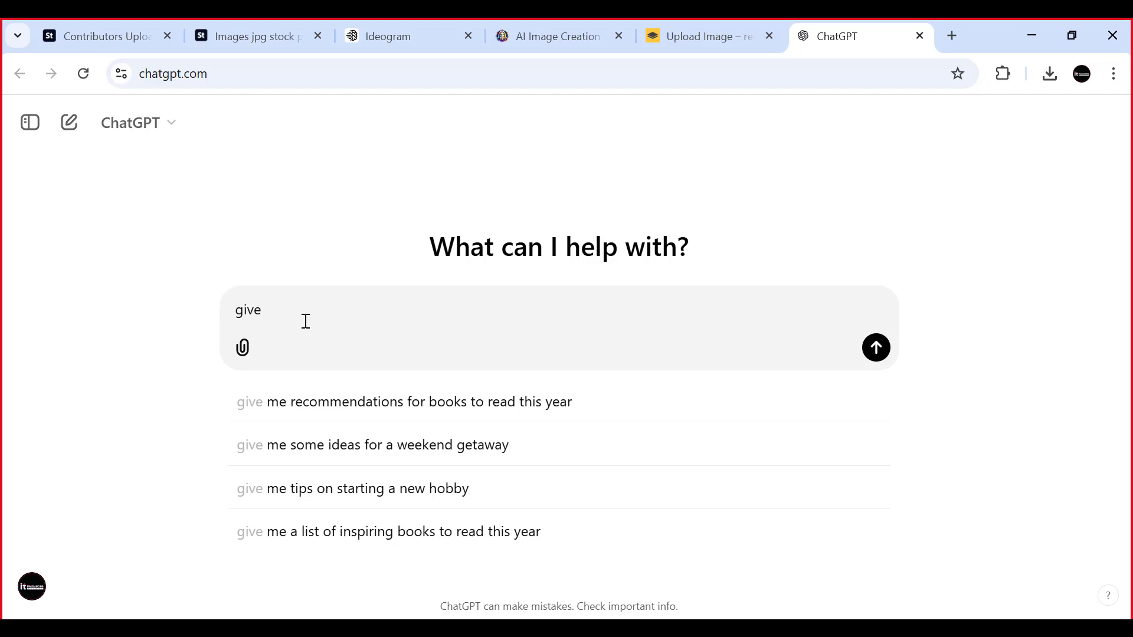
text(me a)
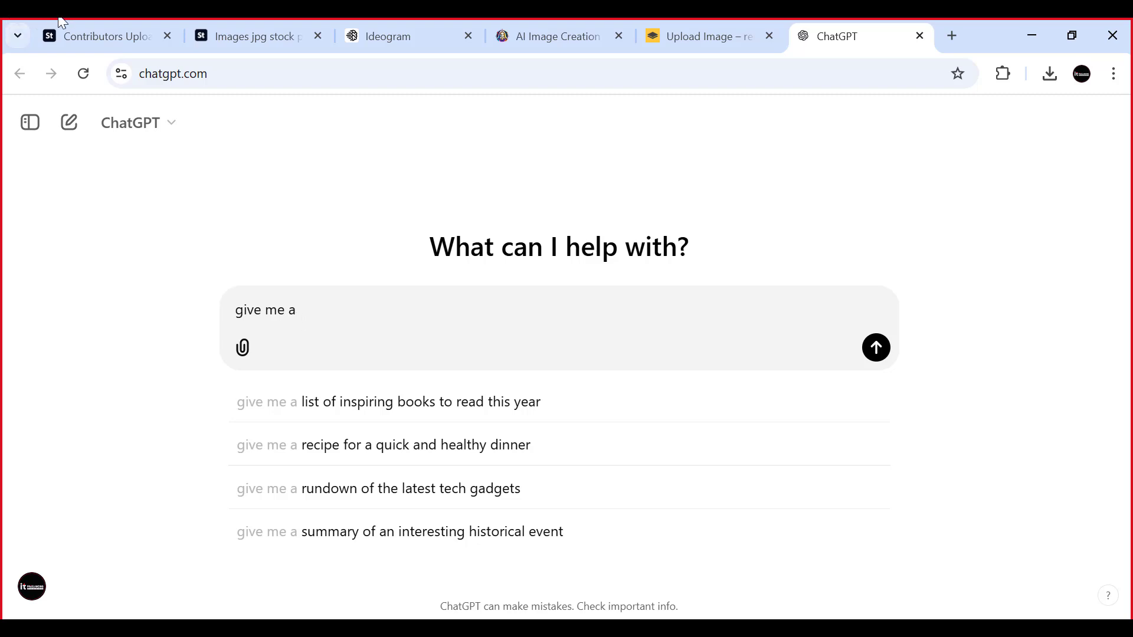
click(119, 38)
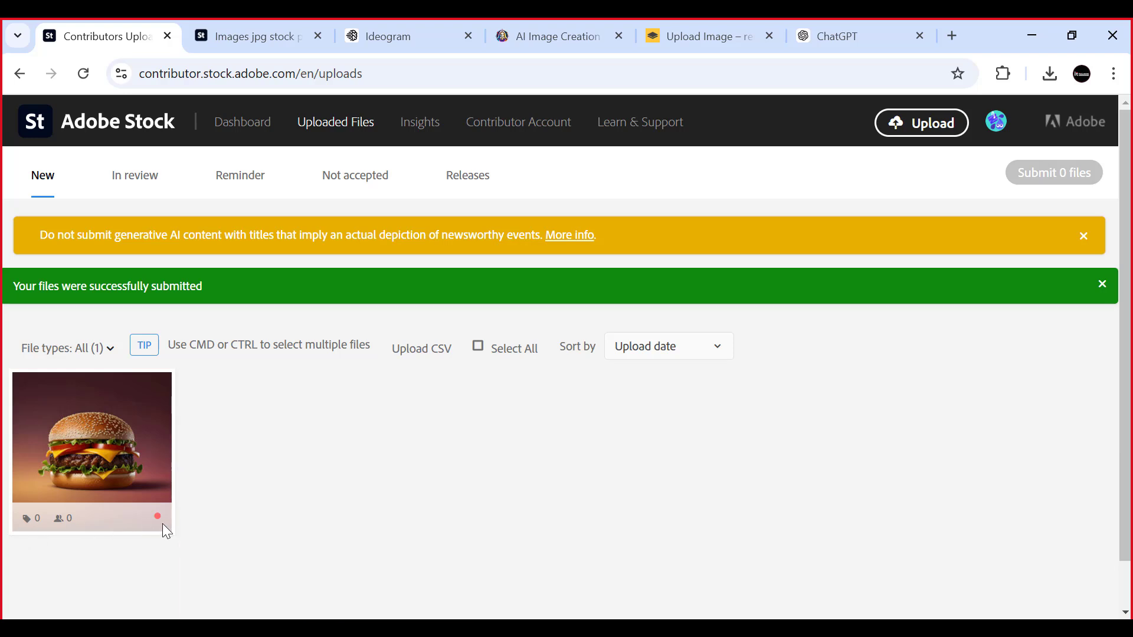
mouse_move(161, 520)
click(846, 33)
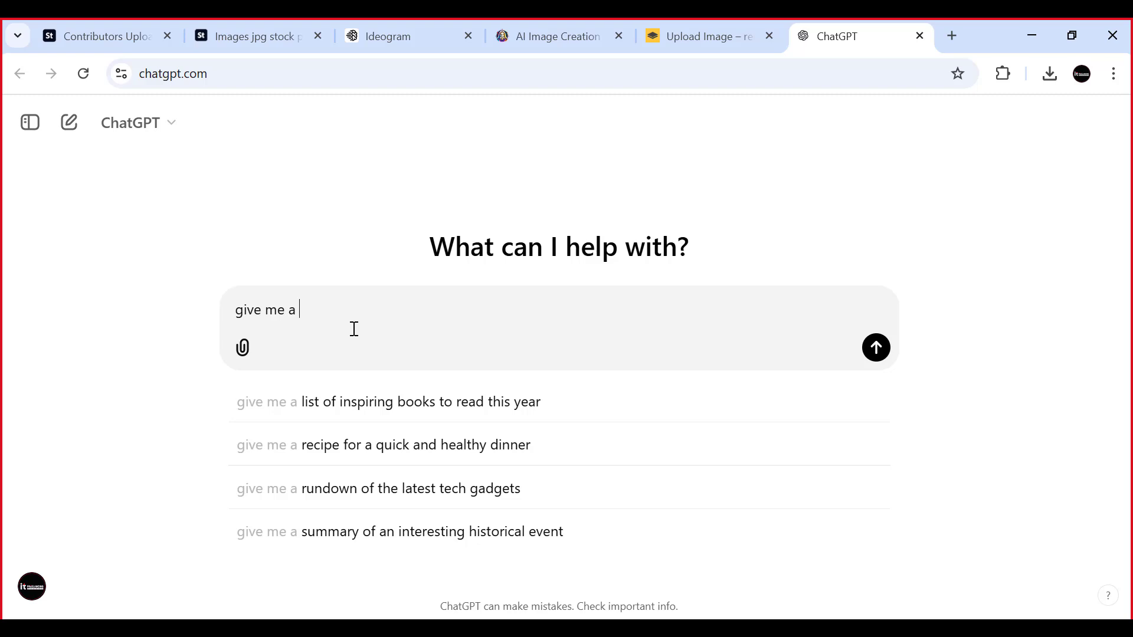
- Complete the ChatGPT prompt as "give me a SEO title for a" burger" images" and send it
text(SEO)
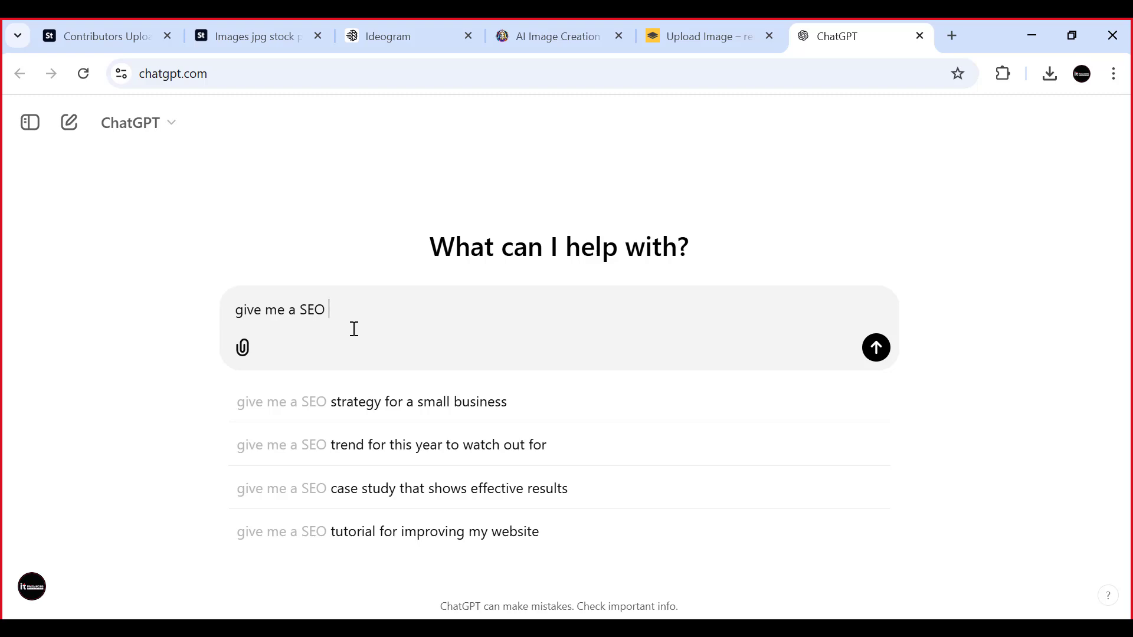
text(title)
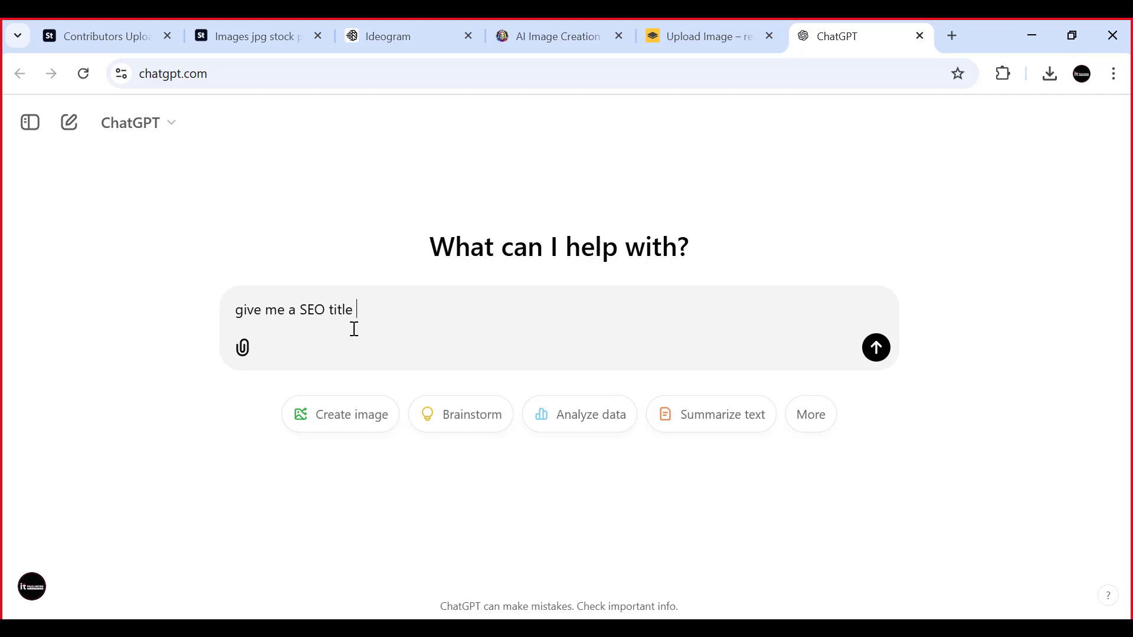
text( for a" burger" images)
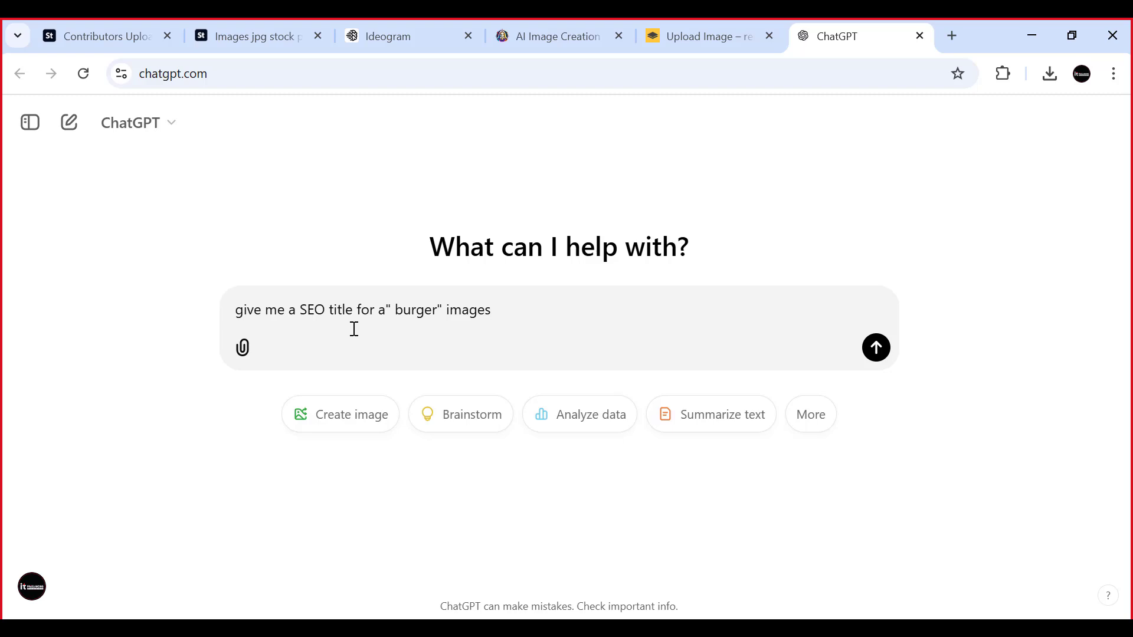
key(Return)
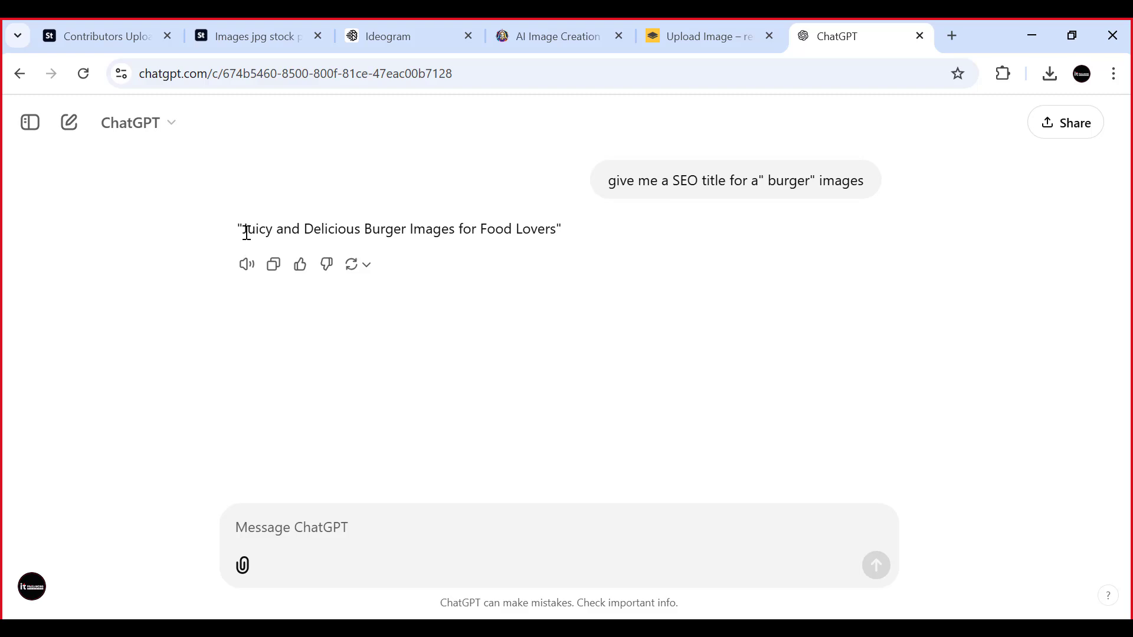
- Copy the generated title "Juicy and Delicious Burger Images for Food Lovers" without its quotation marks
drag(243, 229, 558, 231)
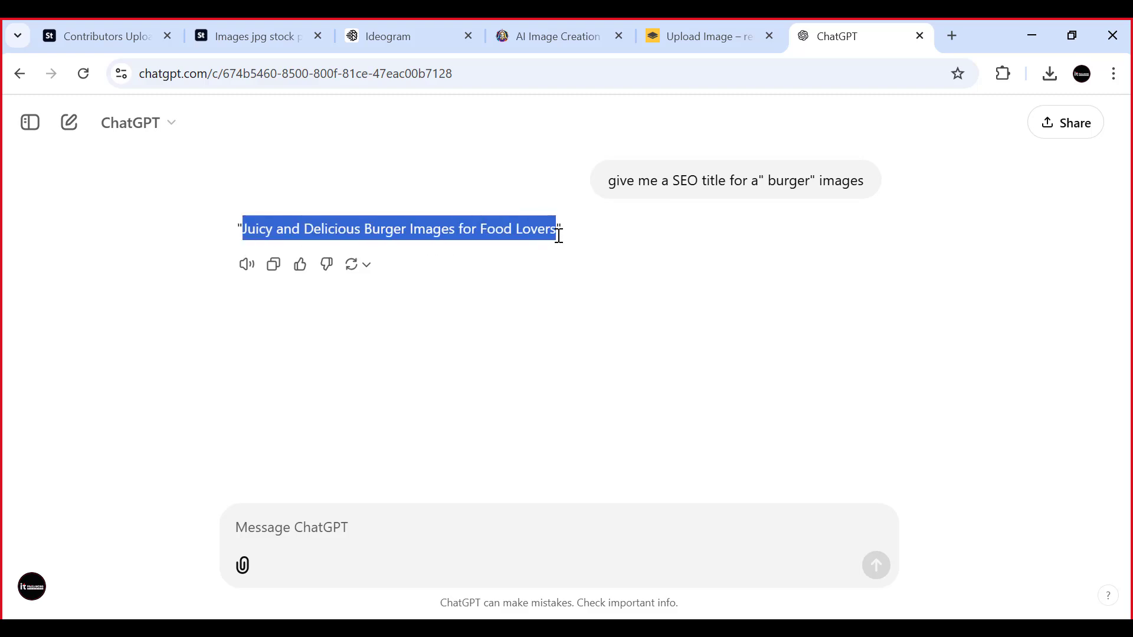
right_click(505, 223)
click(528, 253)
- Switch to Adobe Stock, select the uploaded burger image, set its file type to Illustrations and check its category options
click(89, 24)
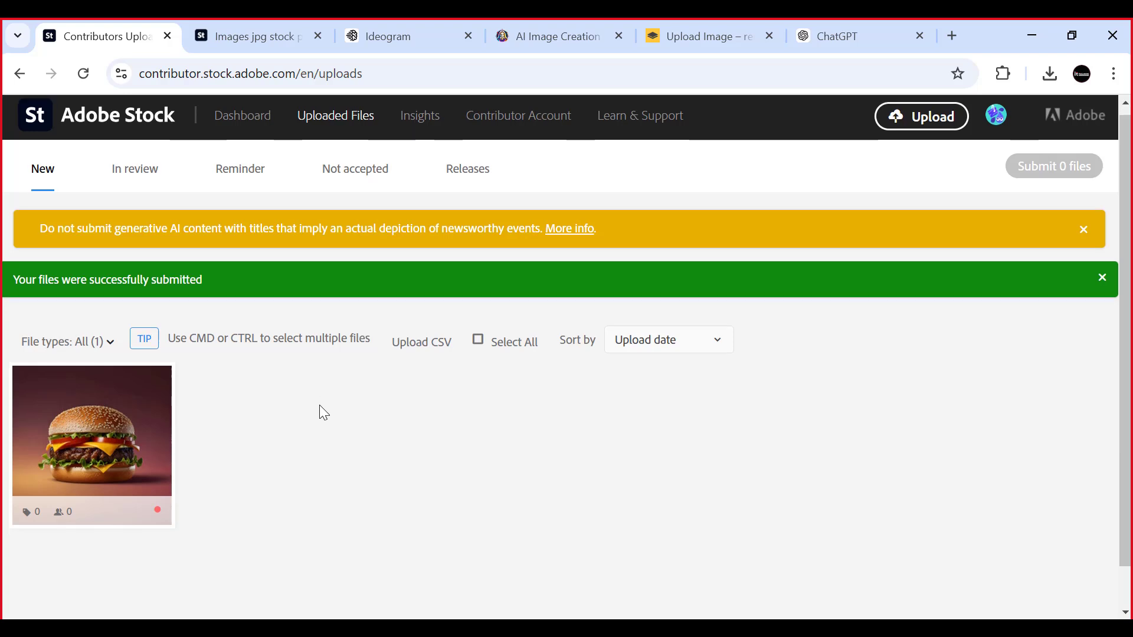
scroll(321, 403, down, 1)
click(91, 371)
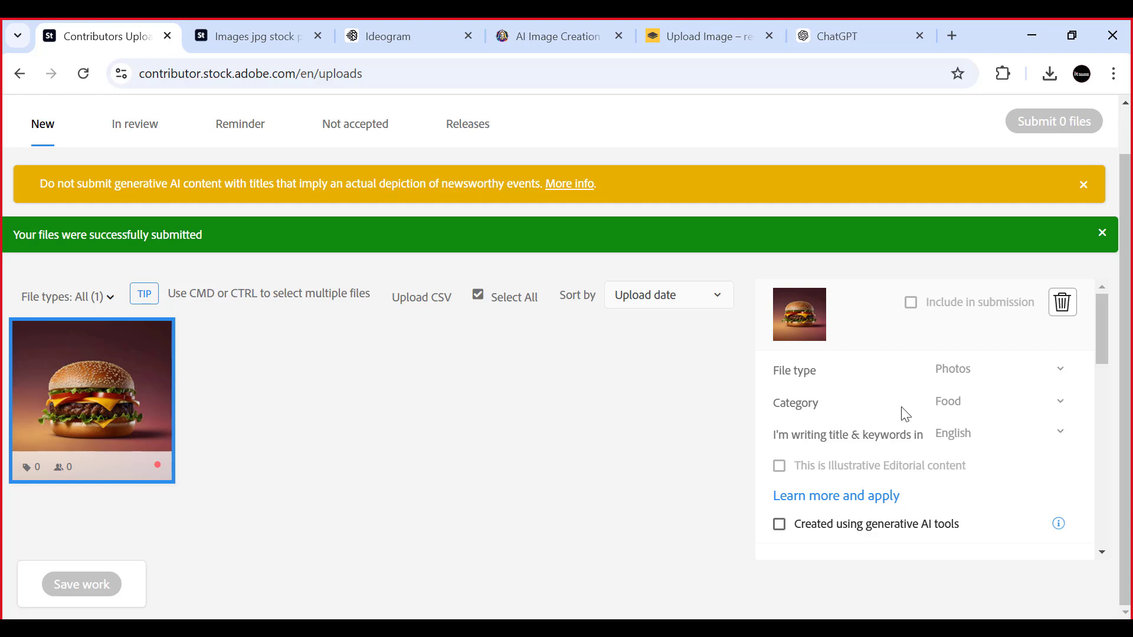
scroll(918, 379, down, 1)
scroll(897, 437, down, 2)
scroll(894, 430, up, 3)
click(1055, 375)
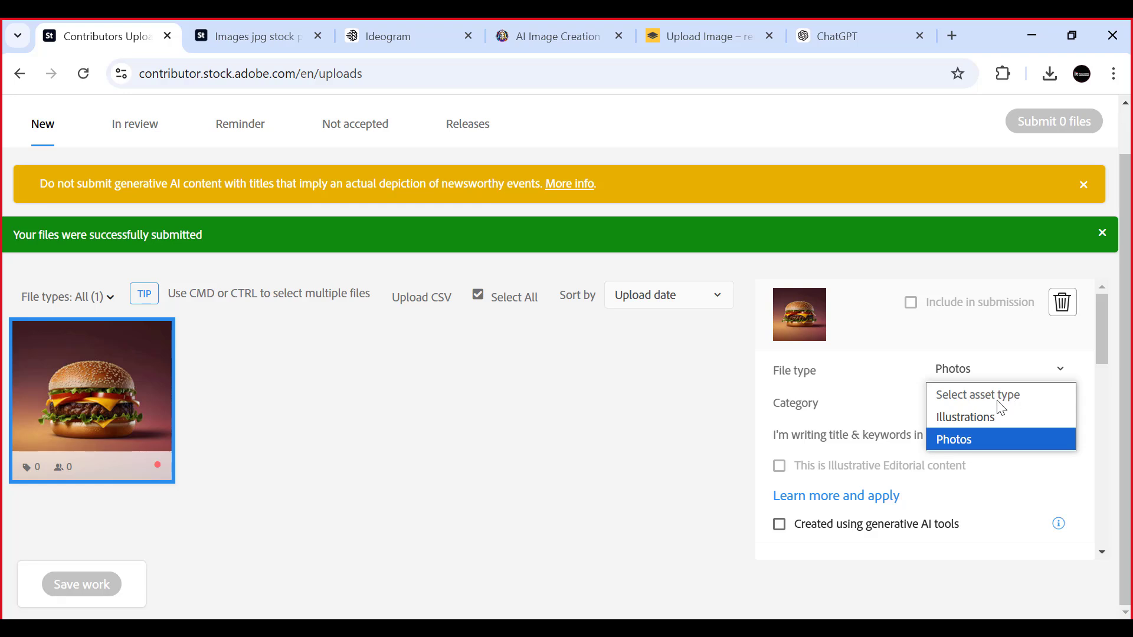
click(964, 422)
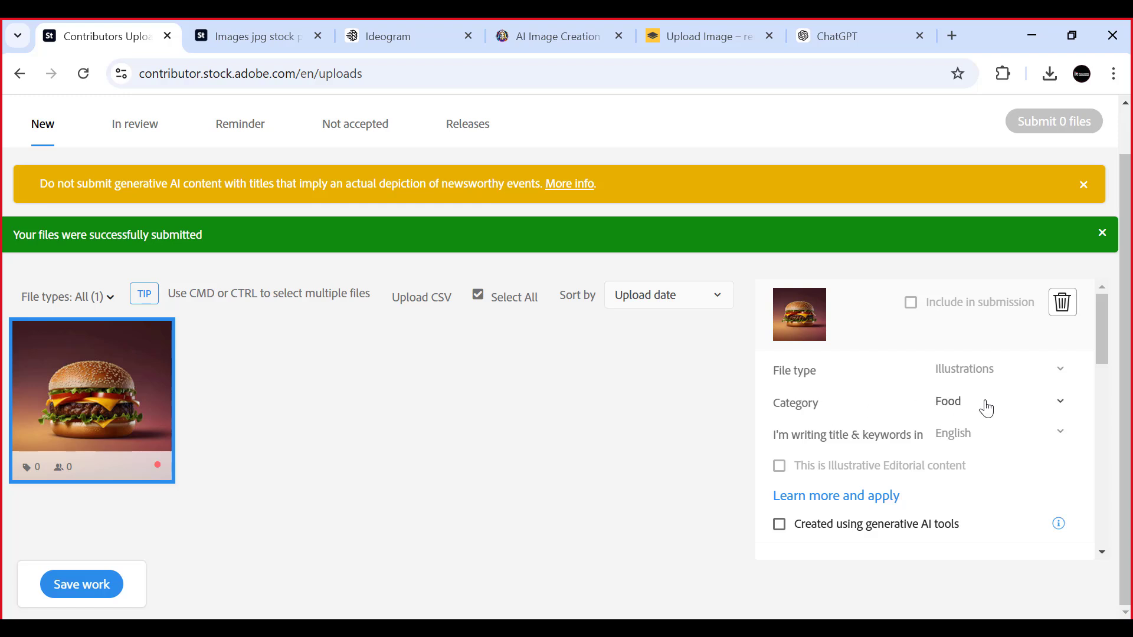
click(1057, 410)
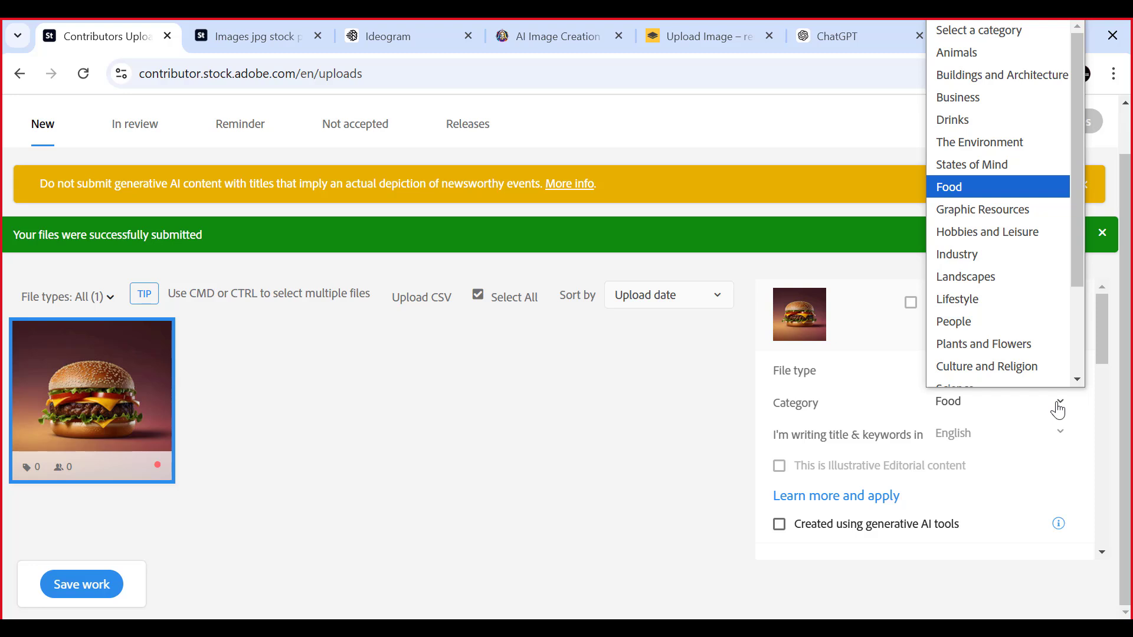
click(1057, 410)
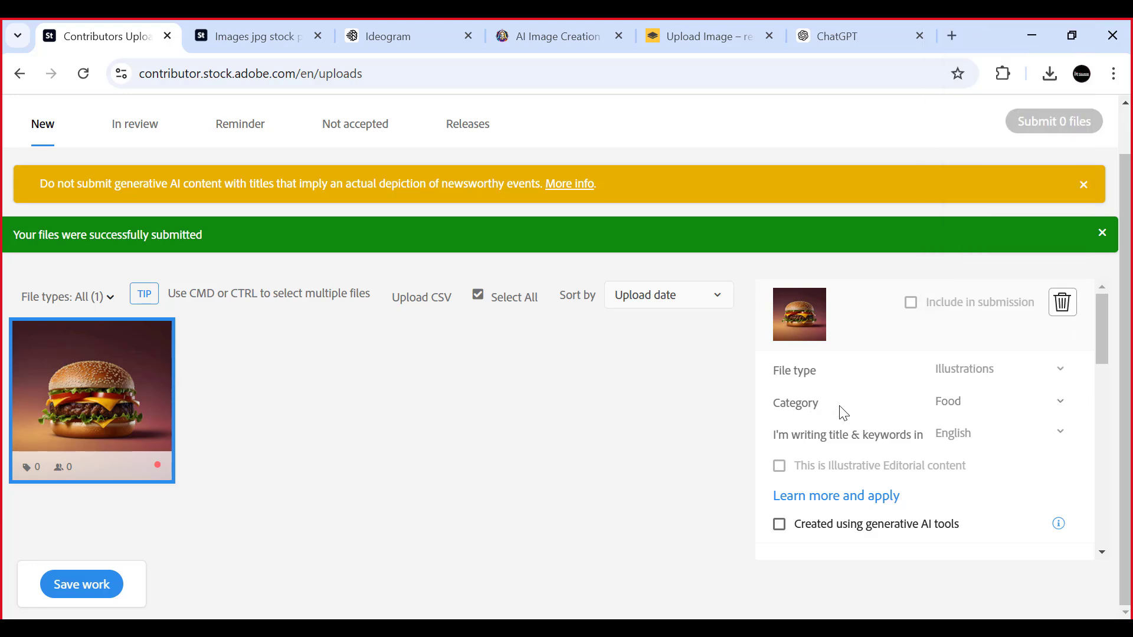
- Answer No to recognizable people or property and mark the burger image as created using generative AI tools
scroll(793, 433, down, 2)
scroll(797, 440, down, 2)
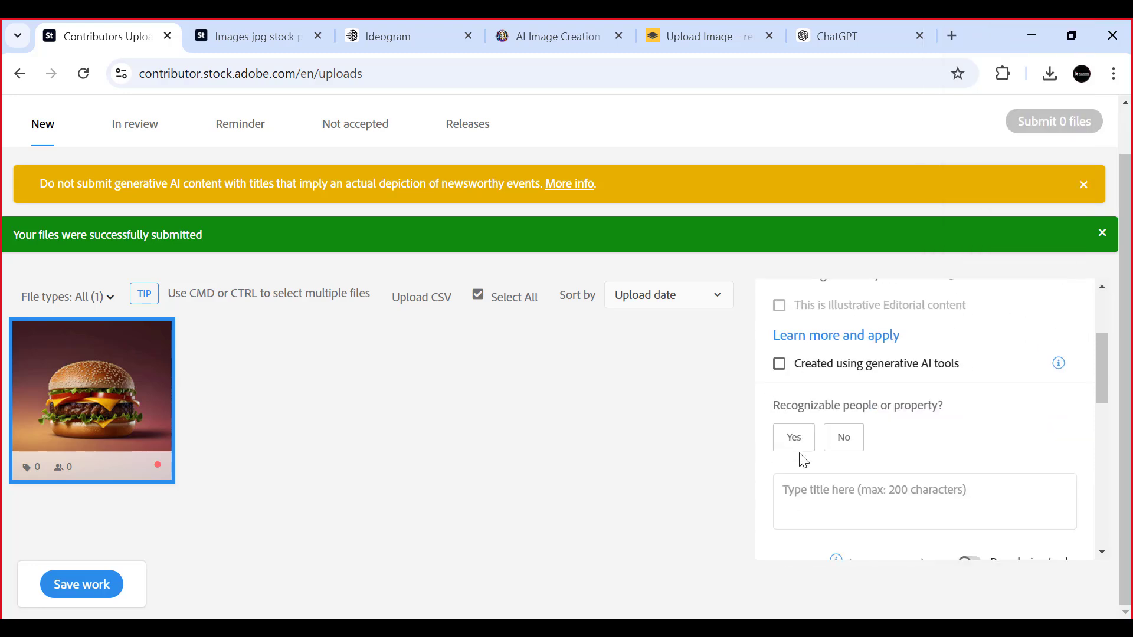
click(843, 430)
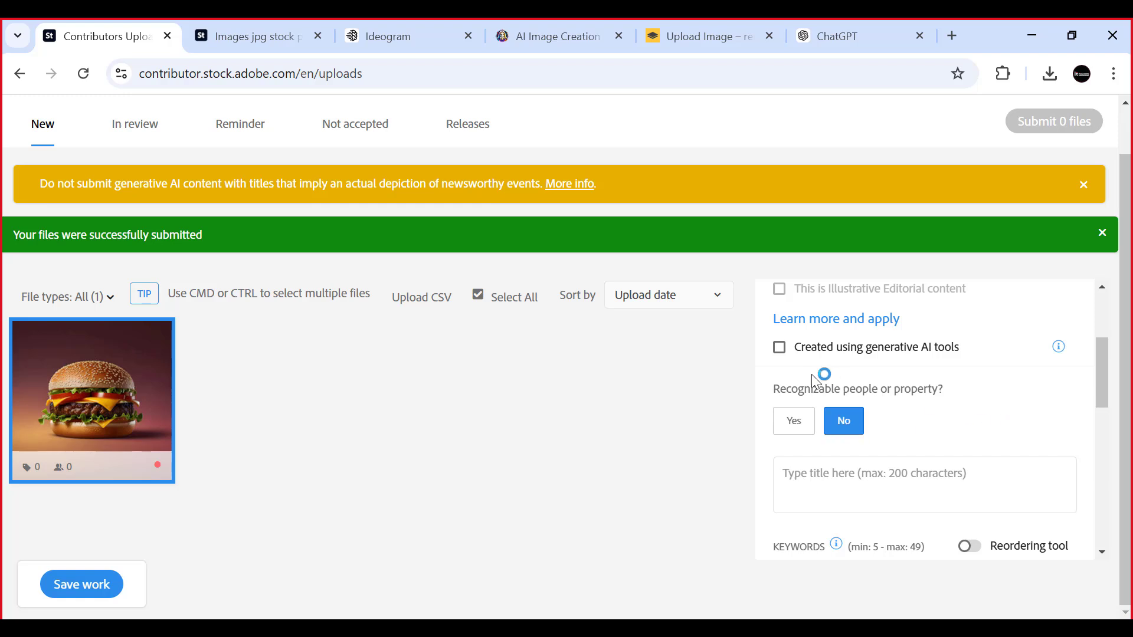
scroll(791, 366, up, 2)
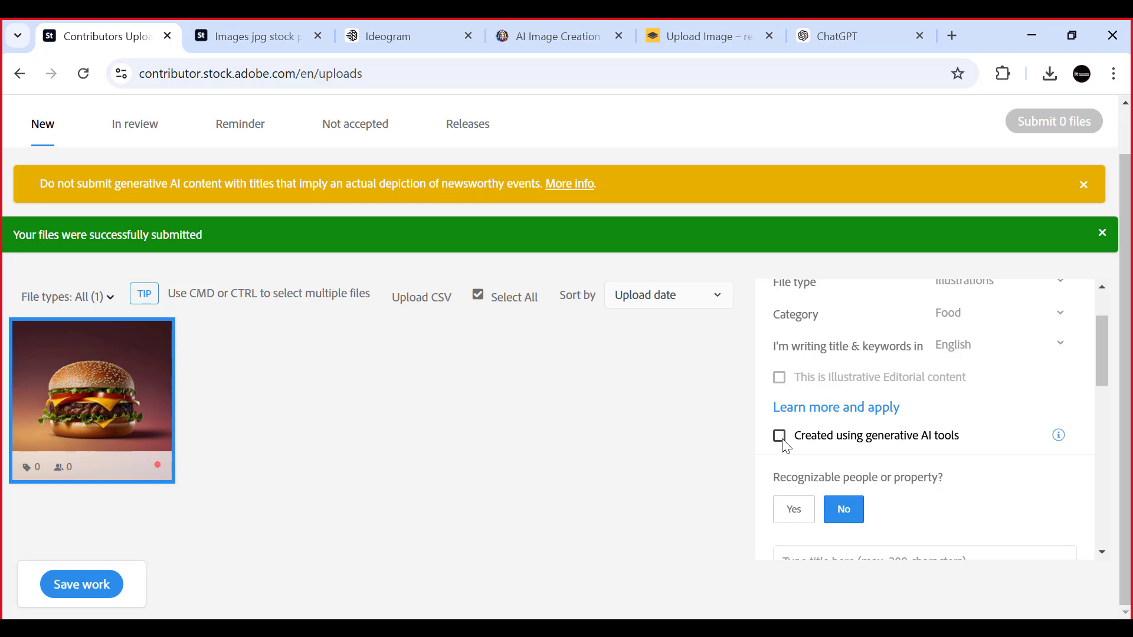
mouse_move(98, 399)
click(780, 437)
- Paste "Juicy and Delicious Burger Images for Food Lovers" as the burger image's title and look over its keyword suggestions
scroll(970, 416, down, 3)
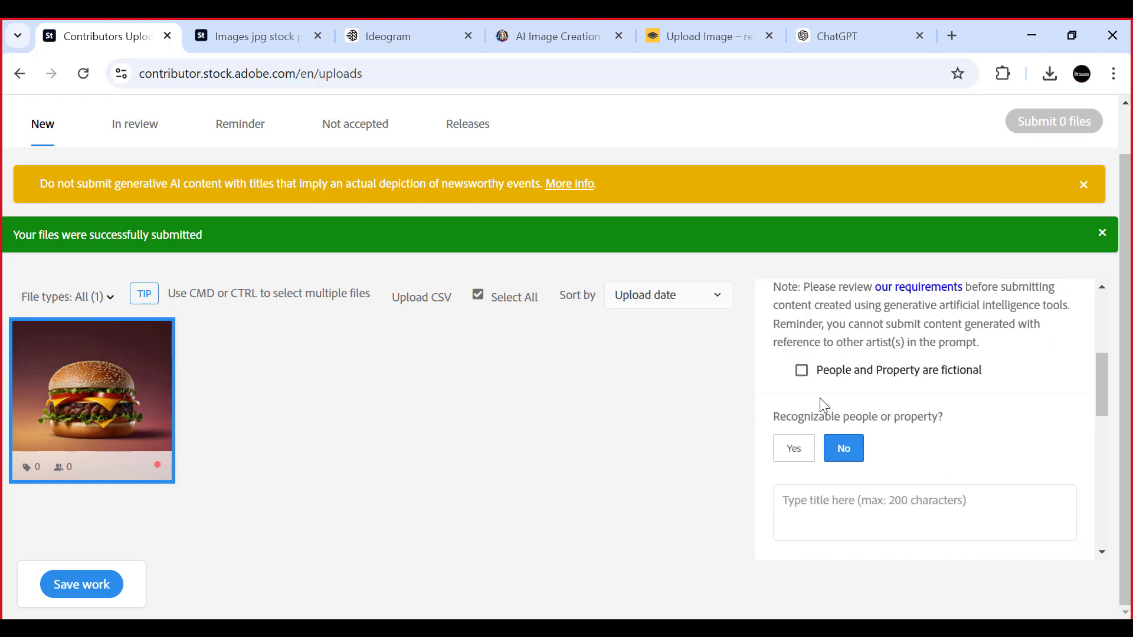
scroll(838, 384, down, 2)
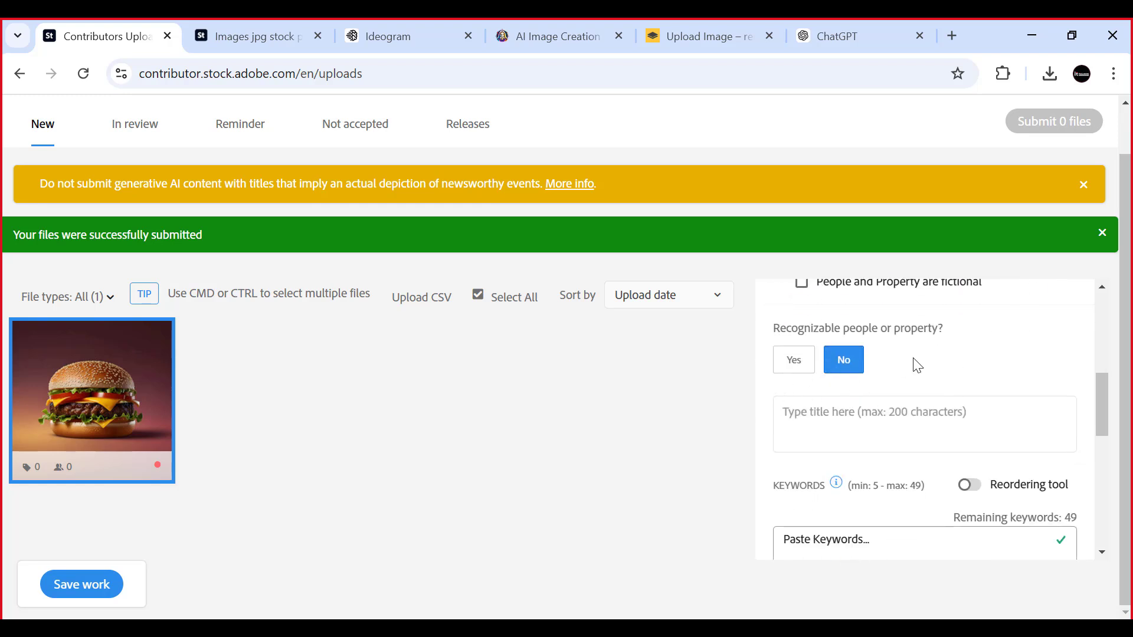
scroll(920, 363, down, 2)
scroll(842, 424, up, 2)
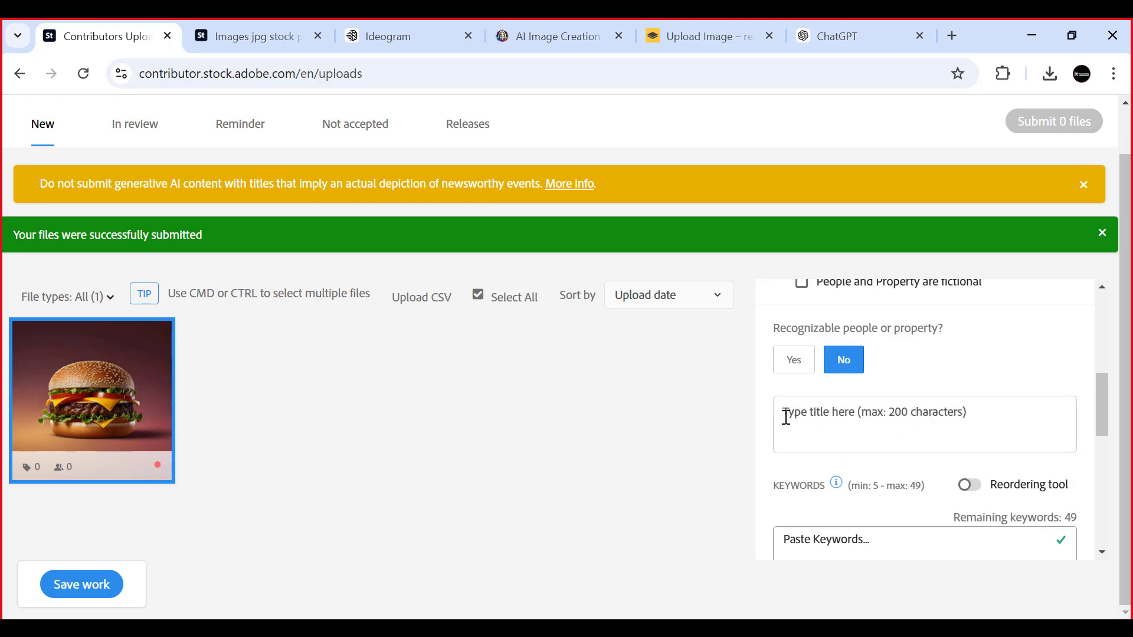
click(808, 418)
key(ctrl+v)
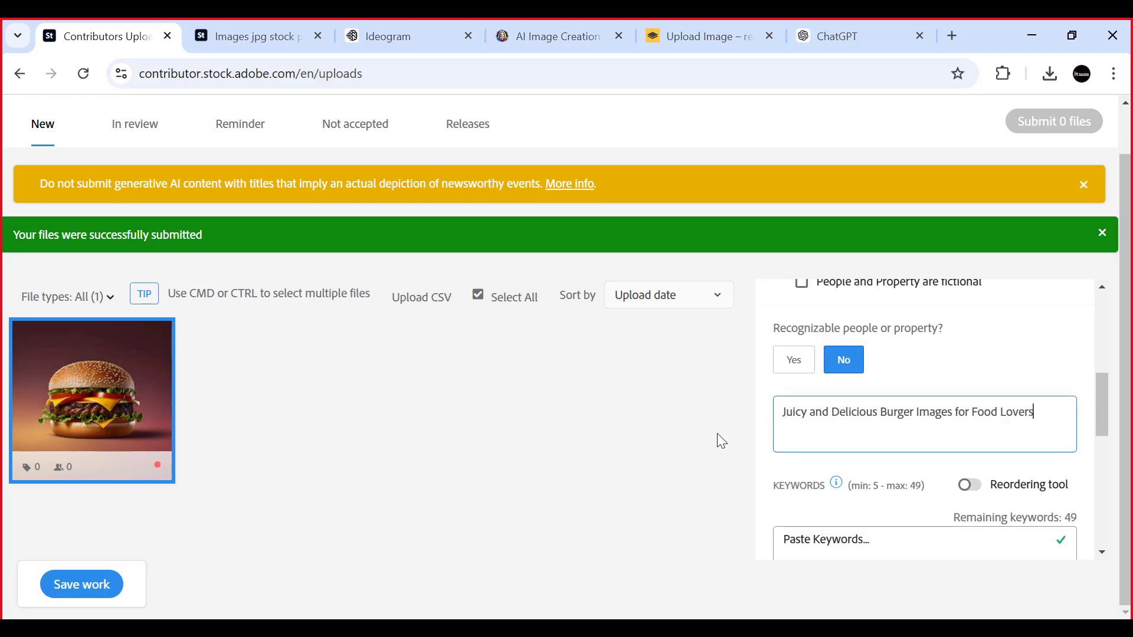
scroll(902, 420, down, 2)
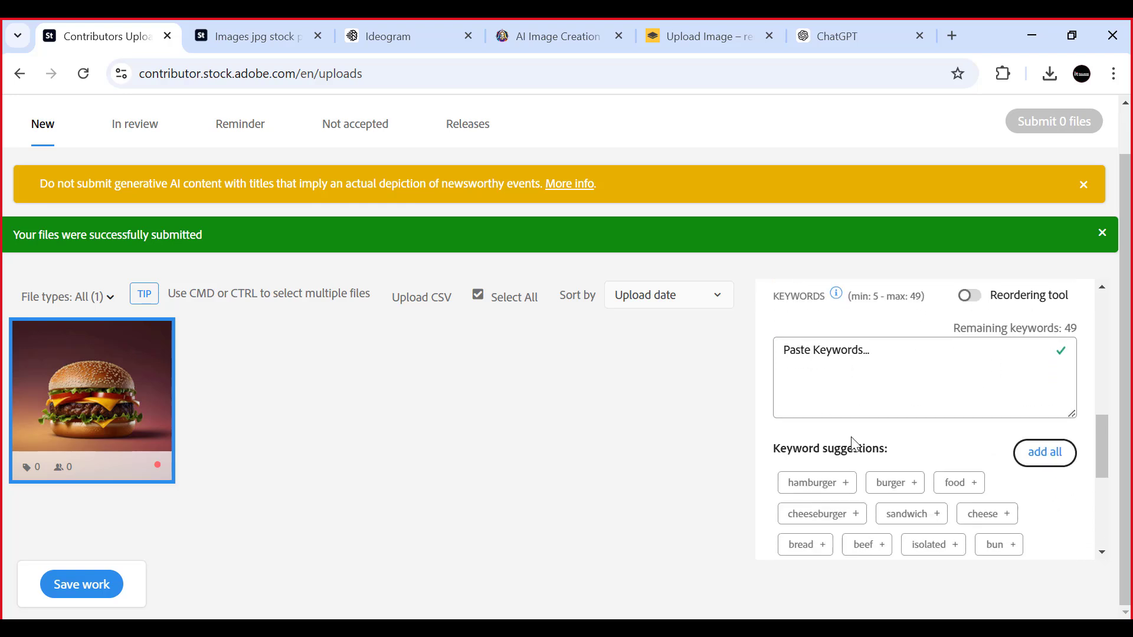
scroll(855, 440, down, 3)
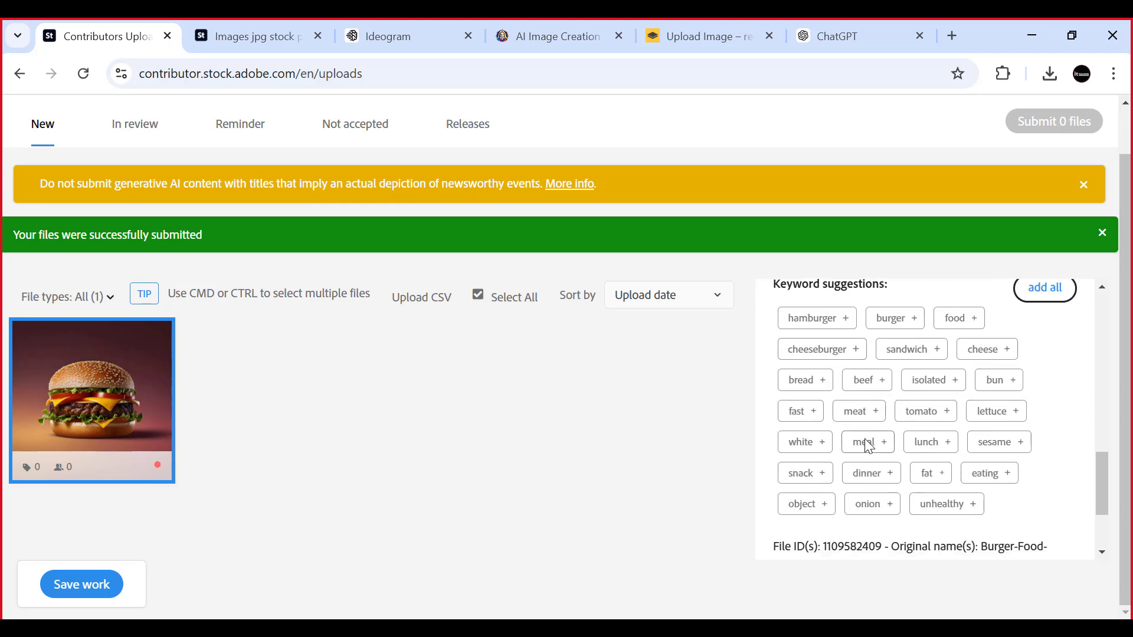
scroll(869, 446, down, 1)
scroll(868, 447, up, 4)
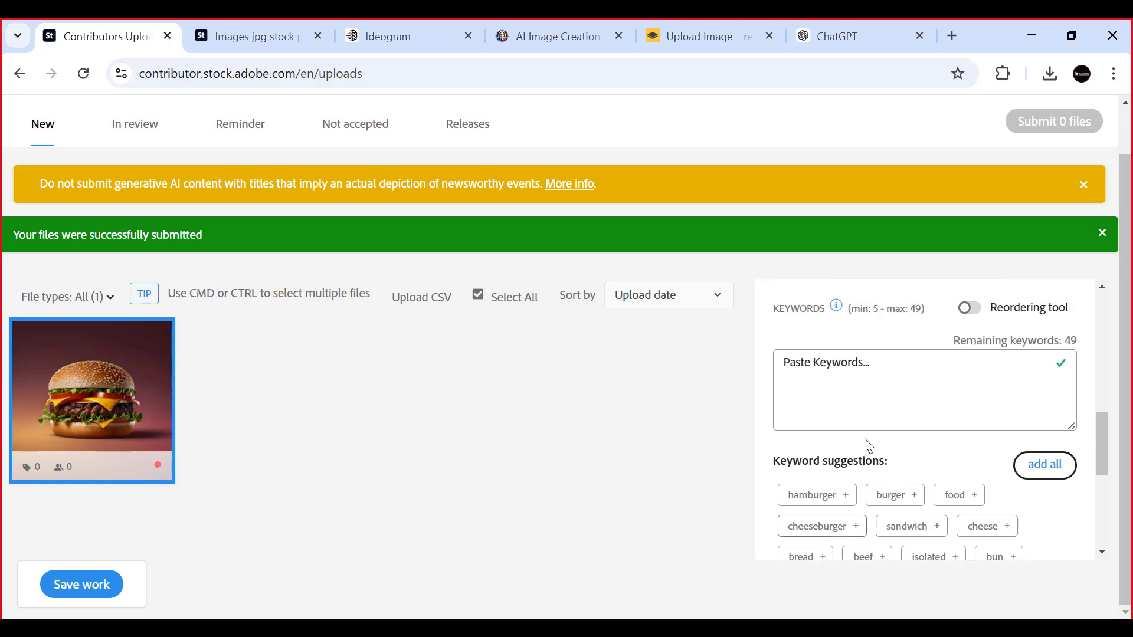
scroll(868, 446, down, 2)
scroll(844, 435, up, 4)
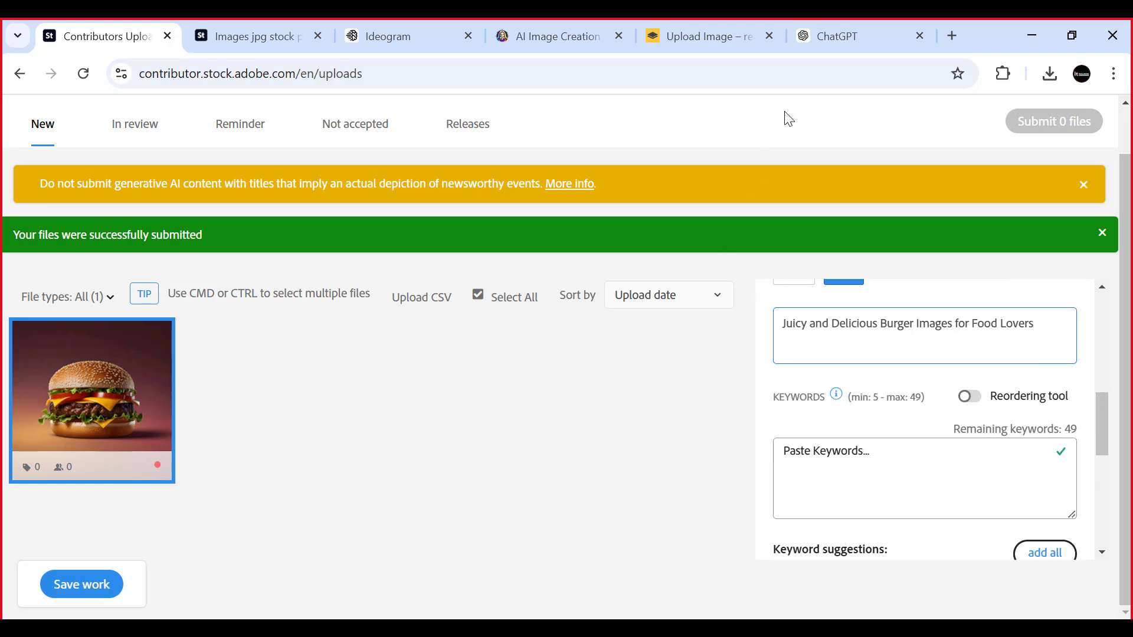
- Switch to ChatGPT and start a follow-up prompt with "give me a SEO Friendly"
click(855, 26)
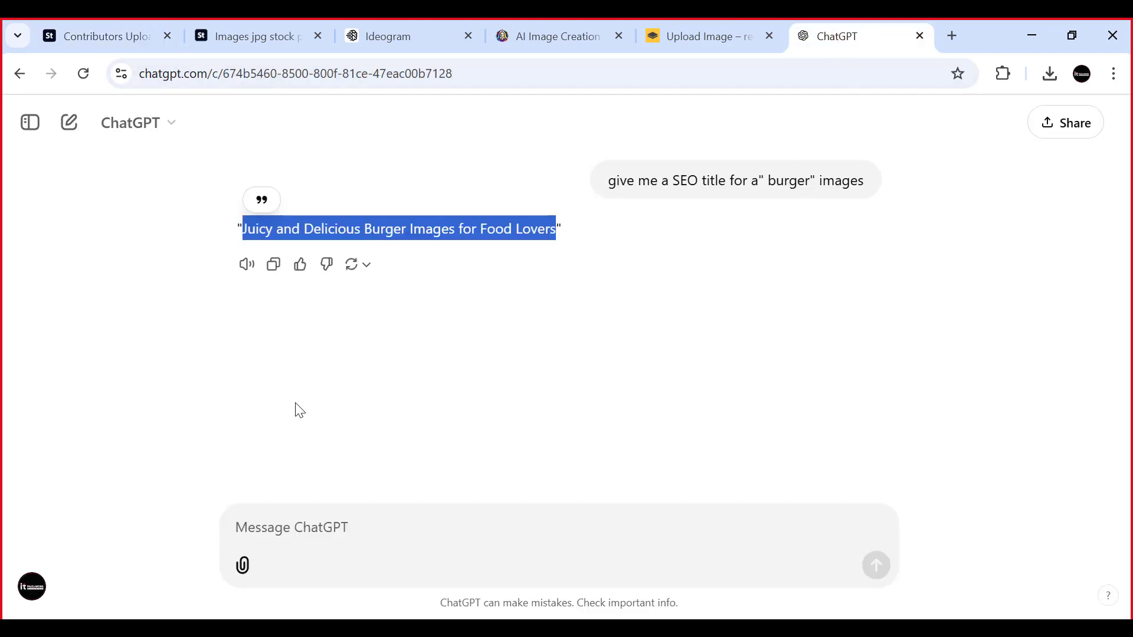
click(268, 529)
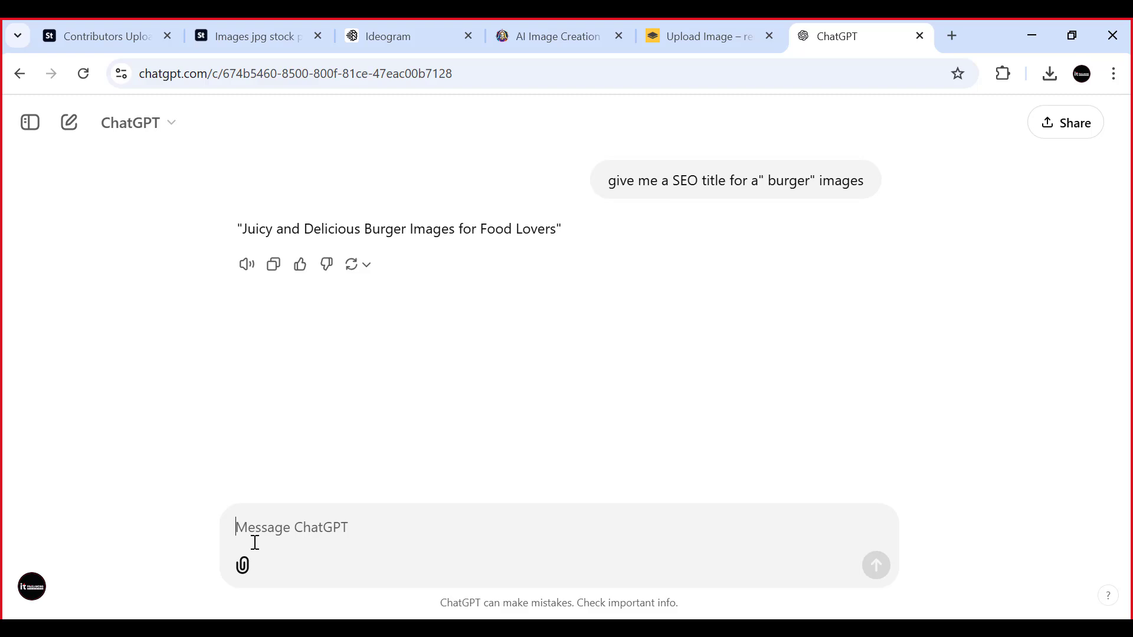
text(give)
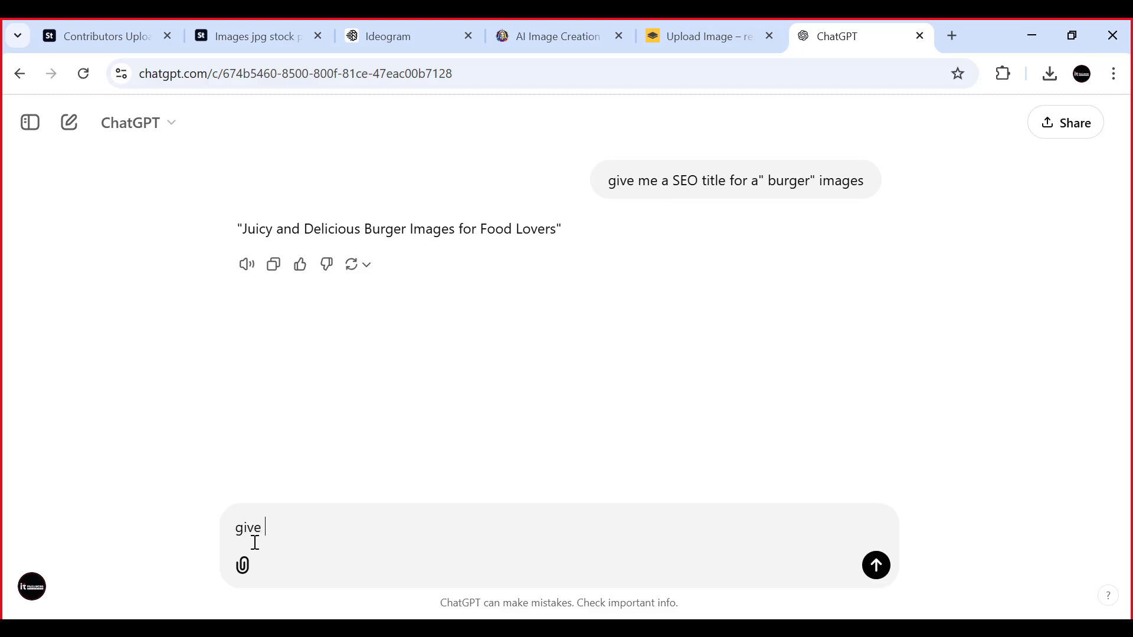
text( me a)
text(SEO Friendly)
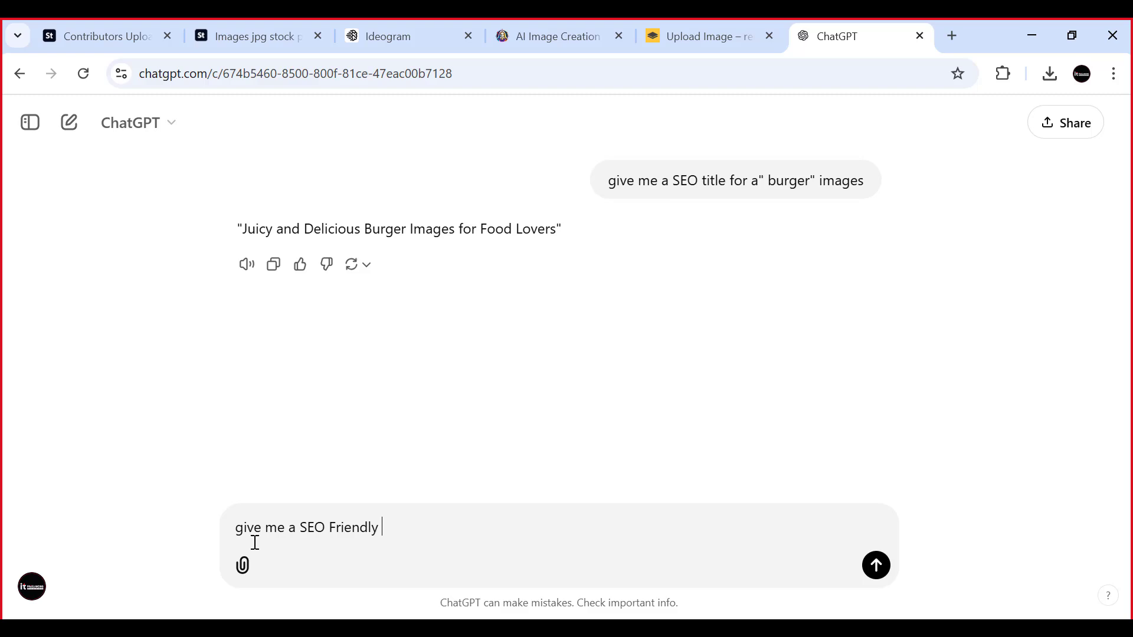
text( 40)
- Extend the follow-up prompt with "40 Keywords, One Line with comma"
text(Tag,)
drag(405, 526, 430, 532)
text(Keywords)
text(, One Line)
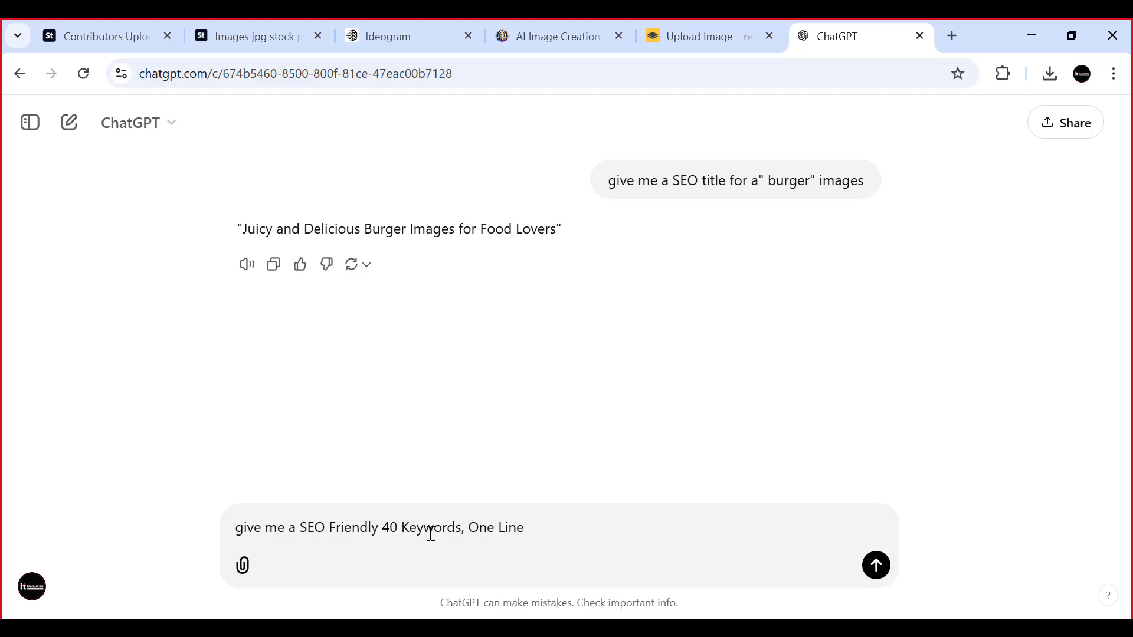
text(with comma)
- Insert "Burger Image" in quotation marks between "SEO Friendly" and "40 Keywords" in the prompt
click(377, 527)
text(")
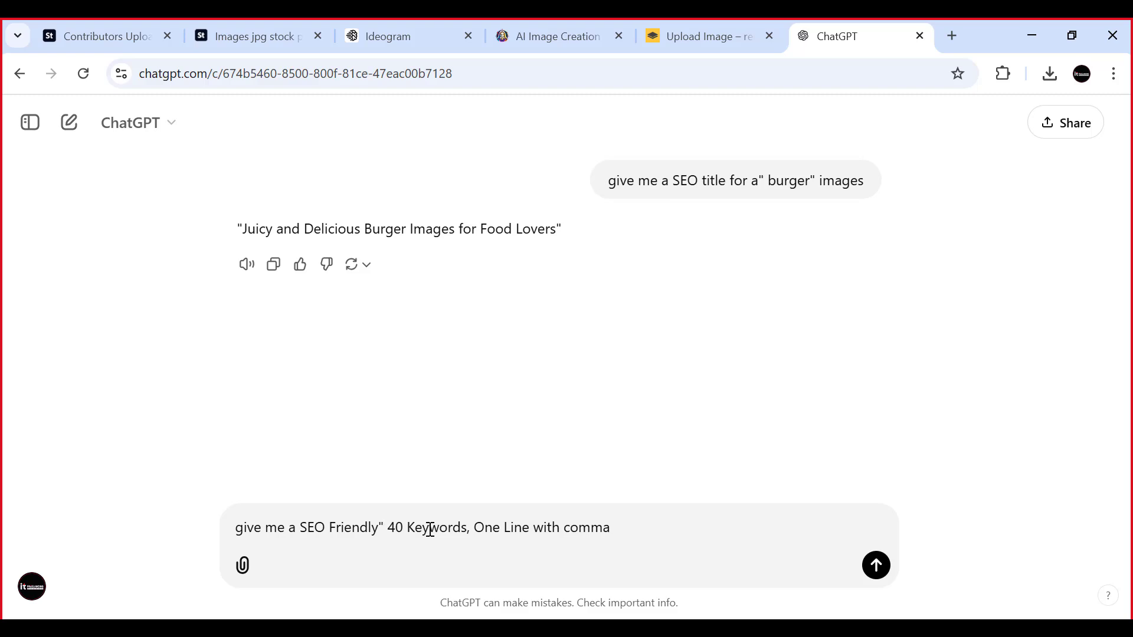
text(Burger)
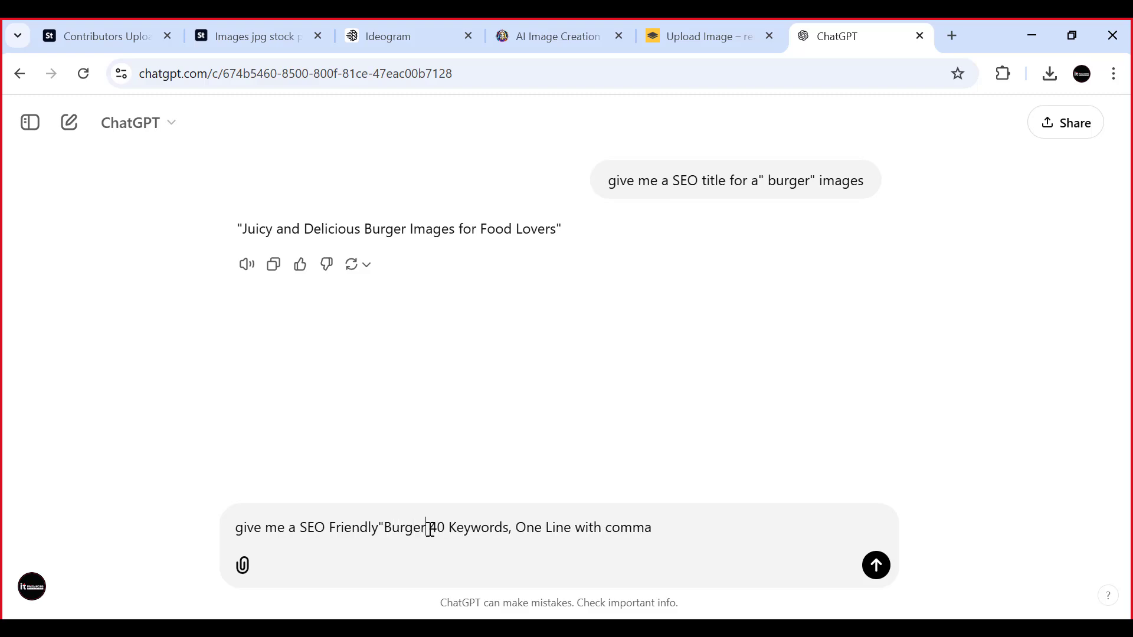
text( Imag)
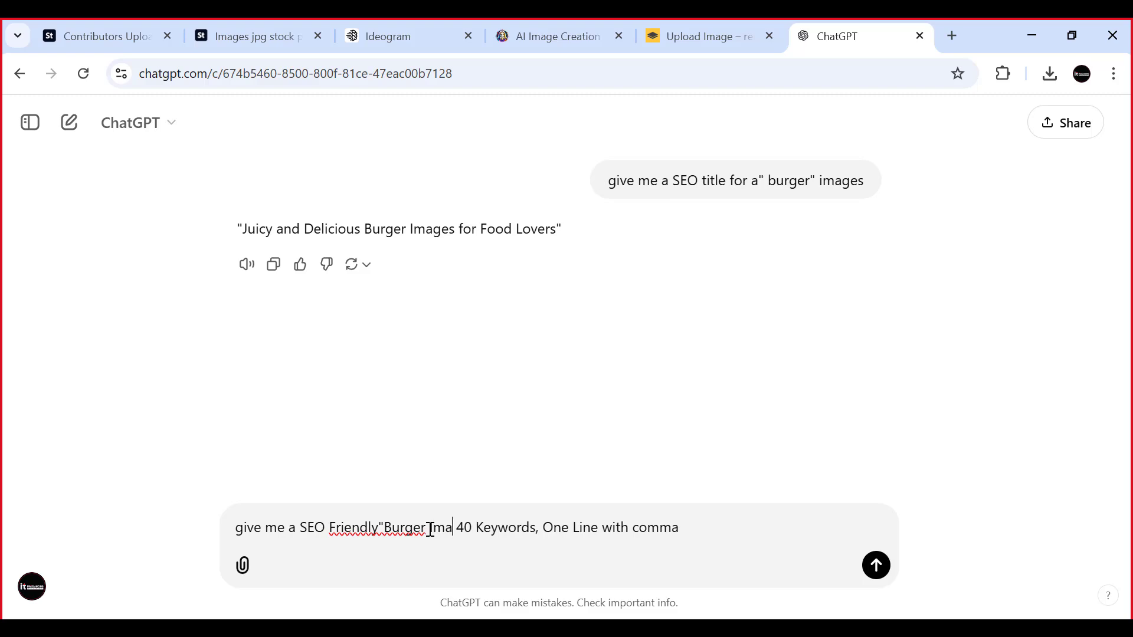
text(e")
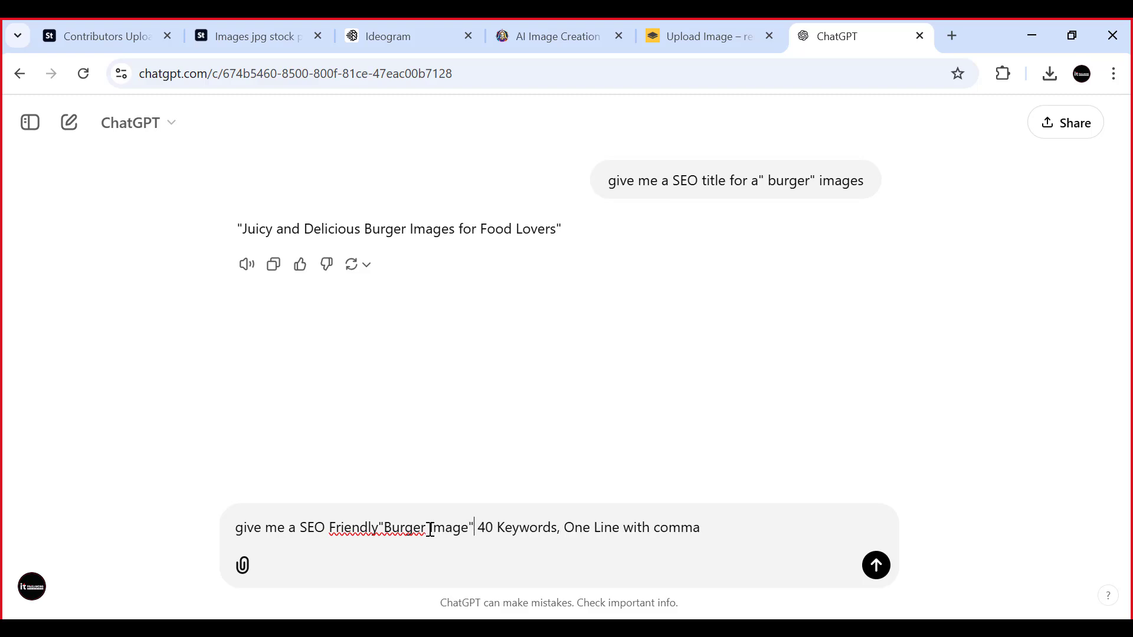
click(380, 528)
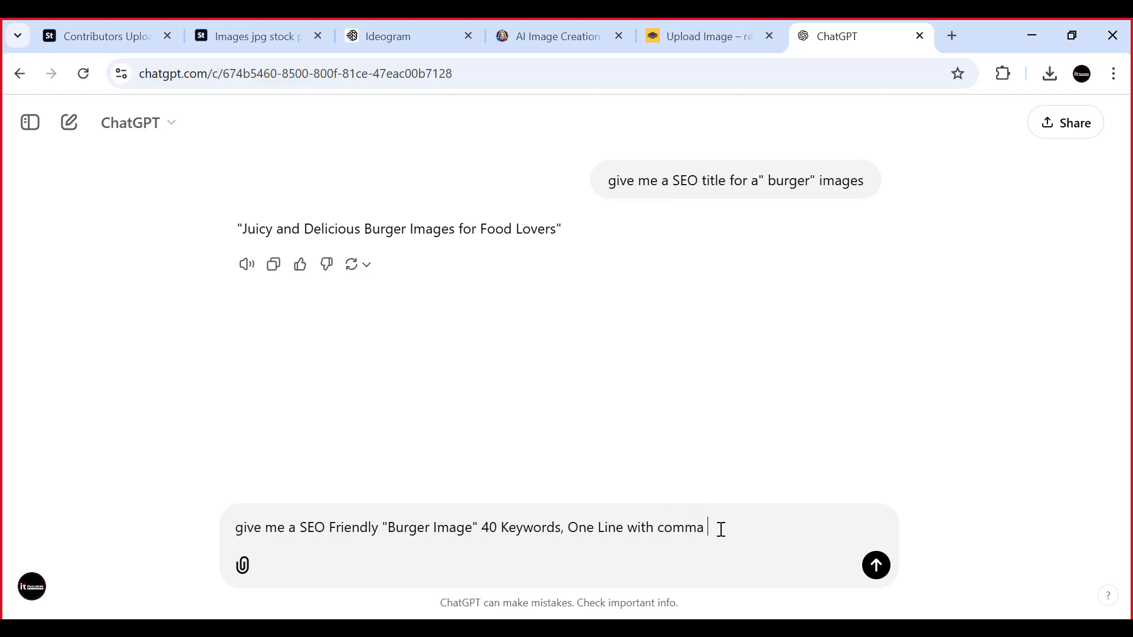
- Send the keyword prompt and look over the generated burger keyword list
key(Return)
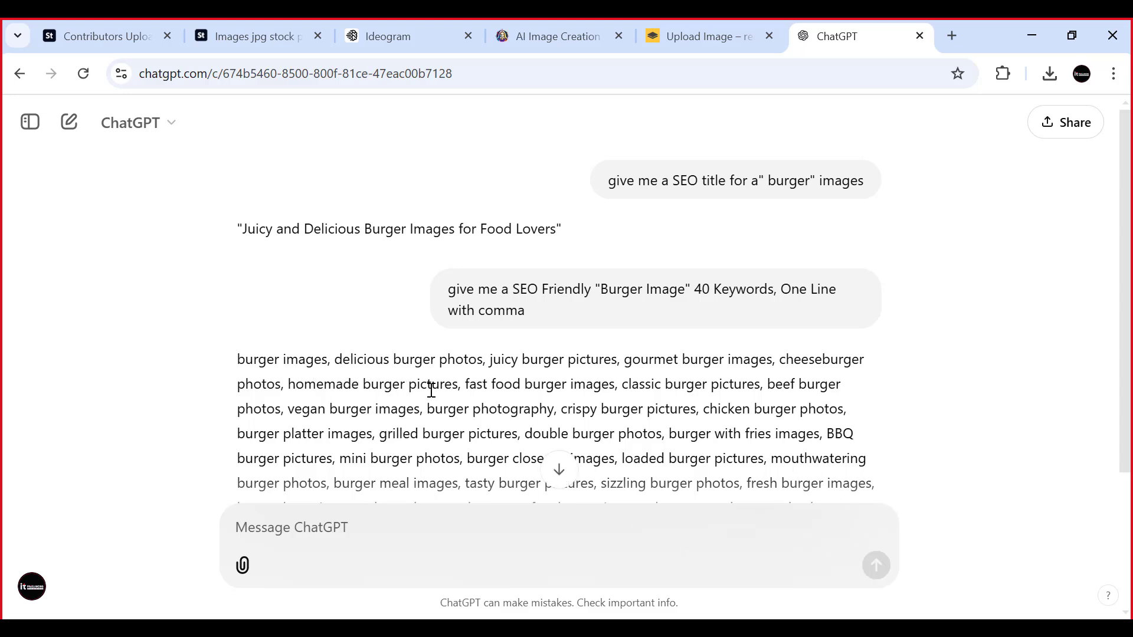
scroll(430, 387, down, 3)
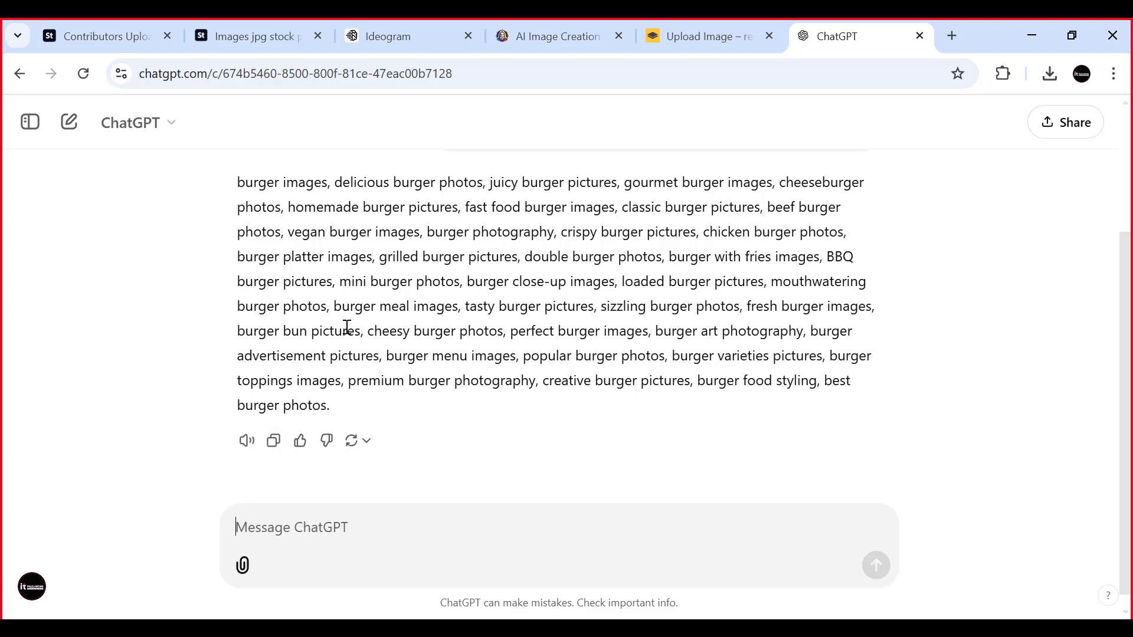
scroll(346, 324, up, 1)
scroll(339, 359, down, 1)
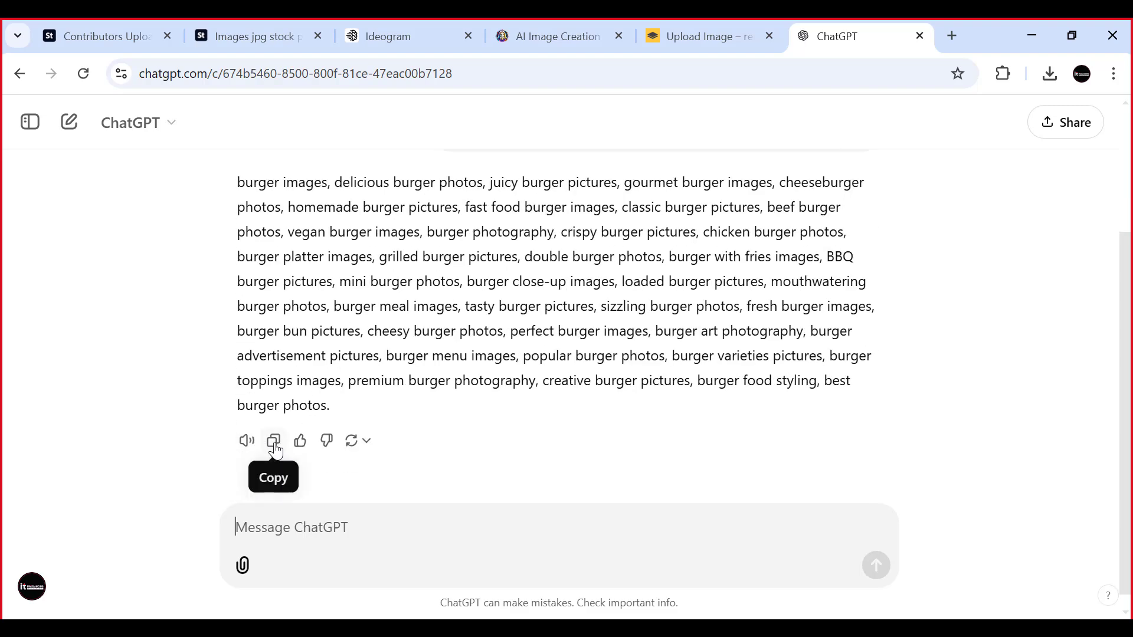
- Copy the generated burger keyword list and paste it into the burger image's keywords in Adobe Stock
click(275, 447)
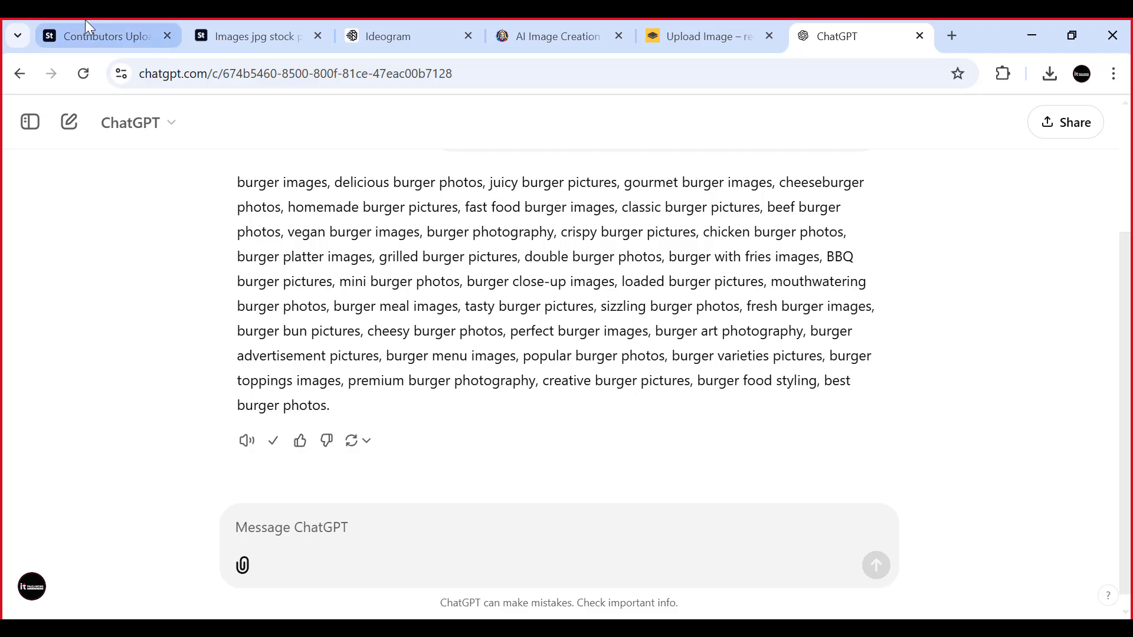
click(95, 36)
click(832, 460)
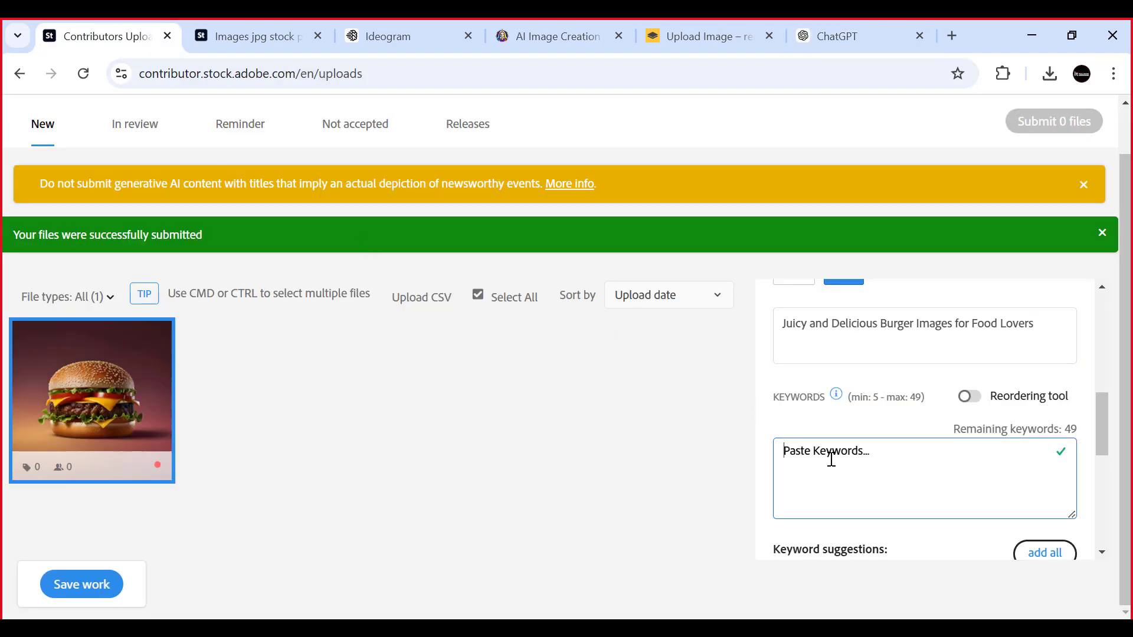
key(ctrl+v)
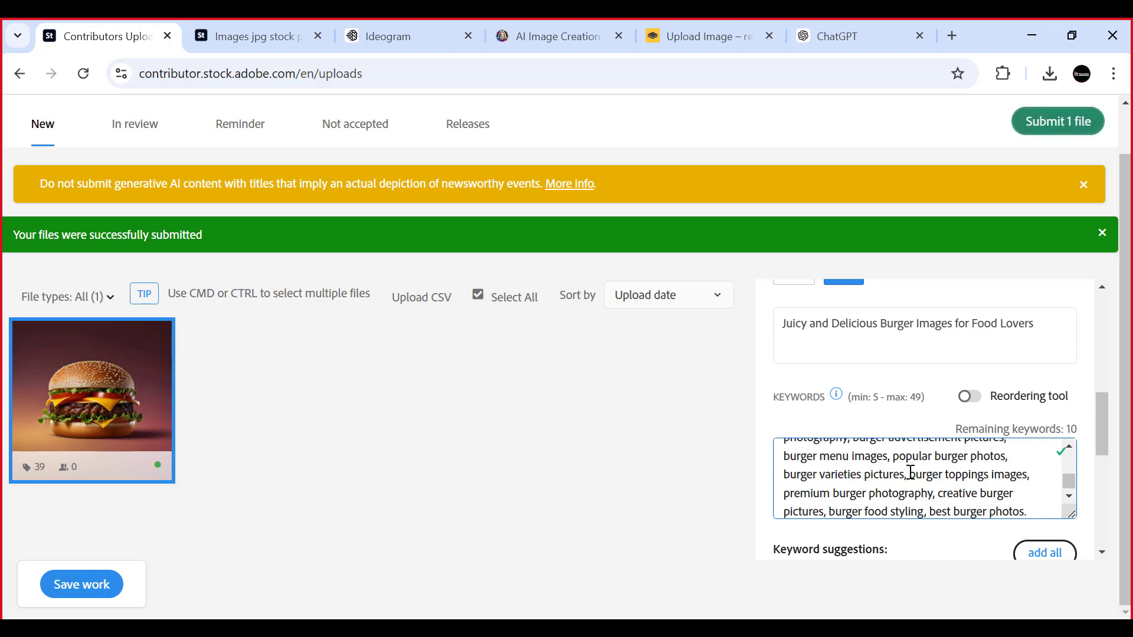
right_click(1043, 477)
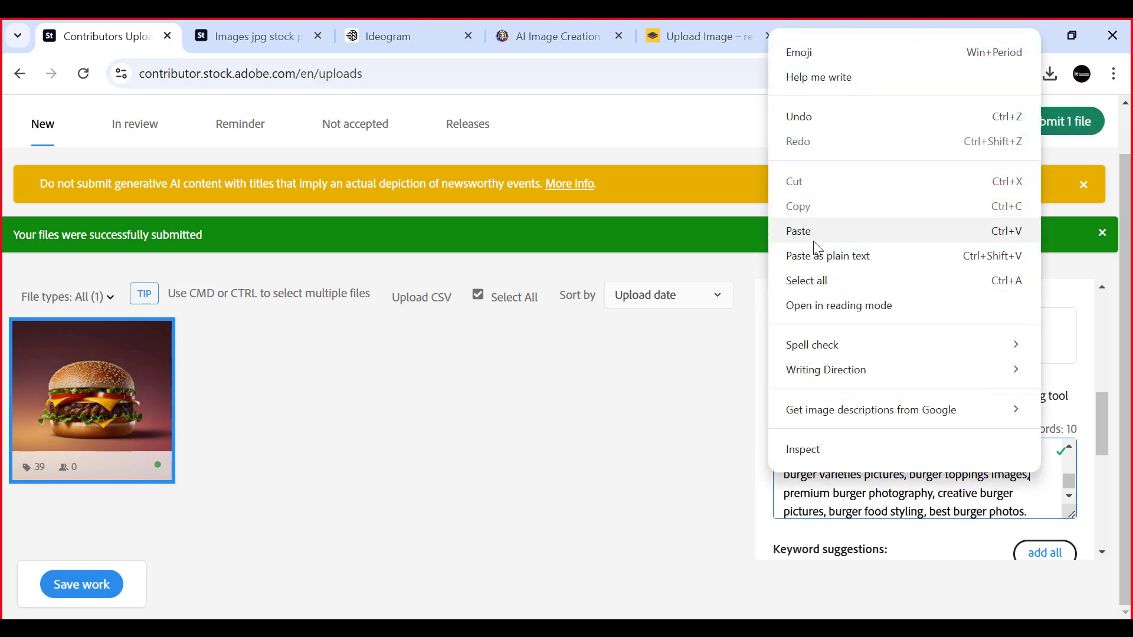
click(716, 347)
scroll(976, 488, down, 3)
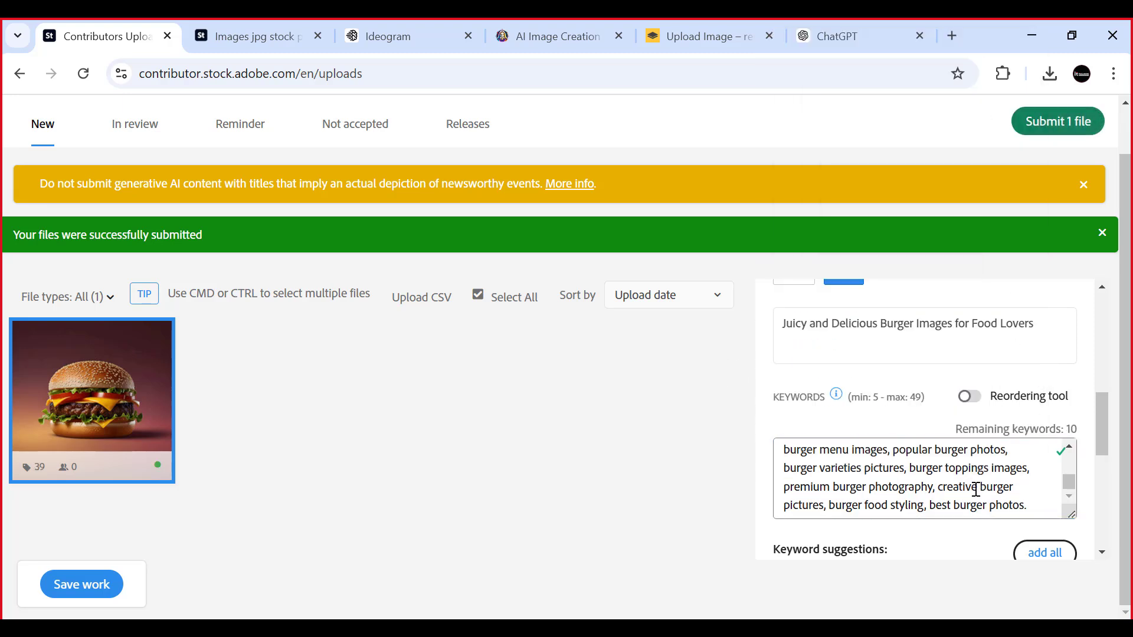
- Add the suggested keywords hamburger, meat, tomato, isolated, beef, snack and dinner to the burger image
scroll(911, 465, down, 2)
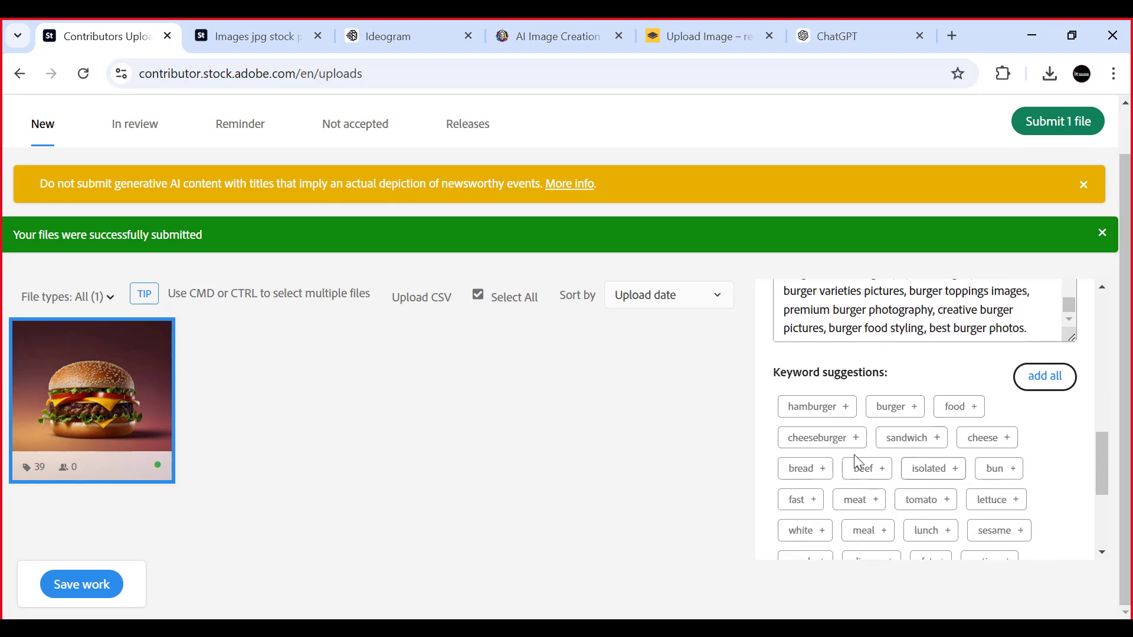
click(845, 404)
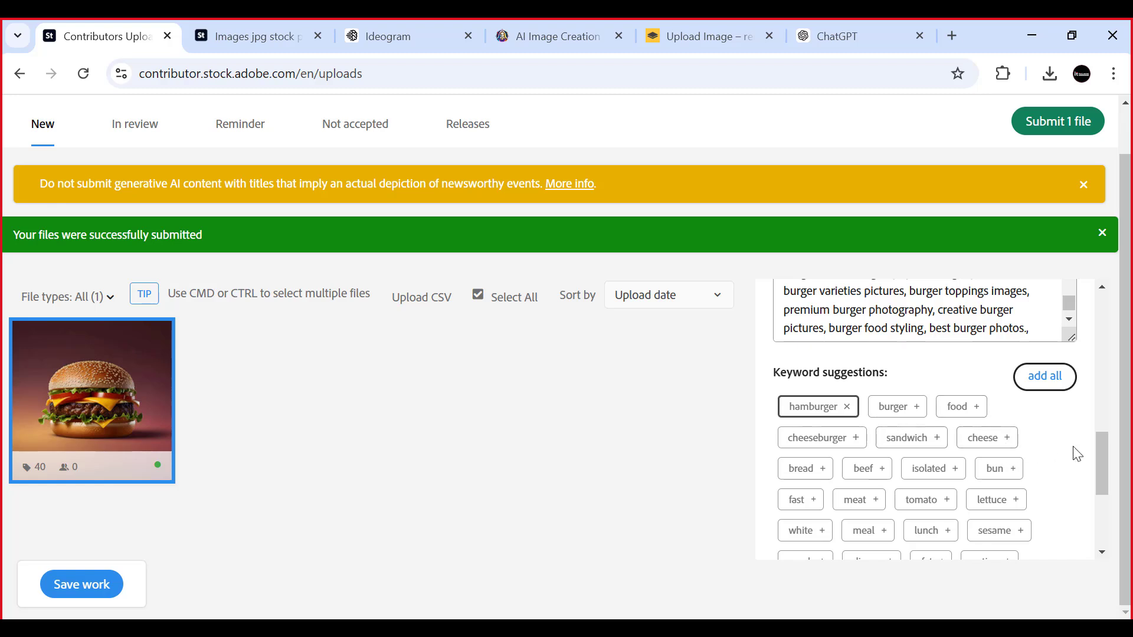
scroll(1076, 453, down, 2)
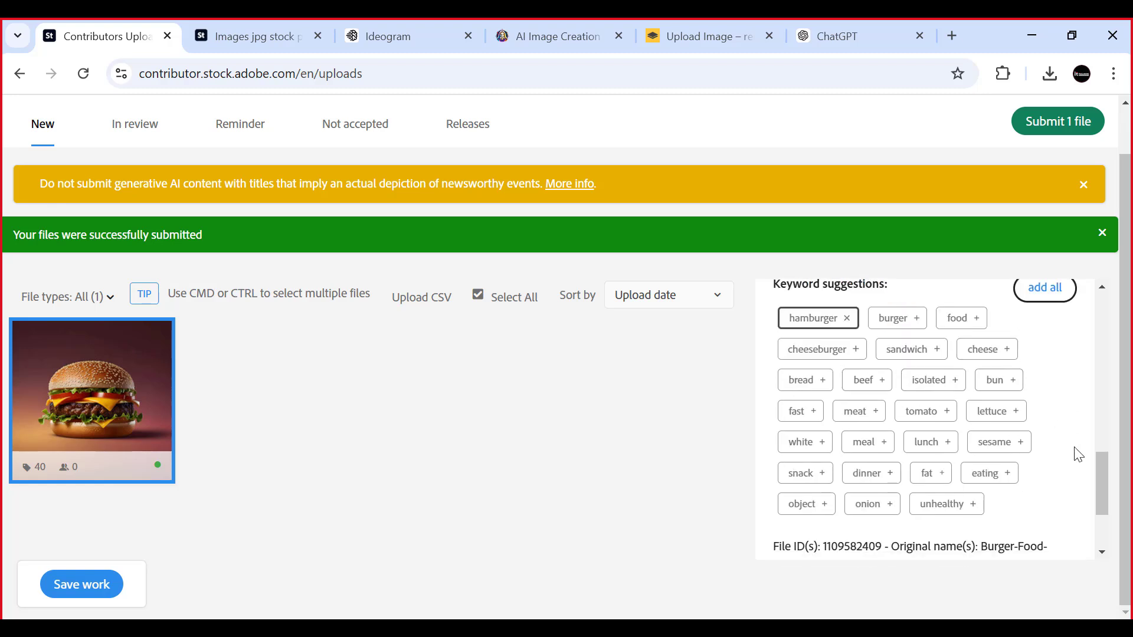
click(877, 419)
click(947, 414)
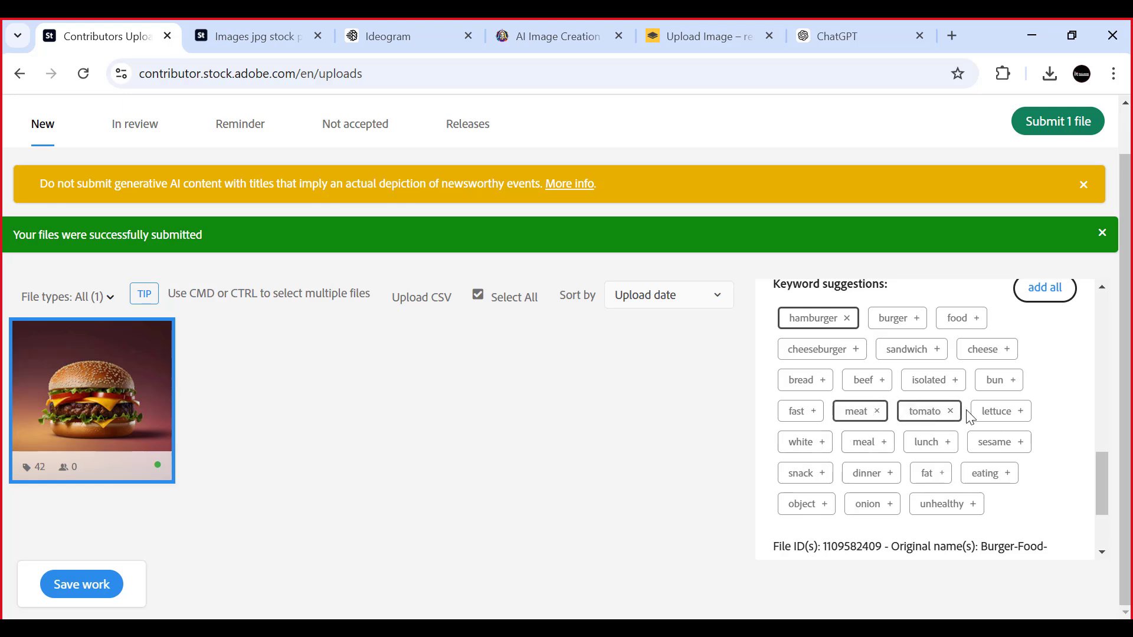
click(958, 385)
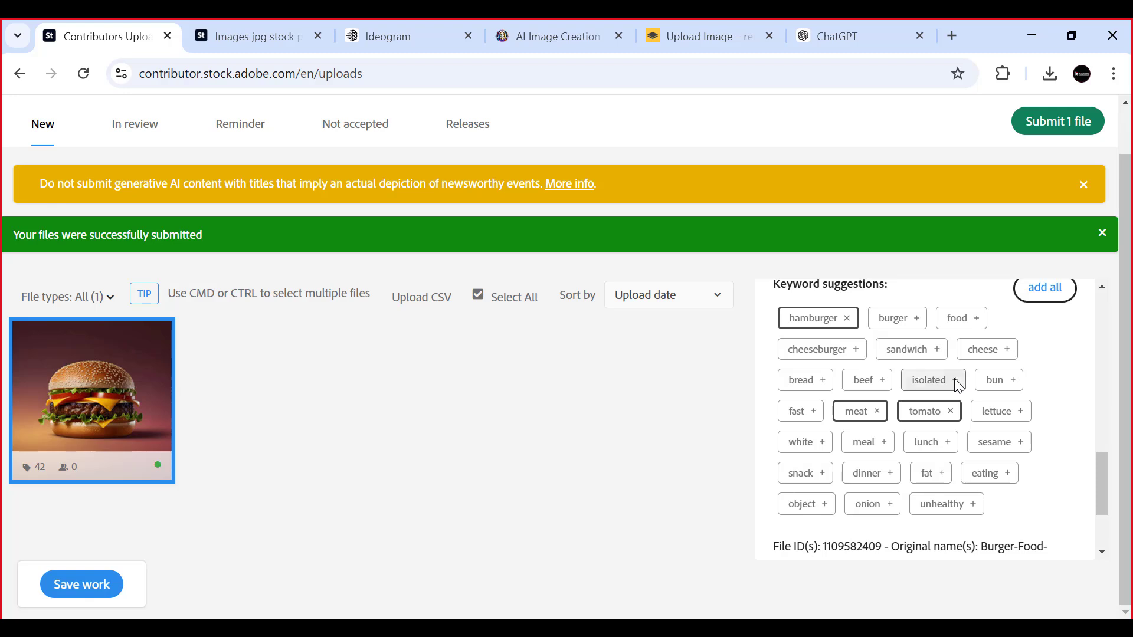
click(878, 384)
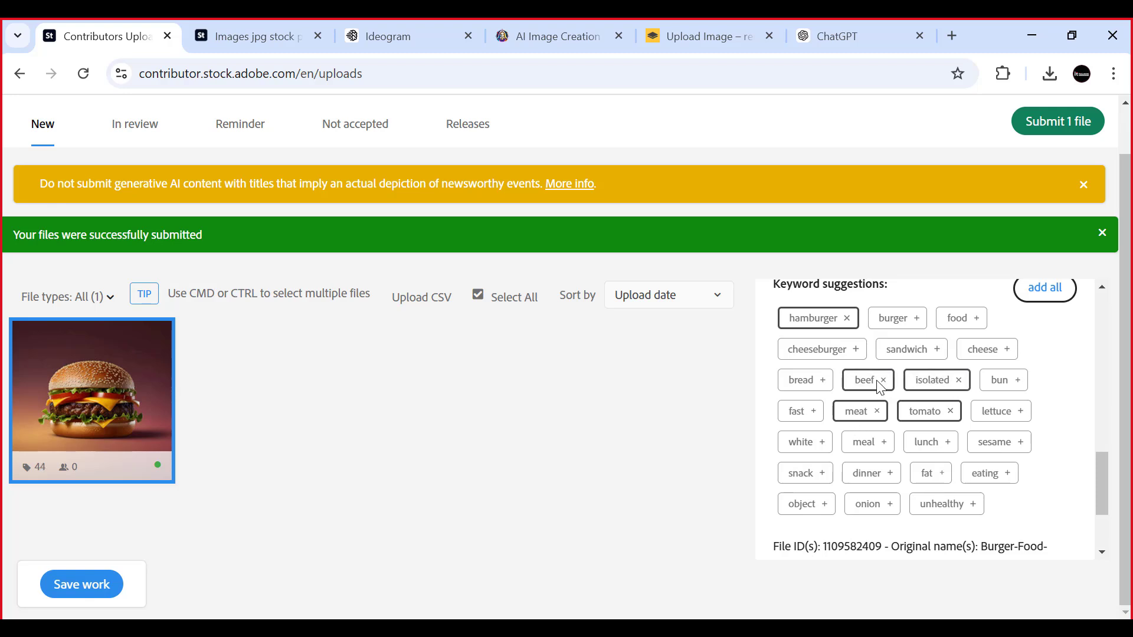
scroll(898, 464, down, 2)
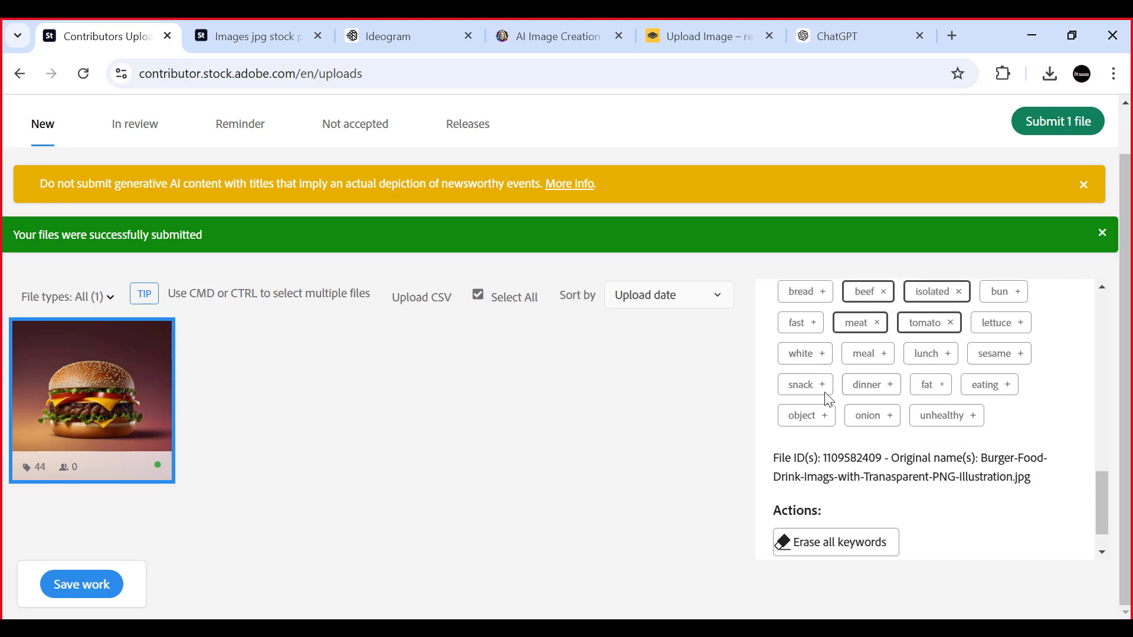
click(801, 384)
click(877, 389)
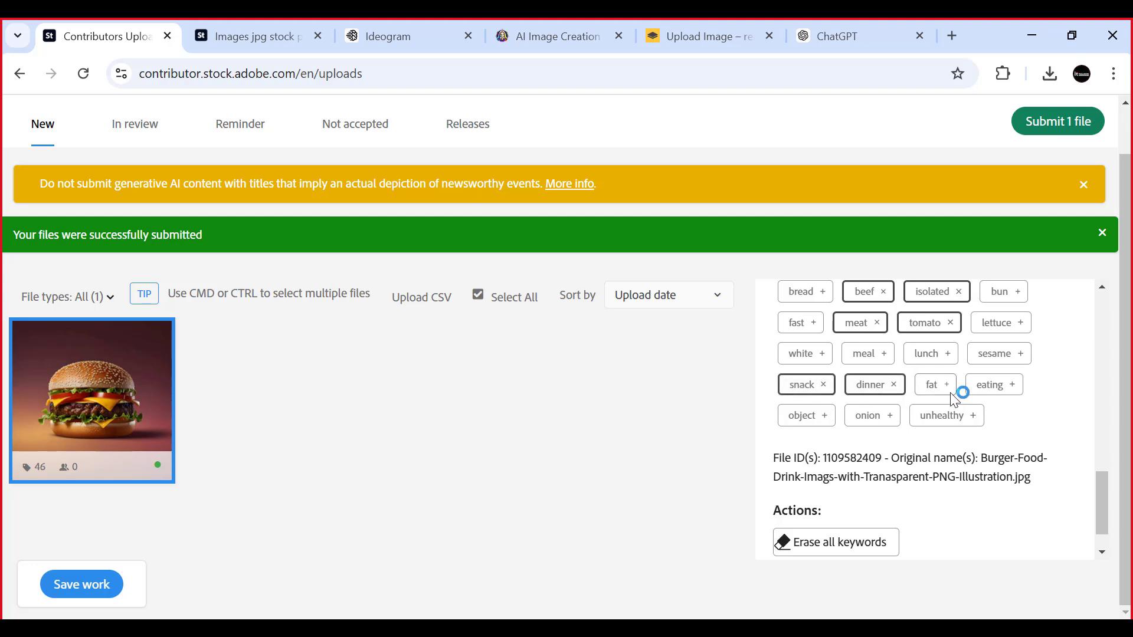
scroll(906, 424, up, 8)
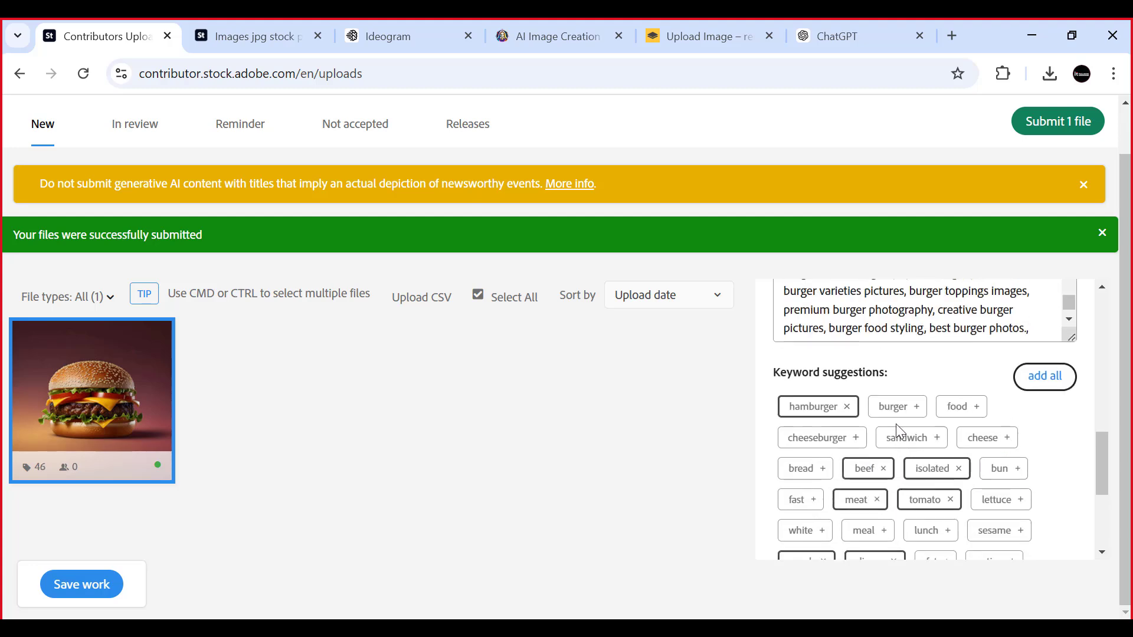
- Turn on the Reordering tool for the burger image's keywords and look over their order
scroll(906, 425, down, 3)
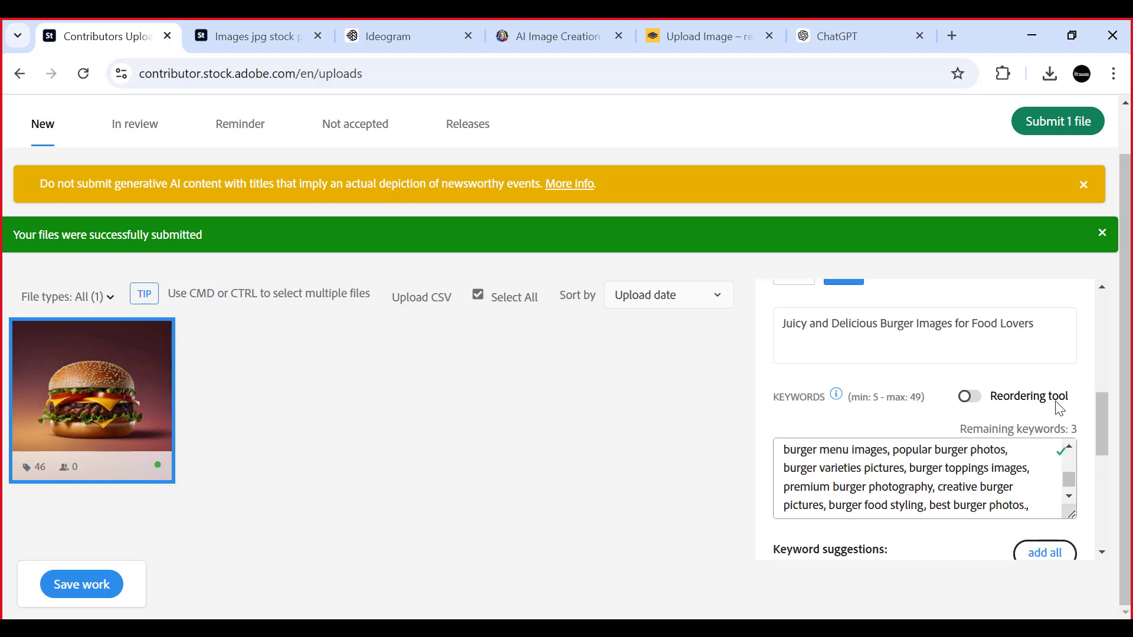
click(969, 396)
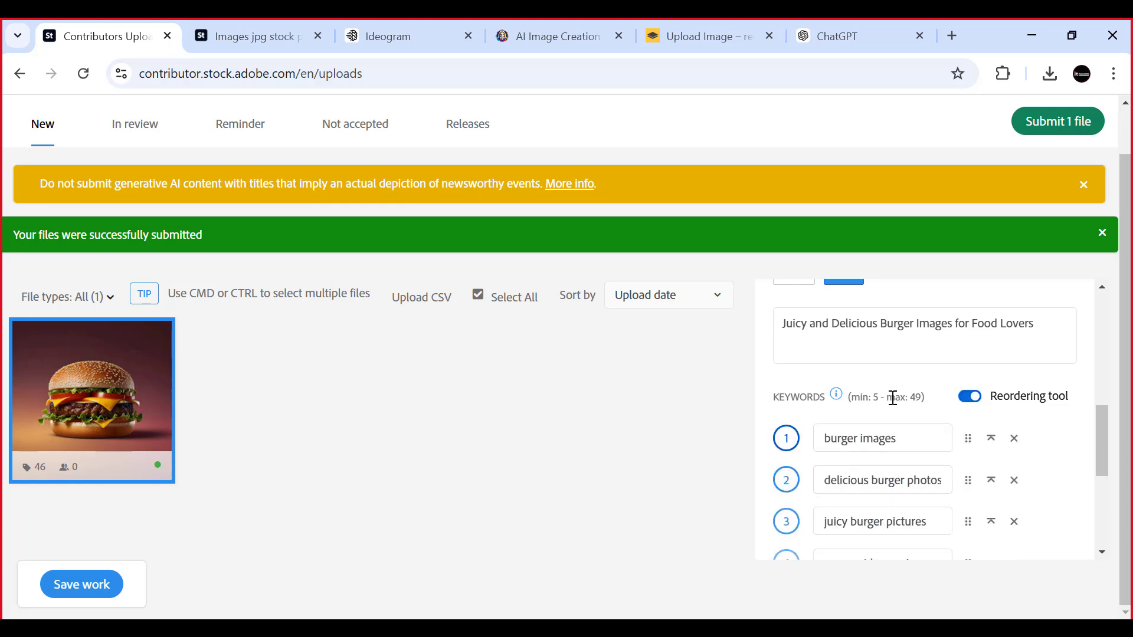
scroll(928, 432, down, 5)
scroll(987, 460, up, 4)
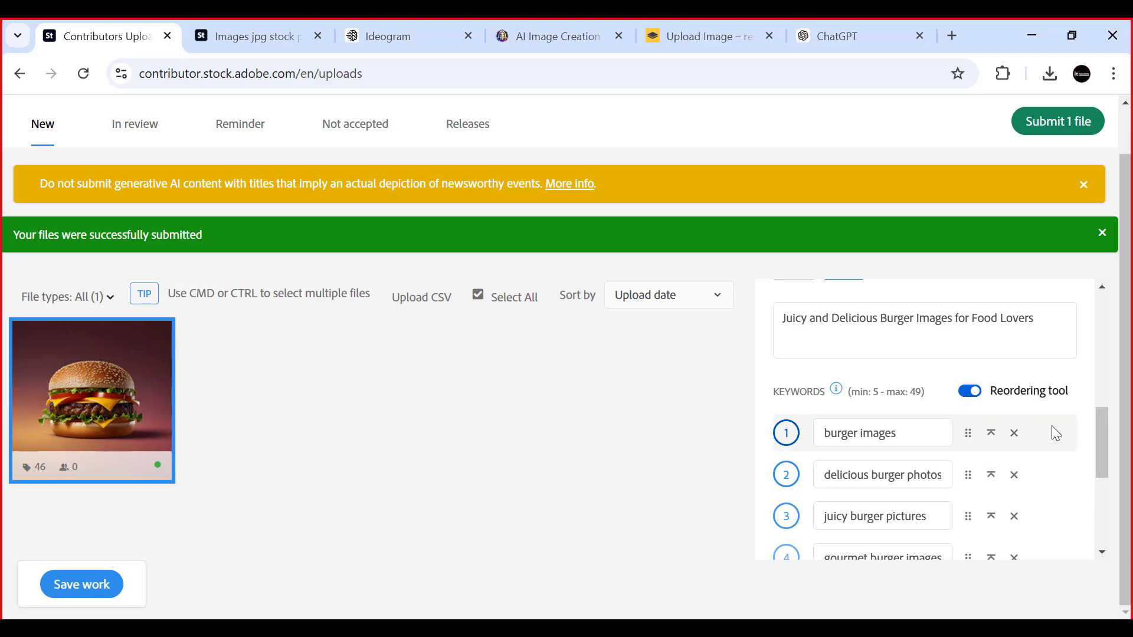
scroll(1052, 430, down, 5)
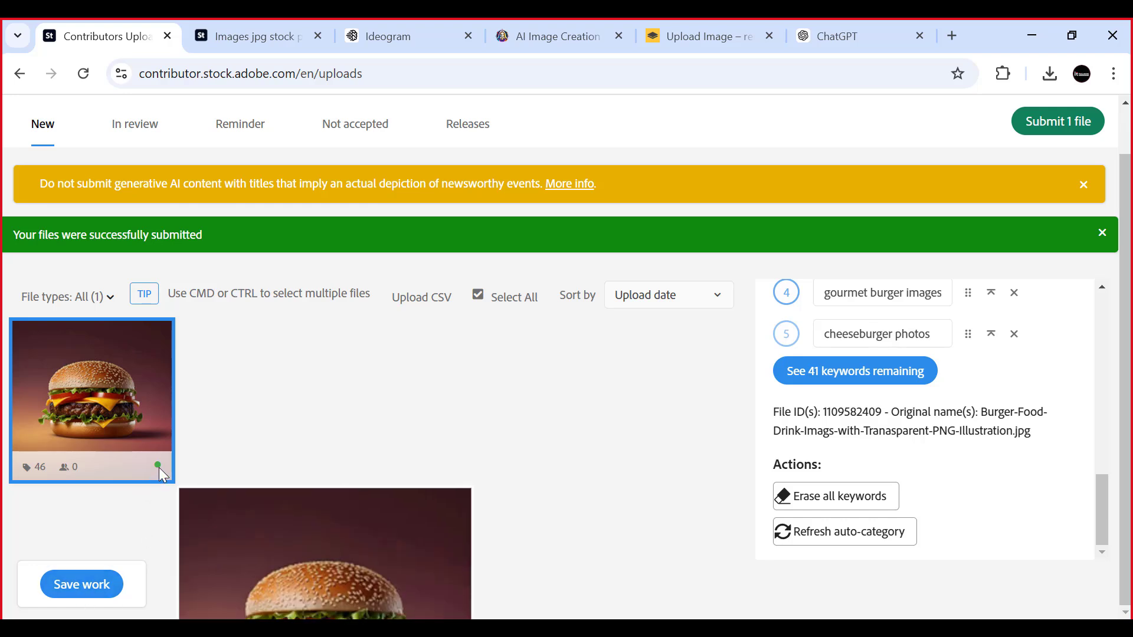
- Save the burger image's title and keywords and recheck its file type, category and generative AI setting
click(58, 584)
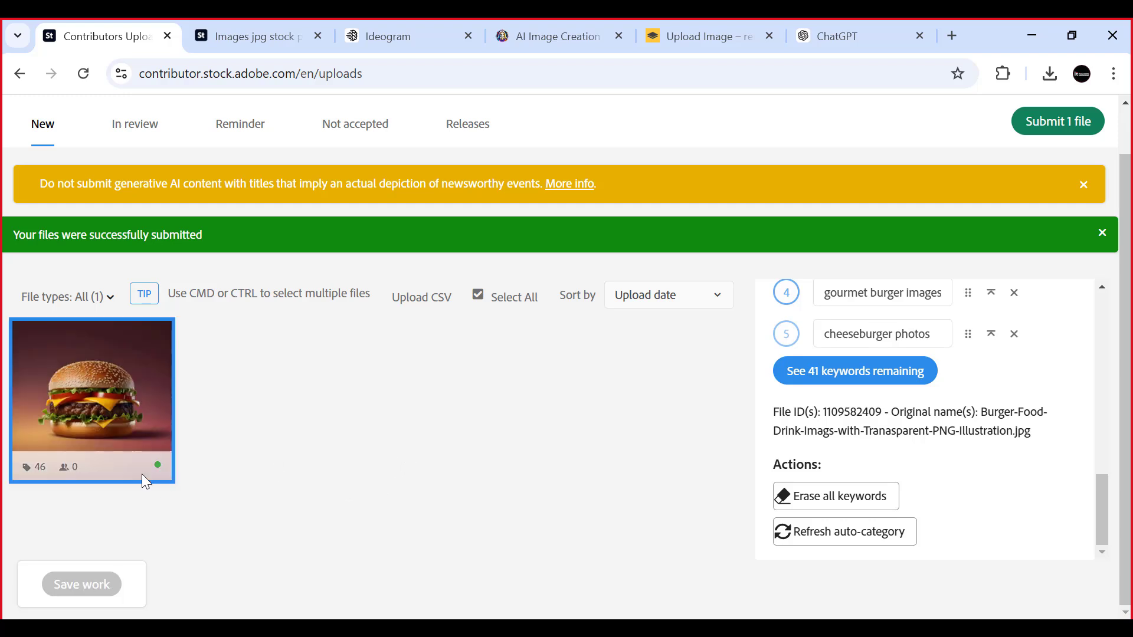
mouse_move(154, 466)
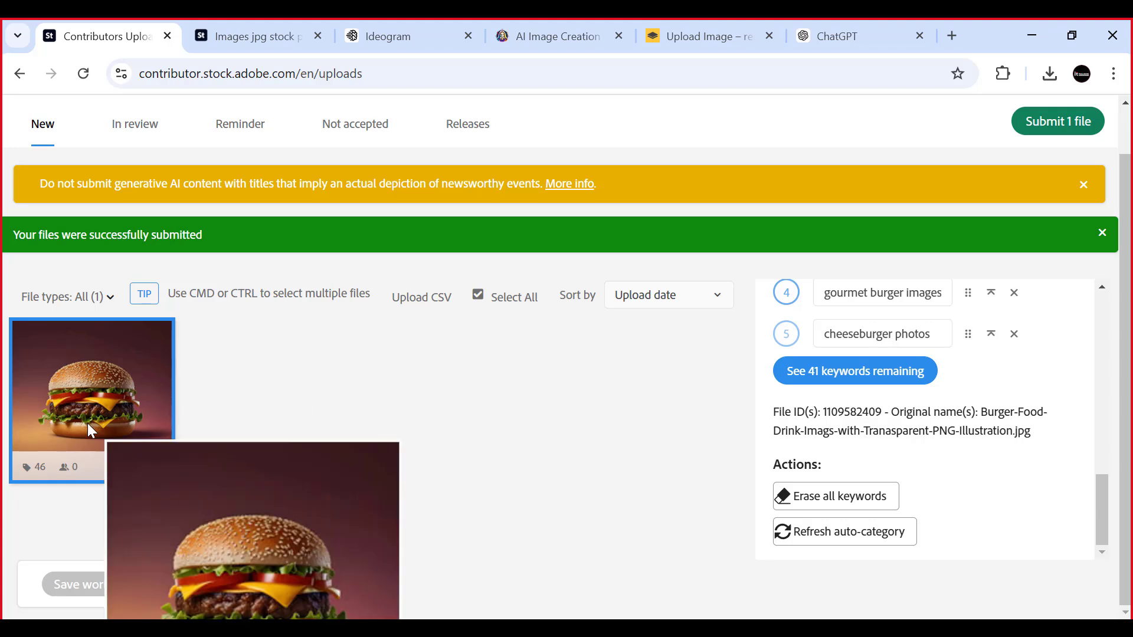
scroll(925, 410, up, 4)
scroll(925, 410, up, 5)
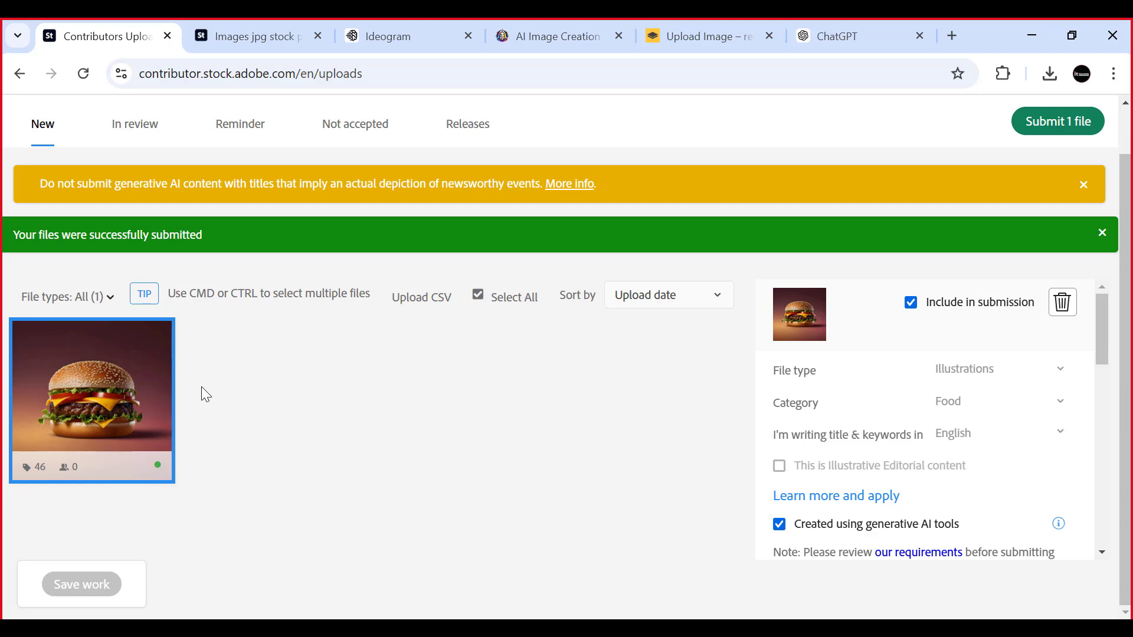
- Start submitting the burger file and accept both statements in the Terms and conditions
click(1048, 126)
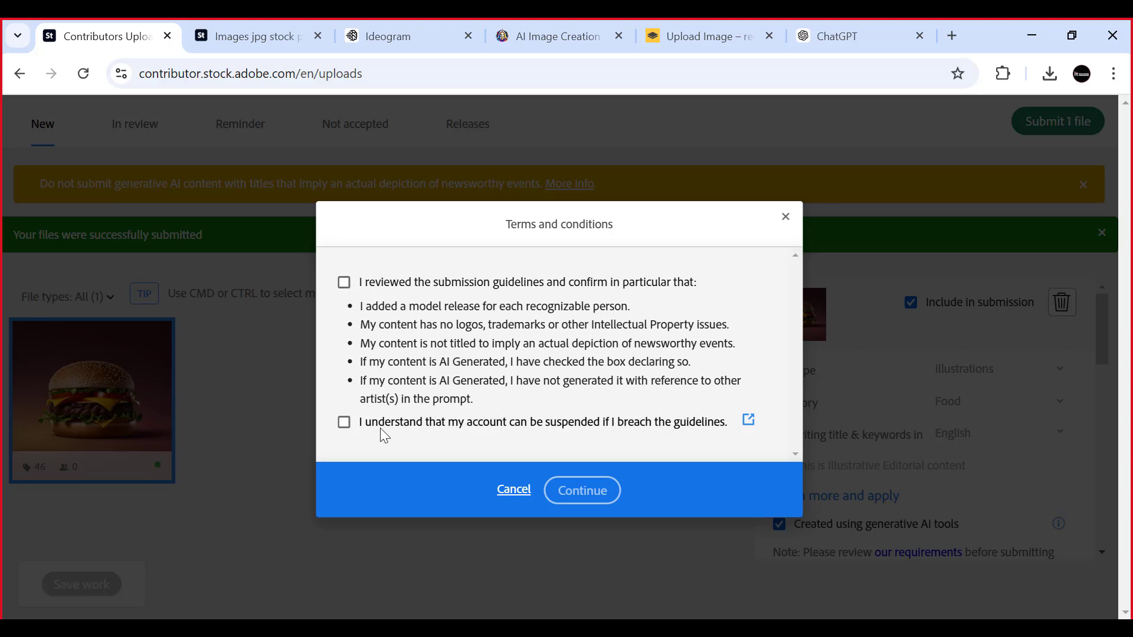
click(344, 282)
click(344, 422)
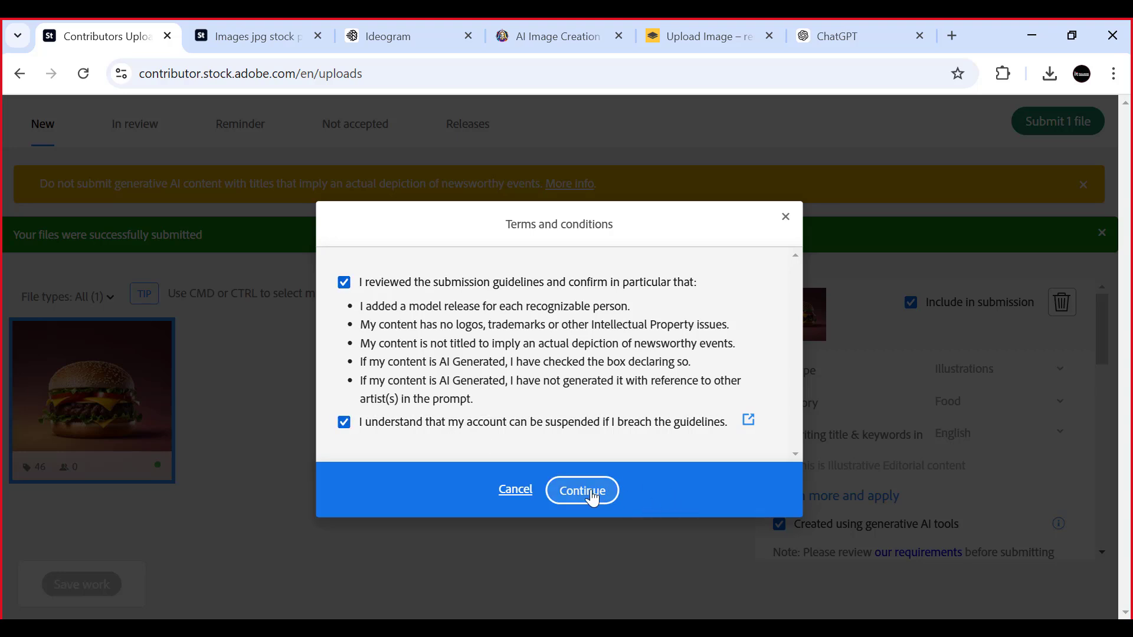
click(587, 492)
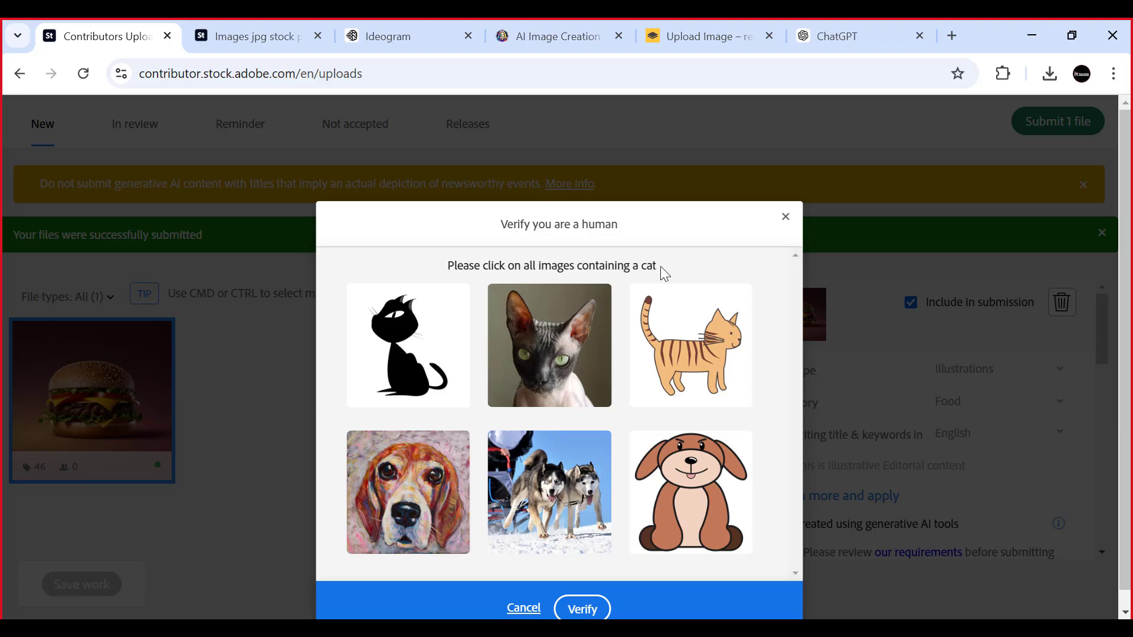
- Complete the human verification by choosing all the cat images, and submit the burger image for review
click(546, 366)
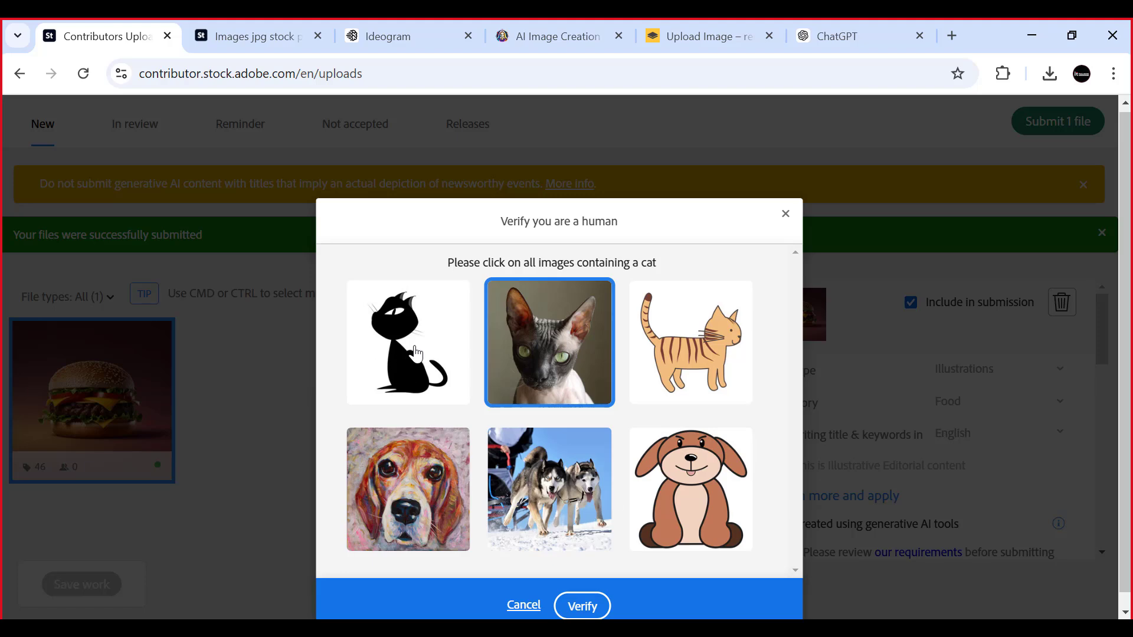
click(404, 373)
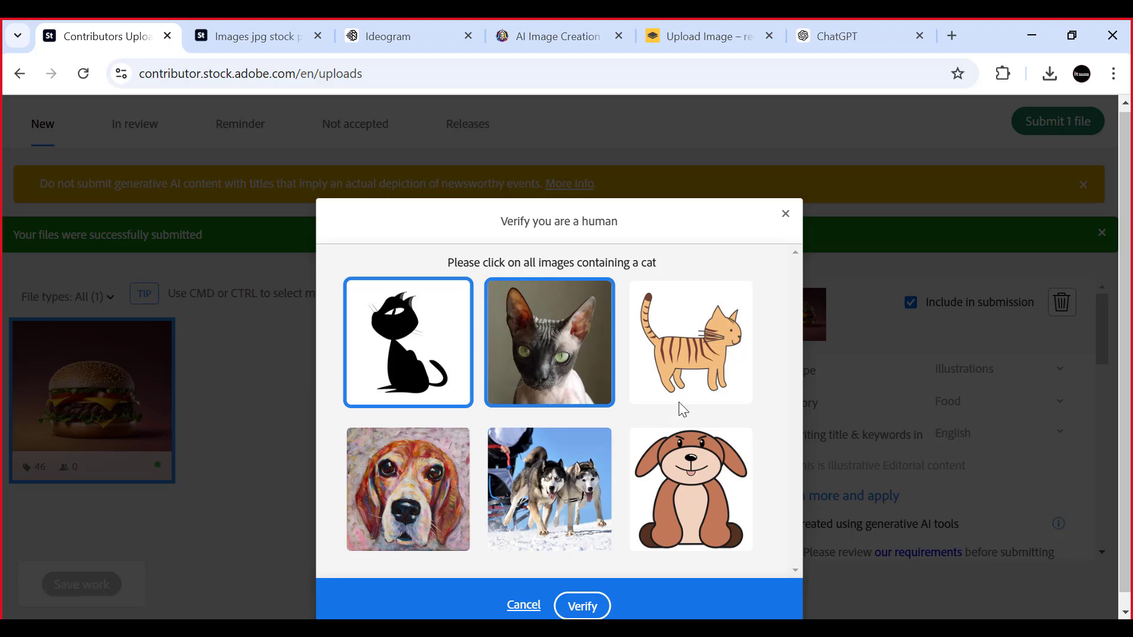
click(701, 351)
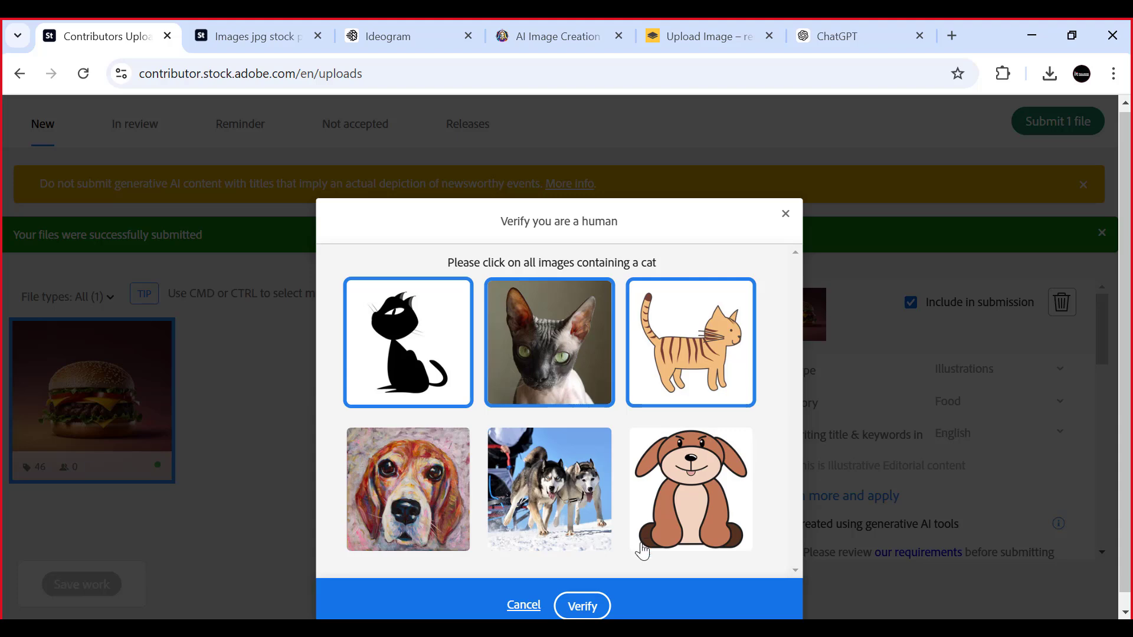
click(582, 606)
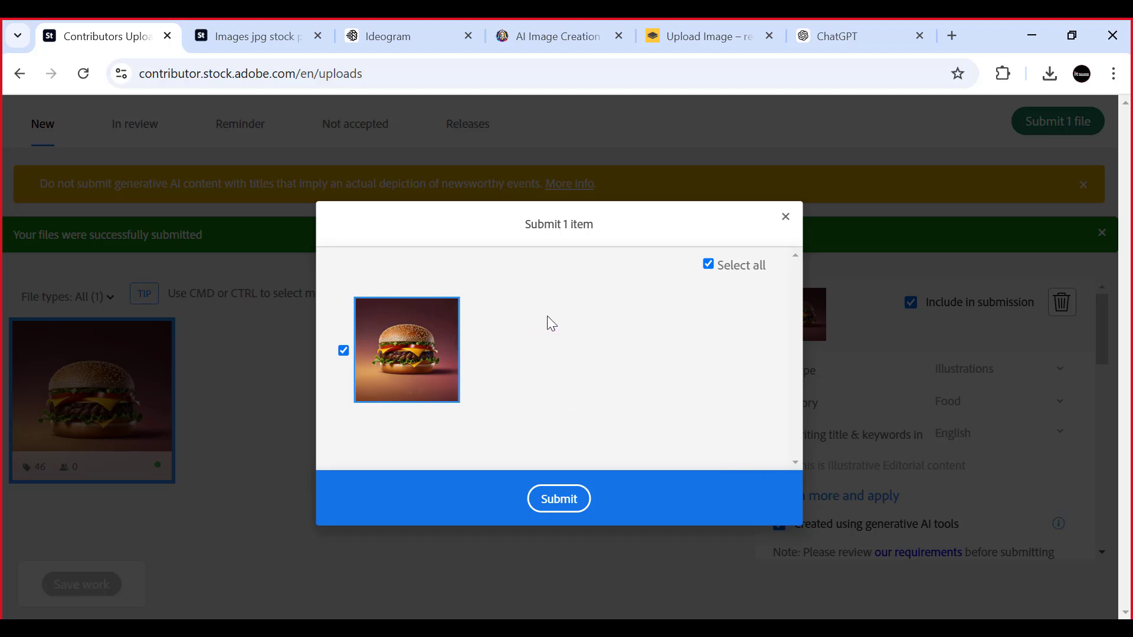
click(560, 499)
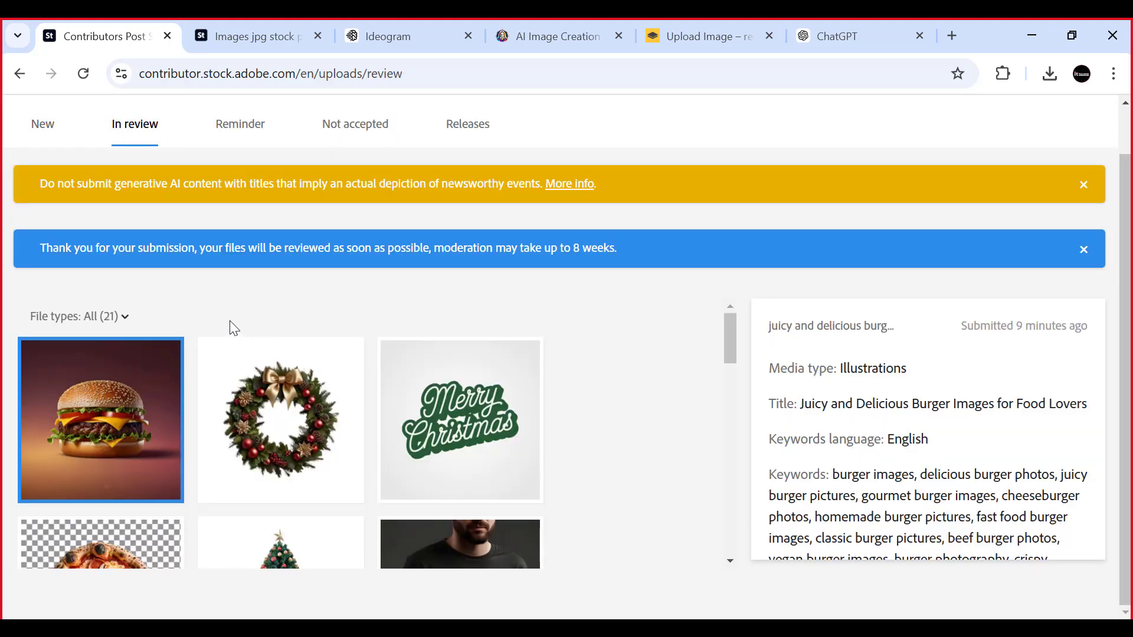
- Look over the files in review, checking the submitted burger and wreath images among them
scroll(497, 323, down, 3)
scroll(498, 324, up, 3)
scroll(243, 377, down, 1)
scroll(242, 377, down, 4)
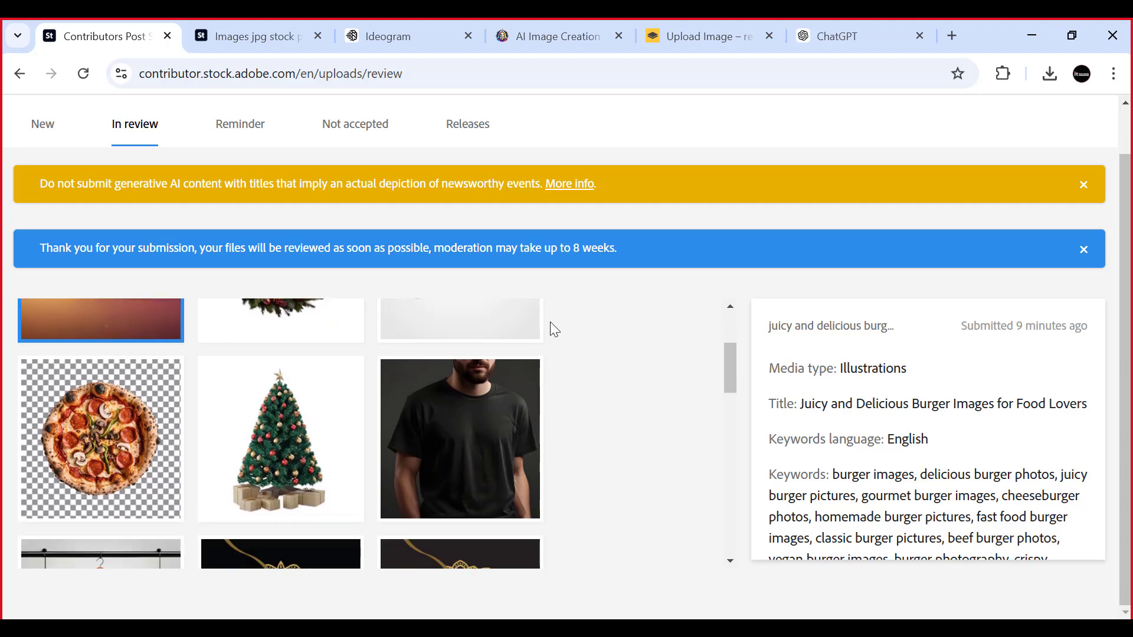
scroll(552, 325, up, 4)
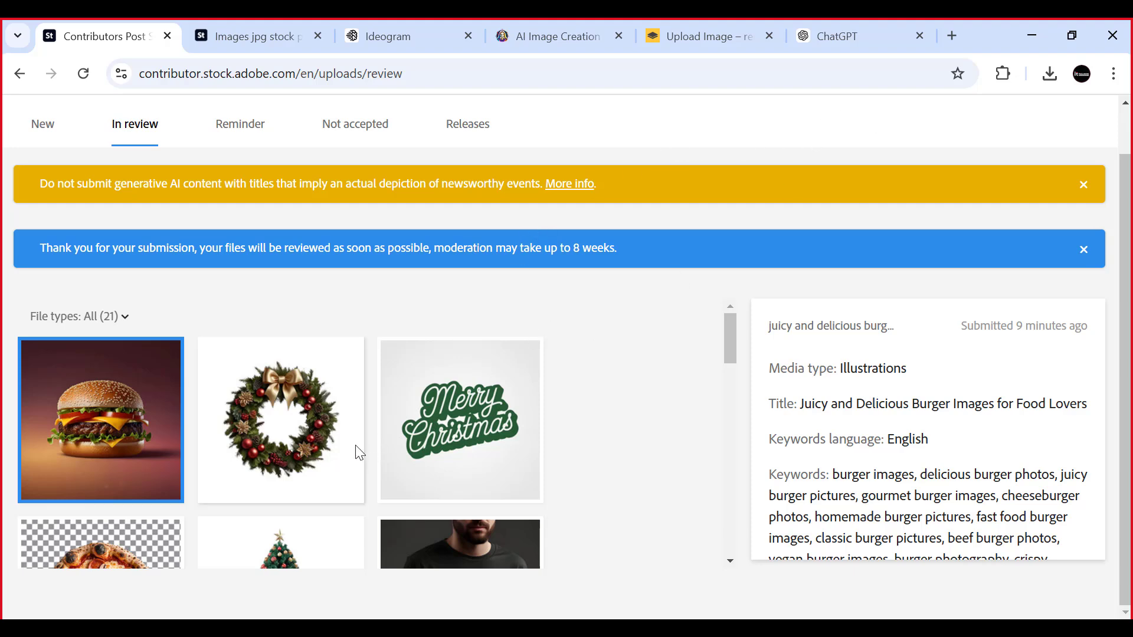
scroll(317, 444, up, 1)
scroll(313, 438, down, 1)
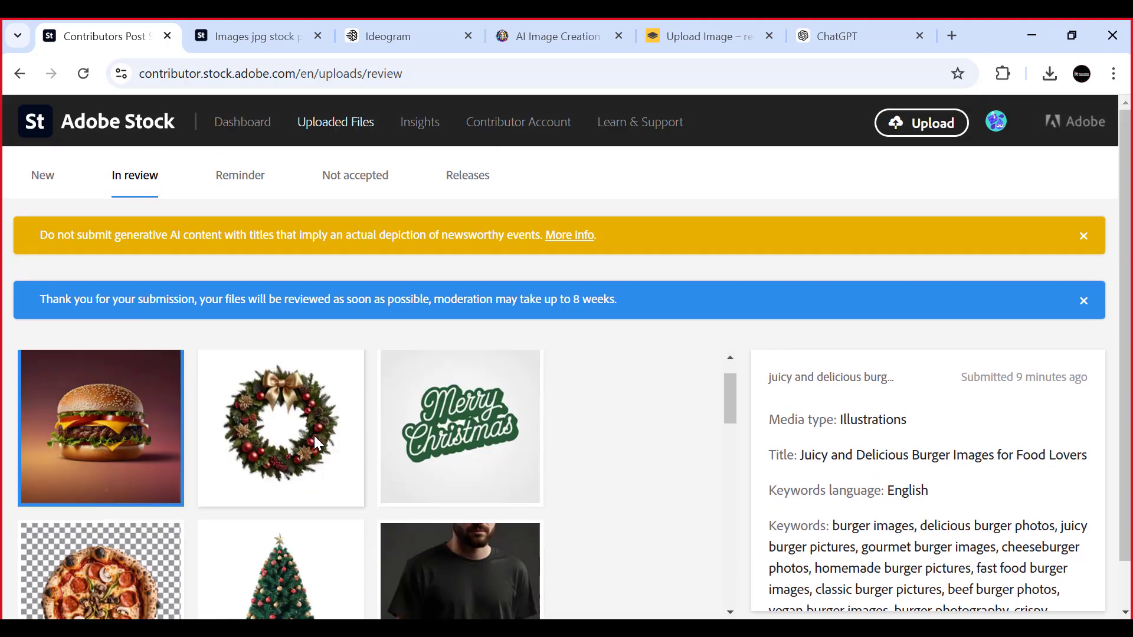
scroll(133, 431, up, 1)
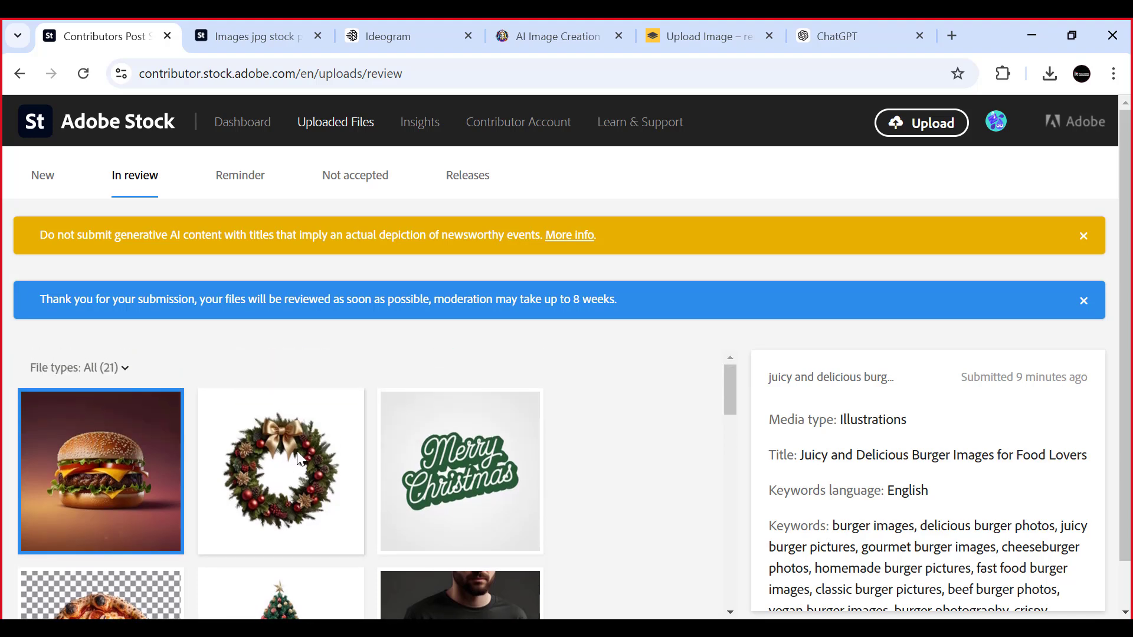
scroll(119, 466, down, 1)
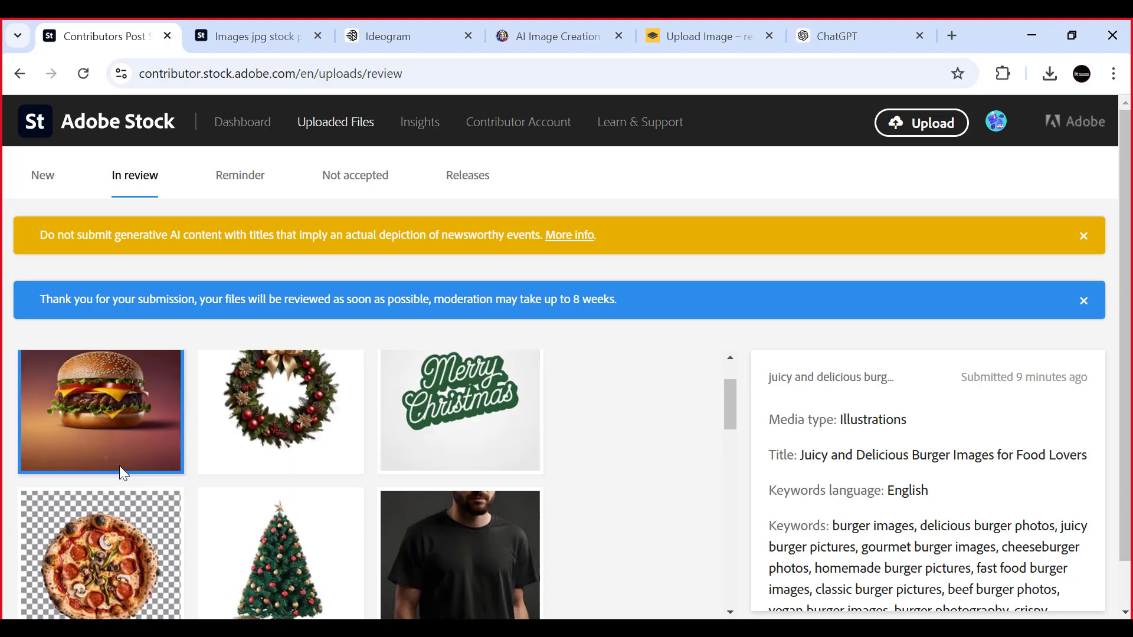
scroll(119, 465, up, 1)
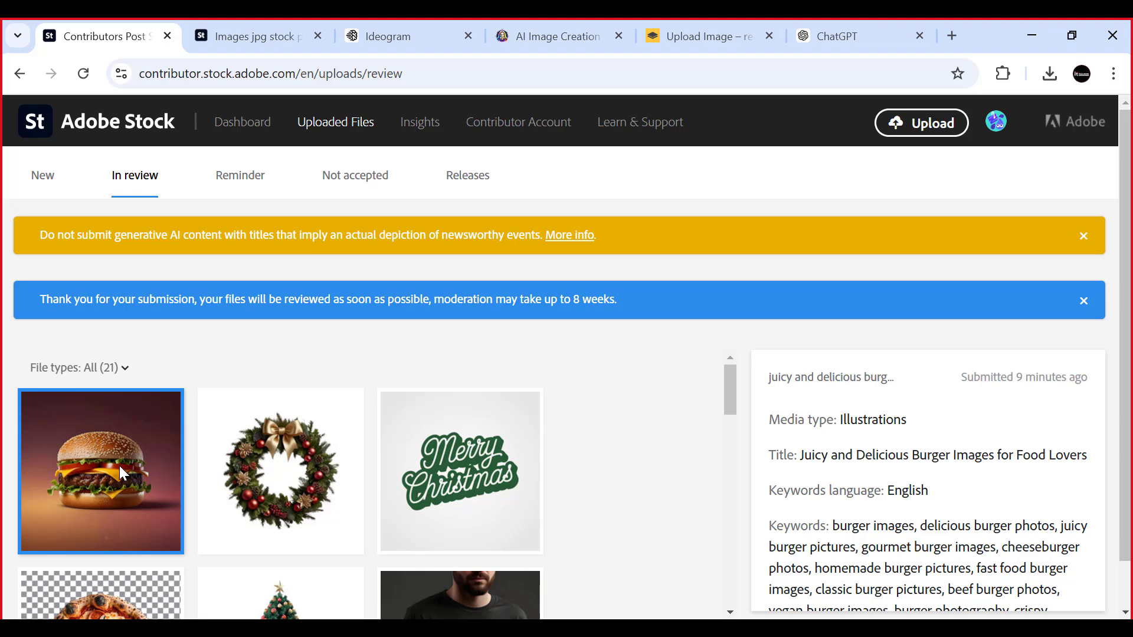
- Browse the rest of the files in review, including the Christmas, pizza, T-shirt and mandala designs
scroll(119, 465, down, 1)
scroll(119, 465, up, 1)
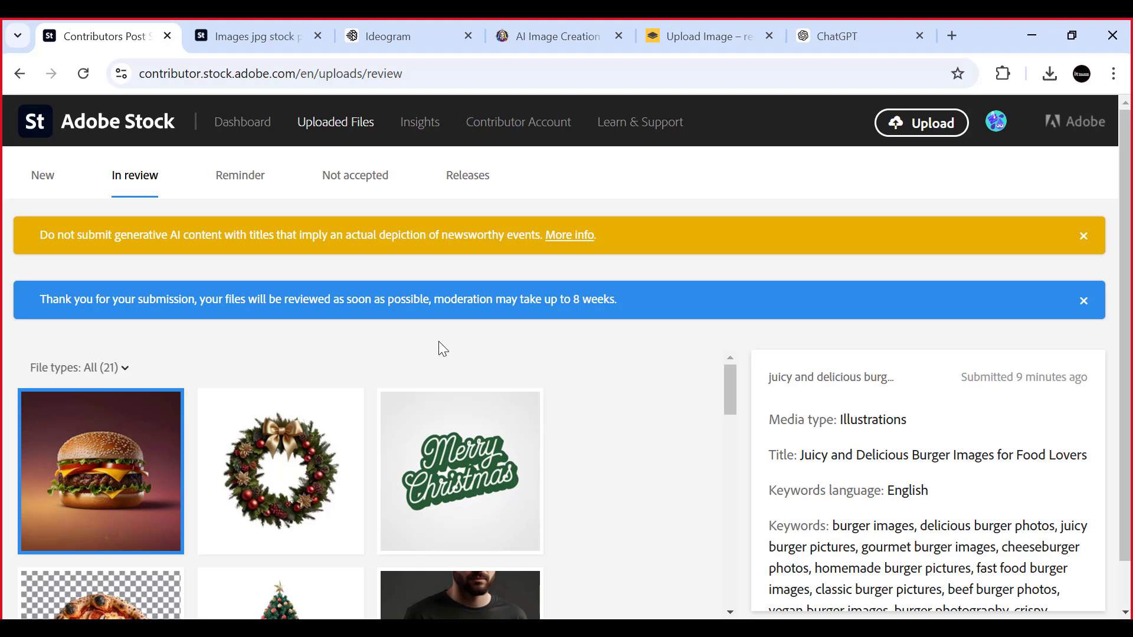
scroll(354, 374, down, 2)
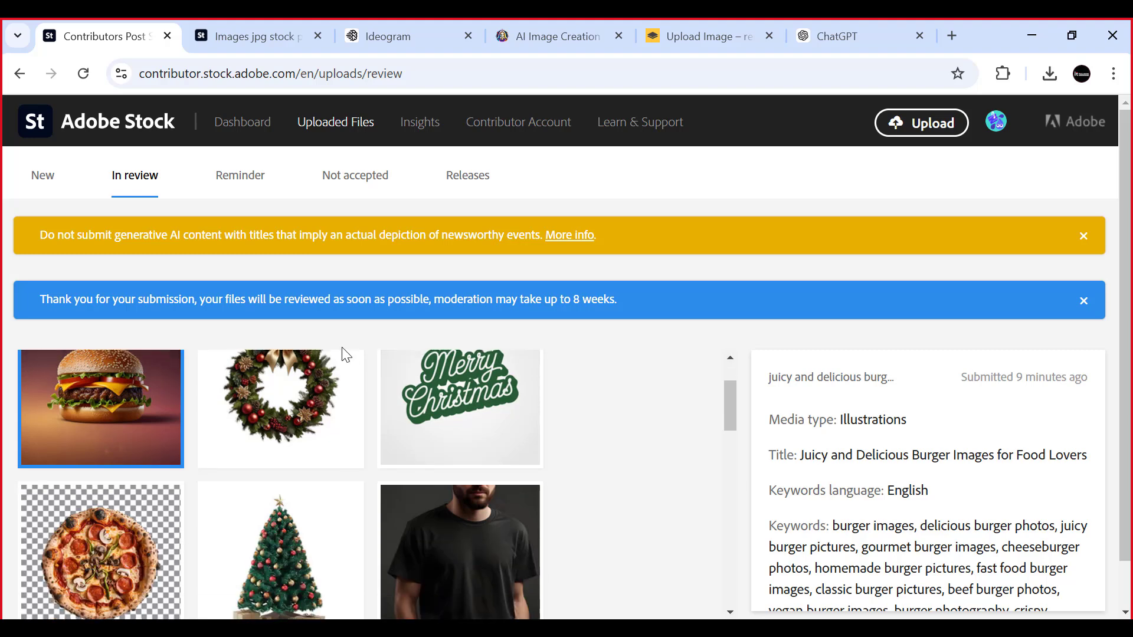
scroll(346, 352, up, 1)
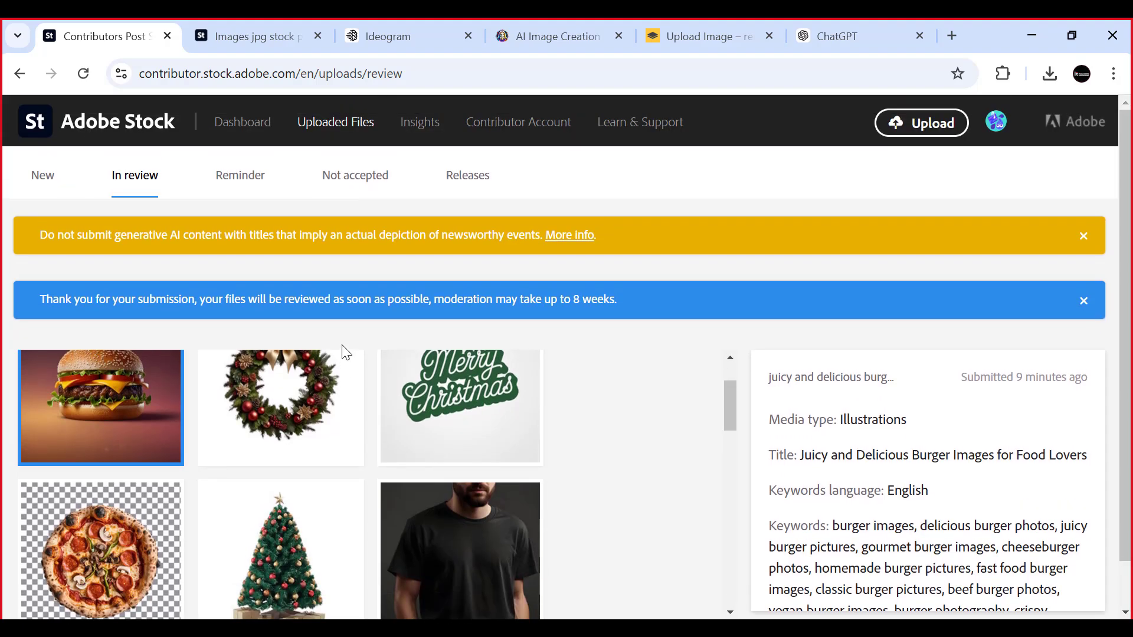
scroll(474, 526, down, 1)
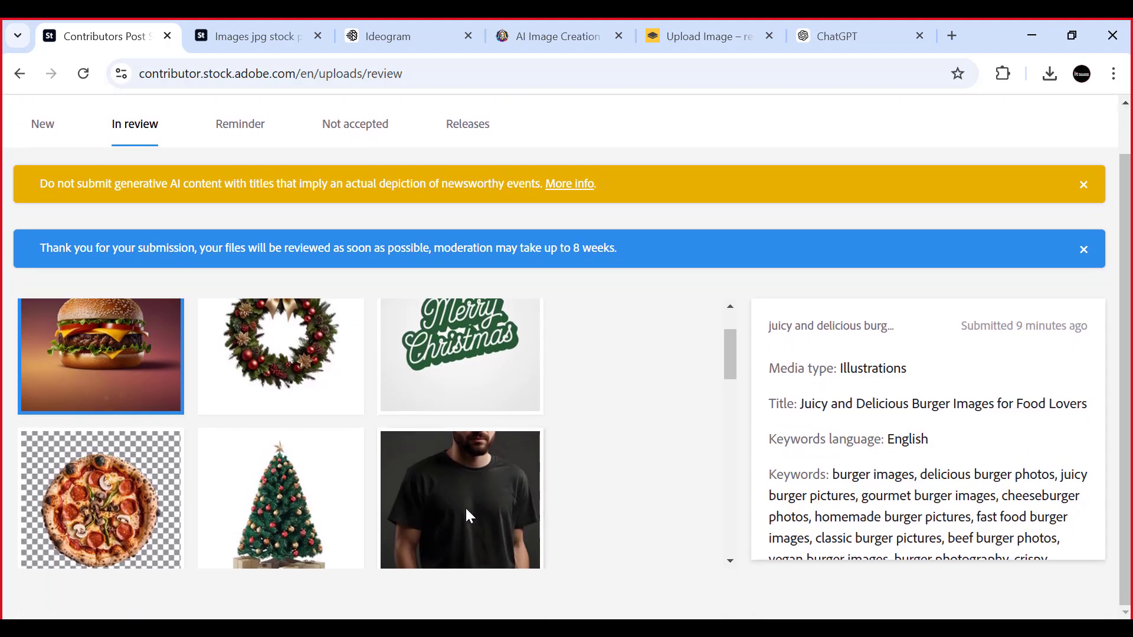
scroll(441, 367, up, 2)
scroll(192, 263, up, 1)
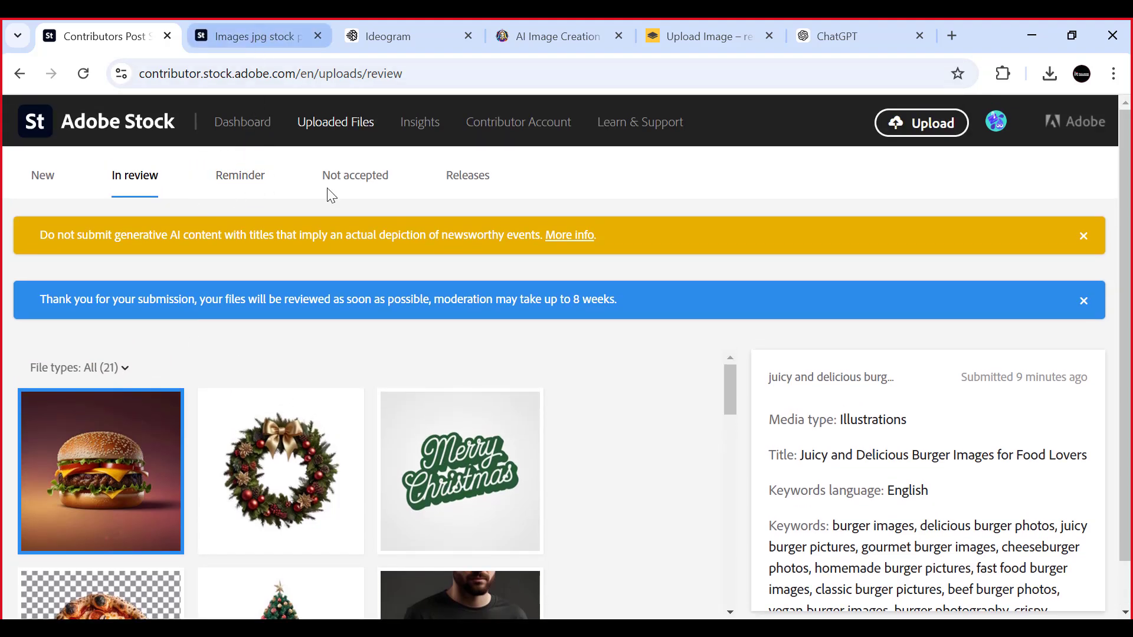
scroll(253, 418, down, 7)
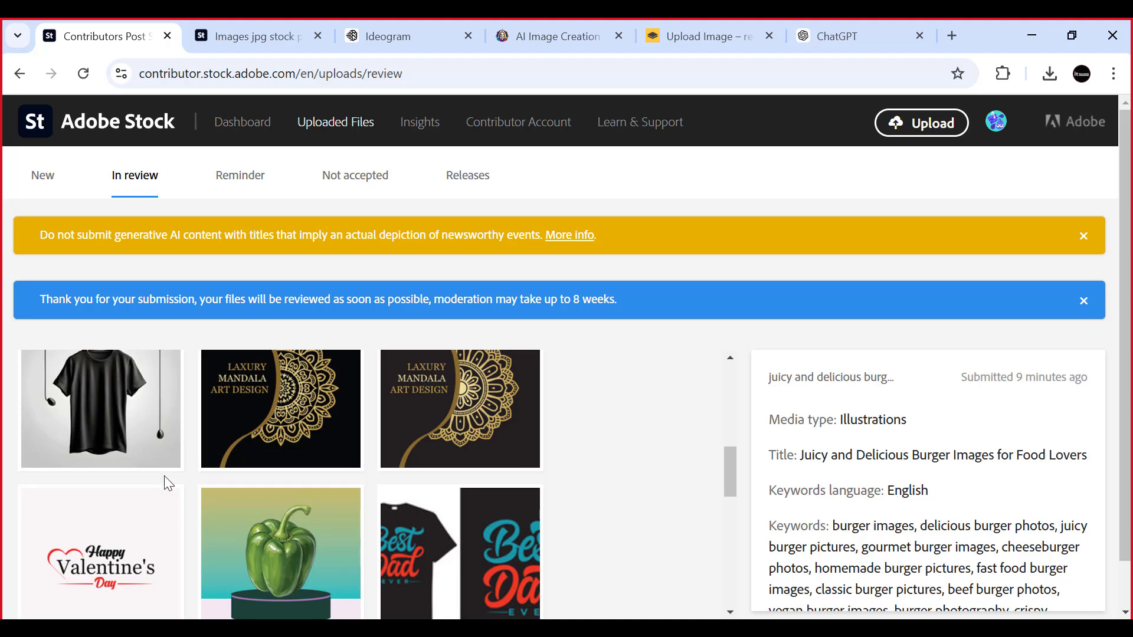
scroll(164, 475, up, 5)
scroll(164, 298, down, 1)
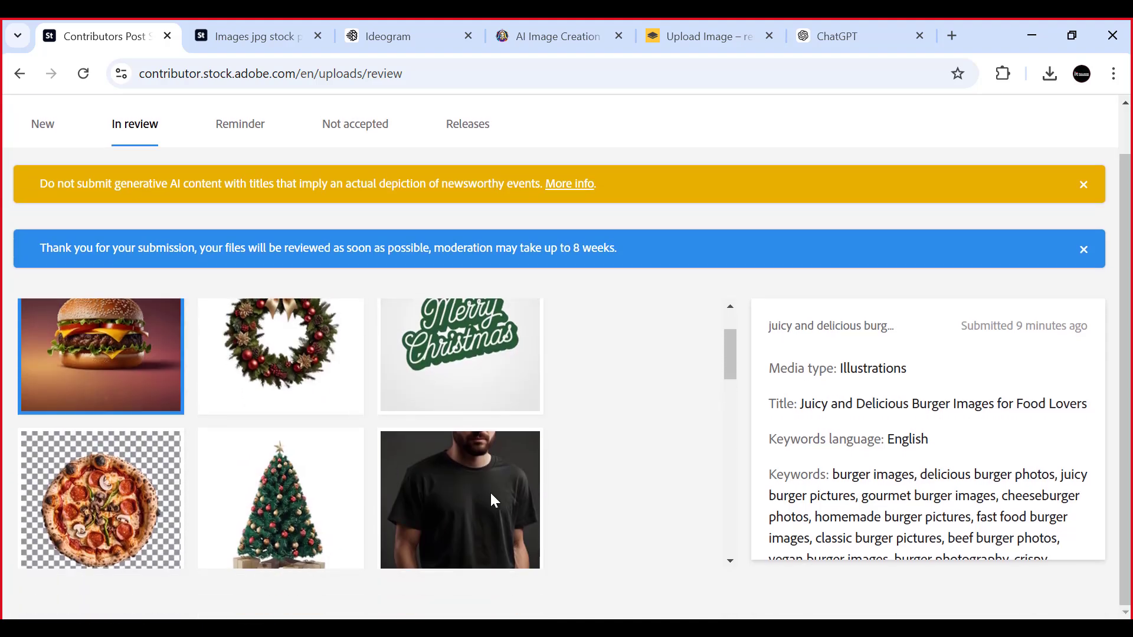
scroll(492, 499, down, 5)
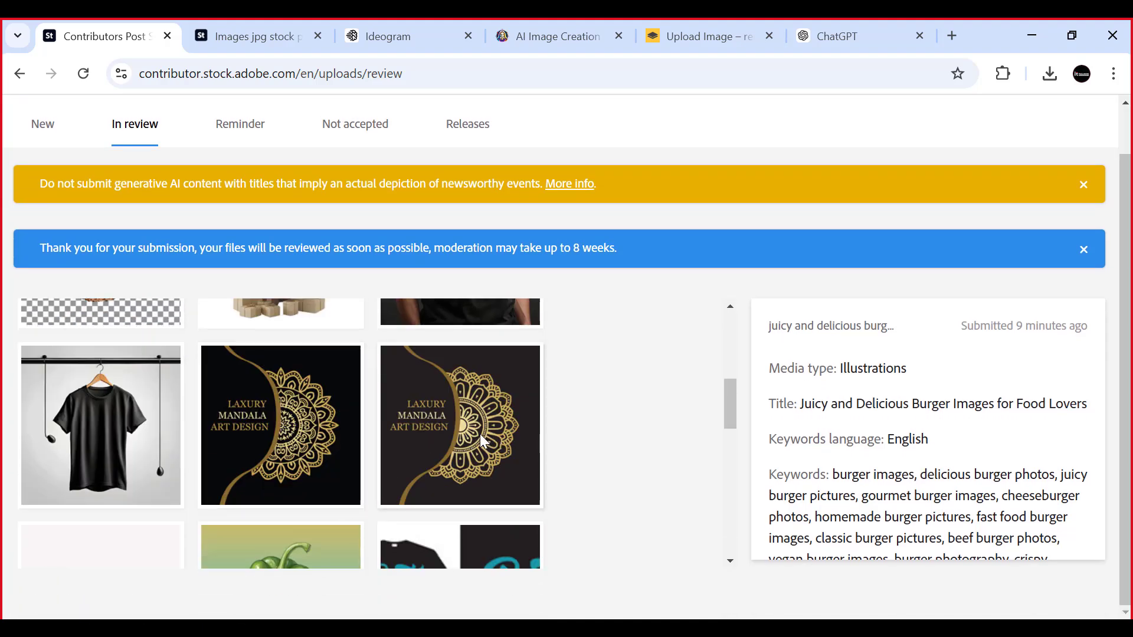
scroll(466, 437, down, 2)
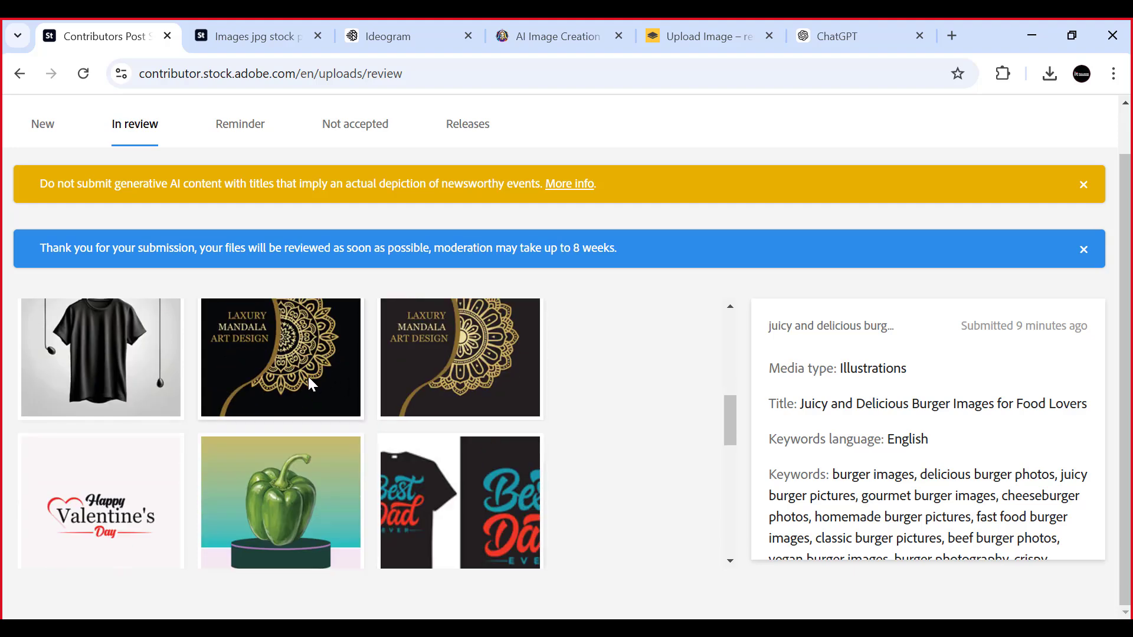
scroll(295, 380, up, 5)
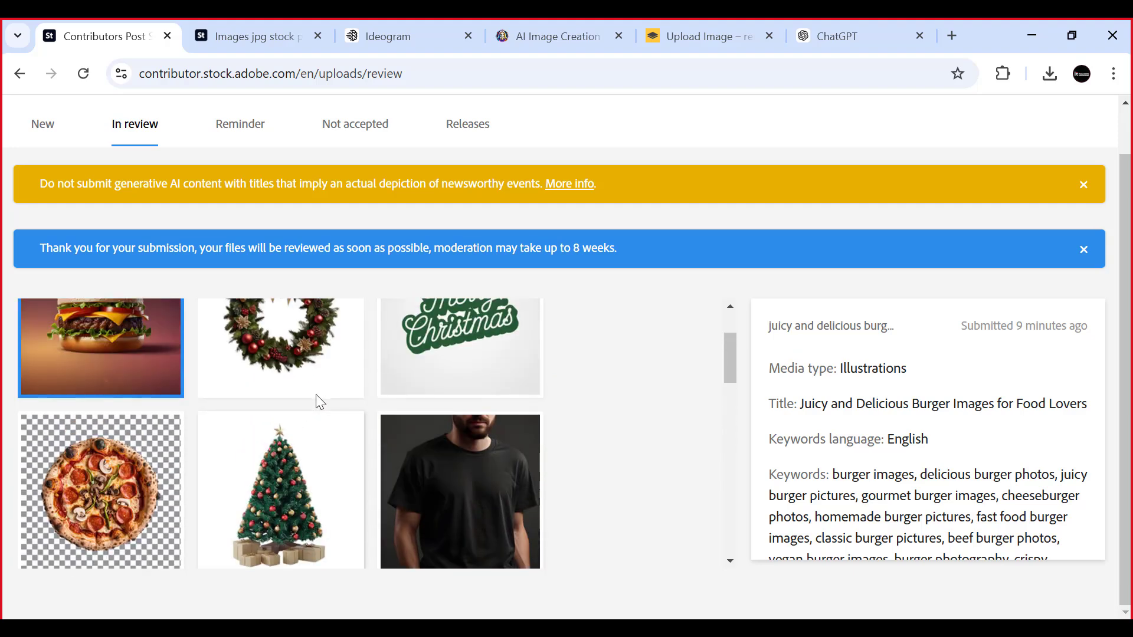
scroll(317, 398, down, 2)
scroll(319, 477, up, 5)
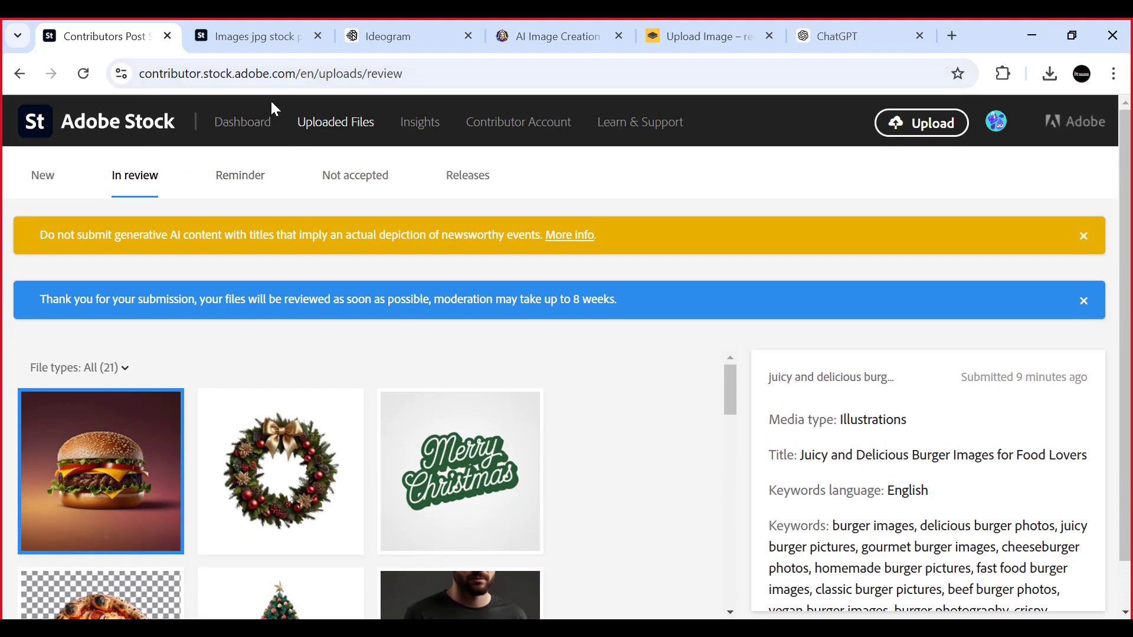
- Look through the Adobe Stock search results for "images jpg" filtered to generative AI only
click(242, 37)
scroll(339, 272, down, 5)
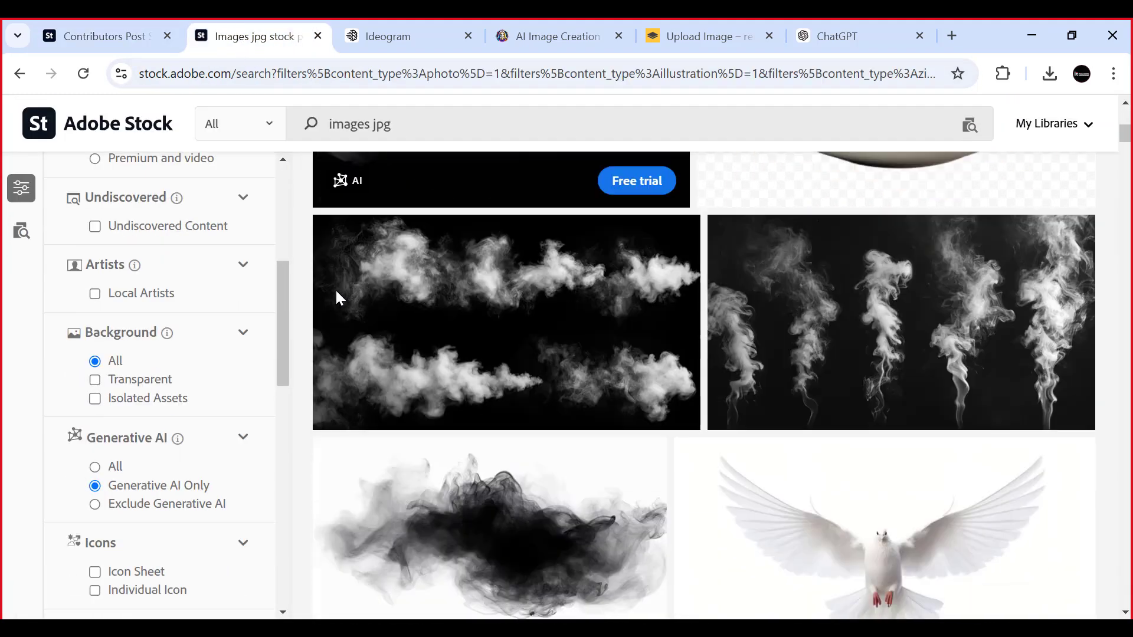
scroll(389, 300, down, 4)
scroll(407, 316, up, 9)
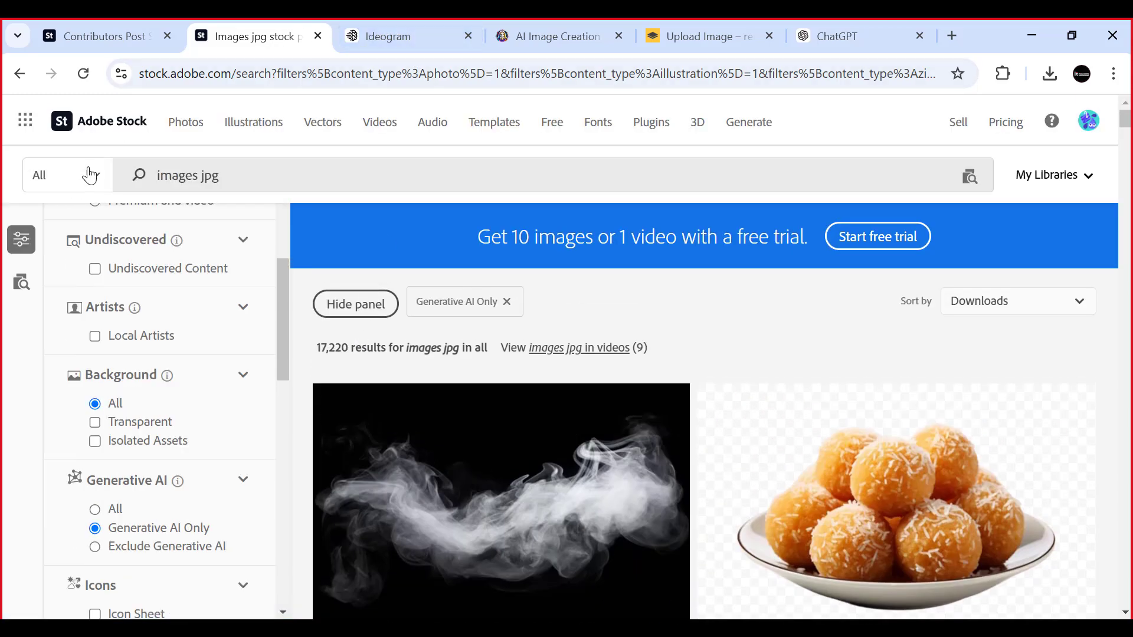
- Open the contributor Insights and examine the recent top sellers' photos for Nov 18 - Nov 24
click(126, 27)
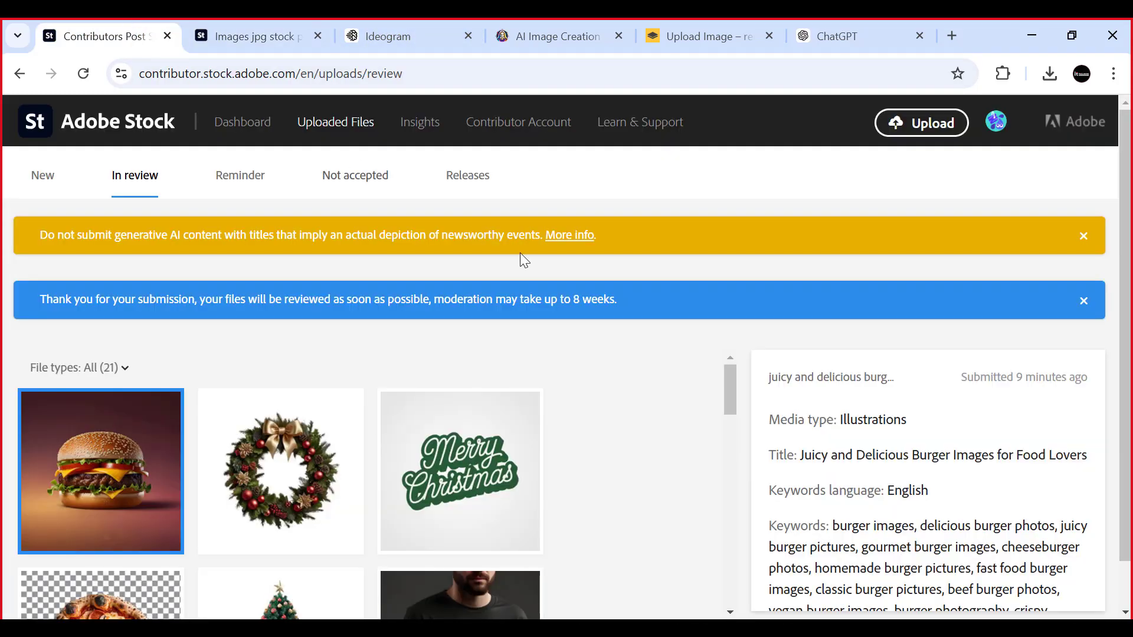
click(425, 127)
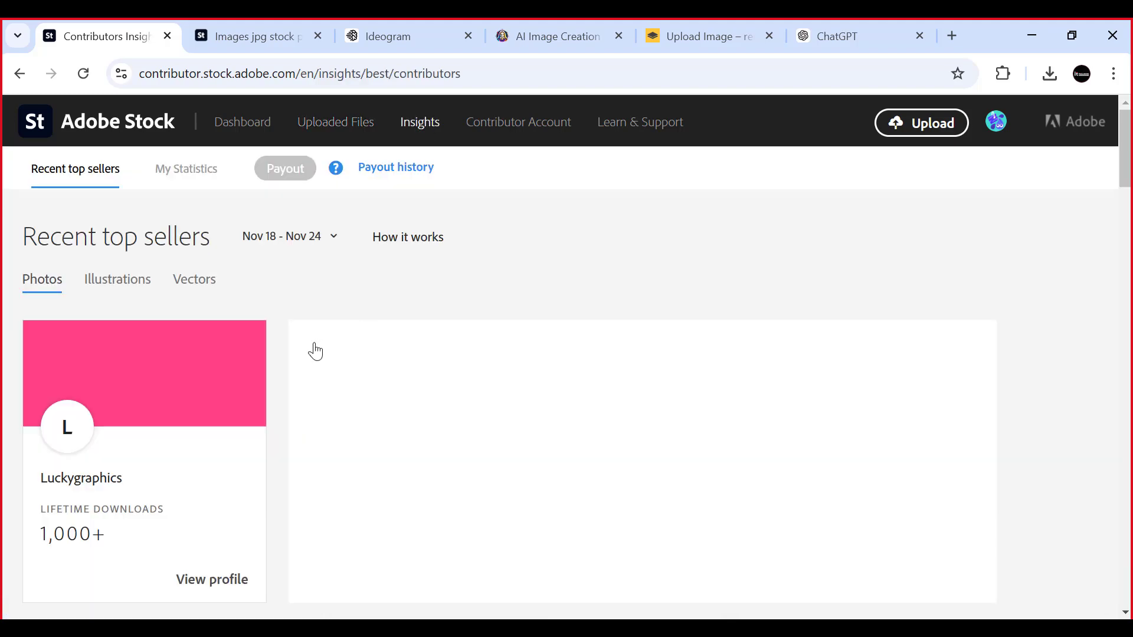
scroll(312, 351, down, 2)
scroll(141, 423, down, 1)
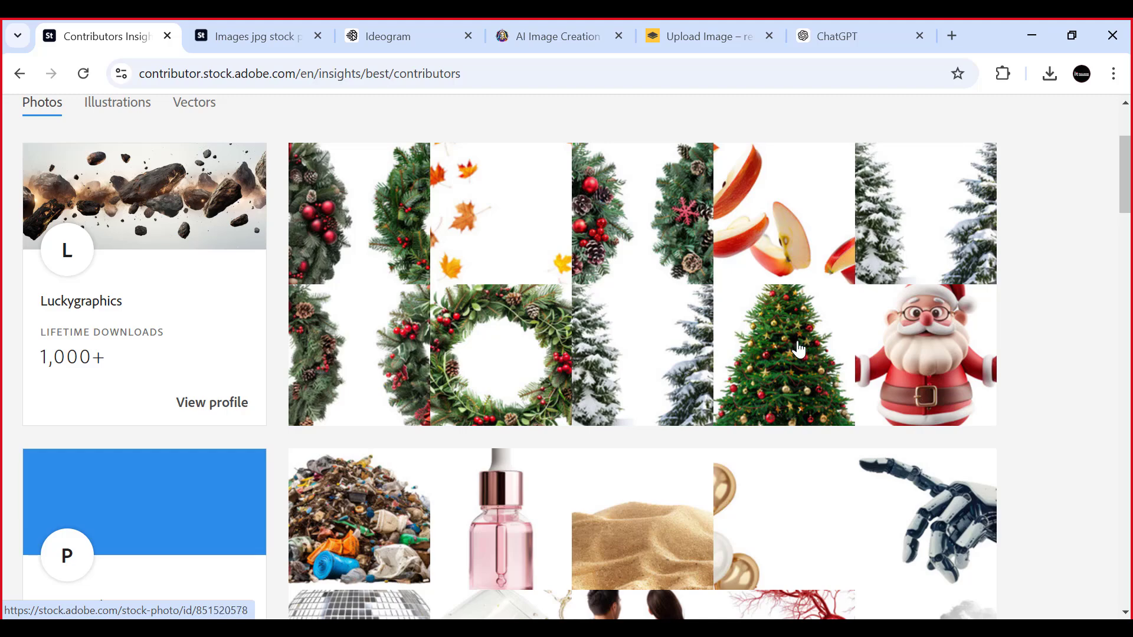
scroll(582, 328, down, 5)
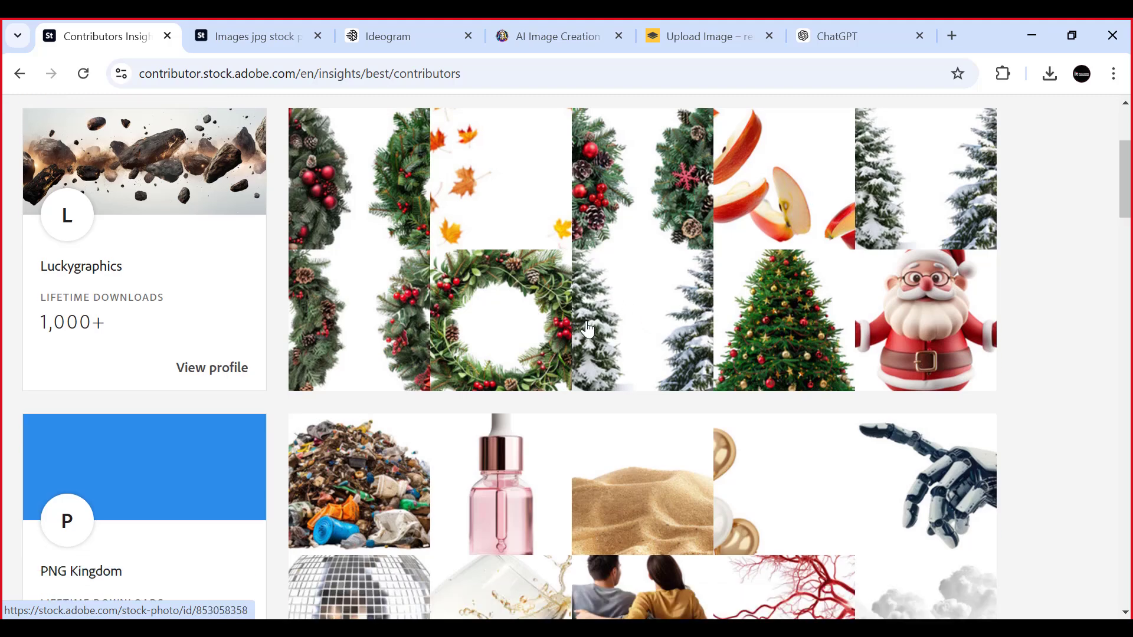
scroll(583, 328, down, 6)
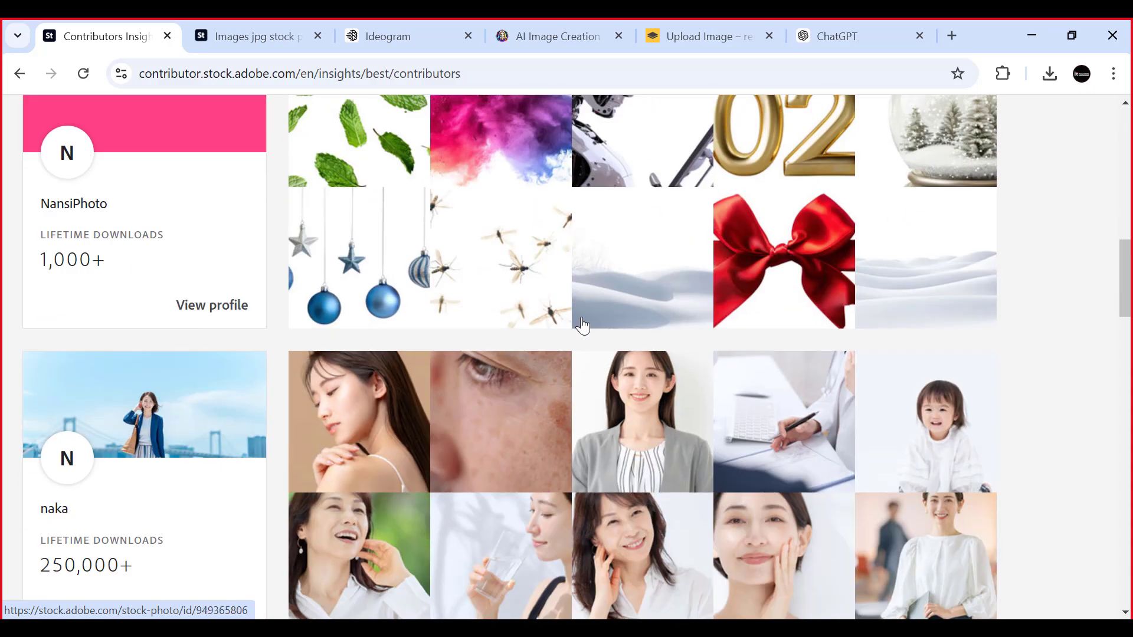
scroll(583, 325, down, 4)
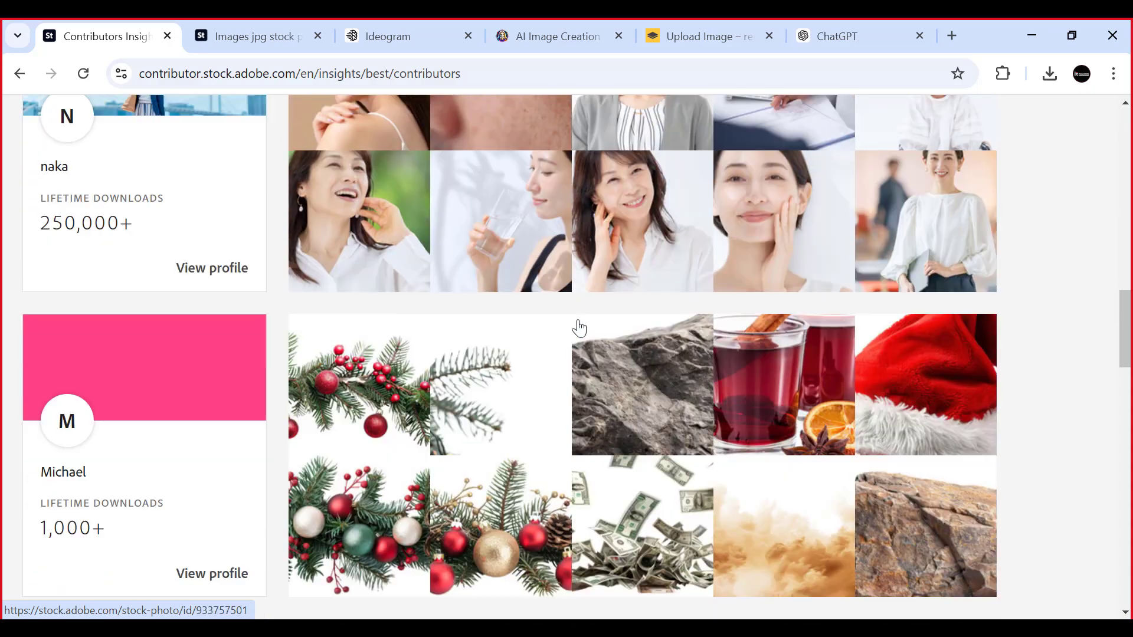
scroll(578, 321, down, 4)
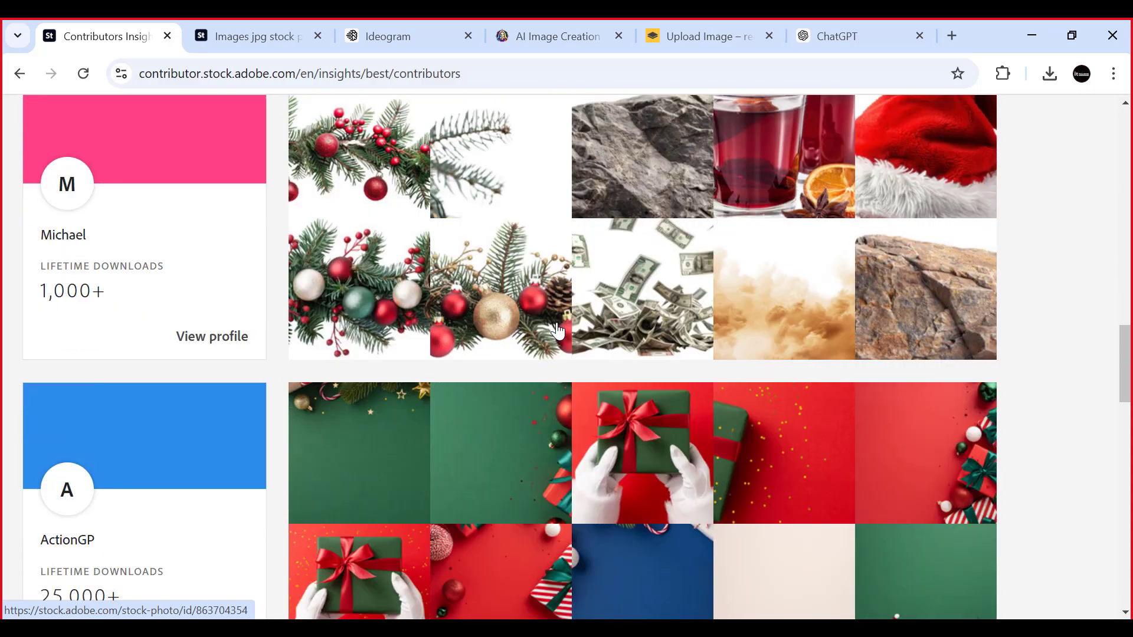
scroll(499, 298, up, 11)
scroll(499, 298, up, 11)
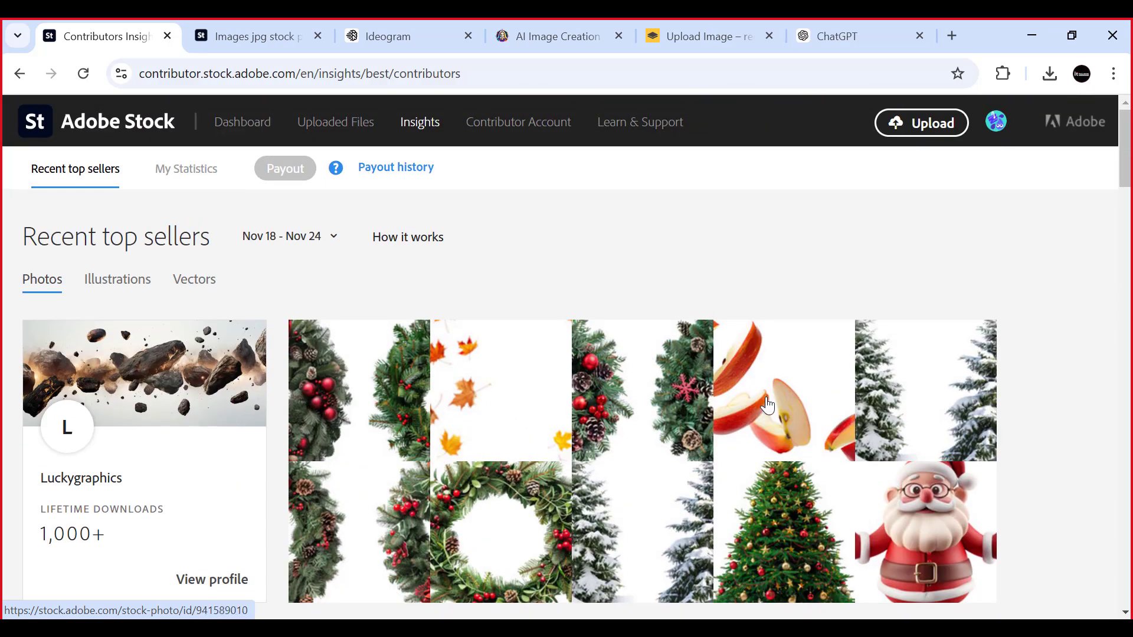
scroll(769, 404, down, 2)
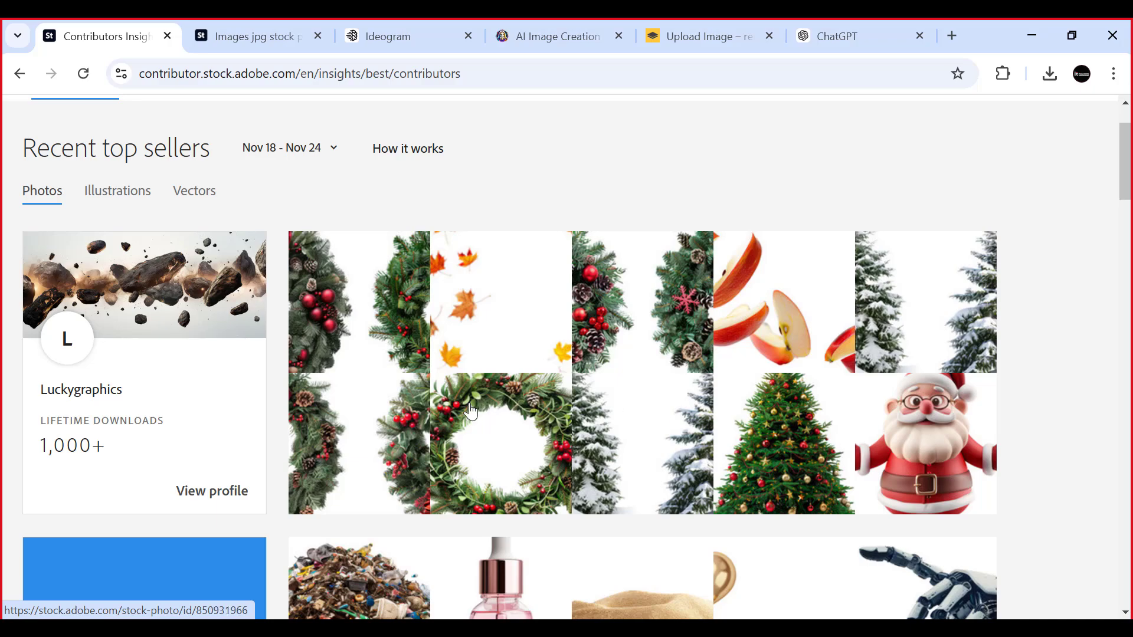
scroll(522, 412, down, 10)
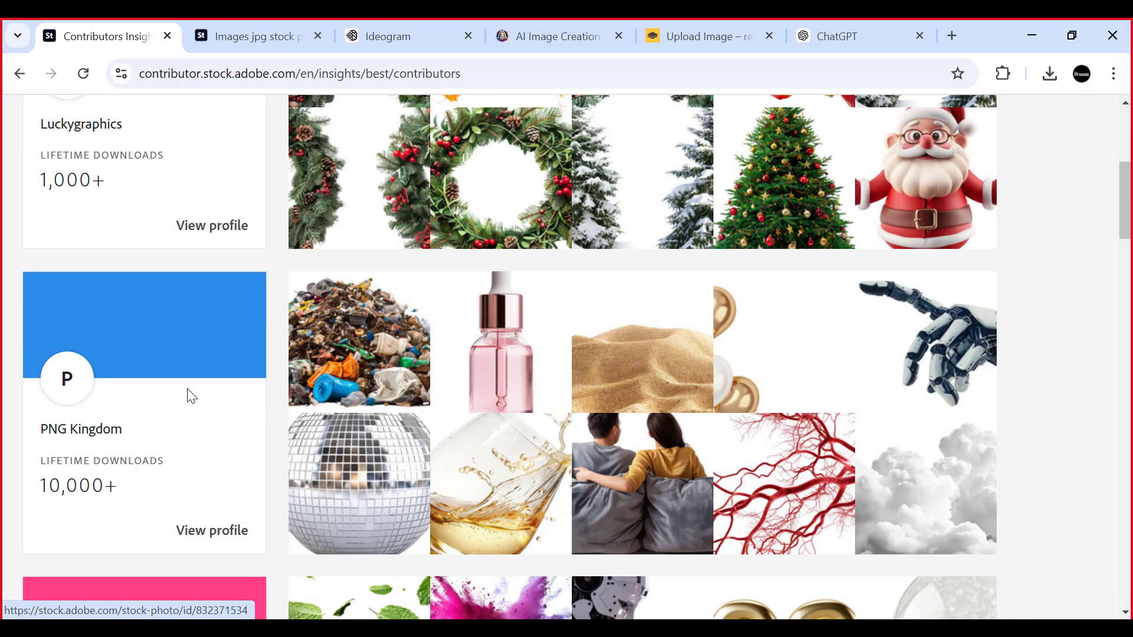
scroll(283, 384, down, 12)
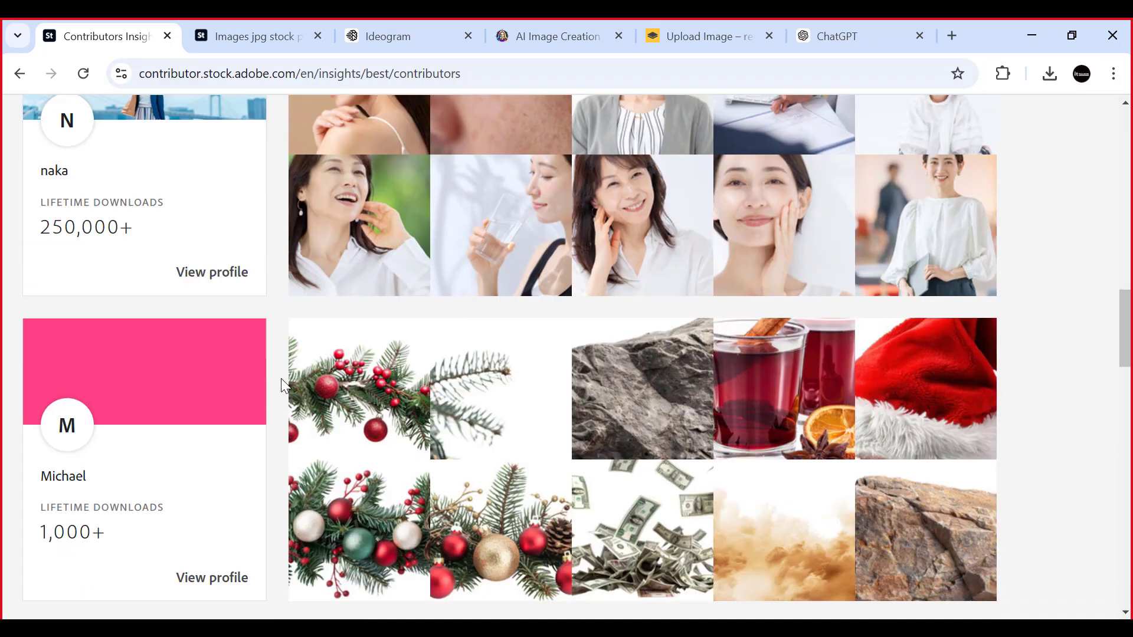
scroll(280, 378, down, 3)
scroll(281, 378, up, 15)
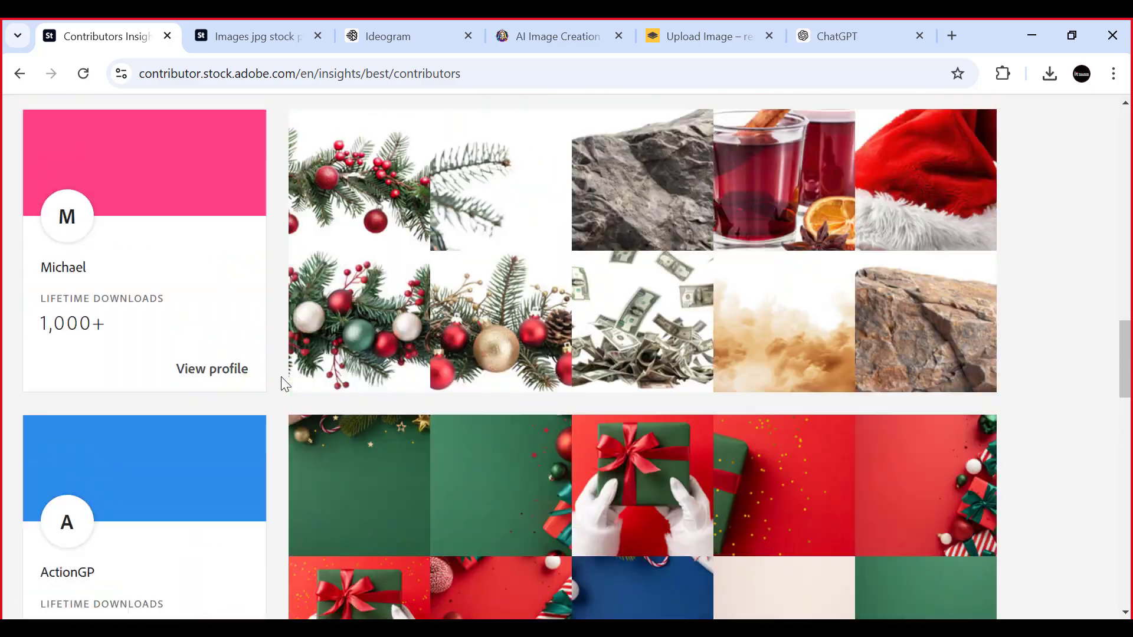
scroll(271, 377, up, 10)
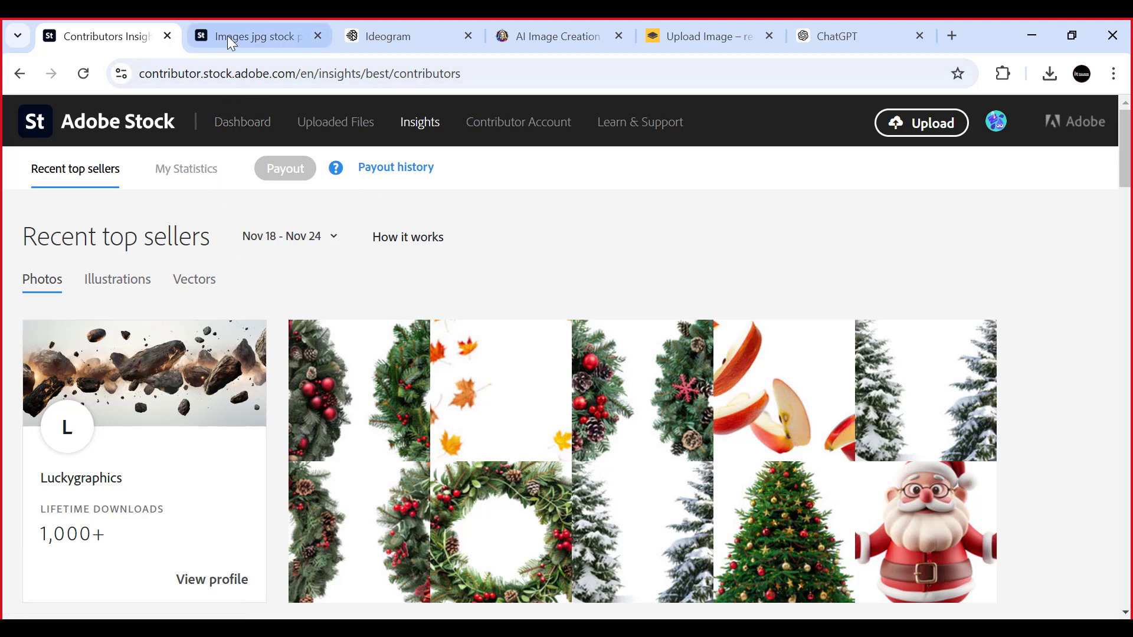
- Check the contributor dashboard and the new and in-review lists of the uploaded files
click(254, 127)
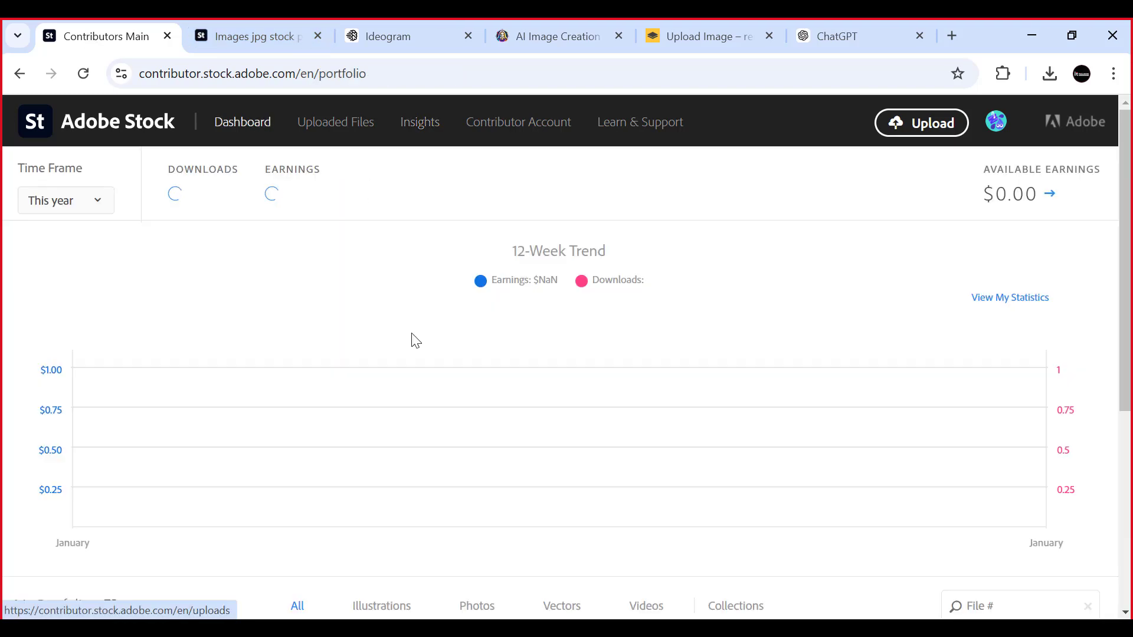
click(319, 123)
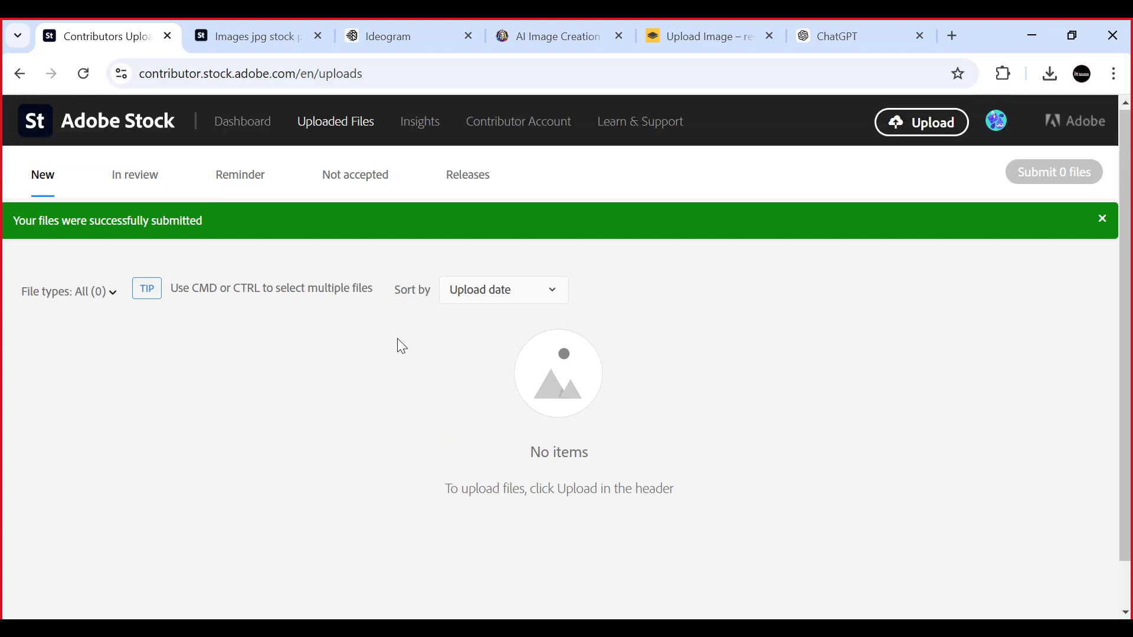
click(136, 177)
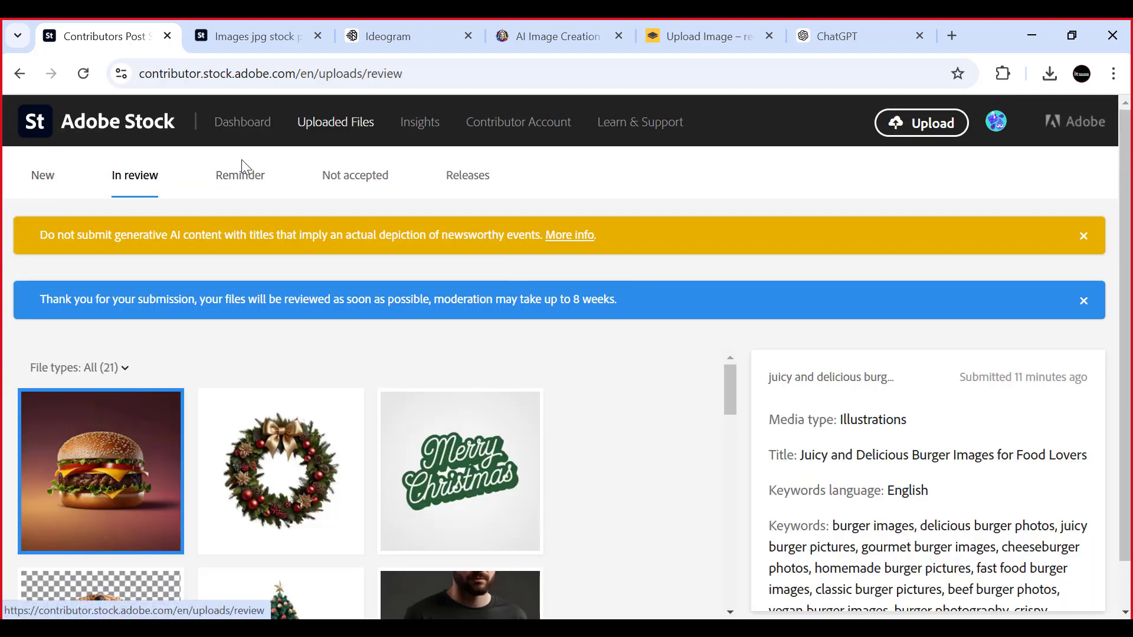
click(41, 185)
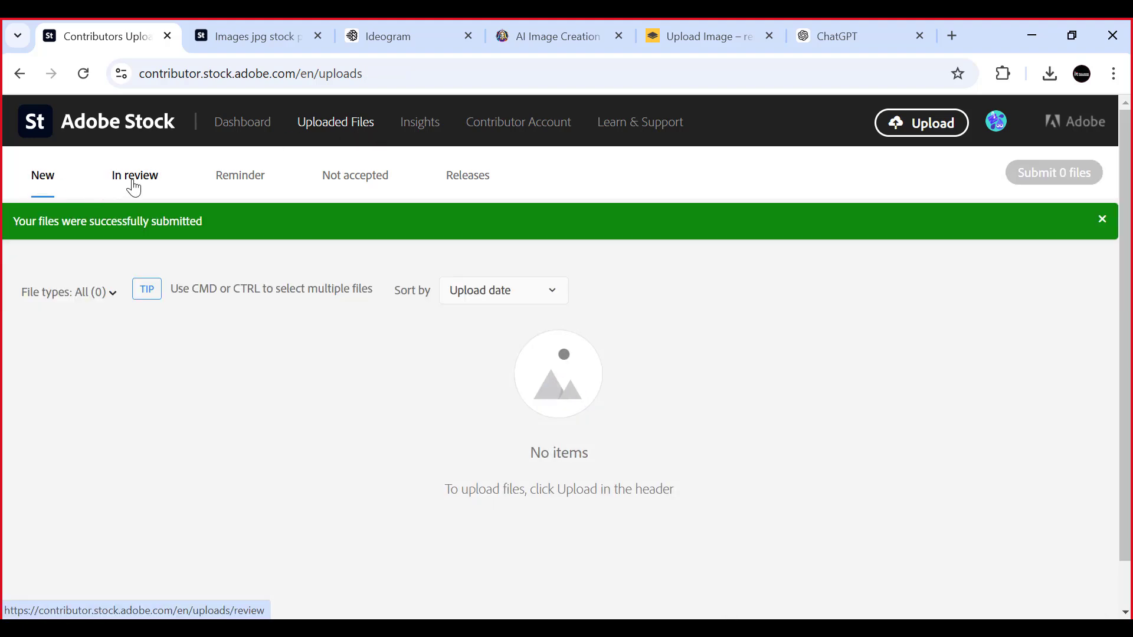
- Return to the files in review and look over the submitted burger, wreath and neighbouring images again
click(139, 182)
scroll(142, 308, down, 1)
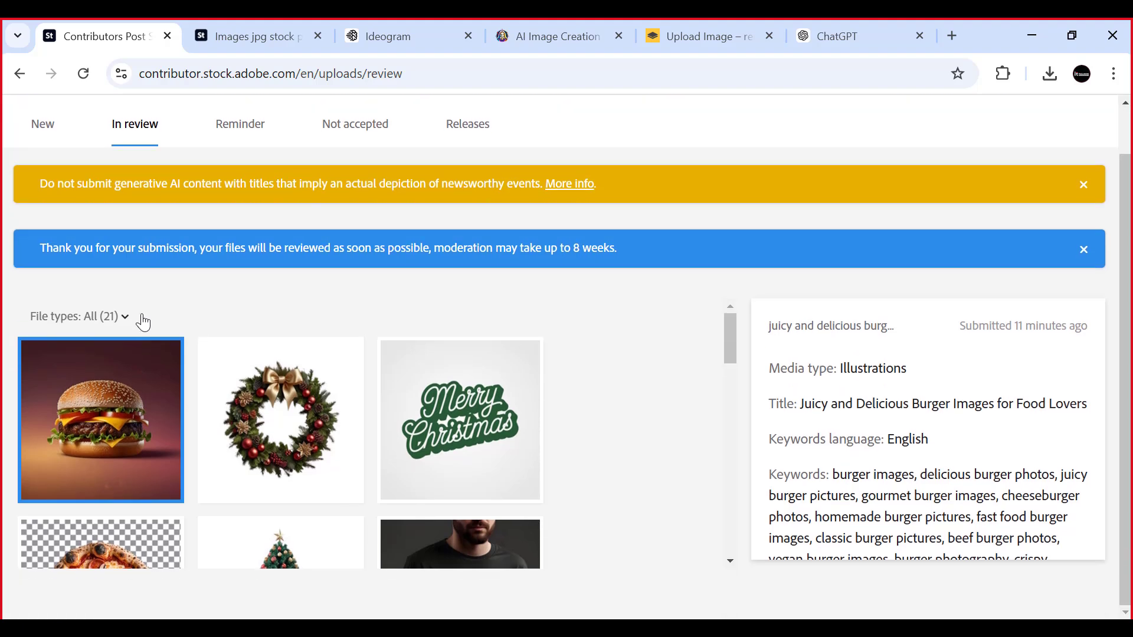
scroll(292, 430, down, 3)
scroll(292, 429, up, 3)
scroll(288, 396, down, 4)
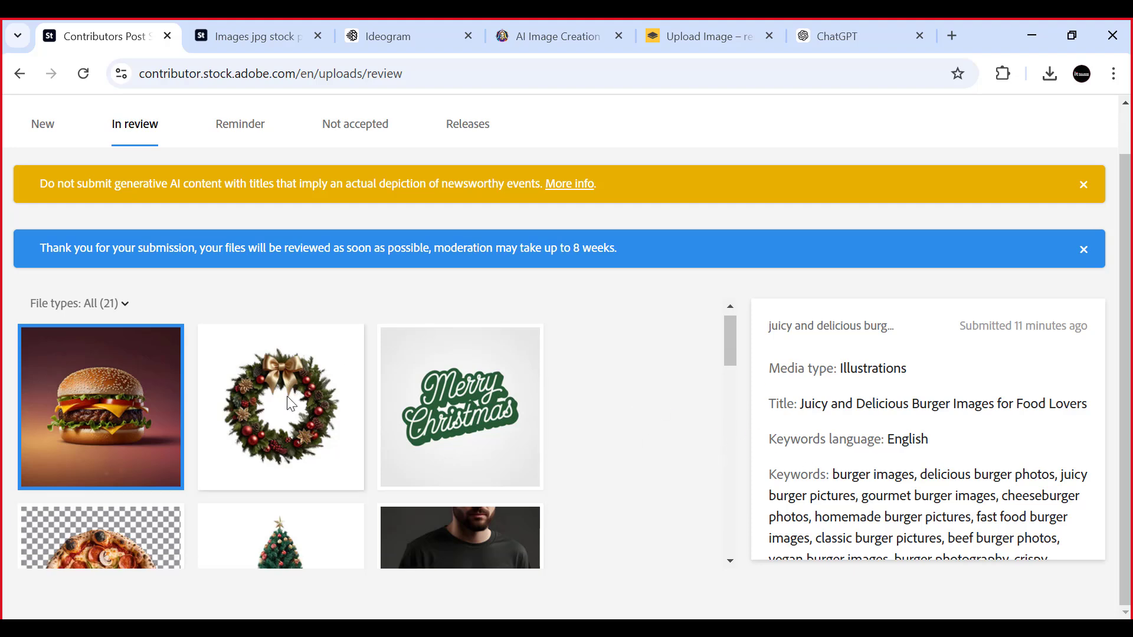
scroll(288, 397, up, 4)
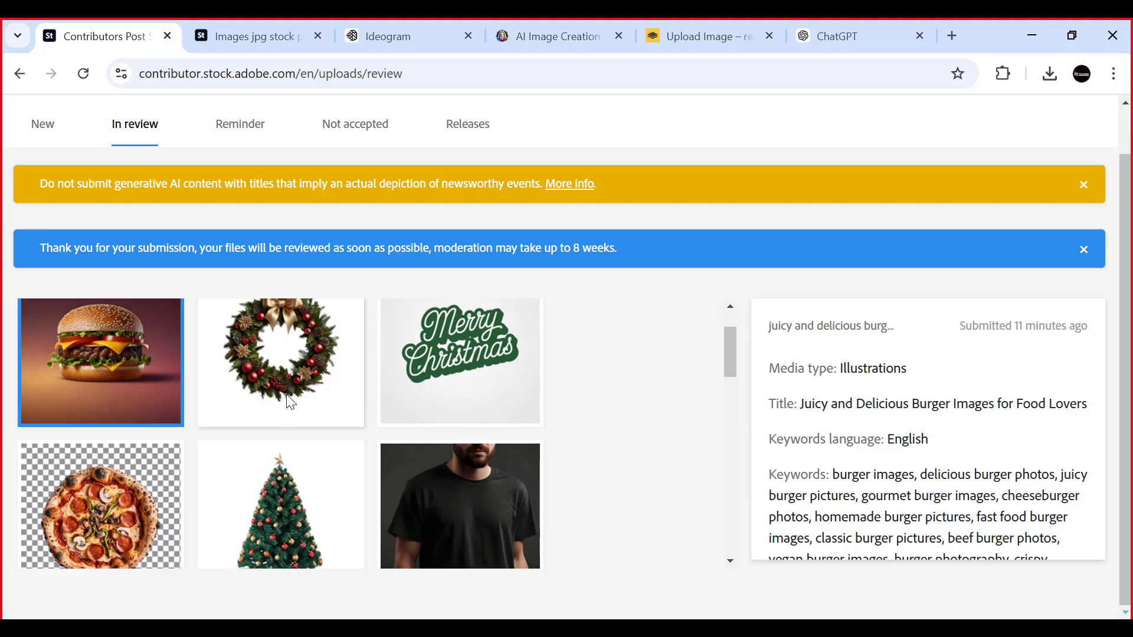
scroll(286, 394, up, 1)
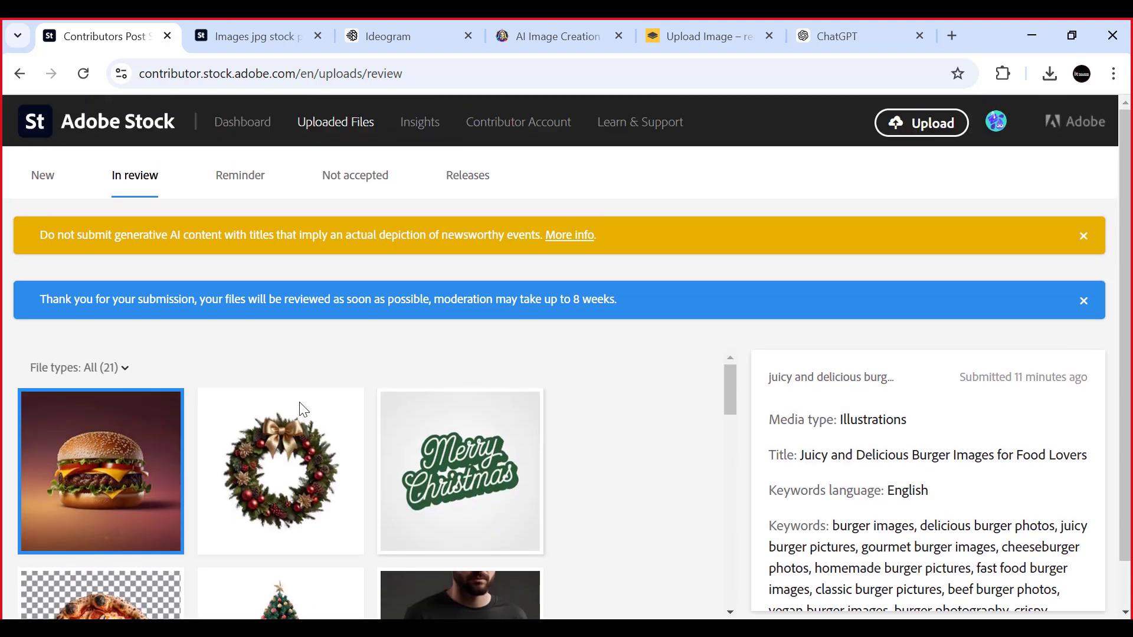
scroll(274, 409, down, 1)
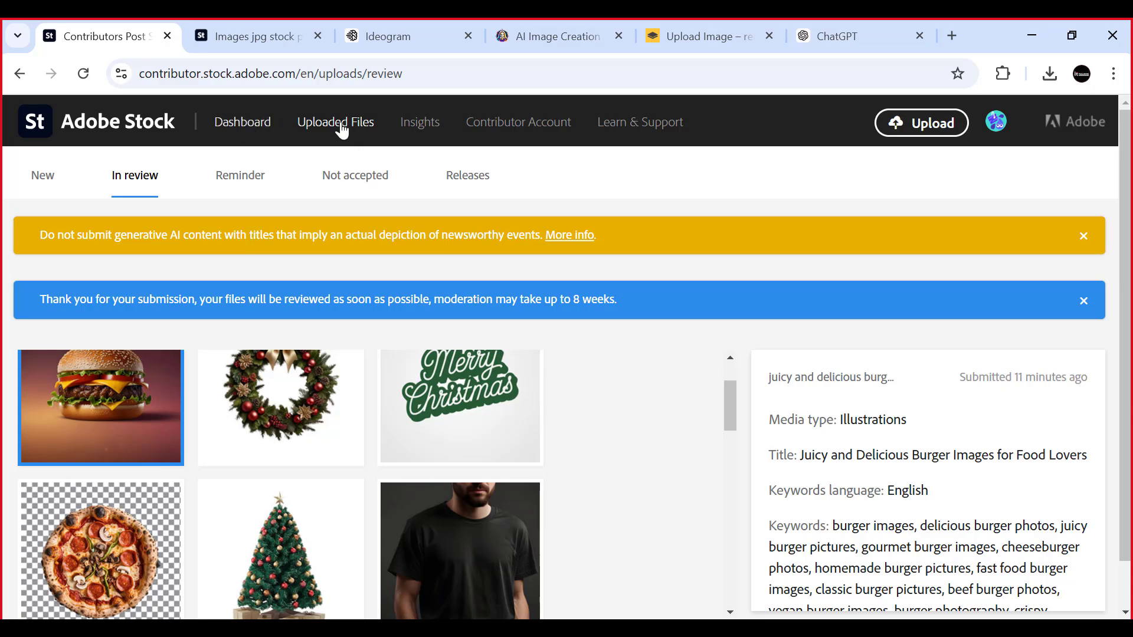
- Open the contributor Insights again and look through the recent top sellers' photo collections for Nov 18 - Nov 24
click(420, 121)
scroll(274, 325, down, 3)
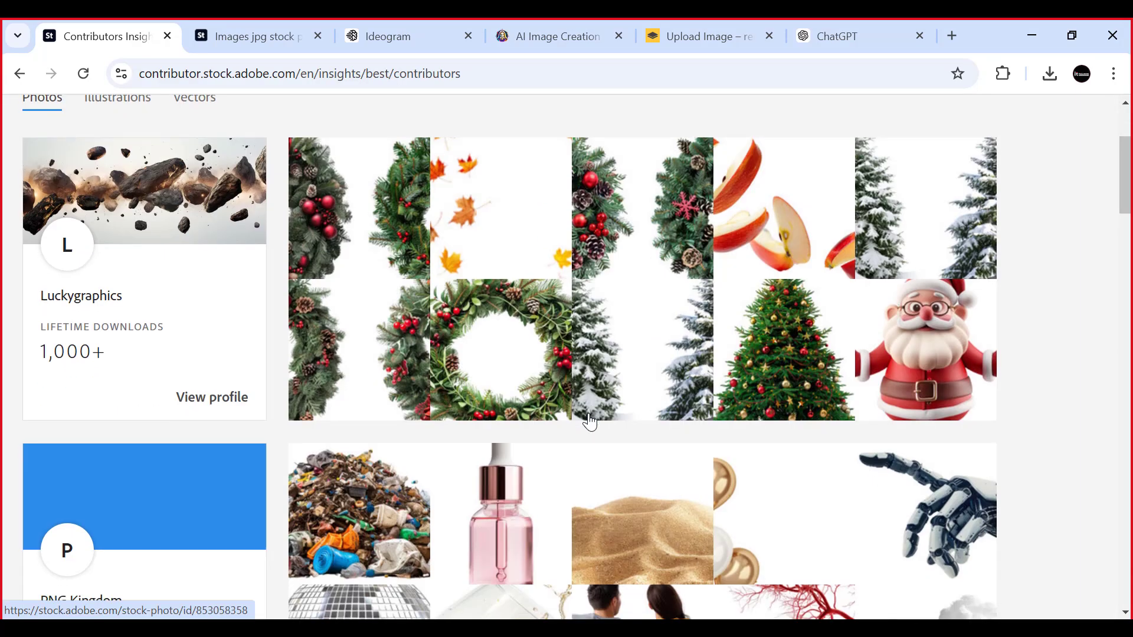
scroll(444, 425, down, 6)
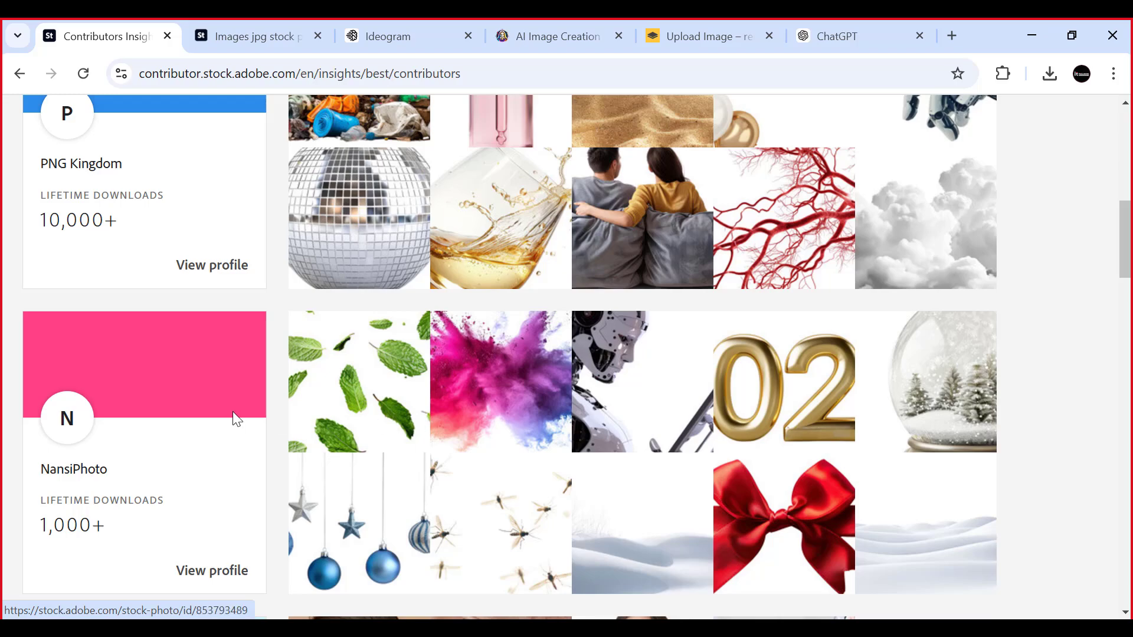
scroll(581, 416, down, 1)
scroll(581, 416, down, 6)
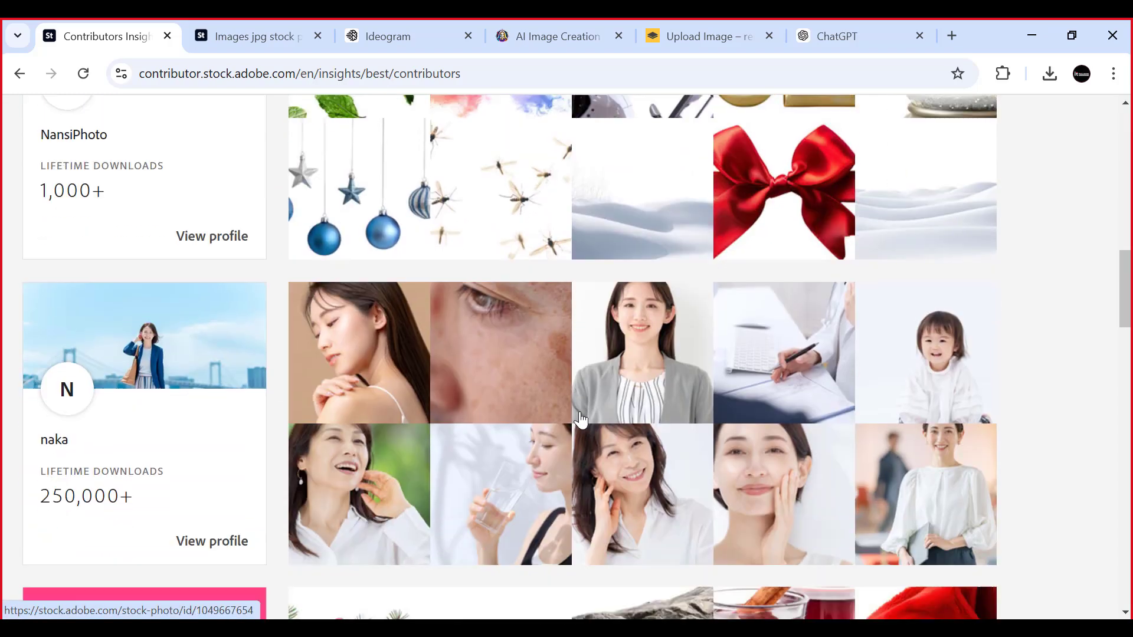
scroll(531, 404, up, 15)
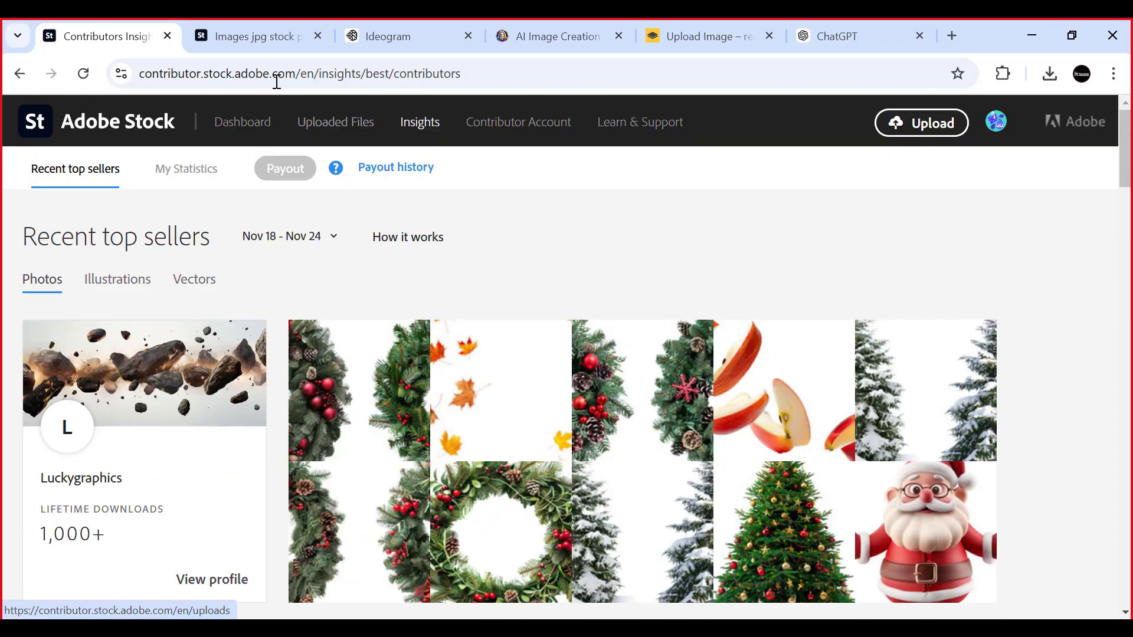
- Go back to the generative-AI-only "images jpg" search results sorted by downloads and look over the first images
click(255, 32)
scroll(349, 304, down, 4)
scroll(354, 310, down, 2)
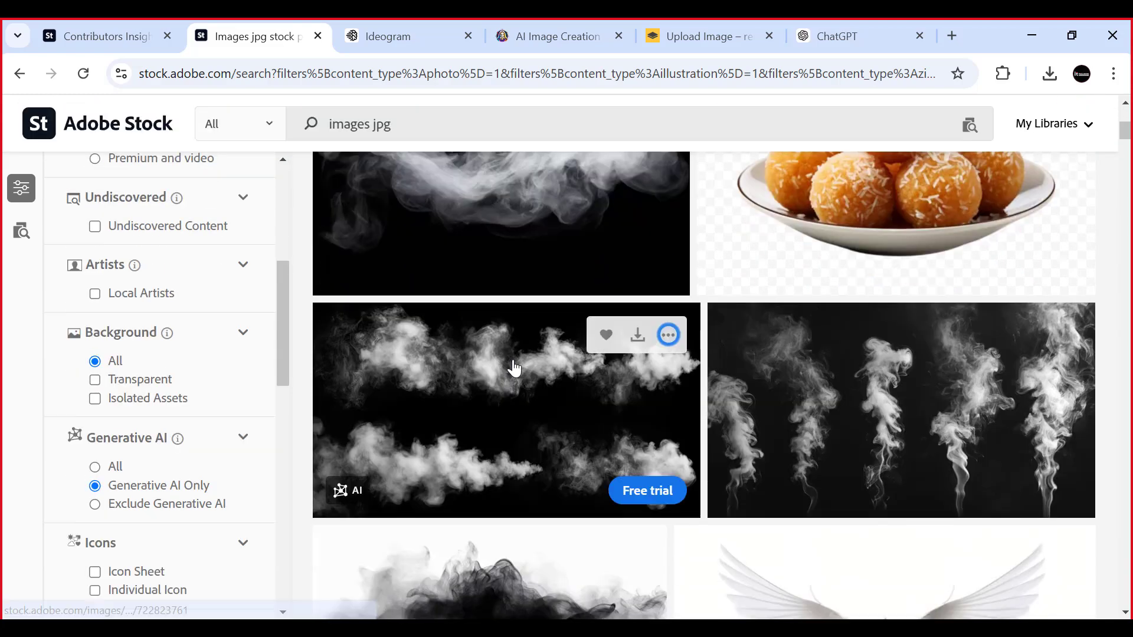
scroll(512, 369, up, 7)
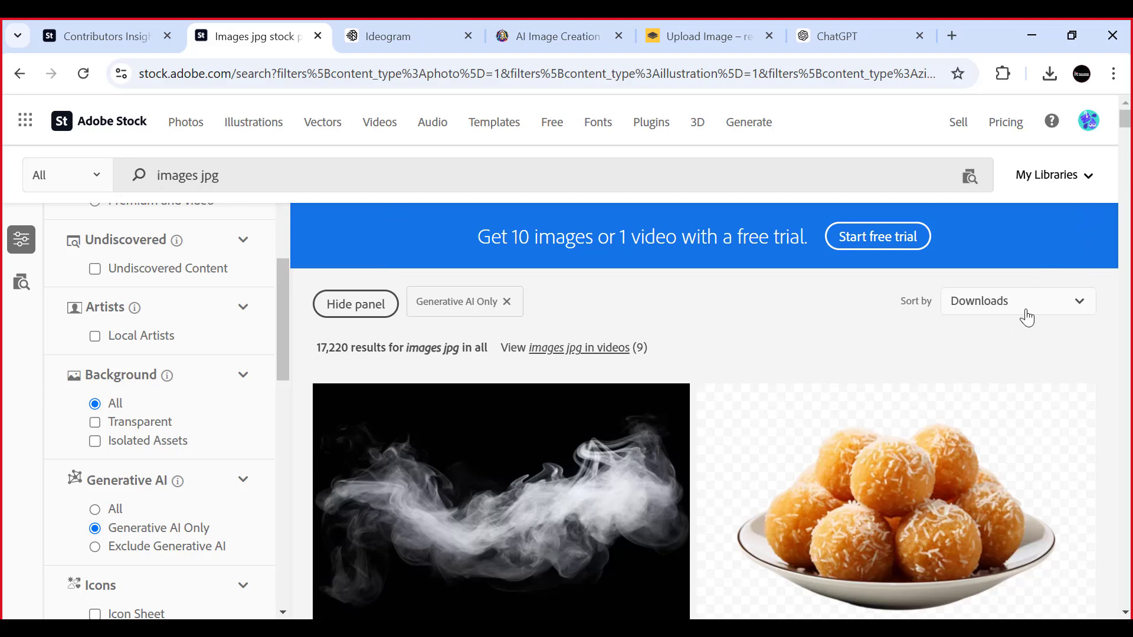
click(355, 304)
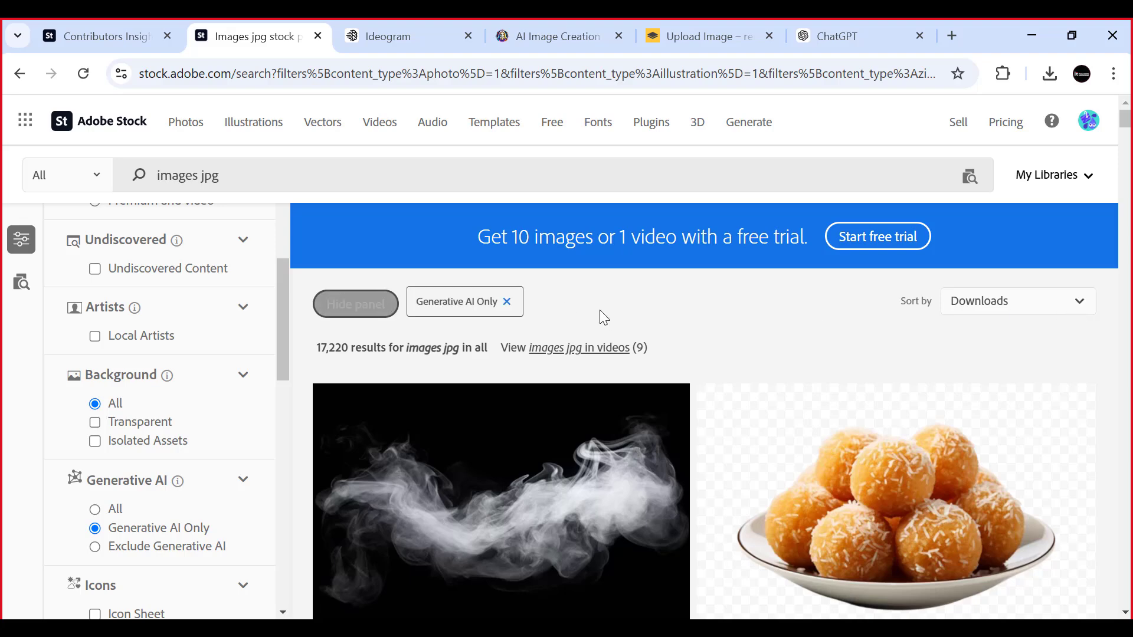
scroll(678, 324, down, 7)
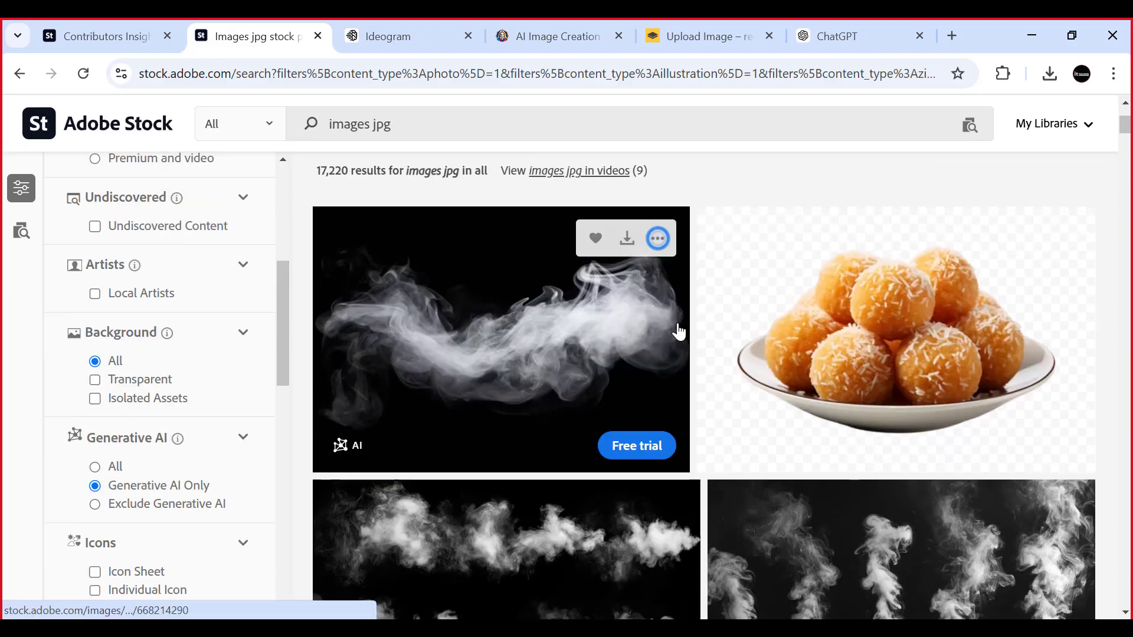
scroll(531, 330, up, 6)
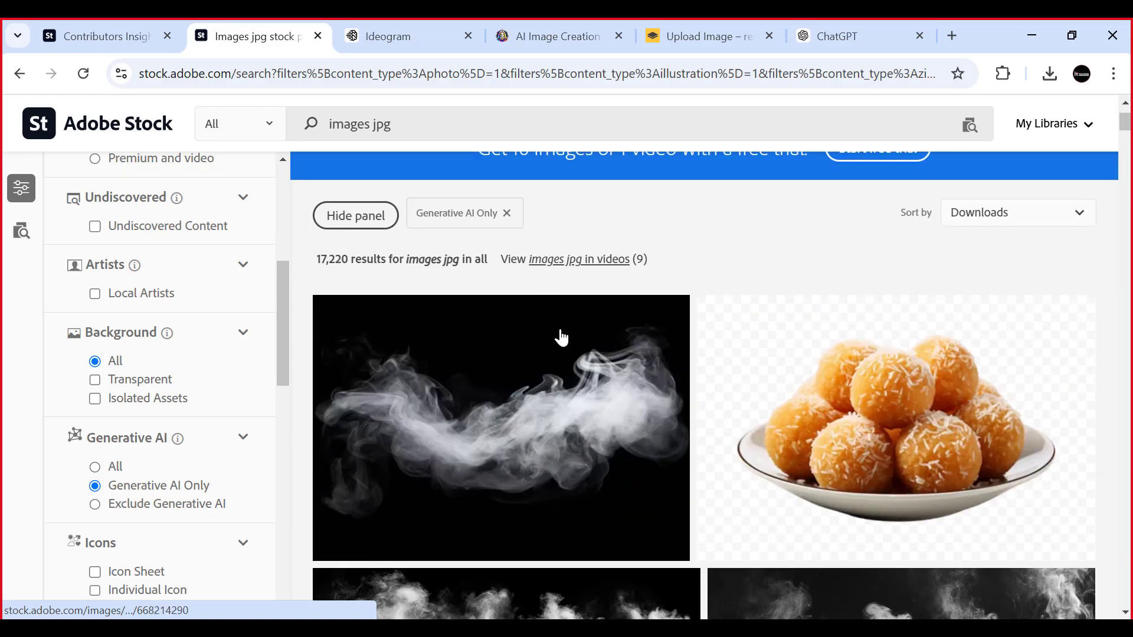
- Open the details of the smoke images in the results and examine the title wording of the white smoke image on black
click(472, 391)
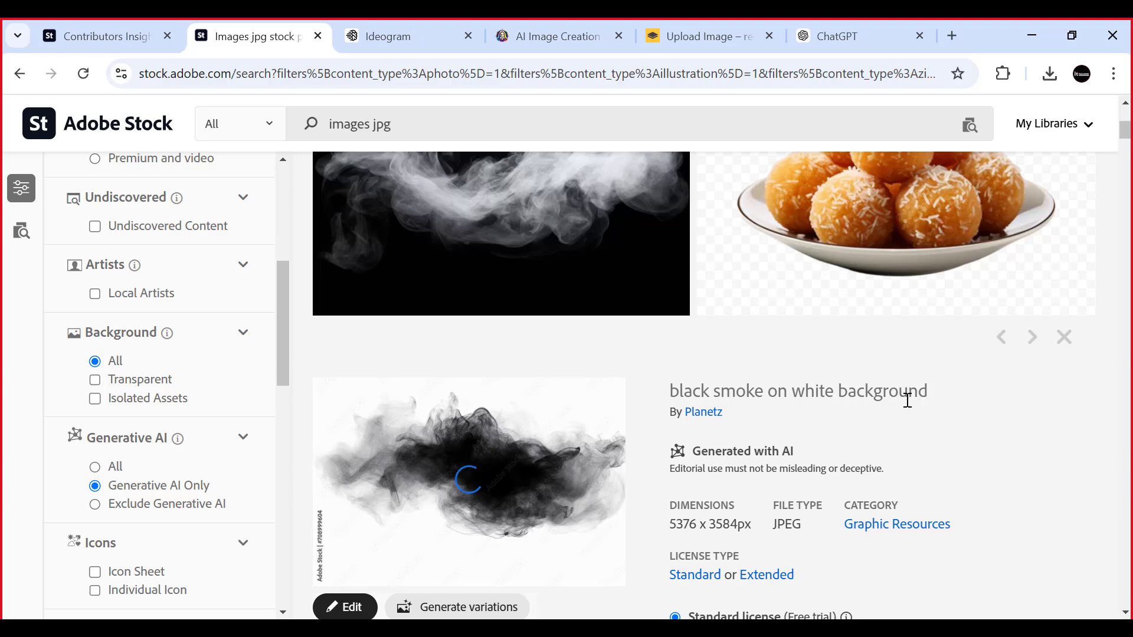
drag(672, 391, 765, 390)
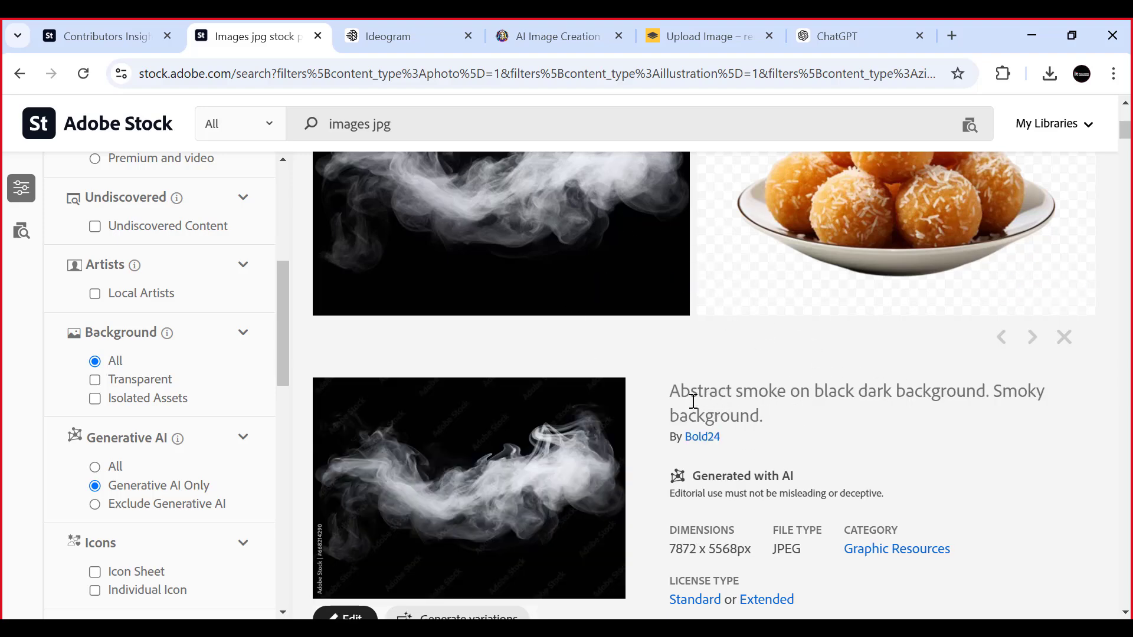
drag(675, 387, 891, 399)
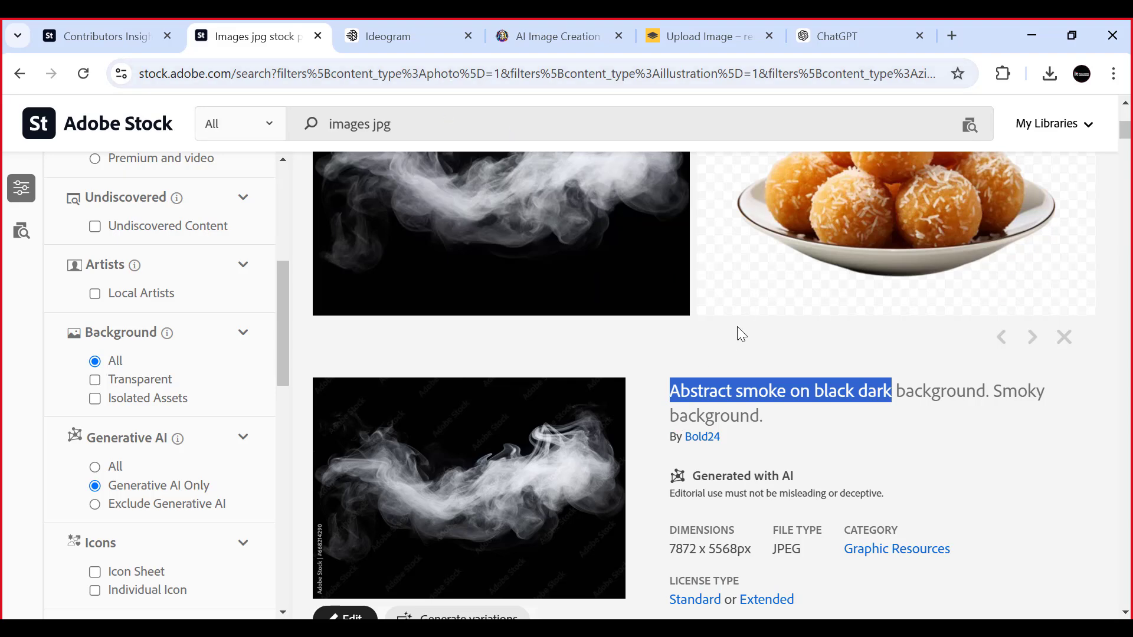
click(1103, 387)
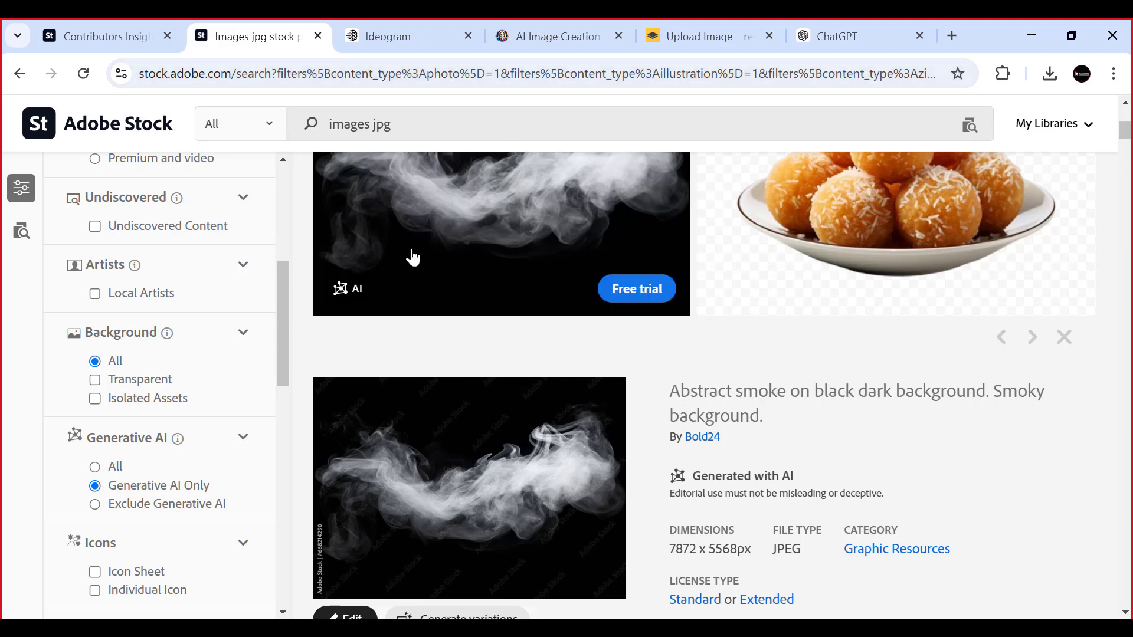
scroll(413, 258, up, 5)
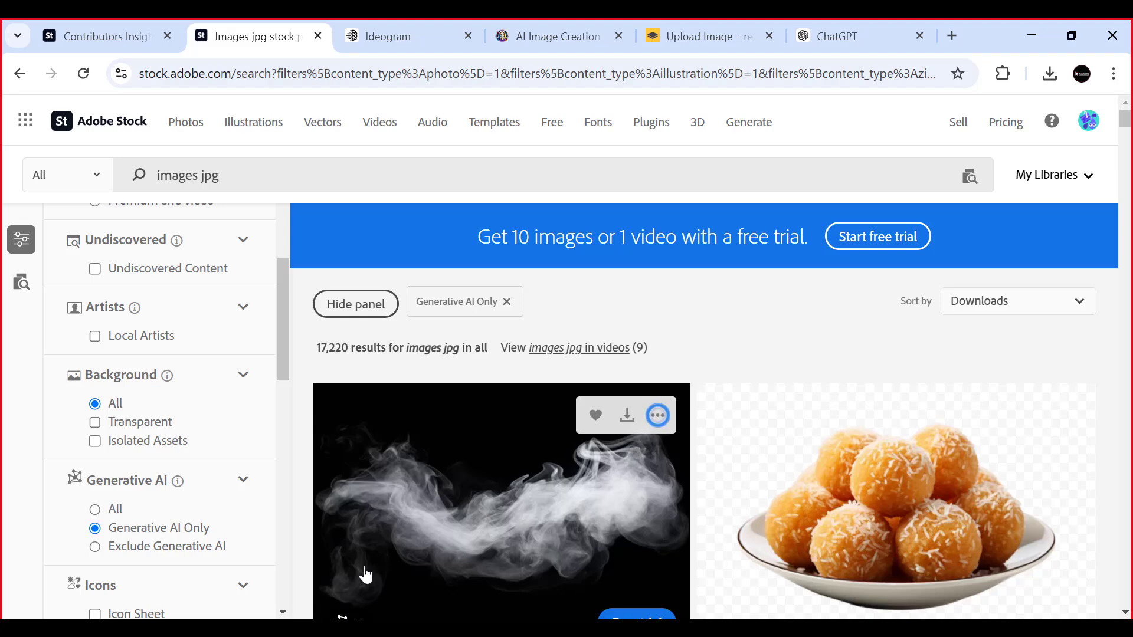
- Switch to ChatGPT and copy the prompt 'give me a SEO Friendly "Burger Image" 40 Keywords, One Line with comma'
click(100, 26)
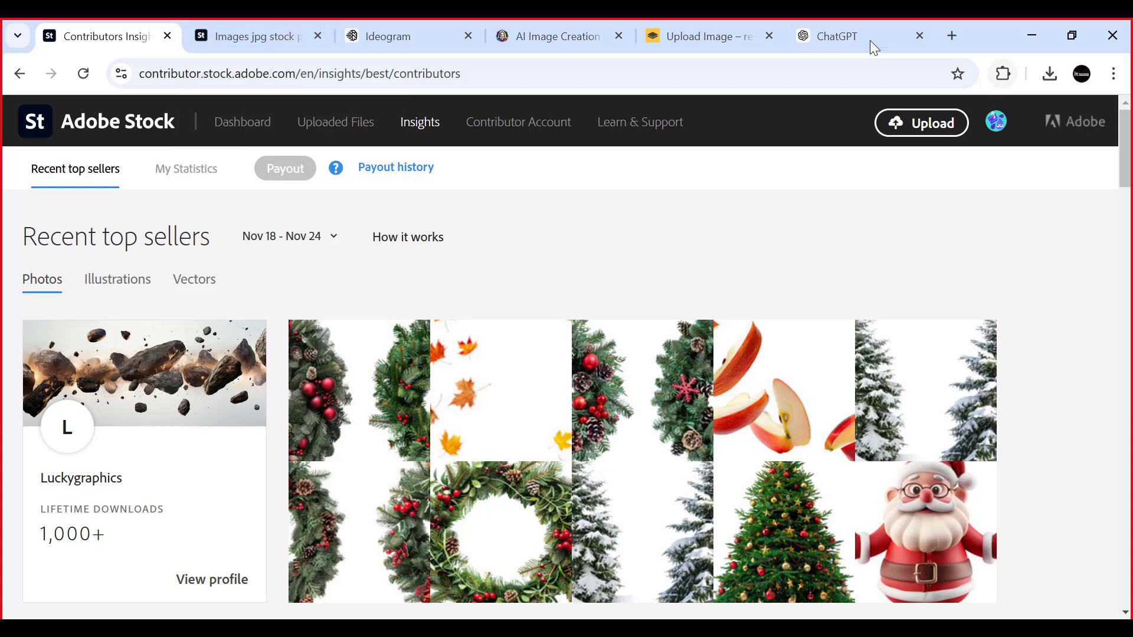
click(849, 38)
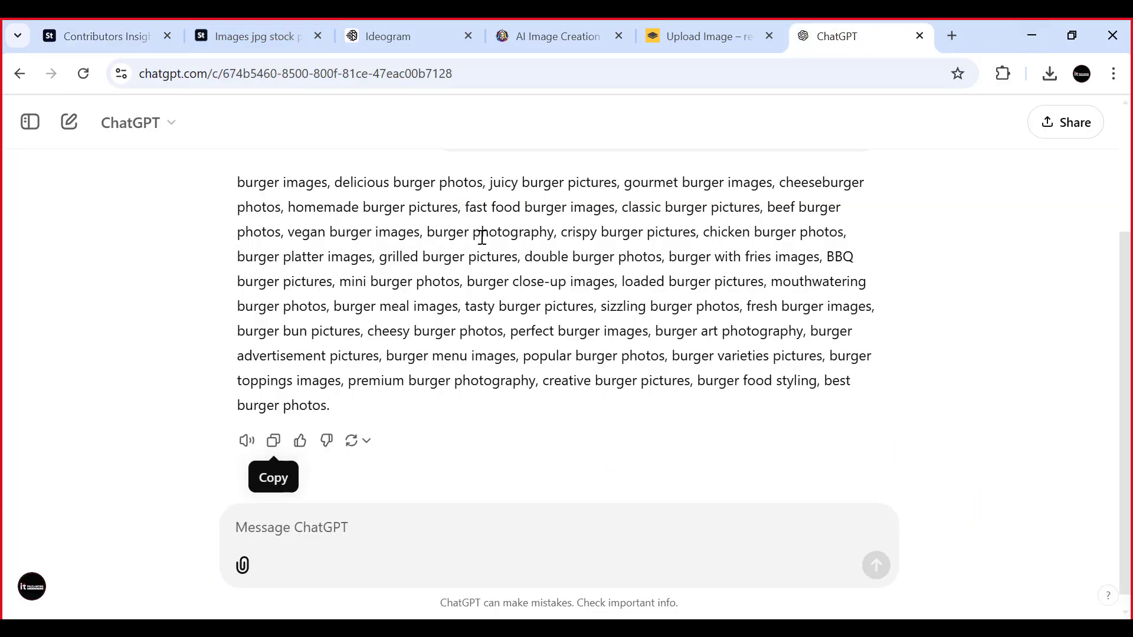
scroll(455, 259, up, 3)
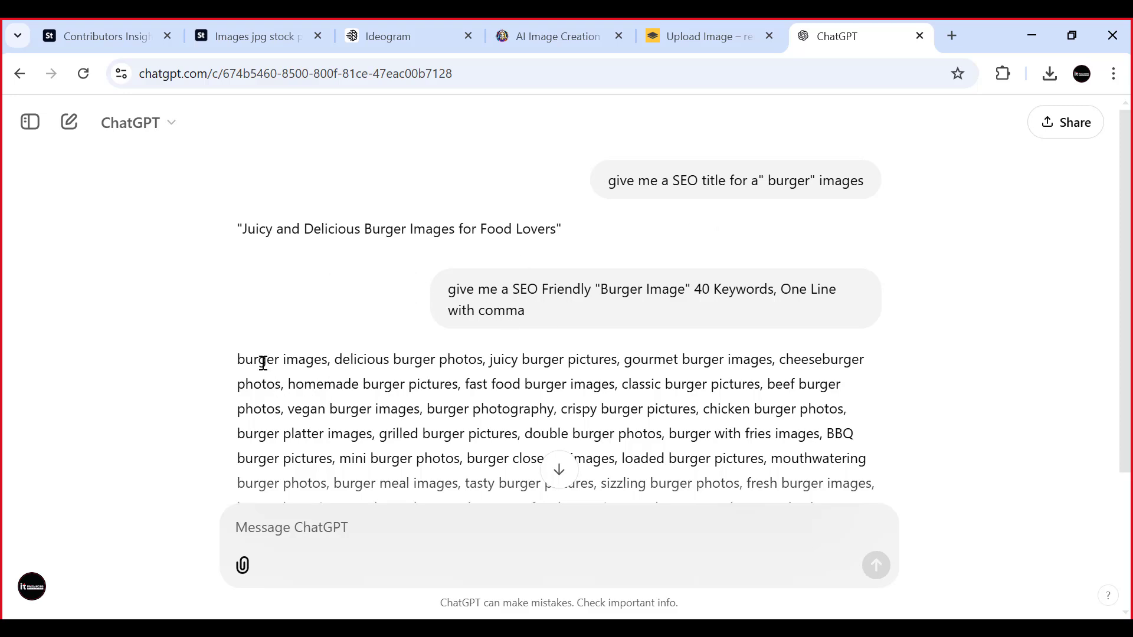
scroll(749, 320, down, 1)
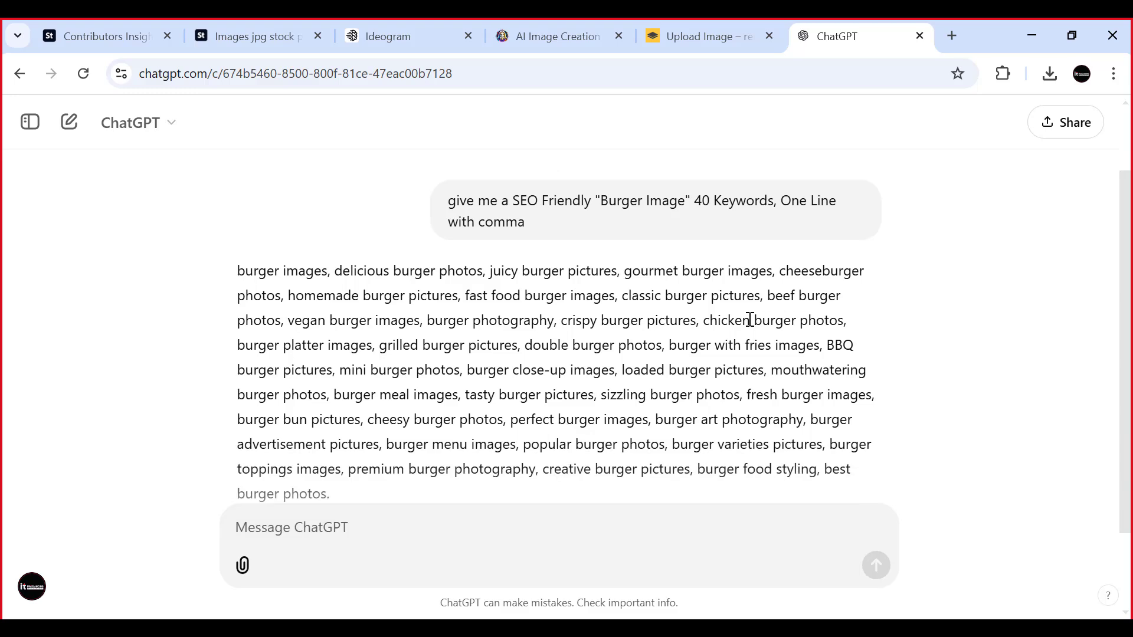
scroll(721, 318, up, 2)
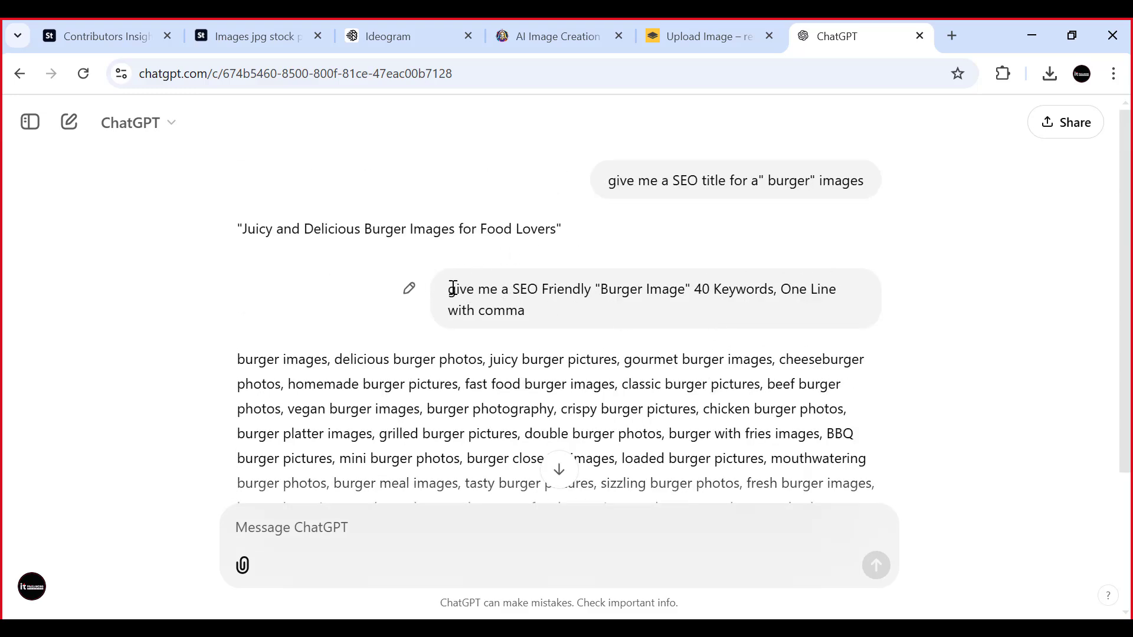
drag(452, 288, 502, 310)
right_click(513, 298)
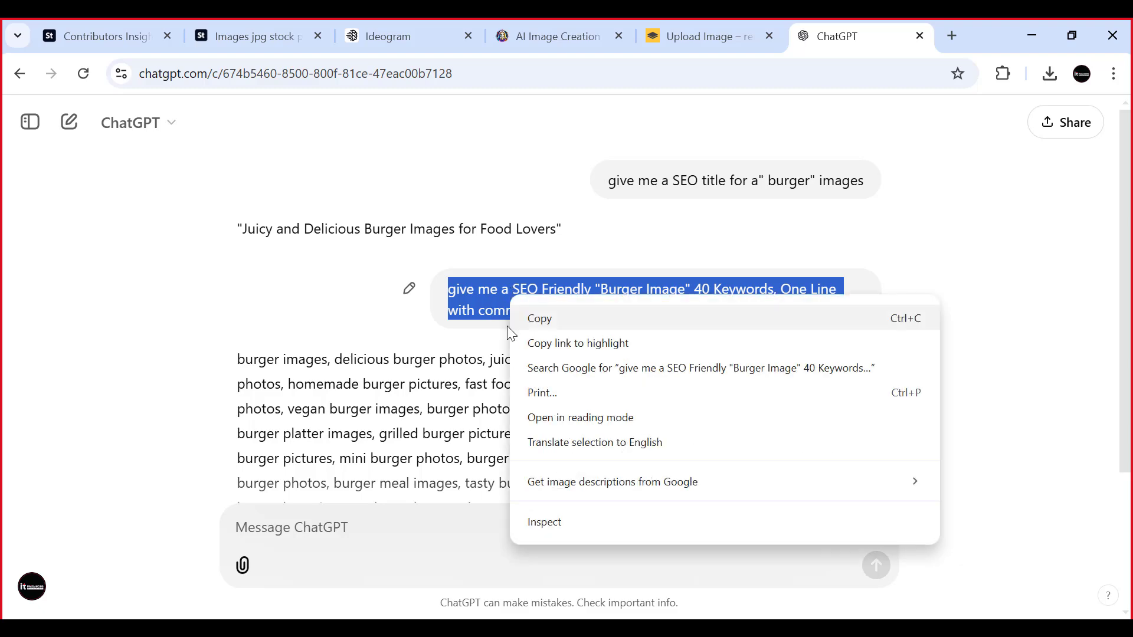
click(545, 321)
- Switch to Skype and send the copied burger keyword prompt in the group call's chat
click(708, 628)
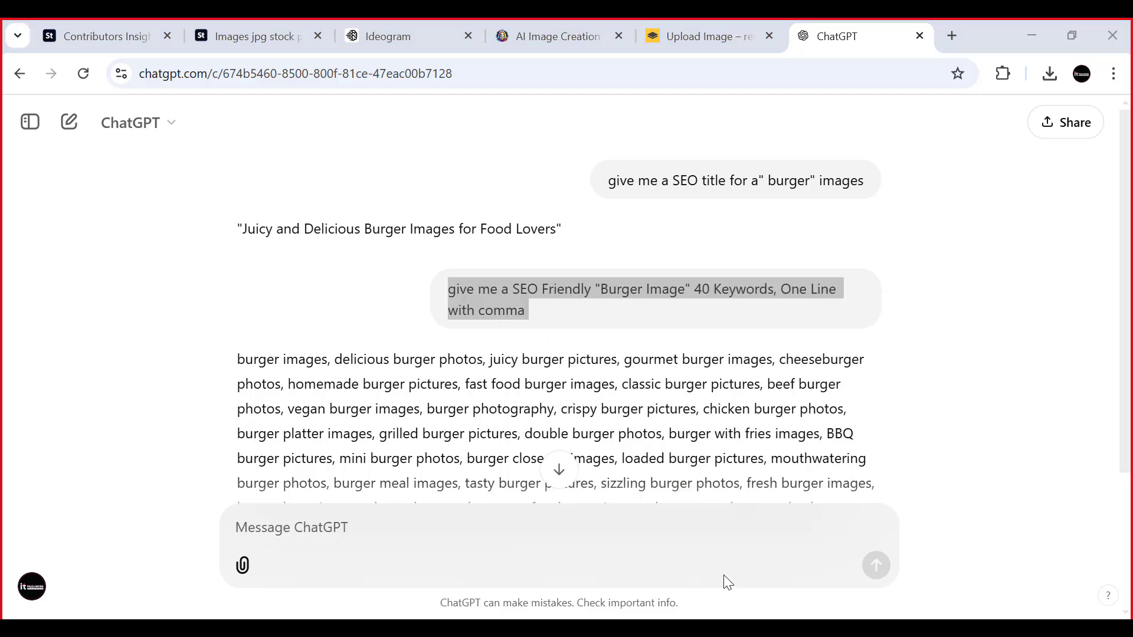
click(917, 581)
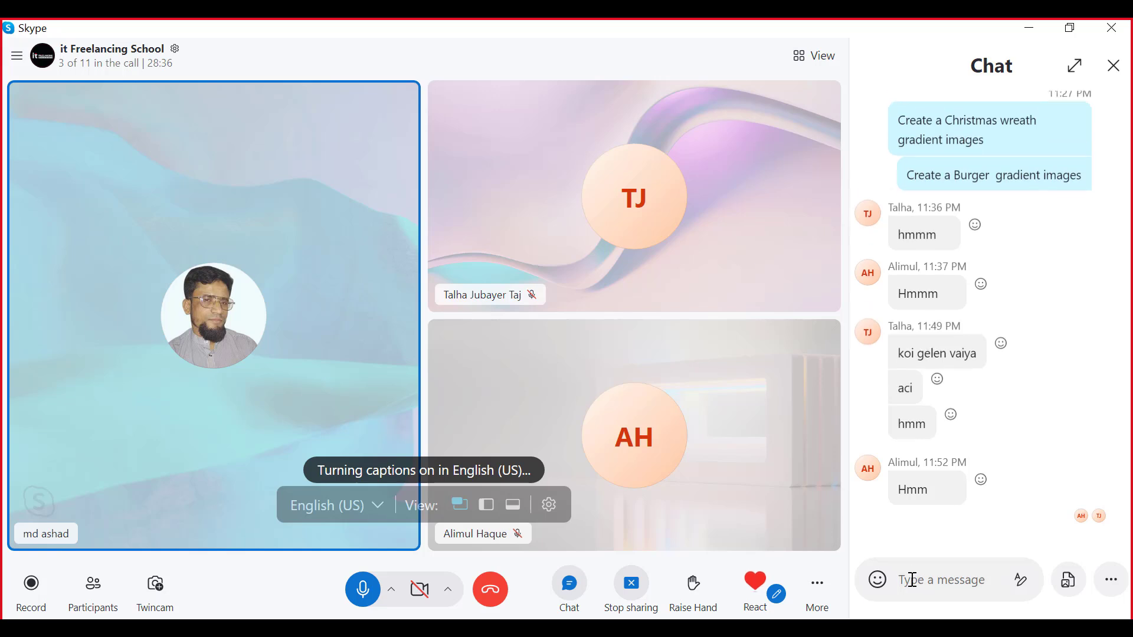
key(ctrl+v)
key(Return)
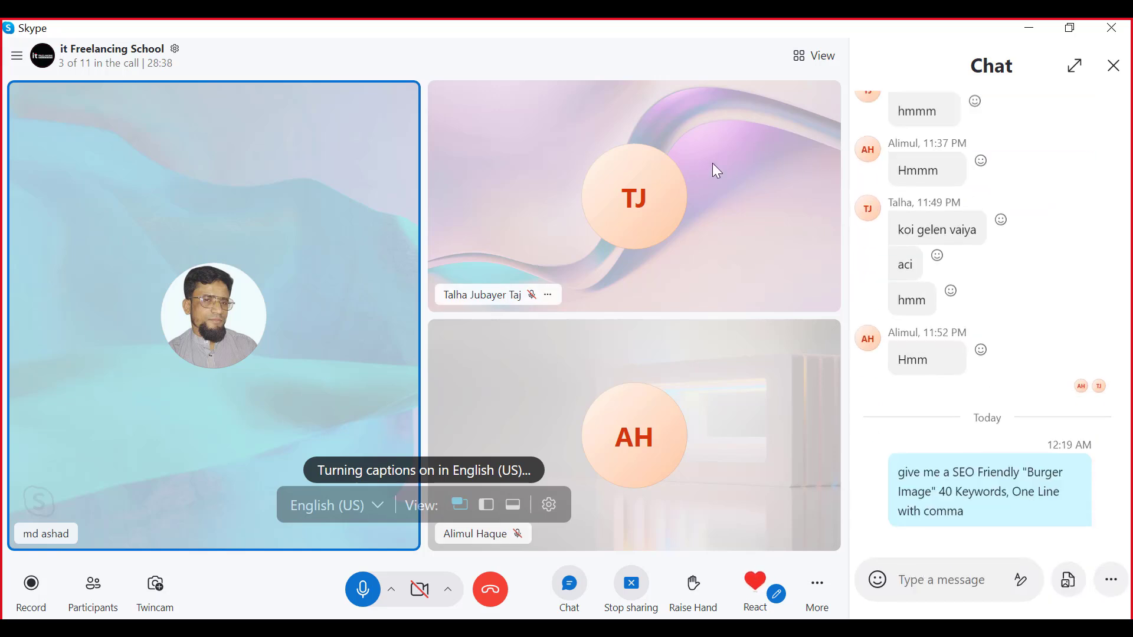
- Return to ChatGPT and copy the prompt 'give me a SEO title for a" burger" images'
click(590, 628)
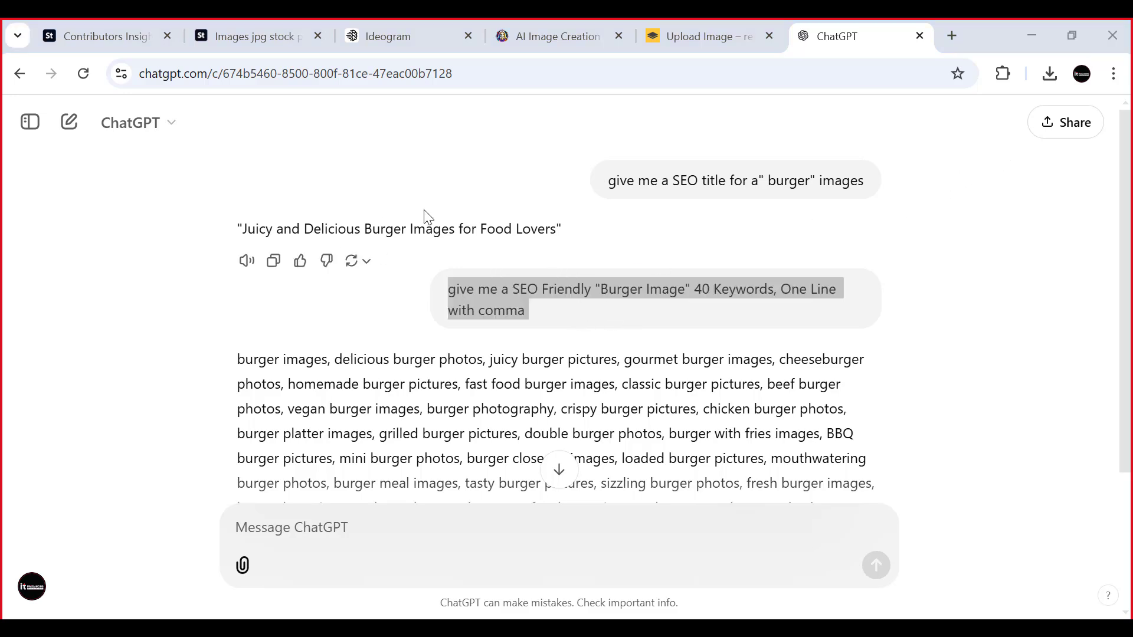
drag(611, 180, 873, 195)
right_click(758, 188)
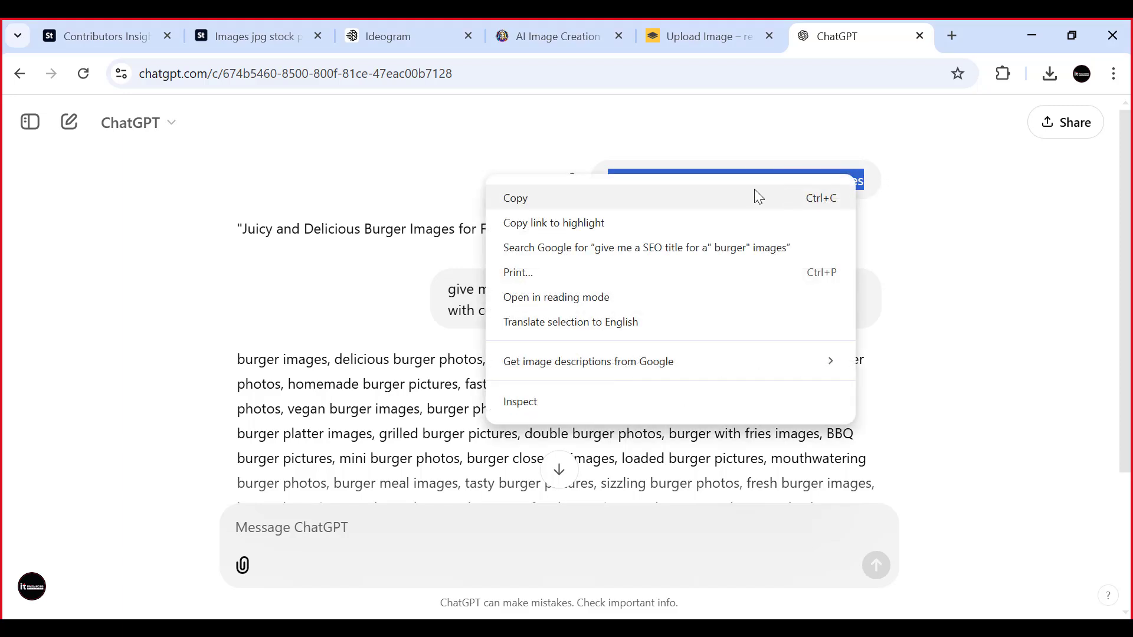
click(519, 199)
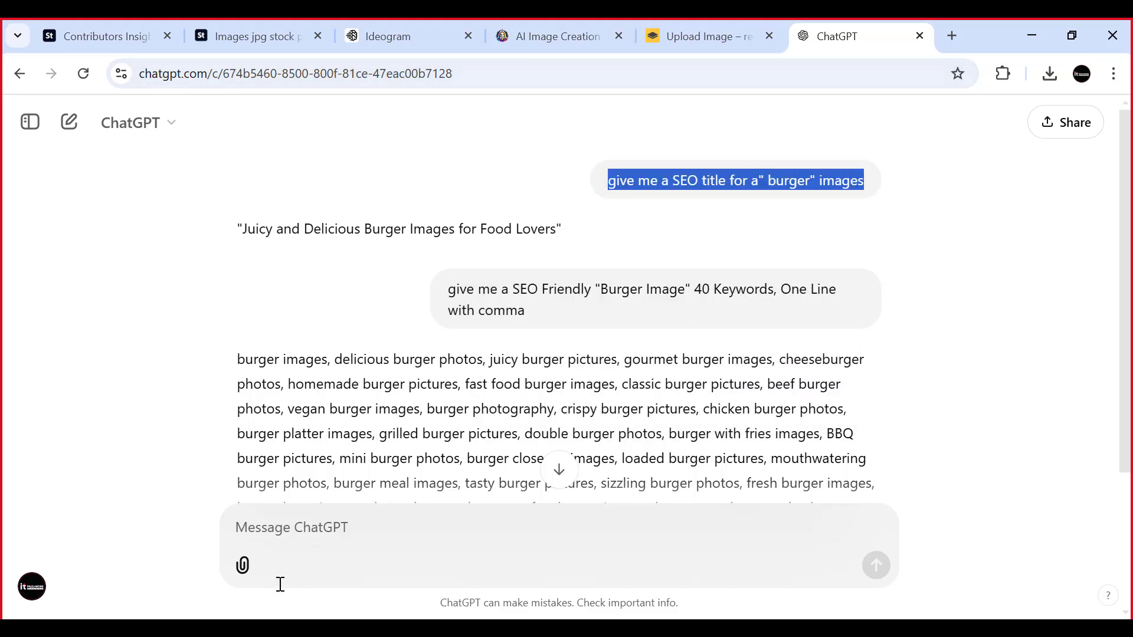
- Send the copied burger title prompt in the Skype group chat and minimize the call window
key(alt+Tab)
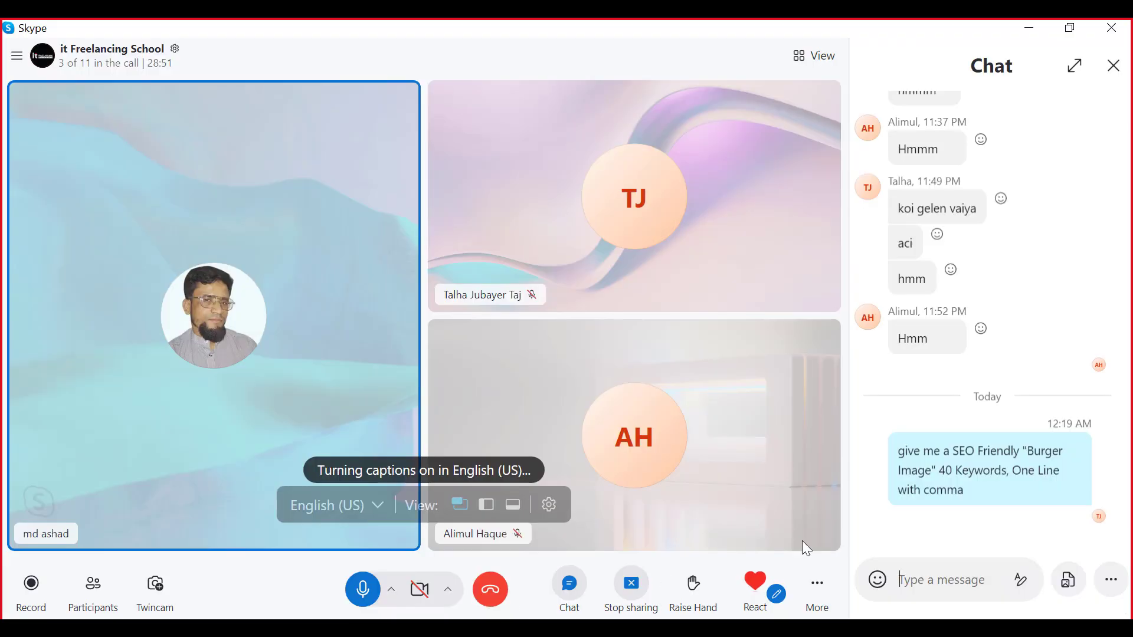
click(928, 580)
key(ctrl+v)
key(Return)
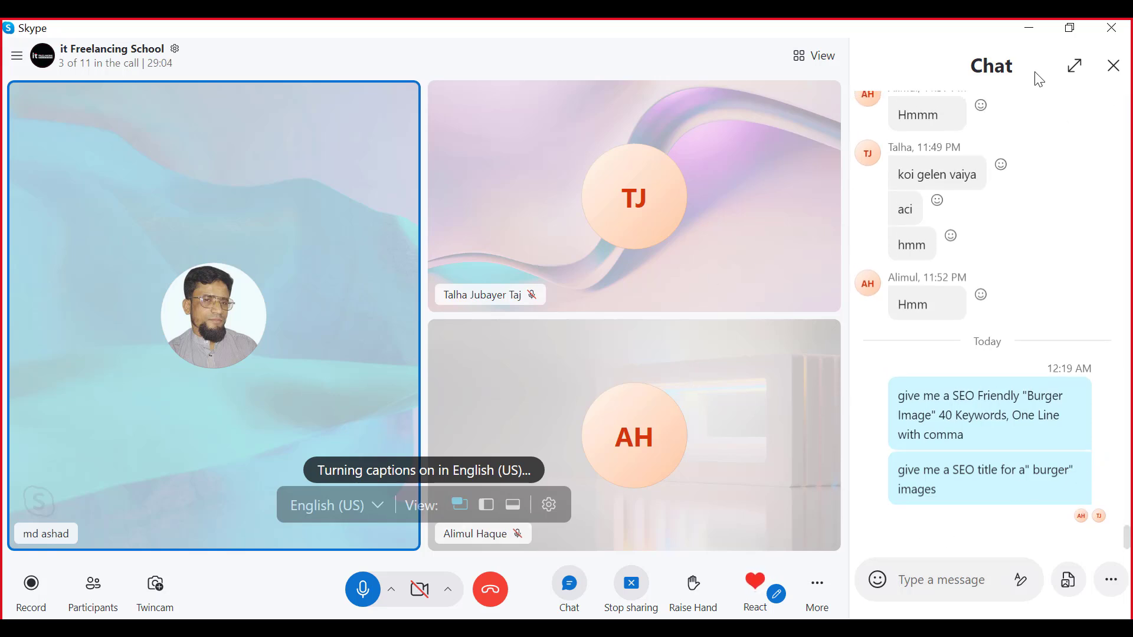
click(1029, 27)
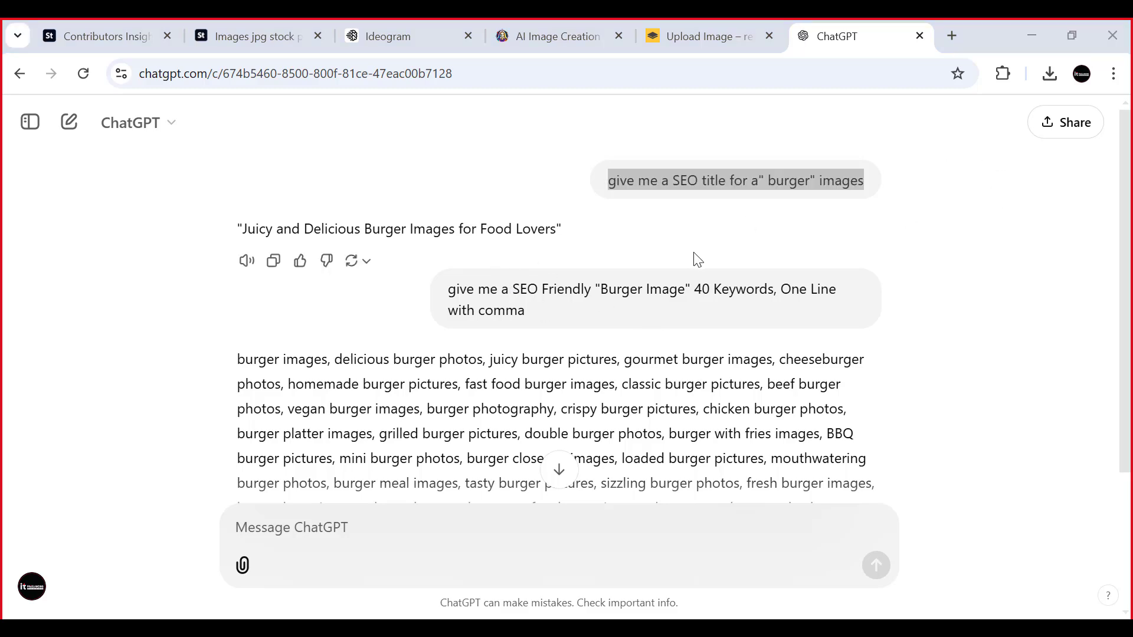
- Glance over the burger conversation in ChatGPT and return to the recent top sellers in the Adobe Stock contributor Insights
scroll(687, 260, down, 3)
scroll(684, 256, up, 3)
click(109, 37)
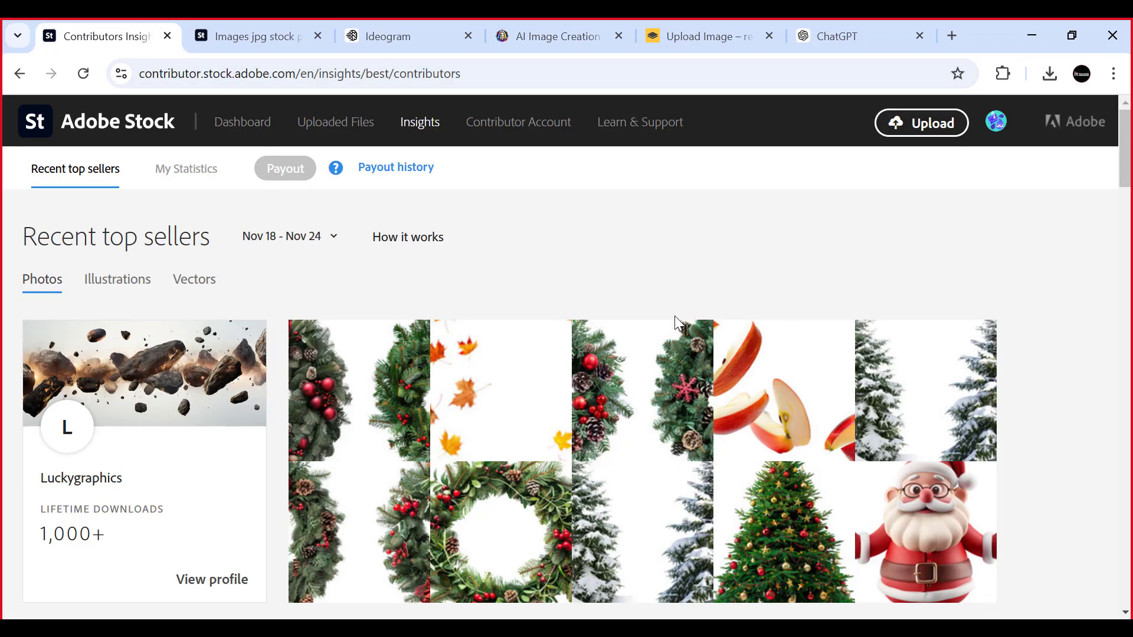